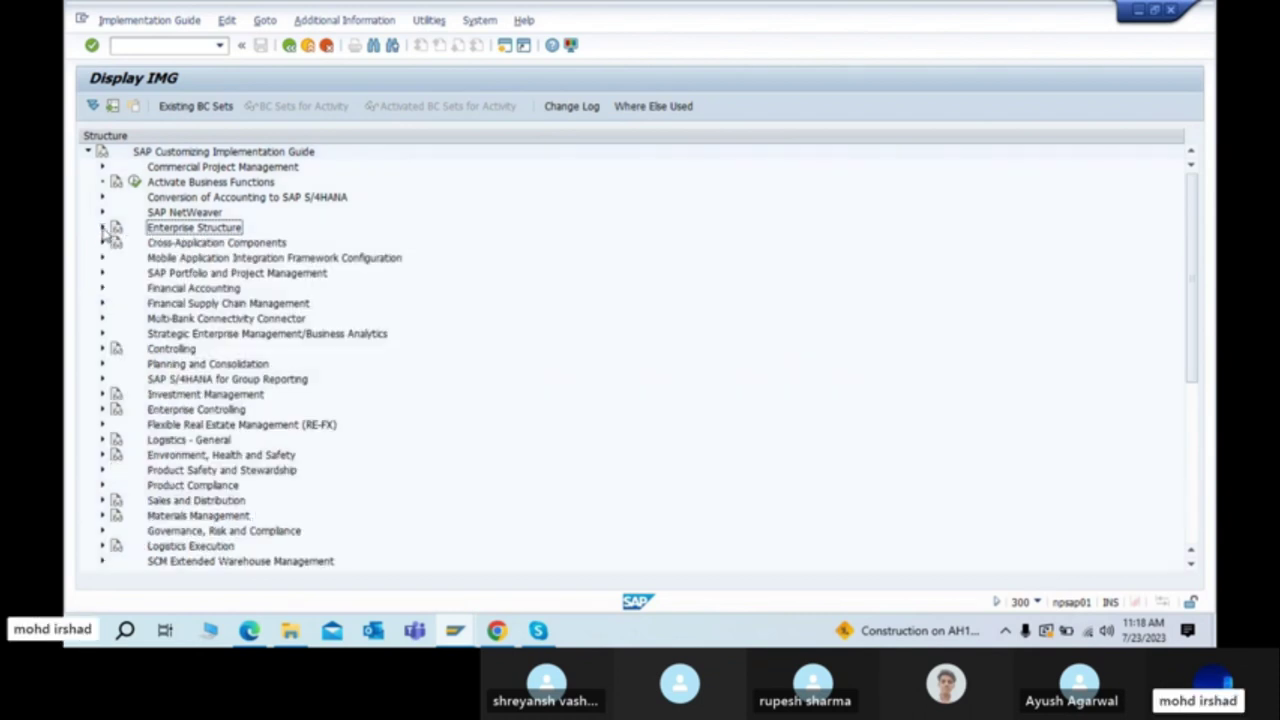
# Step: Expand Enterprise Structure in the IMG tree, read its documentation, then close the help text
pyautogui.click(103, 228)
pyautogui.click(103, 228)
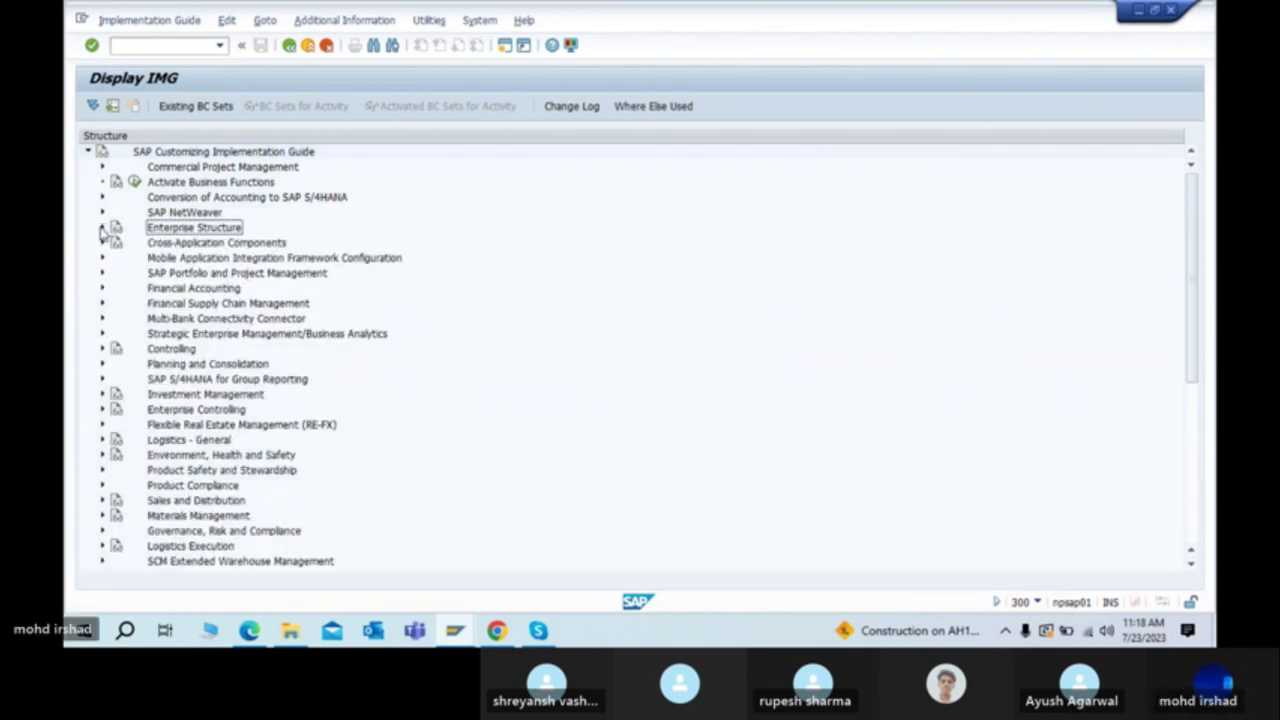
pyautogui.click(103, 228)
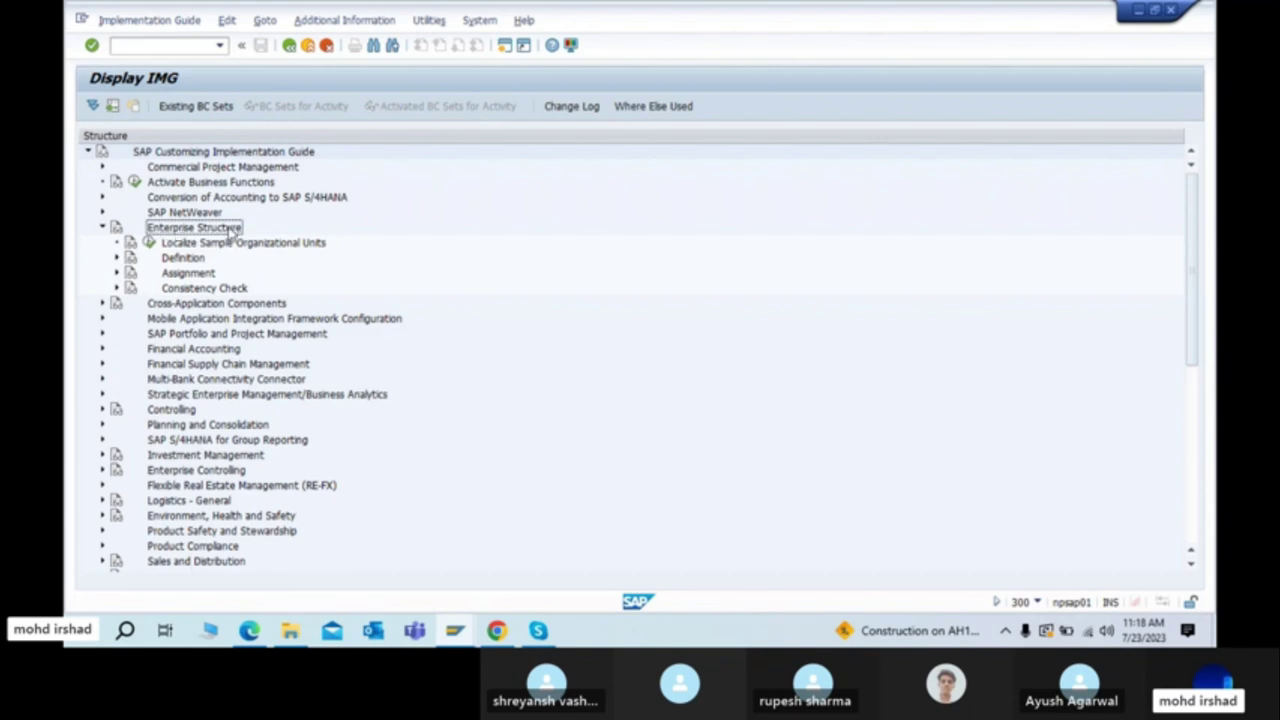
pyautogui.click(116, 232)
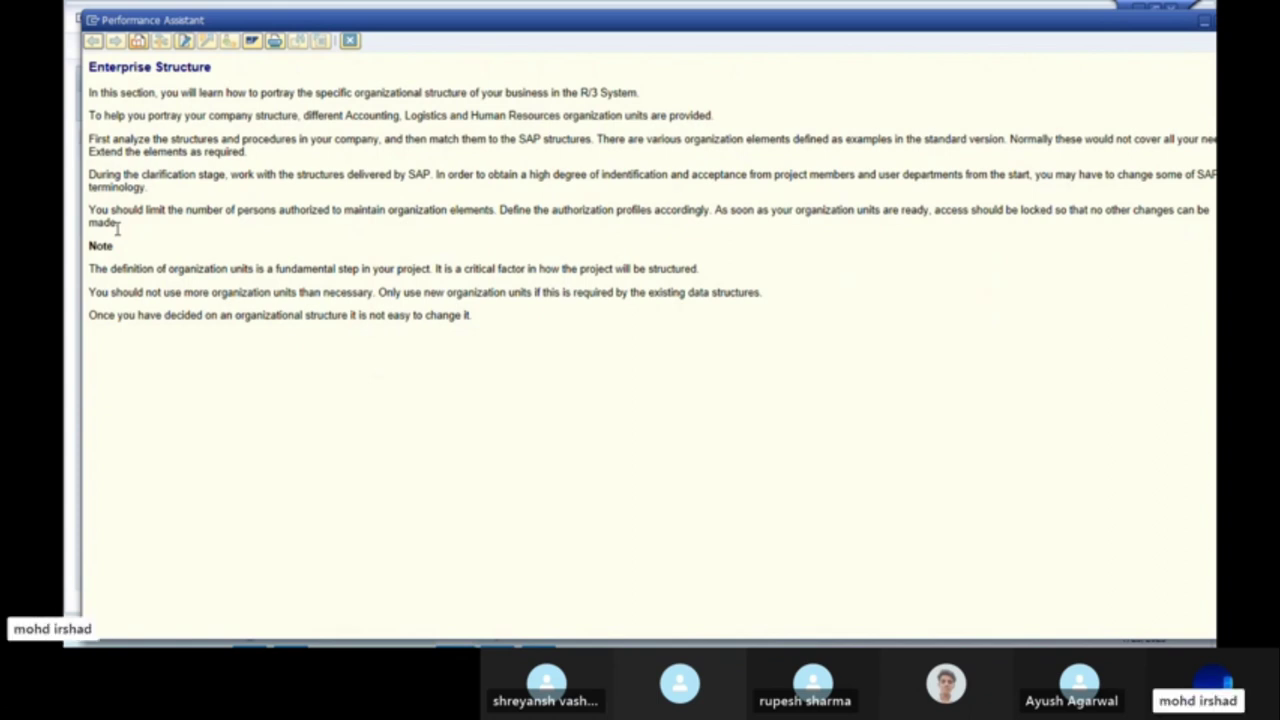
pyautogui.press('Escape')
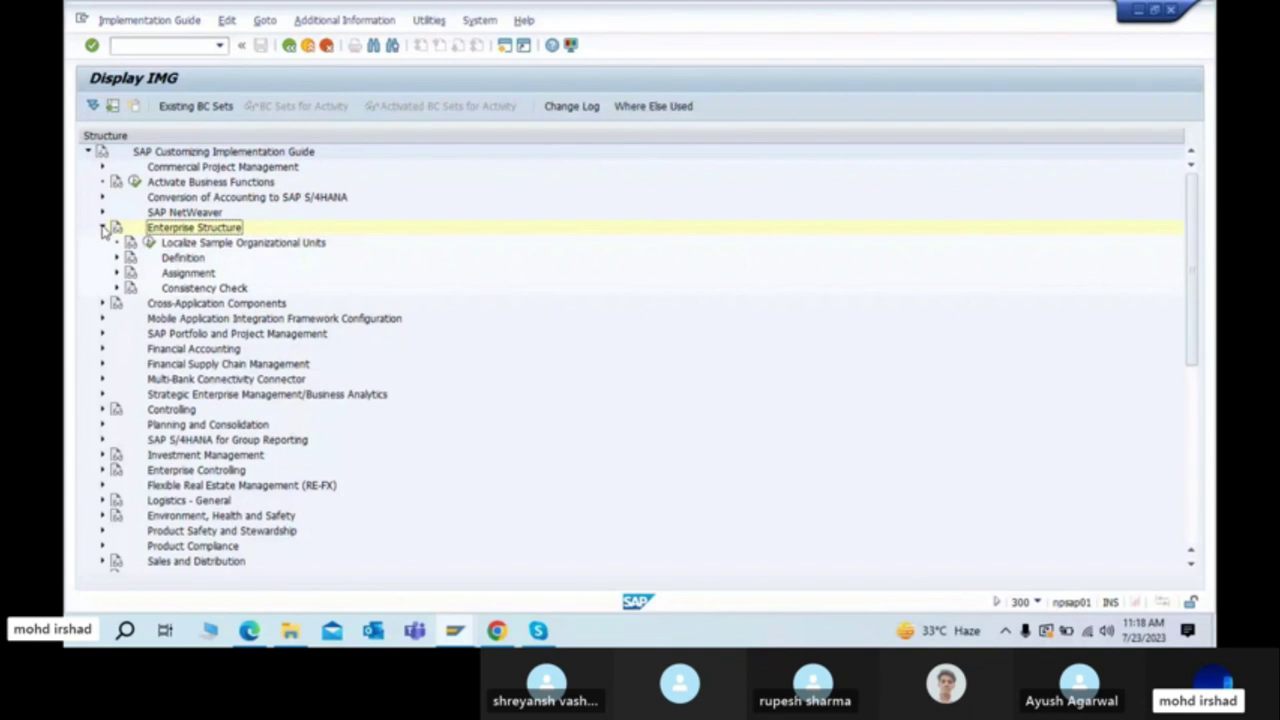
pyautogui.click(184, 259)
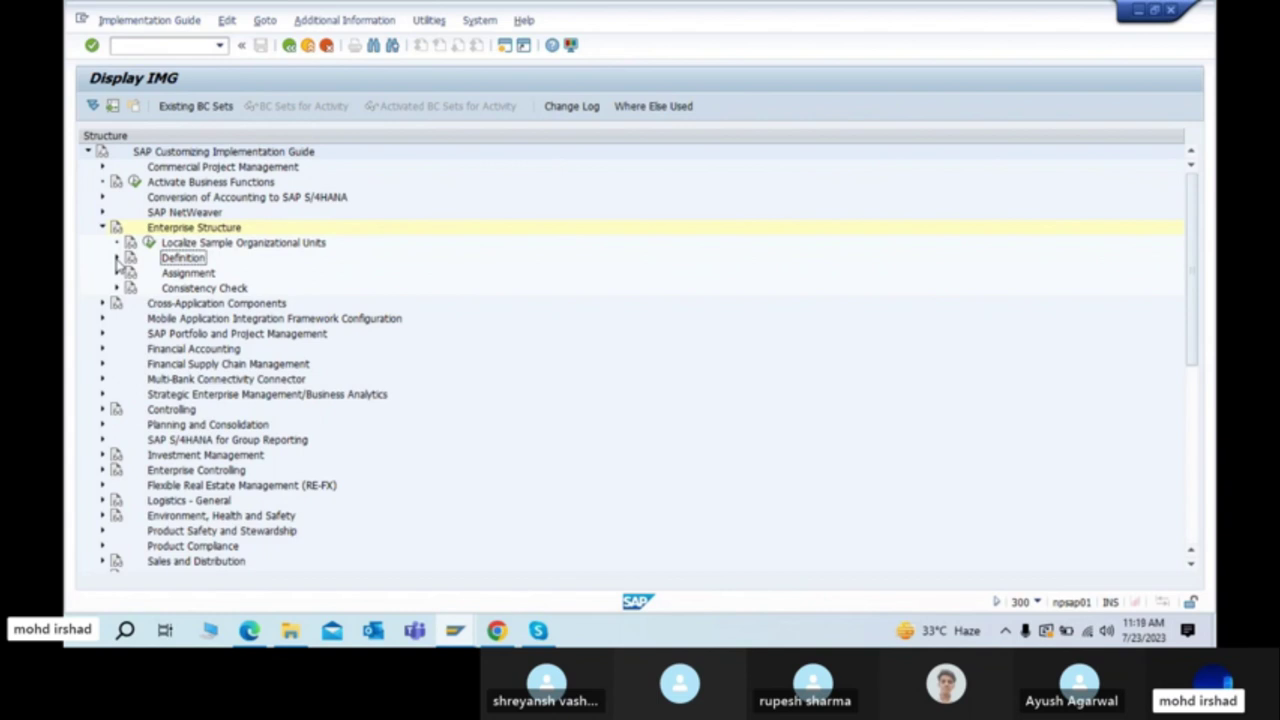
# Step: Expand Definition to list Financial Accounting and the other application areas, then switch to the steps PDF
pyautogui.click(116, 258)
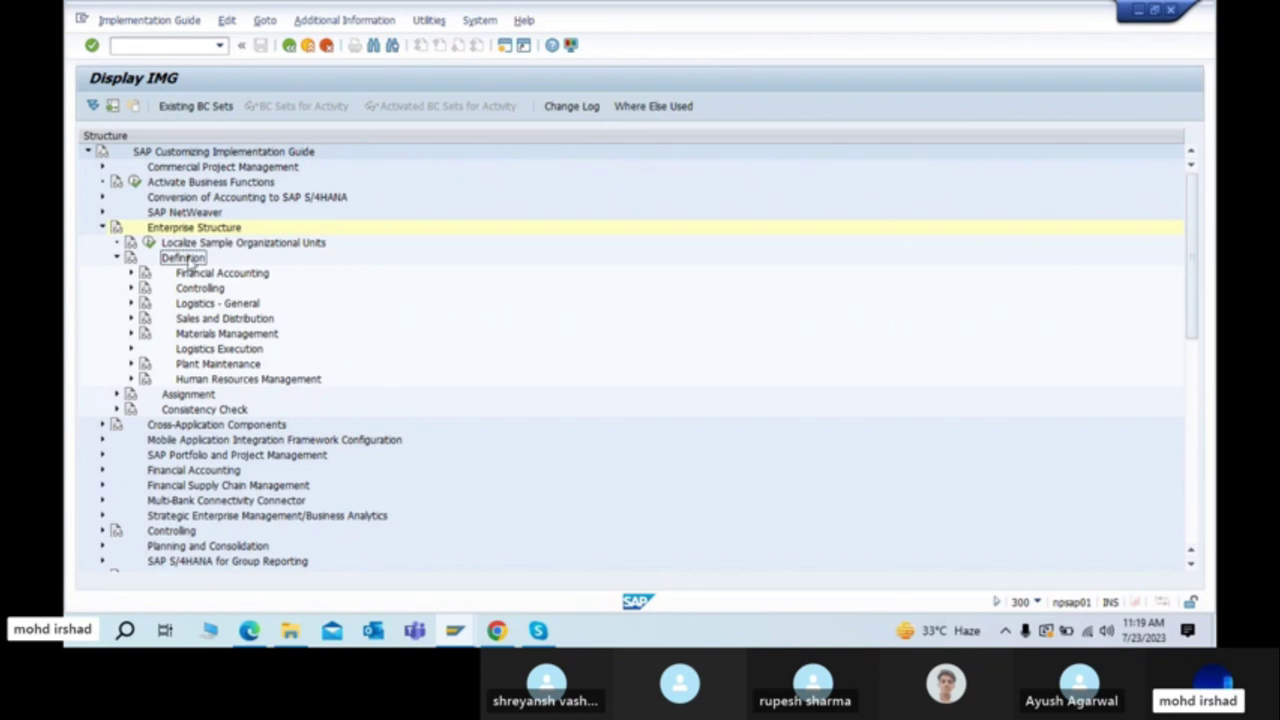
pyautogui.click(196, 277)
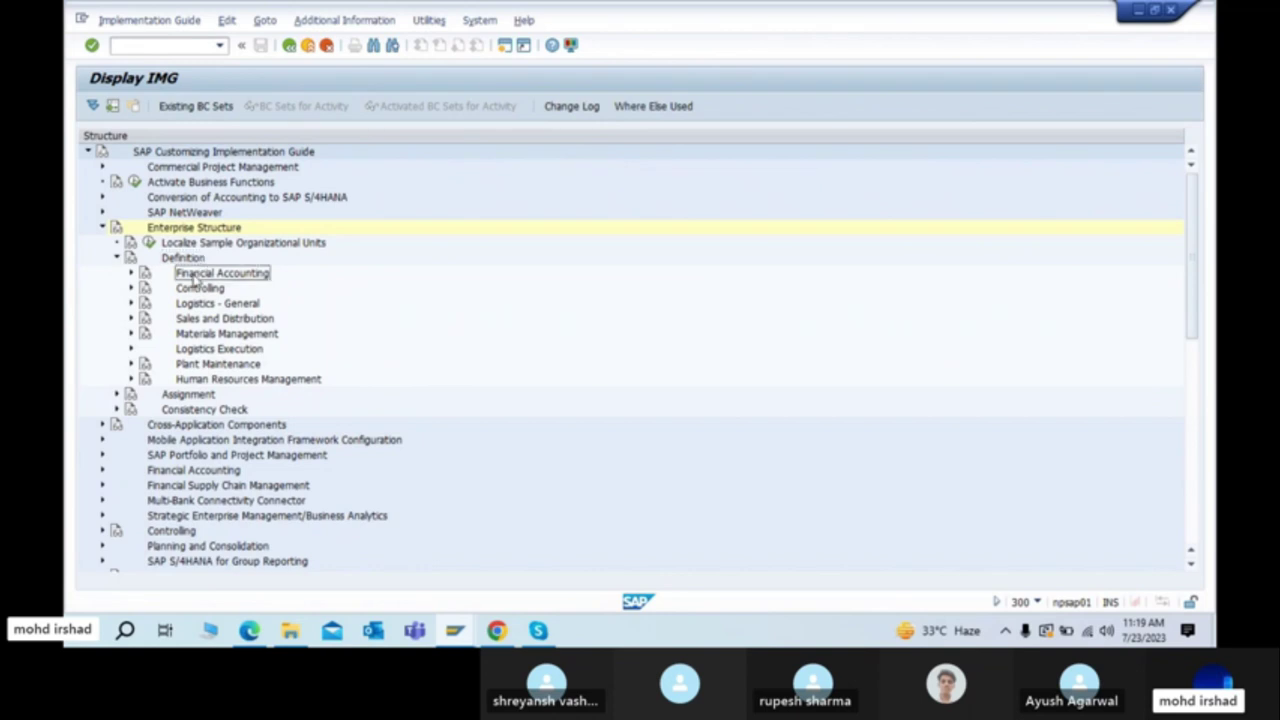
pyautogui.hotkey('alt', 'Tab')
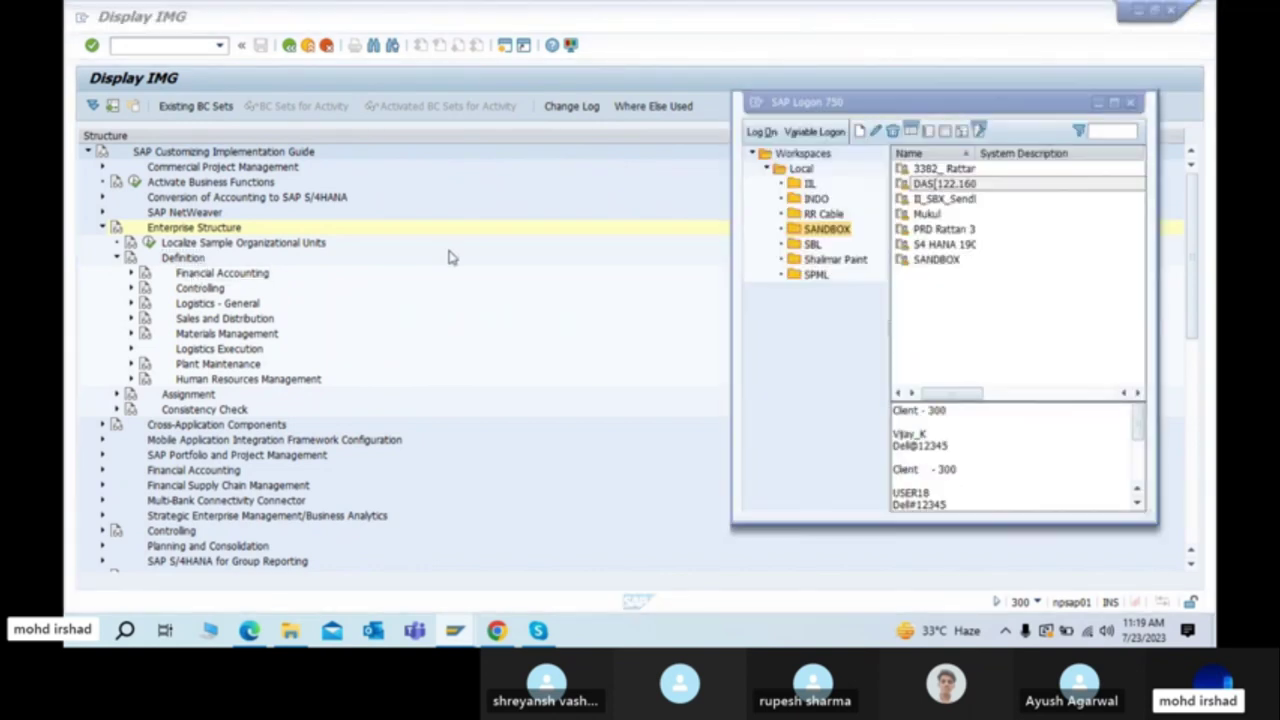
pyautogui.hotkey('alt', 'Tab')
pyautogui.hotkey('alt', 'Tab')
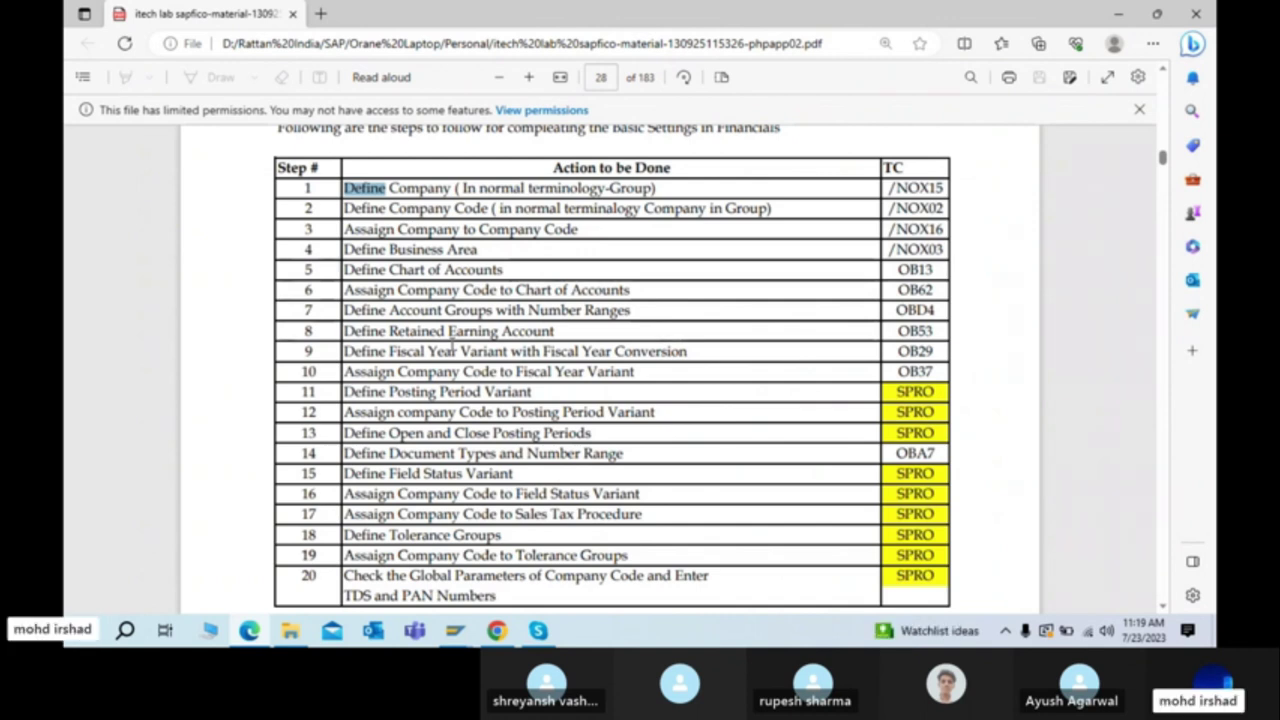
# Step: Check the PDF's 20-step basic Financials settings table, then return to the SAP Display IMG tree
pyautogui.click(392, 188)
pyautogui.hotkey('alt', 'Tab')
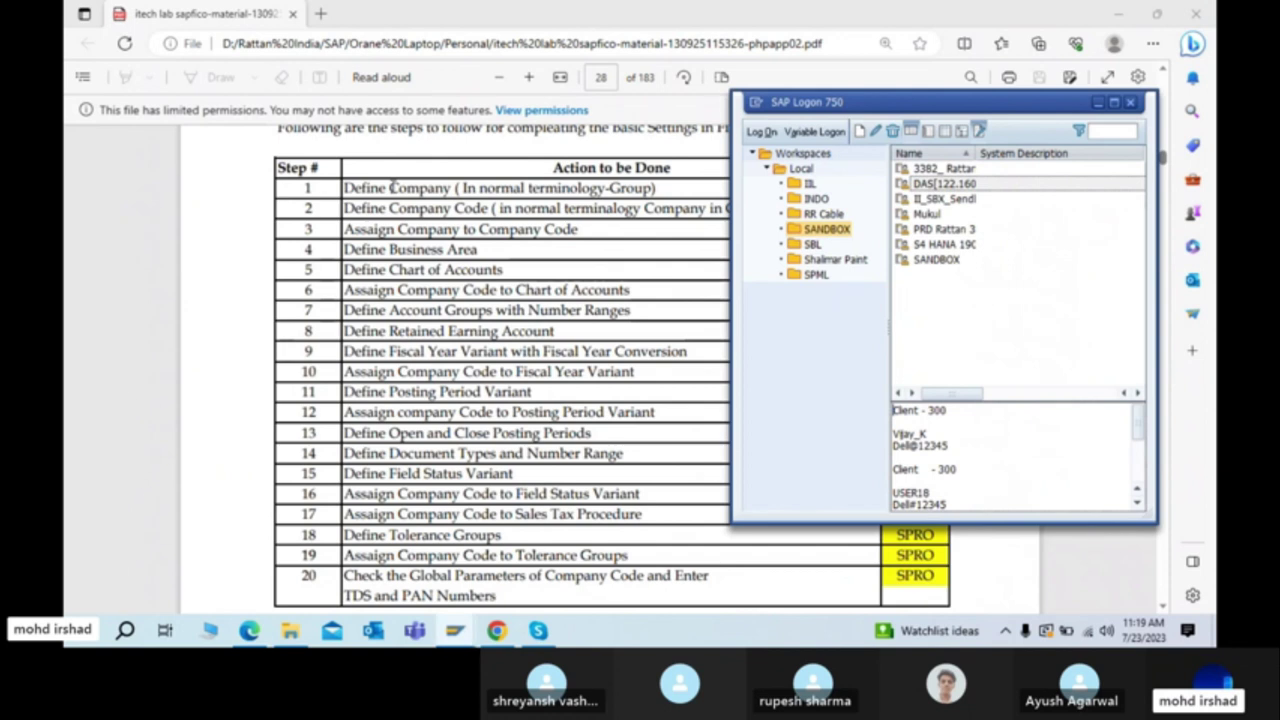
pyautogui.hotkey('alt', 'Tab')
pyautogui.press('Tab')
pyautogui.click(166, 258)
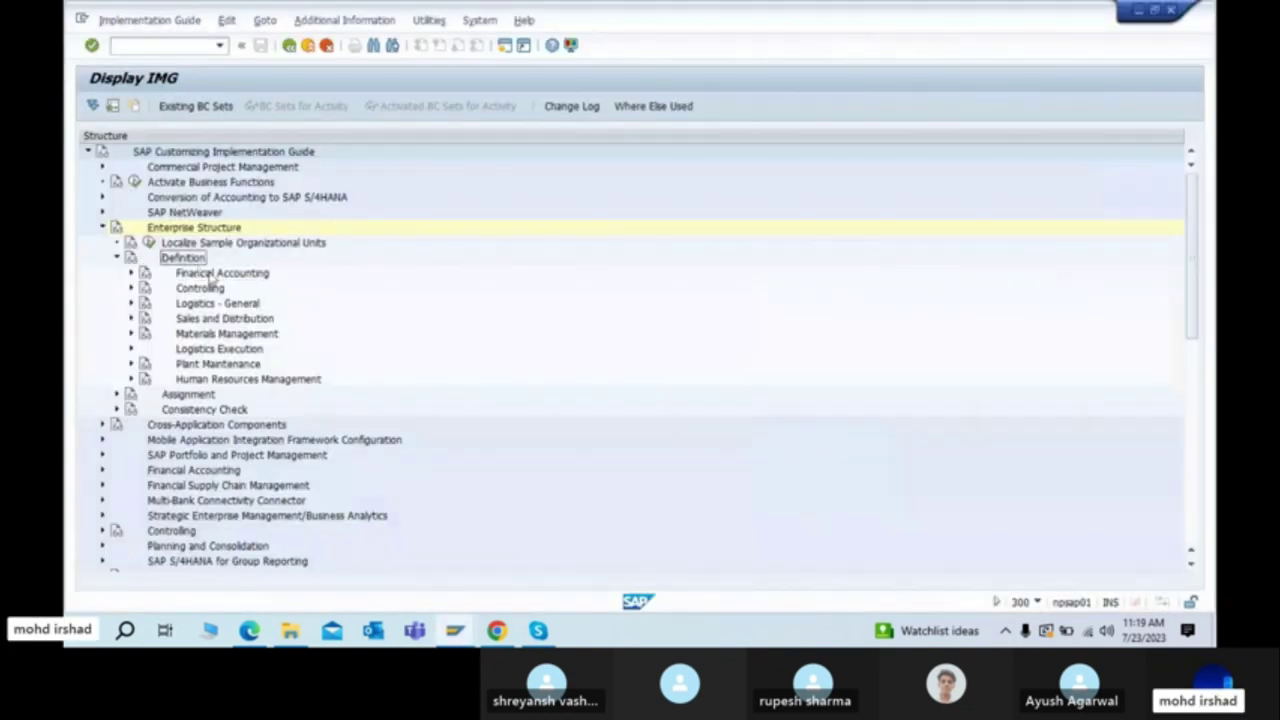
# Step: Expand Financial Accounting and select Define company, then return to the steps PDF
pyautogui.click(210, 276)
pyautogui.click(130, 274)
pyautogui.click(217, 291)
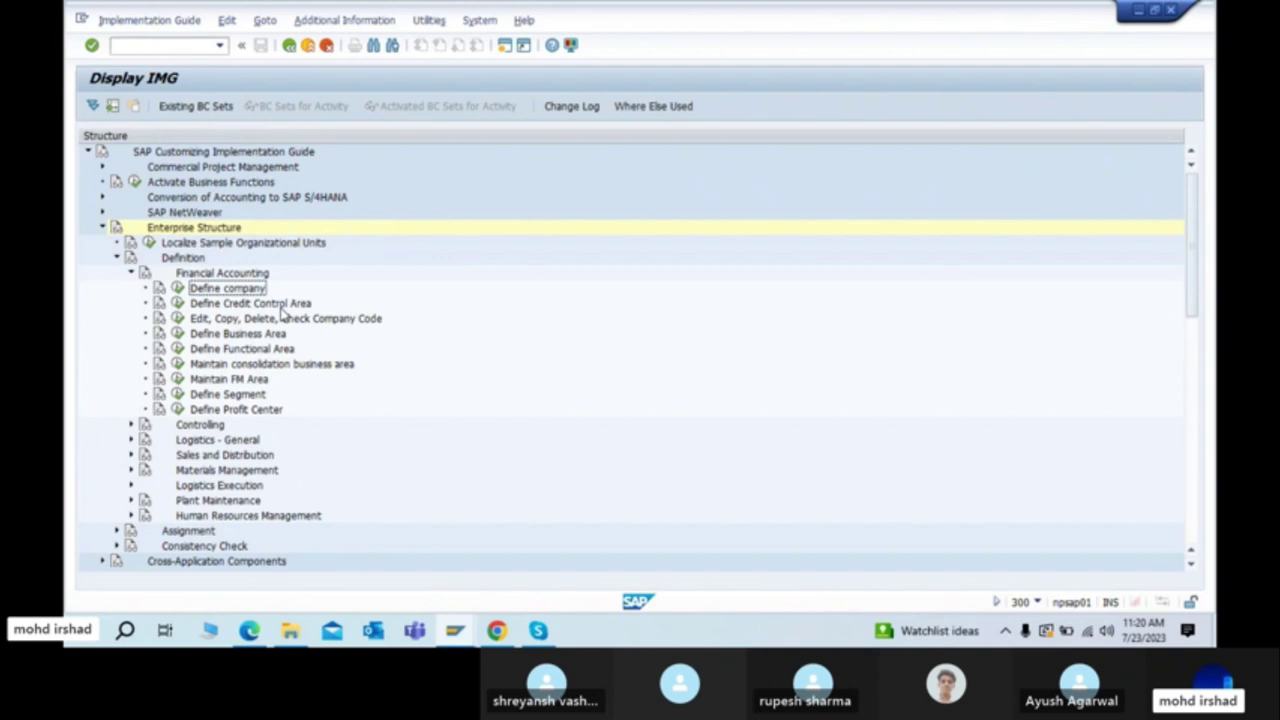
pyautogui.hotkey('alt', 'Tab')
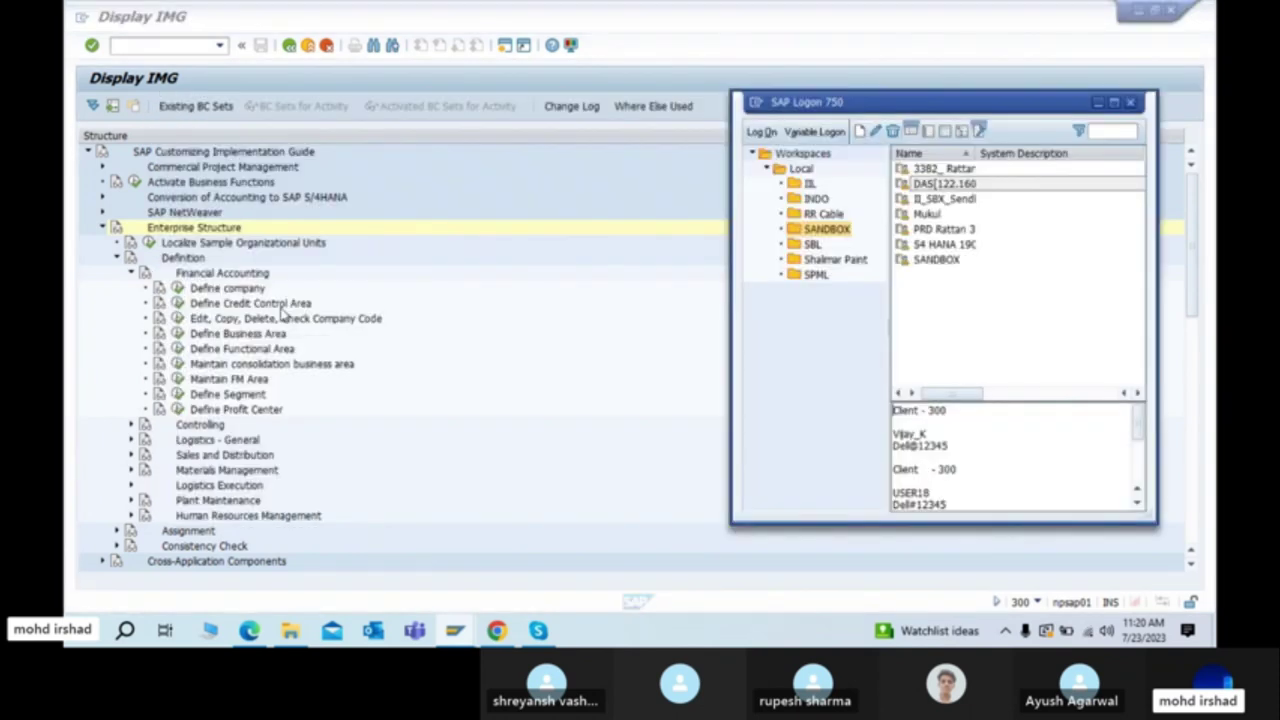
pyautogui.hotkey('alt', 'Tab')
pyautogui.press('Tab')
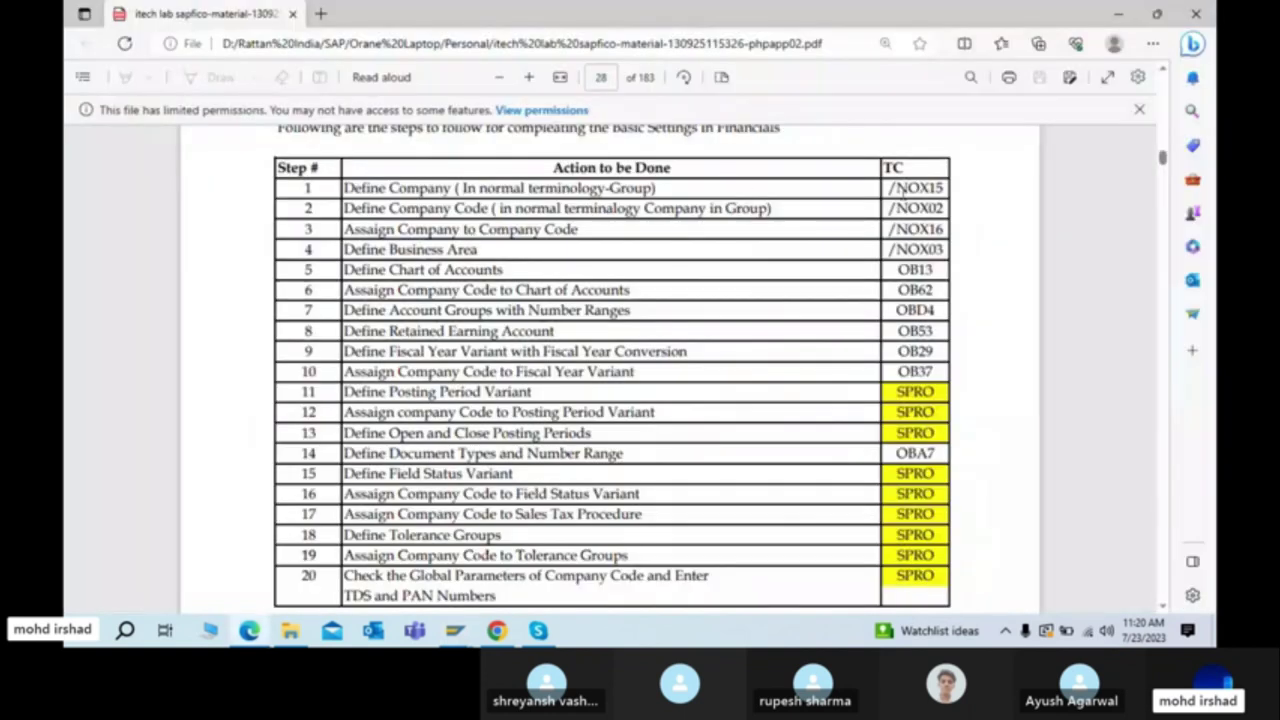
# Step: Look up transaction code NOX15 for step 1, Define Company, in the PDF table, then return to SAP
pyautogui.moveTo(897, 188); pyautogui.dragTo(943, 188)
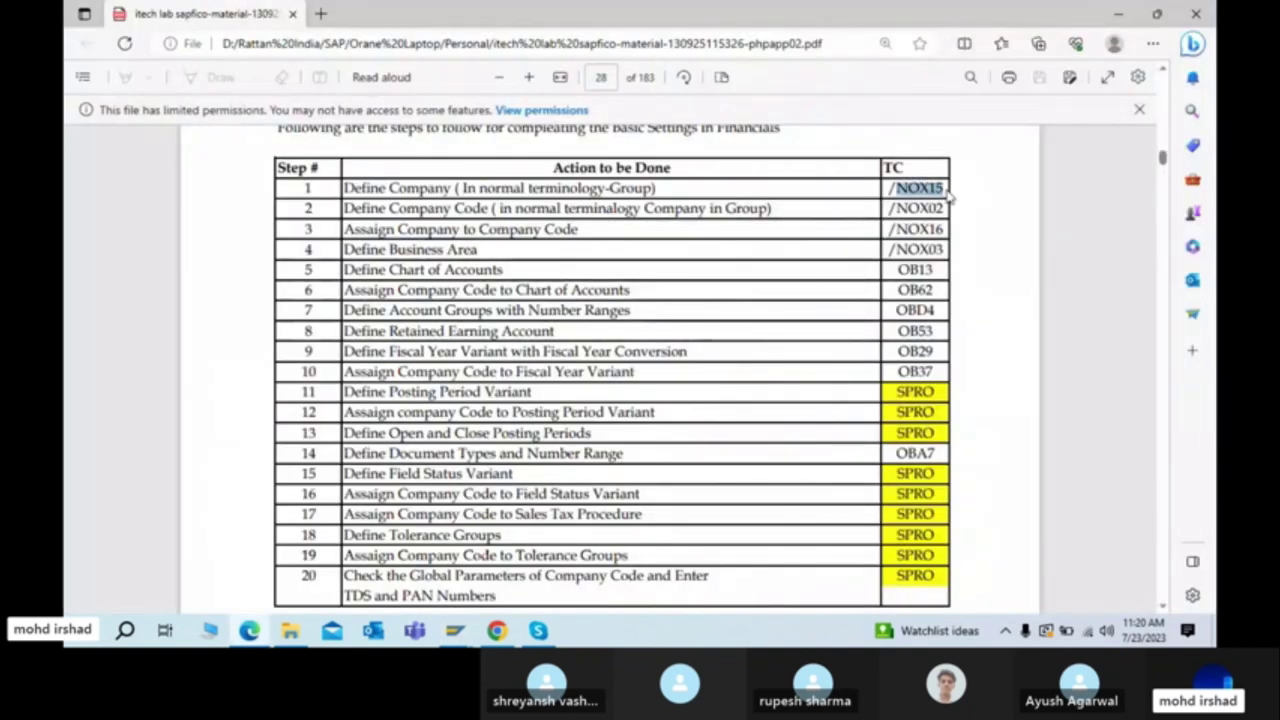
pyautogui.click(909, 188)
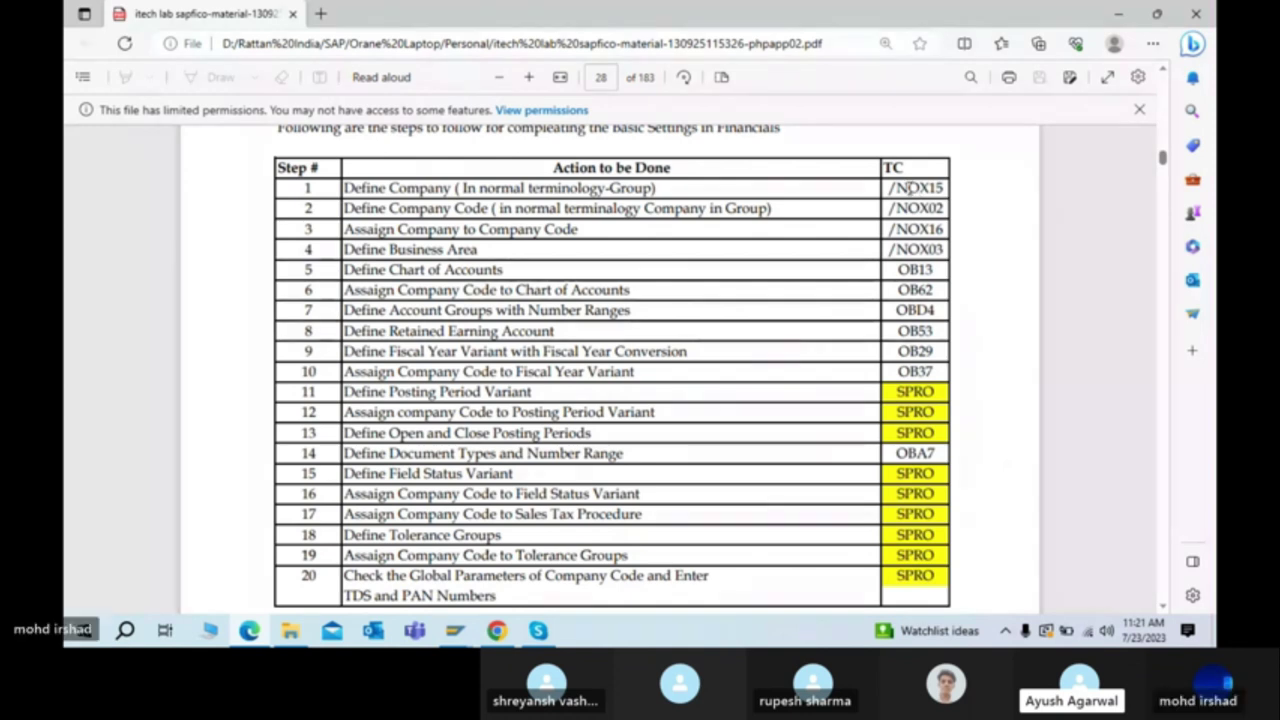
pyautogui.hotkey('alt', 'Tab')
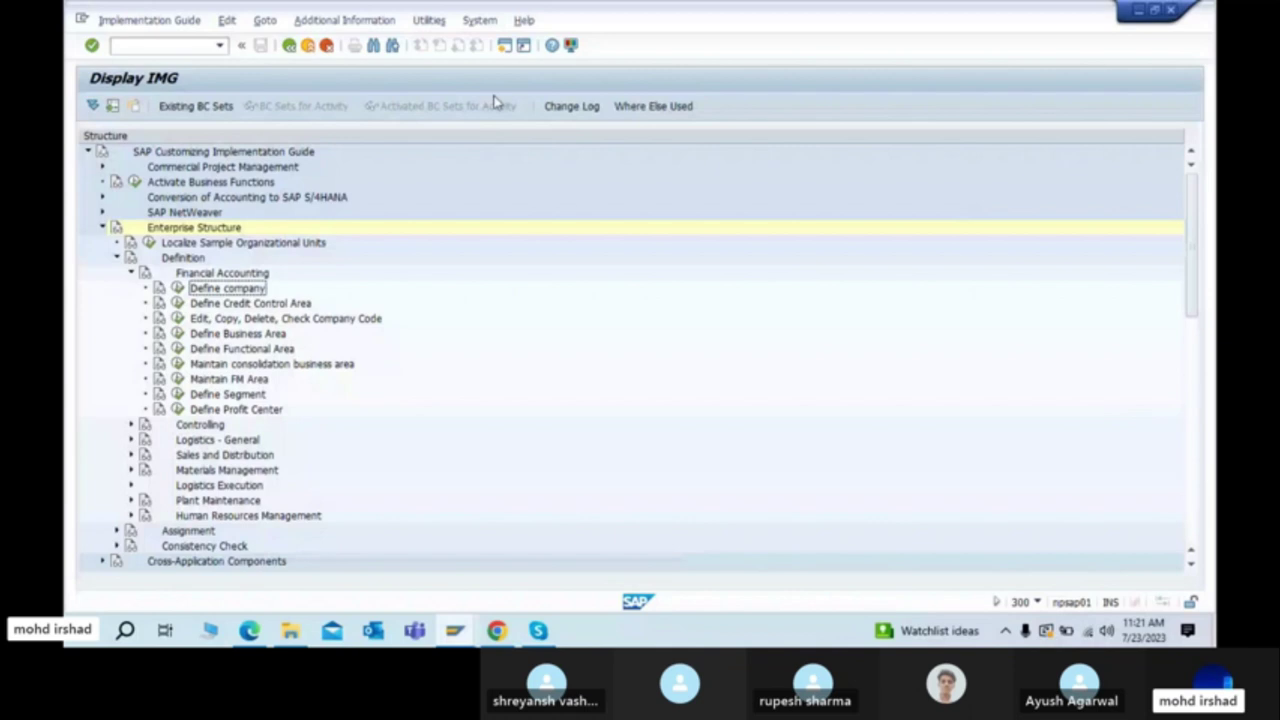
# Step: Reopen the implementation guide at Define company, then go back to the SAP Easy Access screen
pyautogui.click(155, 46)
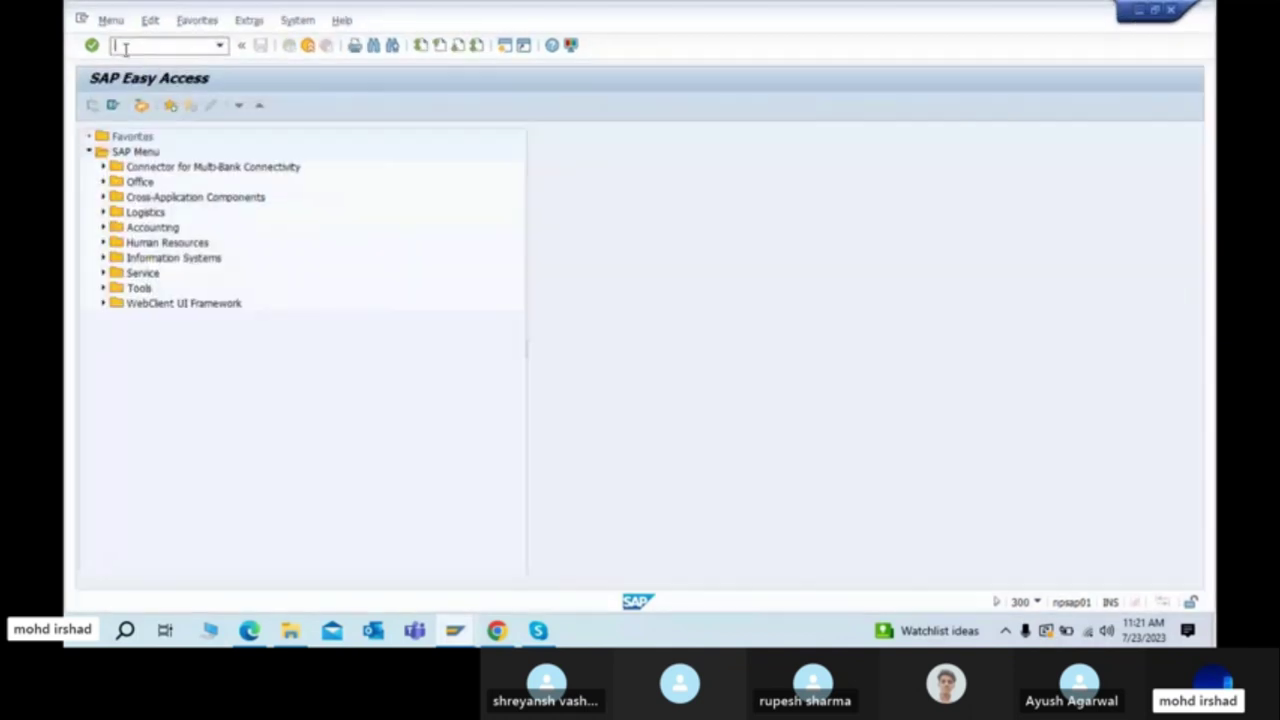
pyautogui.write('/n')
pyautogui.click(139, 47)
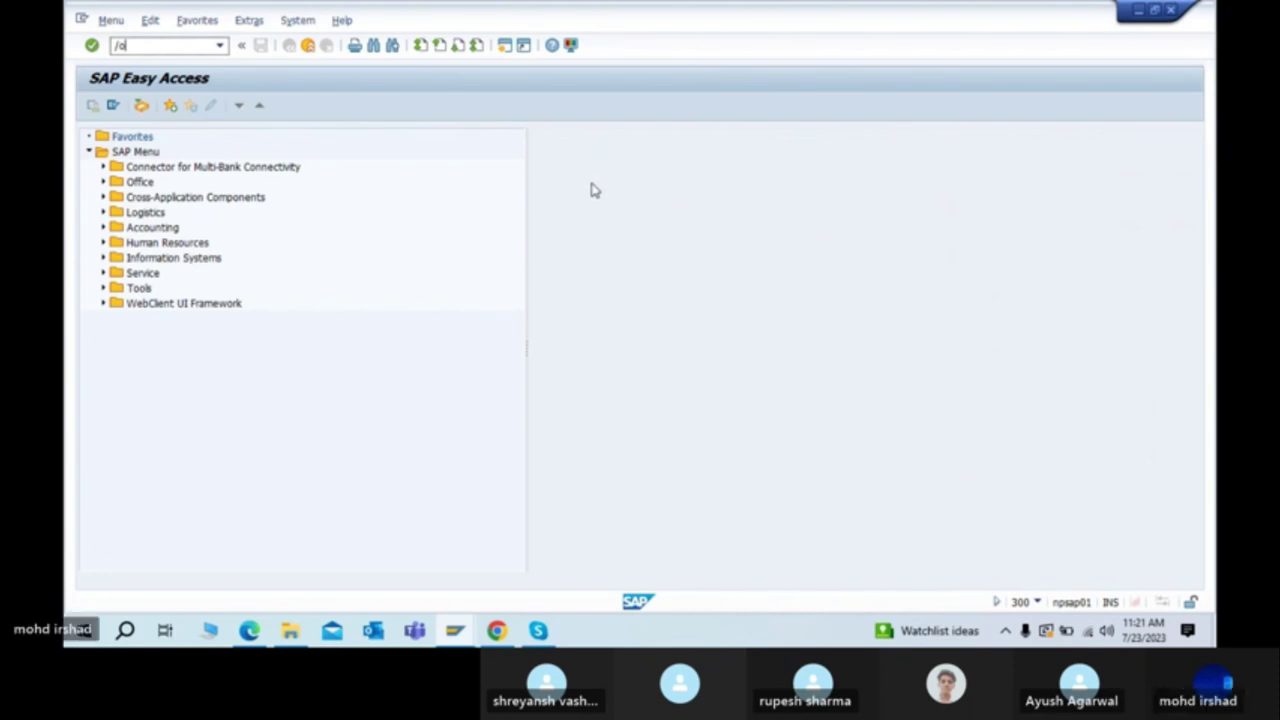
pyautogui.write('ne')
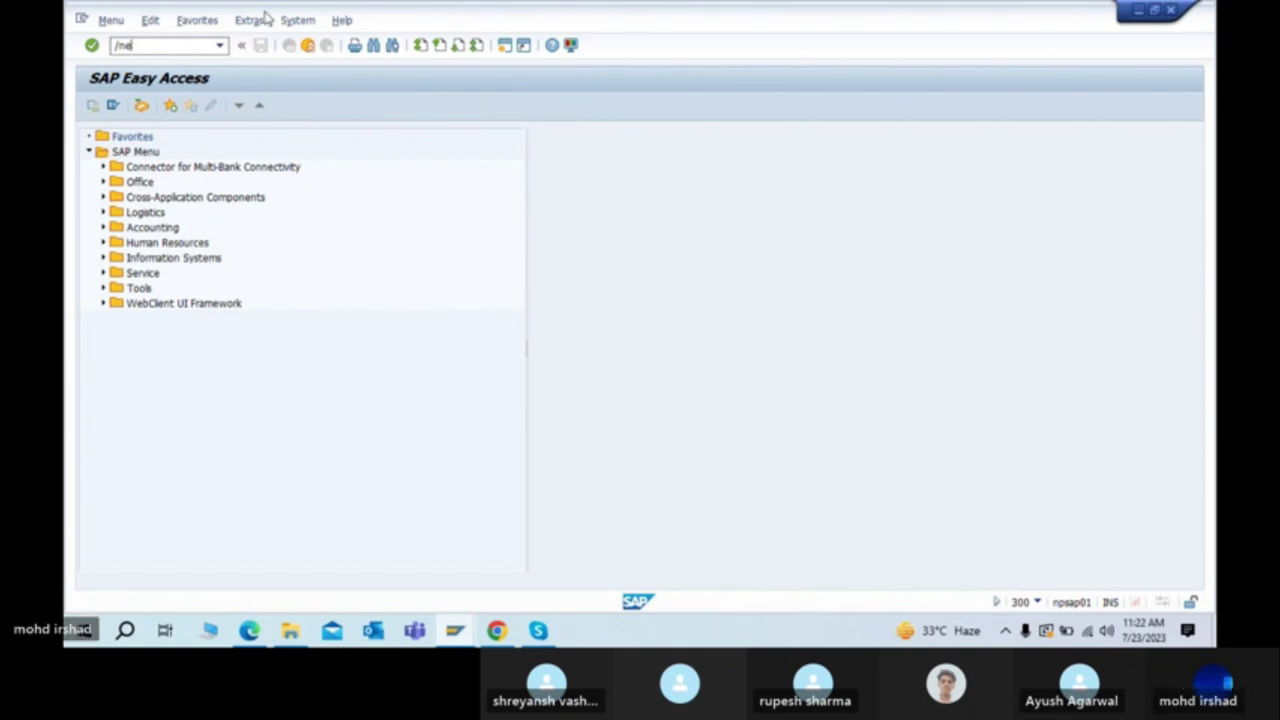
pyautogui.press('BackSpace')
pyautogui.write('i')
pyautogui.press('Return')
pyautogui.click(185, 280)
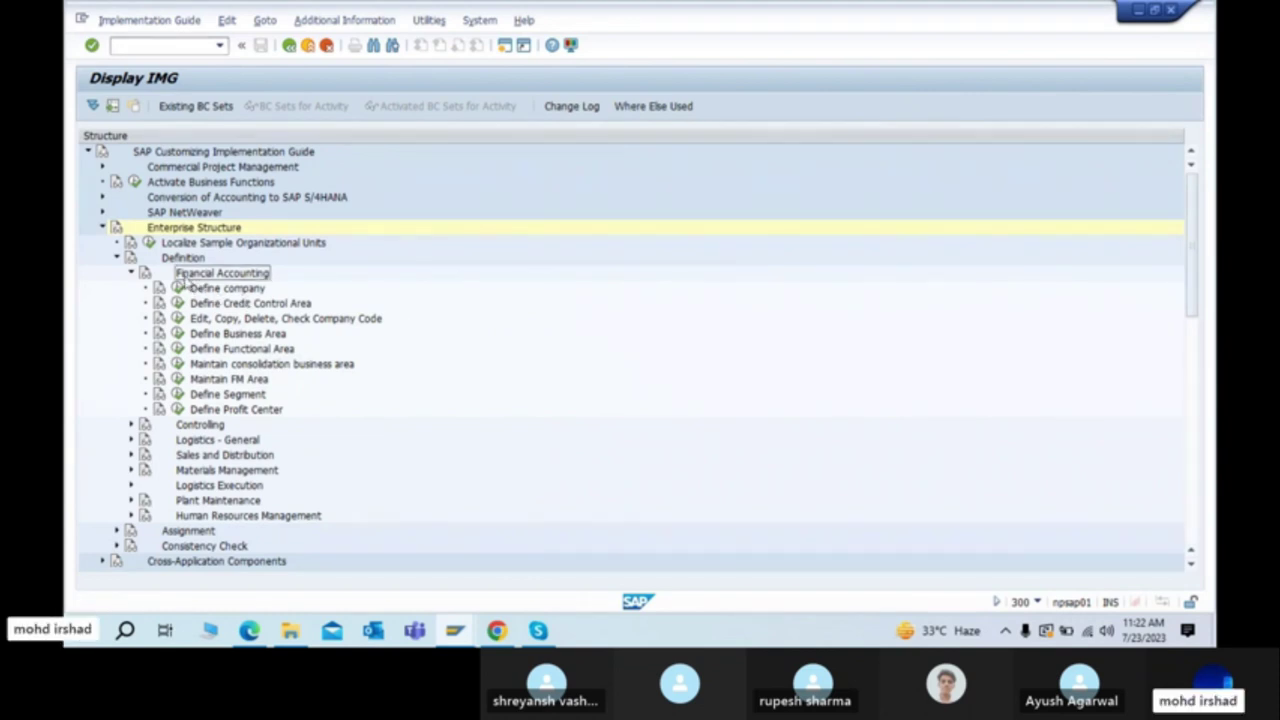
pyautogui.click(224, 290)
pyautogui.press('F3')
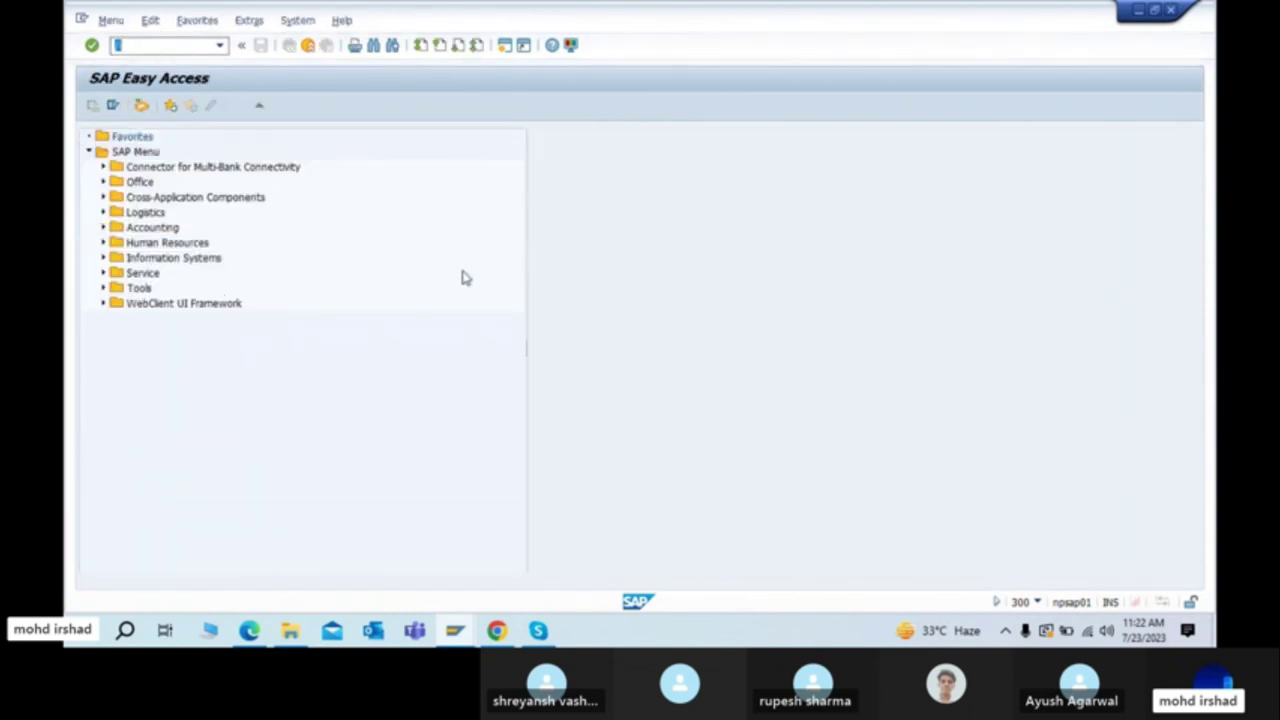
# Step: Copy OX15 from row 1 of the PDF and run /nOX15 to list the existing companies
pyautogui.hotkey('alt', 'Tab')
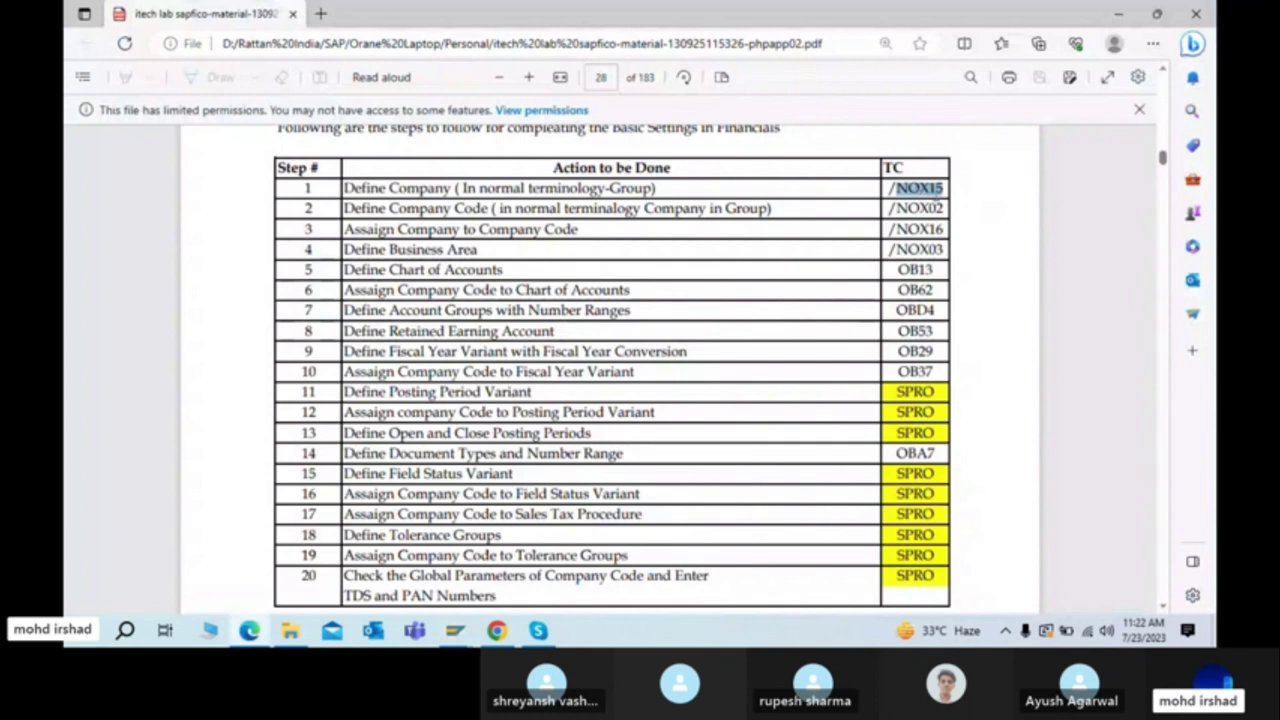
pyautogui.click(906, 189)
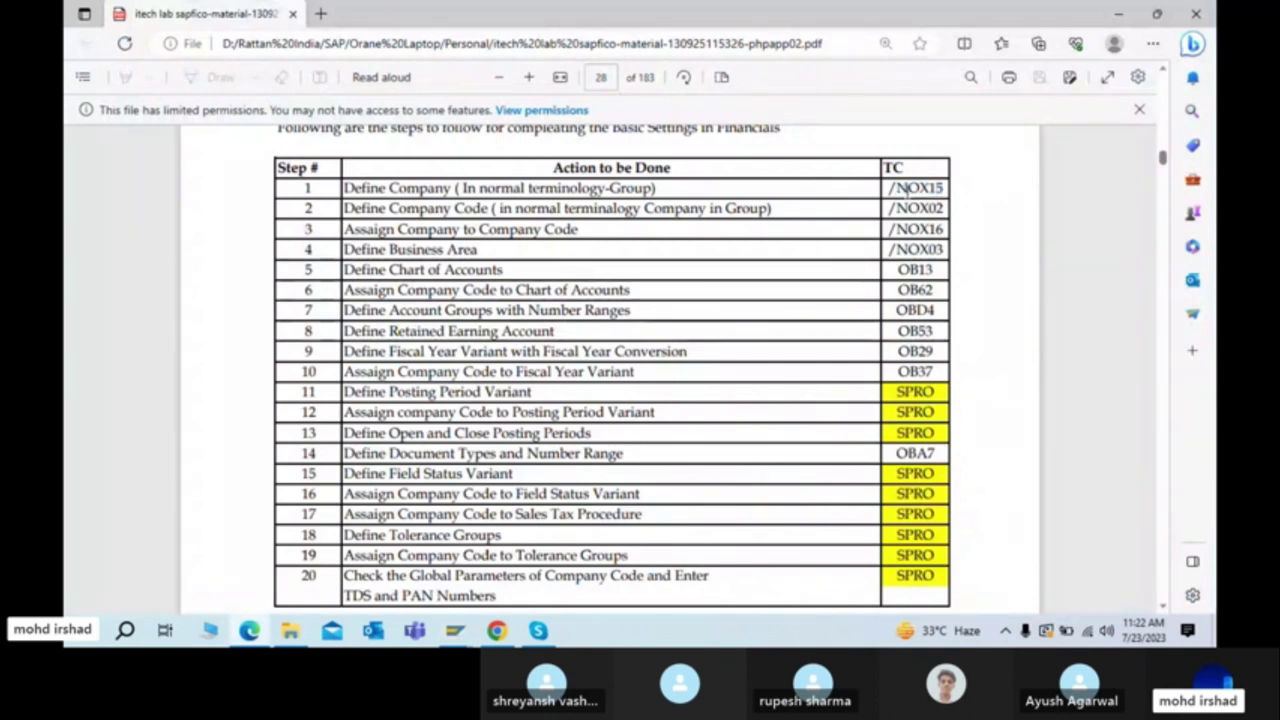
pyautogui.moveTo(911, 188); pyautogui.dragTo(956, 188)
pyautogui.hotkey('ctrl', 'c')
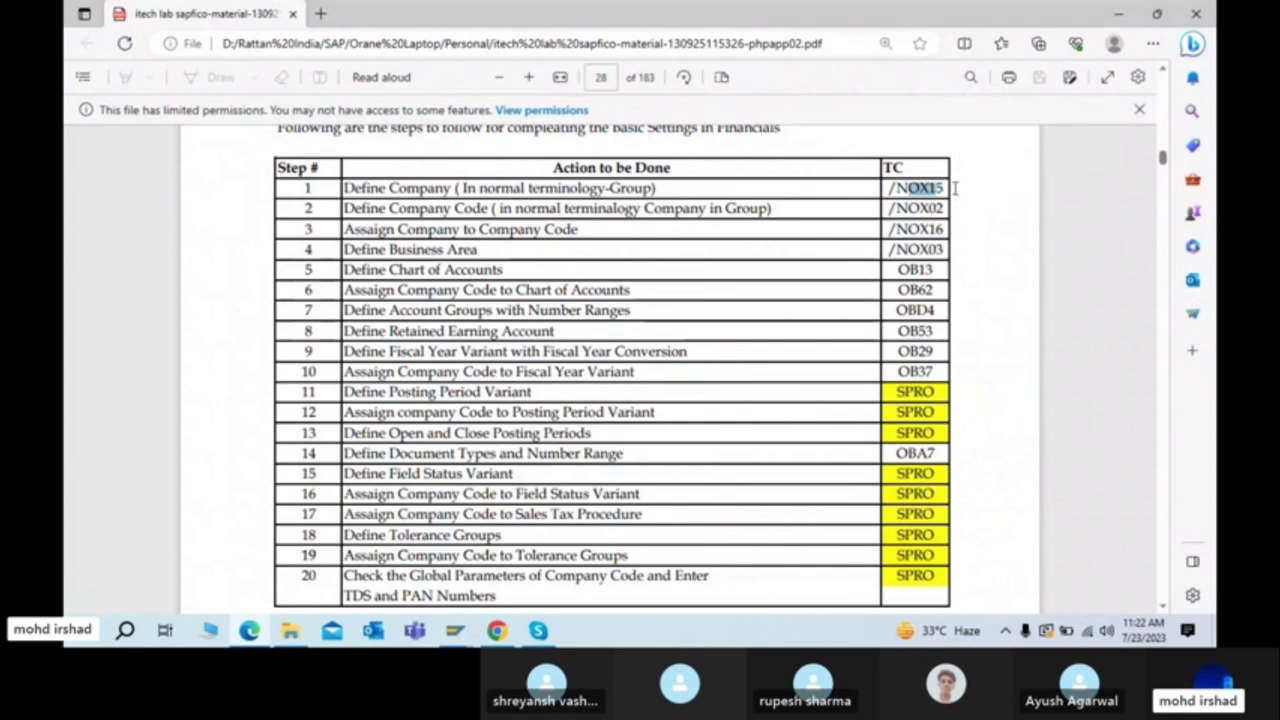
pyautogui.hotkey('alt', 'Tab')
pyautogui.write('/n')
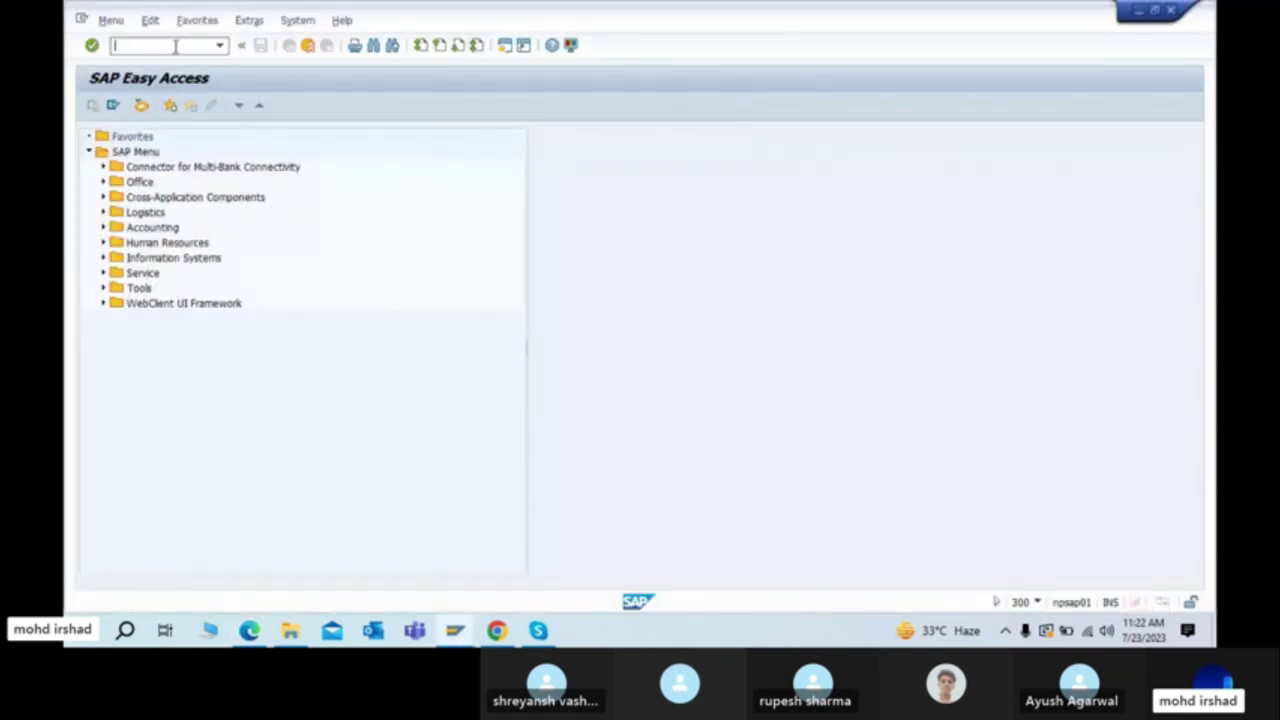
pyautogui.write('/nox15')
pyautogui.press('Return')
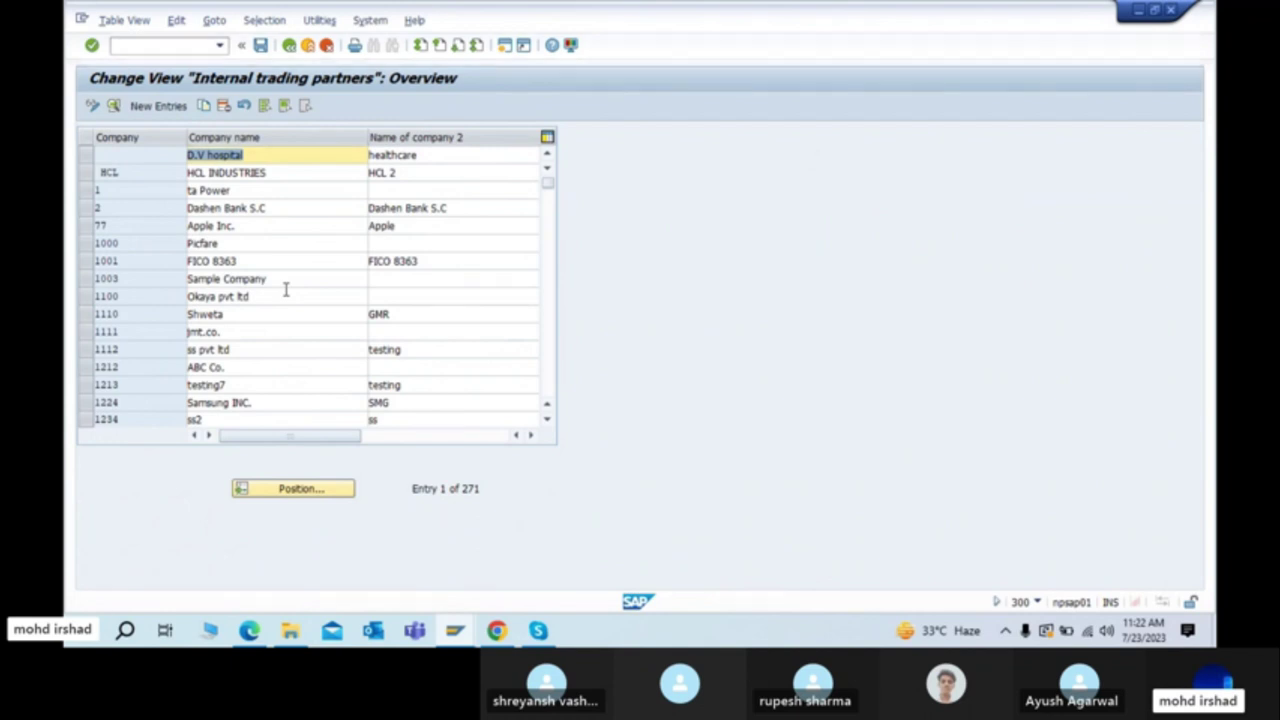
# Step: Run Define company from the IMG tree and move aside the resulting Locked Data prompt
pyautogui.hotkey('alt', 'Tab')
pyautogui.hotkey('alt', 'Tab')
pyautogui.hotkey('alt', 'Tab')
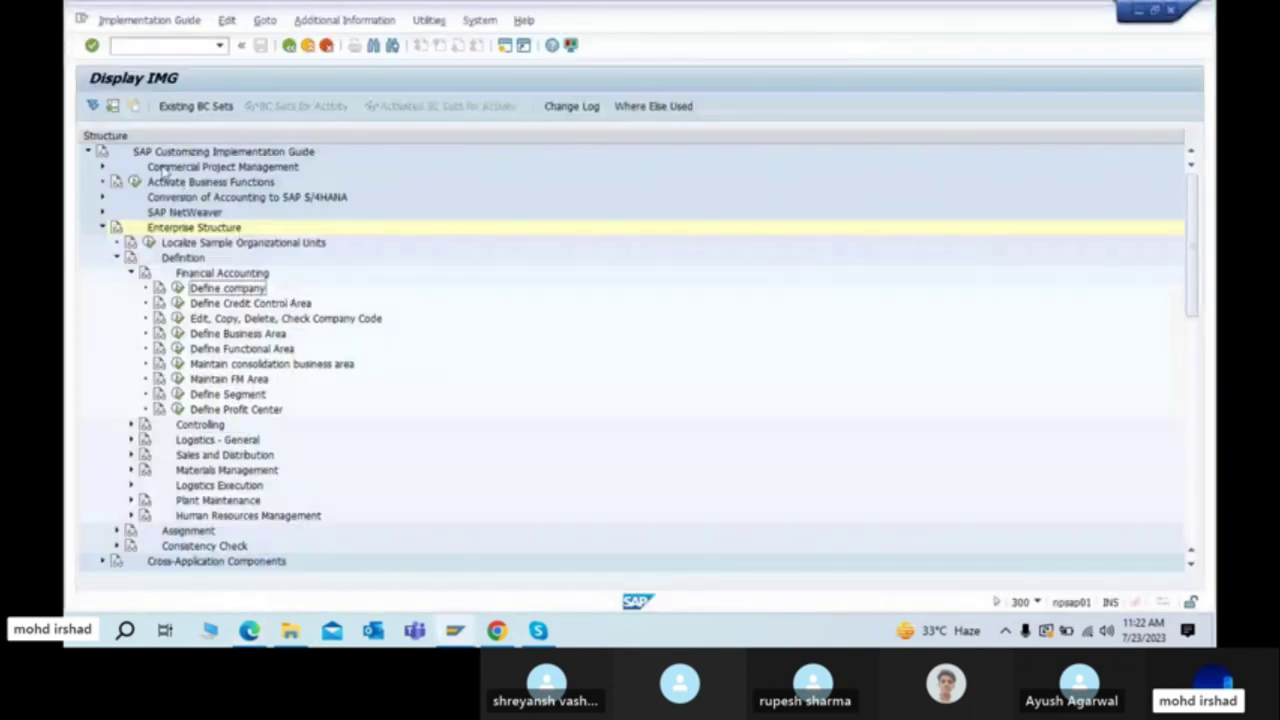
pyautogui.click(174, 262)
pyautogui.click(180, 272)
pyautogui.click(177, 288)
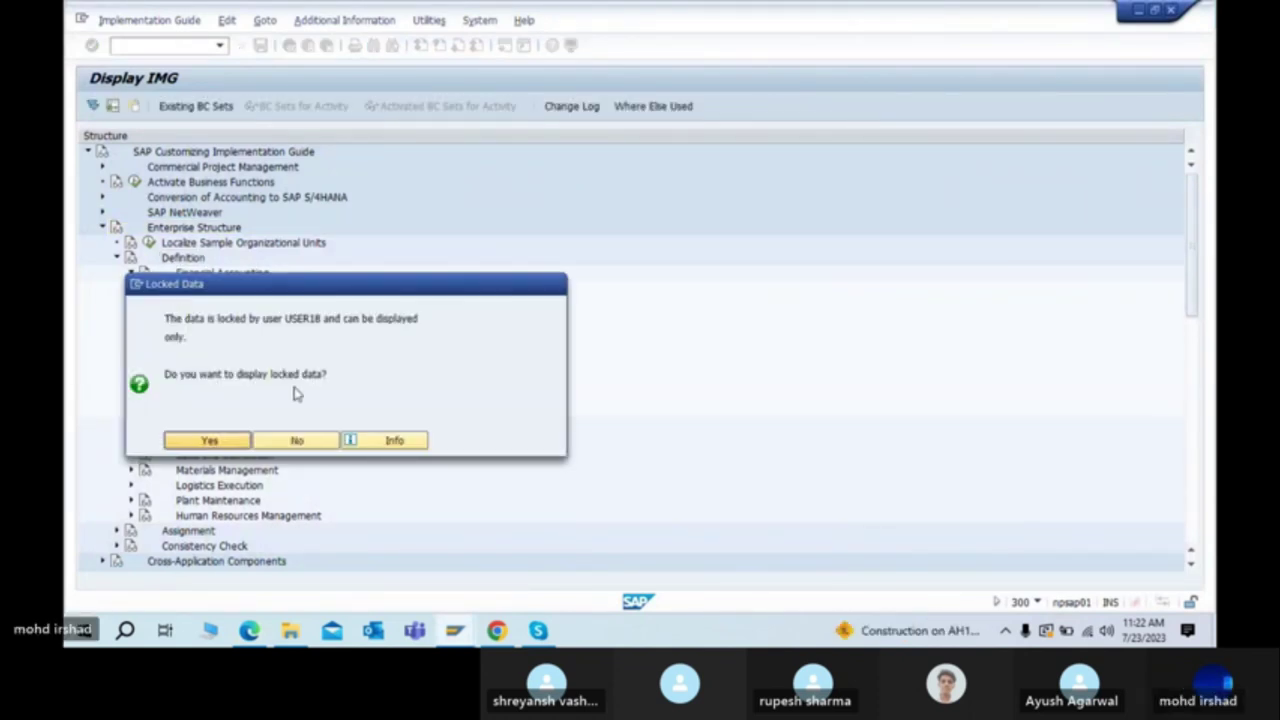
pyautogui.moveTo(221, 291); pyautogui.dragTo(522, 138)
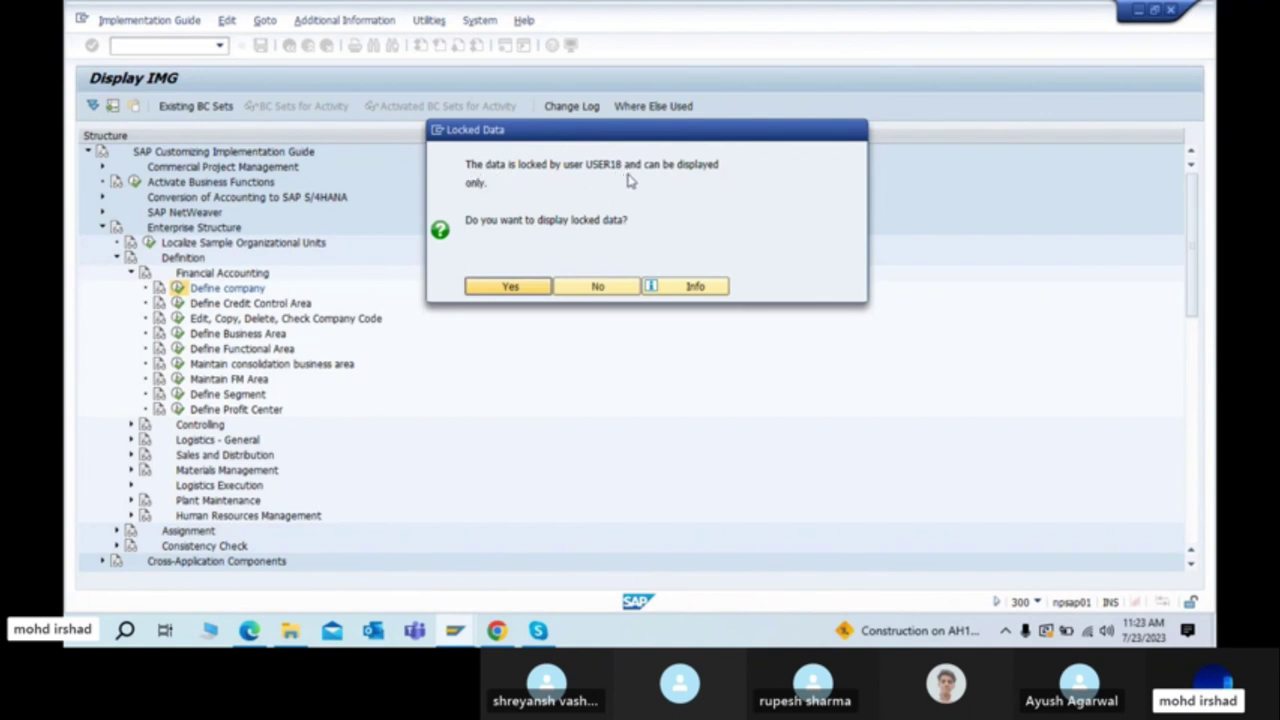
# Step: Compare the locking user ID in the message with the user ID noted in SAP Logon
pyautogui.click(455, 630)
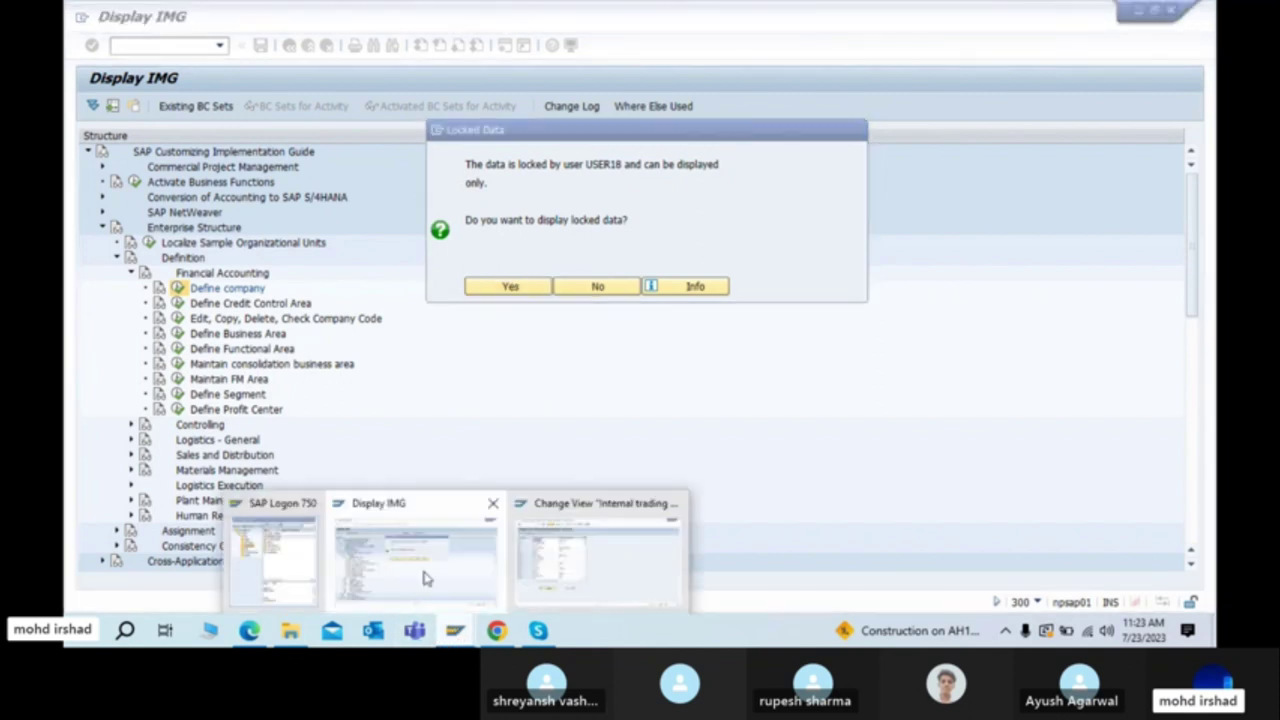
pyautogui.click(297, 570)
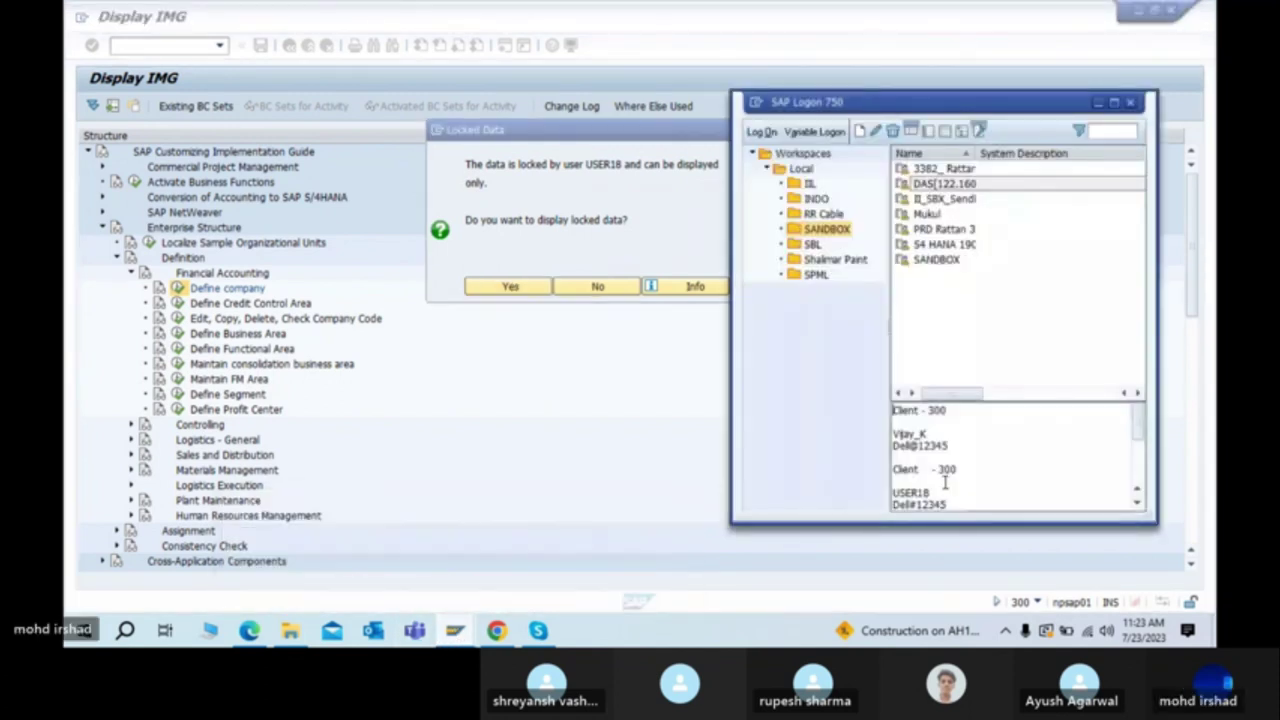
pyautogui.moveTo(932, 492); pyautogui.dragTo(886, 492)
pyautogui.click(534, 423)
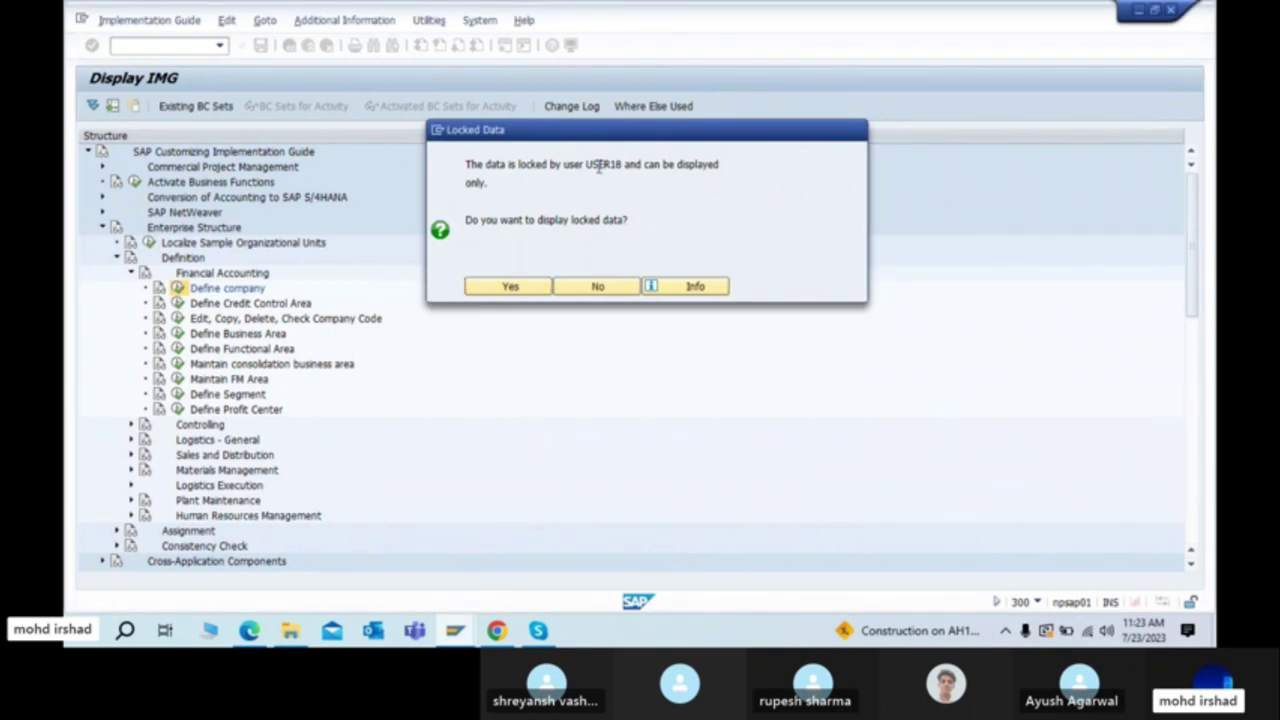
pyautogui.moveTo(588, 166); pyautogui.dragTo(630, 170)
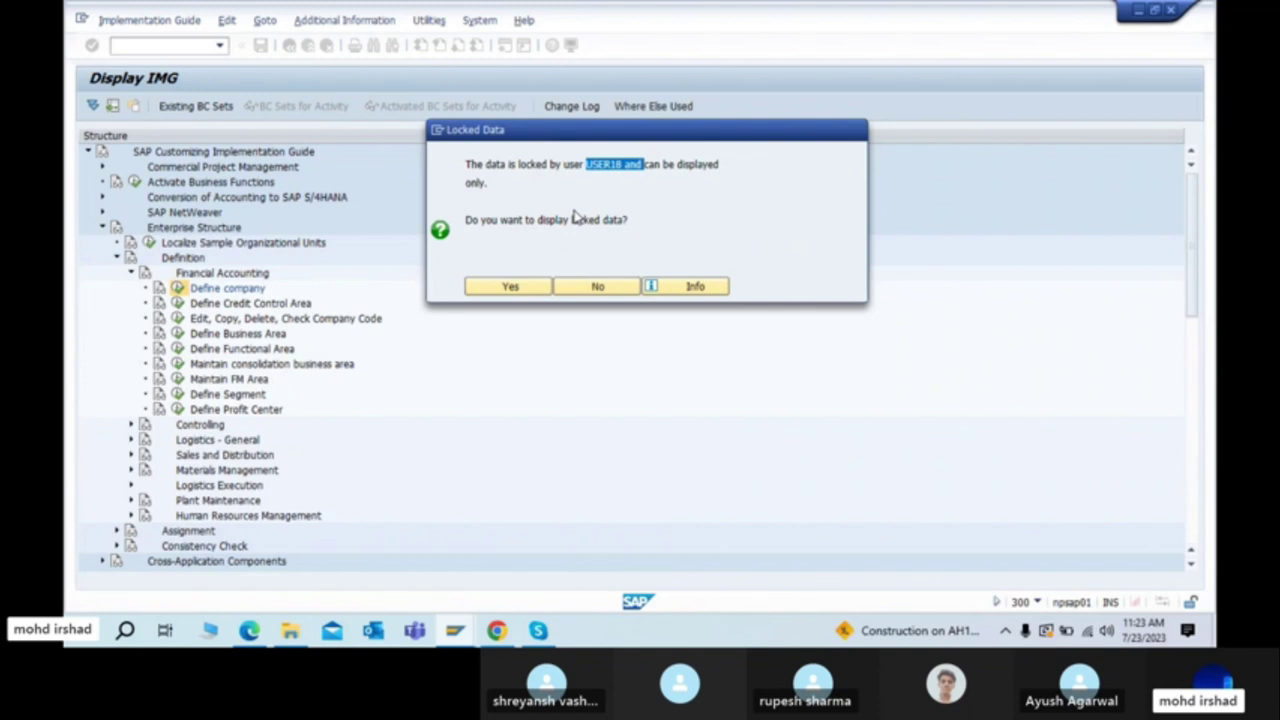
pyautogui.hotkey('alt', 'Tab')
pyautogui.hotkey('alt', 'Tab')
pyautogui.hotkey('alt', 'Tab')
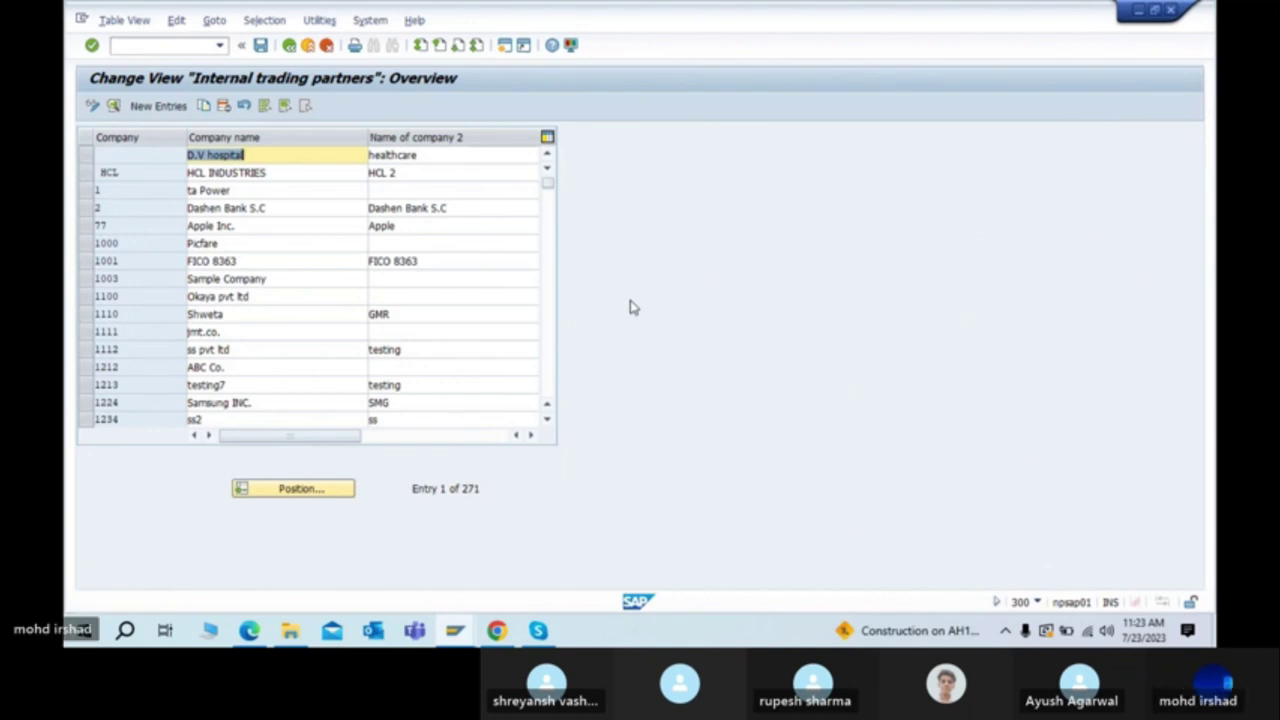
# Step: View the locked company data read-only, compare it with the editable list, and return to the IMG tree
pyautogui.hotkey('alt', 'Tab')
pyautogui.hotkey('alt', 'Tab')
pyautogui.hotkey('alt', 'Tab')
pyautogui.hotkey('alt', 'Tab')
pyautogui.hotkey('alt', 'Tab')
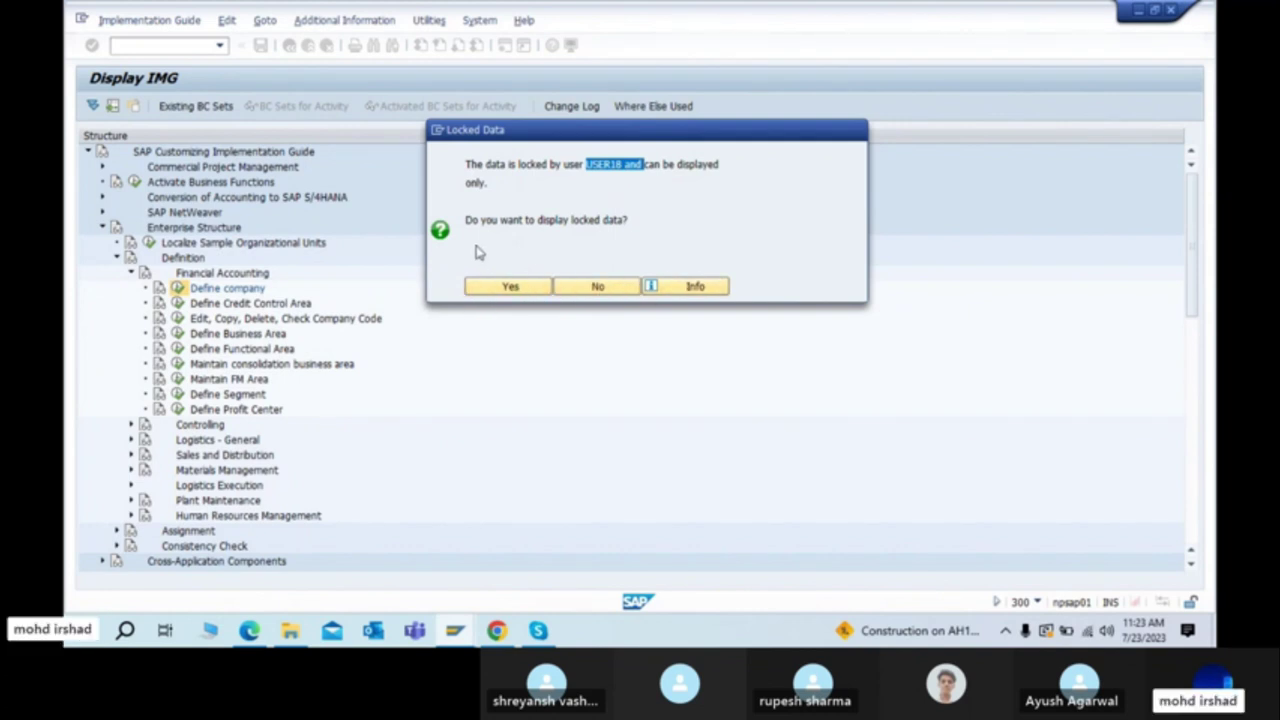
pyautogui.click(507, 290)
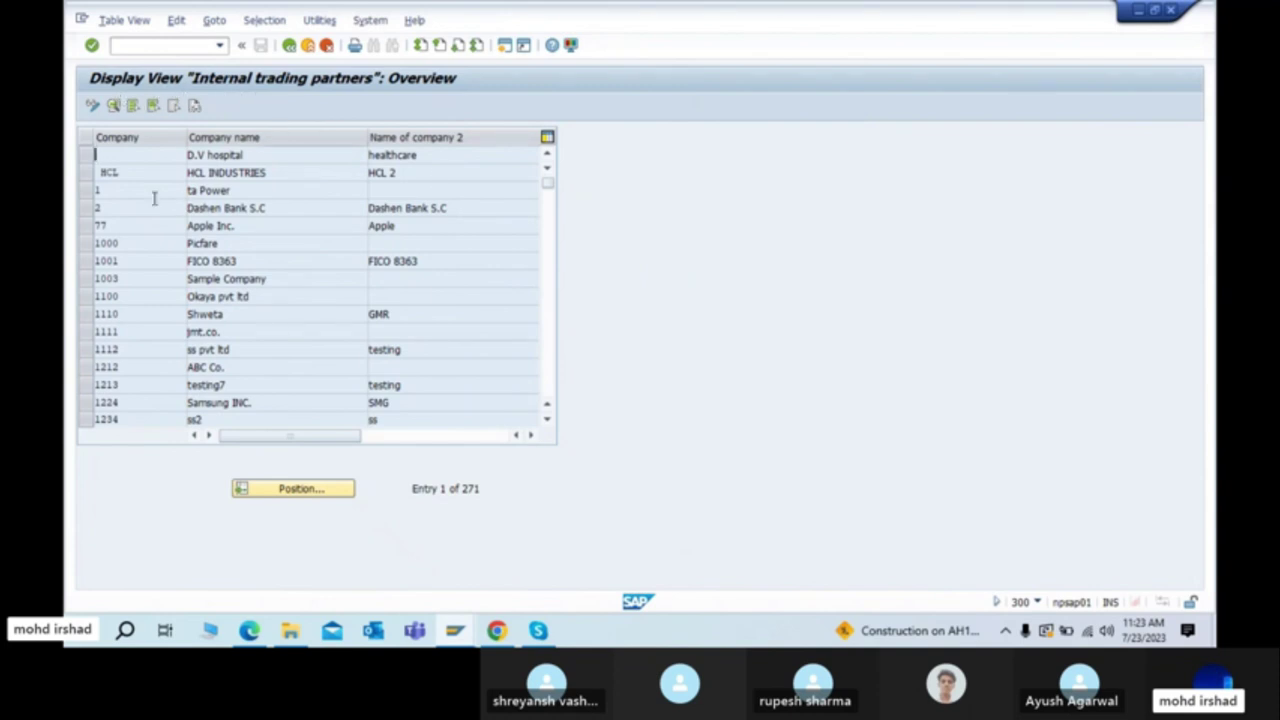
pyautogui.hotkey('alt', 'Tab')
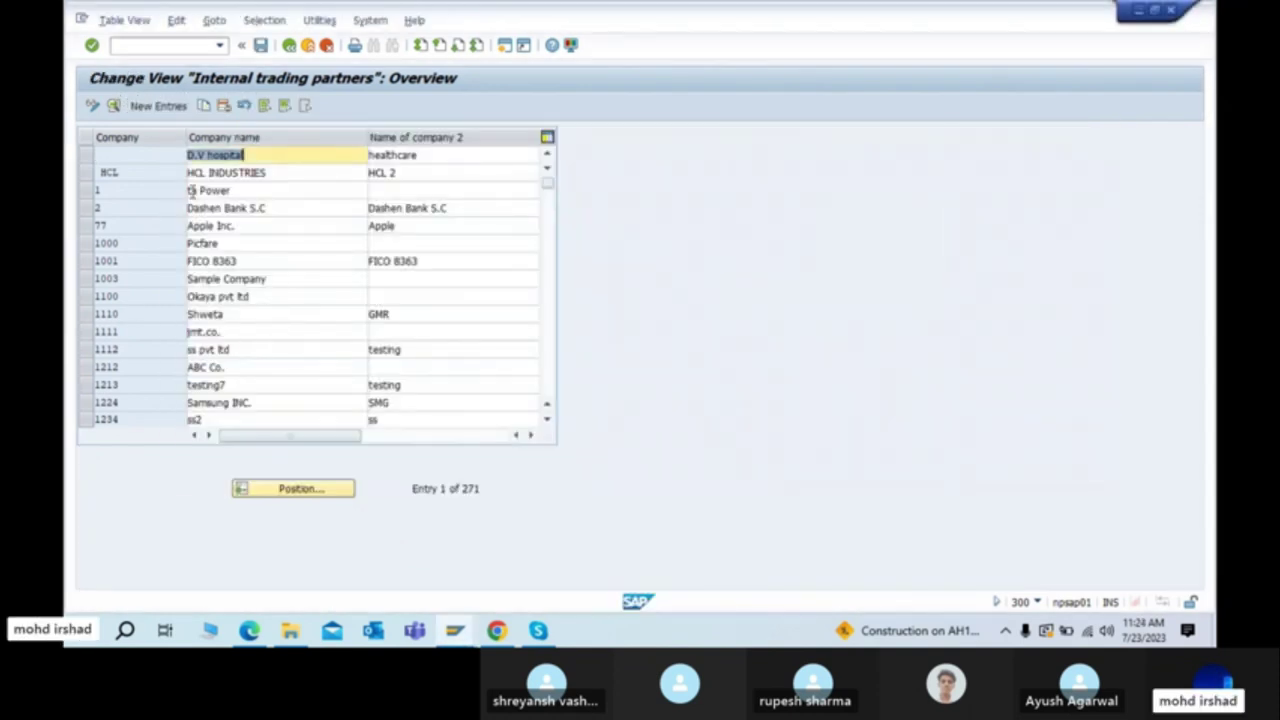
pyautogui.hotkey('alt', 'Tab')
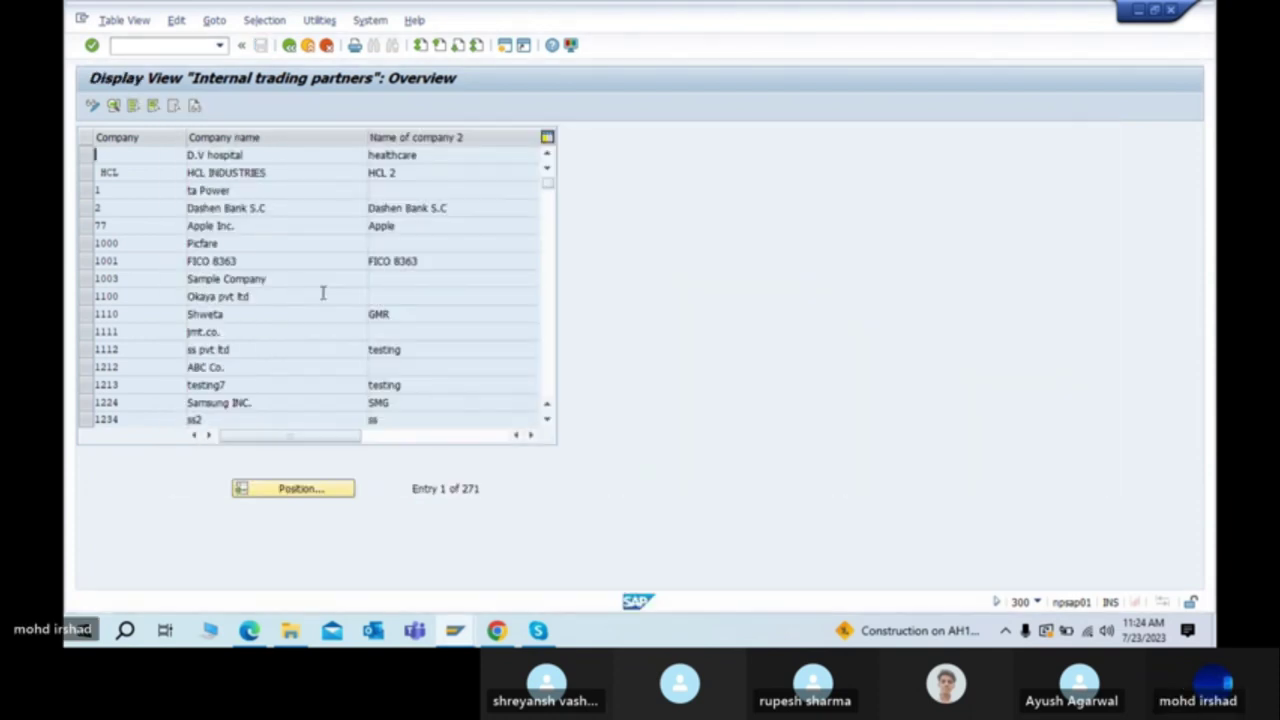
pyautogui.hotkey('alt', 'Tab')
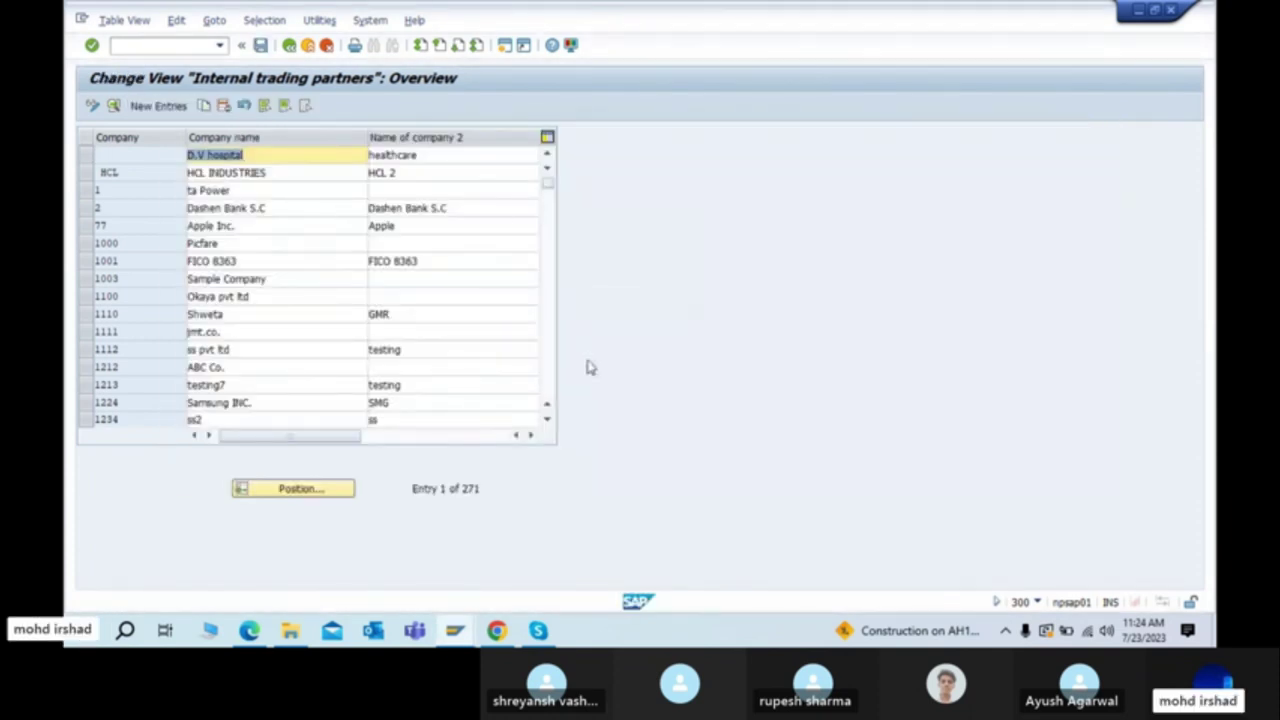
pyautogui.hotkey('alt', 'Tab')
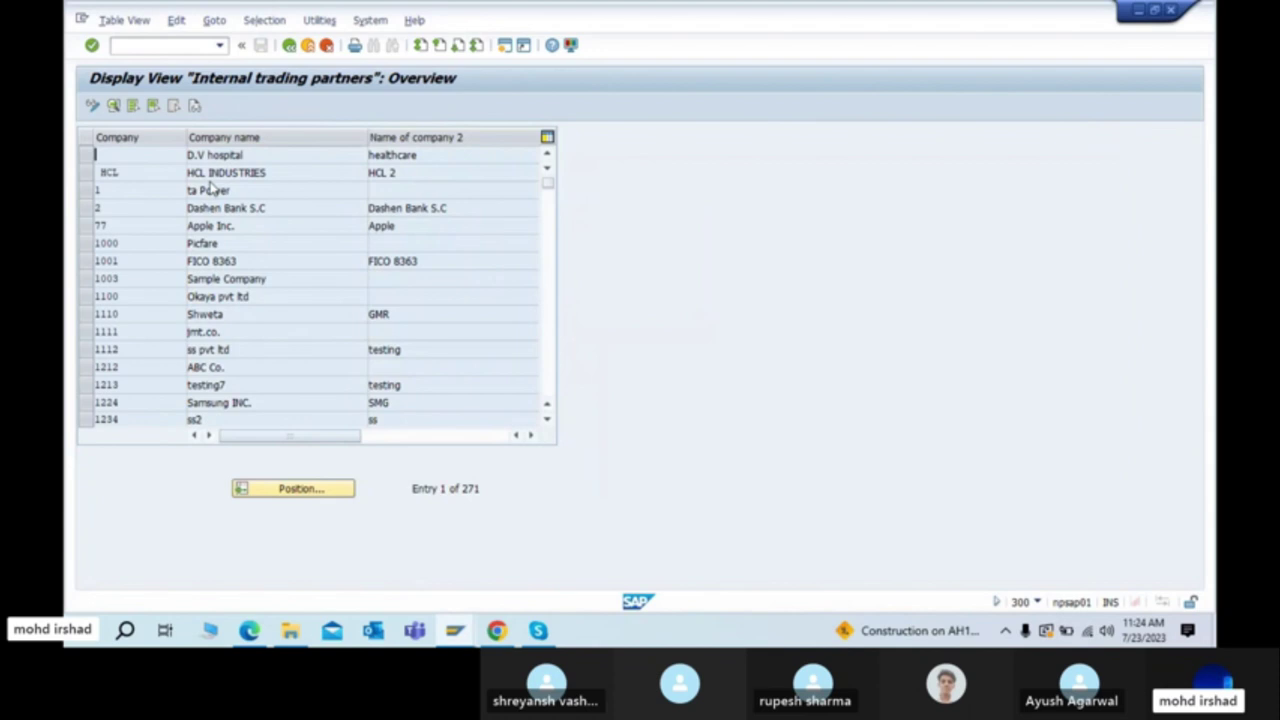
pyautogui.click(289, 45)
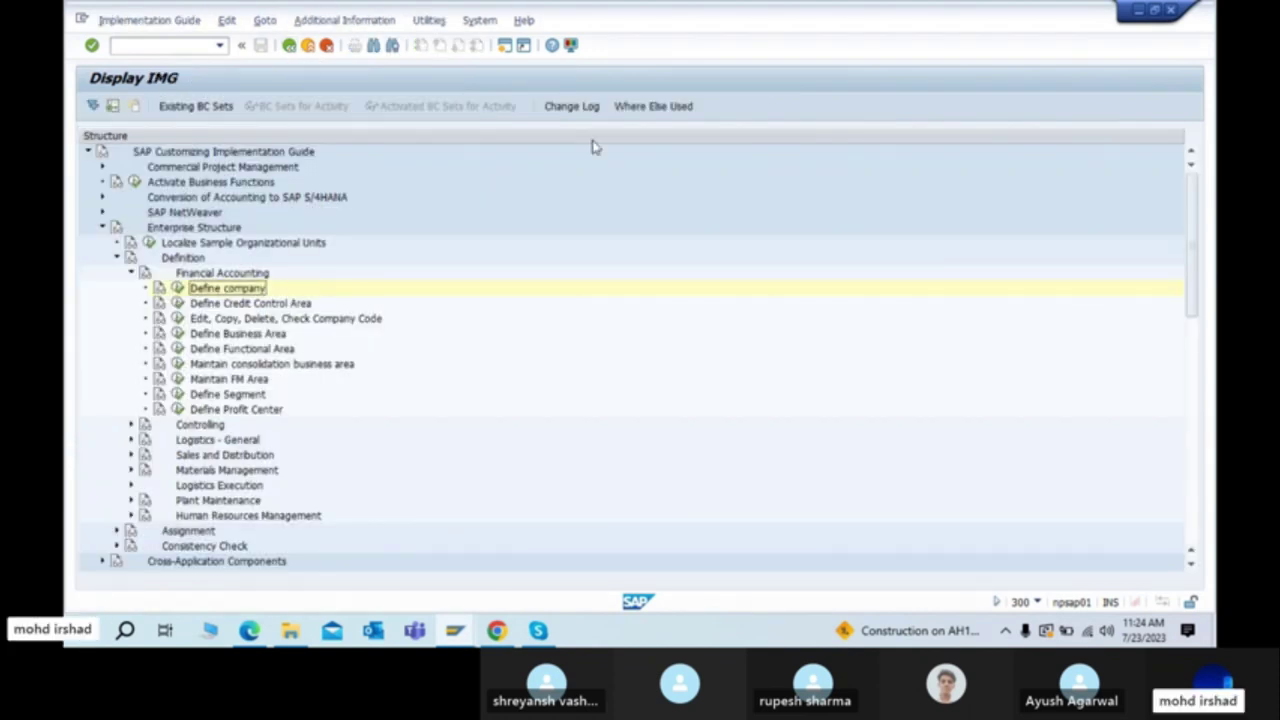
pyautogui.hotkey('alt', 'Tab')
pyautogui.hotkey('alt', 'Tab')
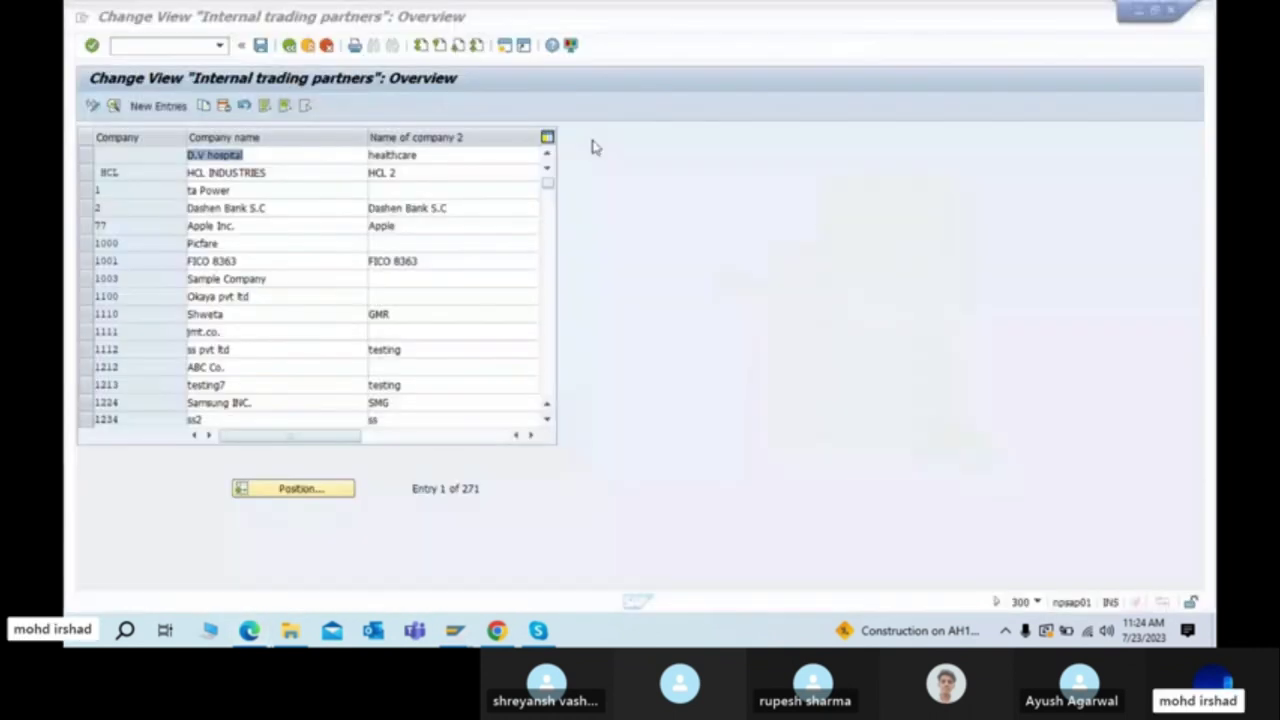
pyautogui.click(172, 45)
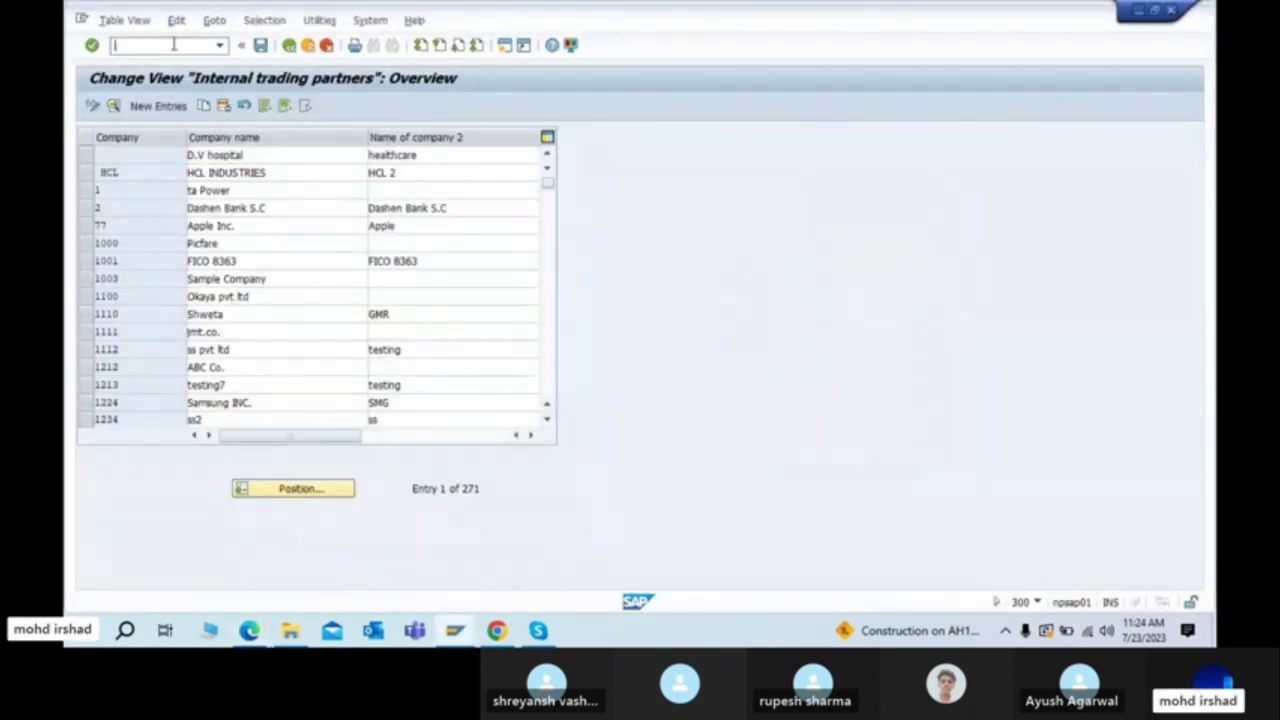
pyautogui.hotkey('alt', 'Tab')
pyautogui.hotkey('alt', 'Tab')
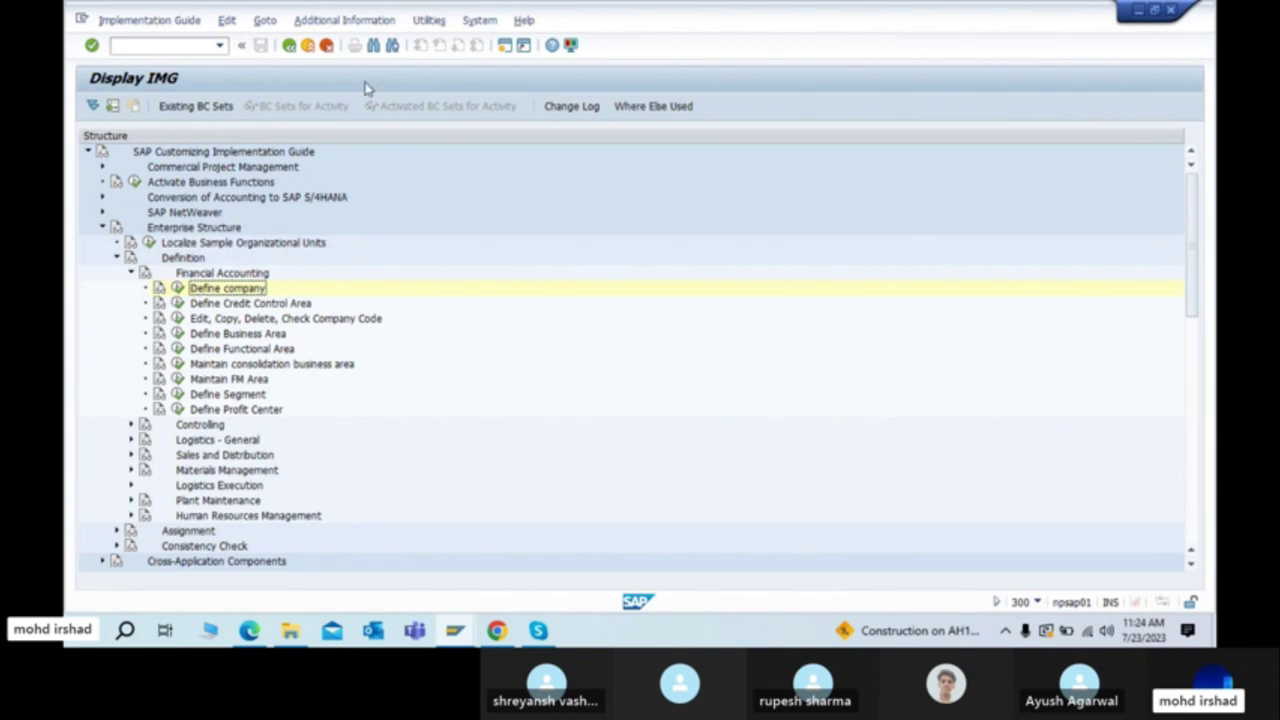
# Step: Display the IMG Activity key column beside the tree and widen it to show full keys
pyautogui.click(347, 22)
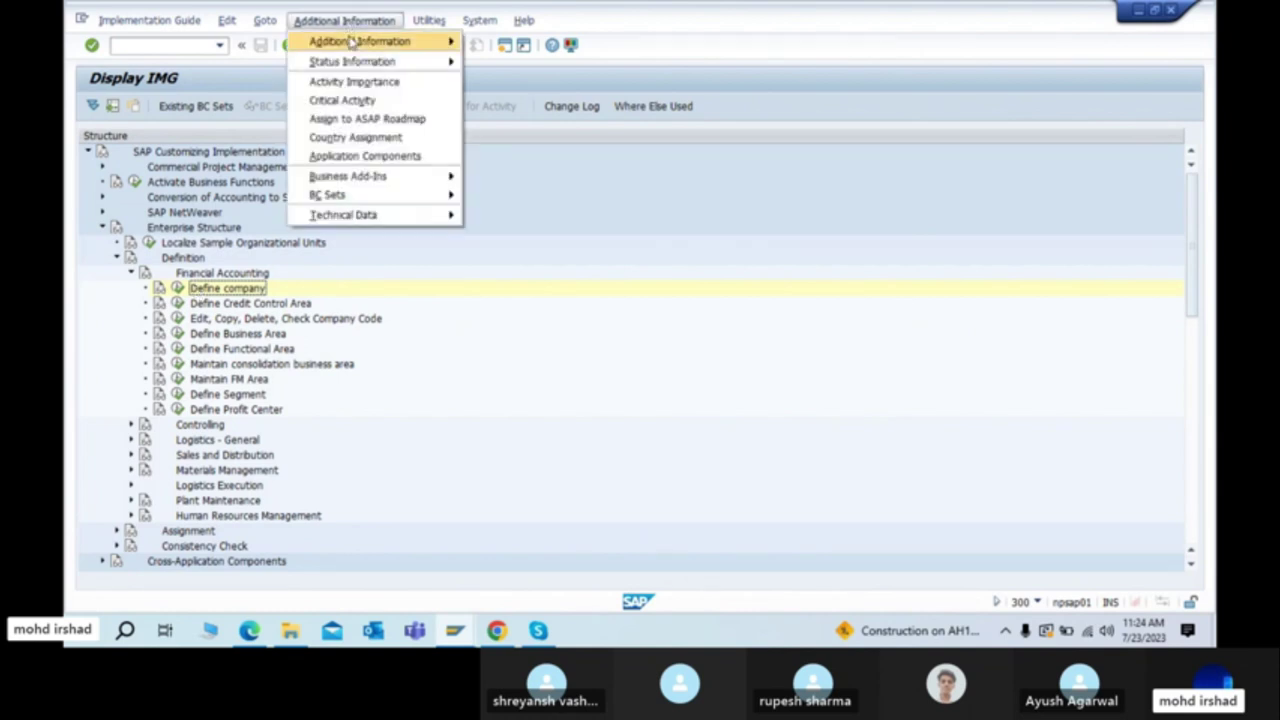
pyautogui.moveTo(349, 42)
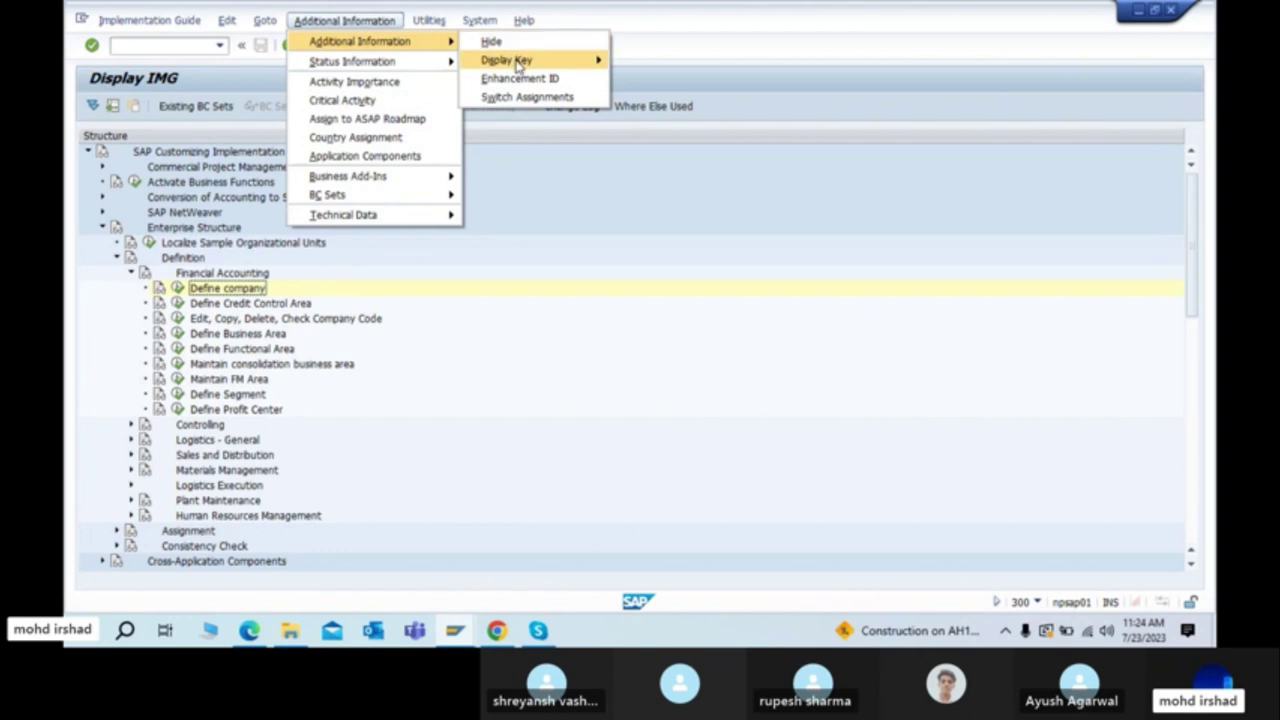
pyautogui.moveTo(518, 64)
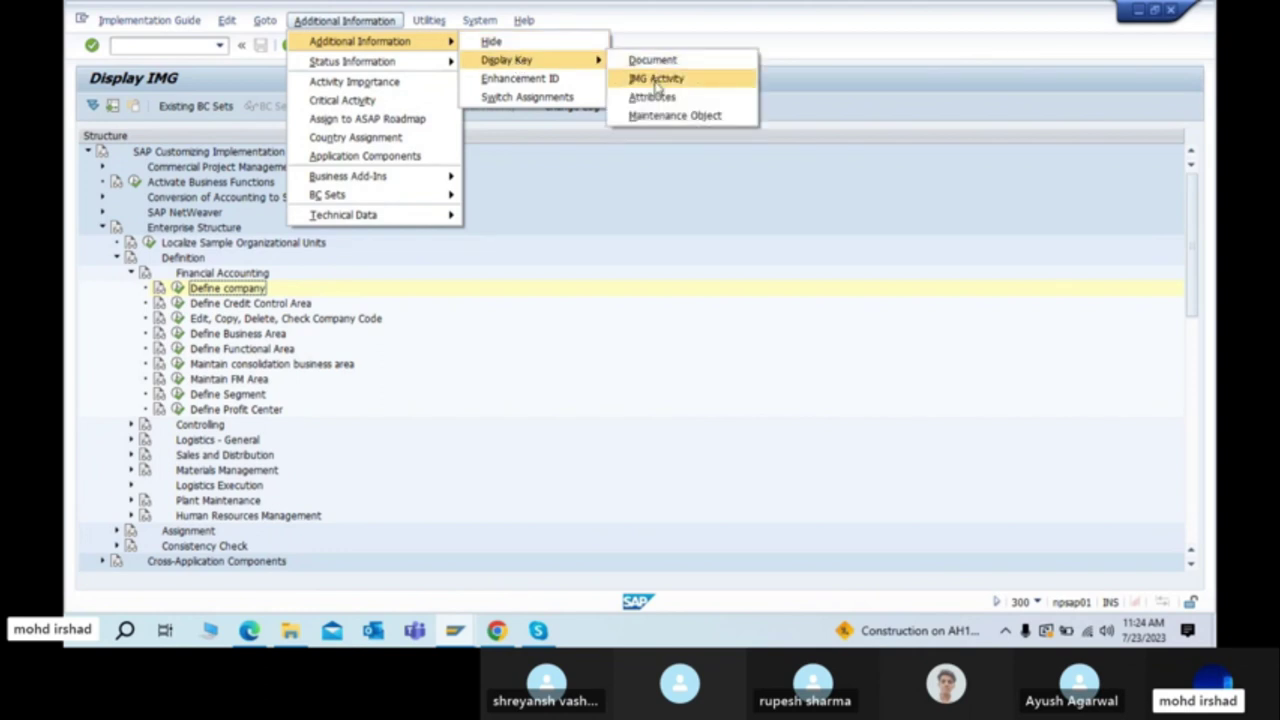
pyautogui.click(656, 80)
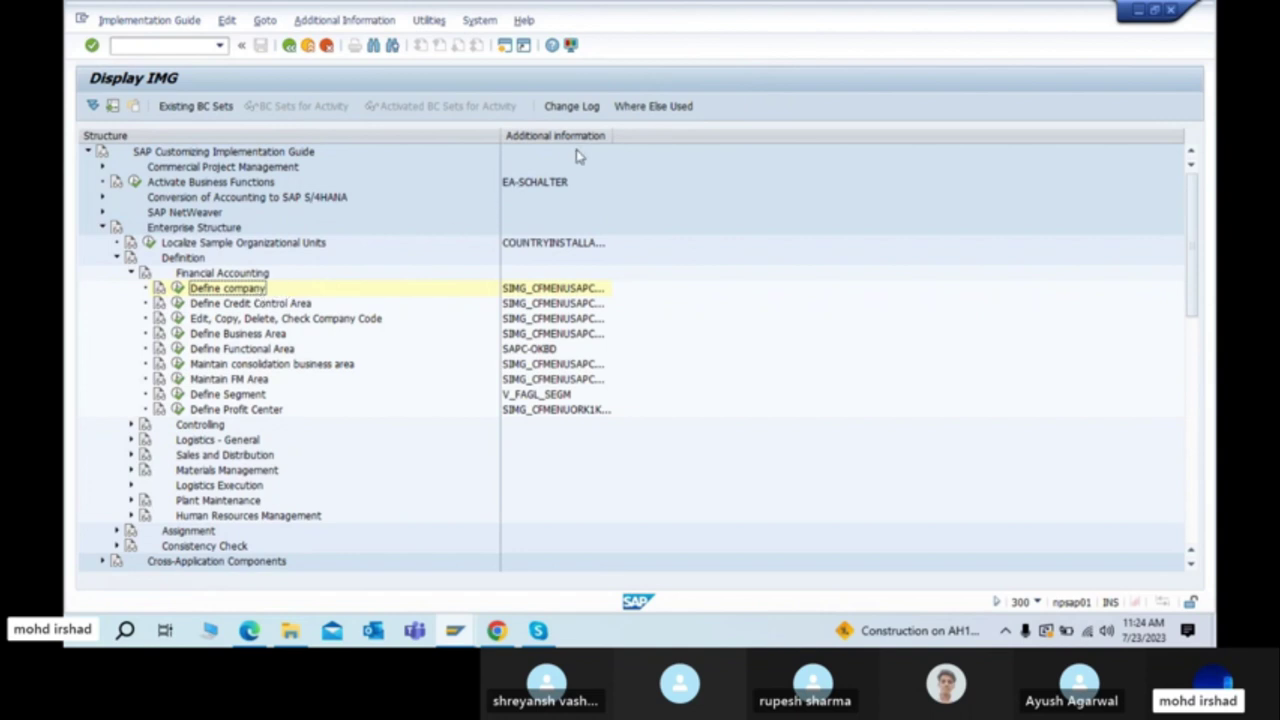
pyautogui.moveTo(616, 137); pyautogui.dragTo(743, 133)
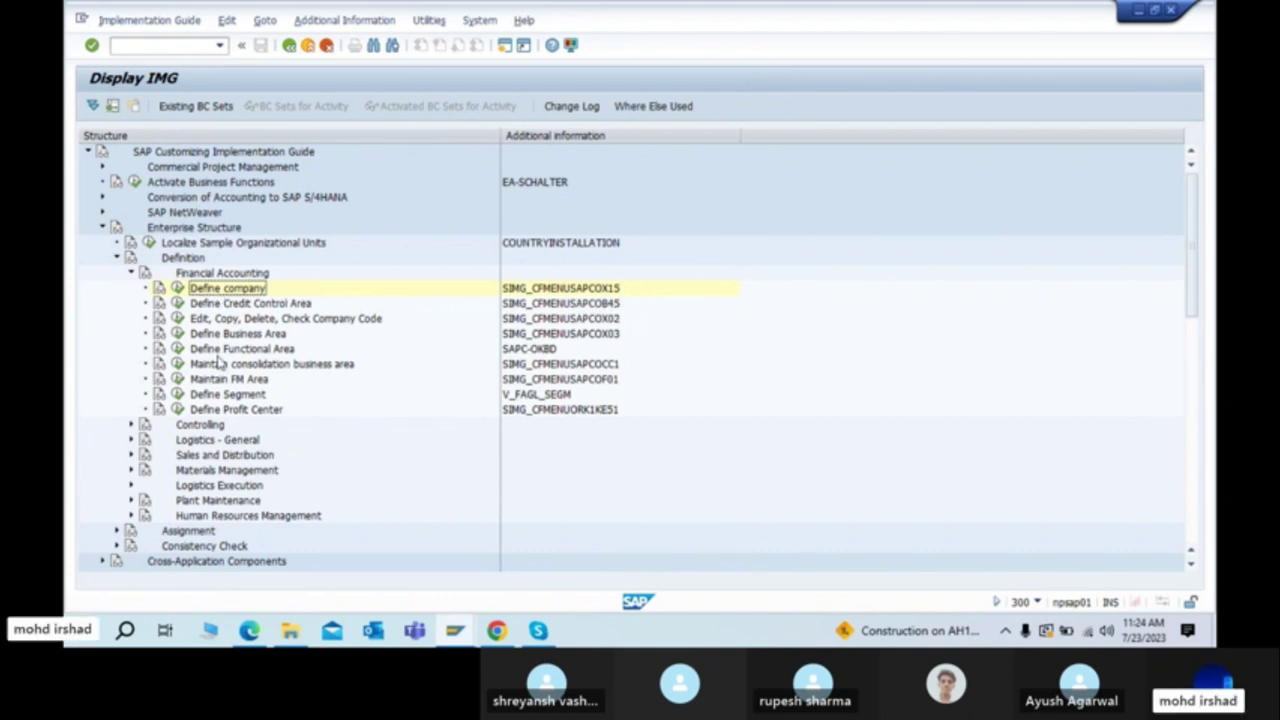
pyautogui.click(214, 305)
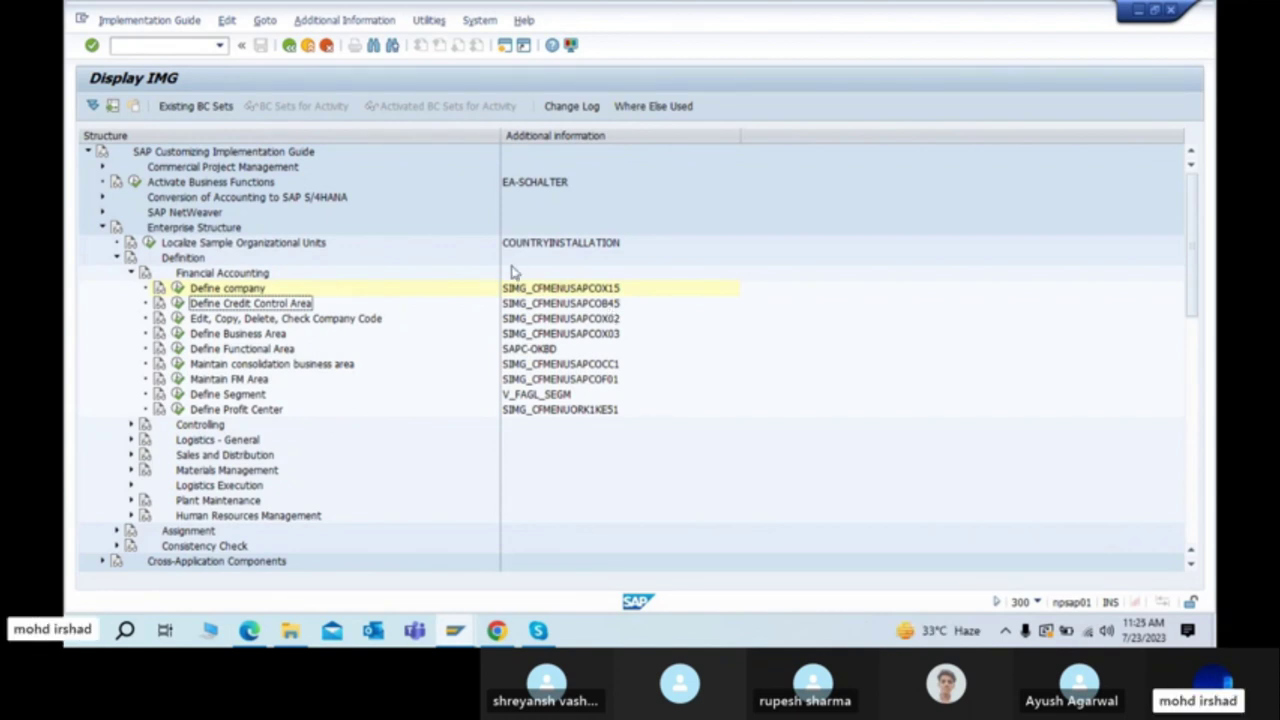
# Step: Re-apply the IMG Activity key display and check Define company's key, SIMG_CFMENUSAPCOX15
pyautogui.click(310, 26)
pyautogui.moveTo(330, 46)
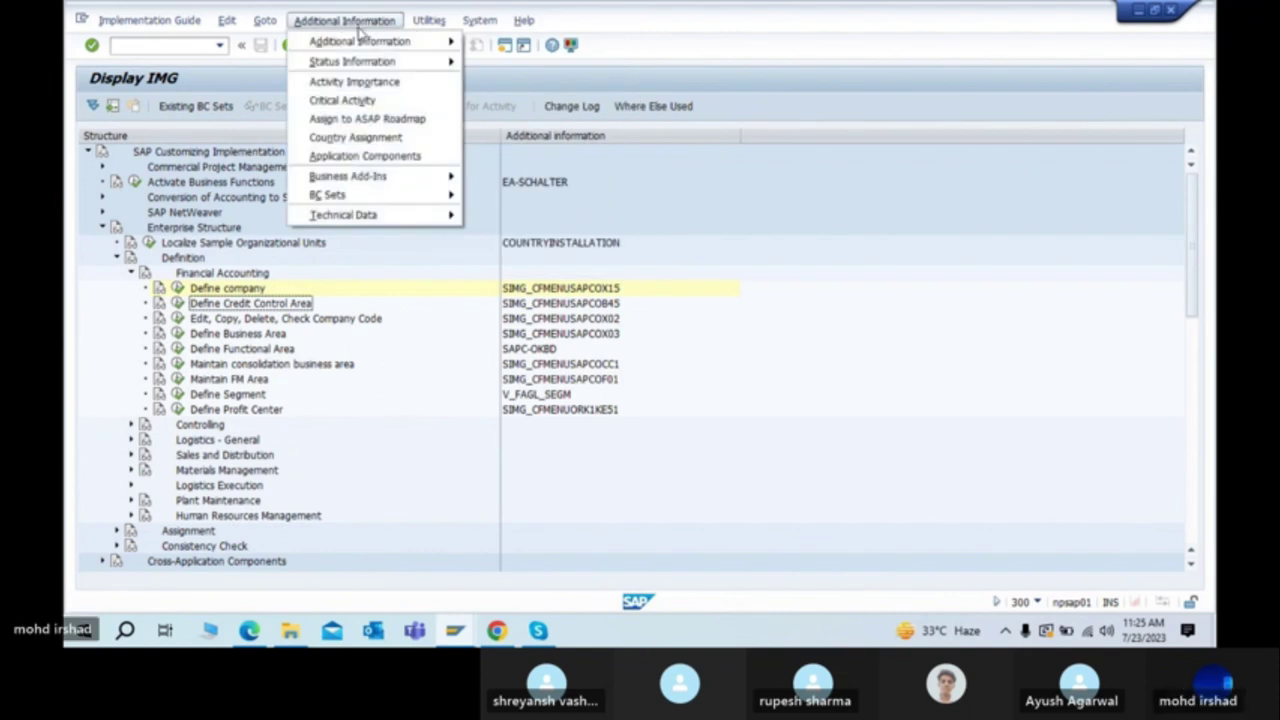
pyautogui.click(358, 29)
pyautogui.click(357, 31)
pyautogui.moveTo(358, 46)
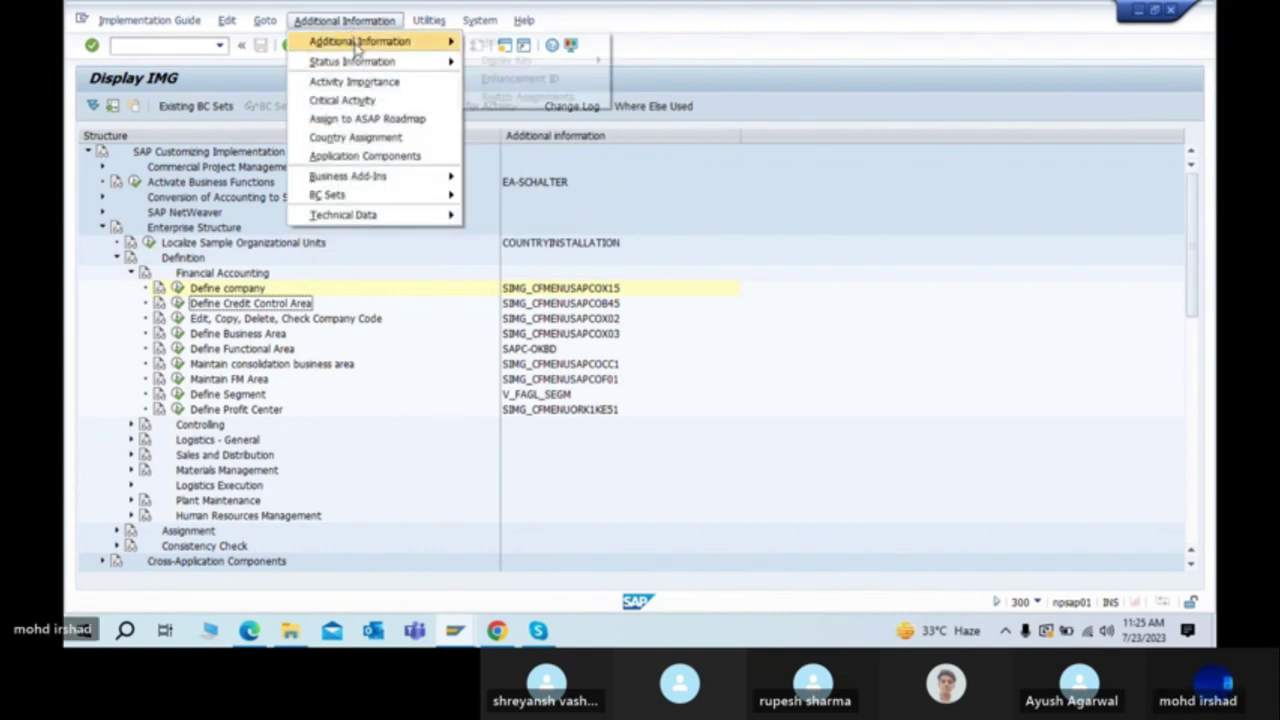
pyautogui.moveTo(525, 64)
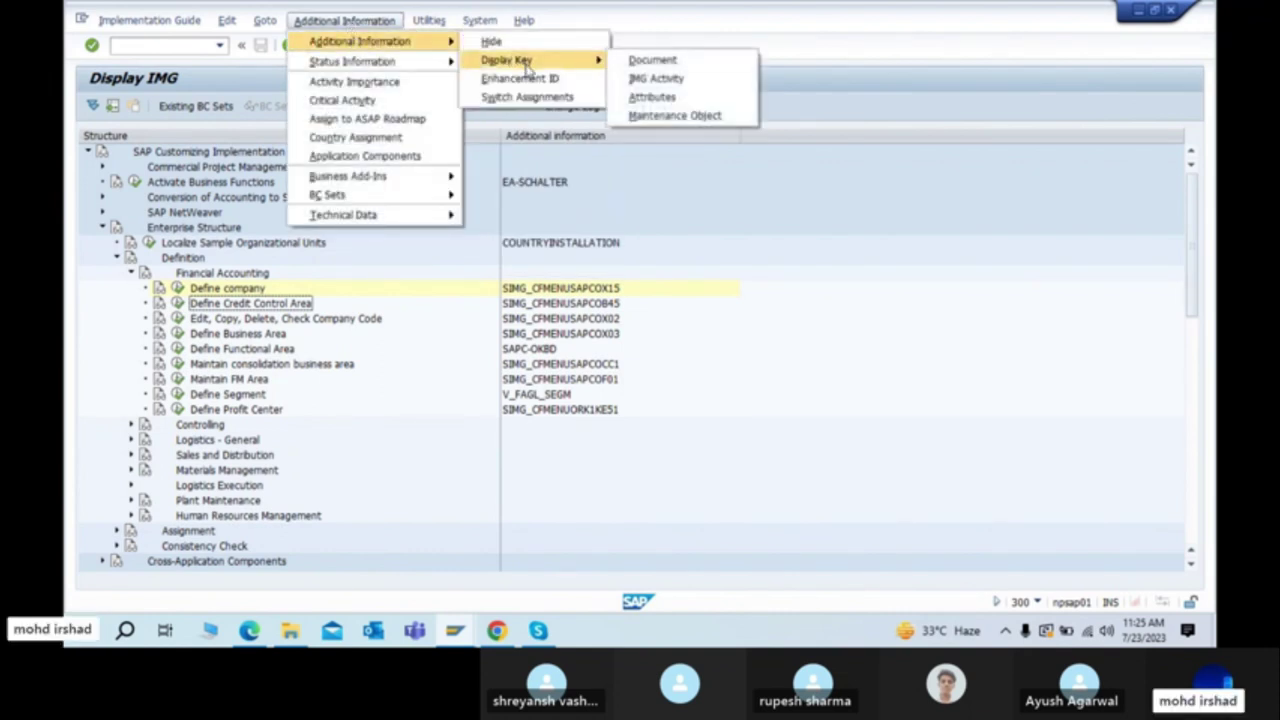
pyautogui.click(672, 79)
pyautogui.click(648, 306)
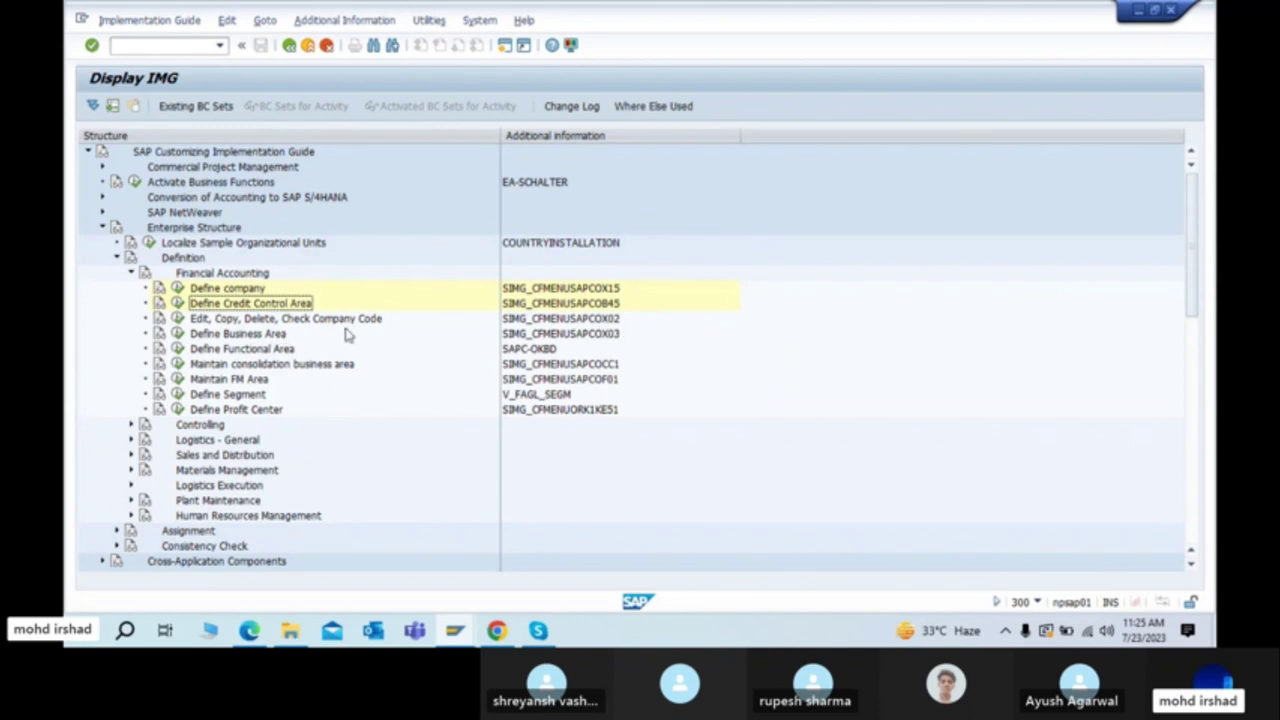
pyautogui.click(242, 290)
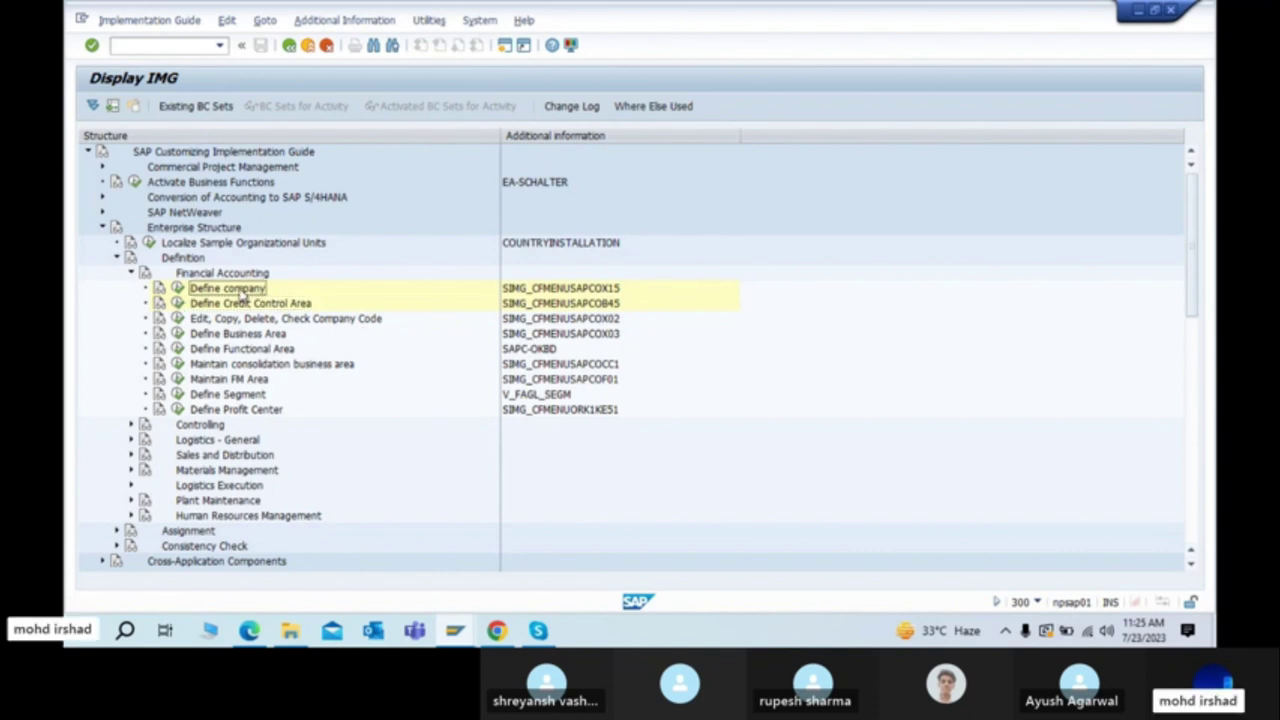
# Step: Execute Define company from the tree and open a blank New Entries form for adding a company
pyautogui.click(178, 288)
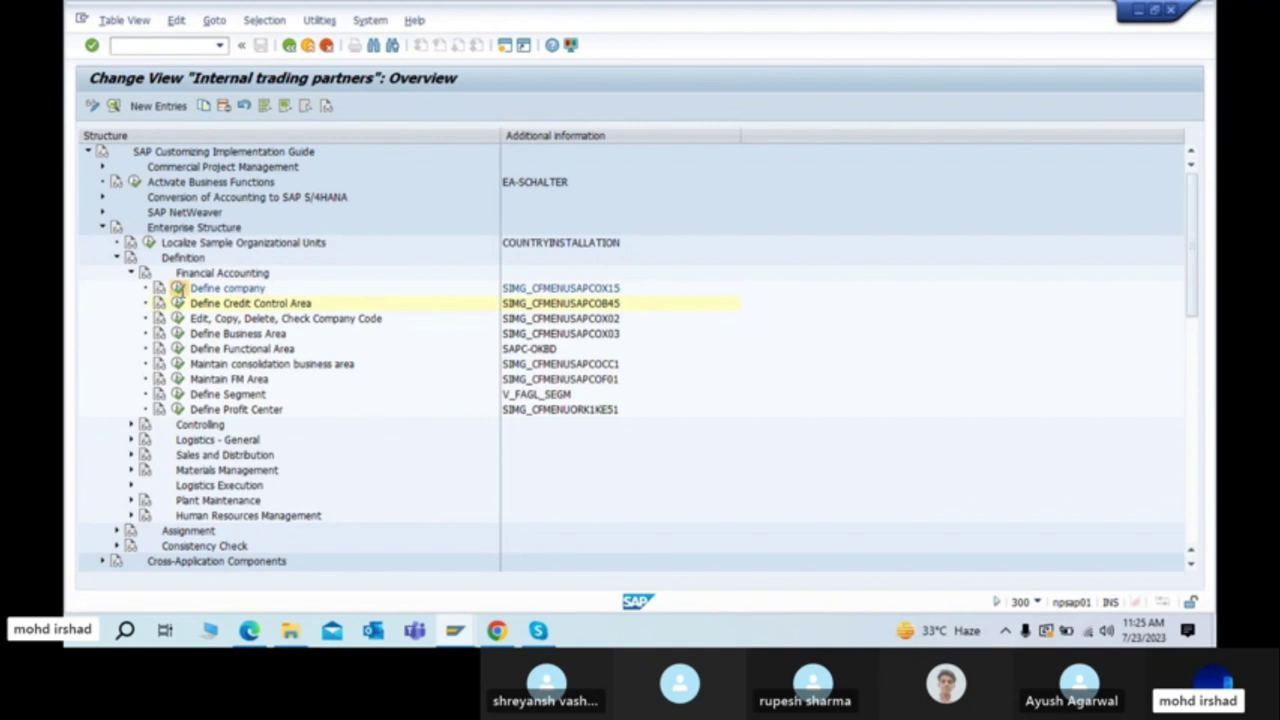
pyautogui.click(290, 45)
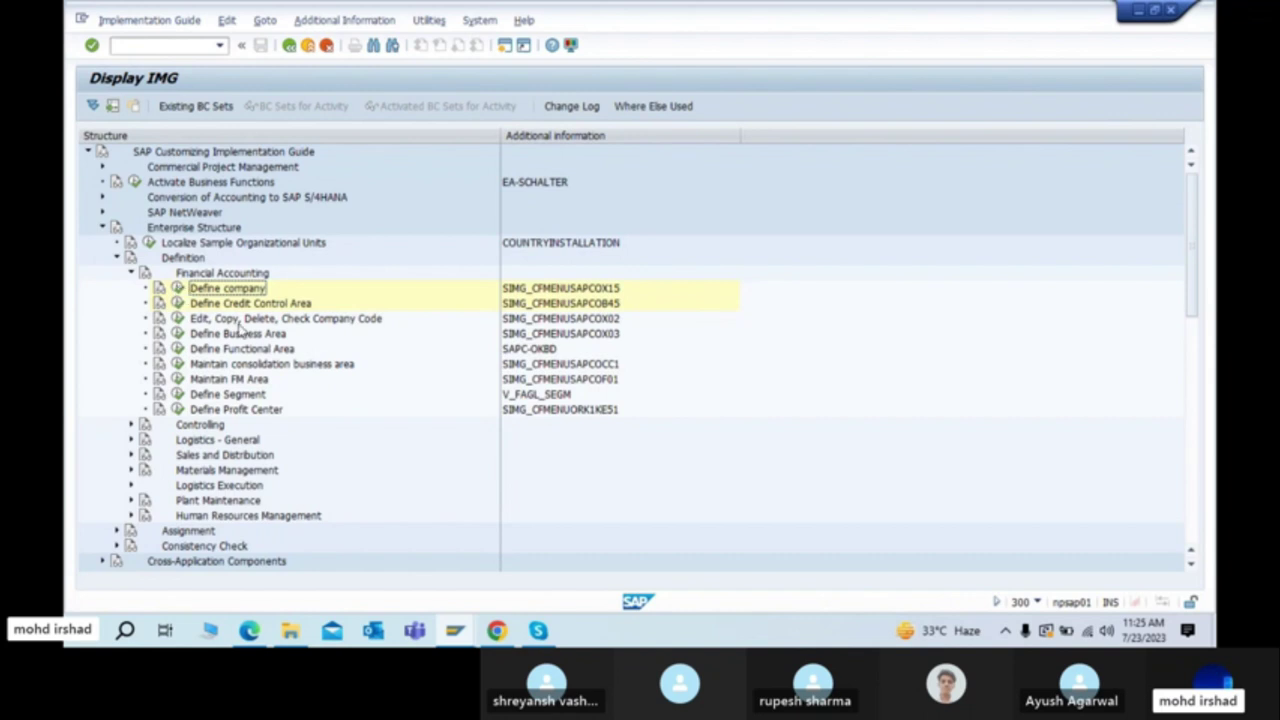
pyautogui.click(178, 288)
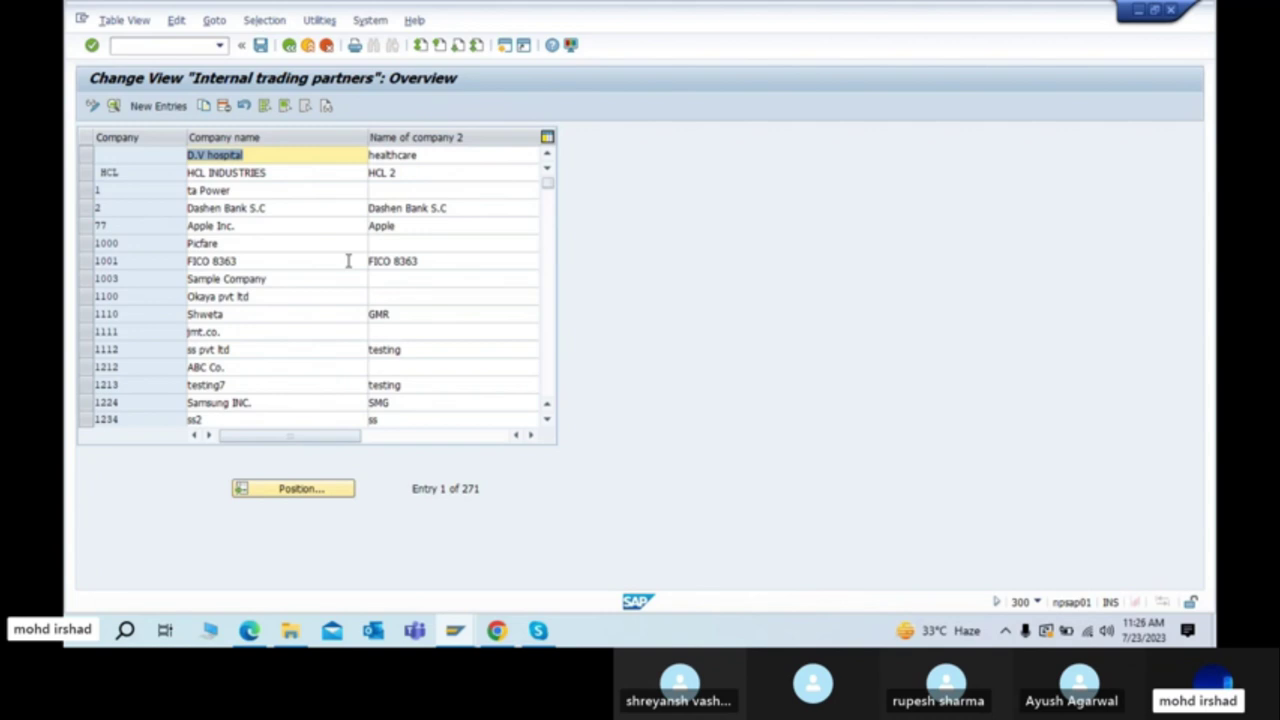
pyautogui.click(150, 106)
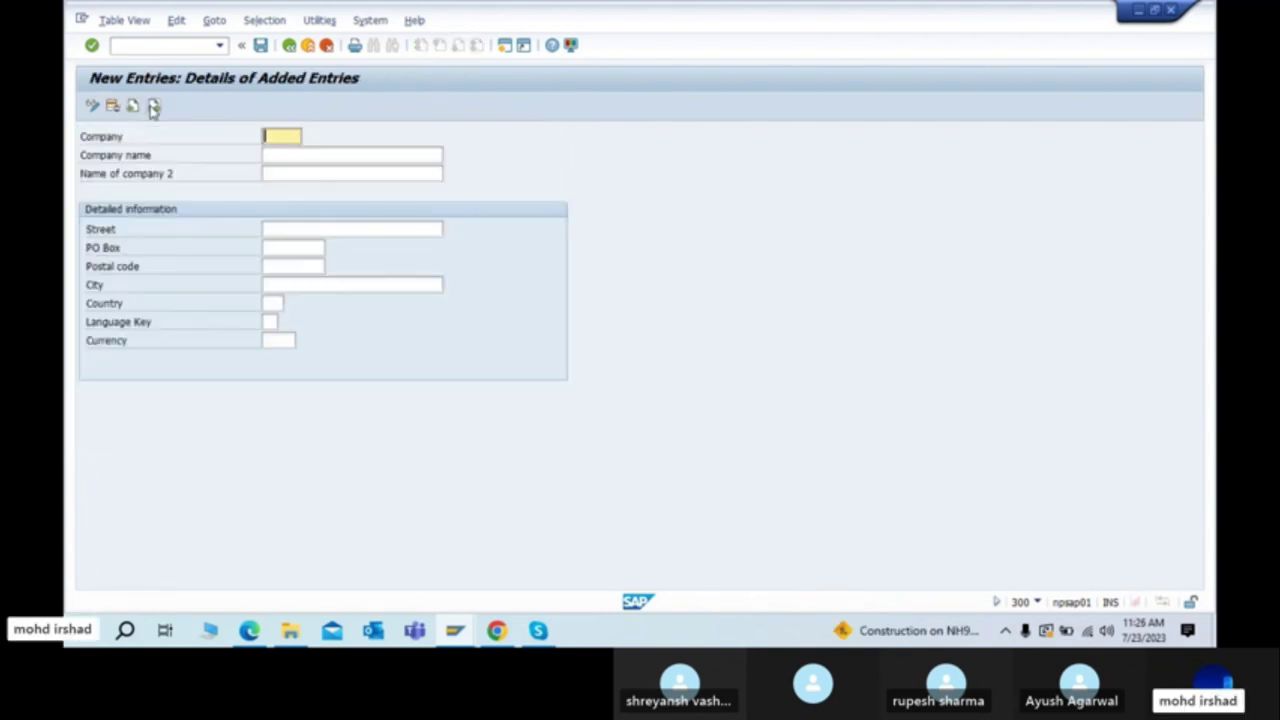
# Step: Leave the empty SAP company form and search Windows for Excel with 'exc'
pyautogui.click(280, 140)
pyautogui.press('super')
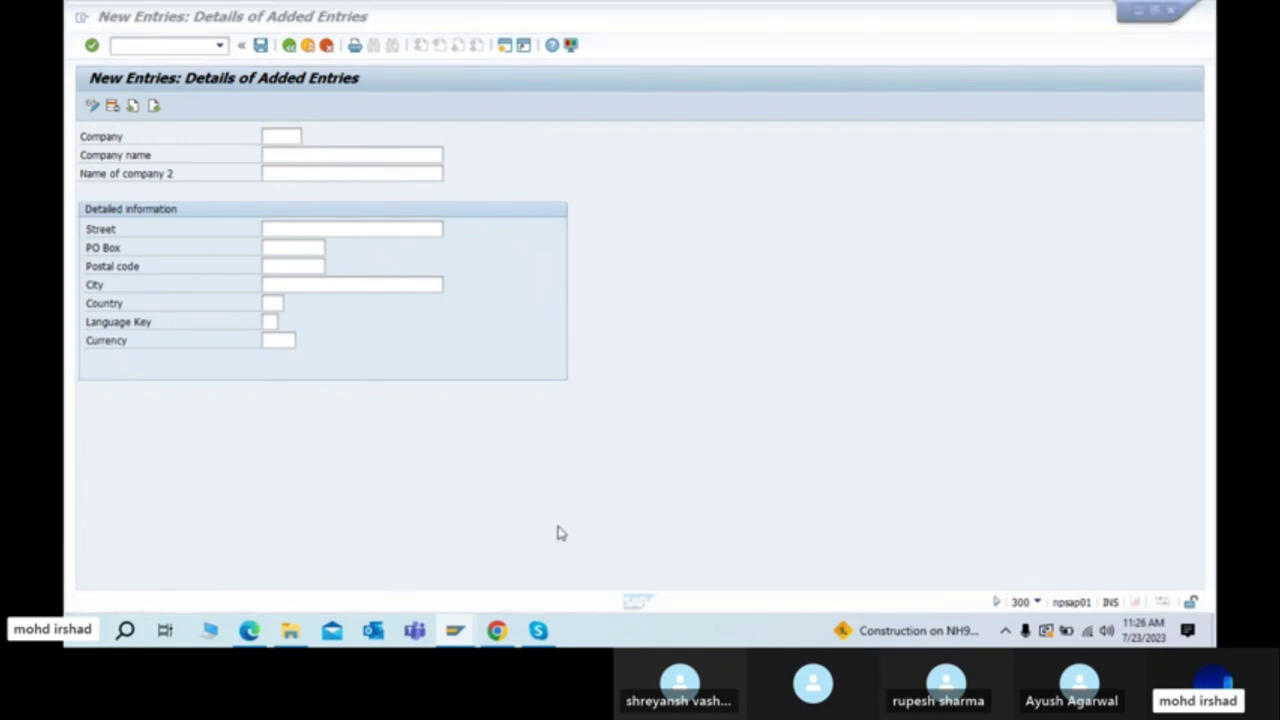
pyautogui.write('exc')
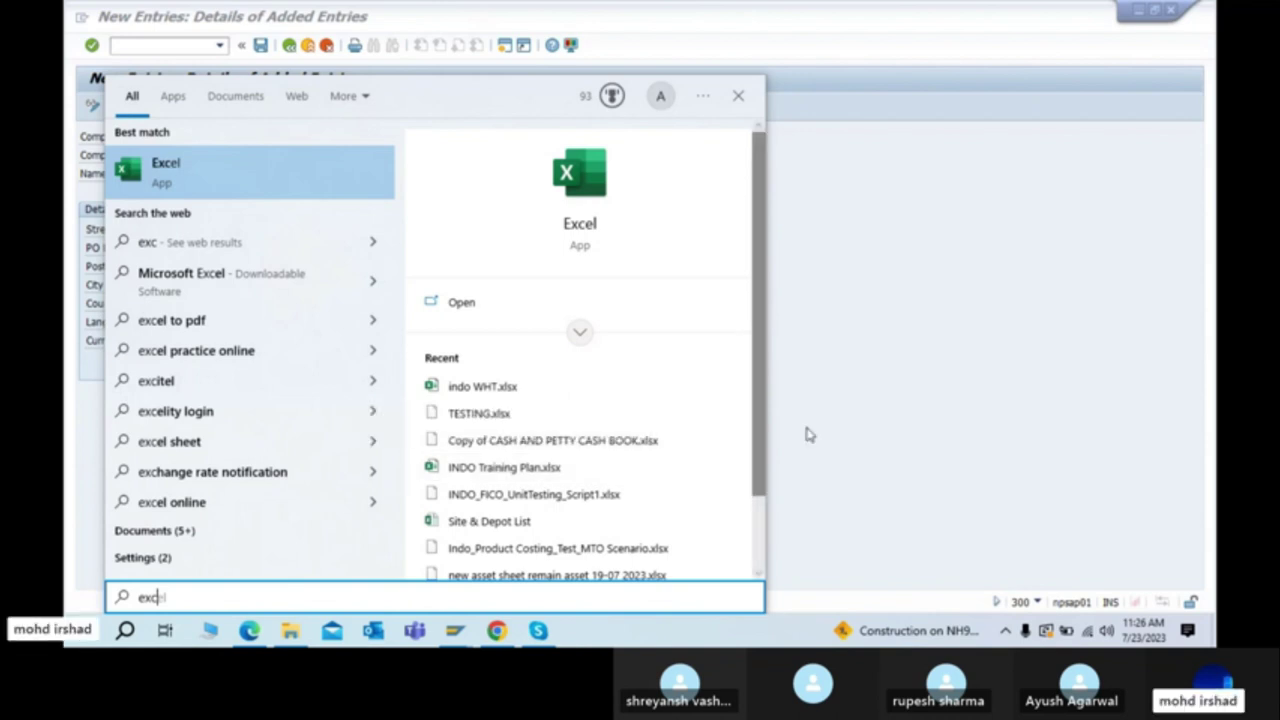
# Step: Open SAP FICO.xlsx from the Personal folder on New Volume (D:) in Excel
pyautogui.click(865, 408)
pyautogui.click(1214, 630)
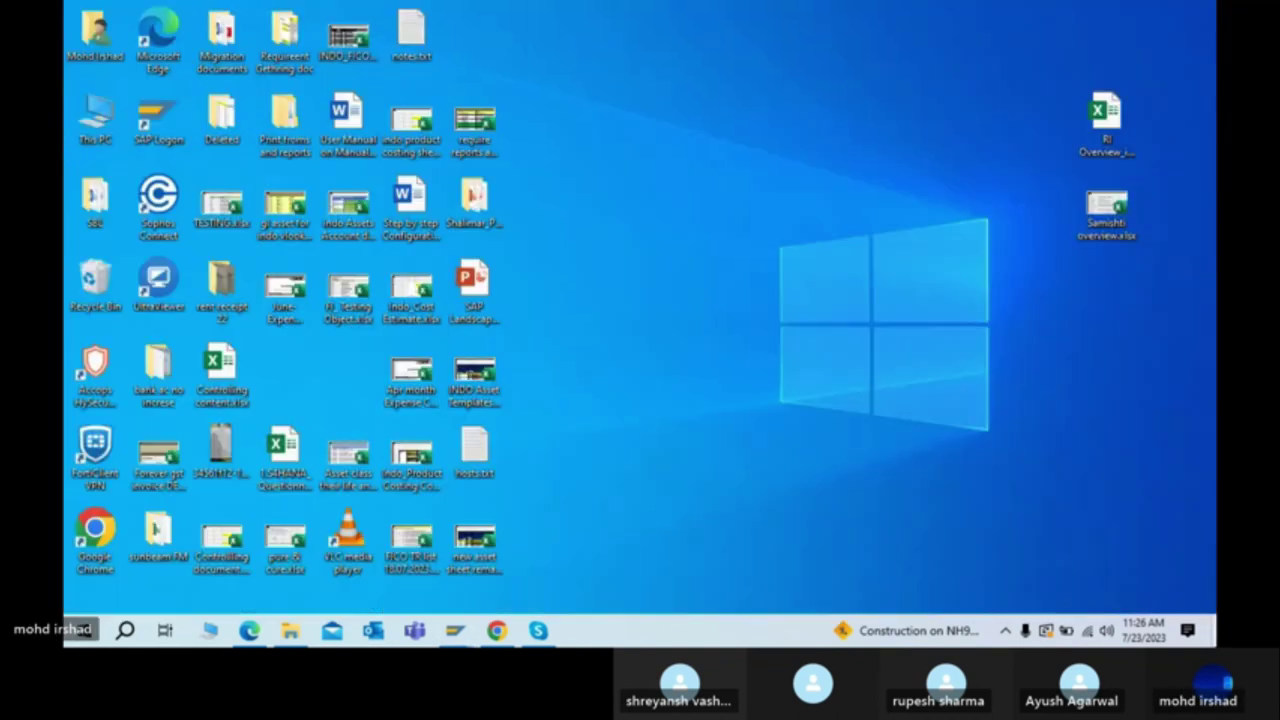
pyautogui.doubleClick(95, 120)
pyautogui.doubleClick(490, 320)
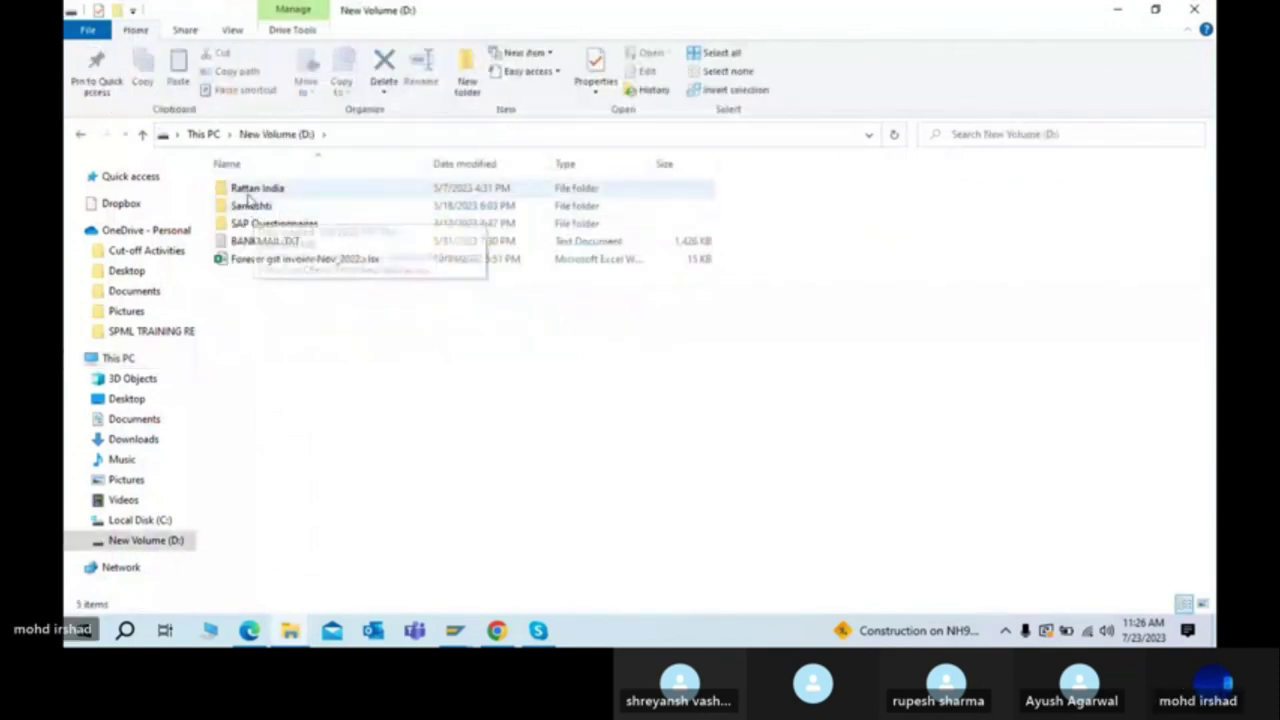
pyautogui.click(290, 632)
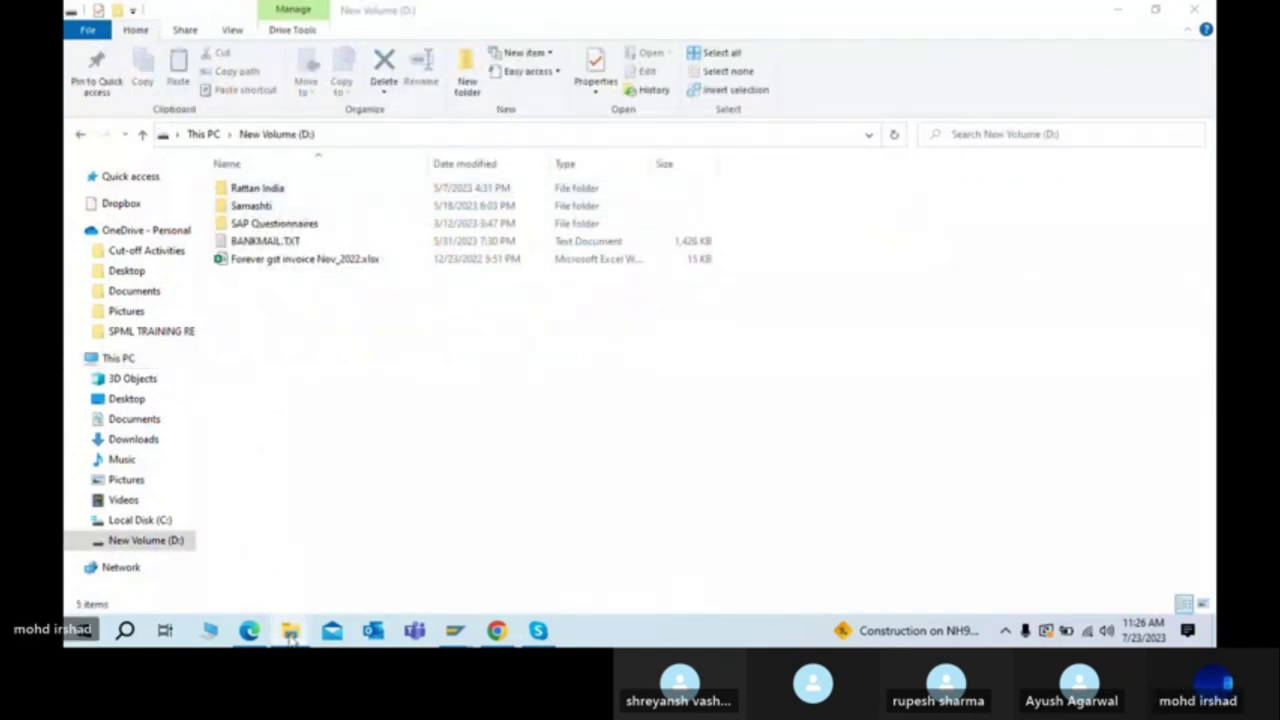
pyautogui.click(200, 543)
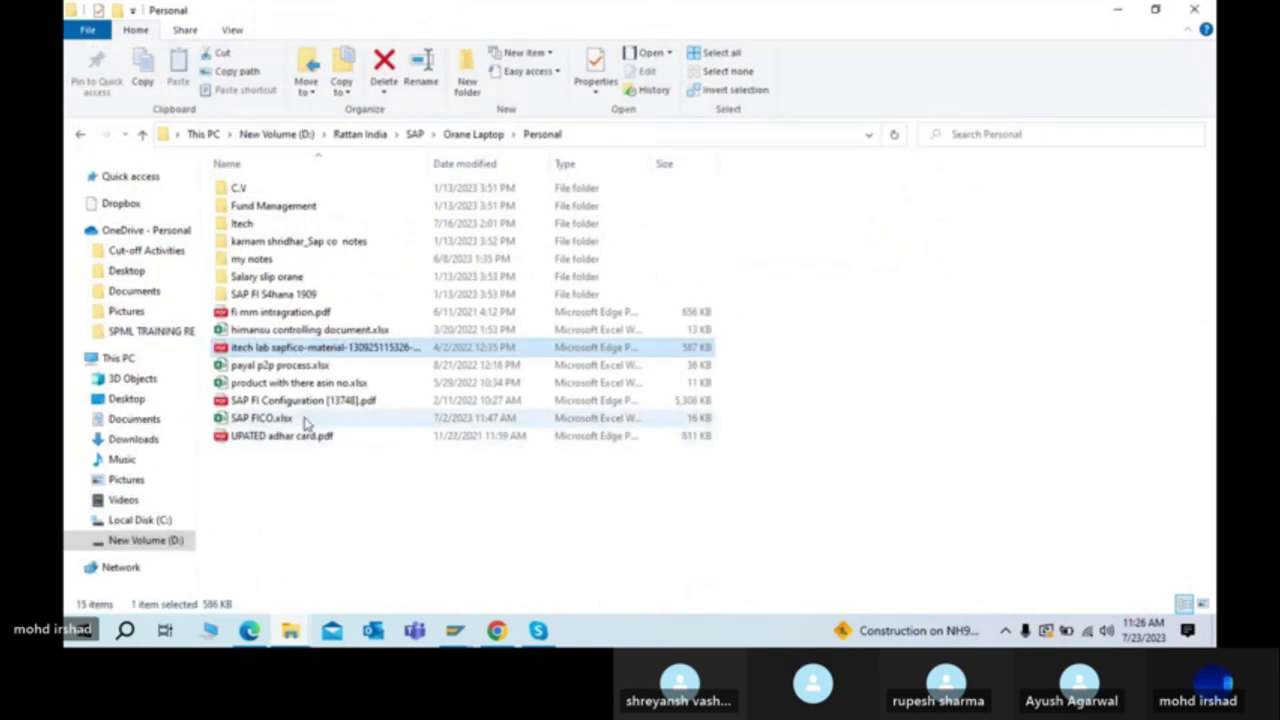
pyautogui.doubleClick(270, 420)
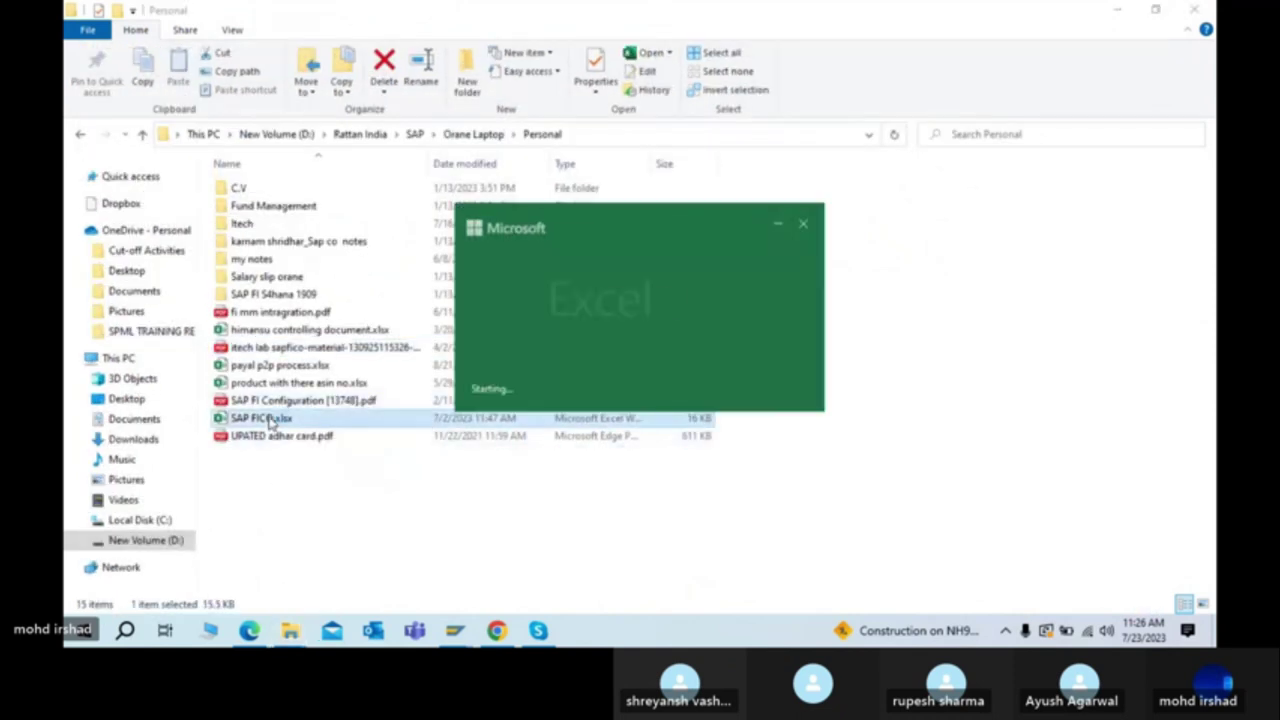
pyautogui.click(697, 386)
pyautogui.scroll(11, 697, 386)
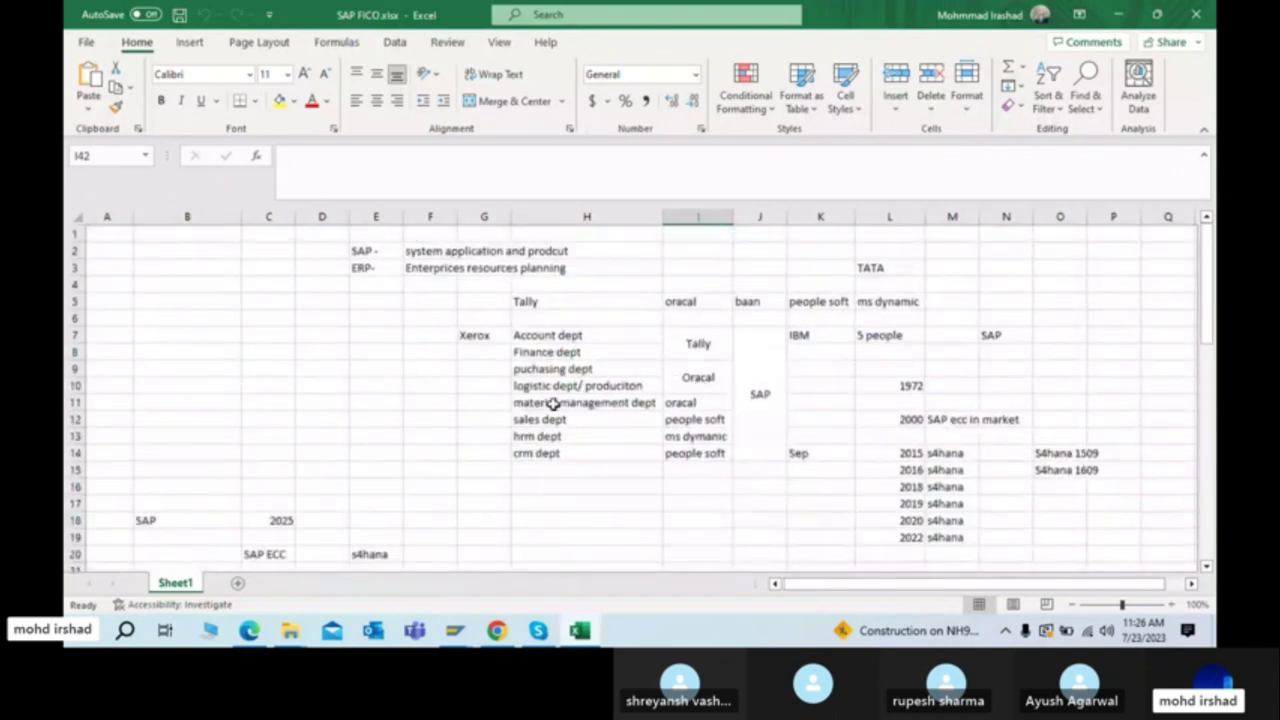
# Step: Add a new Sheet2 to SAP FICO.xlsx and enter Voltas in cell J2
pyautogui.scroll(-1, 640, 347)
pyautogui.scroll(-20, 640, 347)
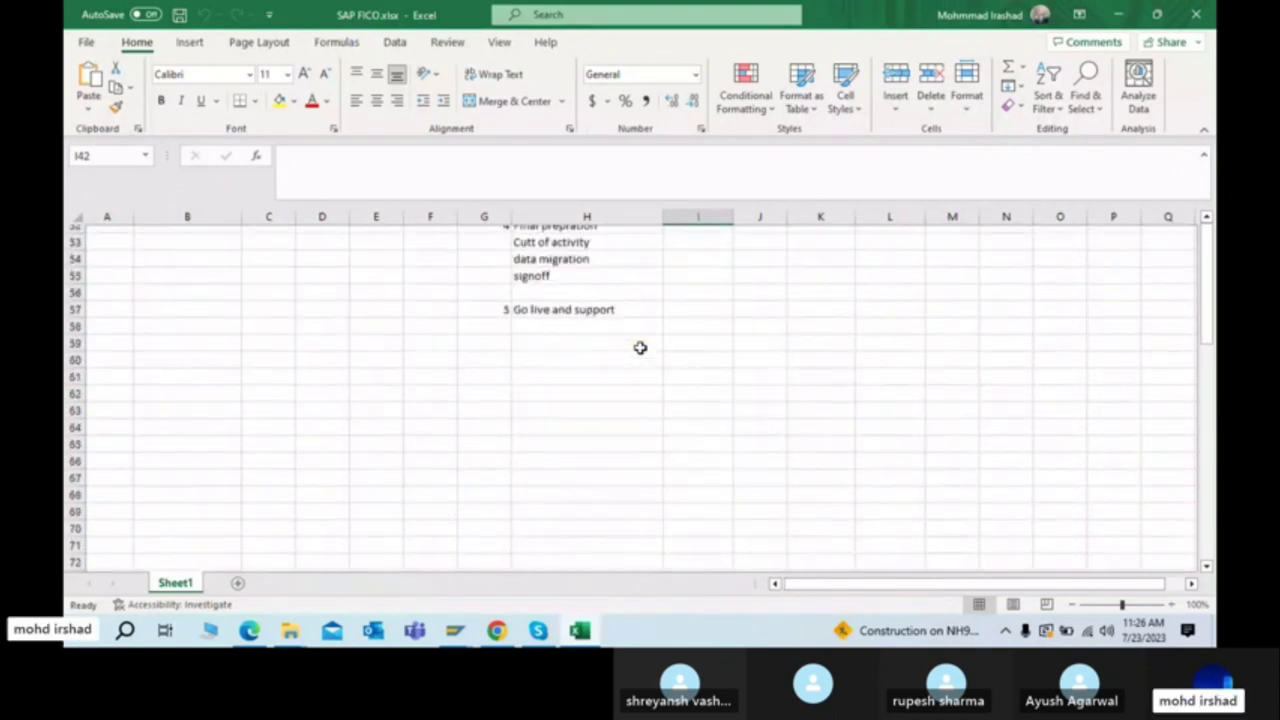
pyautogui.click(237, 583)
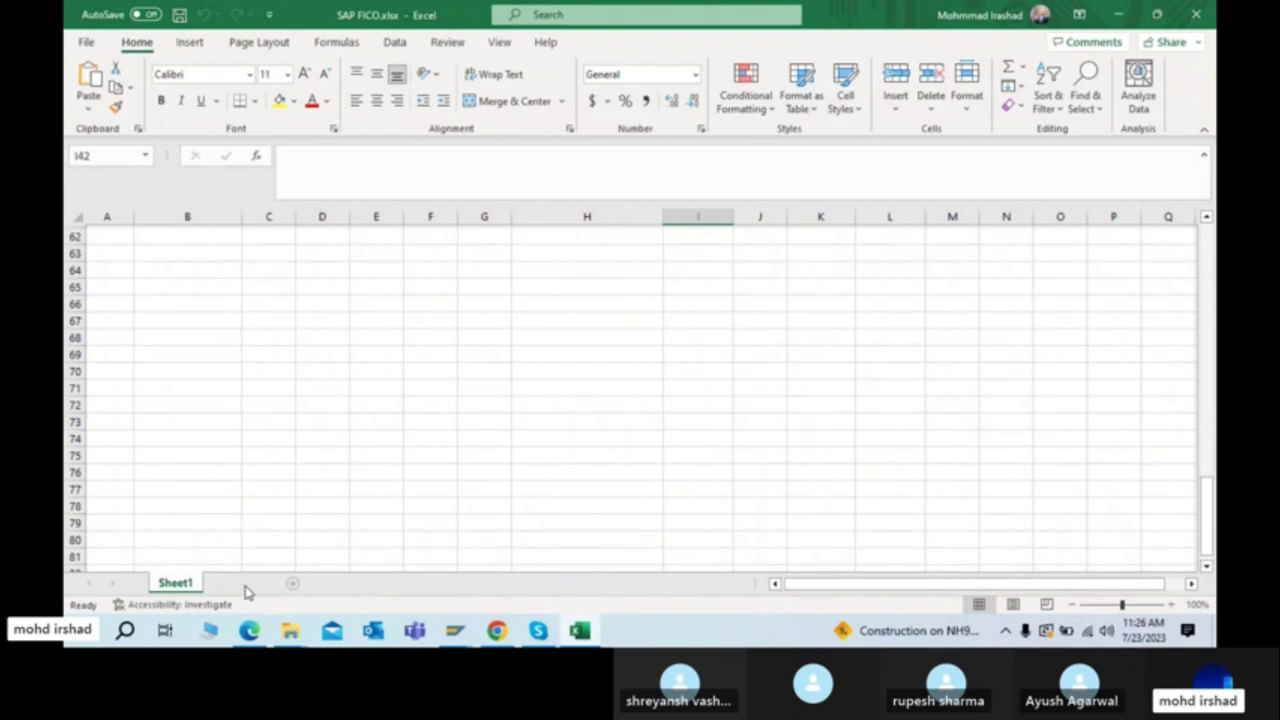
pyautogui.click(615, 249)
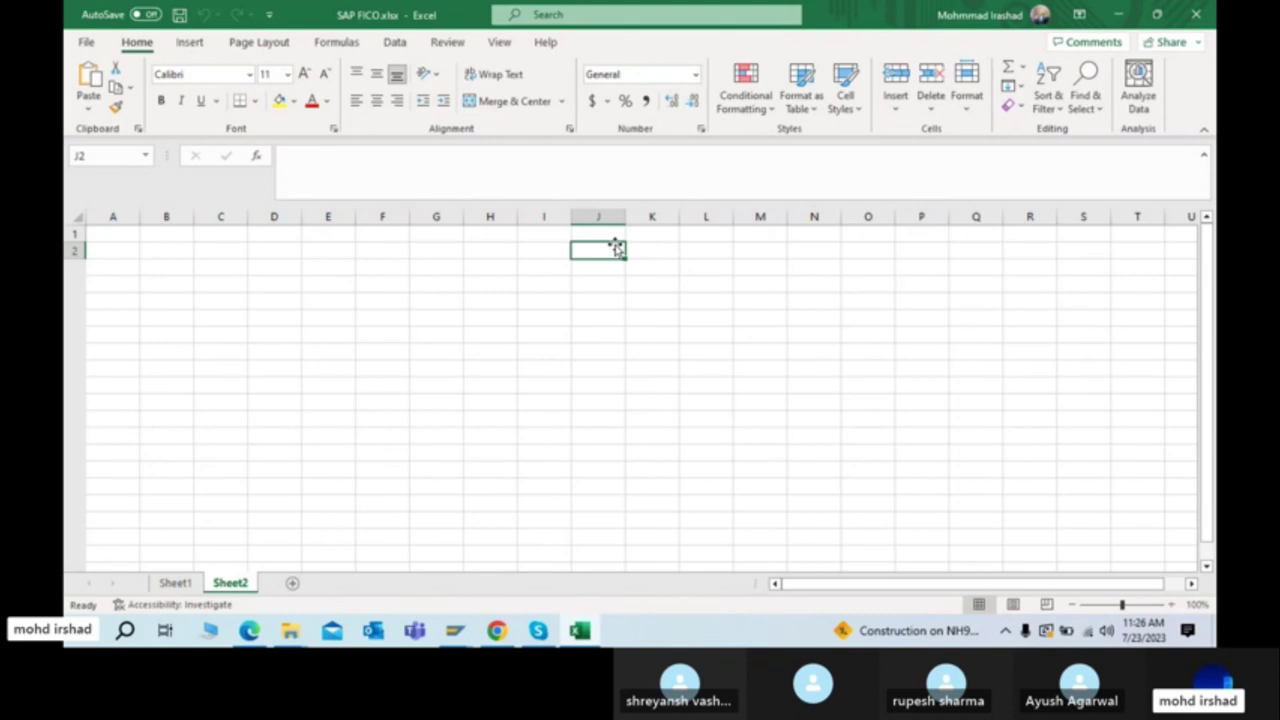
pyautogui.write('Vo')
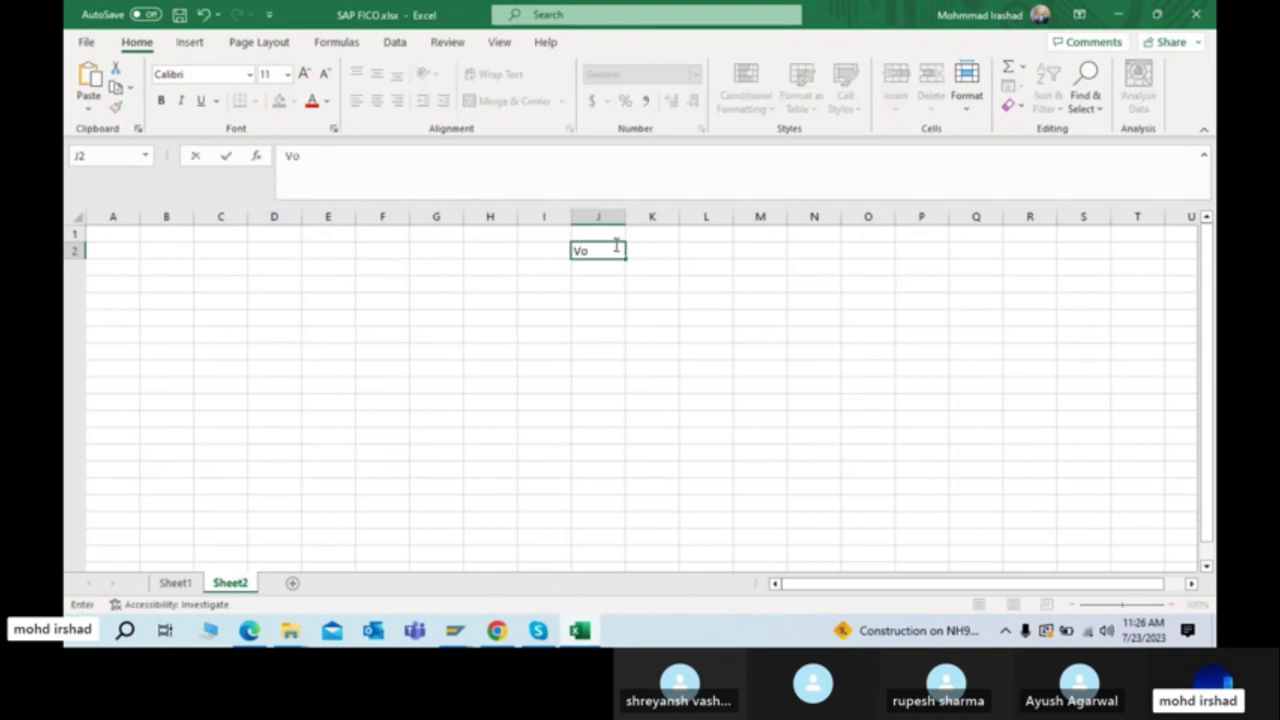
pyautogui.write('ltas')
pyautogui.press('Return')
pyautogui.click(617, 249)
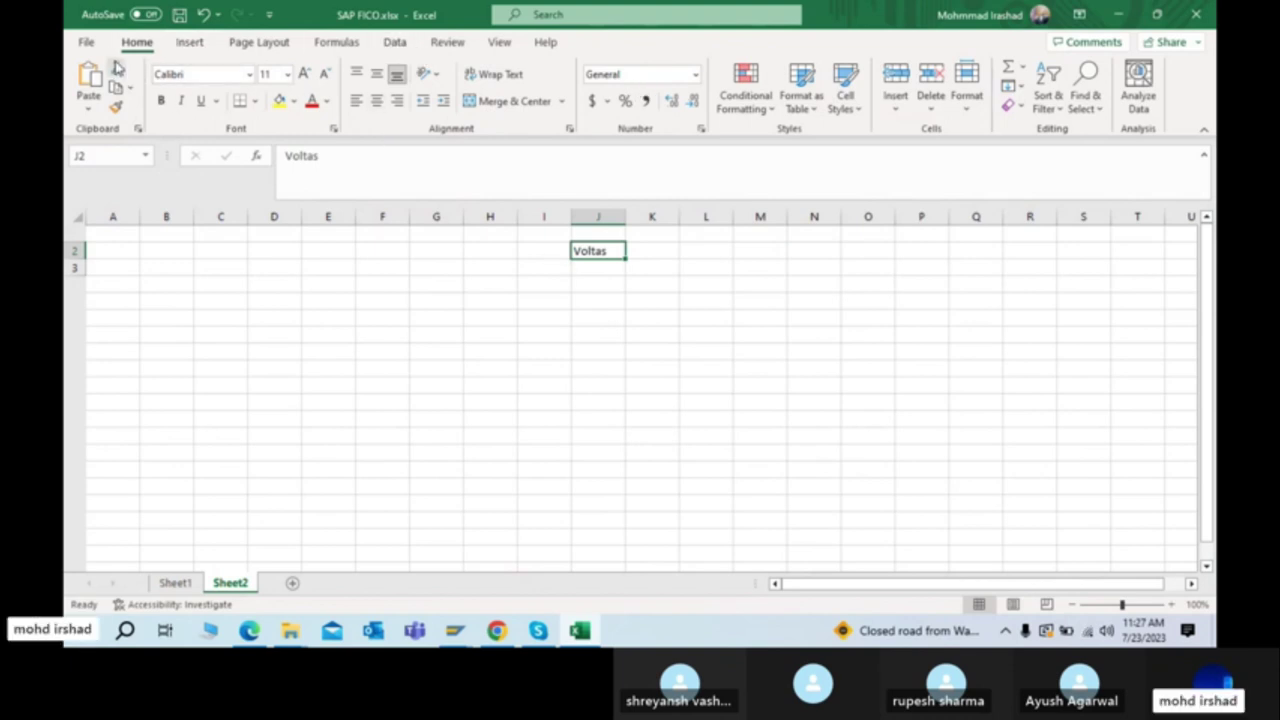
# Step: Look through the Insert to View ribbon tabs twice, ending back on Home
pyautogui.click(196, 45)
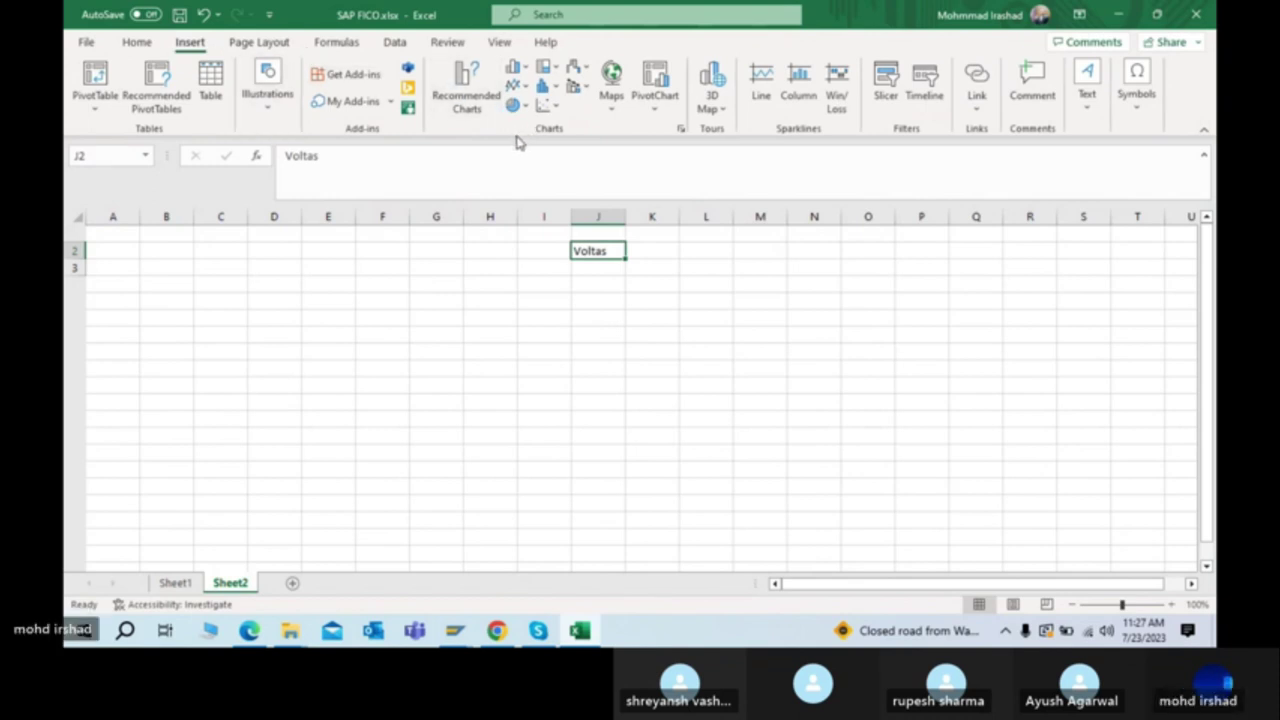
pyautogui.click(262, 44)
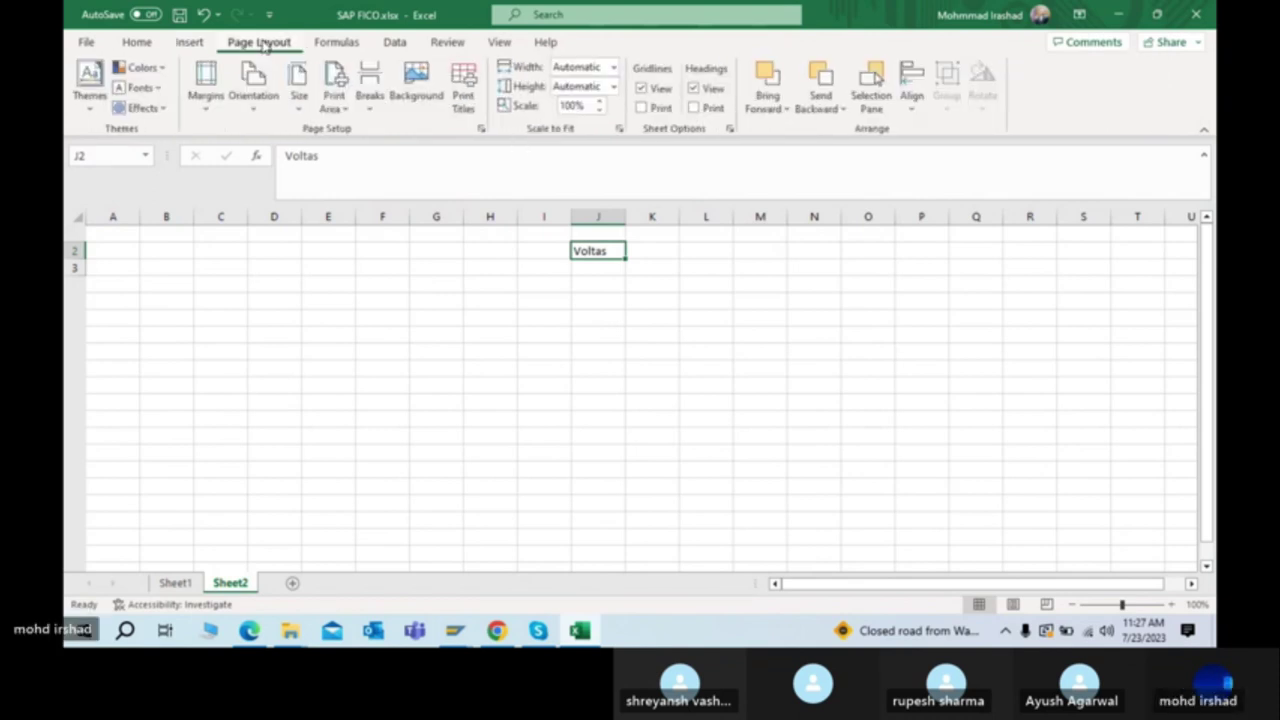
pyautogui.click(336, 44)
pyautogui.click(394, 45)
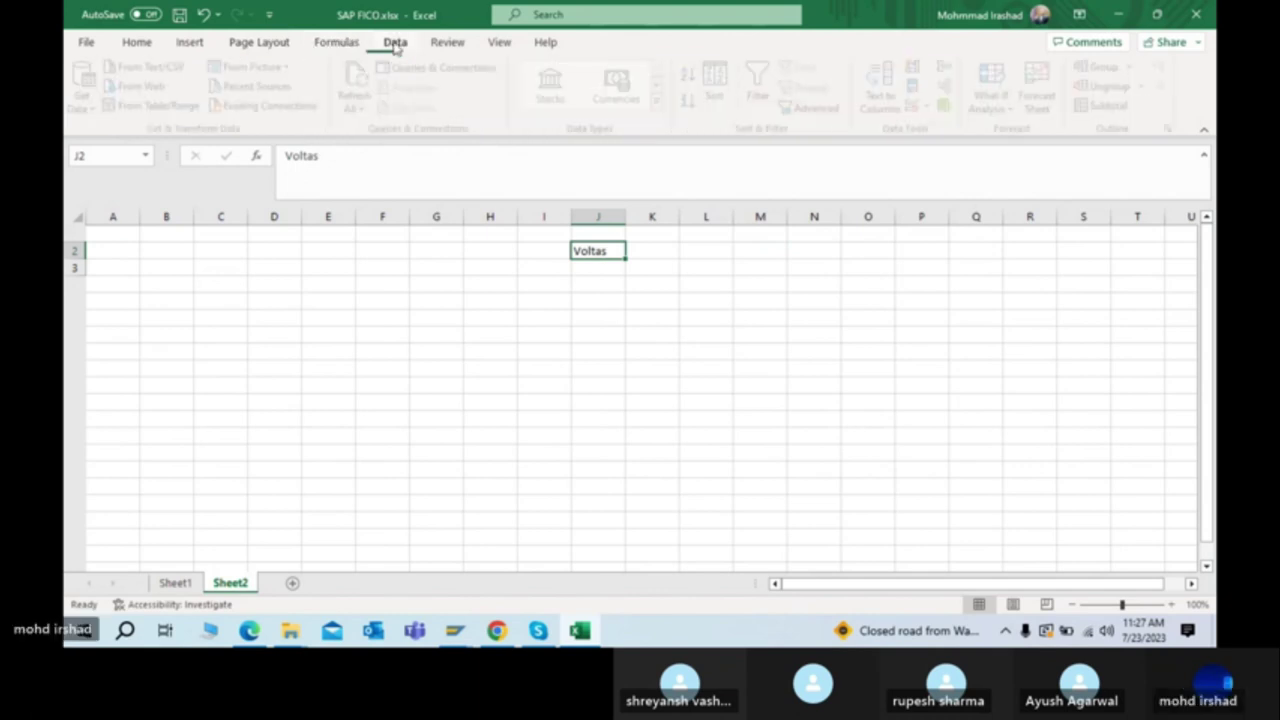
pyautogui.click(448, 44)
pyautogui.click(495, 45)
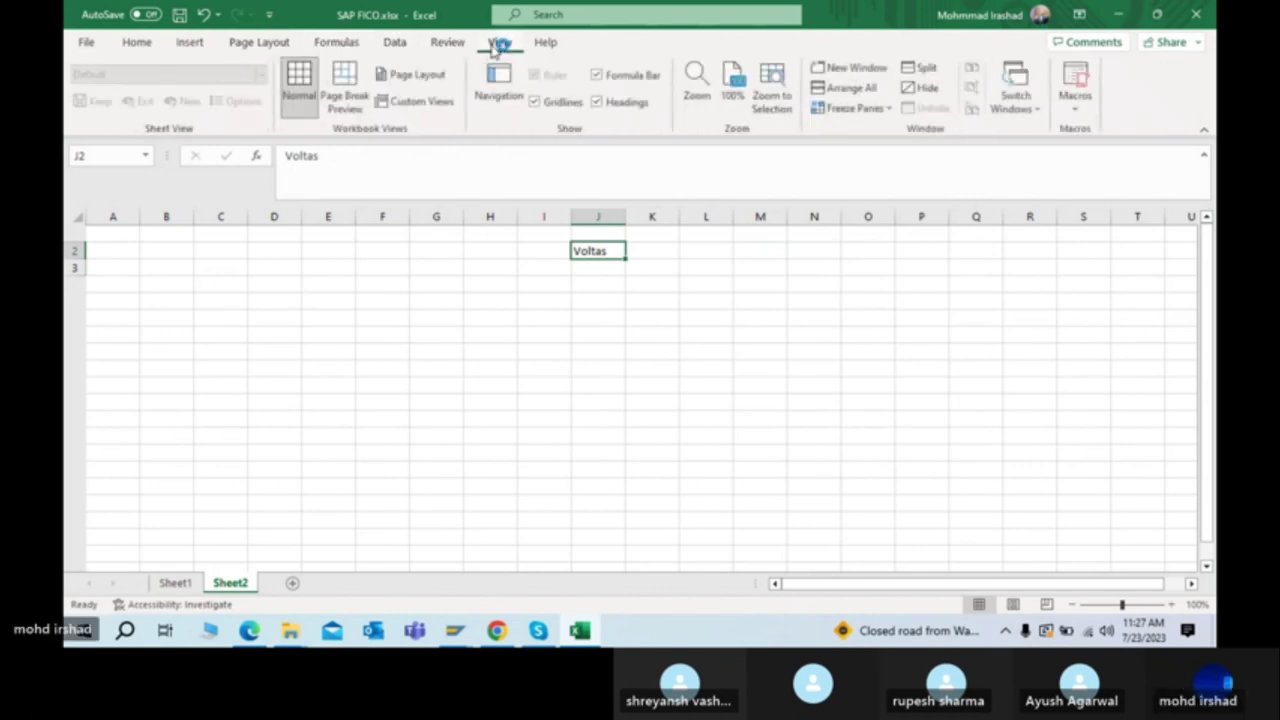
pyautogui.click(139, 45)
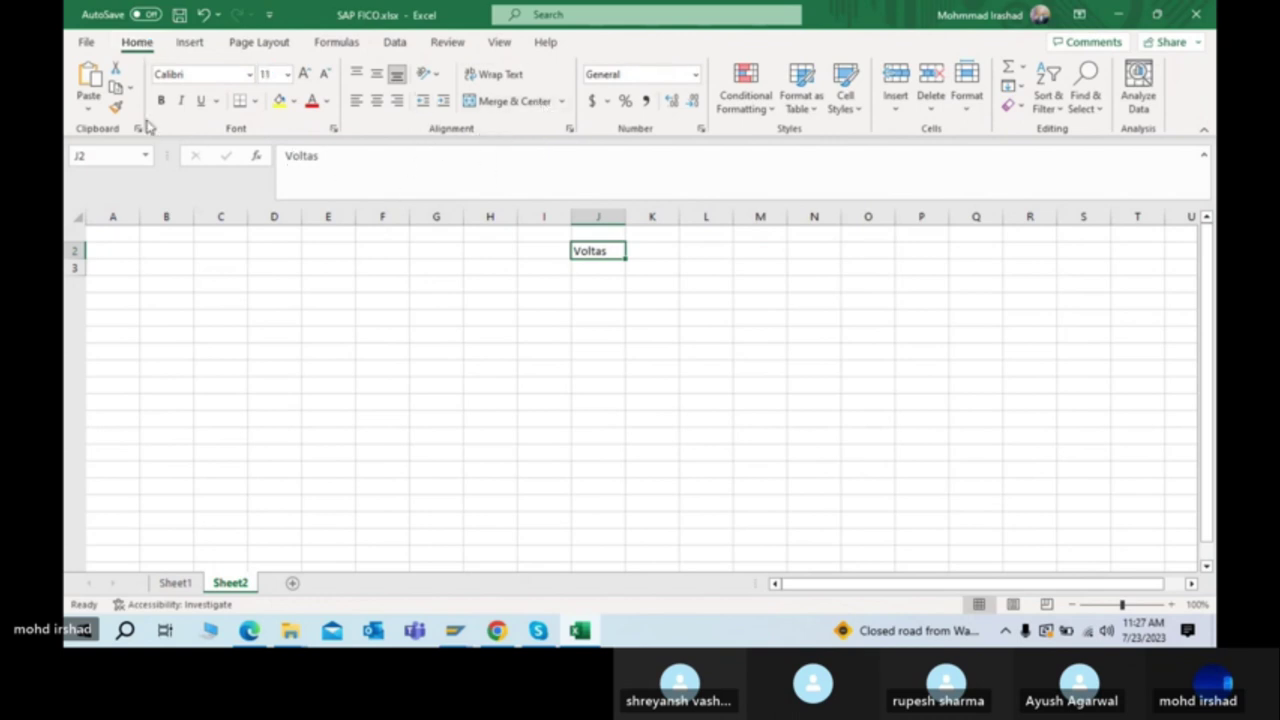
pyautogui.click(180, 50)
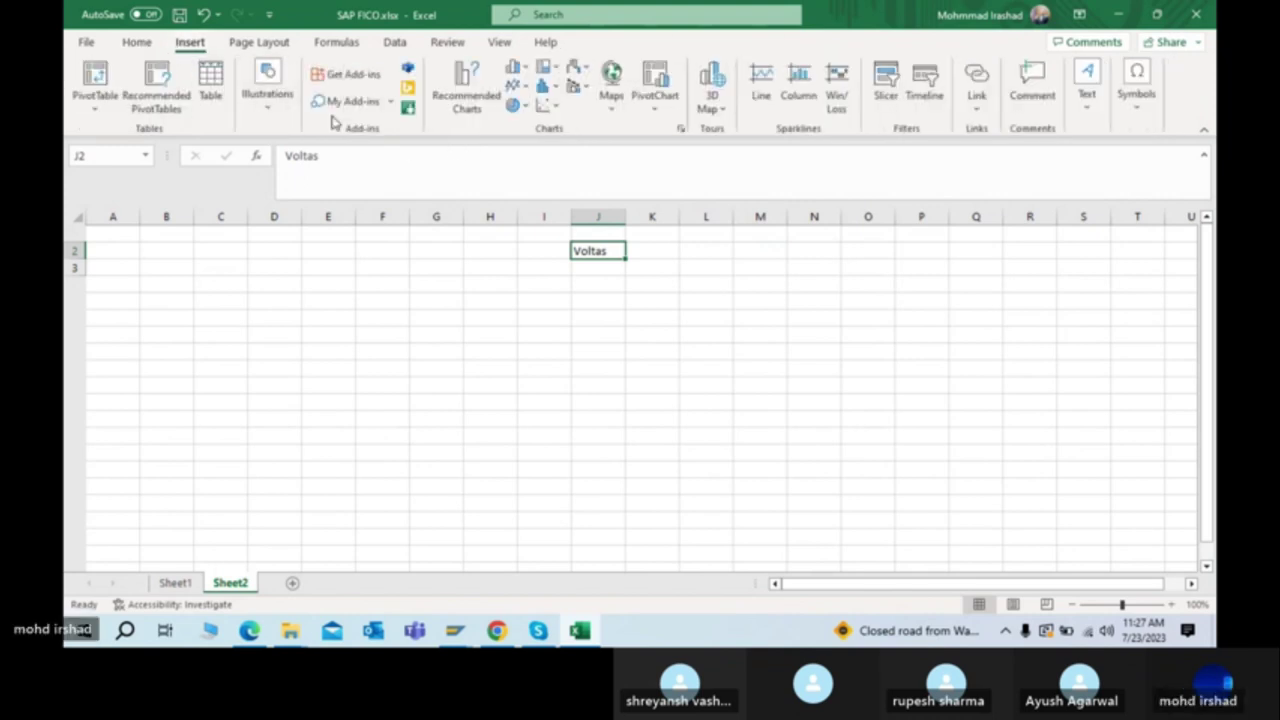
pyautogui.click(264, 45)
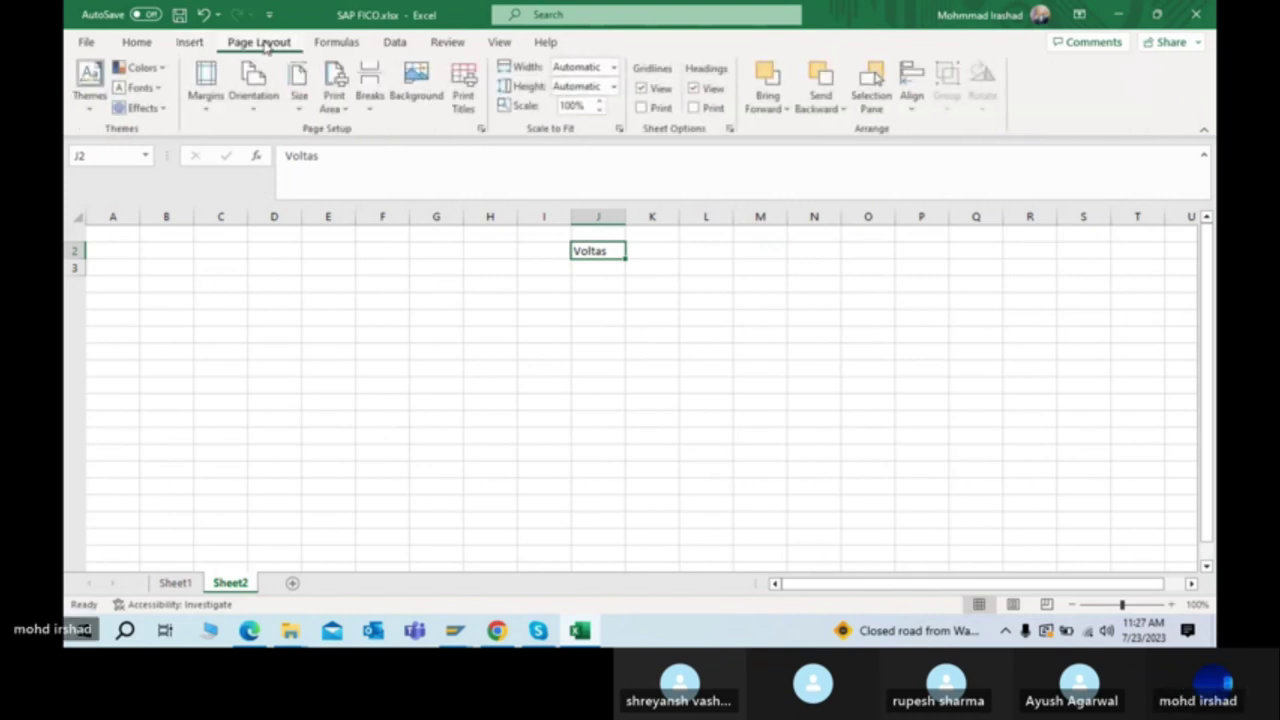
pyautogui.click(350, 44)
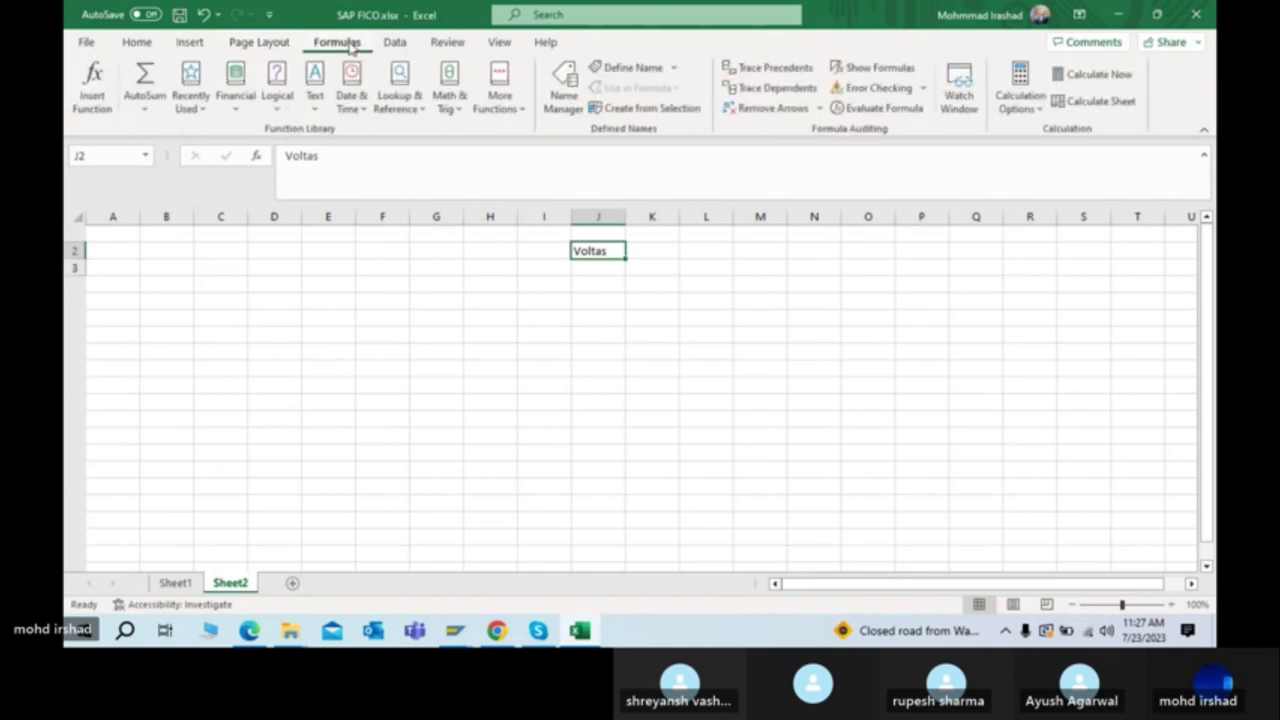
pyautogui.click(394, 45)
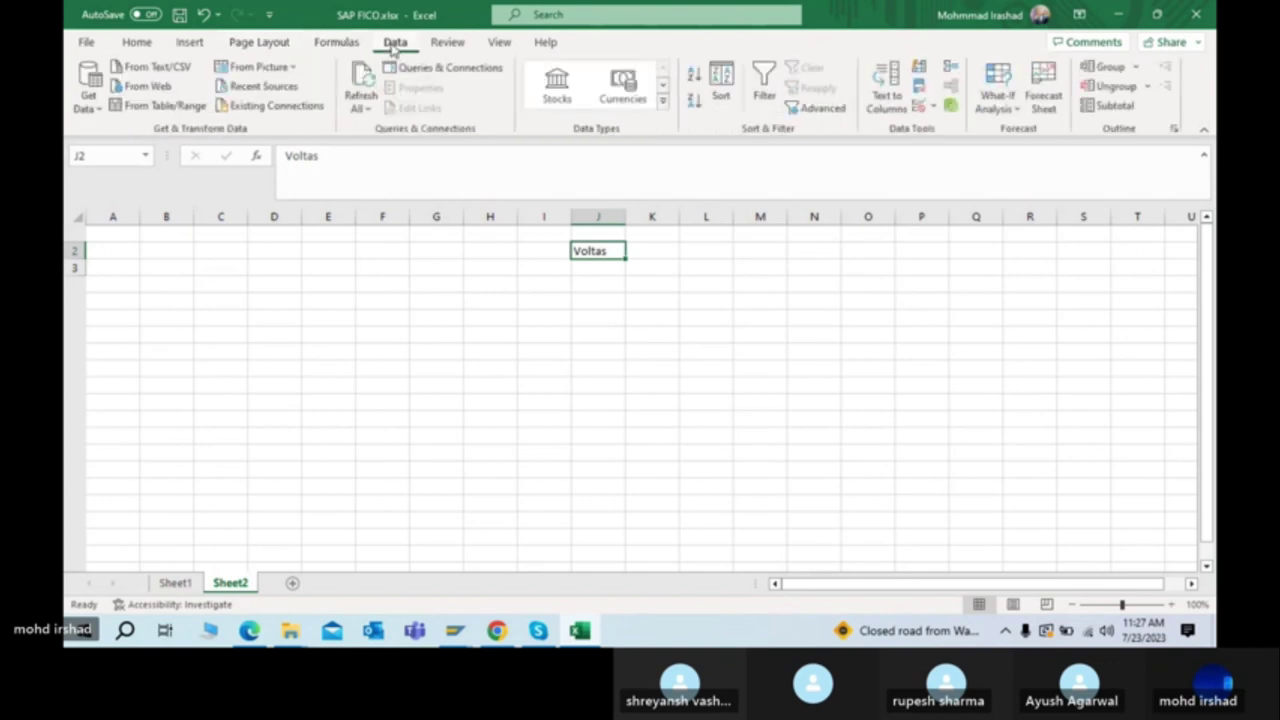
pyautogui.click(452, 50)
pyautogui.click(499, 46)
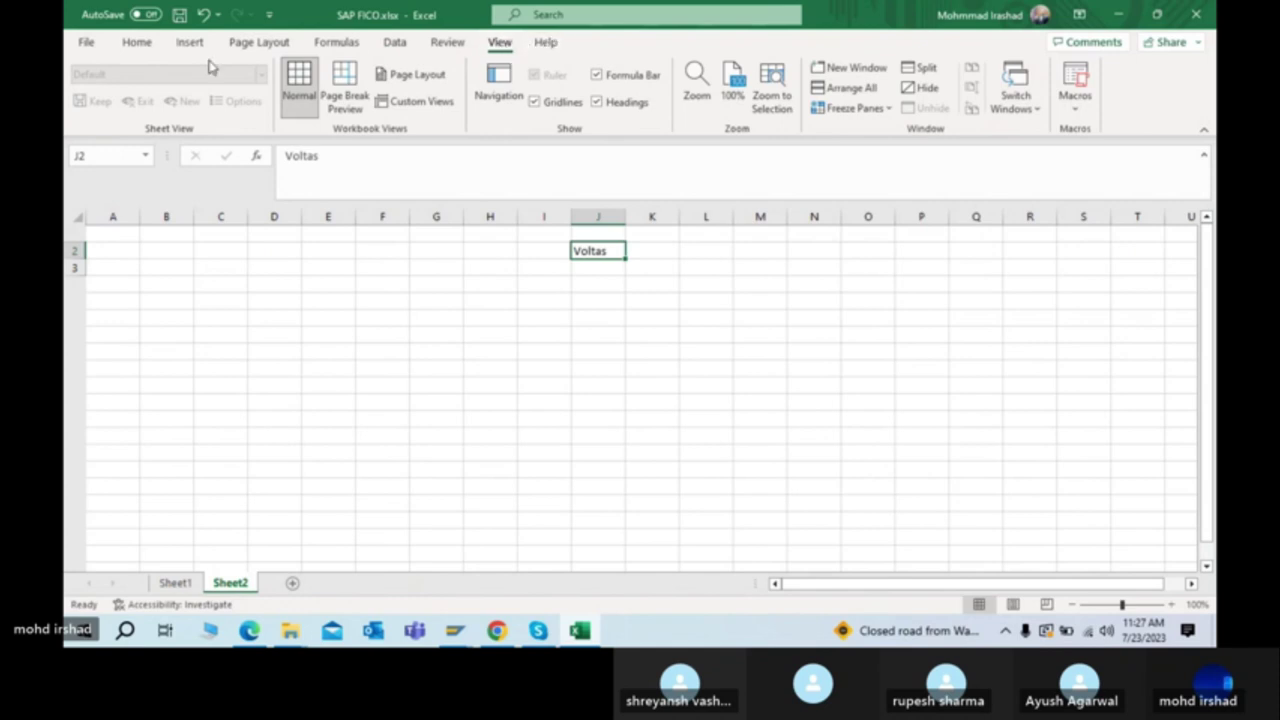
pyautogui.click(134, 48)
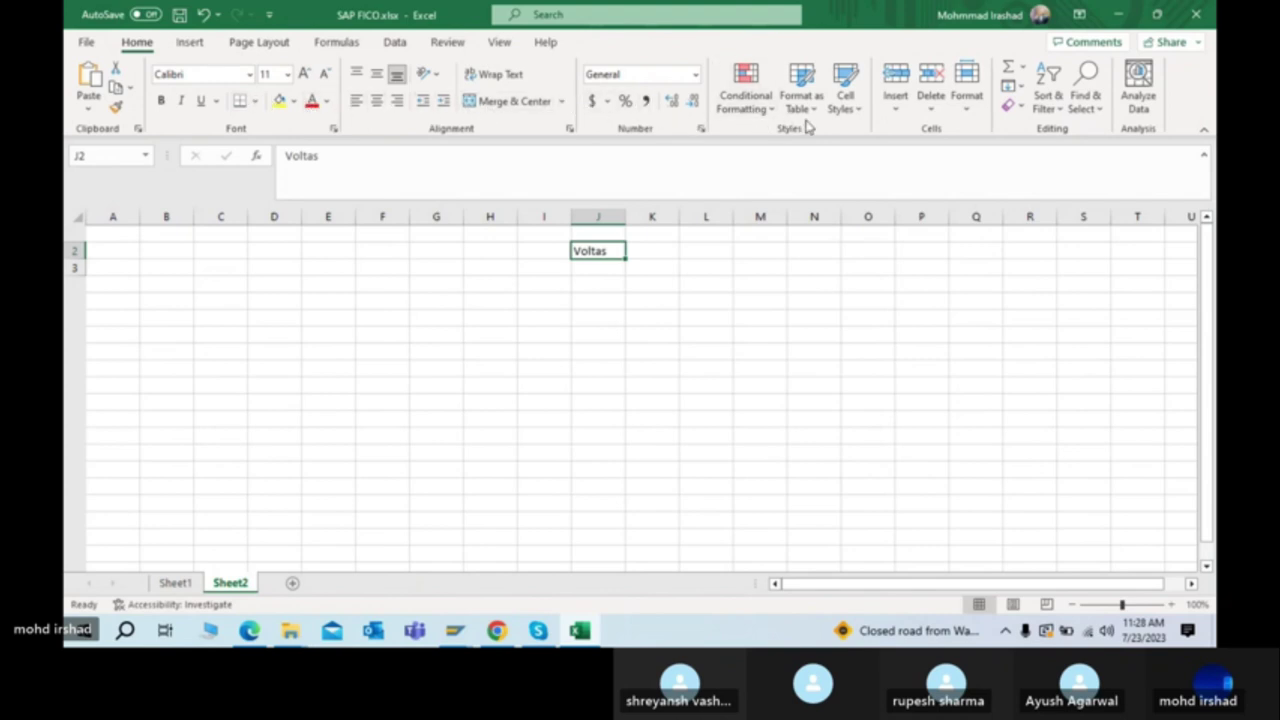
# Step: On the Insert tab, expand the PivotTable options, then the Illustrations menu
pyautogui.click(648, 298)
pyautogui.moveTo(594, 256); pyautogui.dragTo(596, 261)
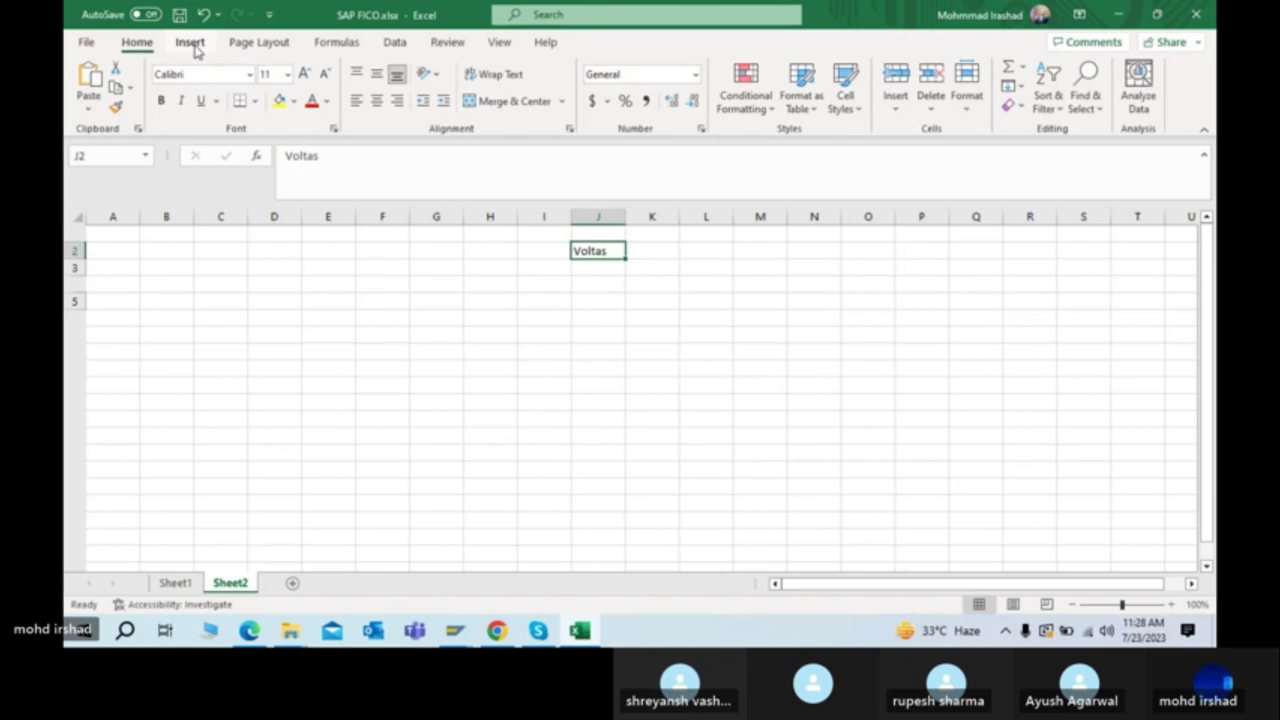
pyautogui.click(190, 43)
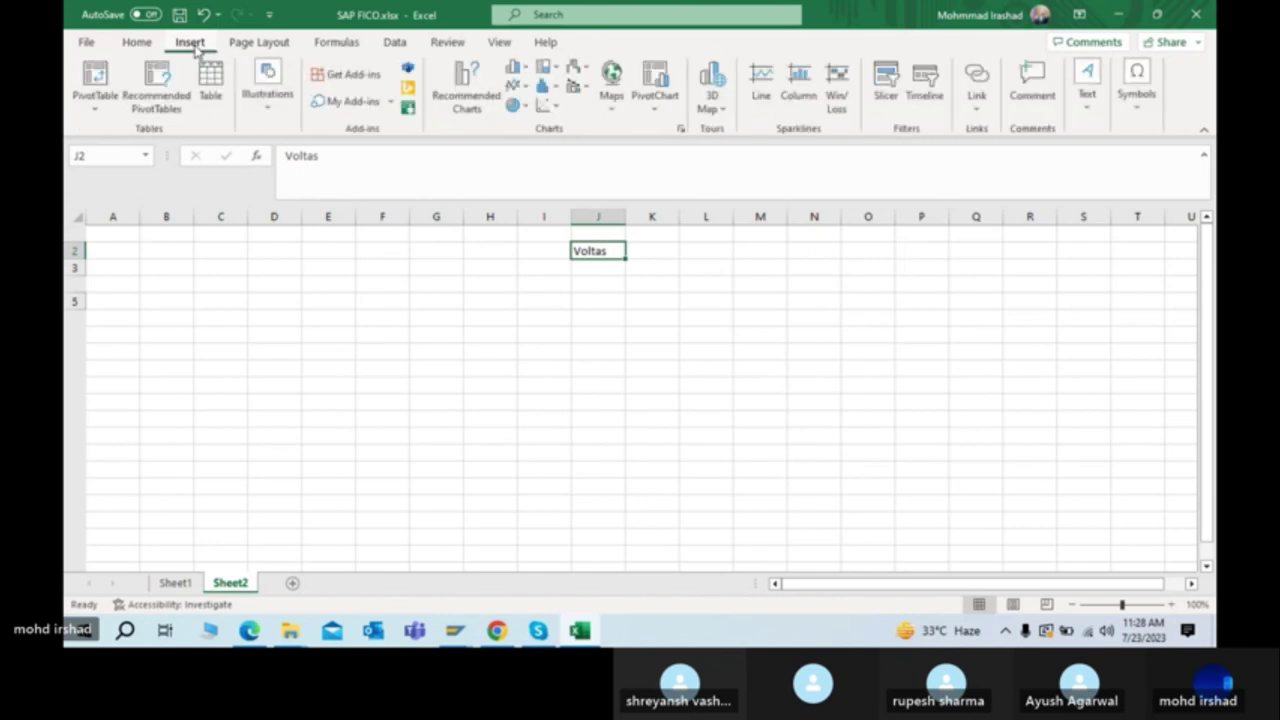
pyautogui.click(89, 116)
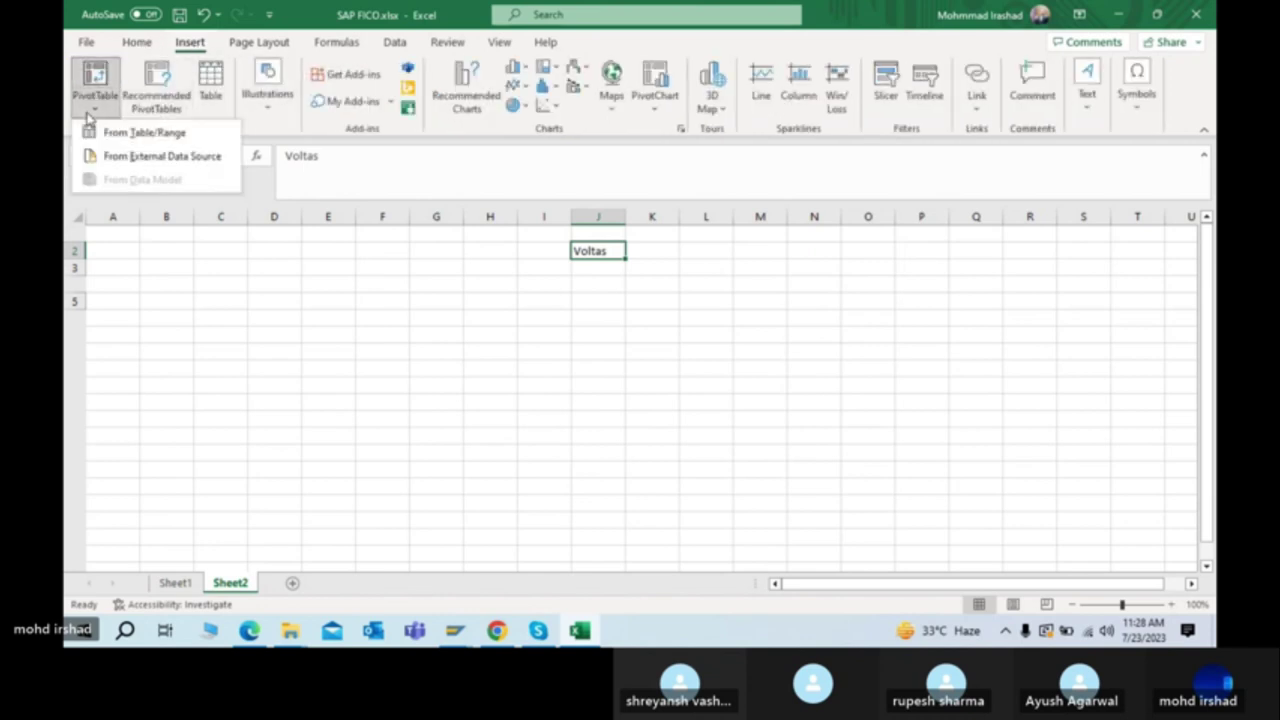
pyautogui.click(268, 116)
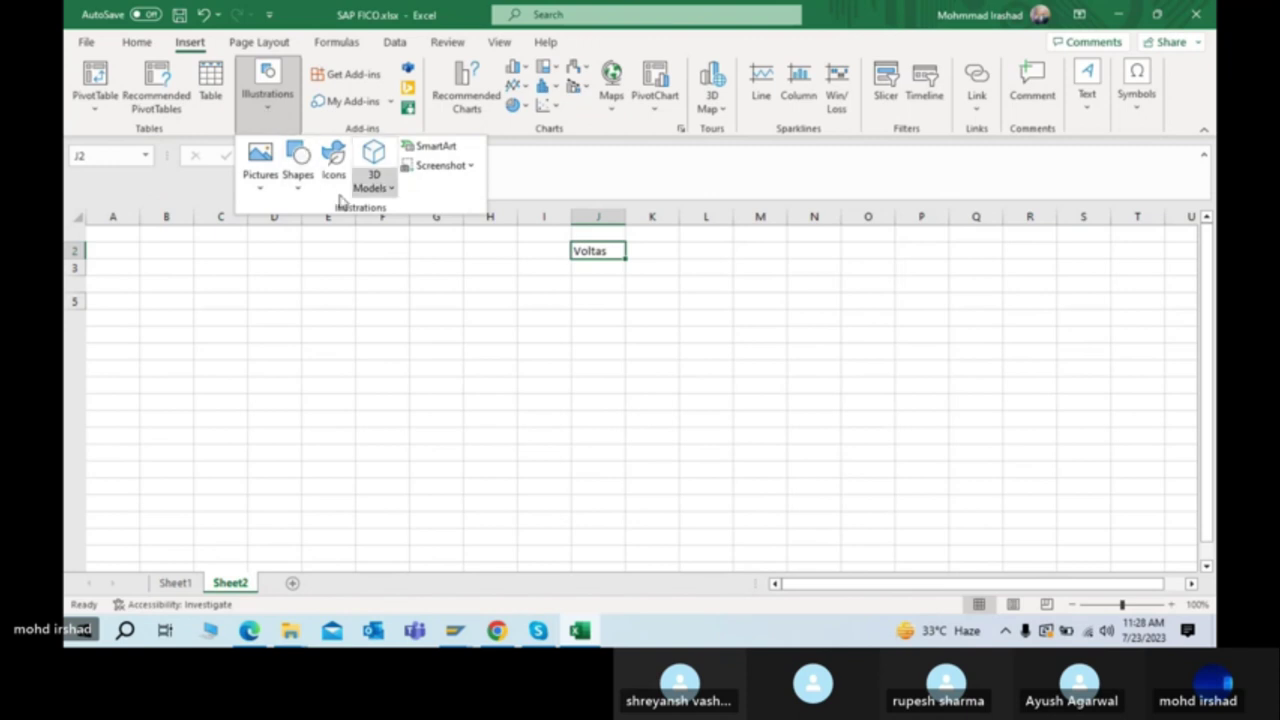
# Step: Draw a downward arrow below Voltas and a horizontal line from column D to Q
pyautogui.click(294, 185)
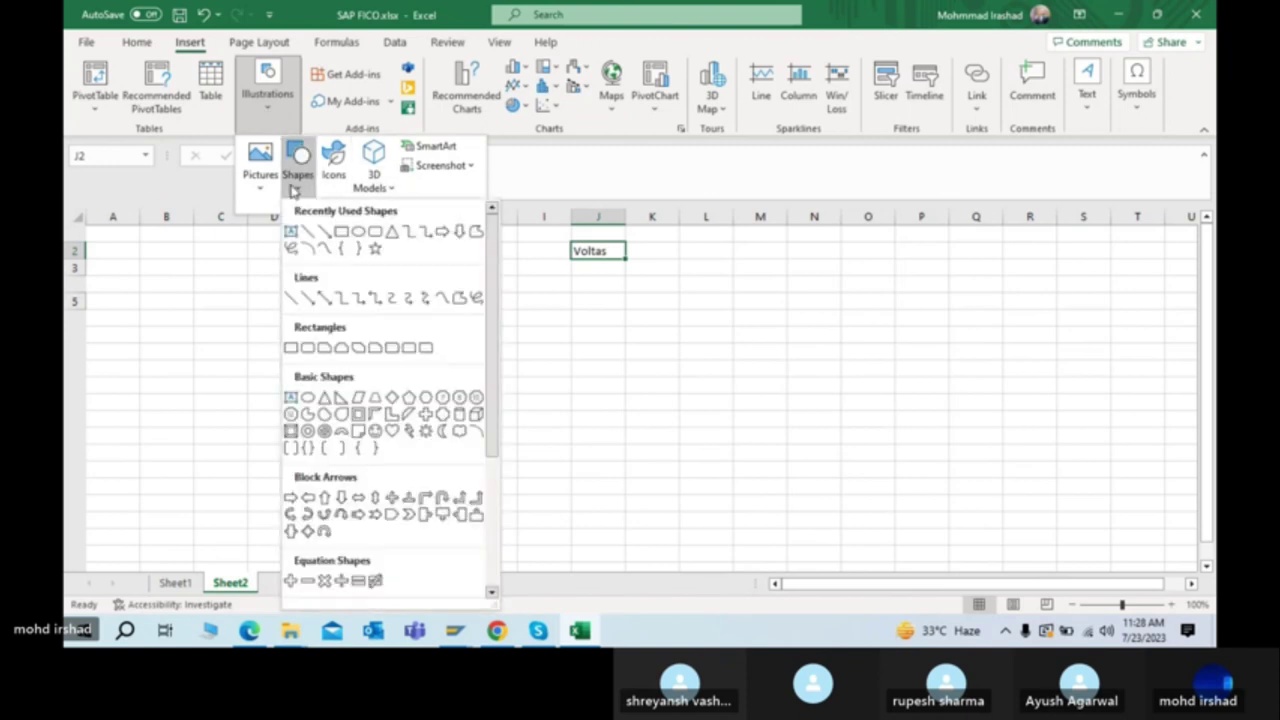
pyautogui.click(325, 231)
pyautogui.moveTo(590, 256); pyautogui.dragTo(590, 324)
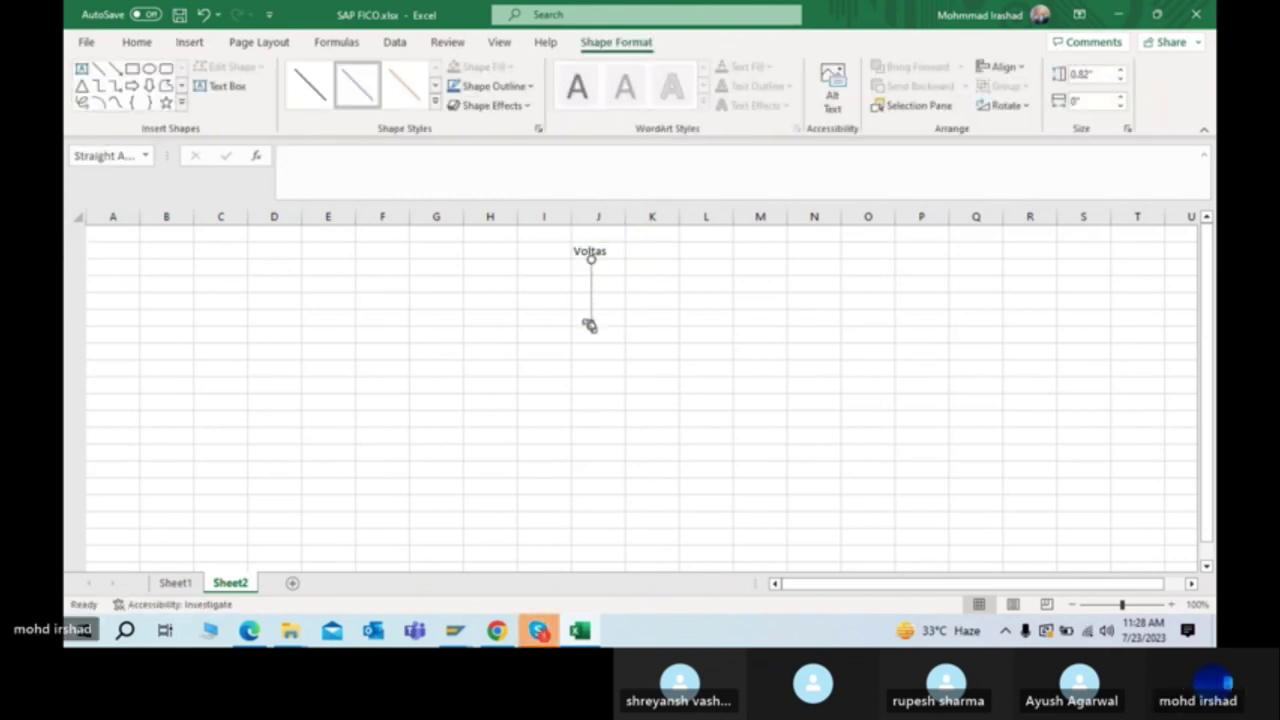
pyautogui.click(98, 68)
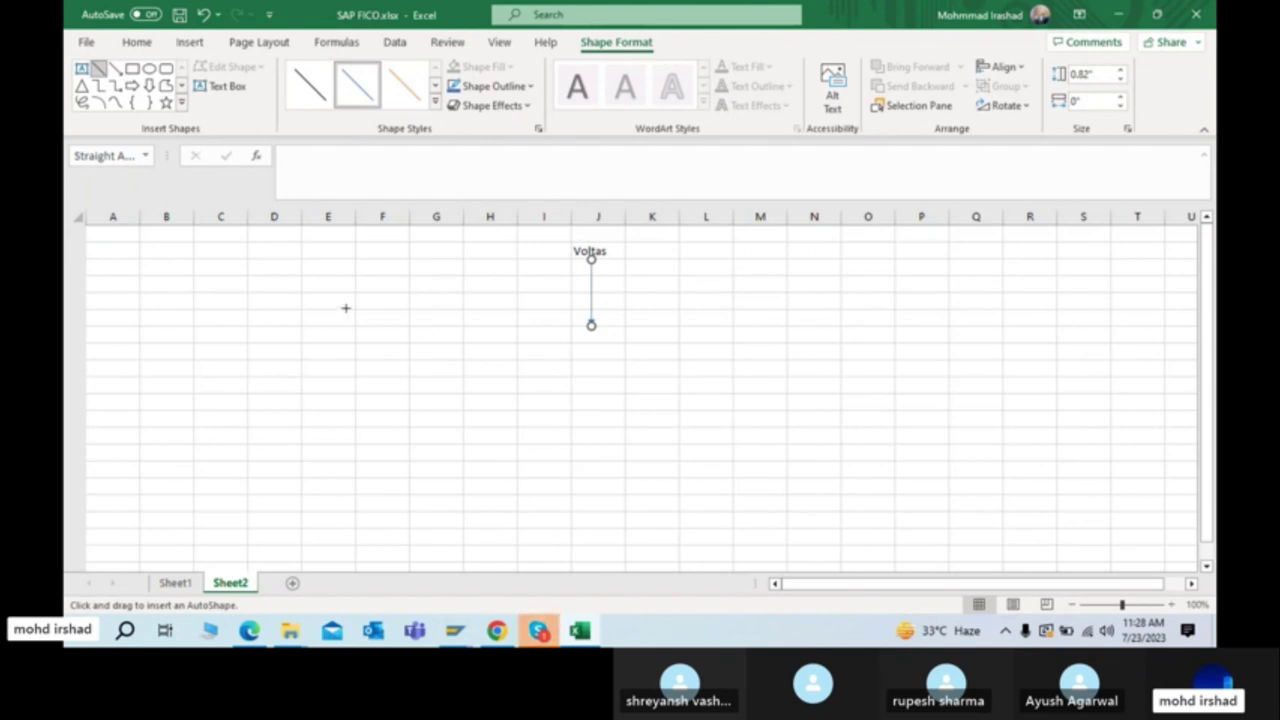
pyautogui.moveTo(251, 328); pyautogui.dragTo(955, 326)
pyautogui.click(667, 363)
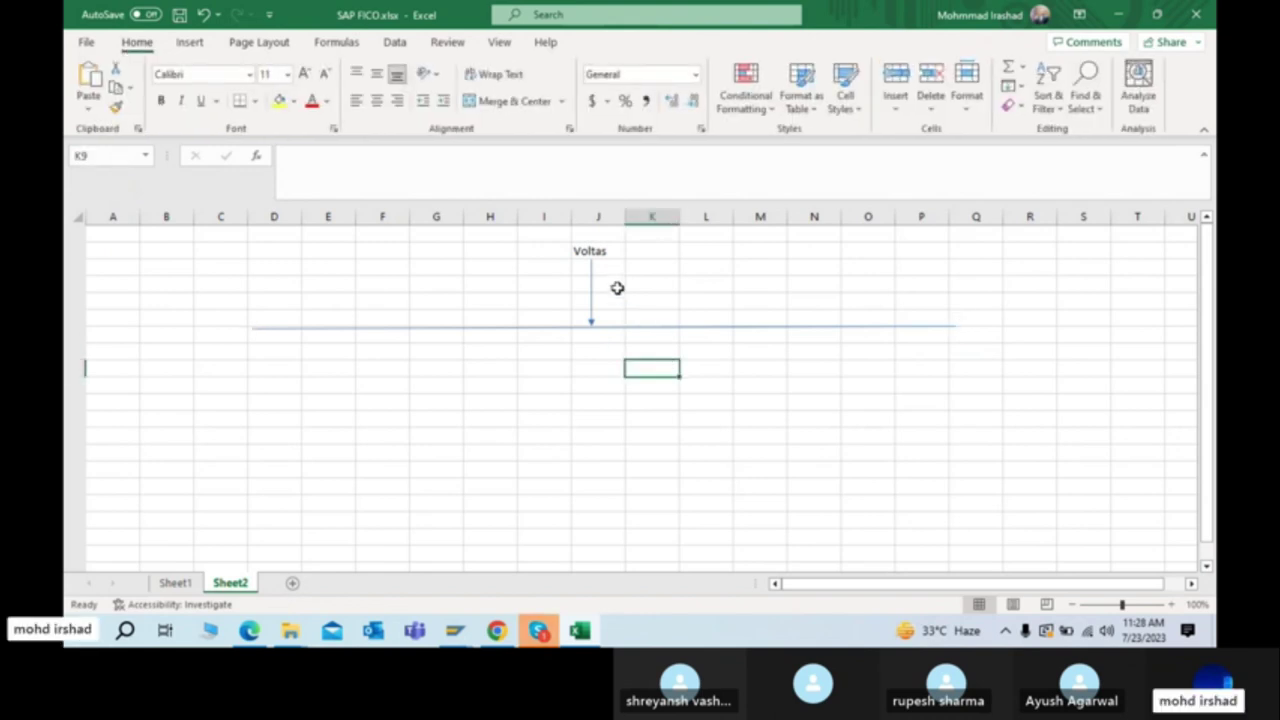
# Step: Enter 'Voltas AC' in cell D8, then delete it again
pyautogui.click(605, 252)
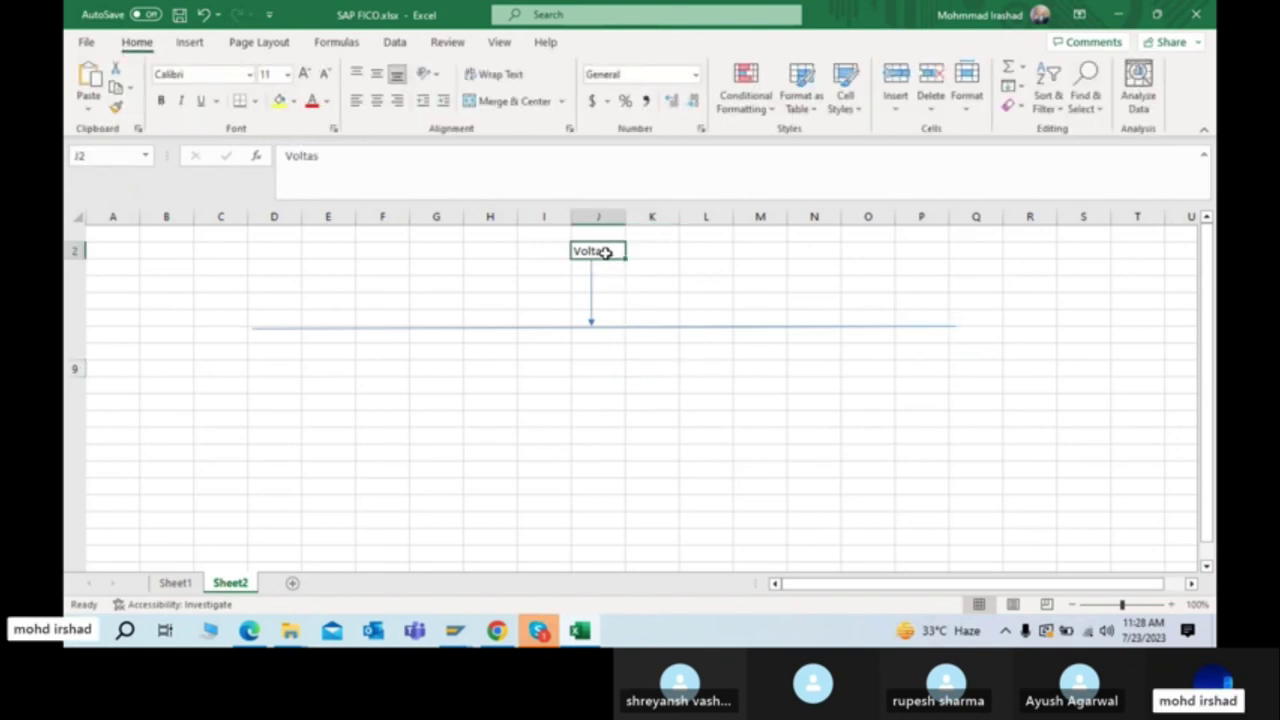
pyautogui.click(268, 330)
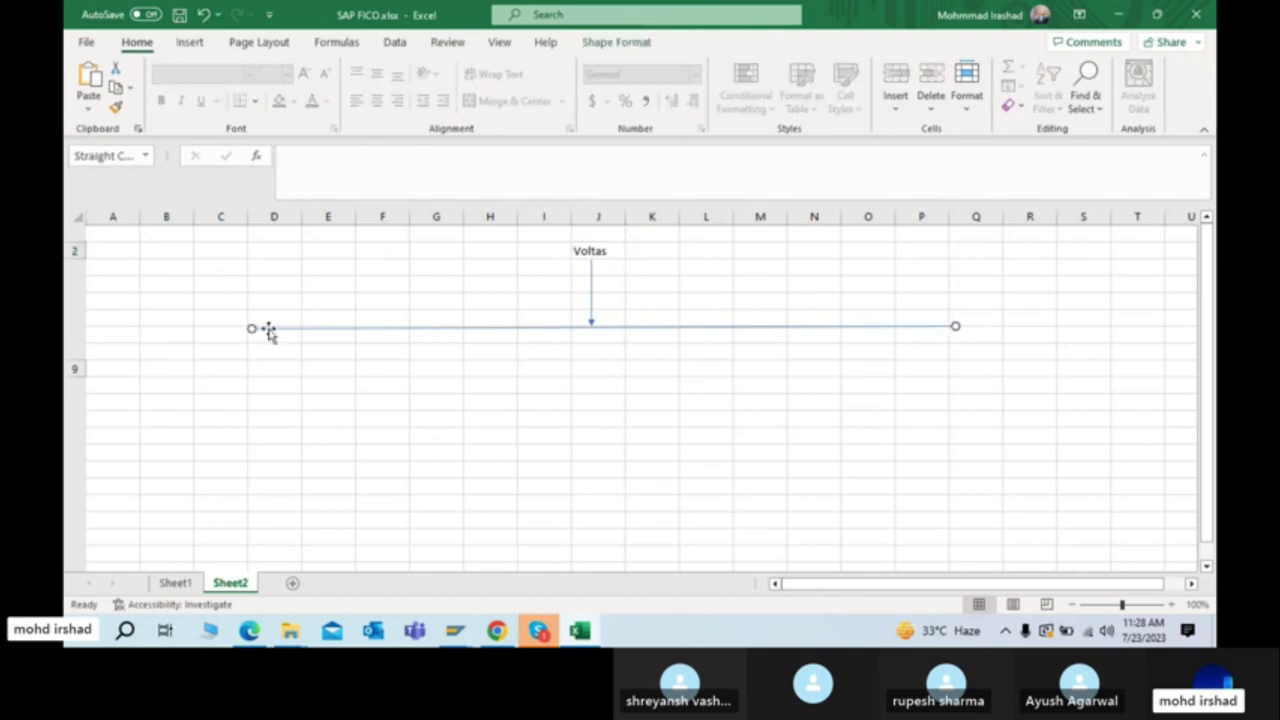
pyautogui.click(606, 251)
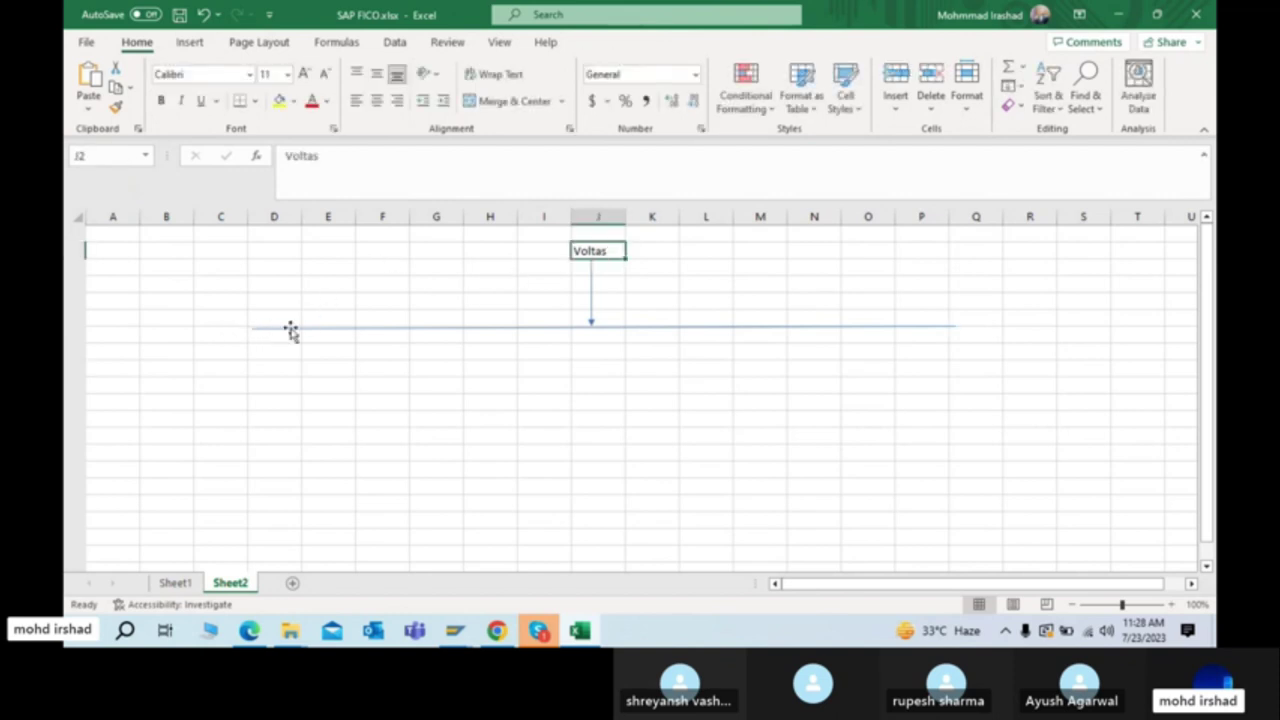
pyautogui.click(255, 354)
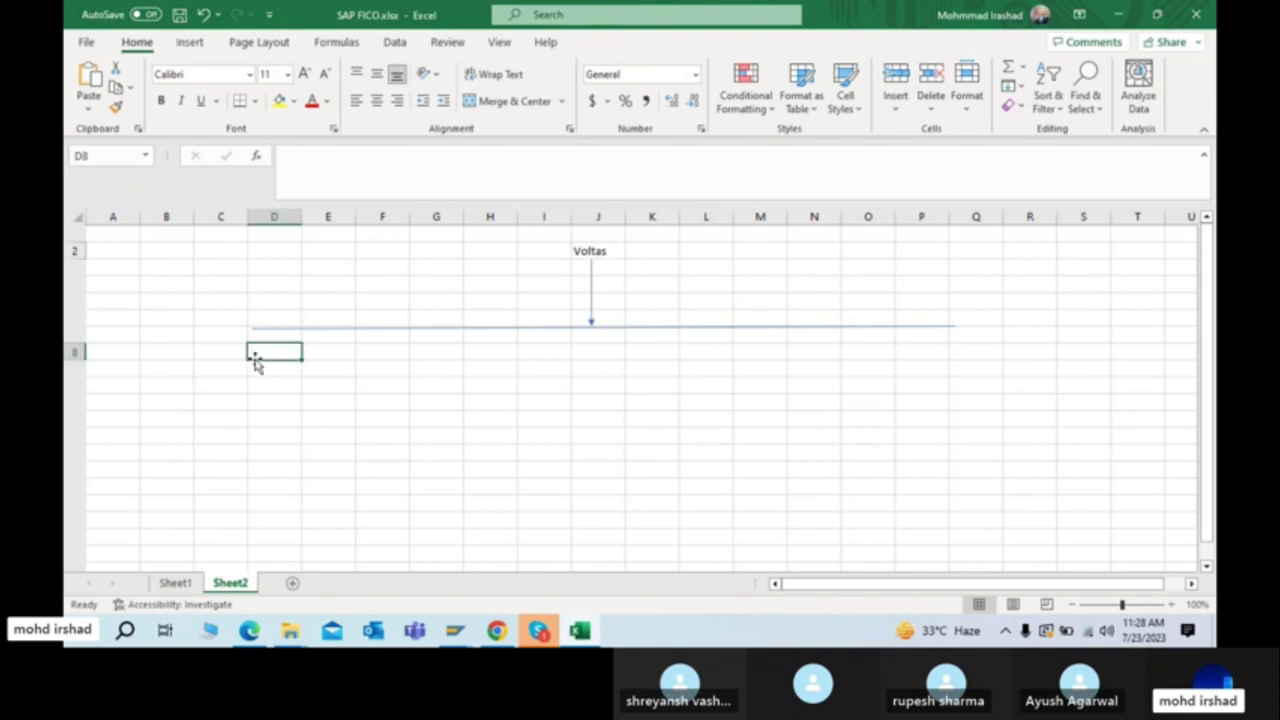
pyautogui.write('Volta')
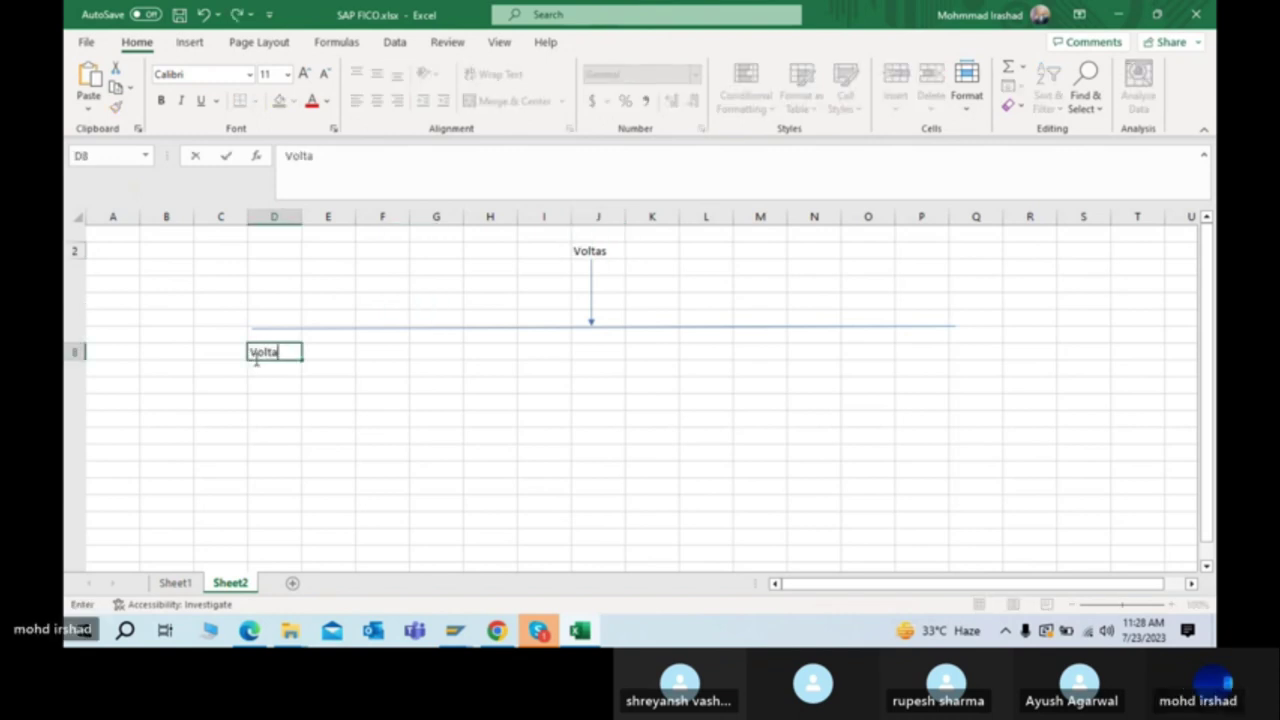
pyautogui.write('s AC')
pyautogui.press('Right')
pyautogui.press('Right')
pyautogui.press('Right')
pyautogui.press('Right')
pyautogui.press('Right')
pyautogui.press('Right')
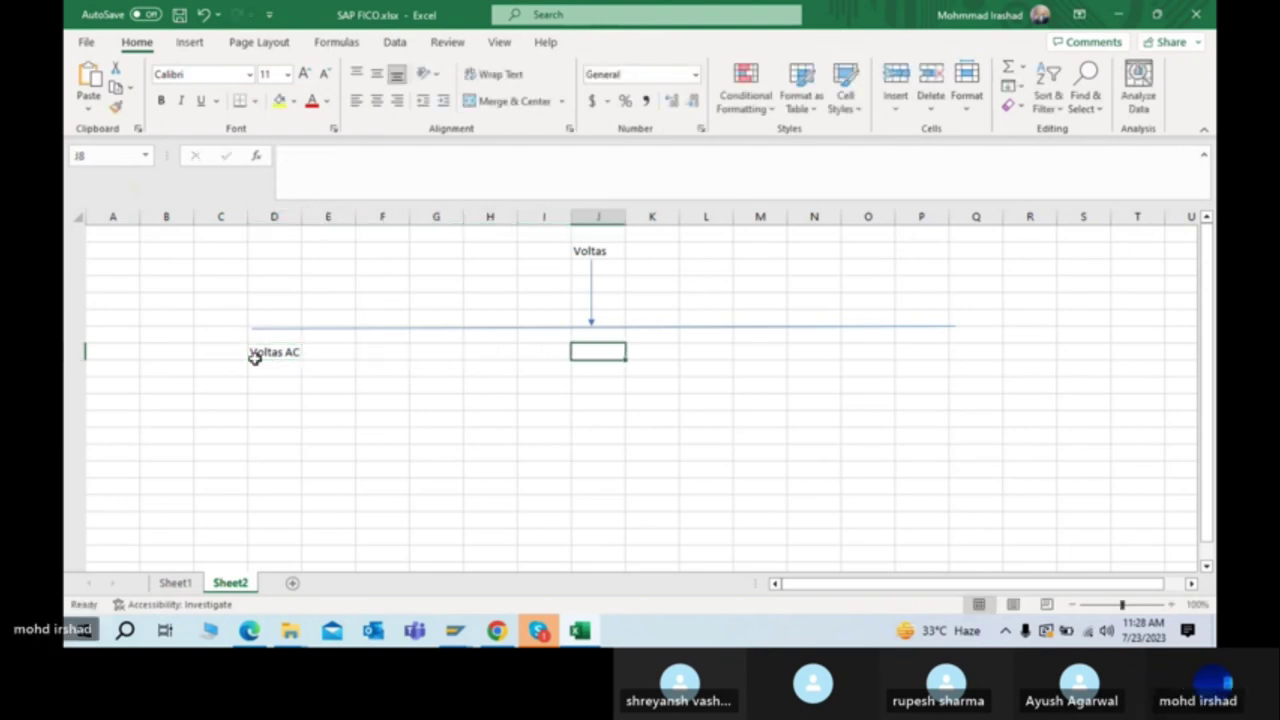
pyautogui.click(268, 362)
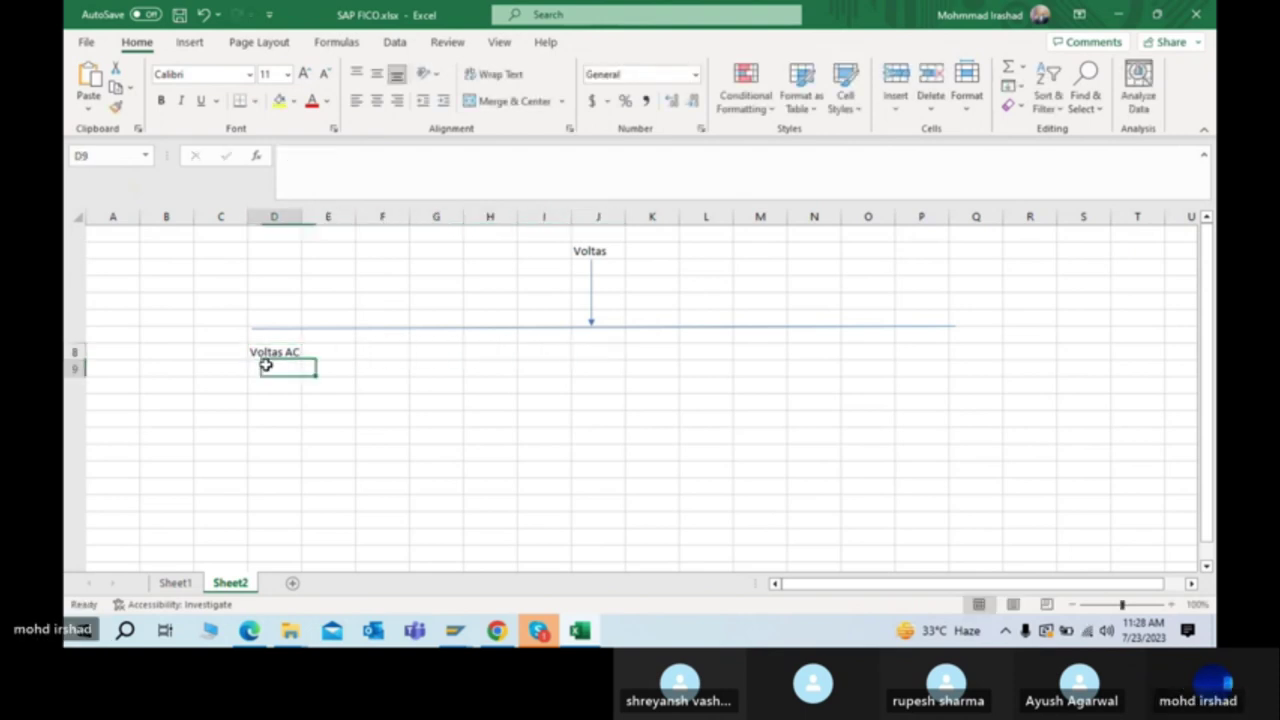
pyautogui.press('Delete')
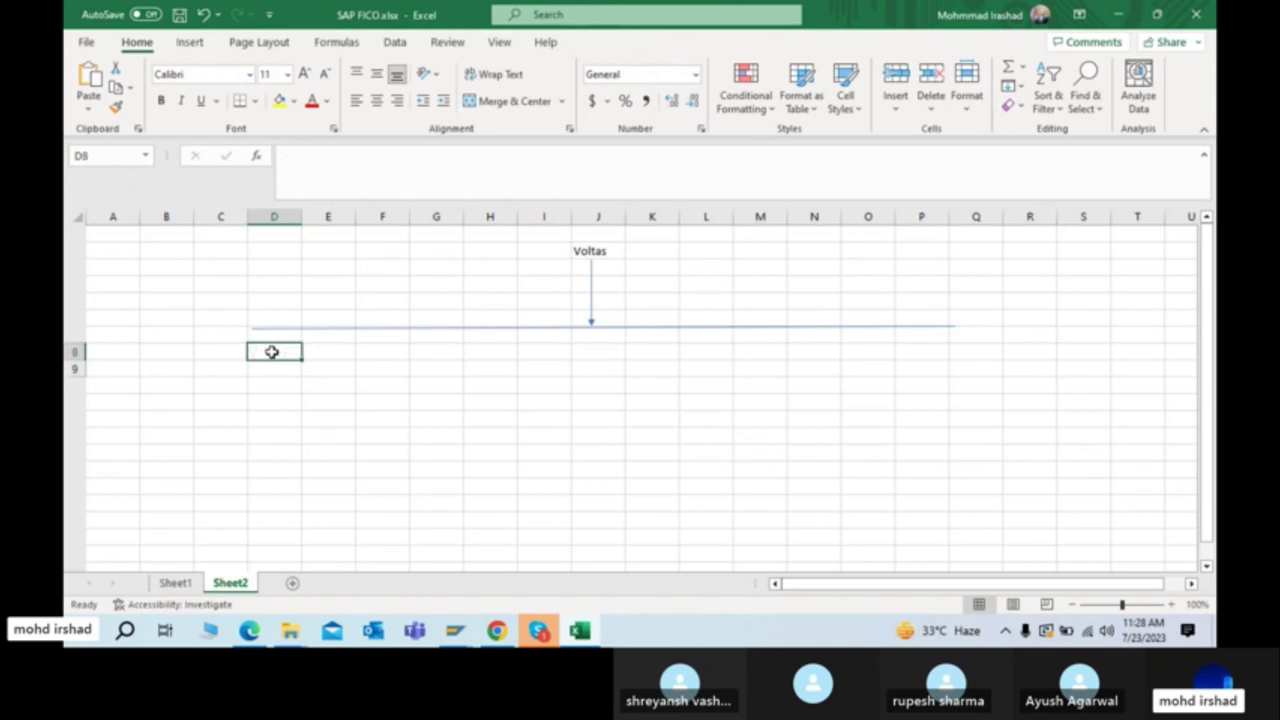
# Step: Replace the Voltas label in J2 with TATA
pyautogui.click(587, 251)
pyautogui.press('Delete')
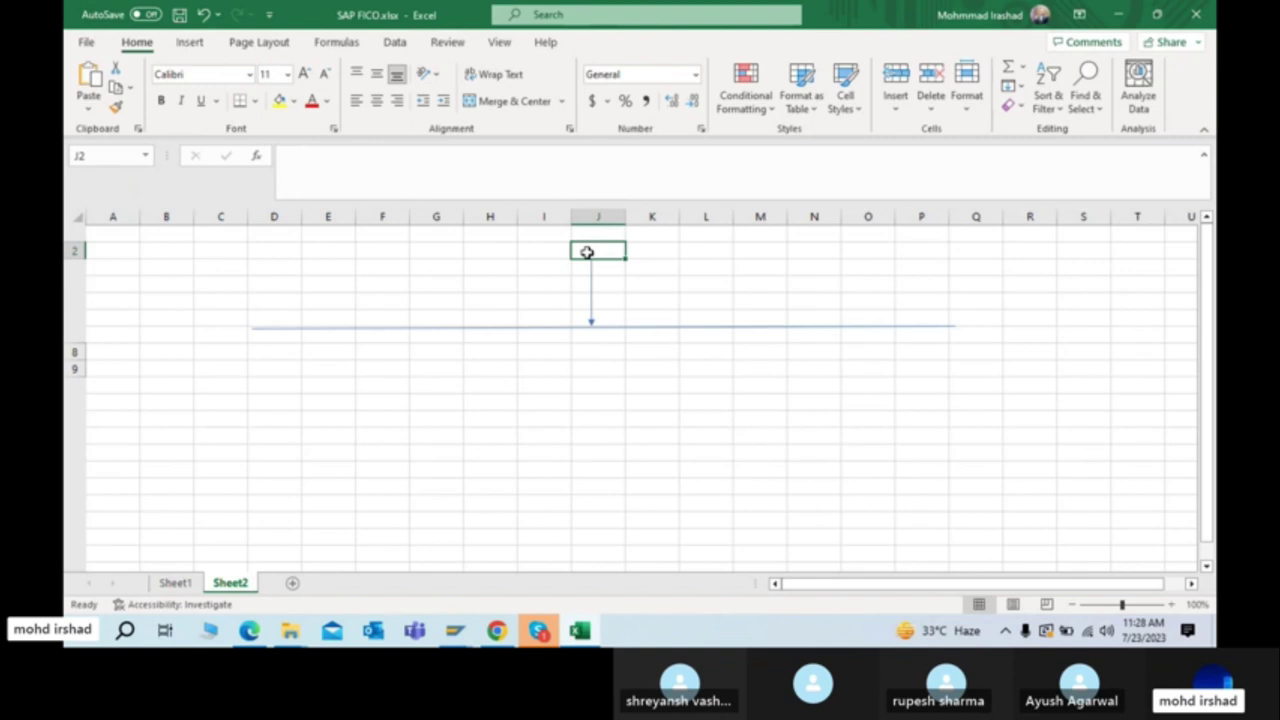
pyautogui.write('TAT')
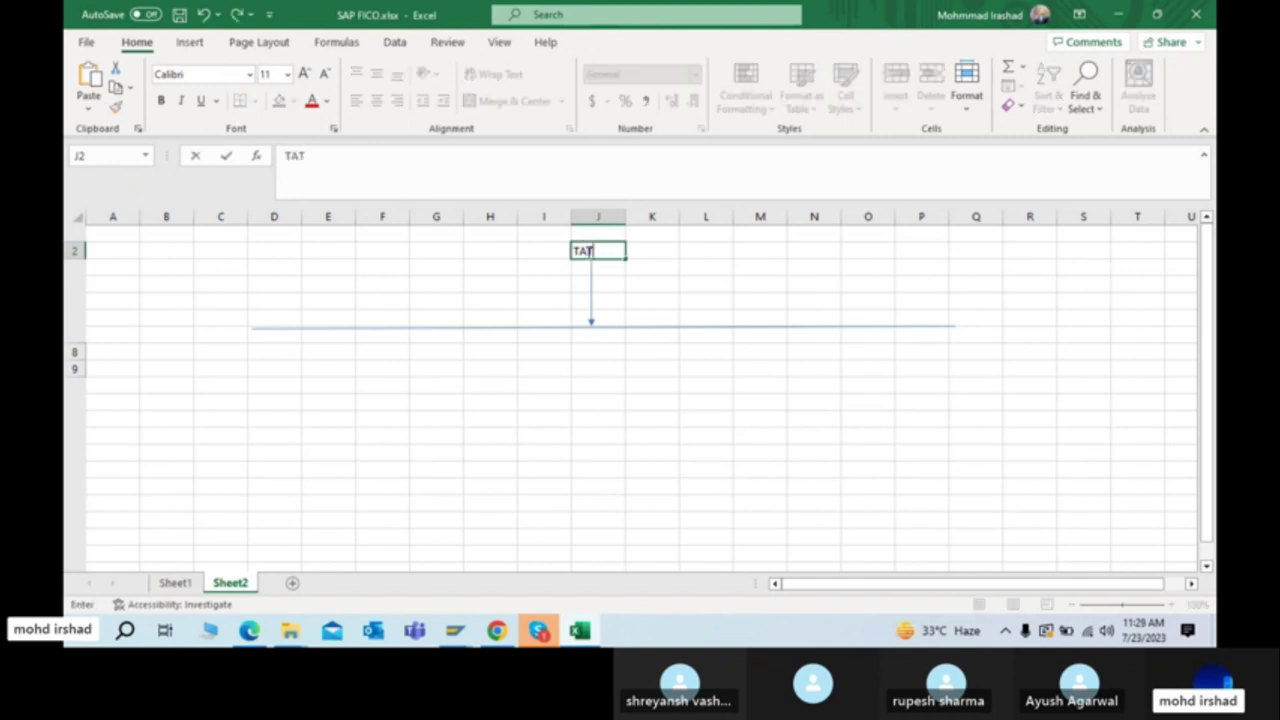
pyautogui.write('A')
pyautogui.press('Return')
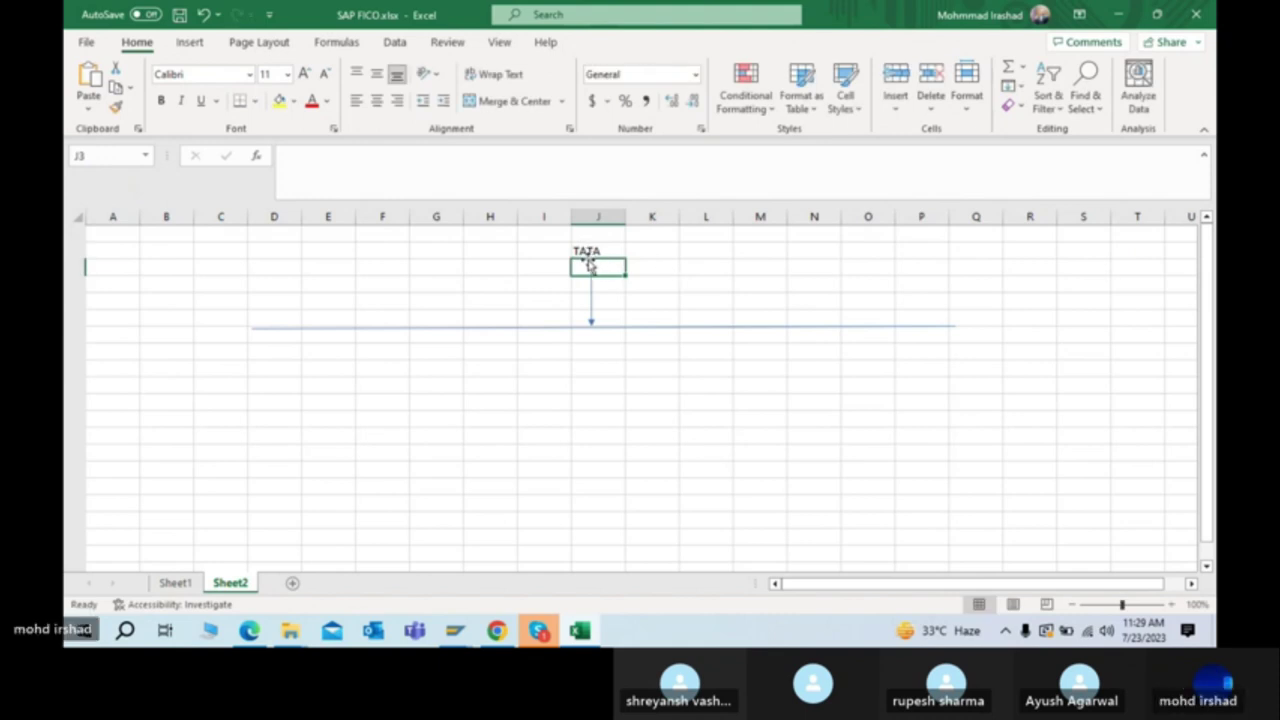
pyautogui.click(538, 630)
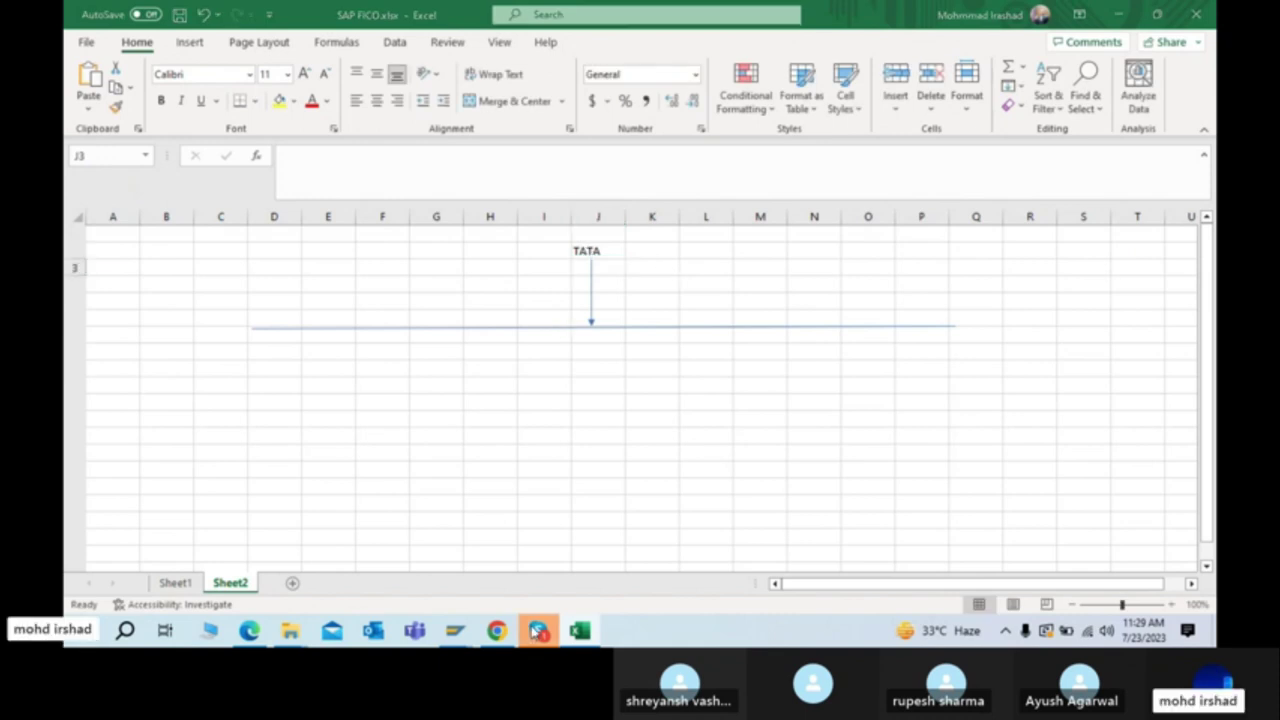
pyautogui.click(579, 630)
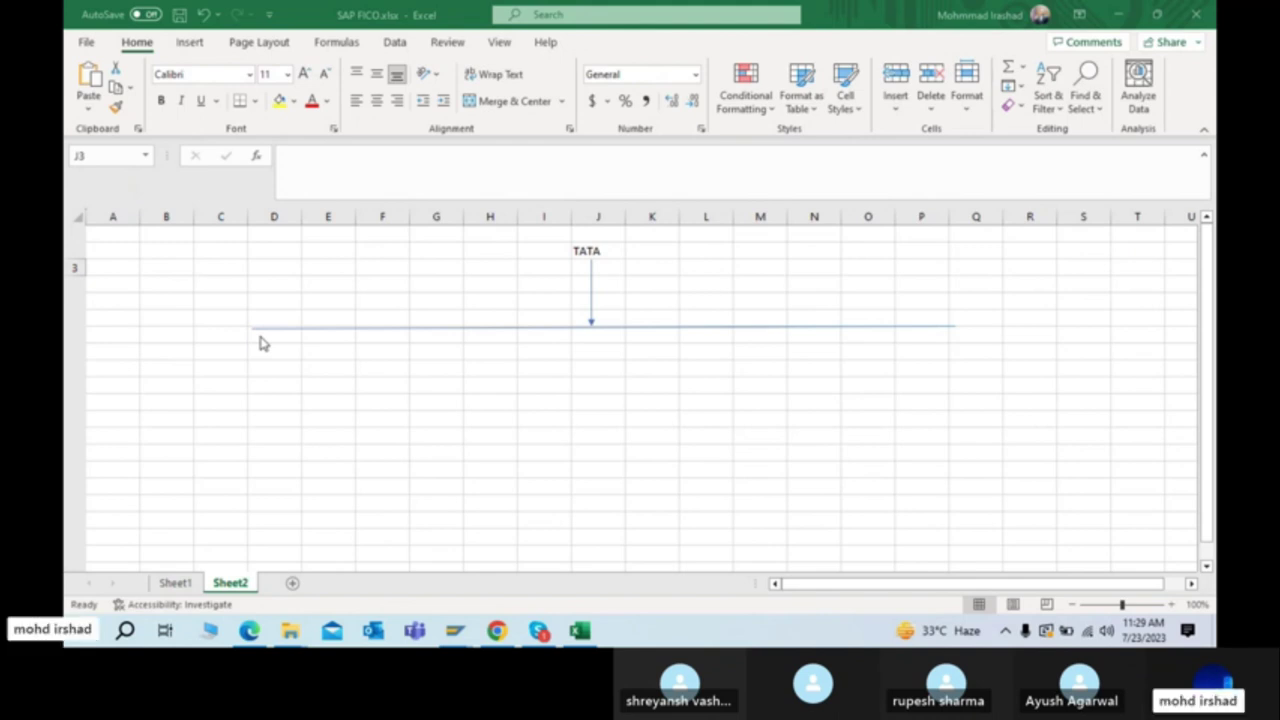
# Step: Copy the vertical arrow under TATA and paste it at D7, the line's left end
pyautogui.click(601, 260)
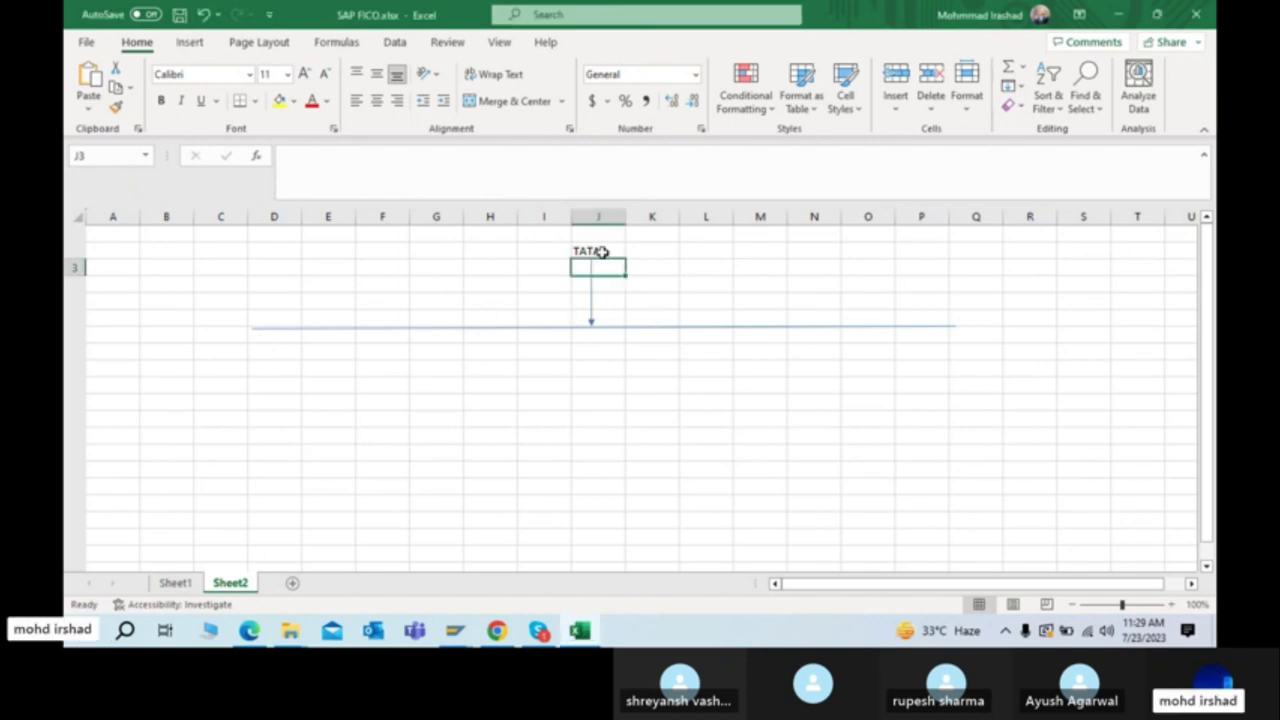
pyautogui.click(251, 333)
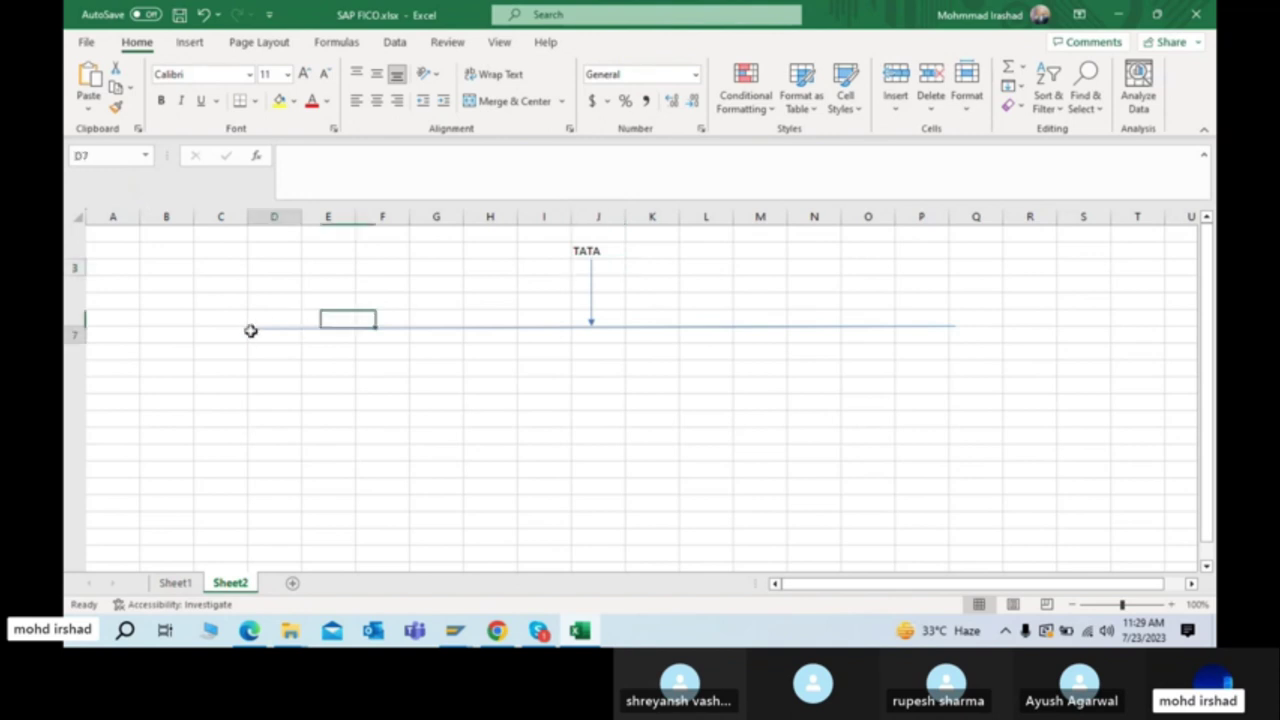
pyautogui.click(187, 41)
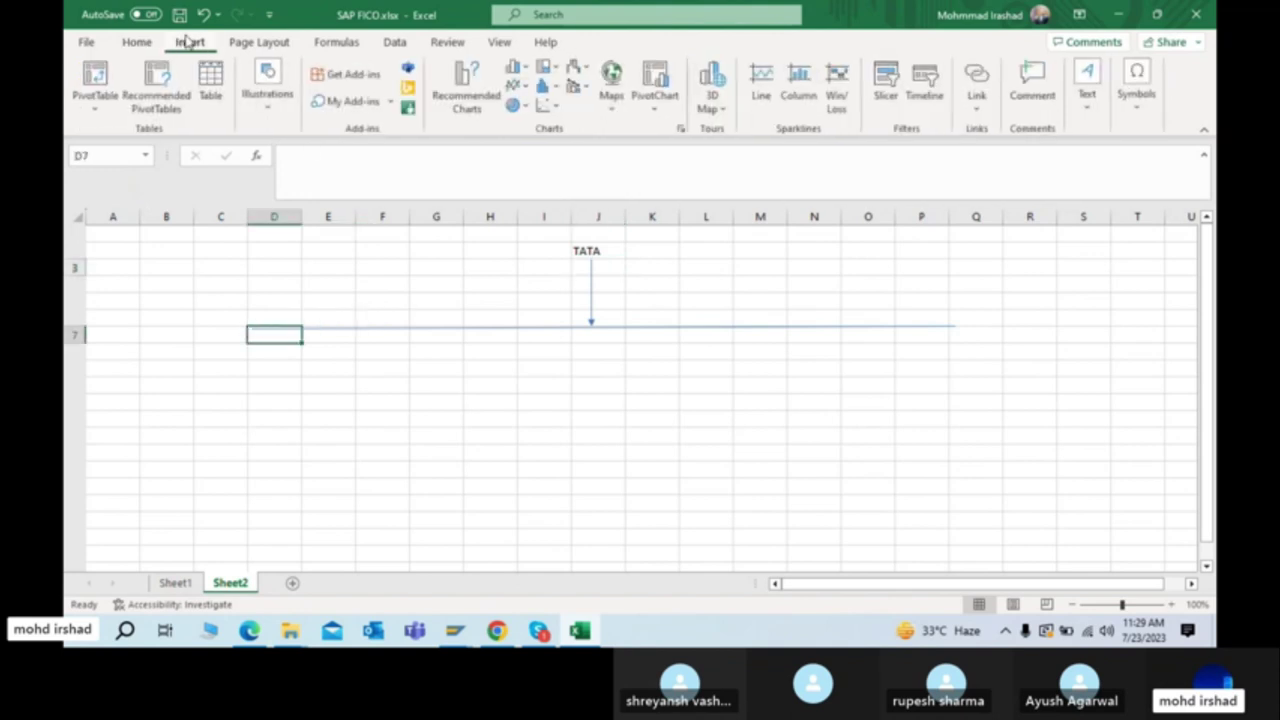
pyautogui.click(589, 272)
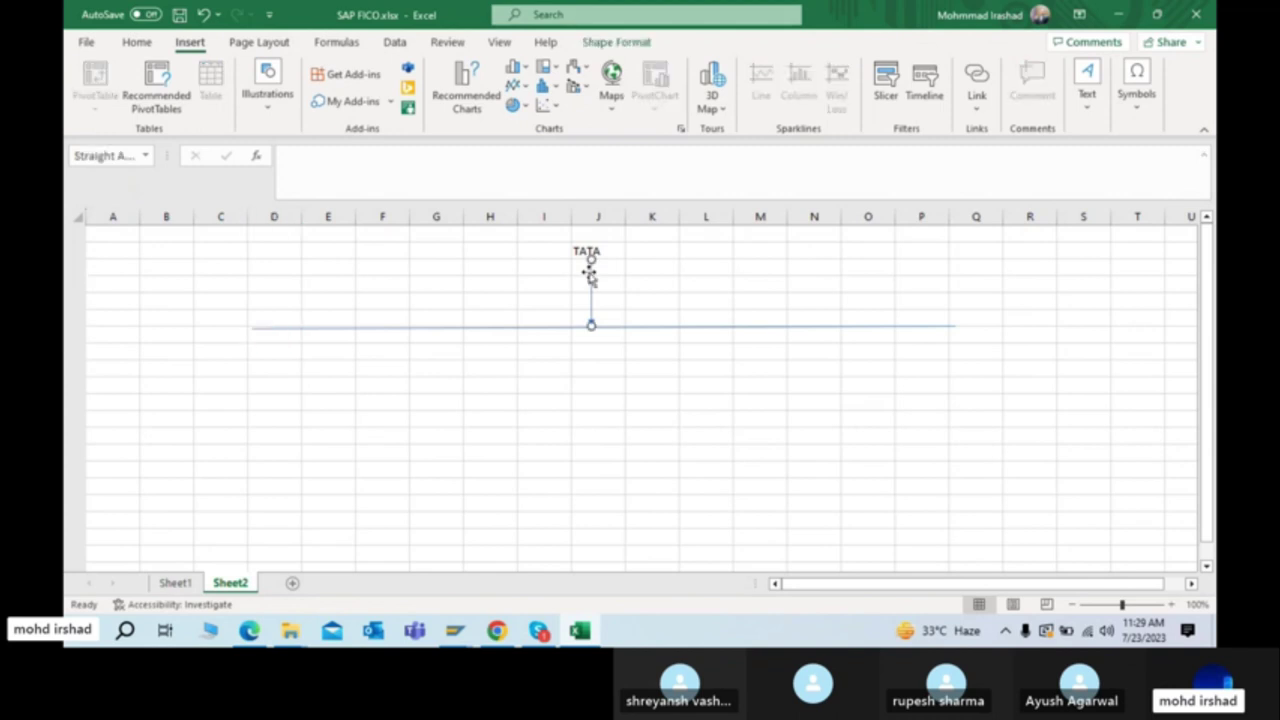
pyautogui.hotkey('ctrl', 'c')
pyautogui.click(266, 335)
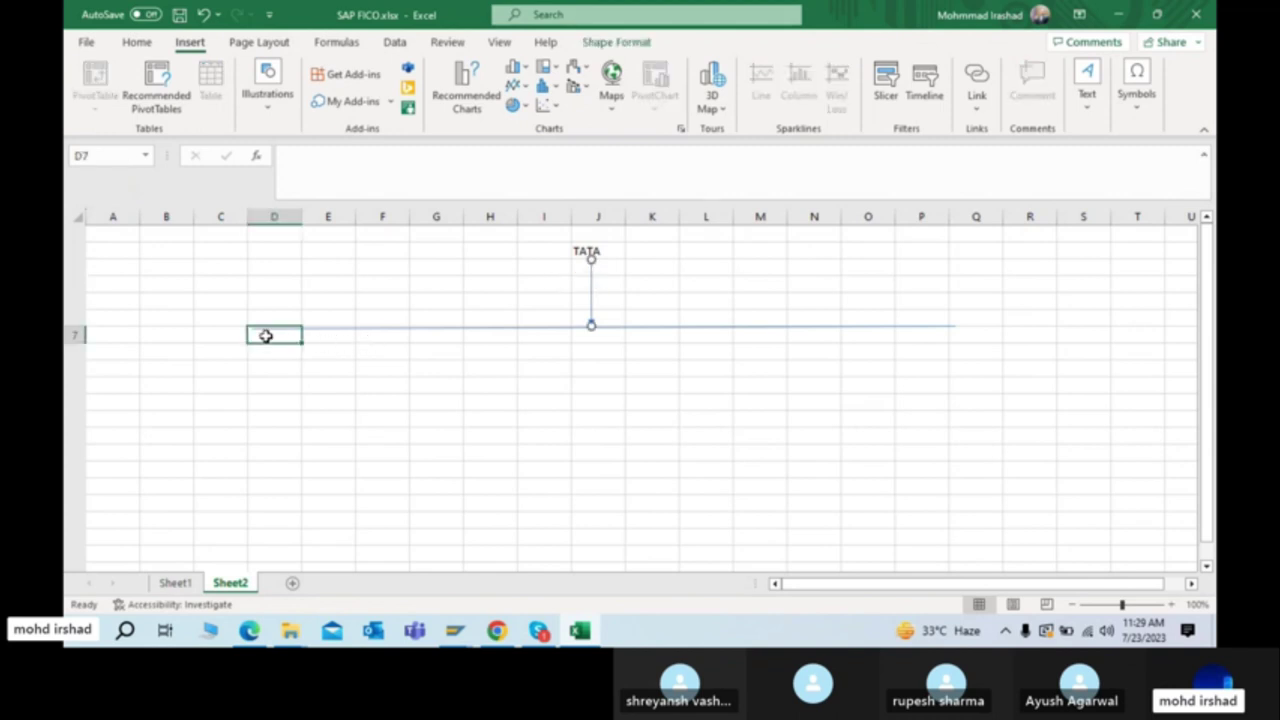
pyautogui.hotkey('ctrl', 'v')
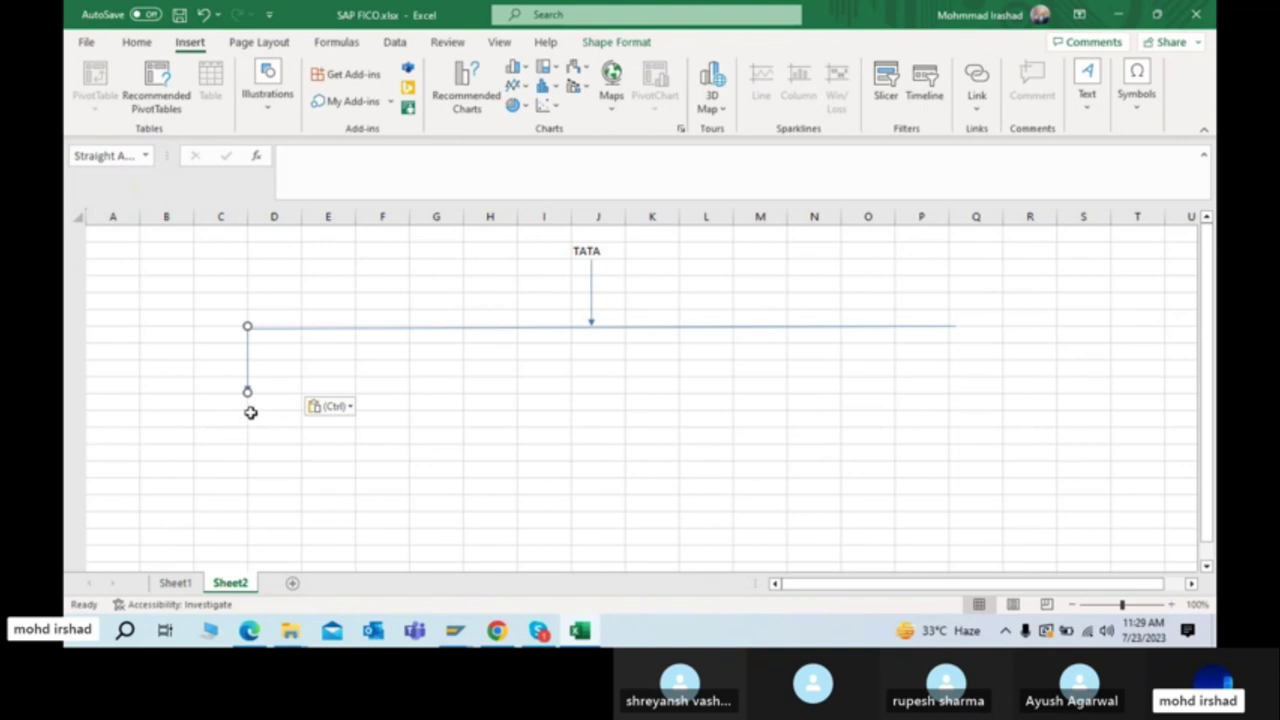
# Step: Enter TATA STEEL in D11 and nudge the pasted arrow to sit above it
pyautogui.click(255, 404)
pyautogui.write('TATA')
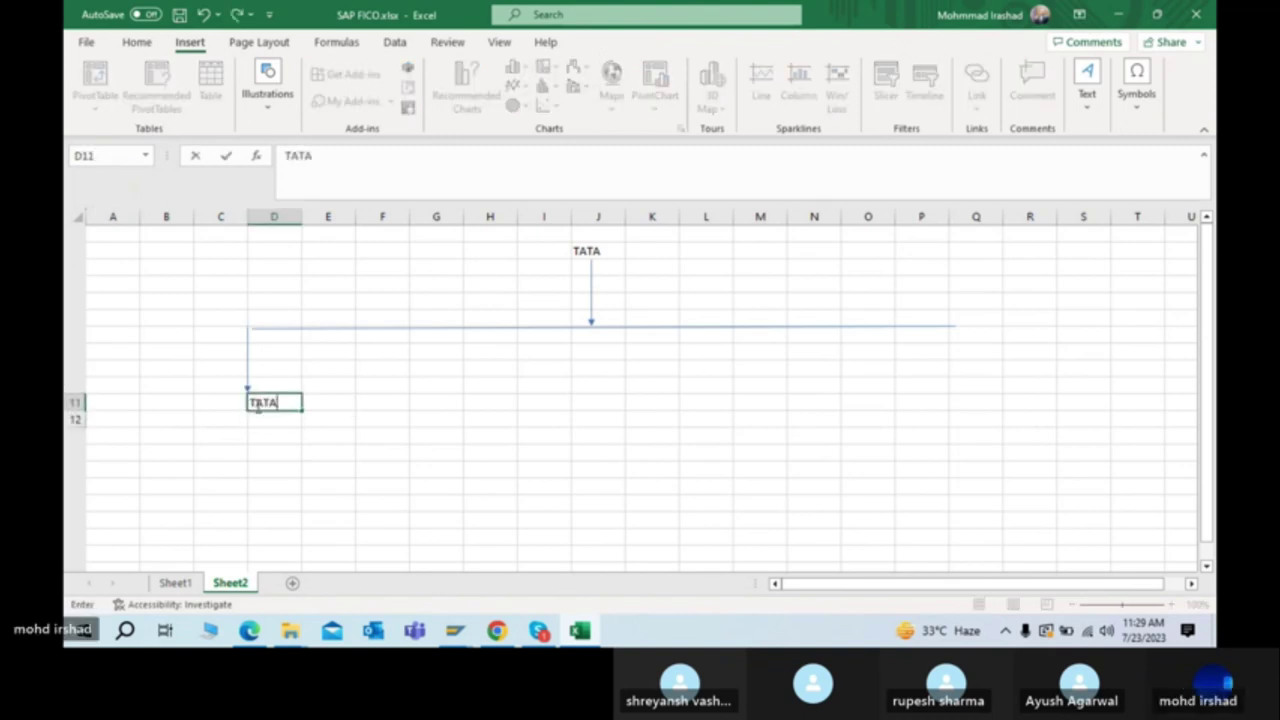
pyautogui.write(' STEEL')
pyautogui.press('Tab')
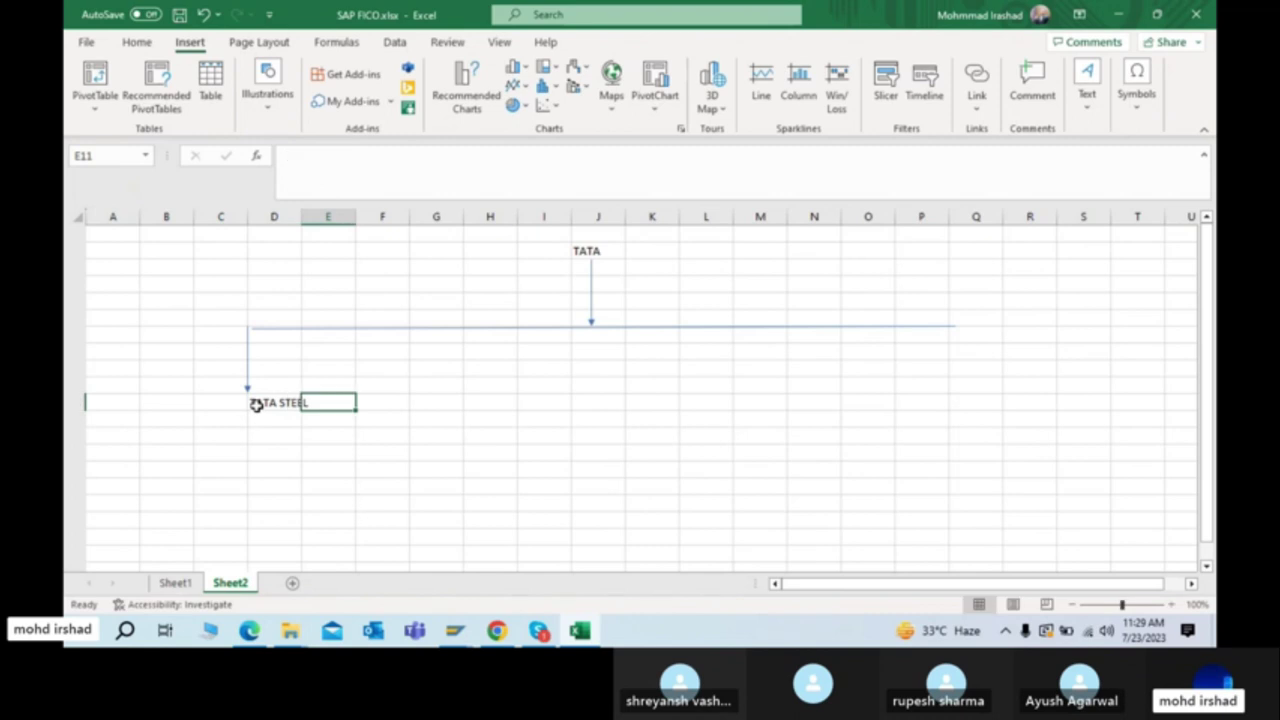
pyautogui.press('Right')
pyautogui.press('Right')
pyautogui.press('Up')
pyautogui.press('Up')
pyautogui.press('Down')
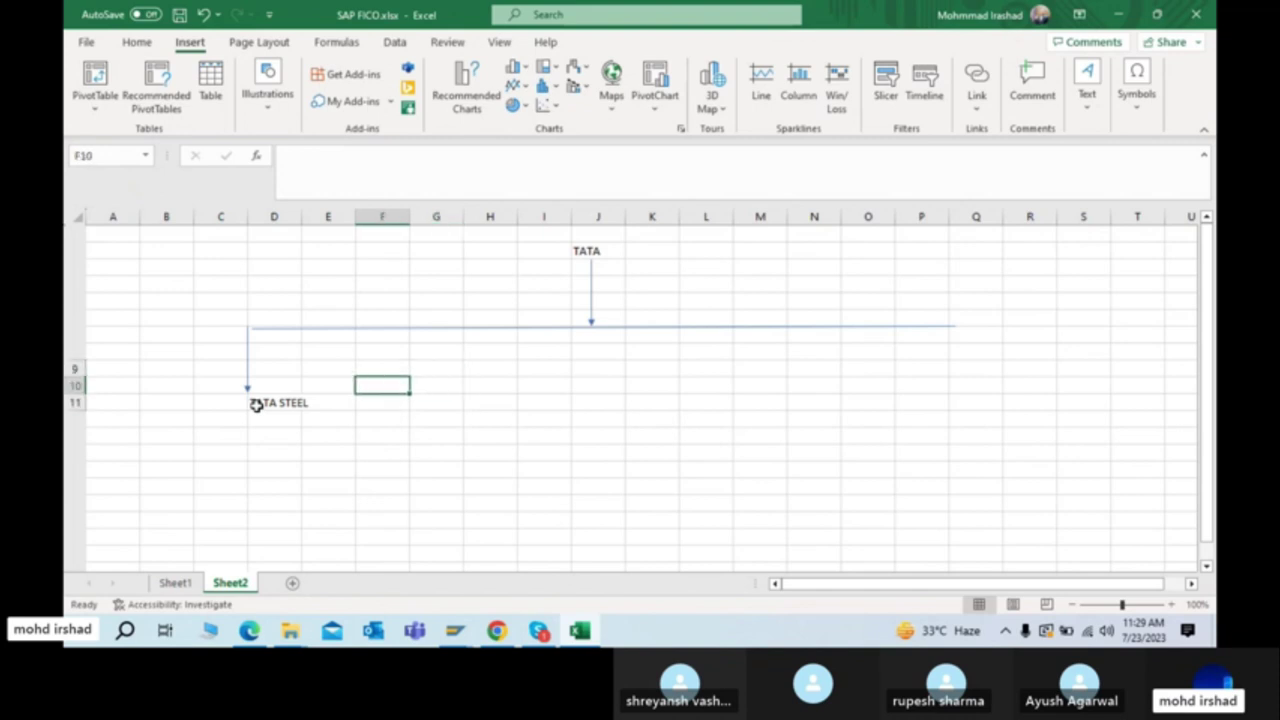
pyautogui.press('Left')
pyautogui.press('Left')
pyautogui.press('Left')
pyautogui.press('Down')
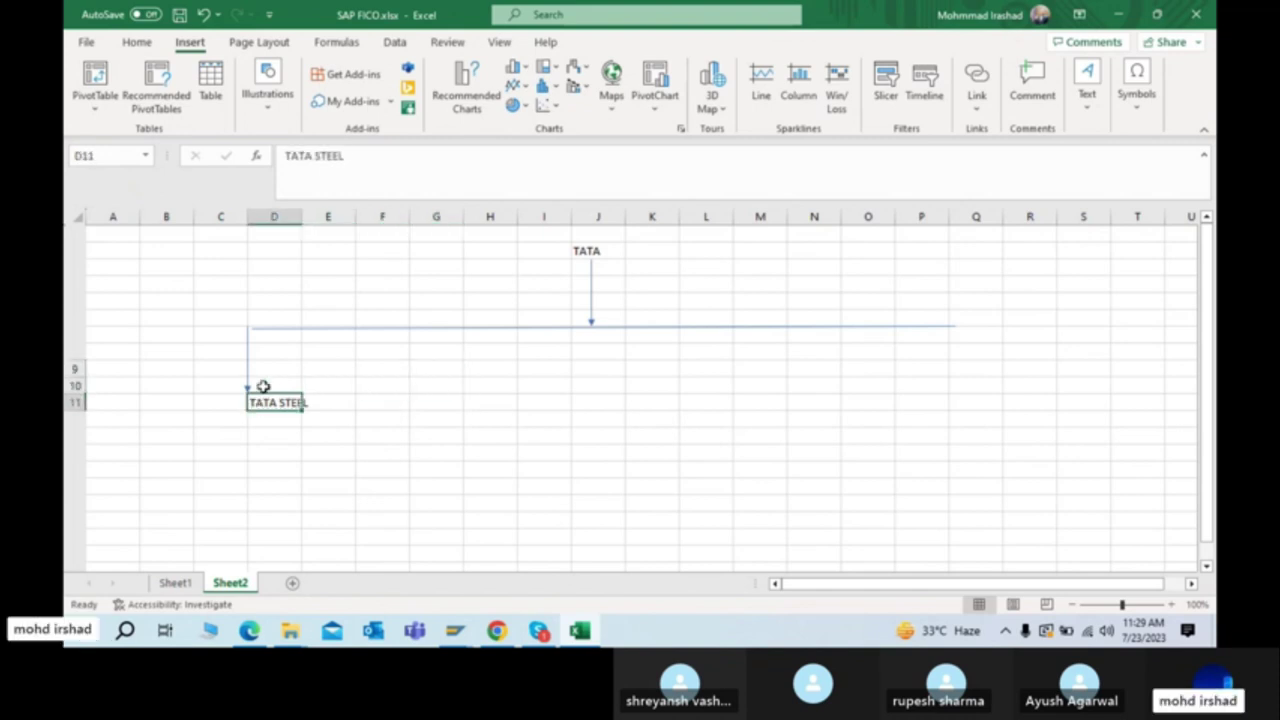
pyautogui.click(246, 365)
pyautogui.moveTo(246, 365)
pyautogui.mouseDown()
pyautogui.moveTo(277, 367)
pyautogui.moveTo(252, 367)
pyautogui.mouseUp()
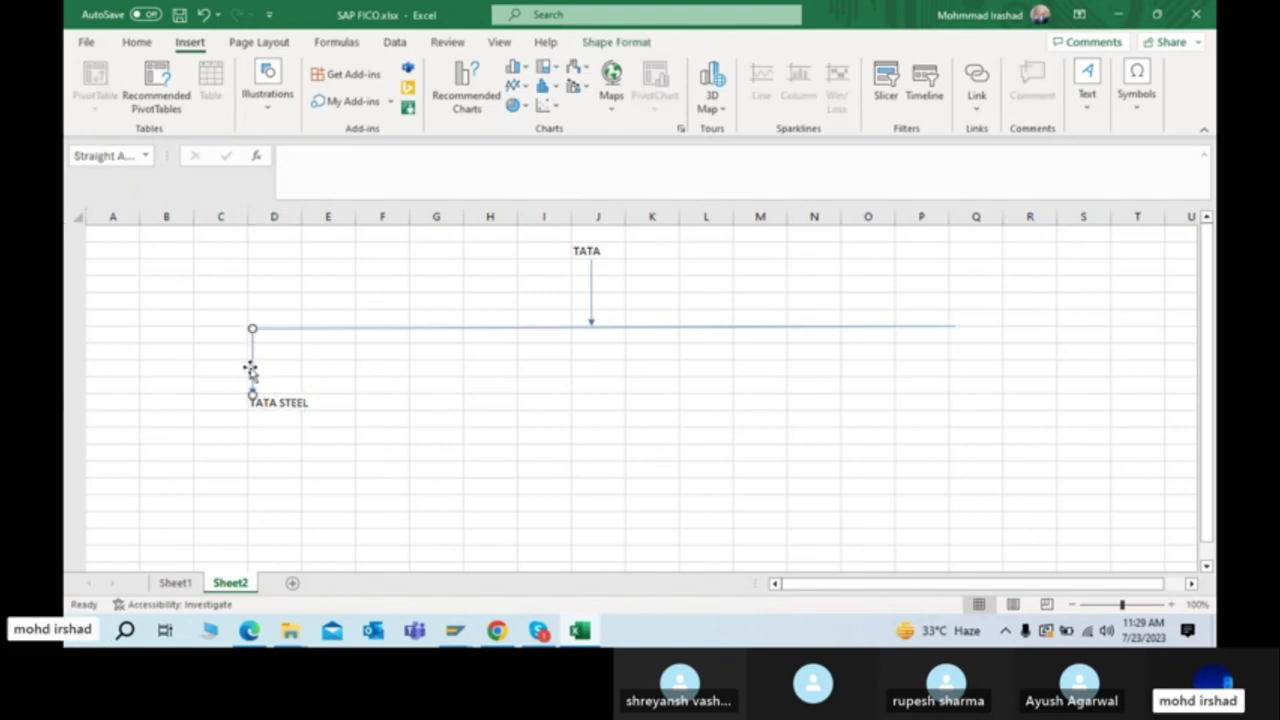
pyautogui.click(288, 403)
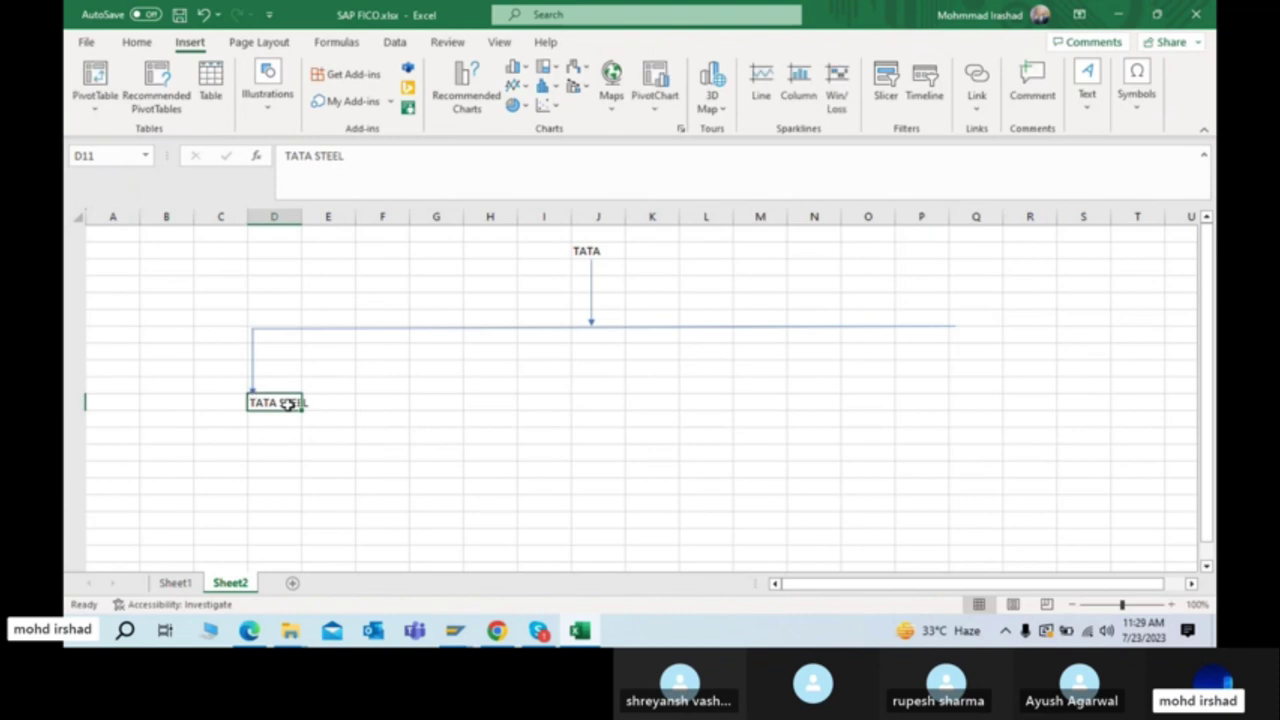
pyautogui.press('Right')
pyautogui.press('Right')
pyautogui.press('Right')
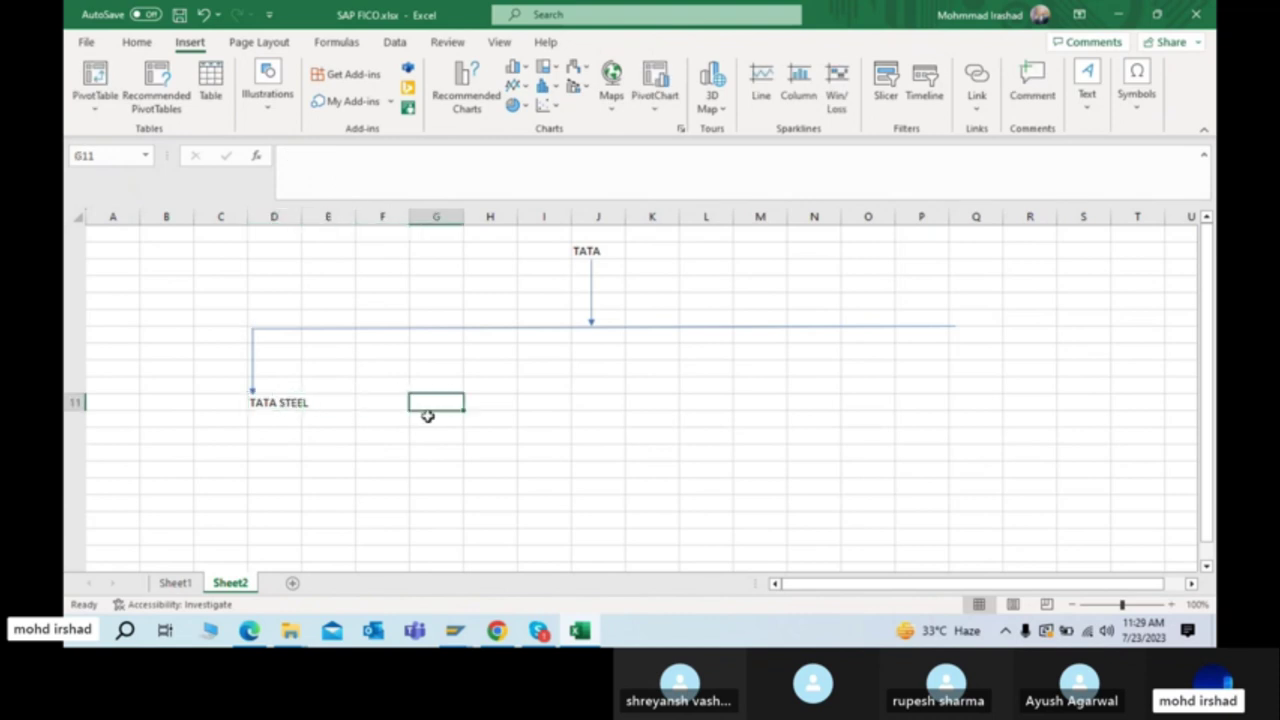
# Step: Enter TATA Telecome in G11 and TATA motors in J11
pyautogui.write('TATA Telecome')
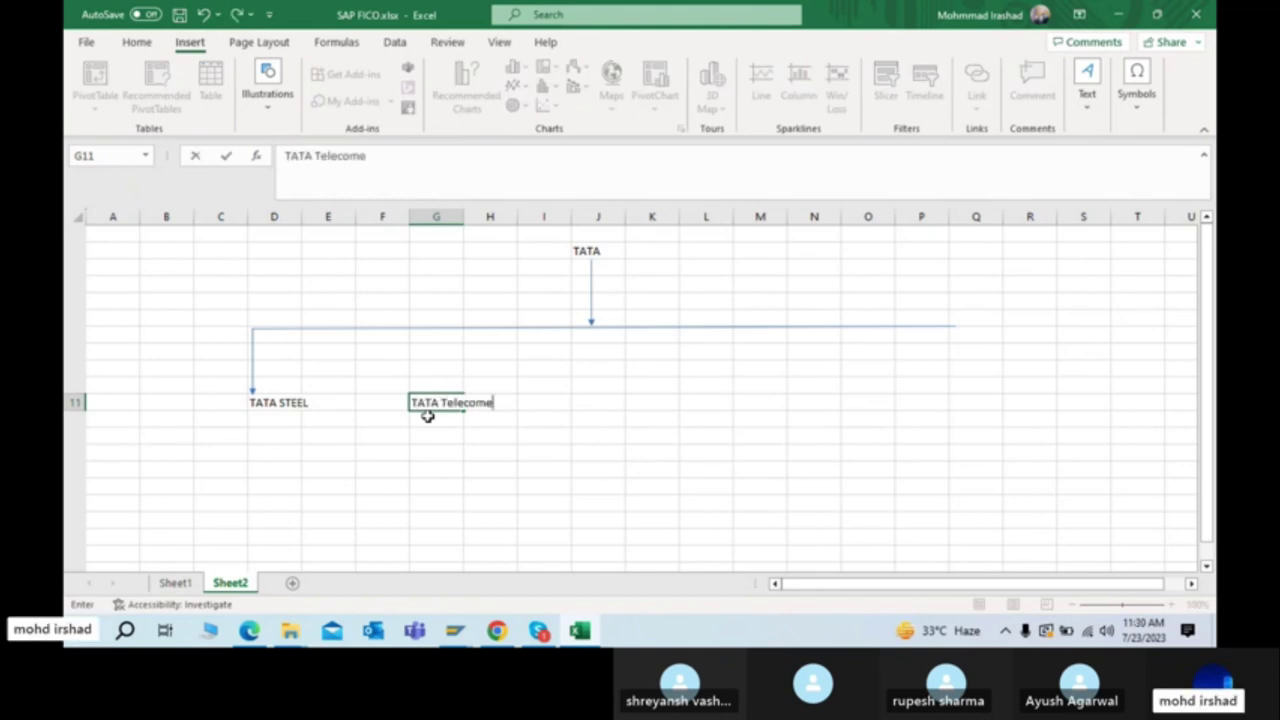
pyautogui.press('Right')
pyautogui.press('Right')
pyautogui.press('Right')
pyautogui.press('Right')
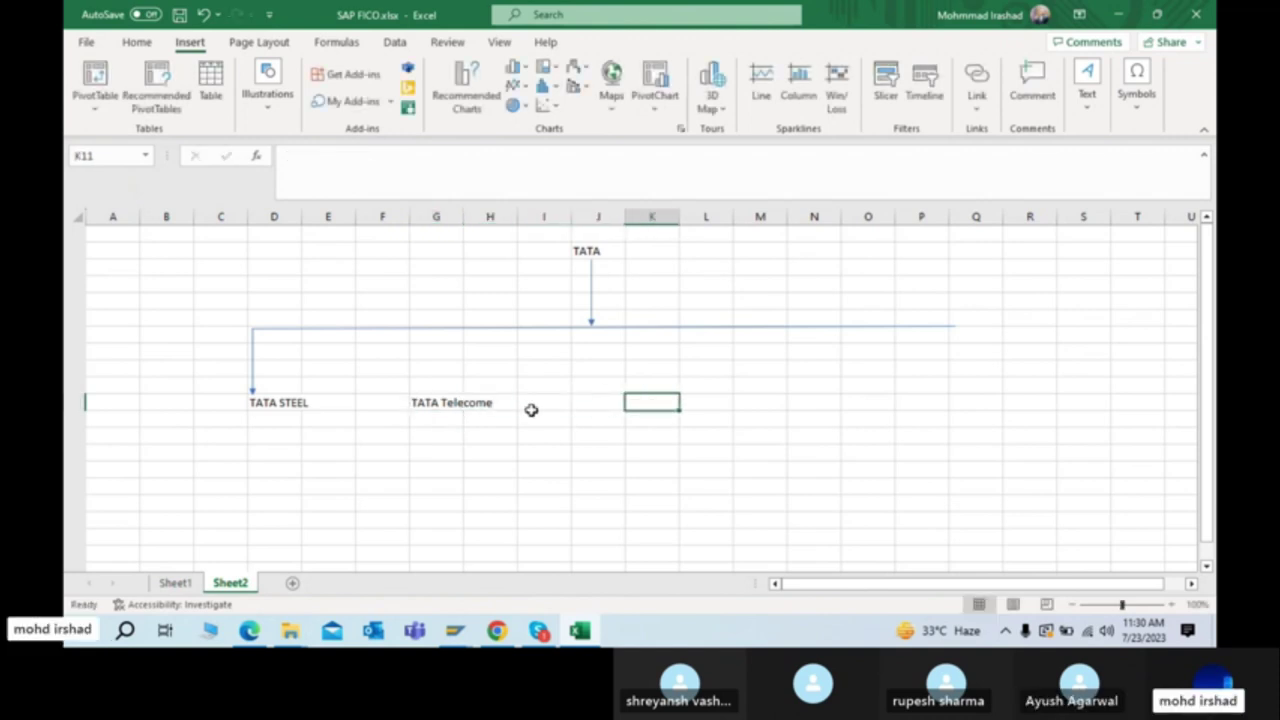
pyautogui.press('Left')
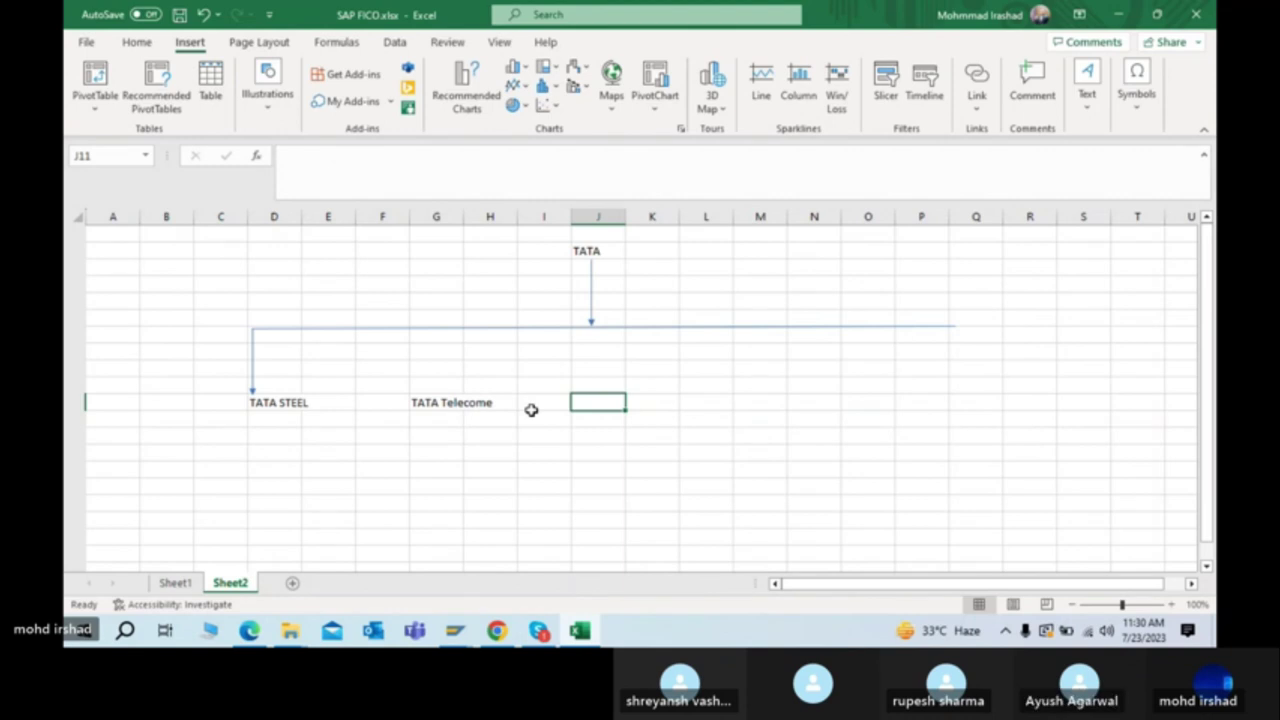
pyautogui.write('TATA')
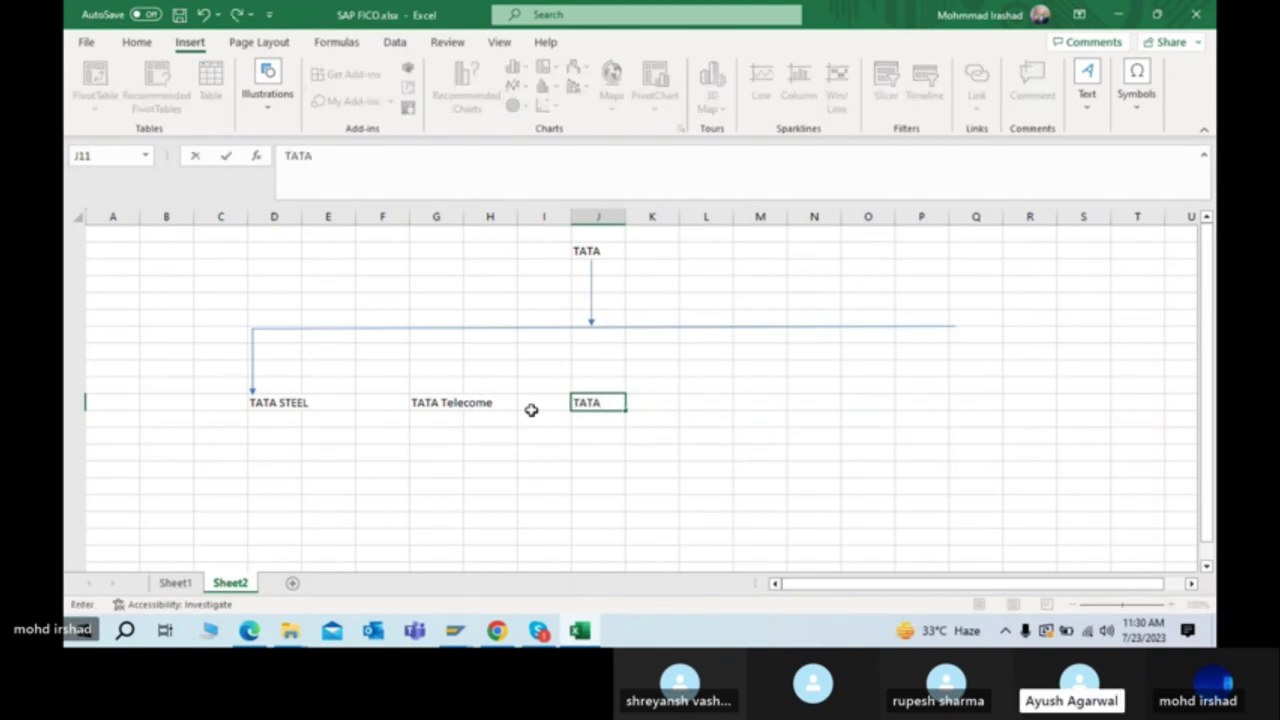
pyautogui.write(' motor')
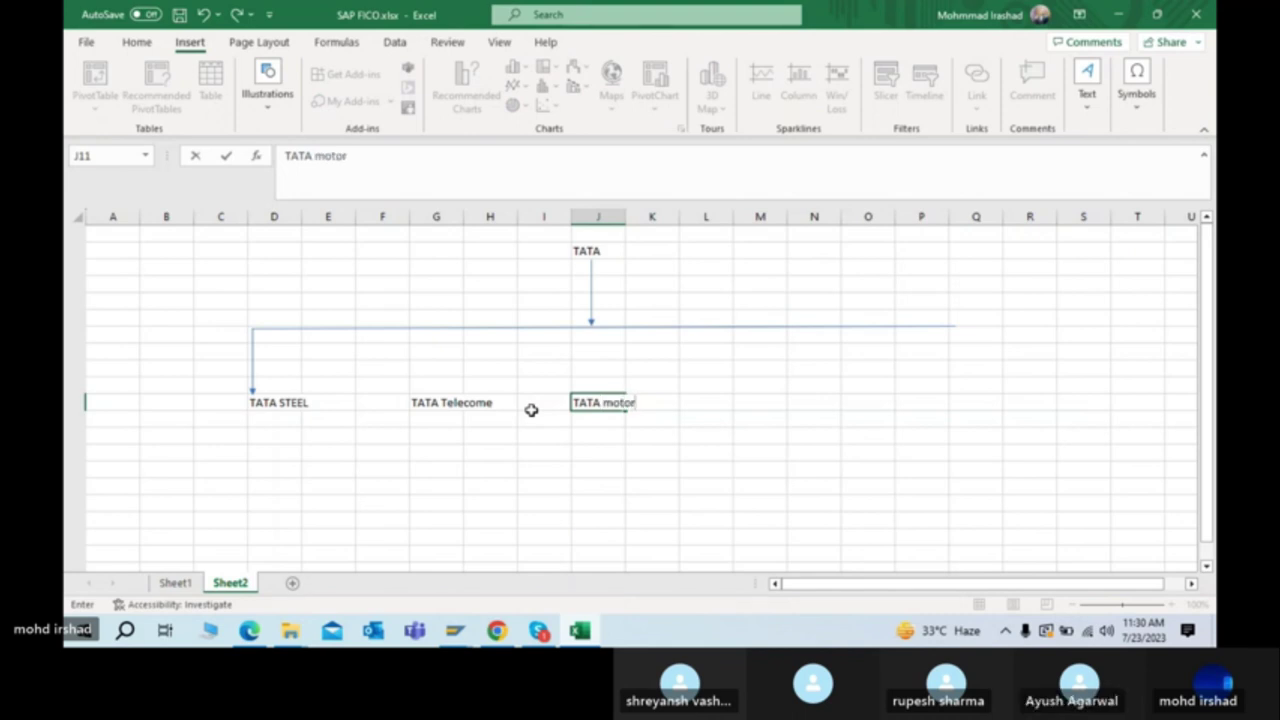
pyautogui.write('s')
pyautogui.press('Right')
pyautogui.press('Right')
pyautogui.press('Right')
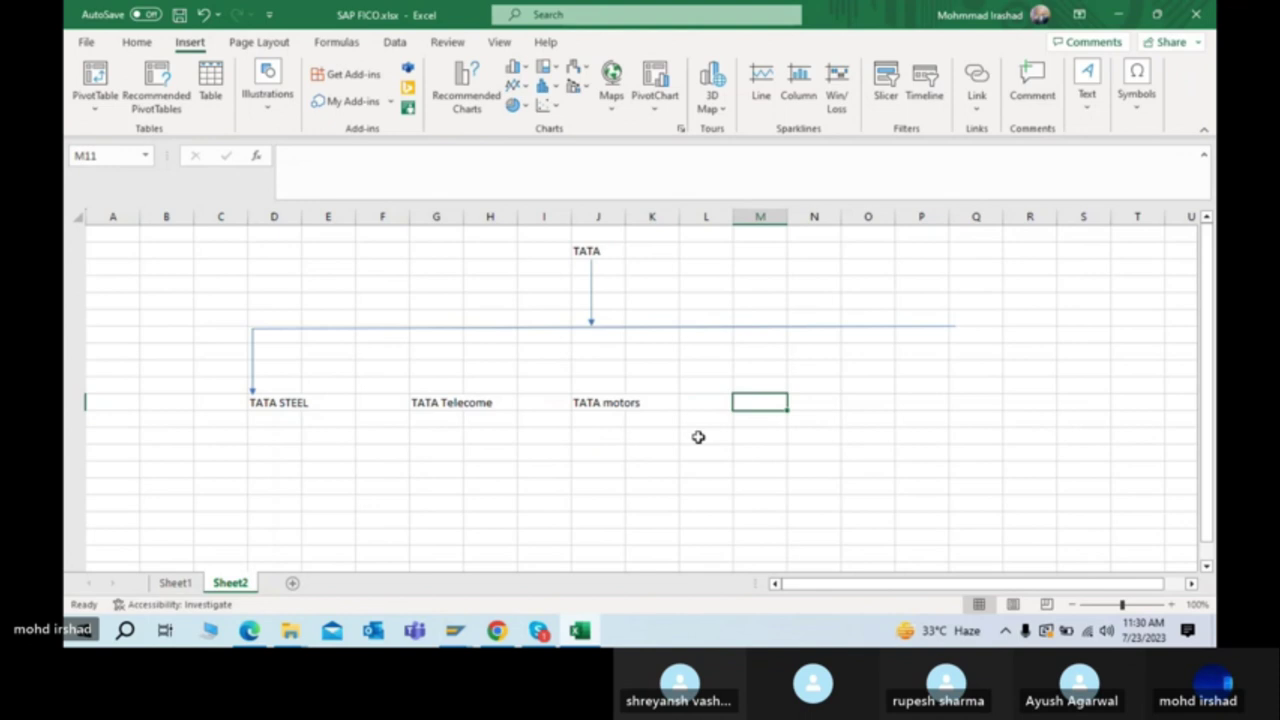
# Step: Enter TATA Power in M11, correcting the 'POPER' typo in the formula bar
pyautogui.write('TATA')
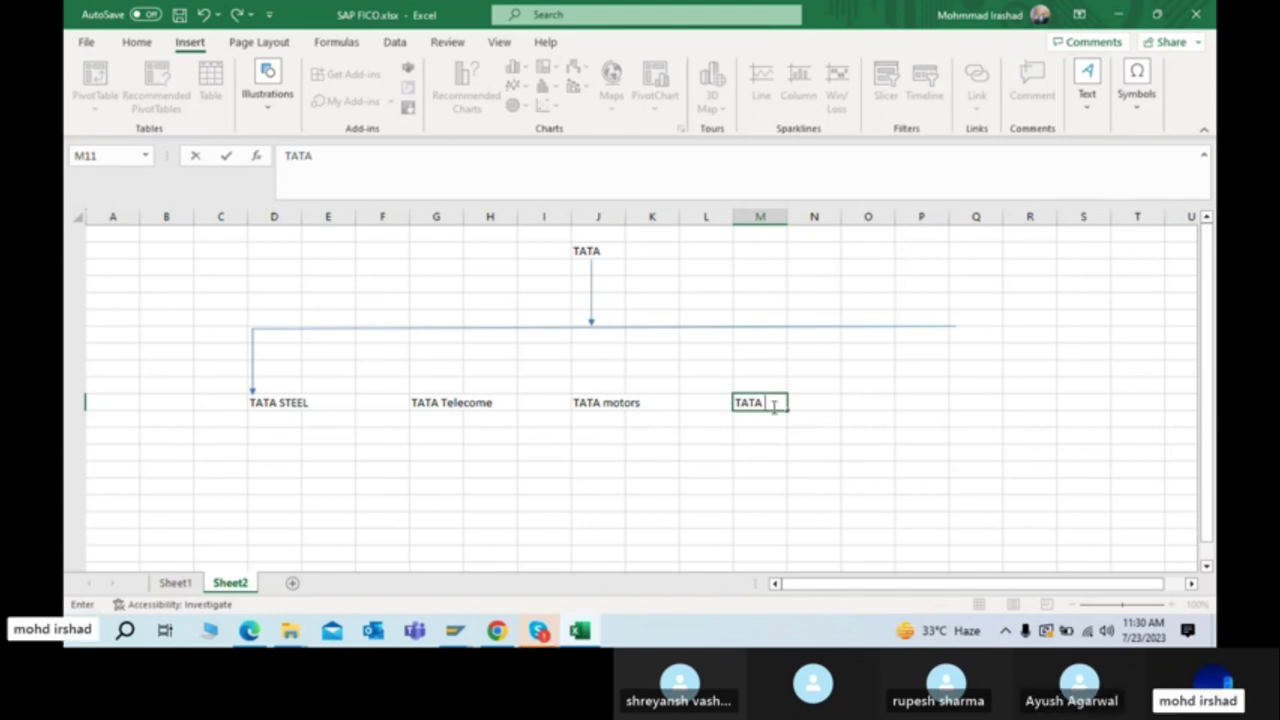
pyautogui.write('POPER')
pyautogui.press('Return')
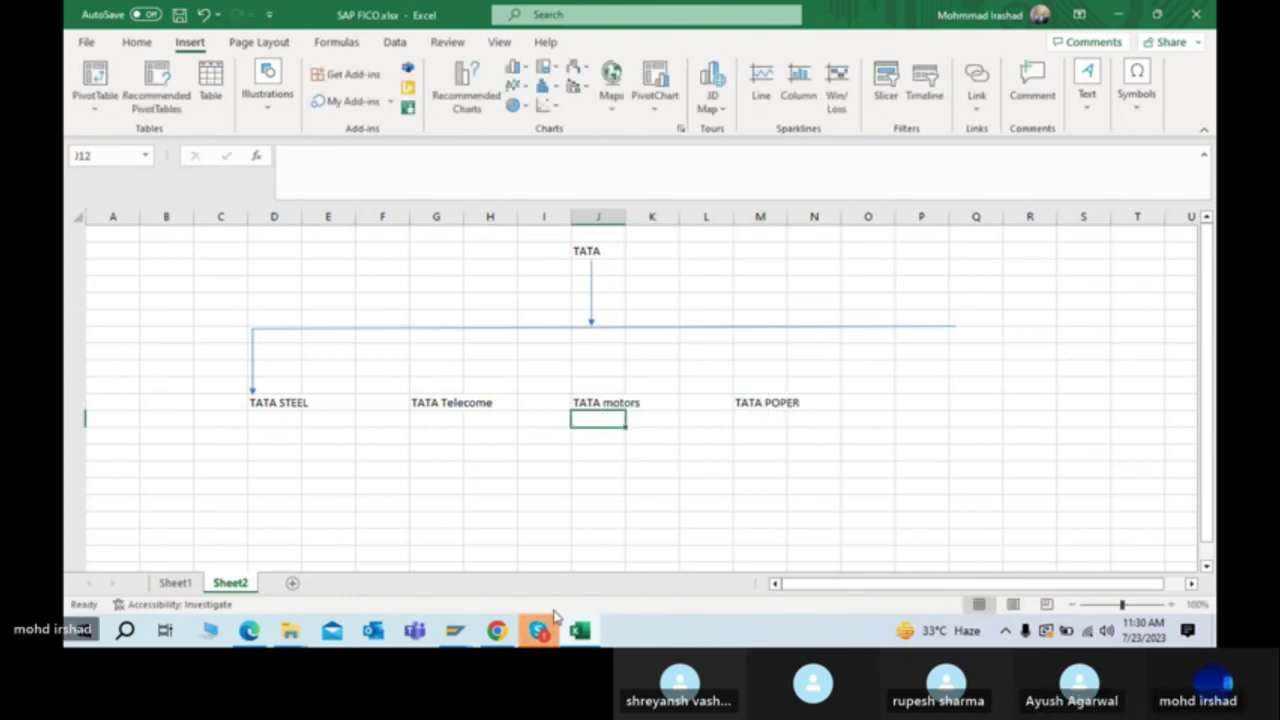
pyautogui.press('Up')
pyautogui.press('Right')
pyautogui.press('Right')
pyautogui.press('Right')
pyautogui.press('Right')
pyautogui.press('Left')
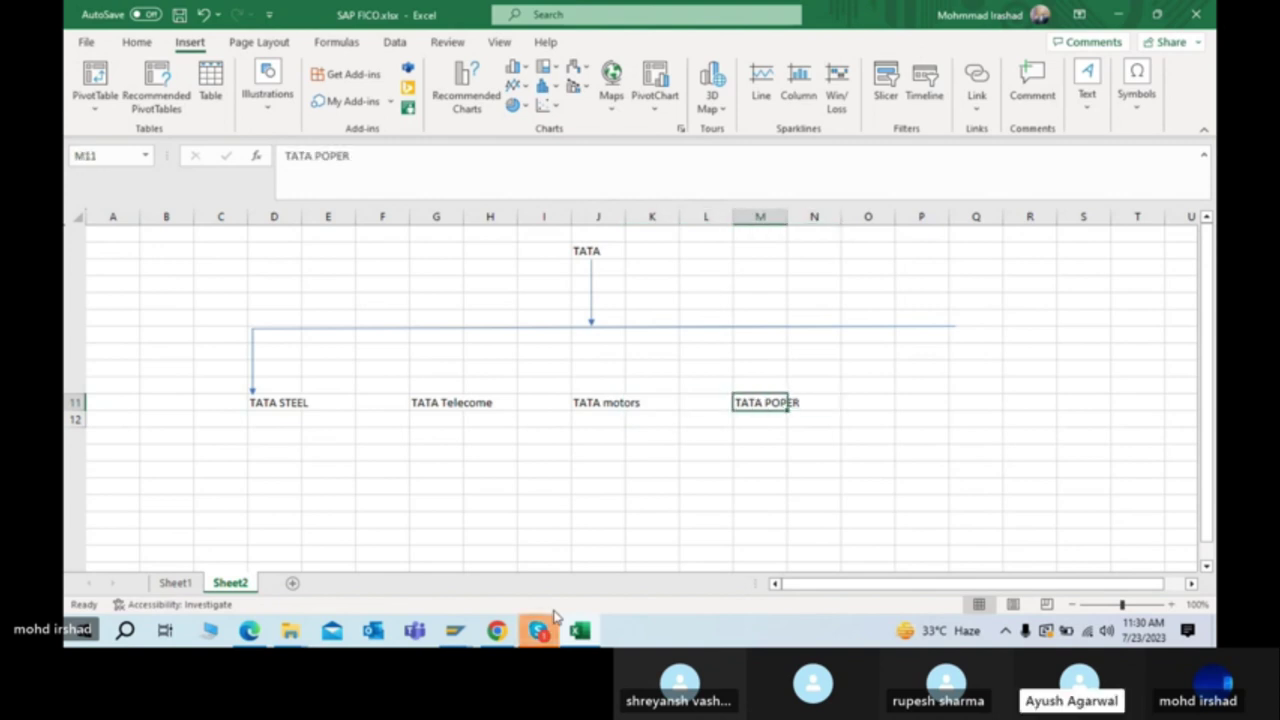
pyautogui.click(349, 156)
pyautogui.press('BackSpace')
pyautogui.press('BackSpace')
pyautogui.press('BackSpace')
pyautogui.press('BackSpace')
pyautogui.write('ower')
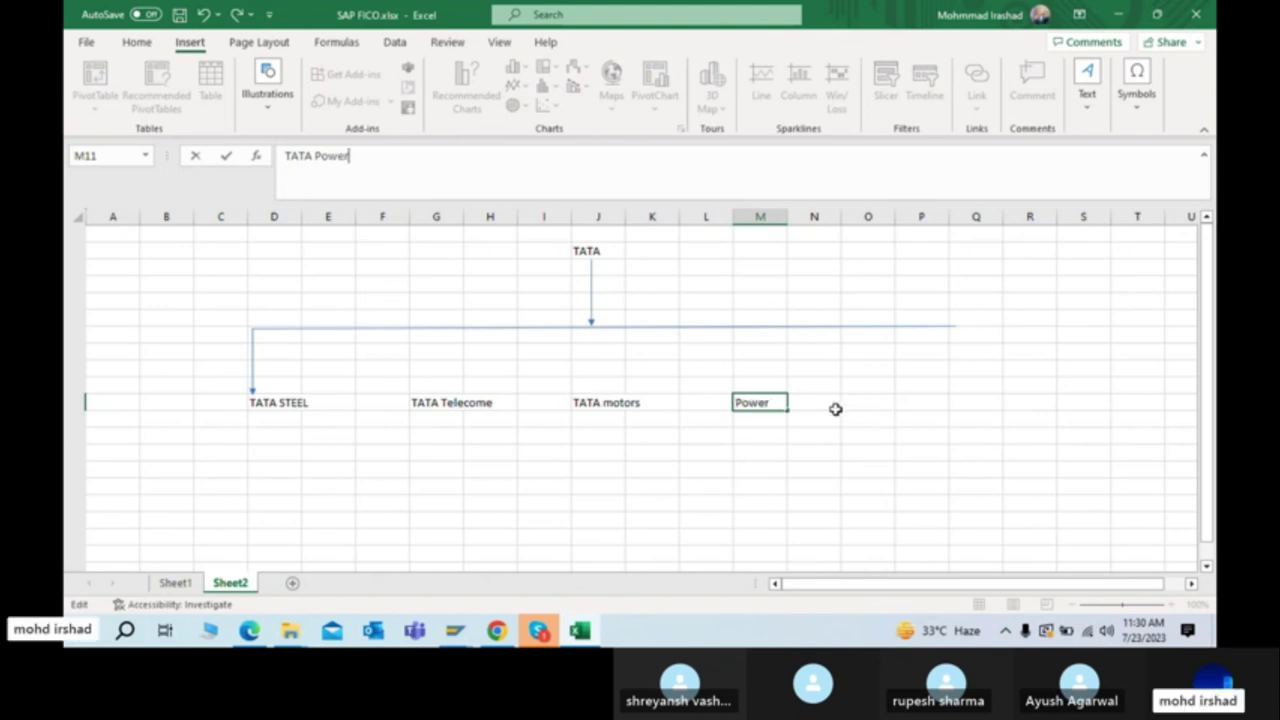
pyautogui.click(836, 409)
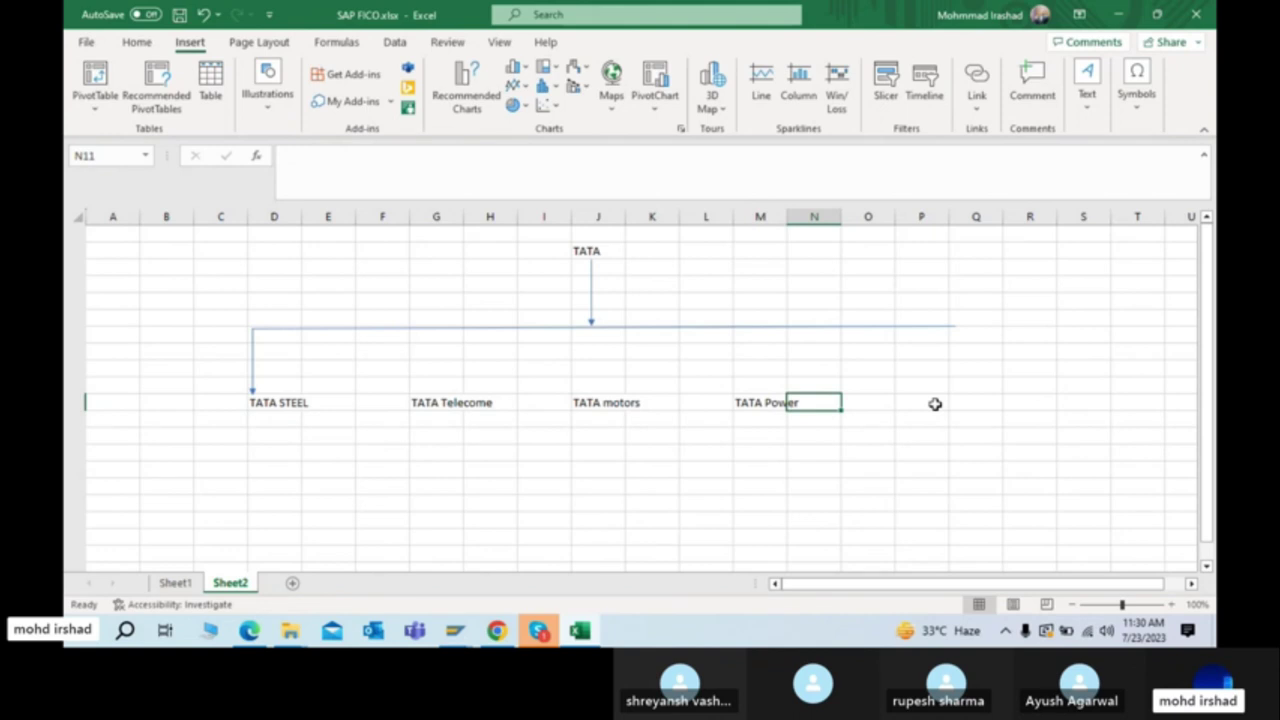
# Step: Enter TATA Chemical in P11, then reselect the TATA heading in J2
pyautogui.click(950, 400)
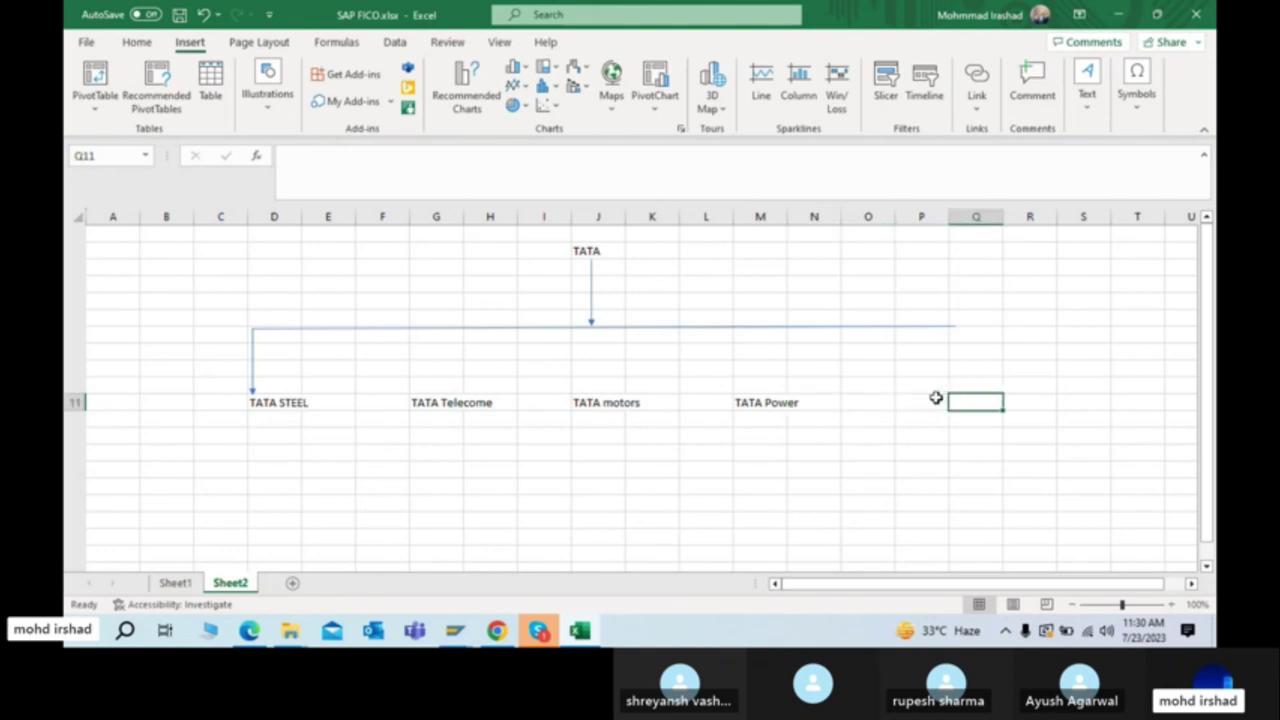
pyautogui.click(935, 398)
pyautogui.write('TATA')
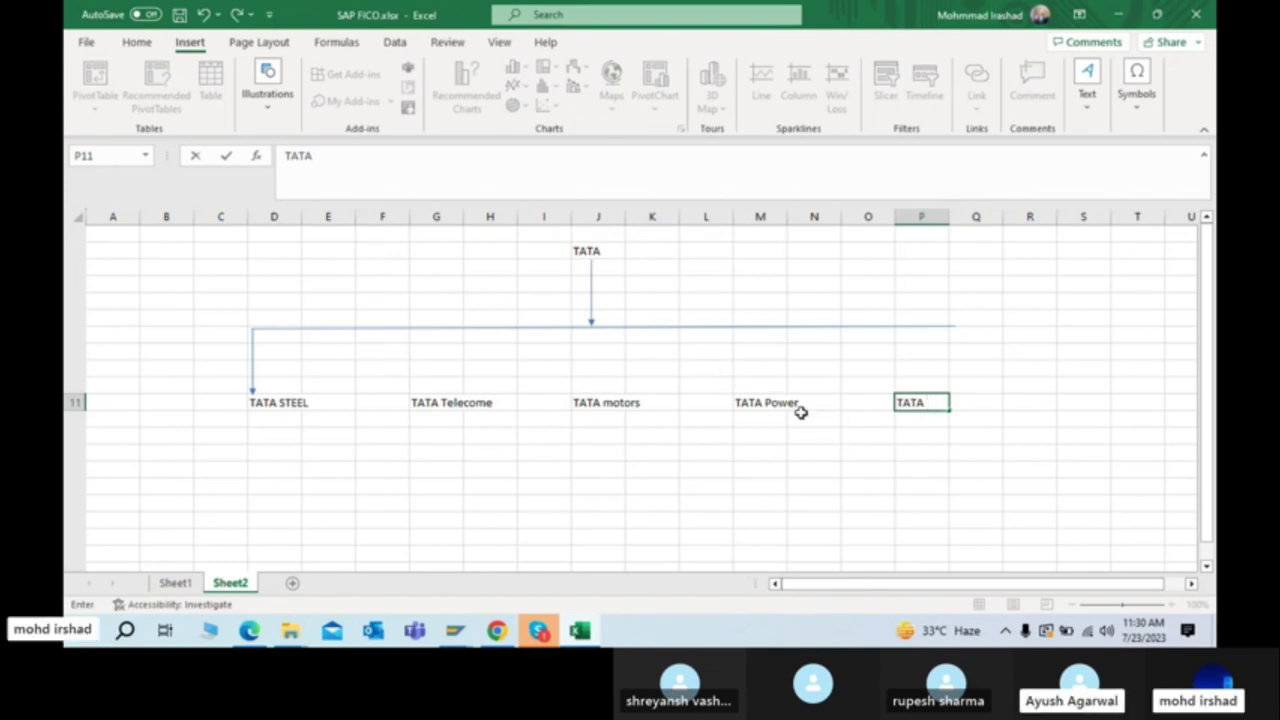
pyautogui.click(539, 630)
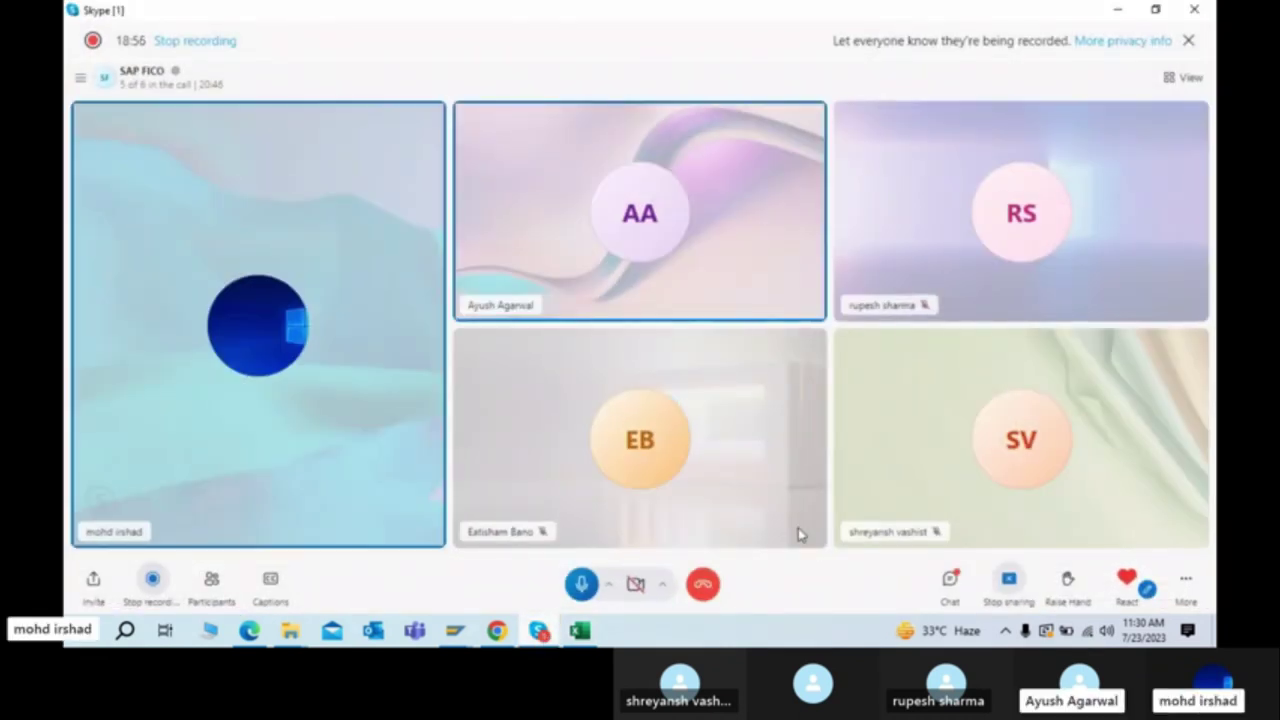
pyautogui.click(950, 580)
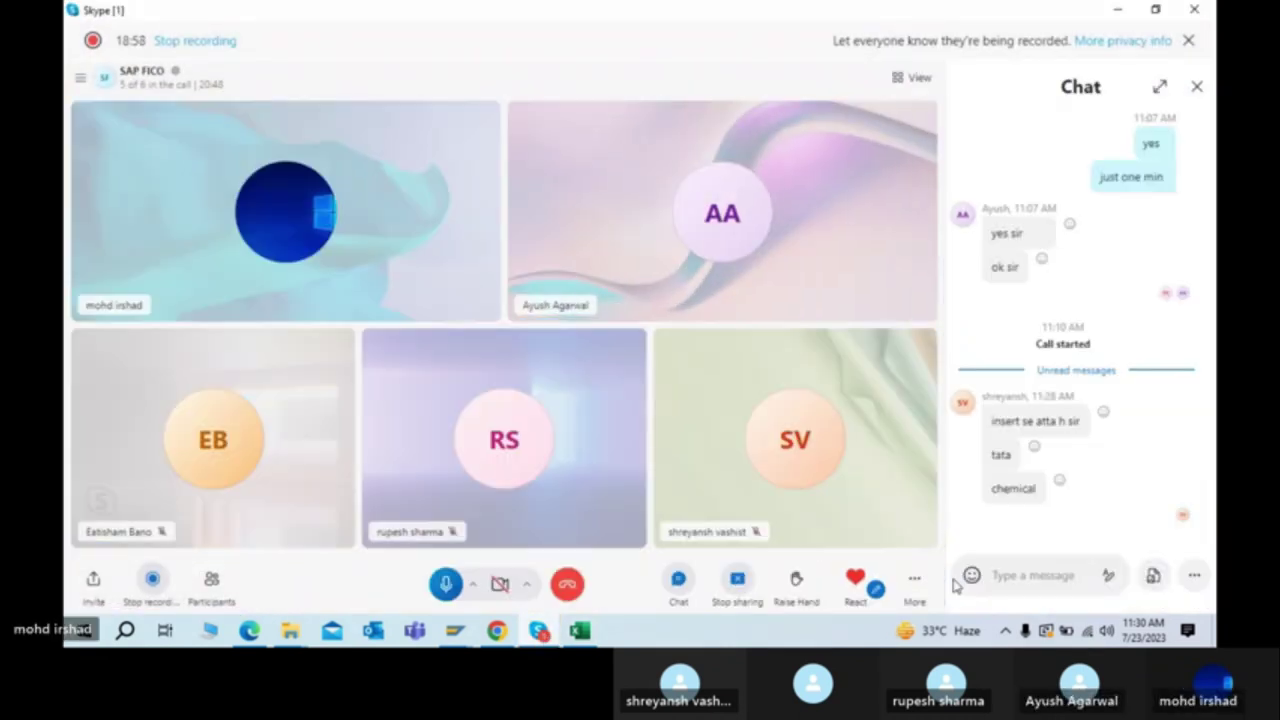
pyautogui.click(1119, 10)
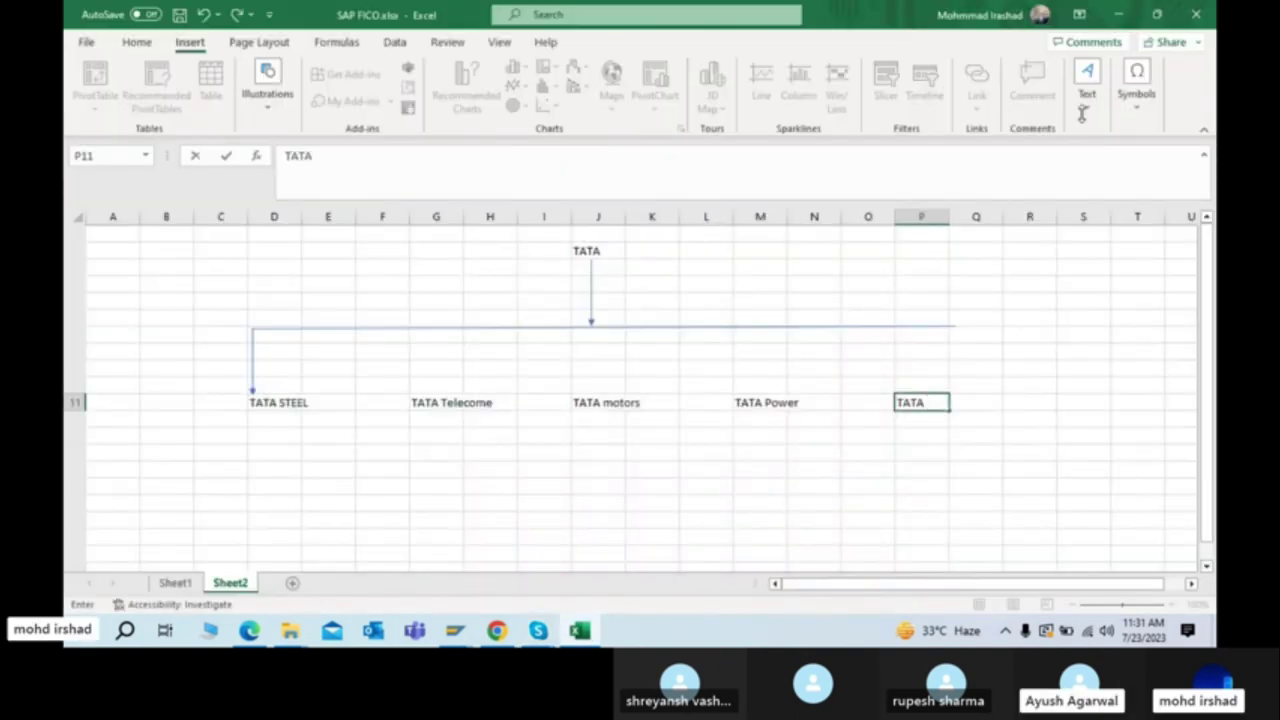
pyautogui.click(934, 403)
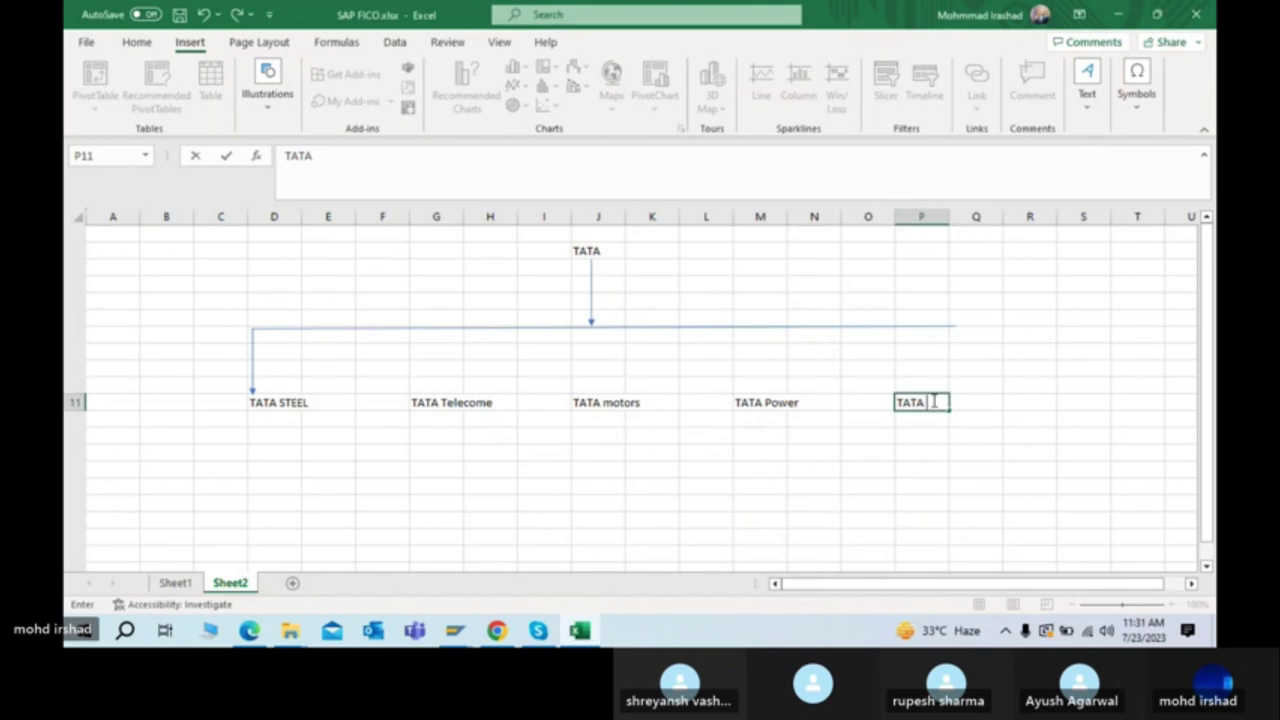
pyautogui.write('Chemica')
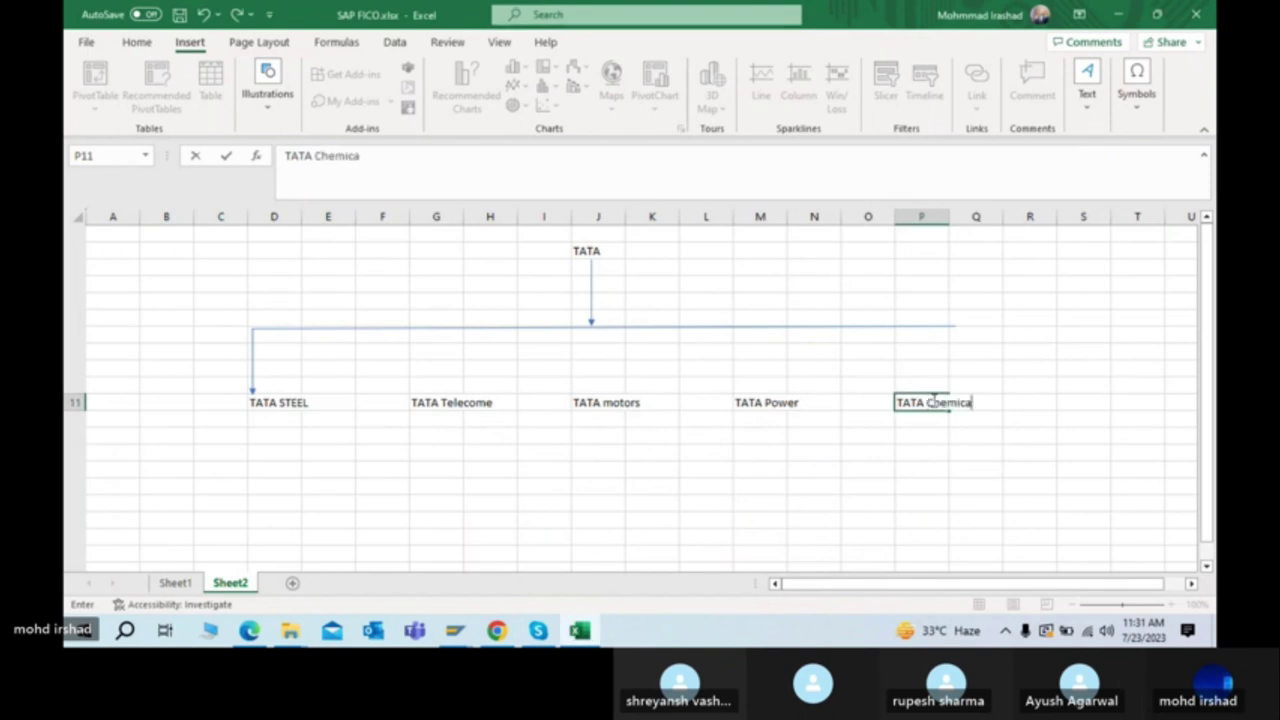
pyautogui.press('Return')
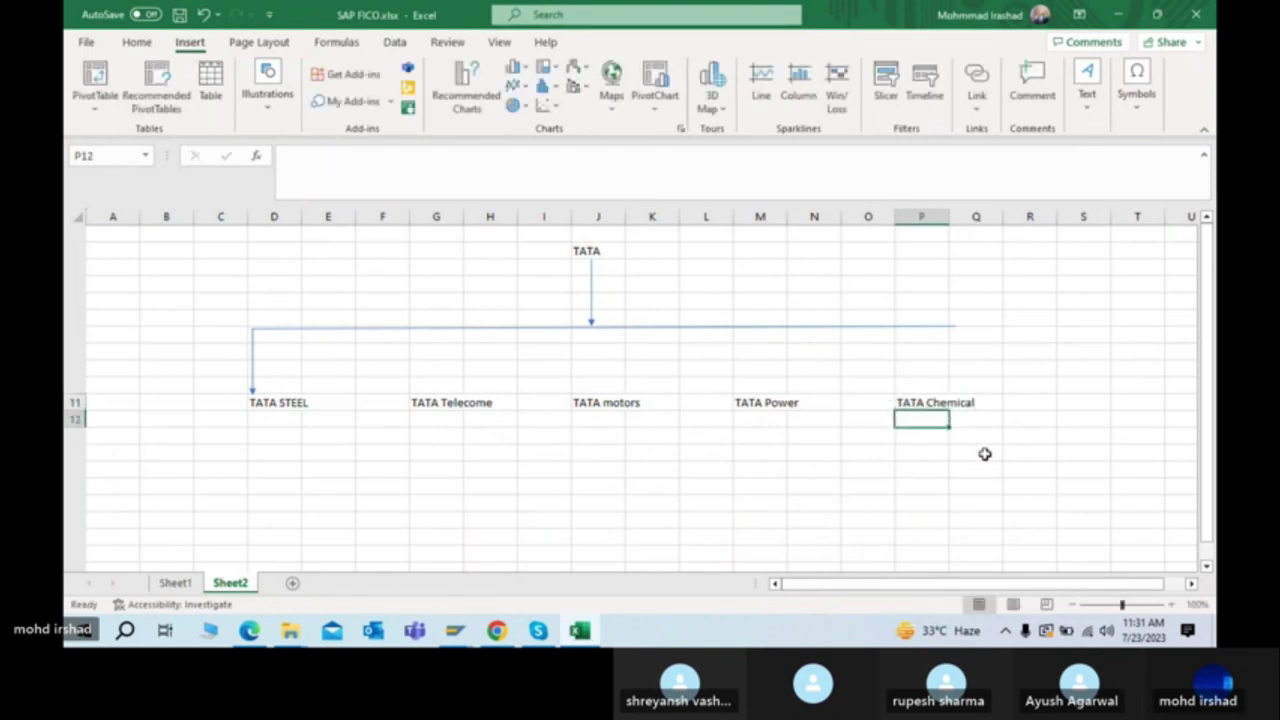
pyautogui.click(986, 454)
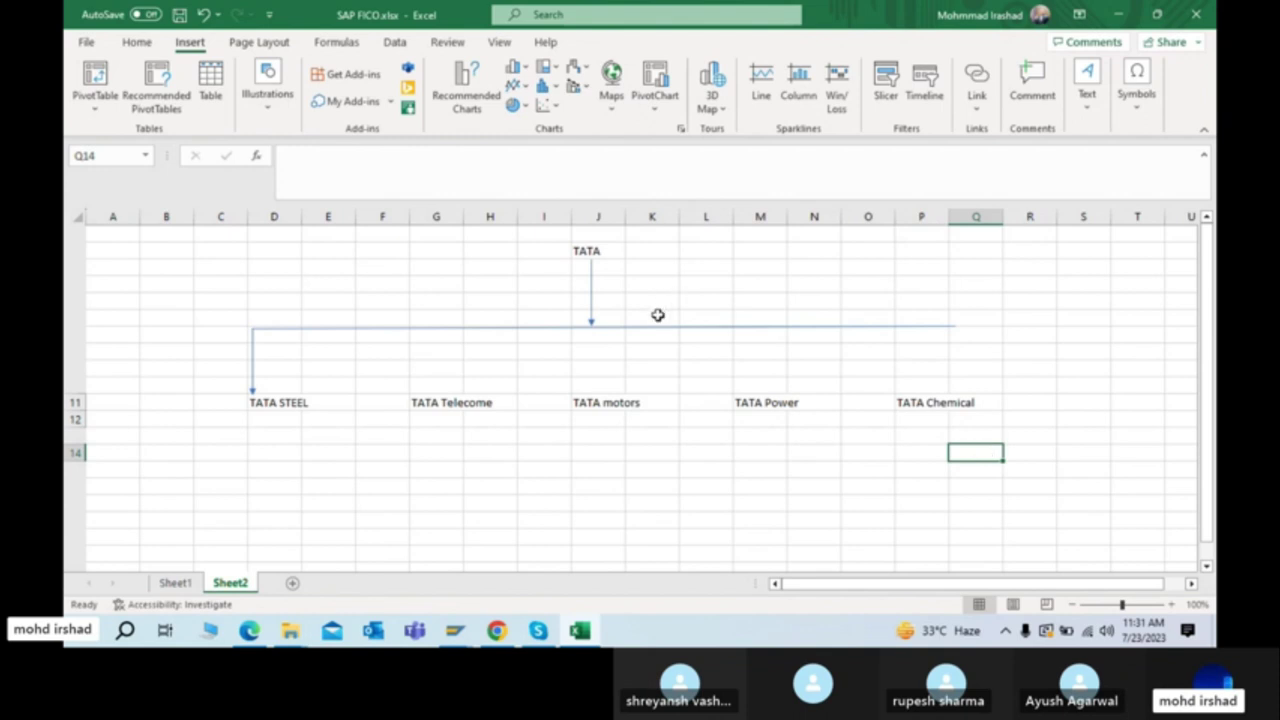
pyautogui.click(589, 251)
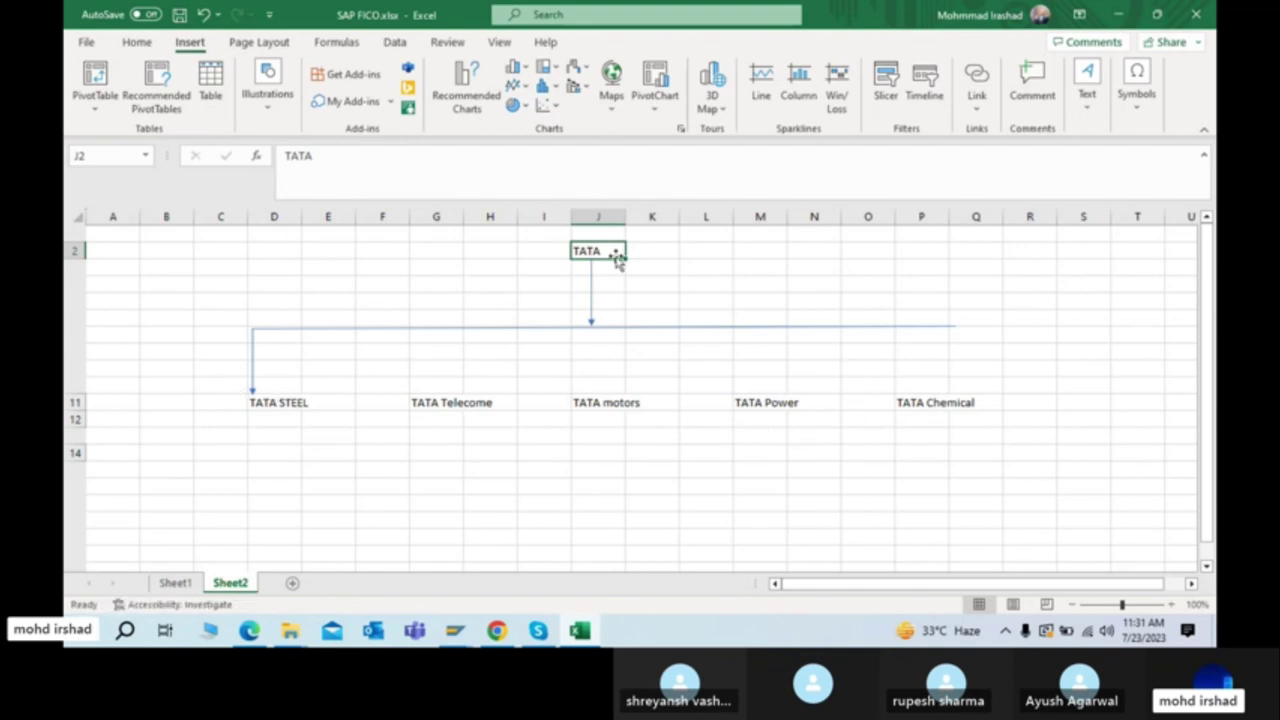
pyautogui.moveTo(618, 258); pyautogui.dragTo(590, 246)
# Step: Back in SAP, try TATA, tata1000 and 123456 as the Company code
pyautogui.hotkey('alt', 'Tab')
pyautogui.hotkey('alt', 'Tab')
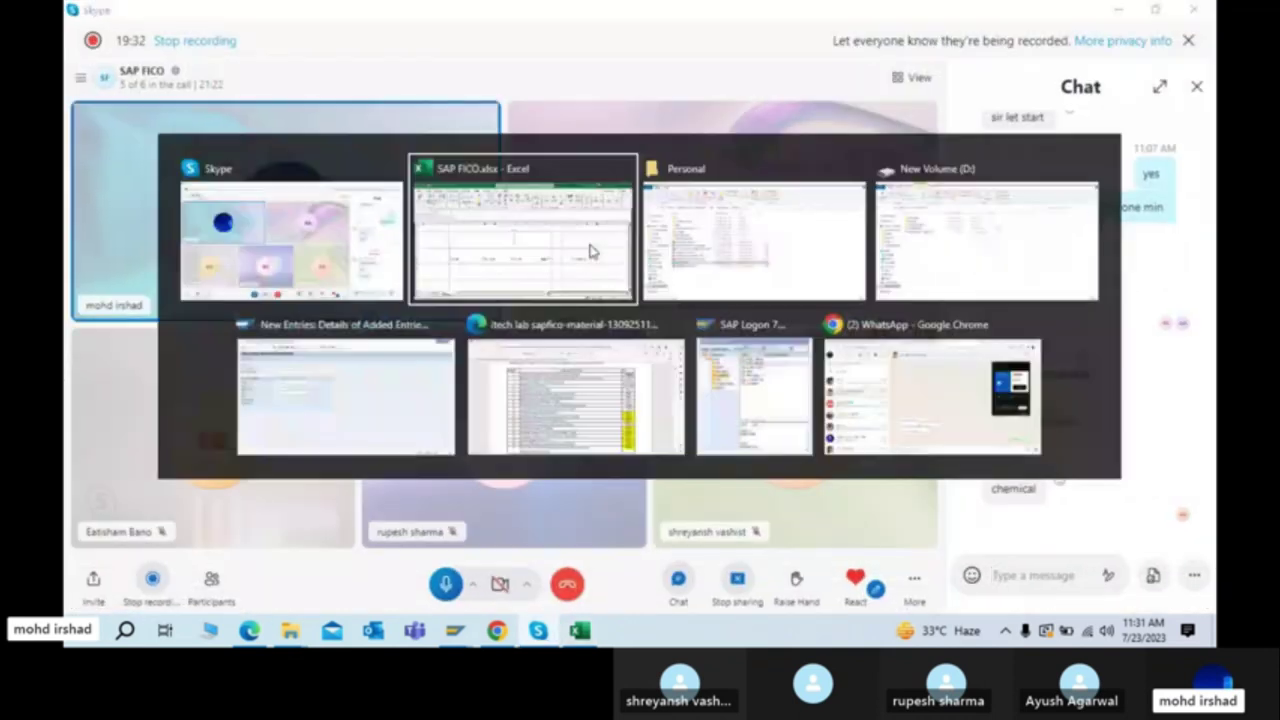
pyautogui.press('Tab')
pyautogui.press('Tab')
pyautogui.press('Tab')
pyautogui.press('Tab')
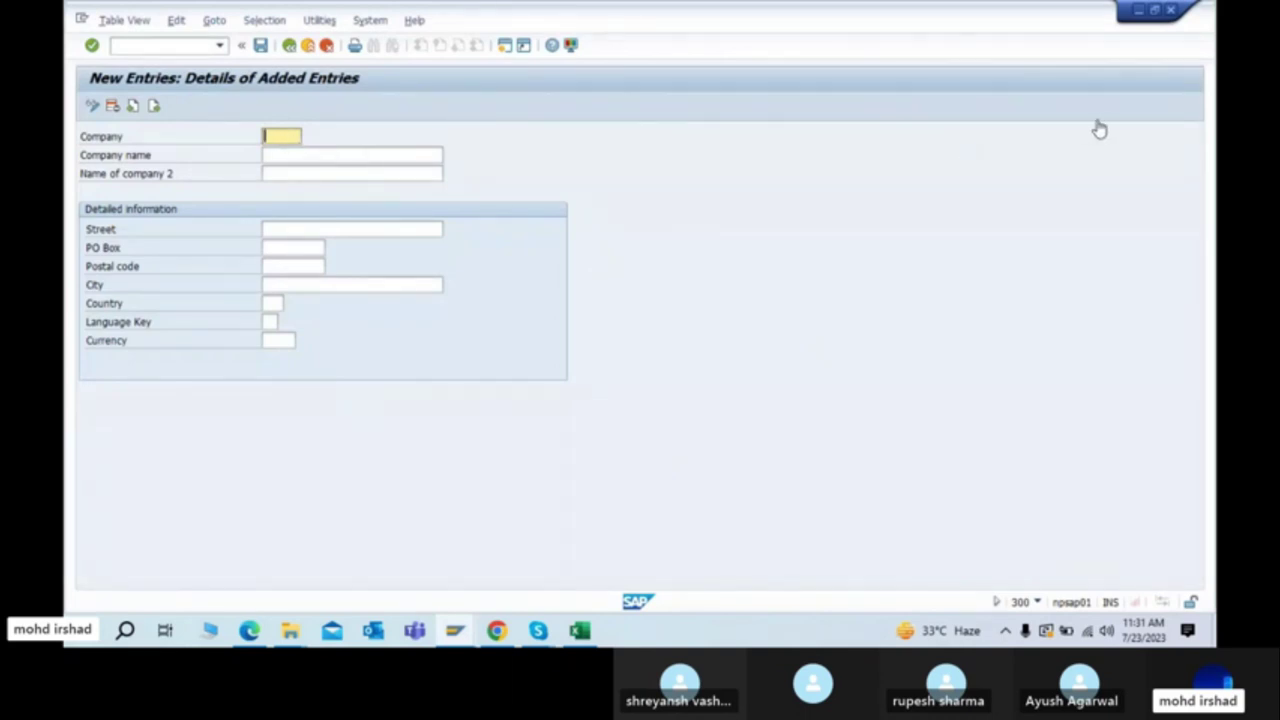
pyautogui.hotkey('alt', 'Tab')
pyautogui.click(275, 138)
pyautogui.write('TATA')
pyautogui.press('BackSpace')
pyautogui.press('BackSpace')
pyautogui.press('BackSpace')
pyautogui.press('BackSpace')
pyautogui.write('tata1000')
pyautogui.press('BackSpace')
pyautogui.press('BackSpace')
pyautogui.press('BackSpace')
pyautogui.press('BackSpace')
pyautogui.write('123456')
pyautogui.press('BackSpace')
pyautogui.press('BackSpace')
pyautogui.press('BackSpace')
pyautogui.press('BackSpace')
pyautogui.press('BackSpace')
pyautogui.press('BackSpace')
pyautogui.write('TATA')
pyautogui.press('BackSpace')
pyautogui.press('BackSpace')
pyautogui.press('BackSpace')
pyautogui.press('BackSpace')
# Step: Cancel the unfinished company entry, confirming Yes to discard it
pyautogui.click(289, 45)
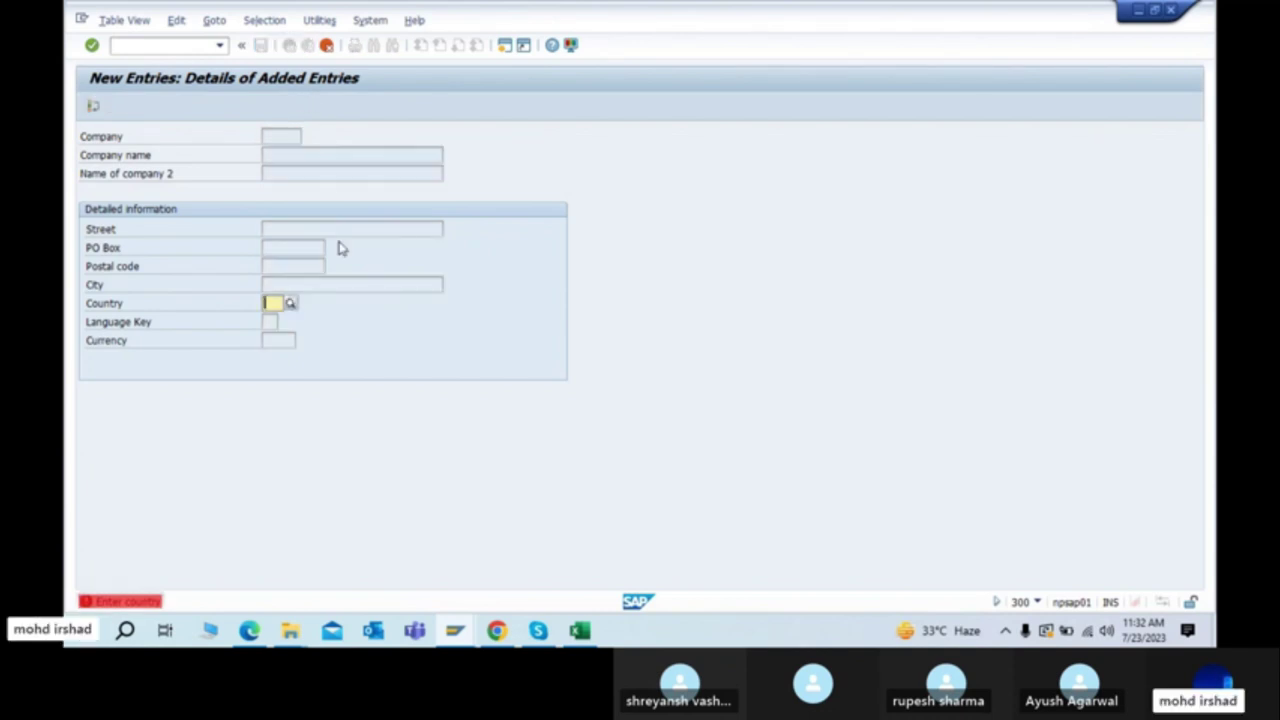
pyautogui.click(326, 45)
pyautogui.click(291, 312)
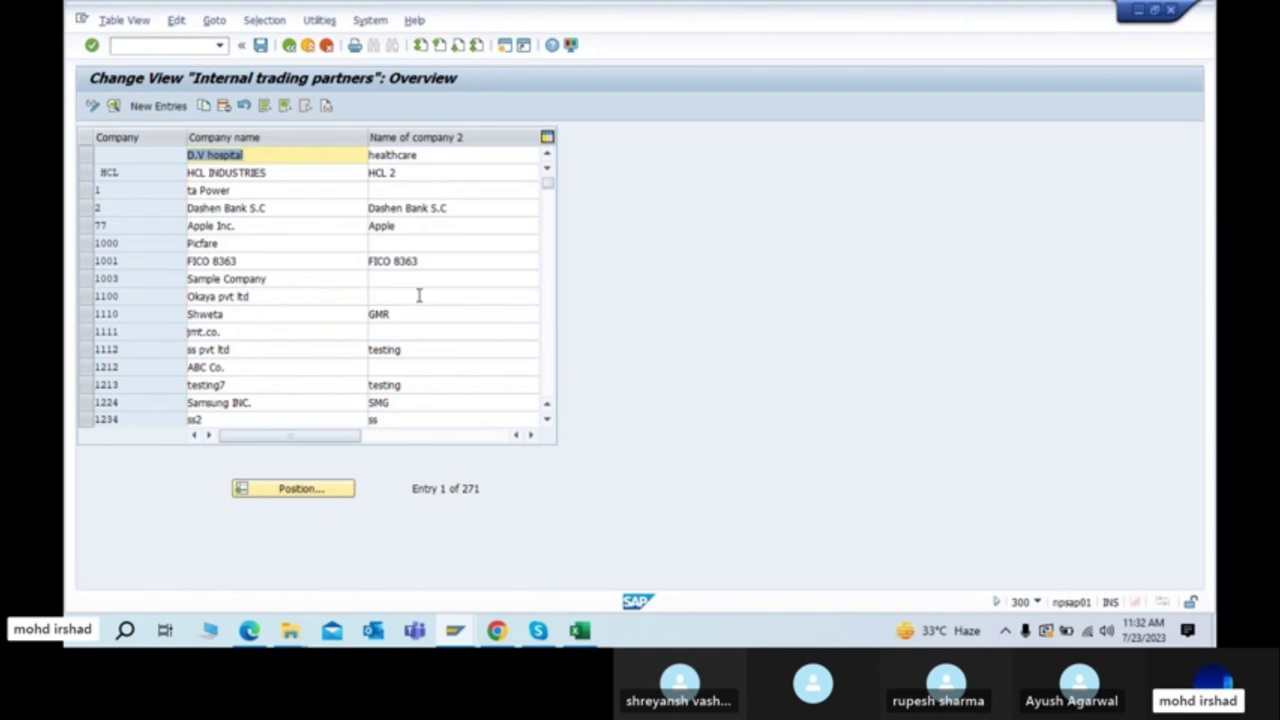
# Step: Page through the company list and briefly select the HCL INDUSTRIES row
pyautogui.click(548, 387)
pyautogui.click(548, 387)
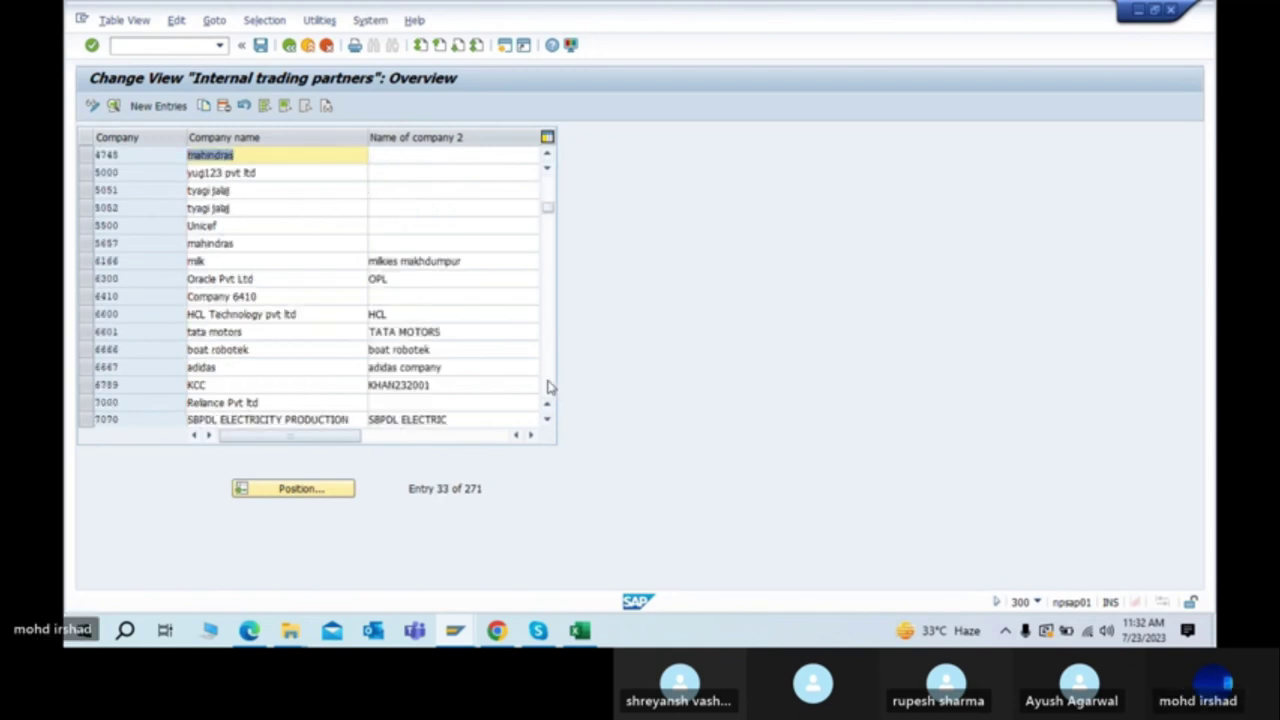
pyautogui.click(548, 387)
pyautogui.click(548, 387)
pyautogui.click(548, 387)
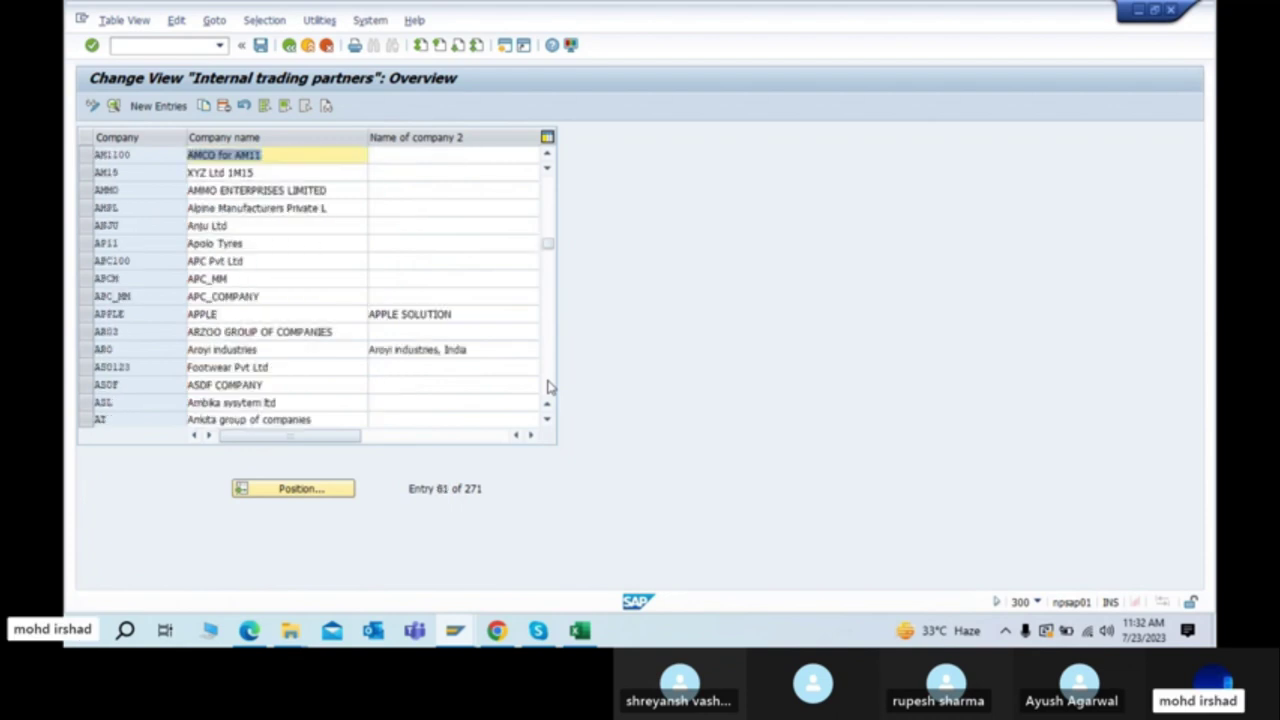
pyautogui.click(548, 387)
pyautogui.click(548, 387)
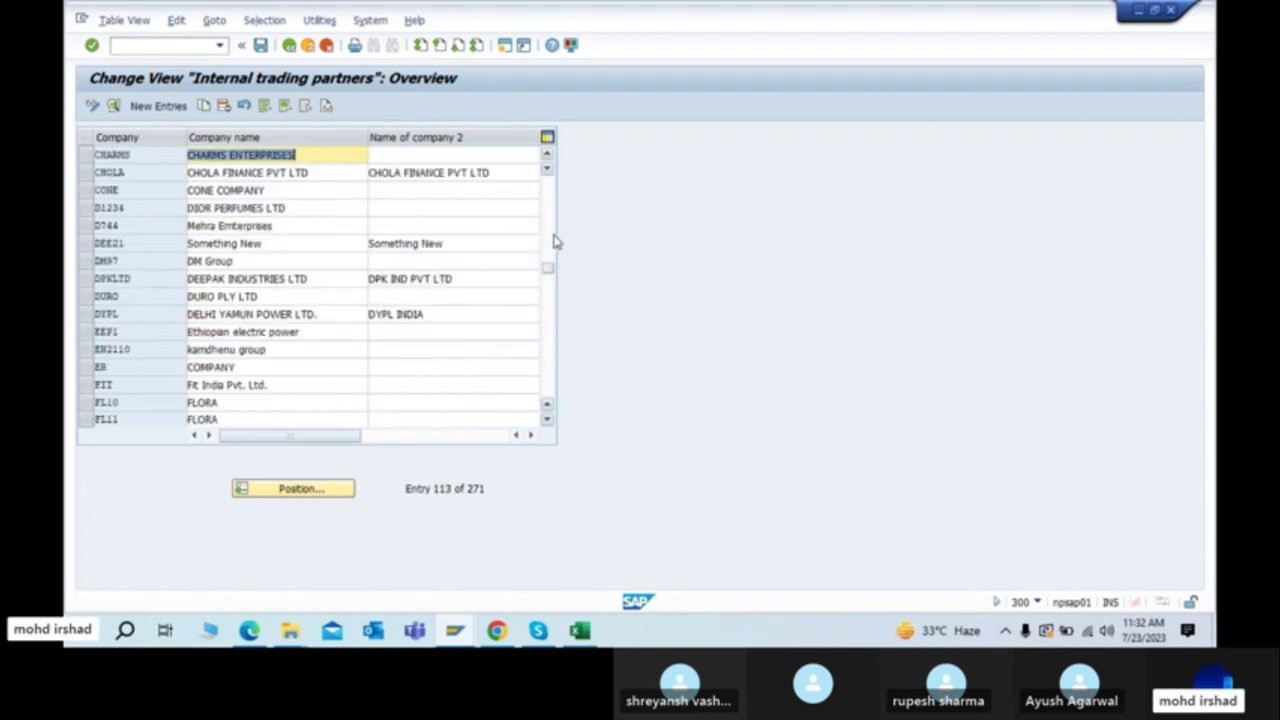
pyautogui.click(548, 202)
pyautogui.click(548, 200)
pyautogui.click(548, 198)
pyautogui.click(548, 197)
pyautogui.click(548, 197)
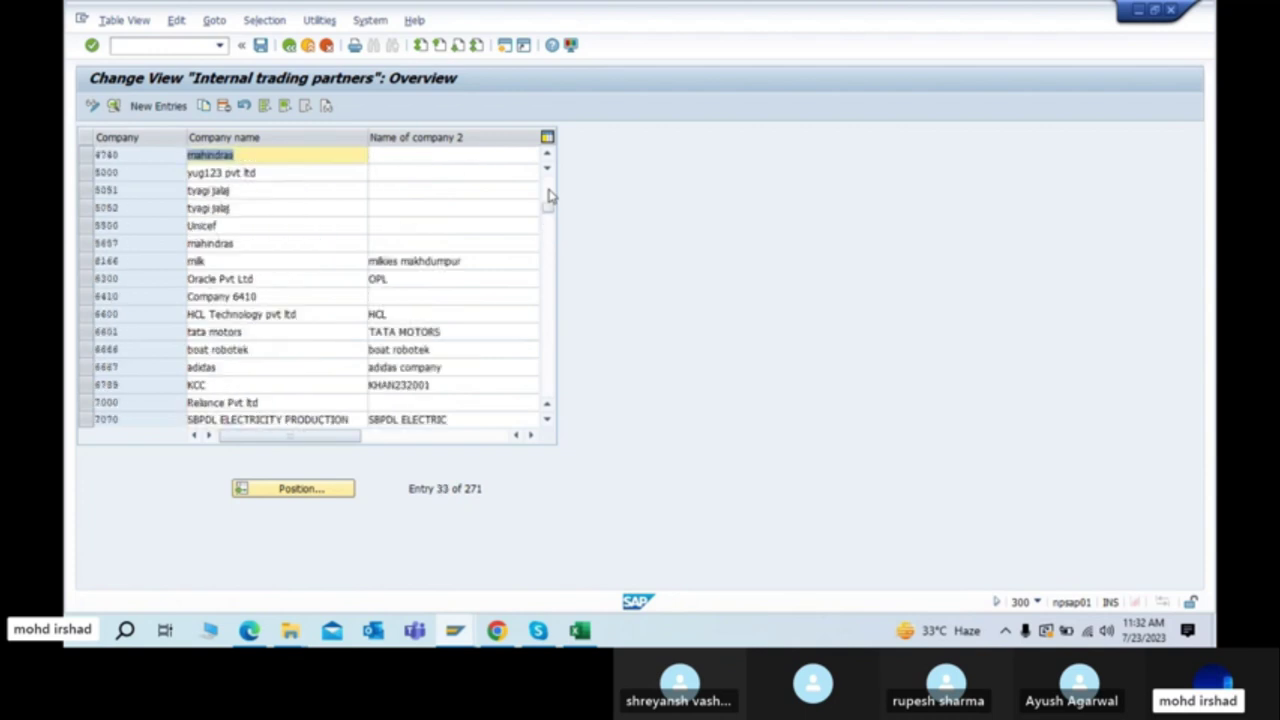
pyautogui.click(548, 197)
pyautogui.click(548, 197)
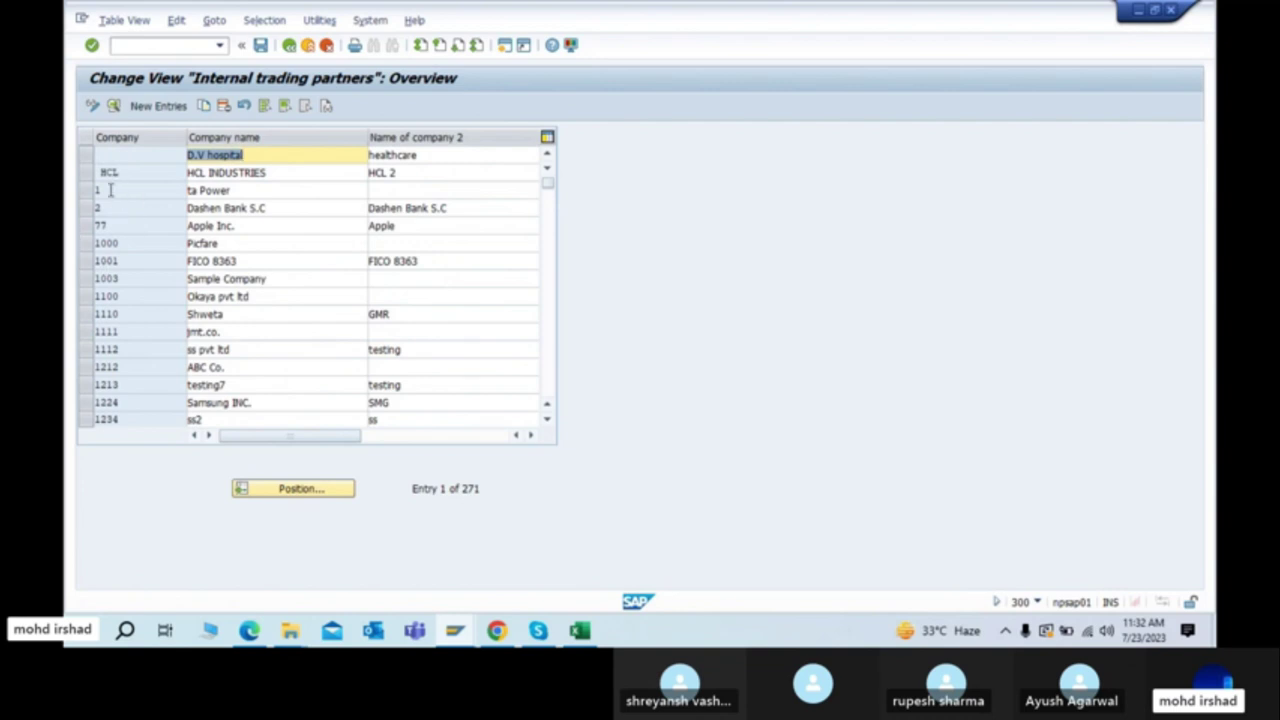
pyautogui.click(84, 175)
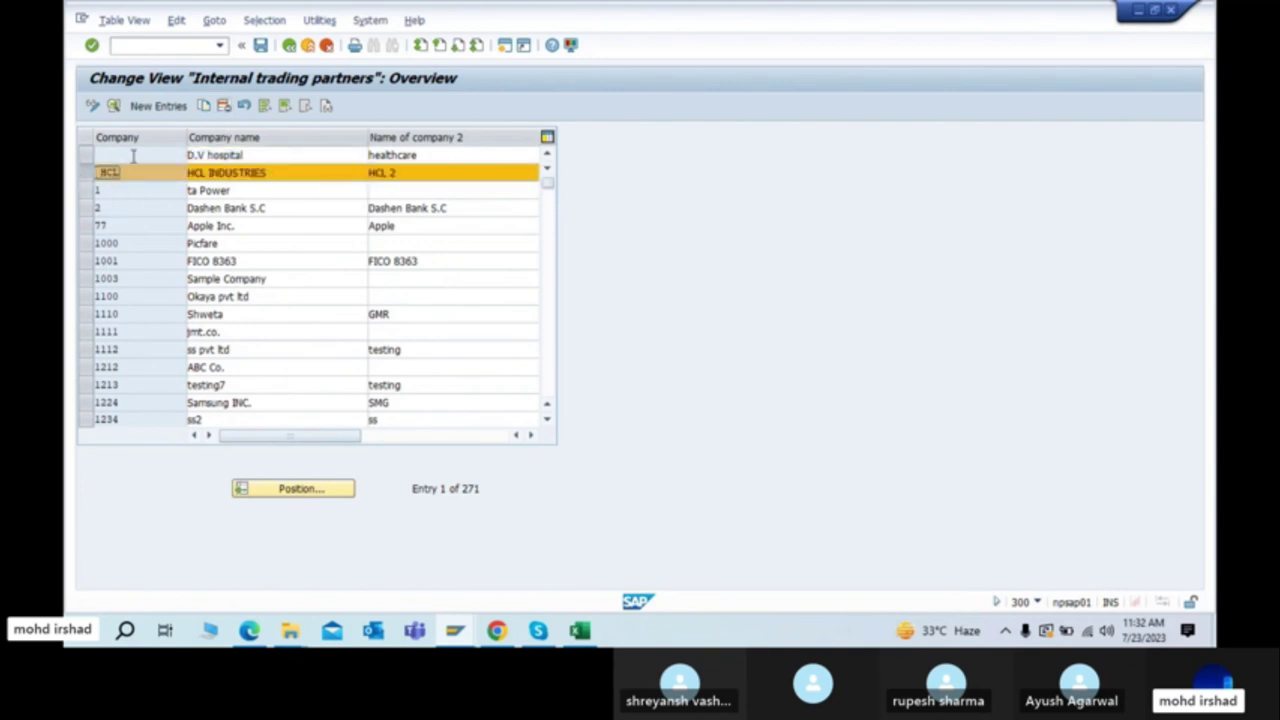
pyautogui.click(84, 175)
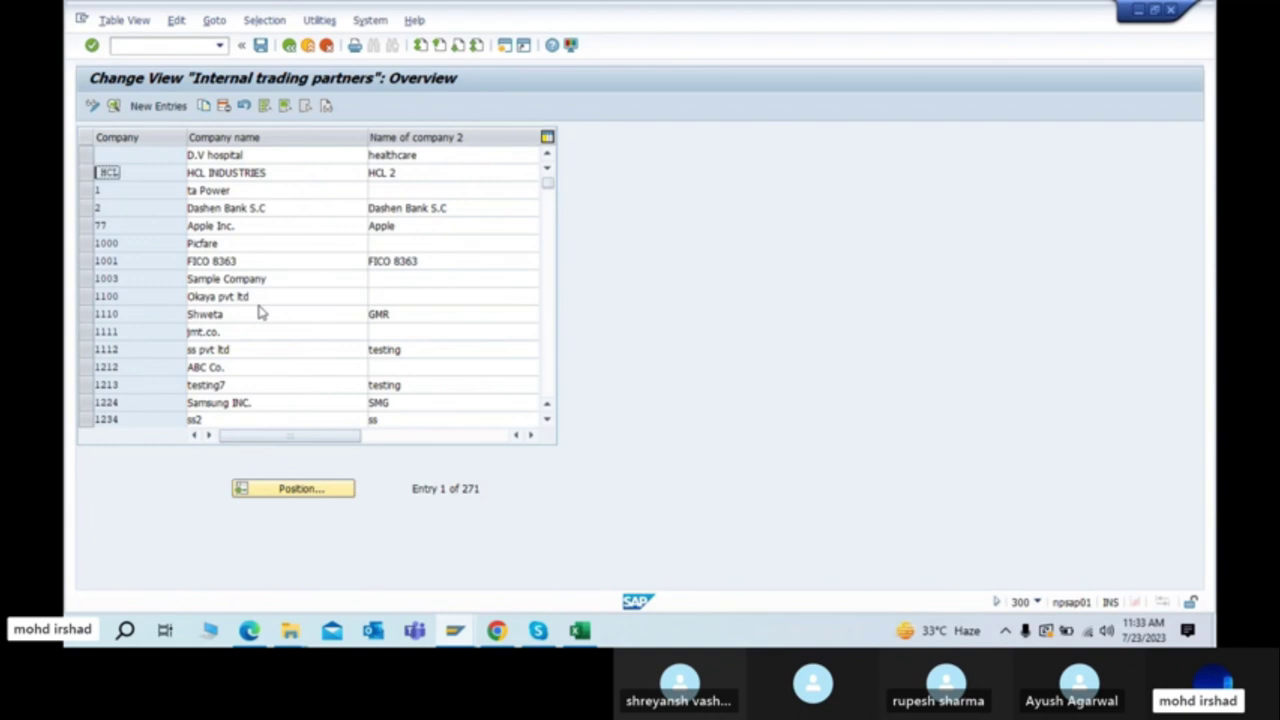
# Step: Create a new company entry: Company 8800, name TATA, second name TCS
pyautogui.click(155, 105)
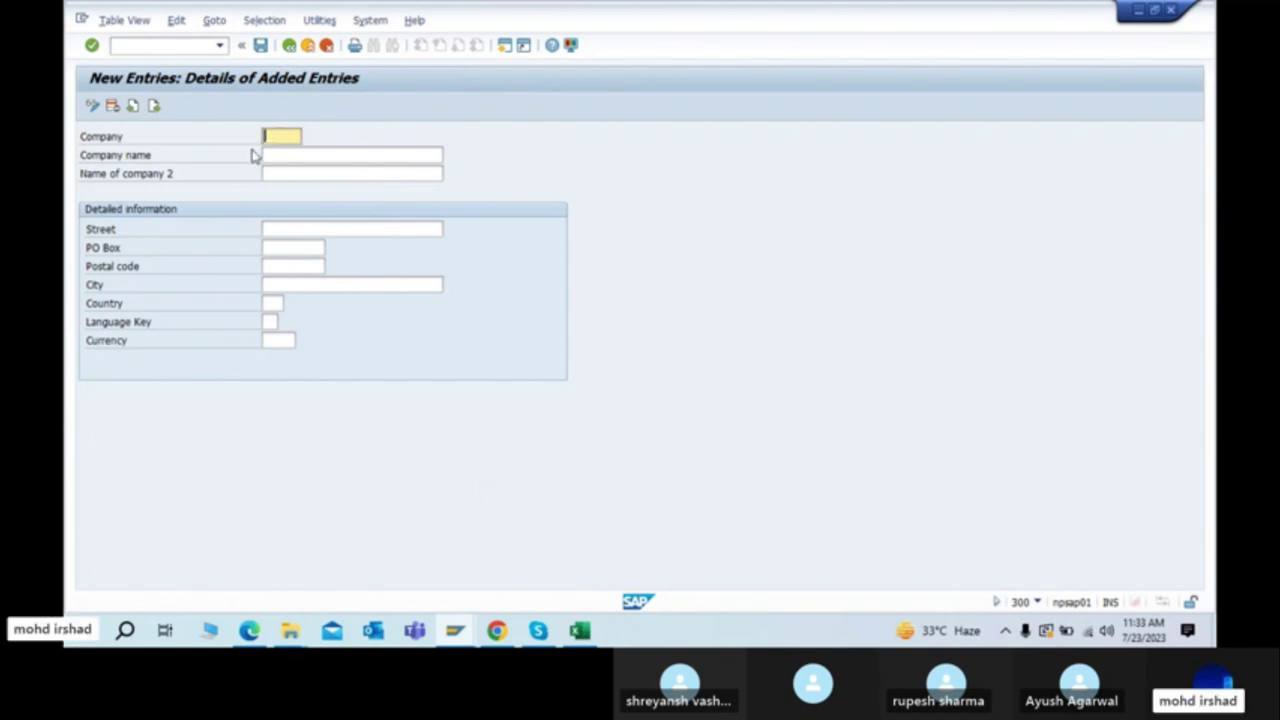
pyautogui.write('8800')
pyautogui.click(316, 155)
pyautogui.write('TATA')
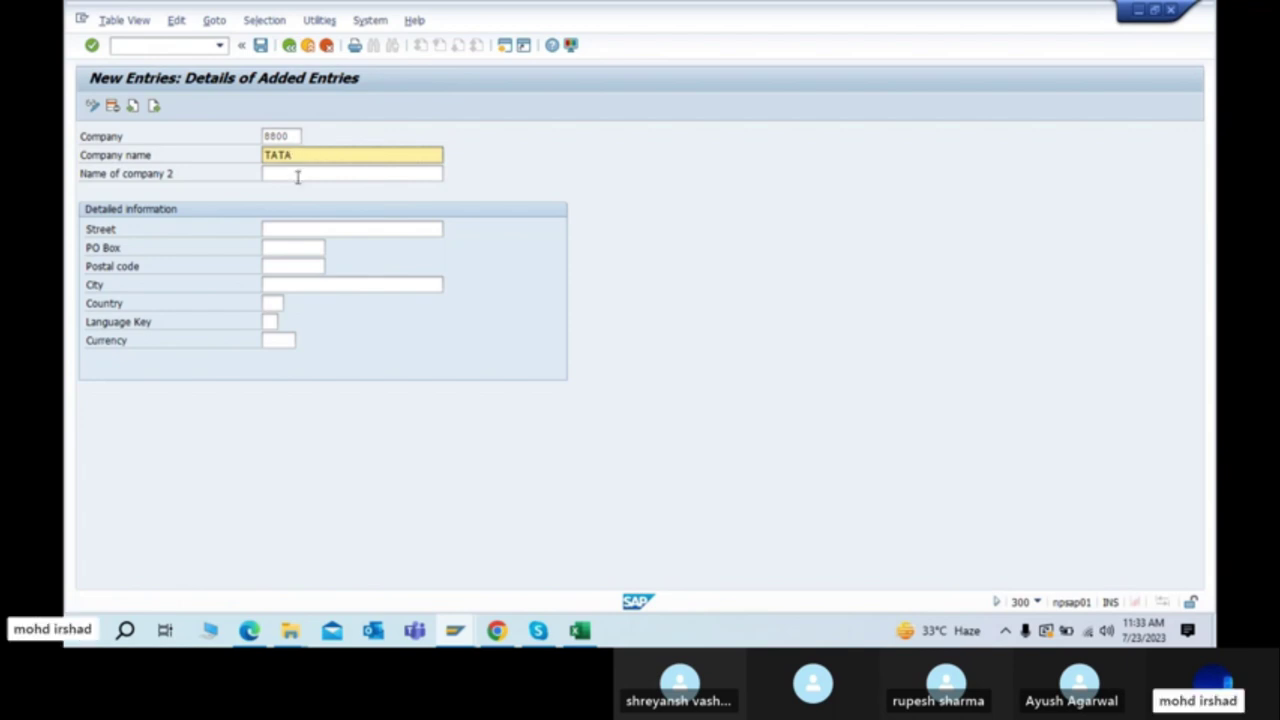
pyautogui.click(297, 177)
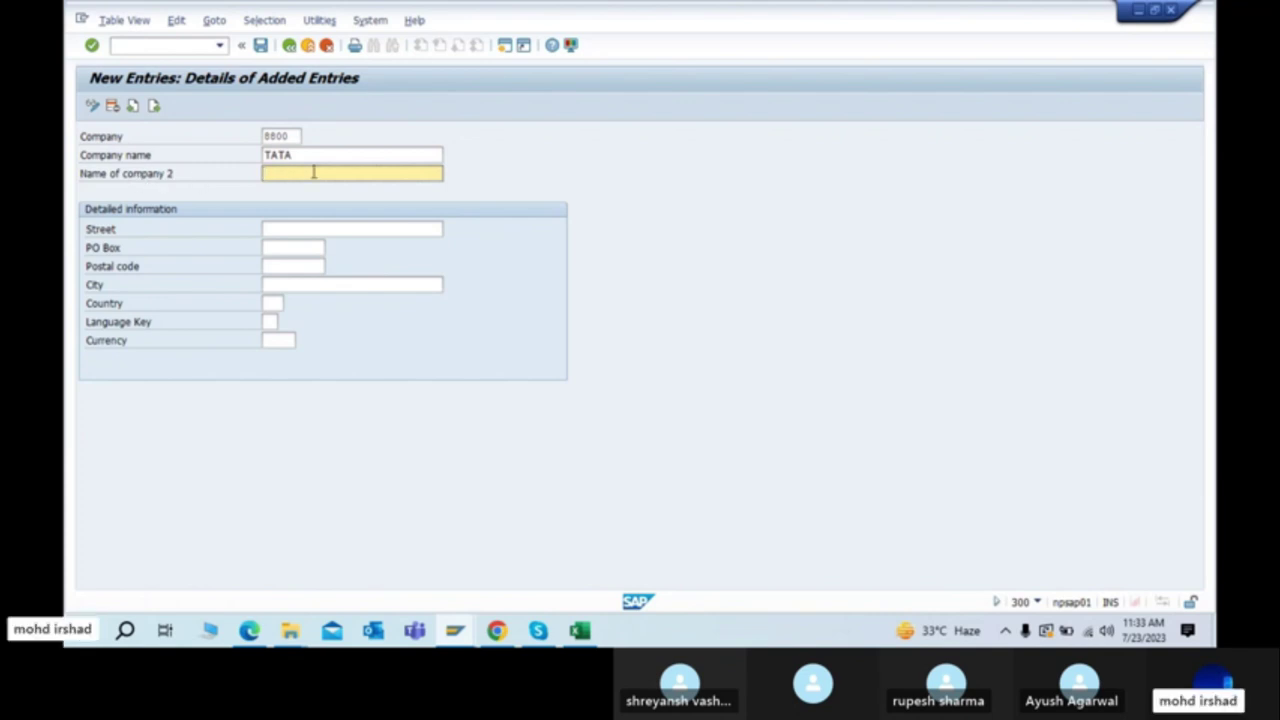
pyautogui.click(325, 157)
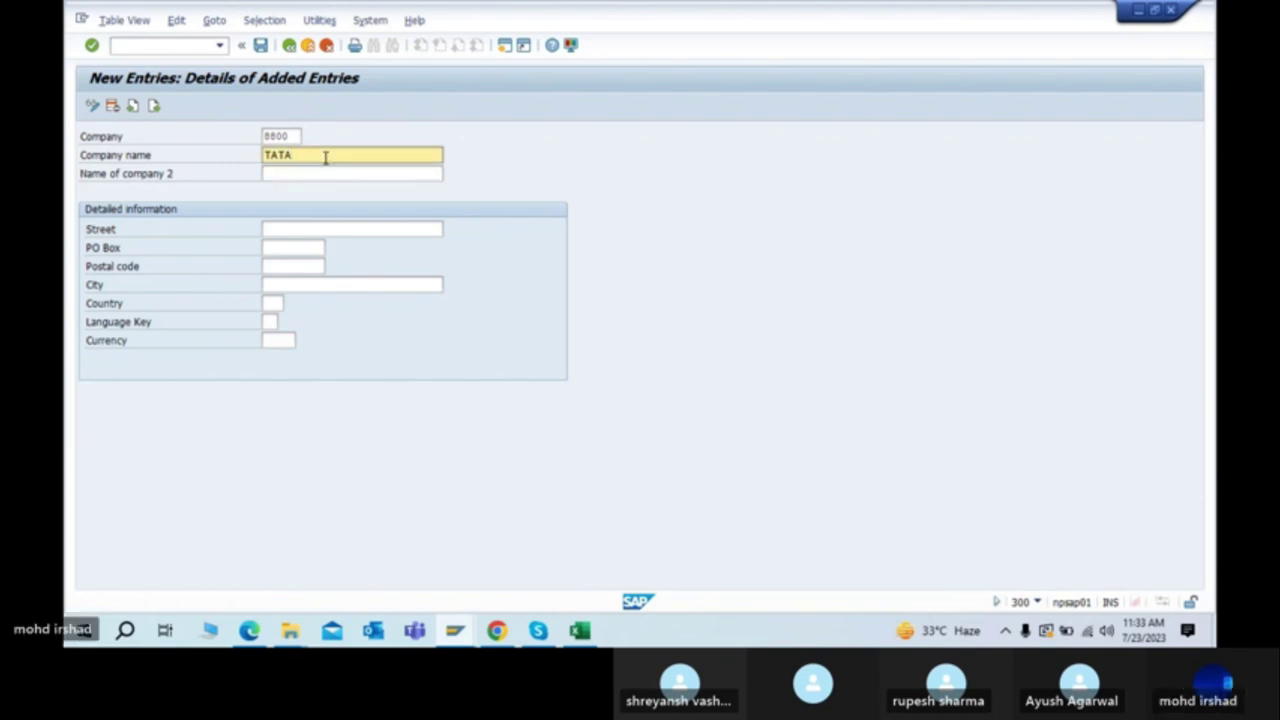
pyautogui.click(299, 168)
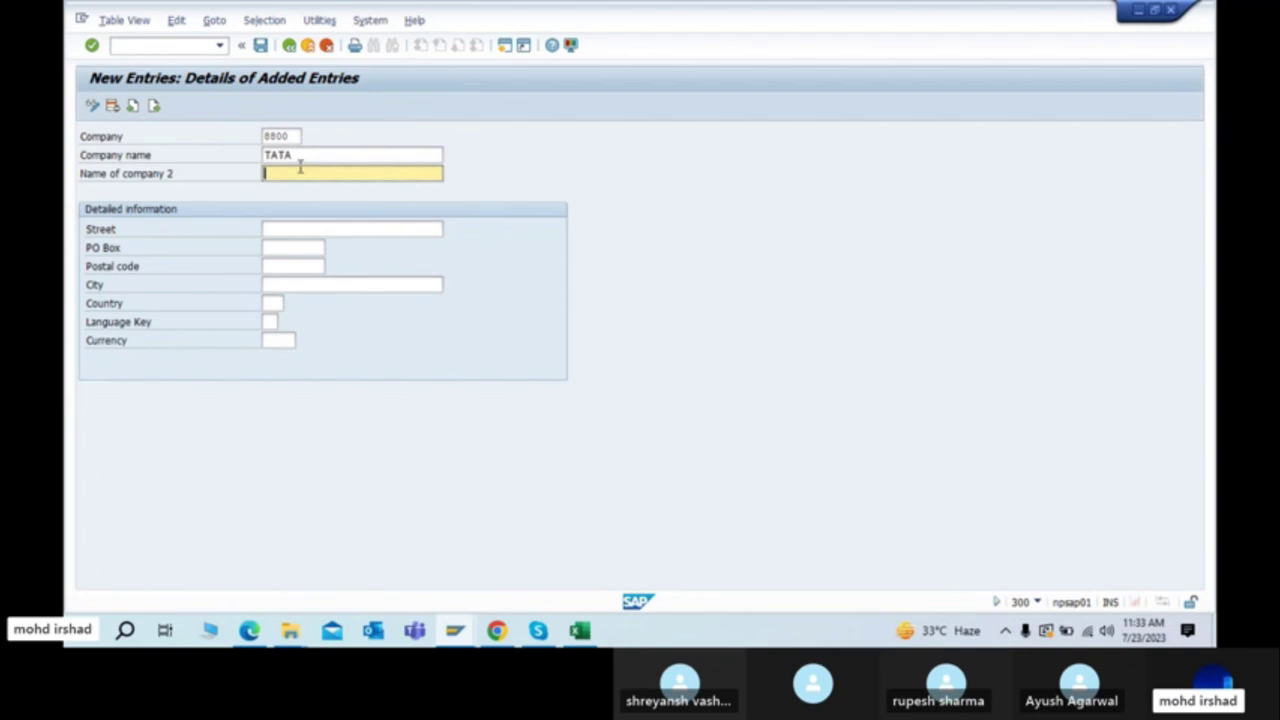
pyautogui.write('TCS')
pyautogui.click(300, 229)
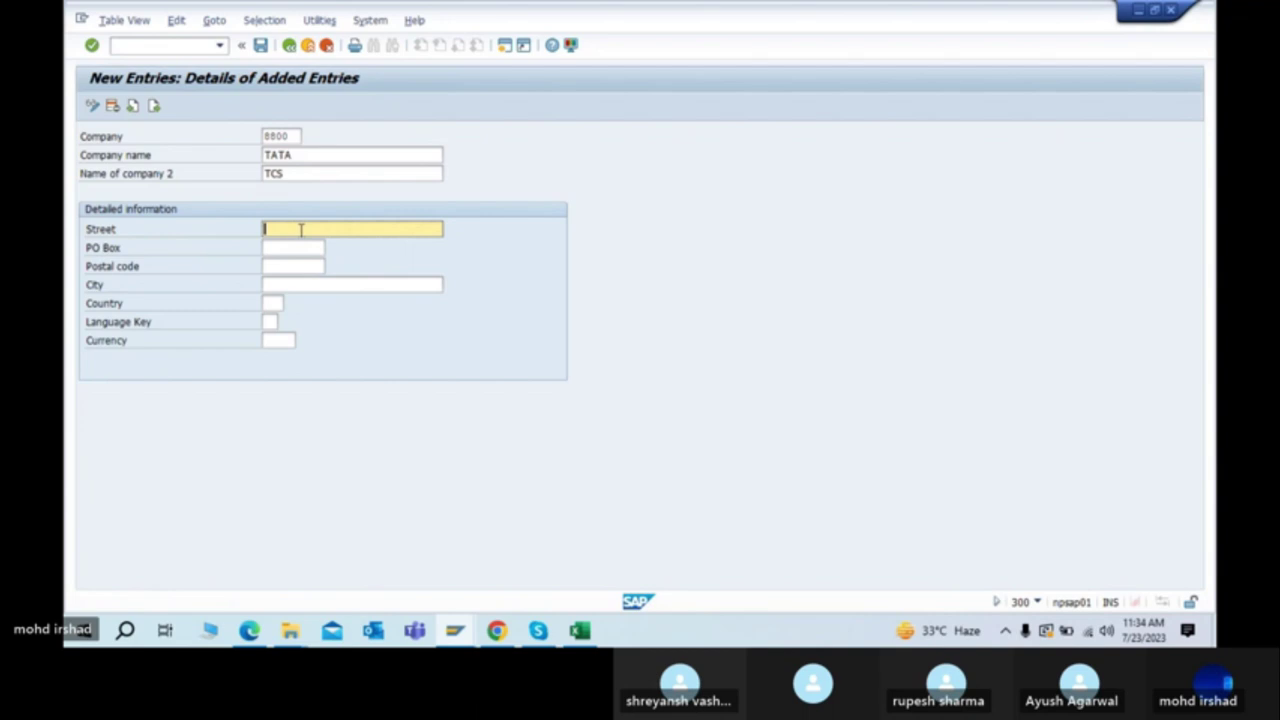
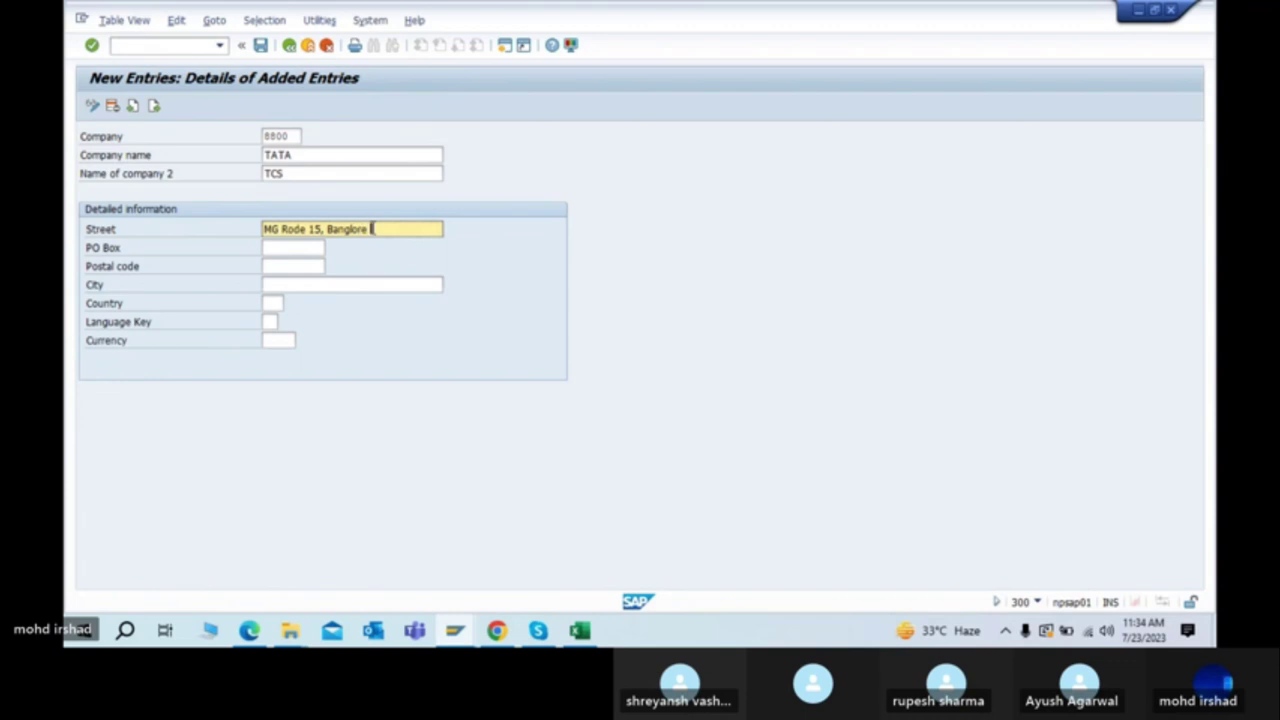
# Step: Enter the street as 'MG Road 15, Banglore', fixing its spelling
pyautogui.click(308, 247)
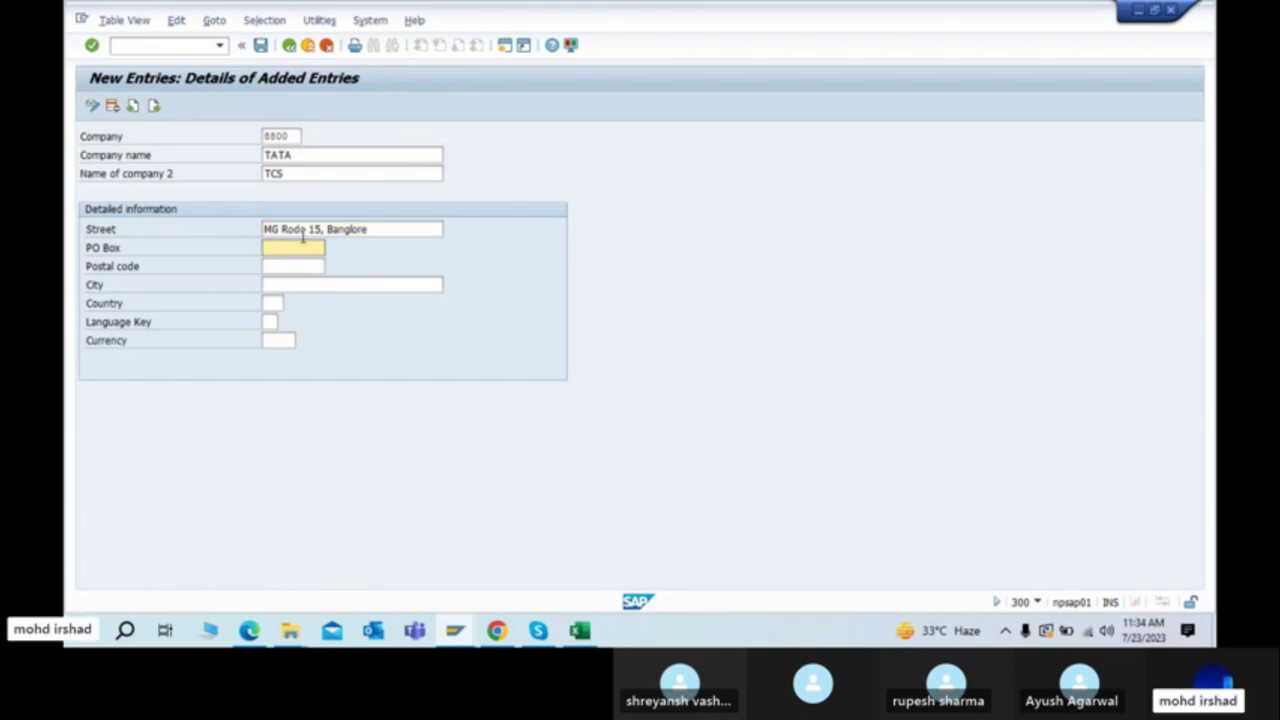
pyautogui.click(300, 229)
pyautogui.press('BackSpace')
pyautogui.press('Delete')
pyautogui.press('Delete')
pyautogui.write('ad')
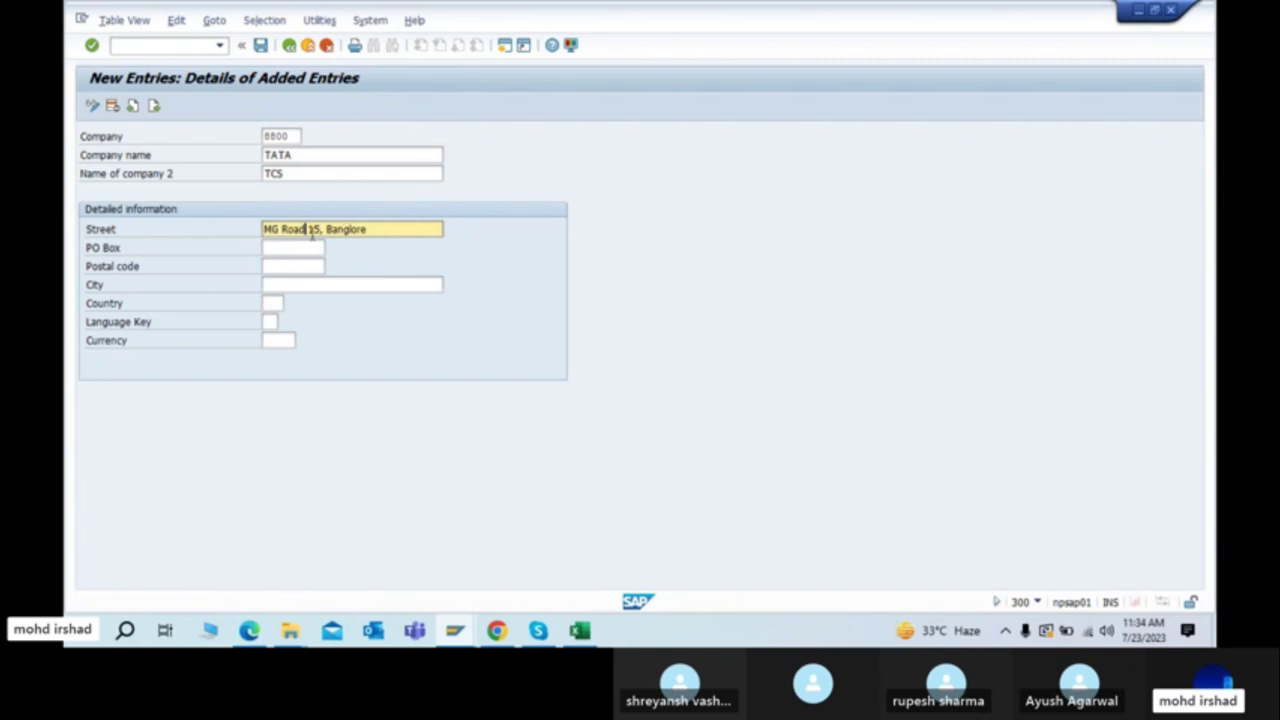
# Step: Fill in PO Box 'banglore', postal code 999999 and city Banglore
pyautogui.click(302, 243)
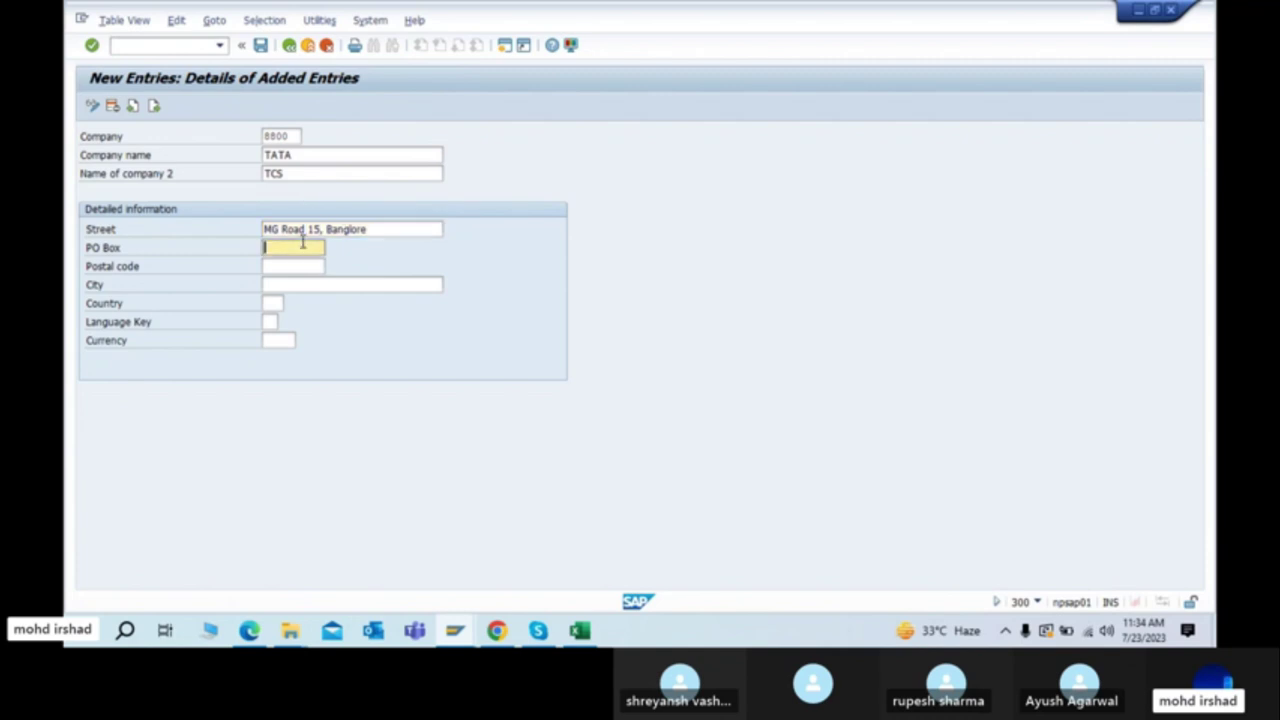
pyautogui.write('770088')
pyautogui.click(310, 266)
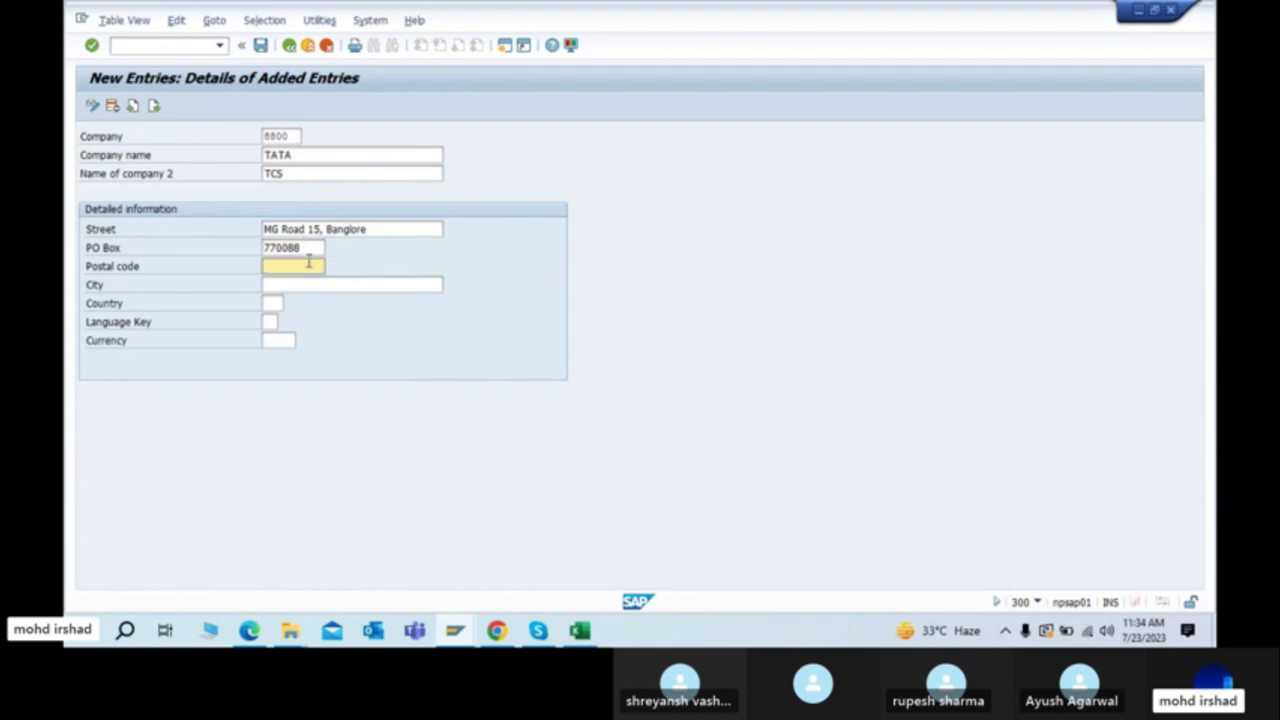
pyautogui.click(315, 249)
pyautogui.press('BackSpace')
pyautogui.press('BackSpace')
pyautogui.press('BackSpace')
pyautogui.press('BackSpace')
pyautogui.press('BackSpace')
pyautogui.press('BackSpace')
pyautogui.write('banglore')
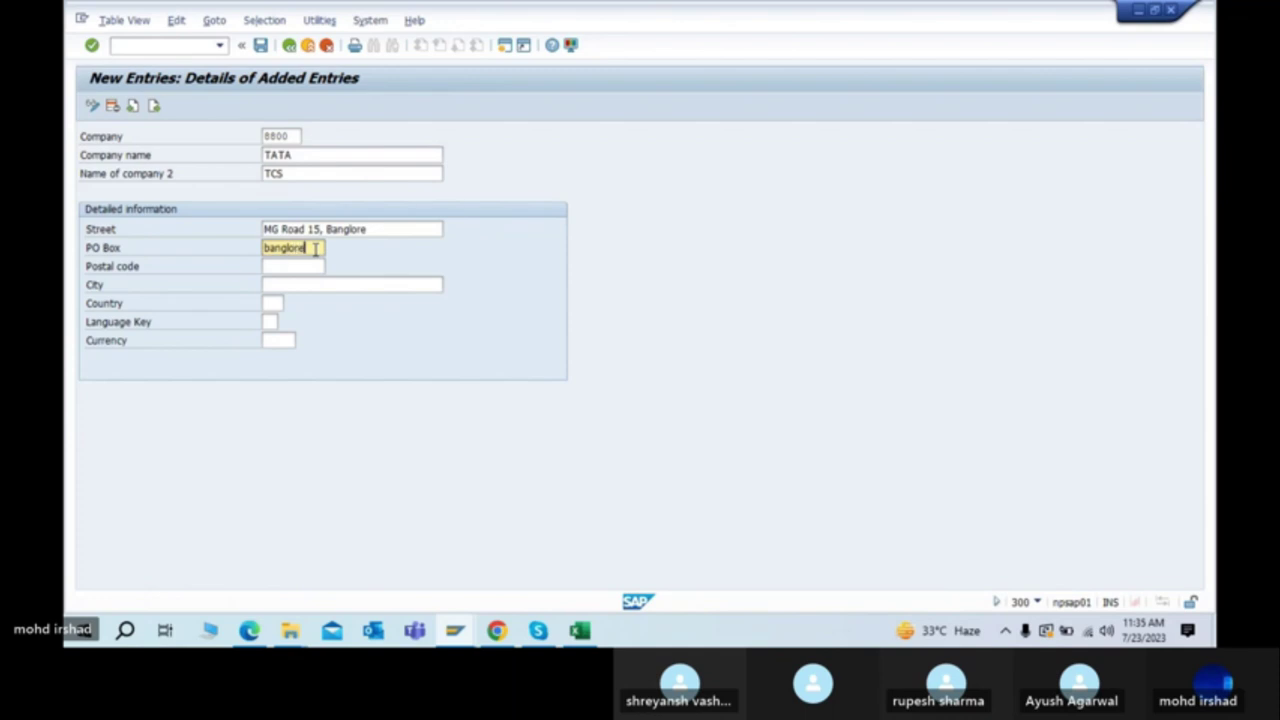
pyautogui.click(300, 266)
pyautogui.write('999999')
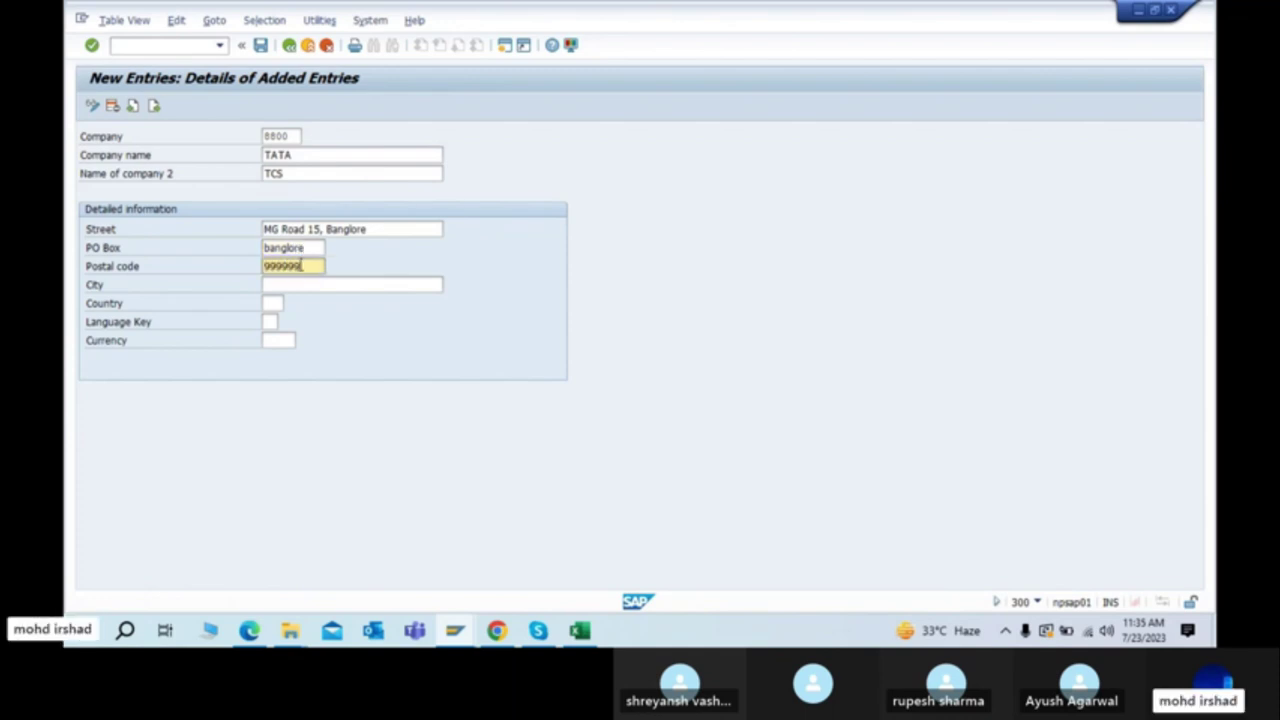
pyautogui.click(310, 287)
pyautogui.write('Ba')
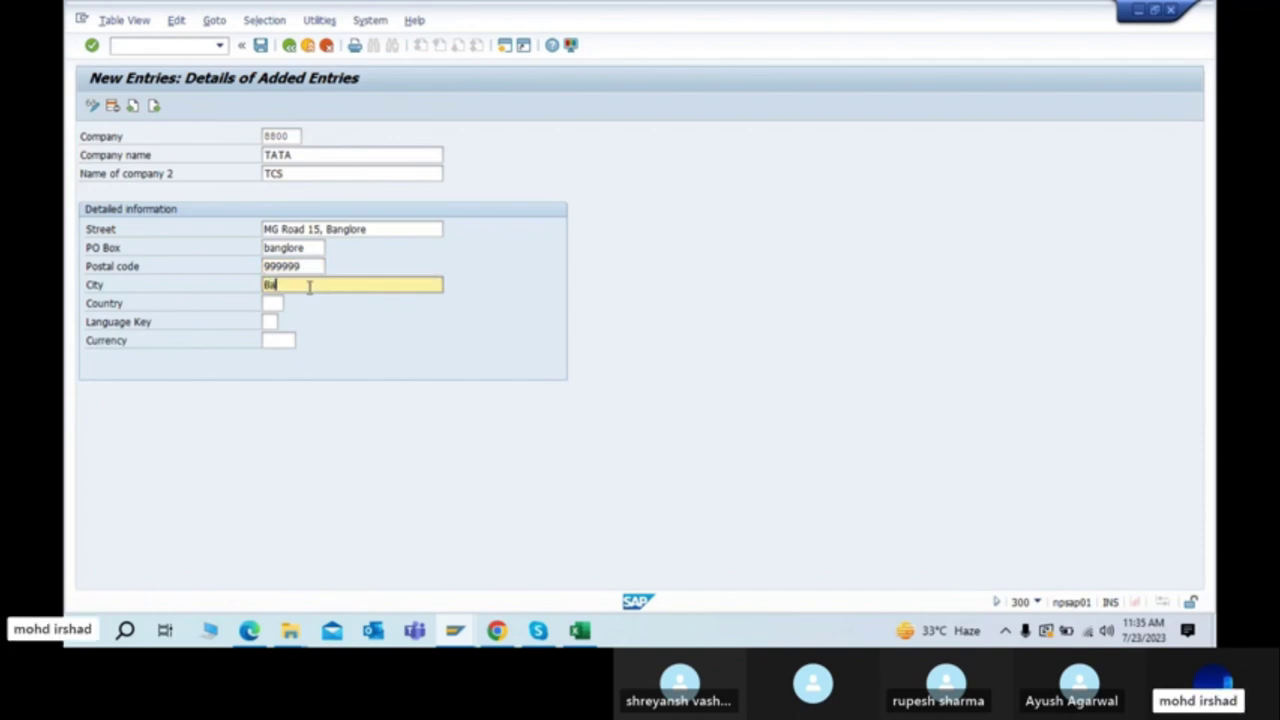
pyautogui.write('nglore')
pyautogui.press('Tab')
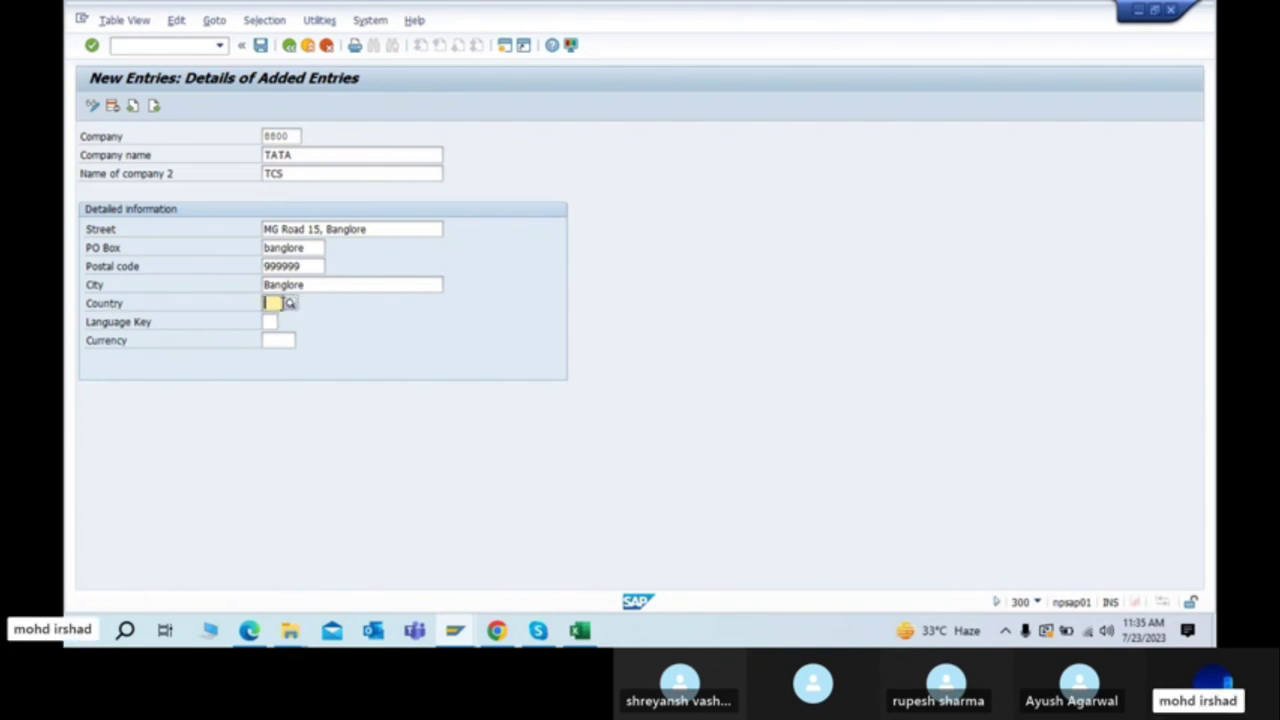
pyautogui.click(342, 284)
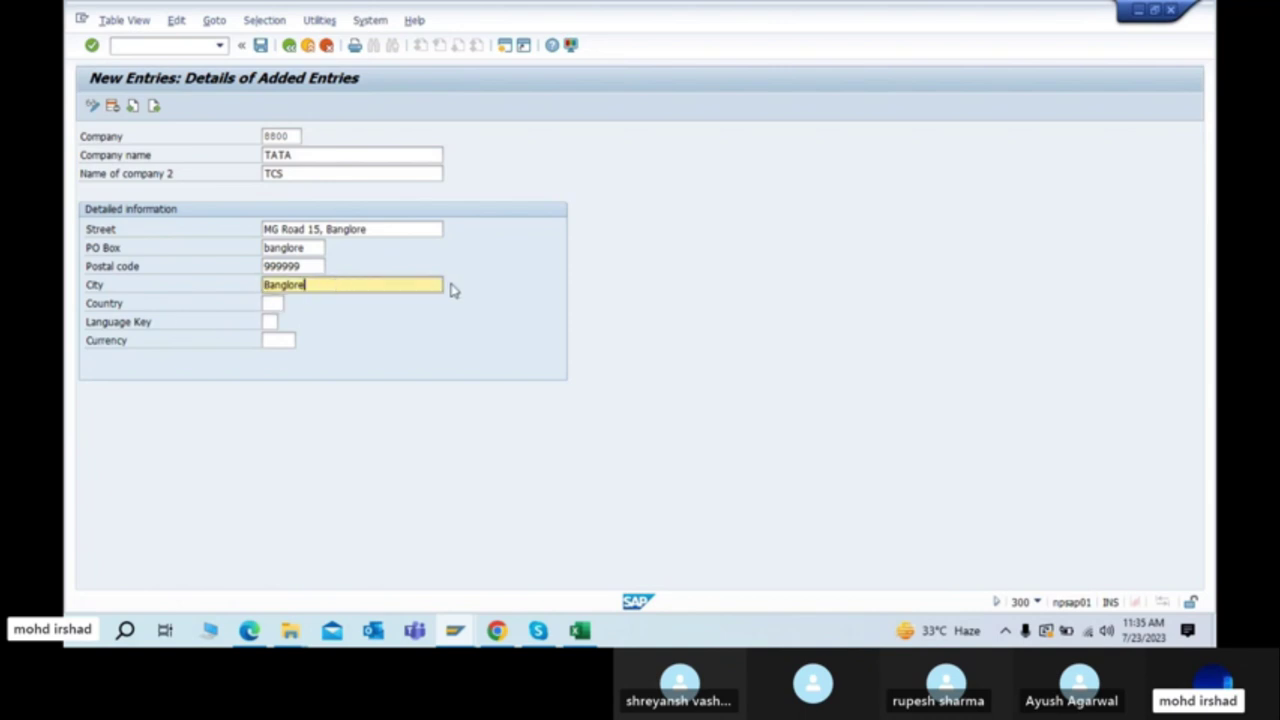
pyautogui.click(269, 305)
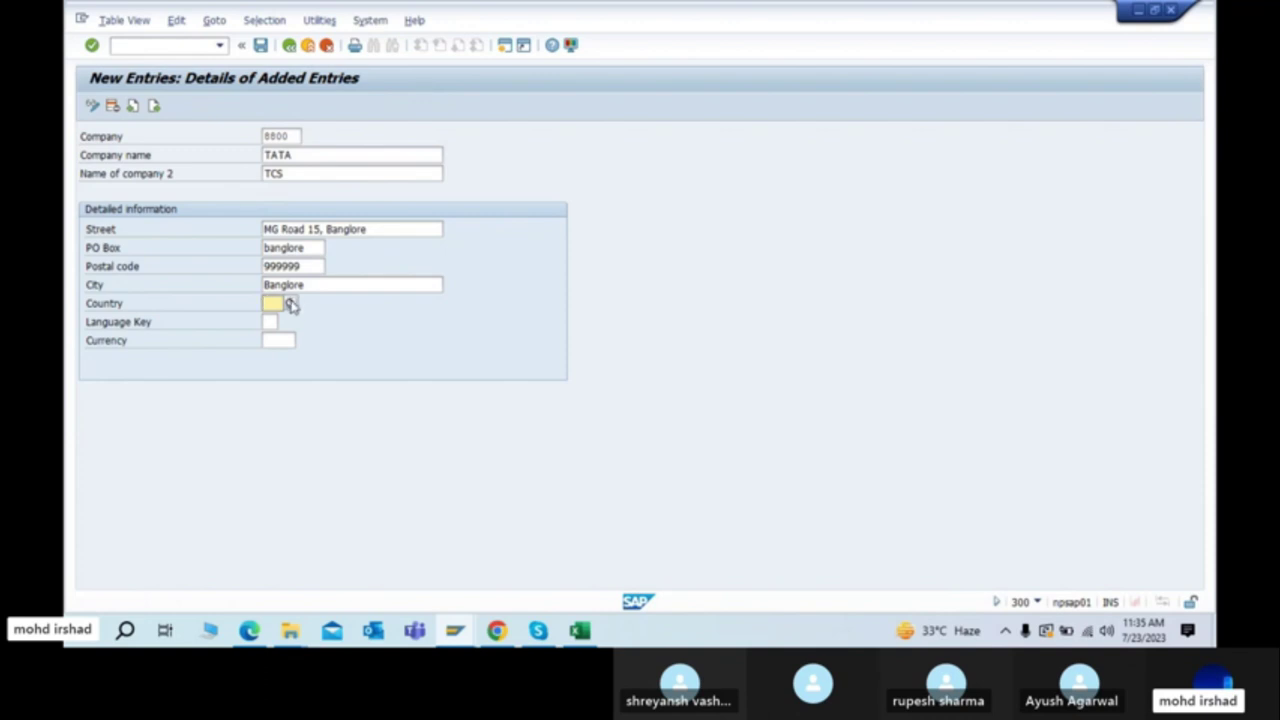
# Step: Bring up the country value list and scroll down to India
pyautogui.click(290, 305)
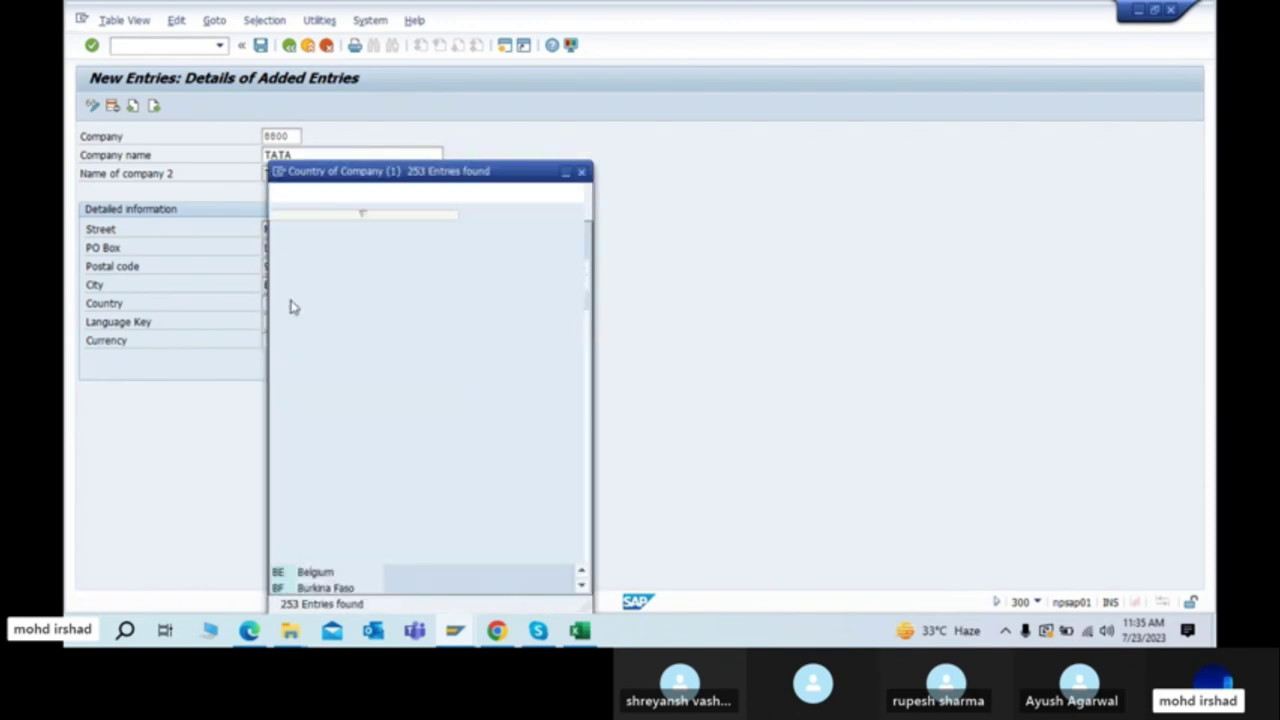
pyautogui.scroll(-20, 340, 531)
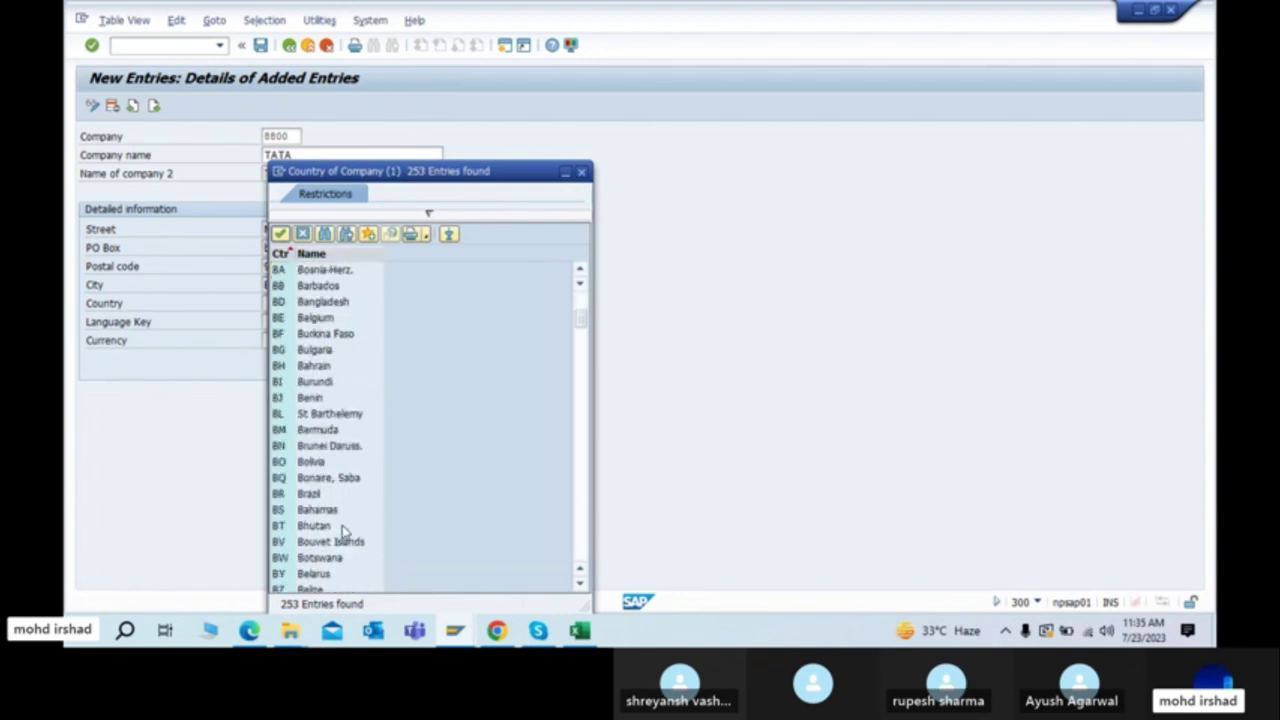
pyautogui.scroll(-9, 341, 531)
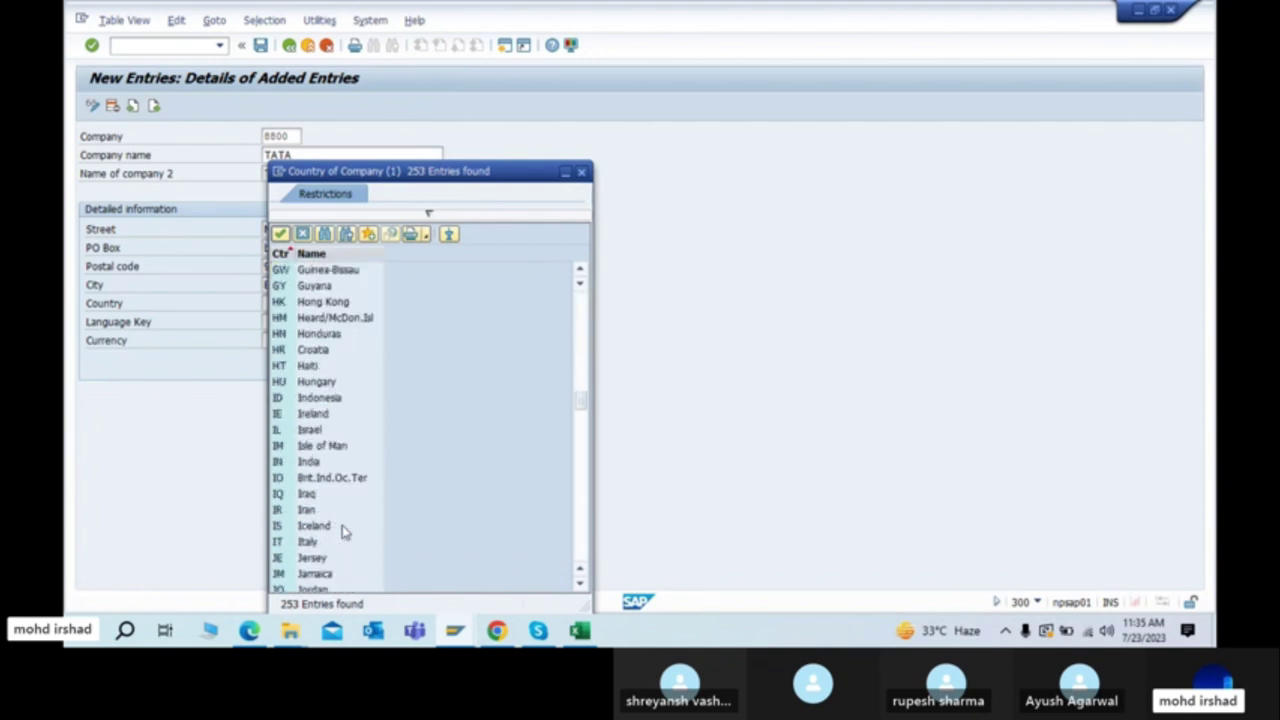
pyautogui.click(302, 462)
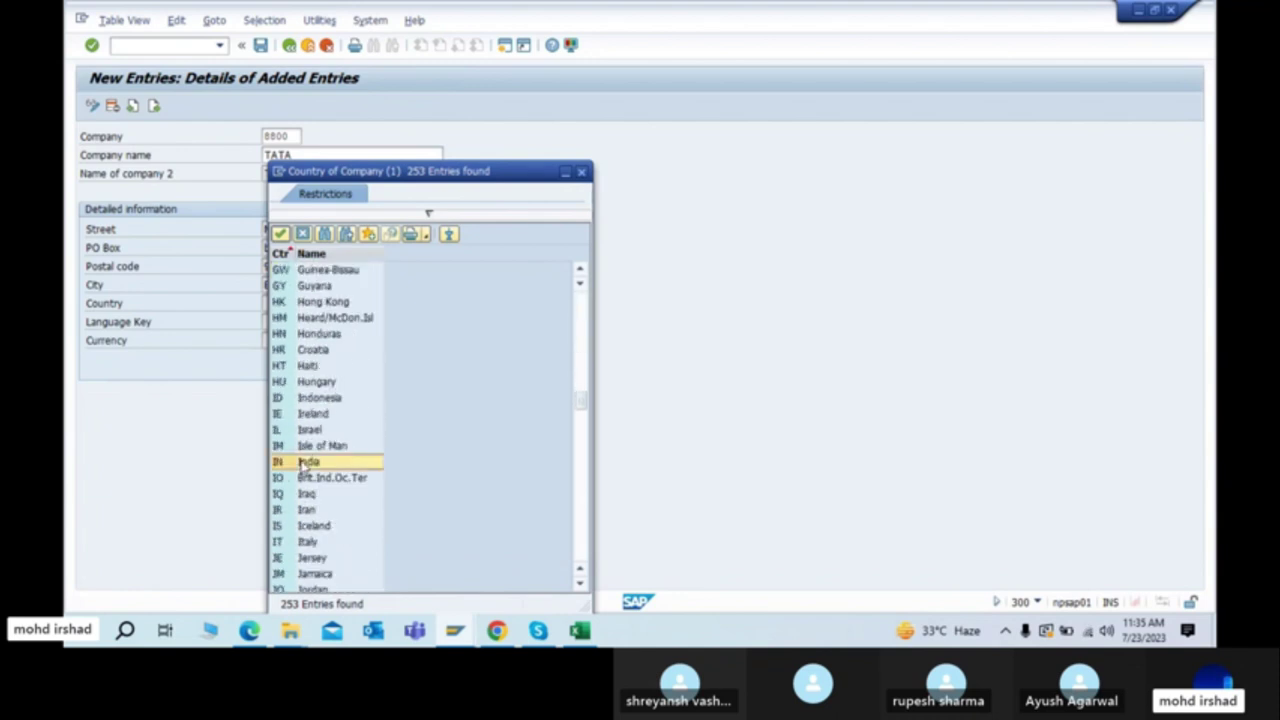
# Step: Search the country list for 'arg' and 'ar', stepping through the matches
pyautogui.click(325, 234)
pyautogui.write('arg')
pyautogui.press('Return')
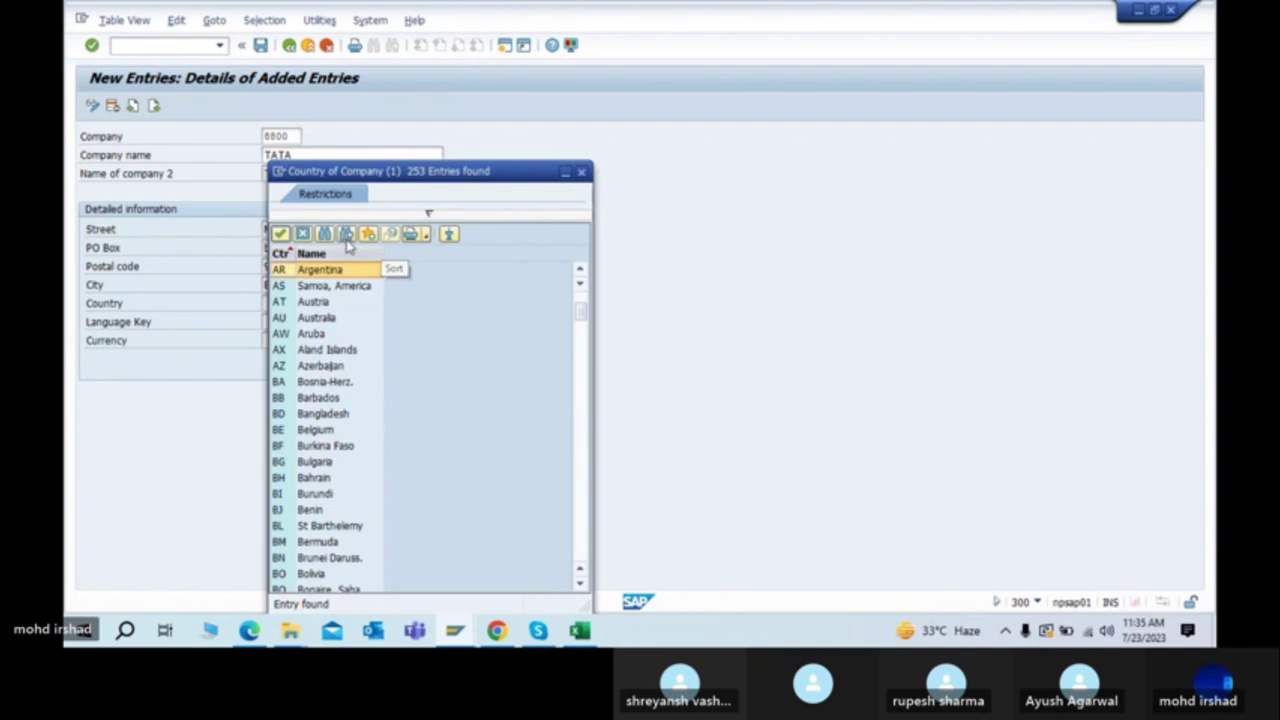
pyautogui.click(336, 236)
pyautogui.write('ar')
pyautogui.press('Return')
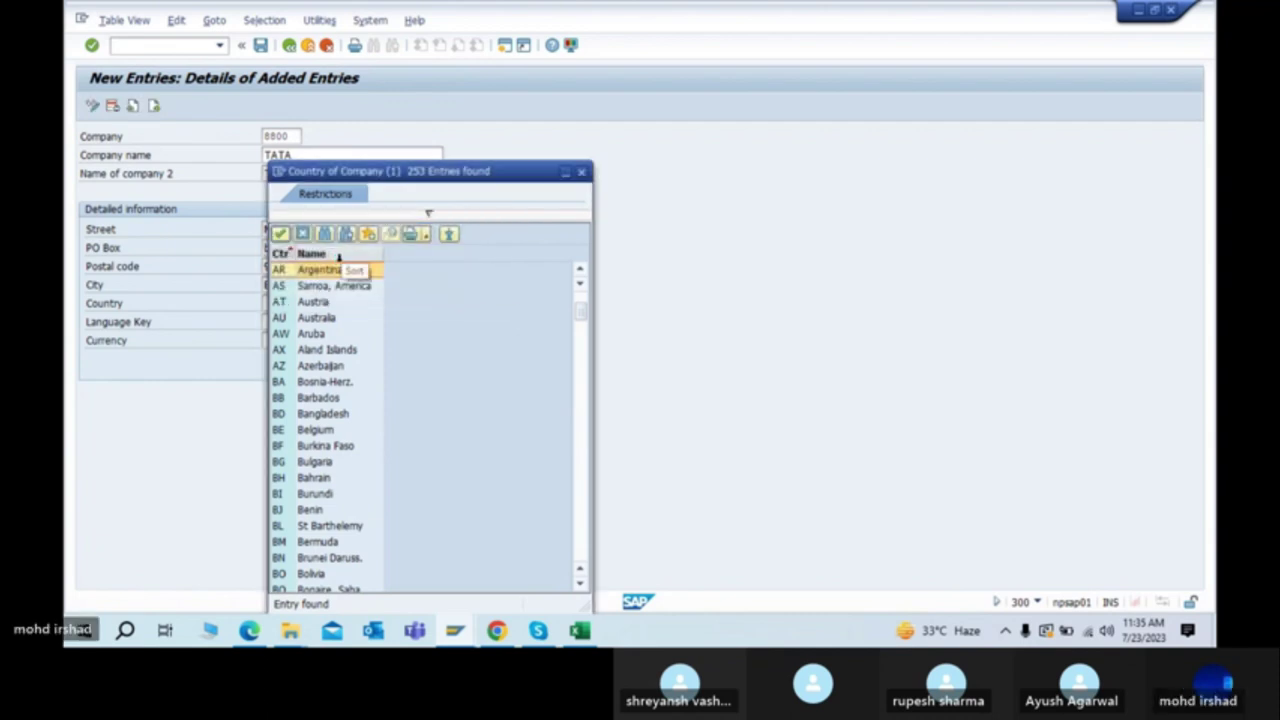
pyautogui.click(347, 236)
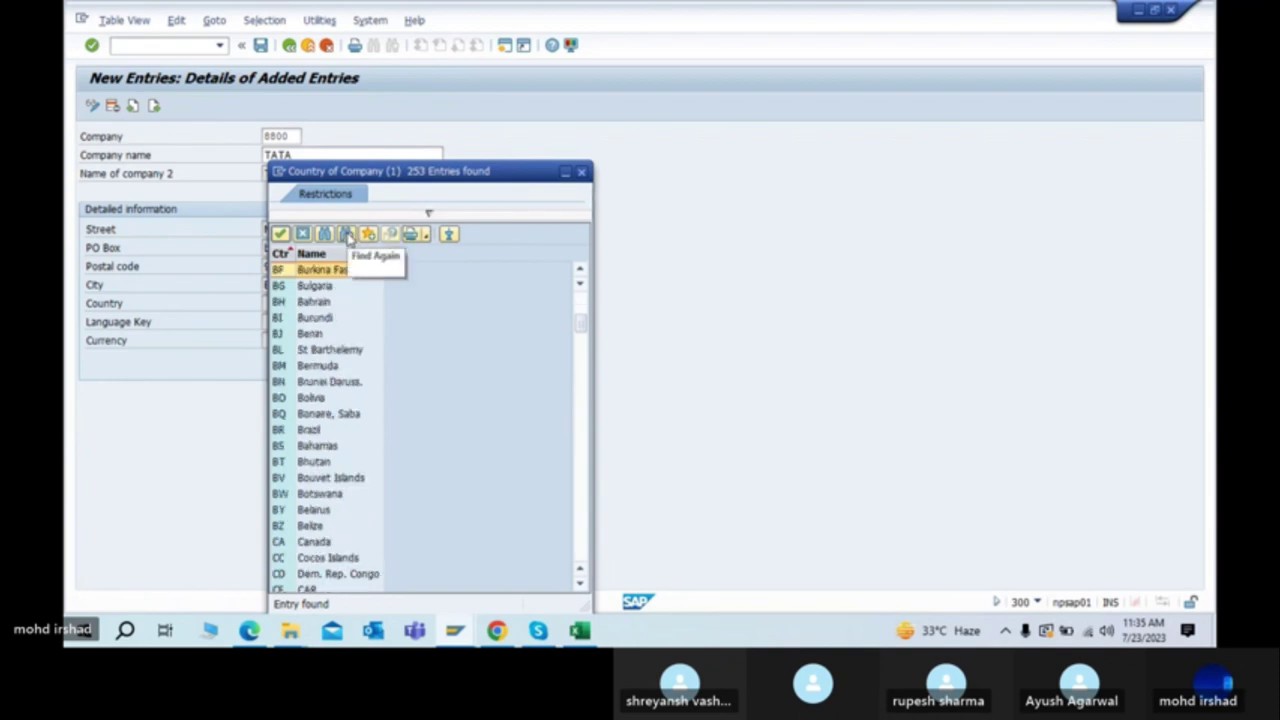
pyautogui.click(347, 236)
pyautogui.click(347, 236)
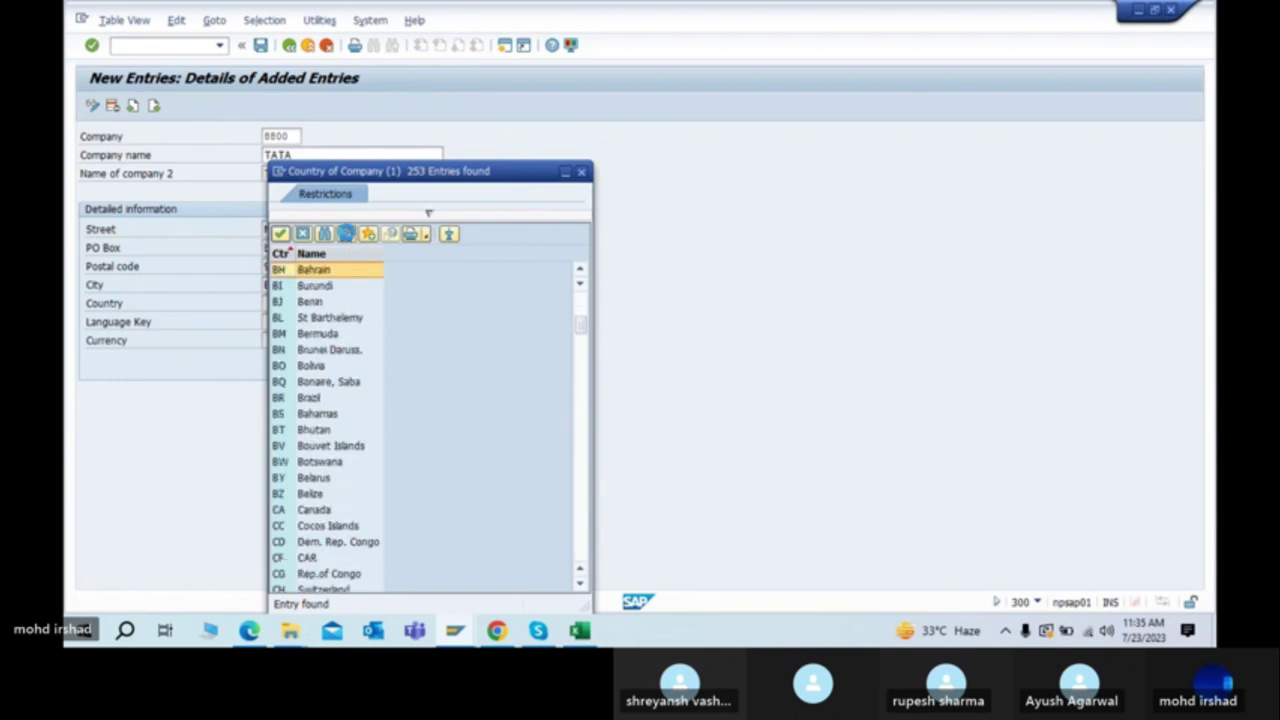
pyautogui.click(347, 236)
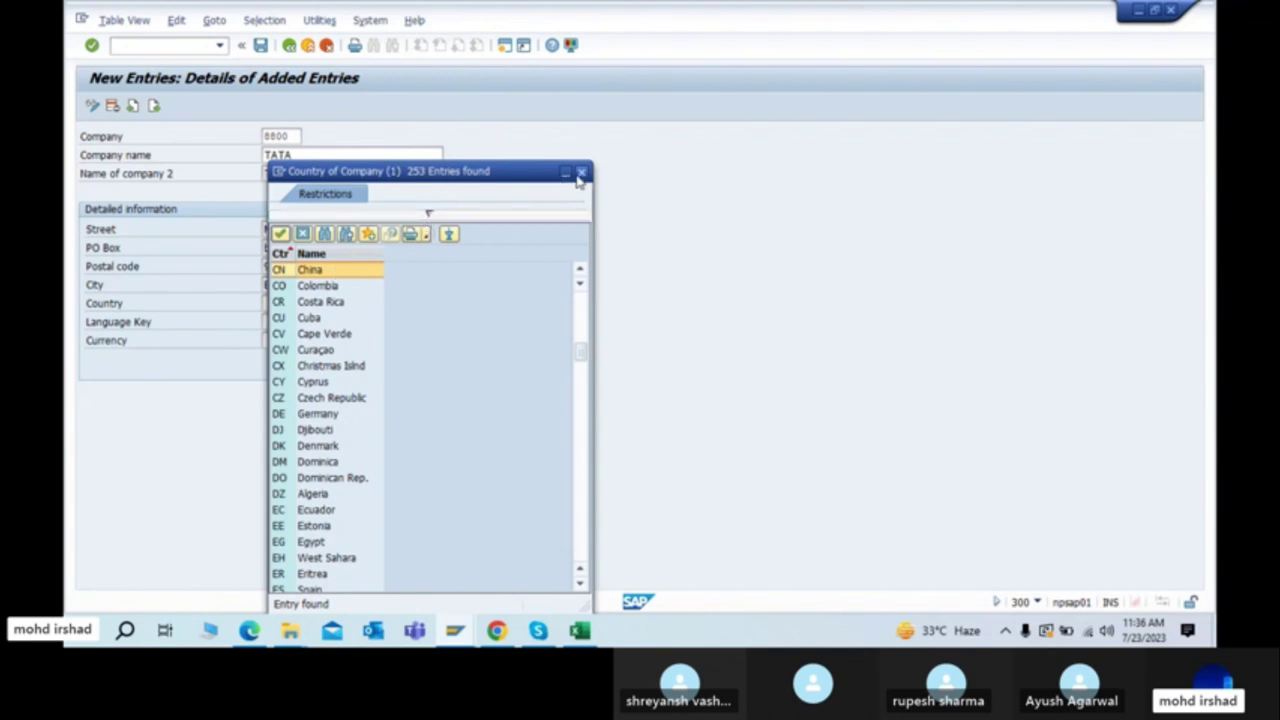
# Step: Scroll through the country list and close it without choosing
pyautogui.scroll(-8, 390, 410)
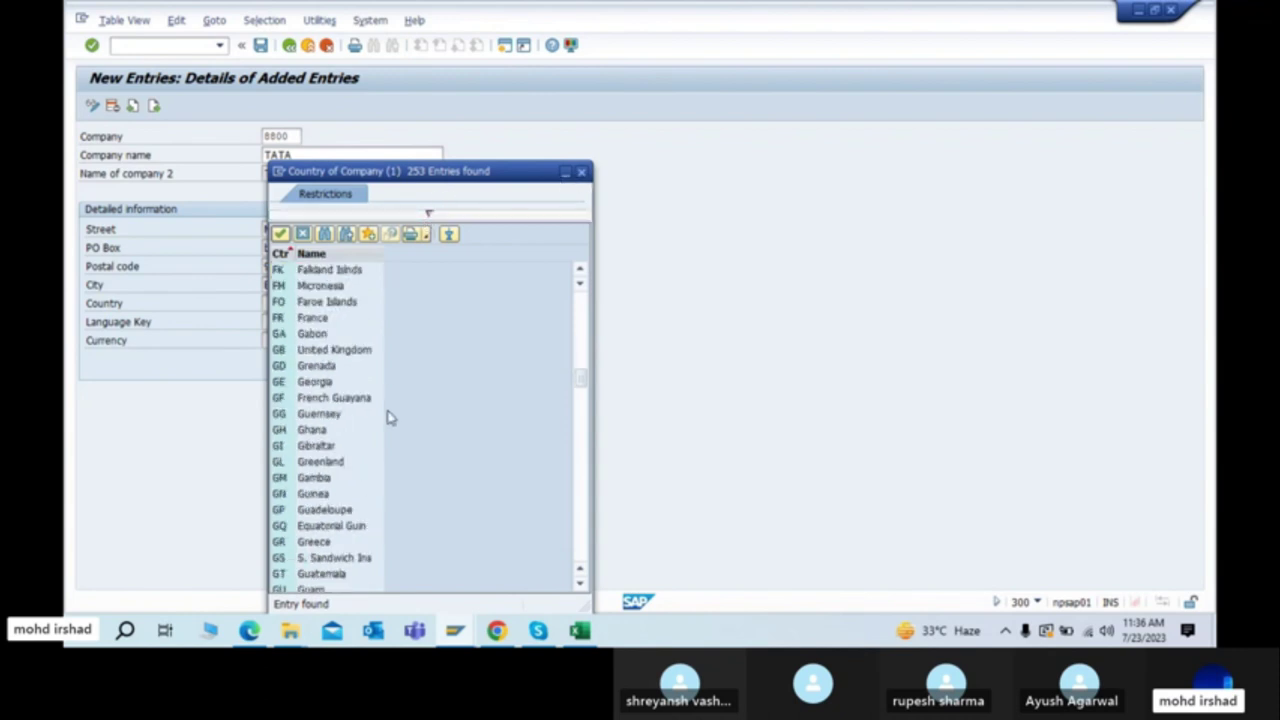
pyautogui.scroll(-15, 390, 418)
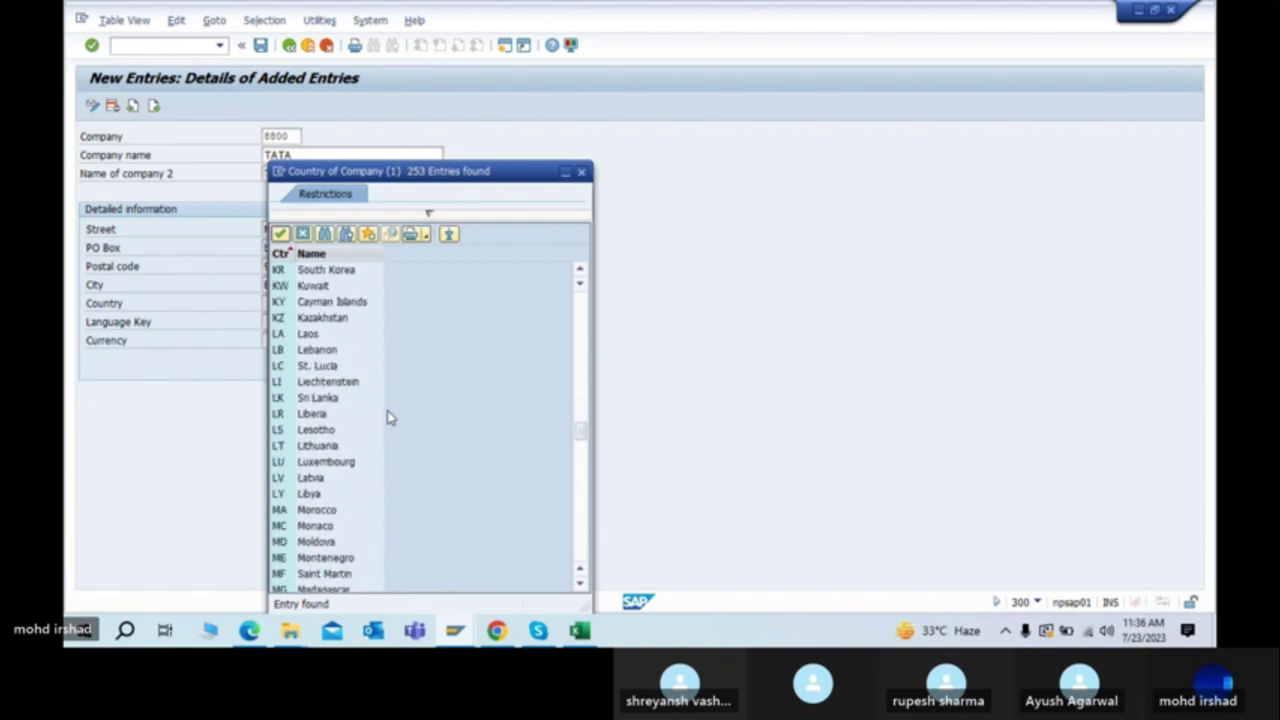
pyautogui.scroll(-9, 390, 418)
pyautogui.scroll(18, 390, 418)
pyautogui.scroll(20, 390, 418)
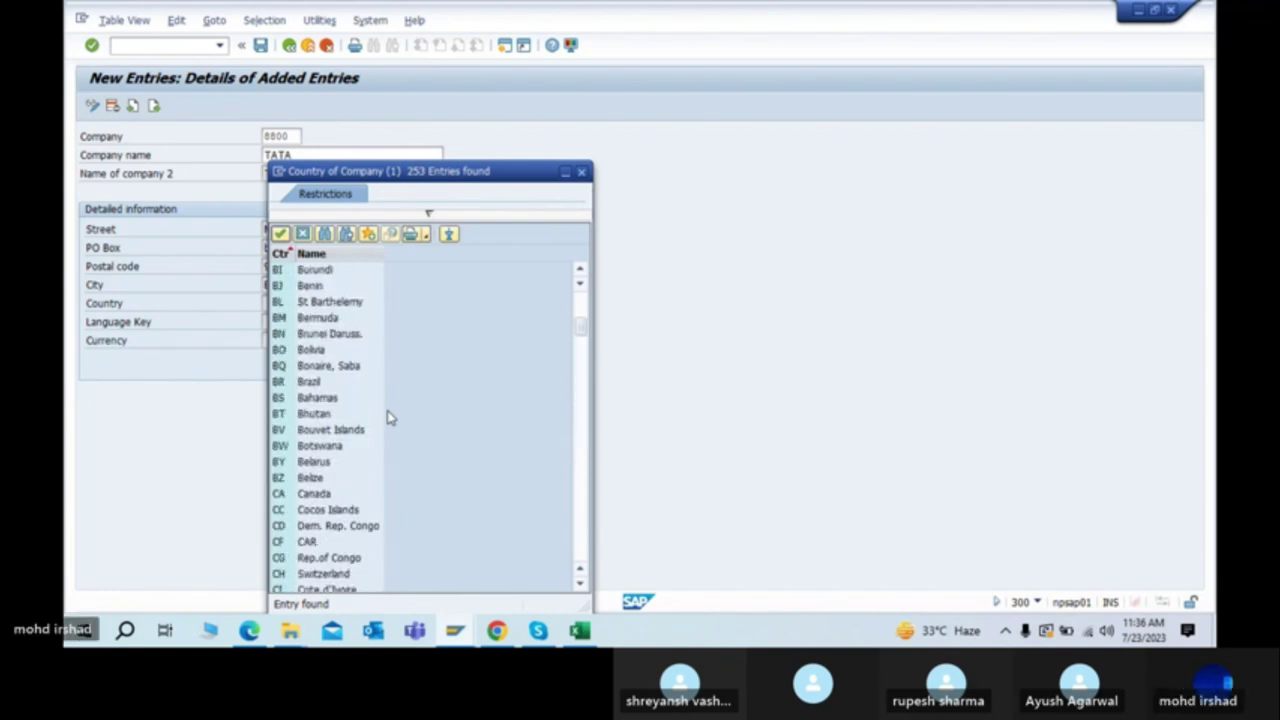
pyautogui.scroll(-4, 390, 418)
pyautogui.press('Escape')
# Step: Set country IN, language key EN and currency INR, then validate the details
pyautogui.write('IN')
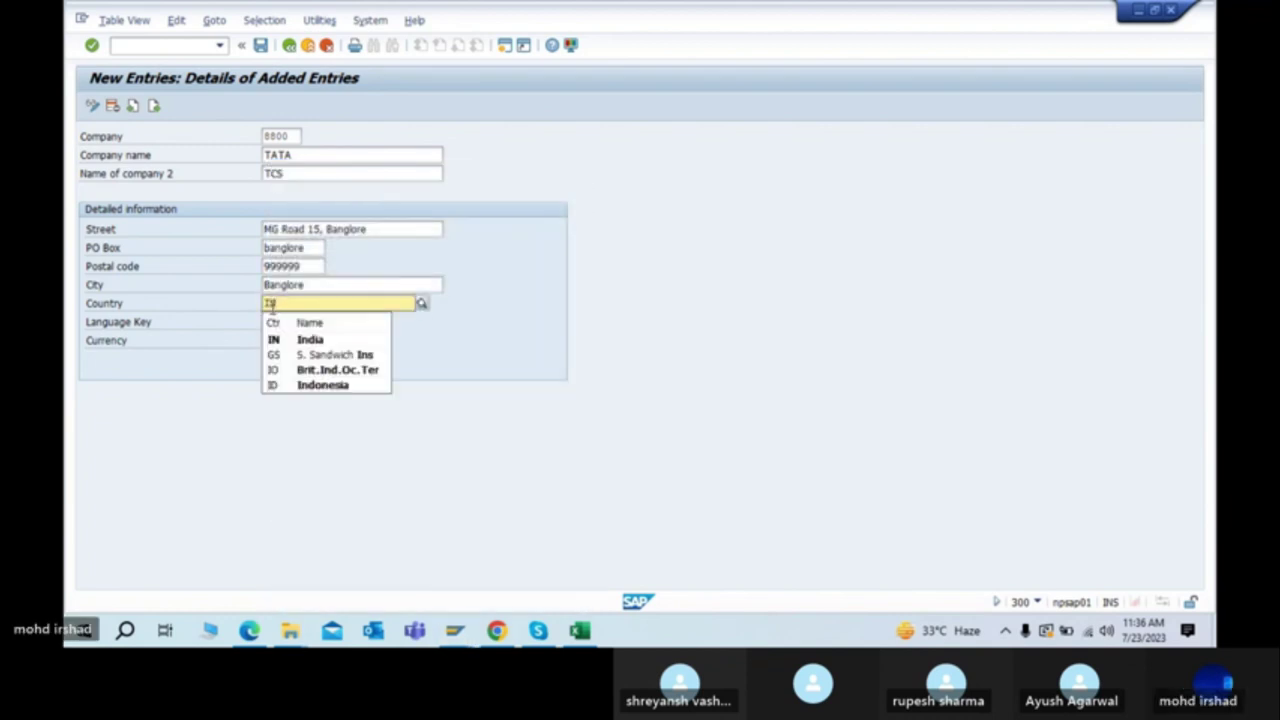
pyautogui.click(272, 307)
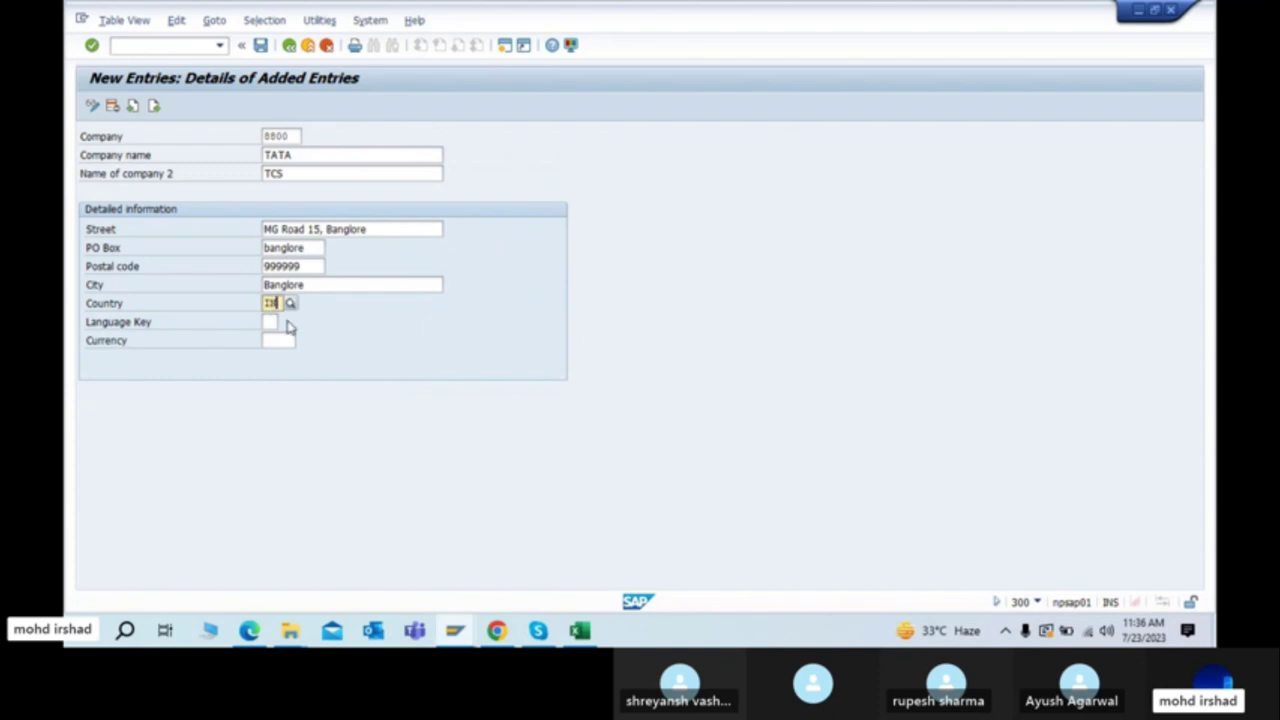
pyautogui.click(280, 322)
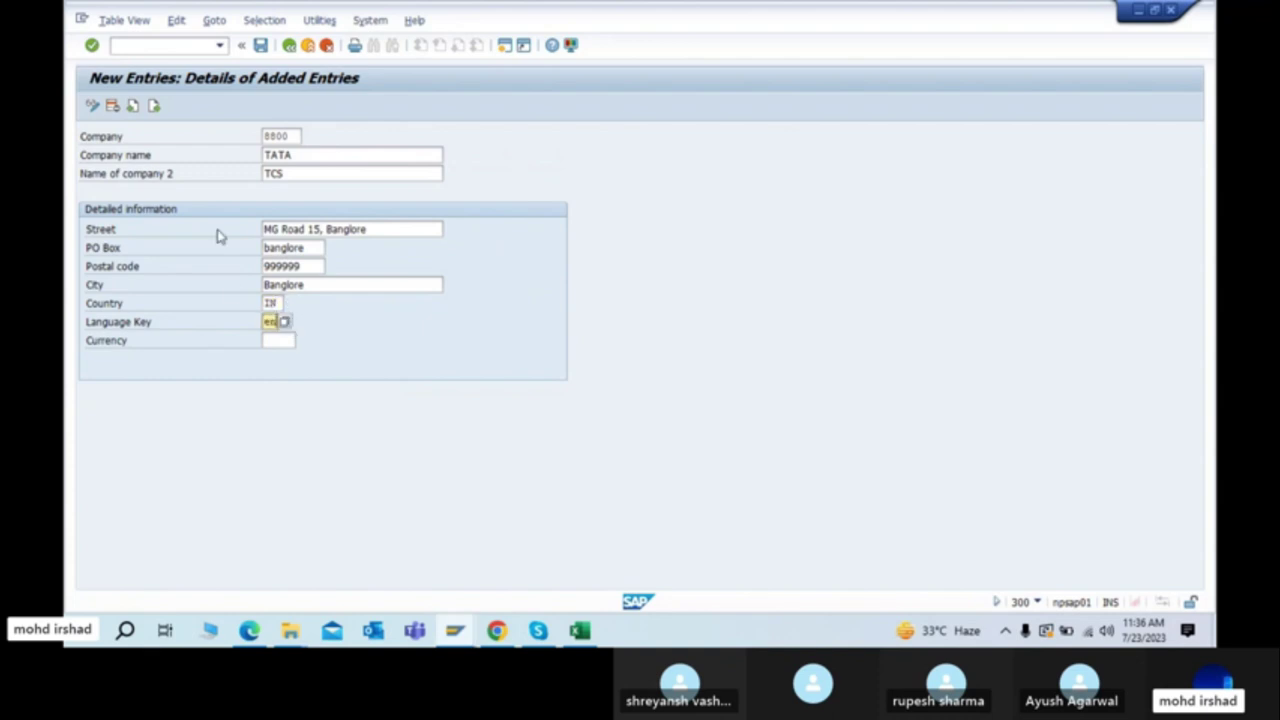
pyautogui.press('Tab')
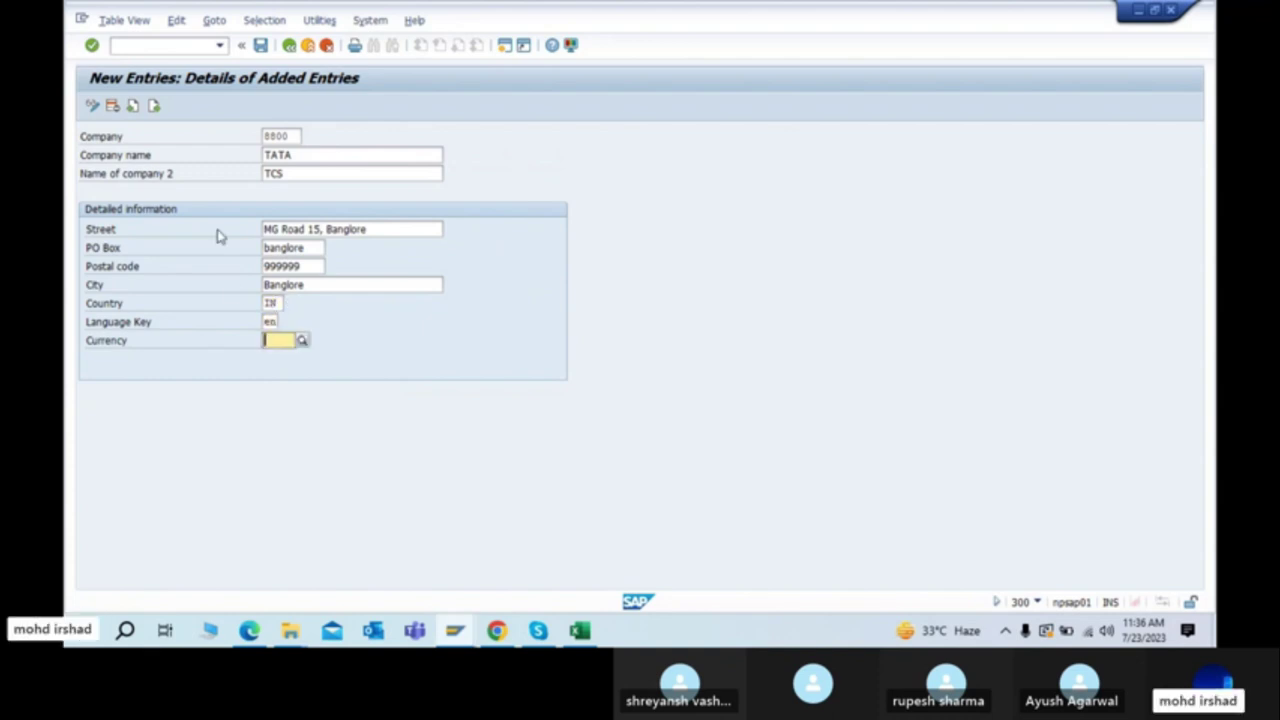
pyautogui.write('INR')
pyautogui.press('Escape')
pyautogui.press('Return')
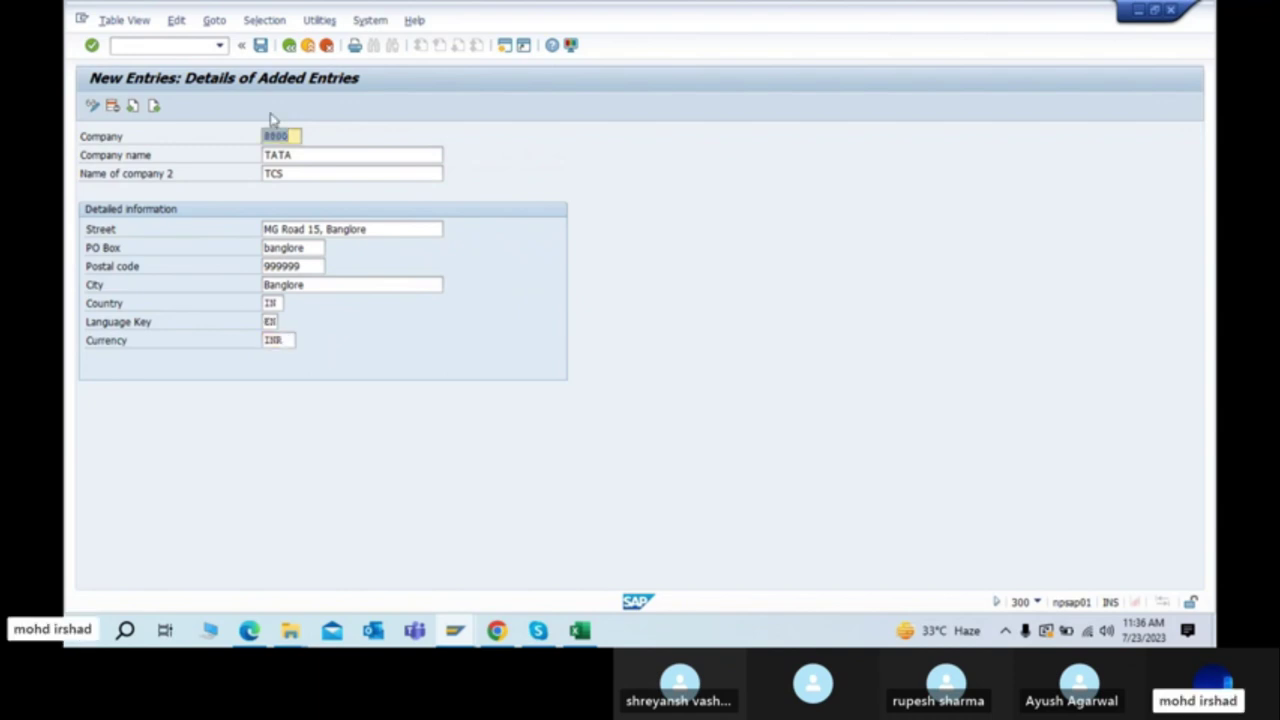
# Step: Save company 8800, move the customizing request prompt aside, and switch to the Excel workbook
pyautogui.click(261, 46)
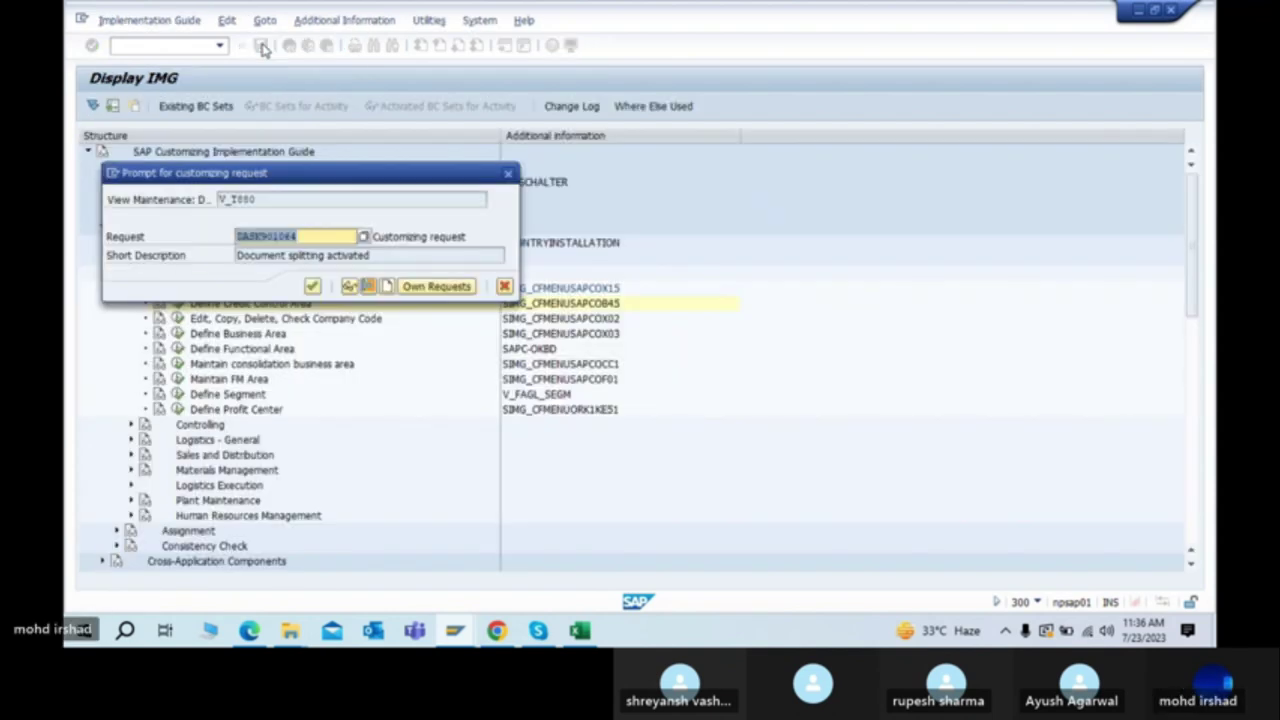
pyautogui.moveTo(360, 181); pyautogui.dragTo(817, 128)
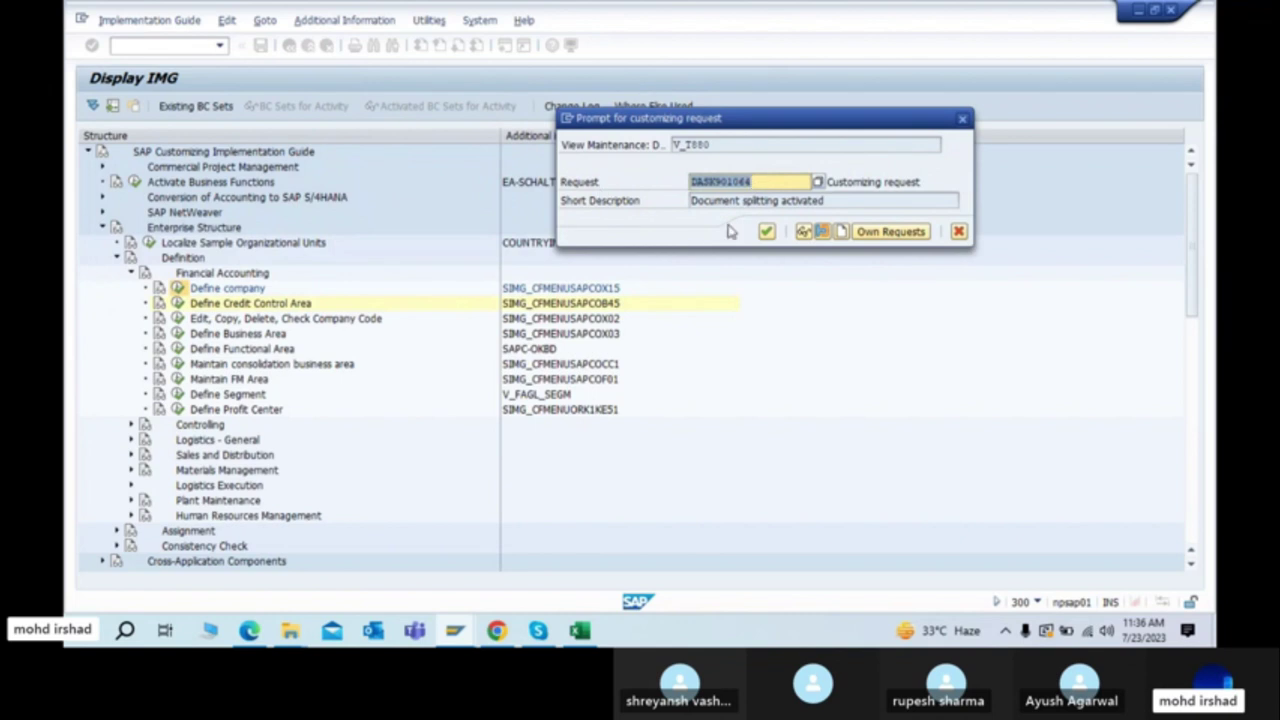
pyautogui.moveTo(606, 128); pyautogui.dragTo(606, 168)
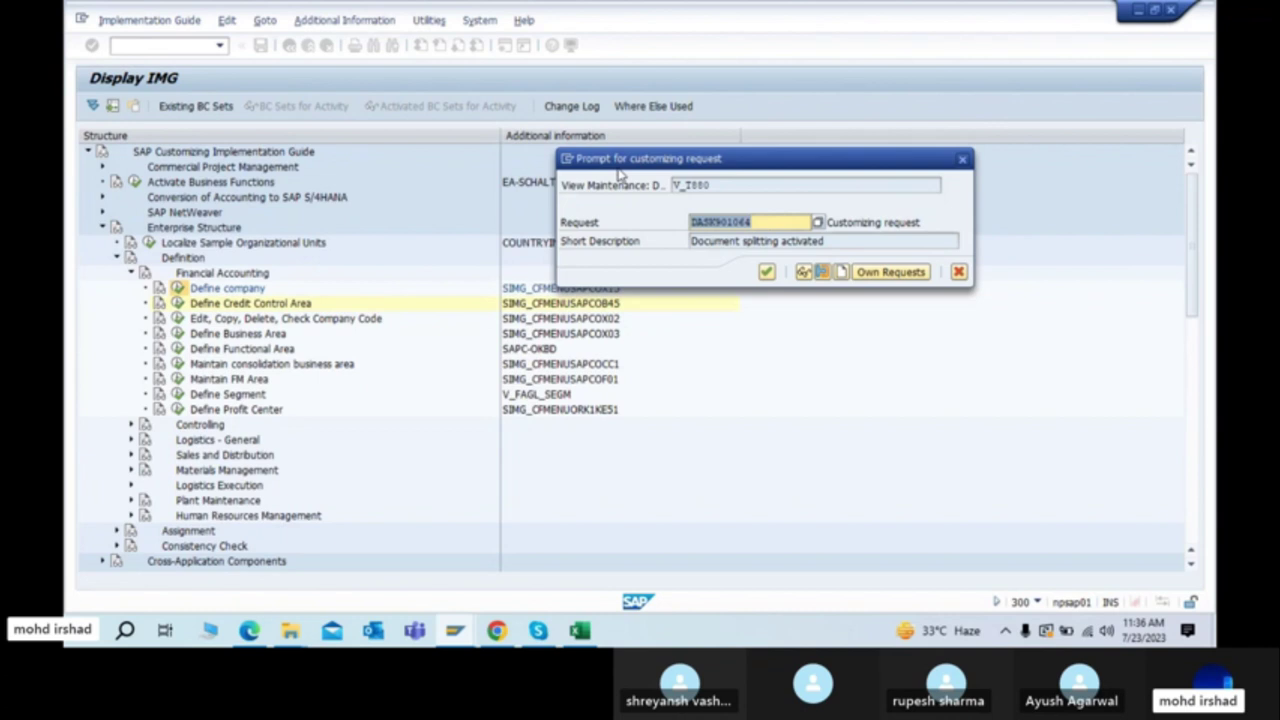
pyautogui.click(579, 630)
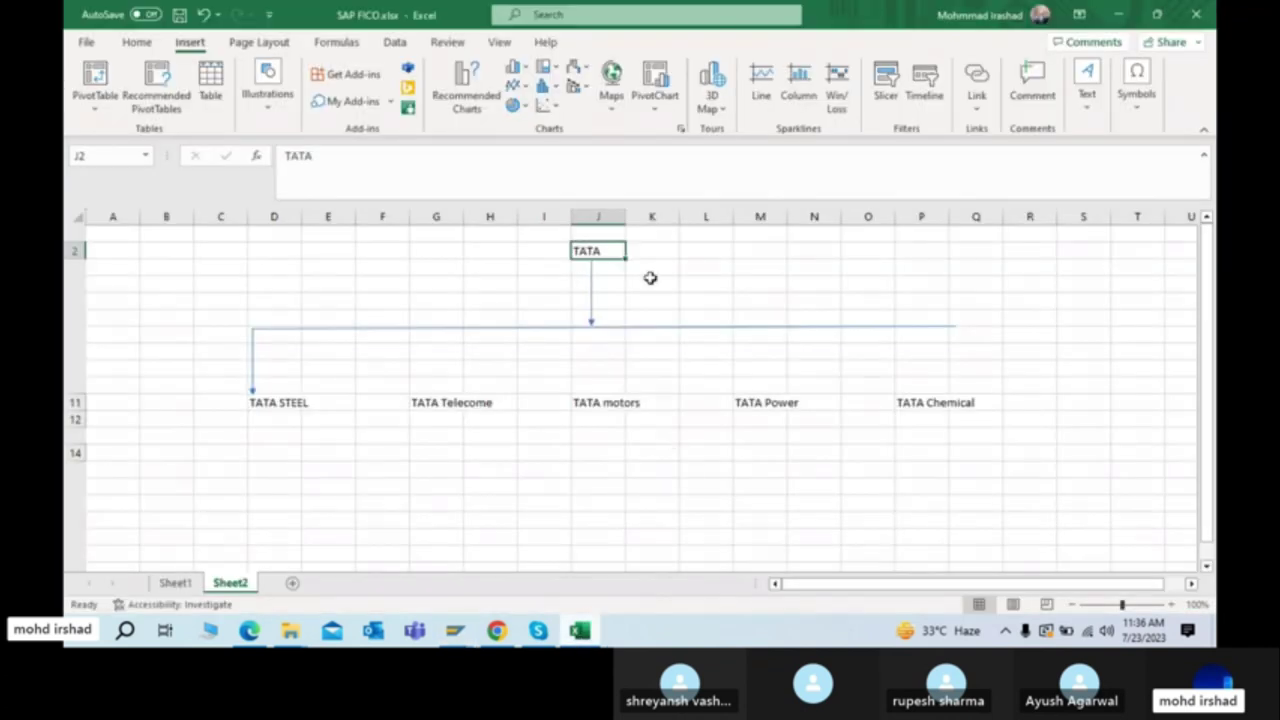
# Step: On Sheet1, type the 'land scape' heading in C61 and a Devlopment / DEV row below
pyautogui.scroll(-2, 663, 437)
pyautogui.click(180, 582)
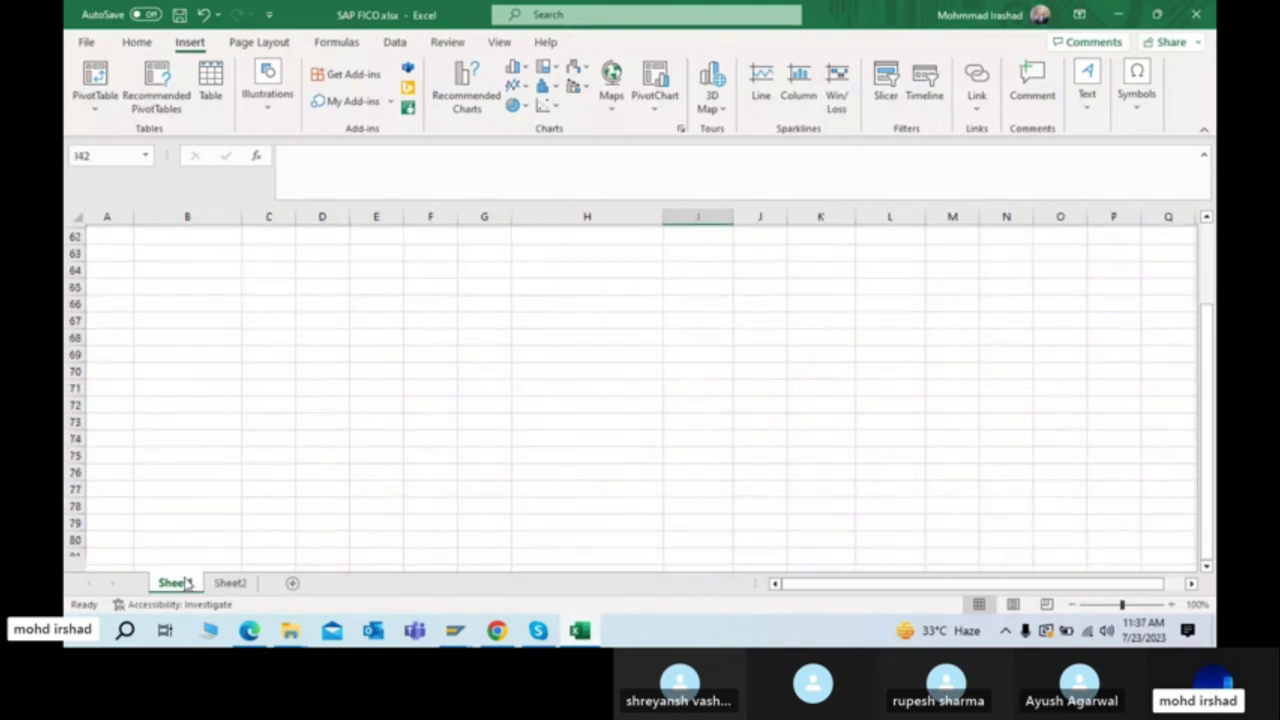
pyautogui.scroll(7, 519, 423)
pyautogui.scroll(-6, 519, 423)
pyautogui.scroll(2, 519, 423)
pyautogui.click(305, 397)
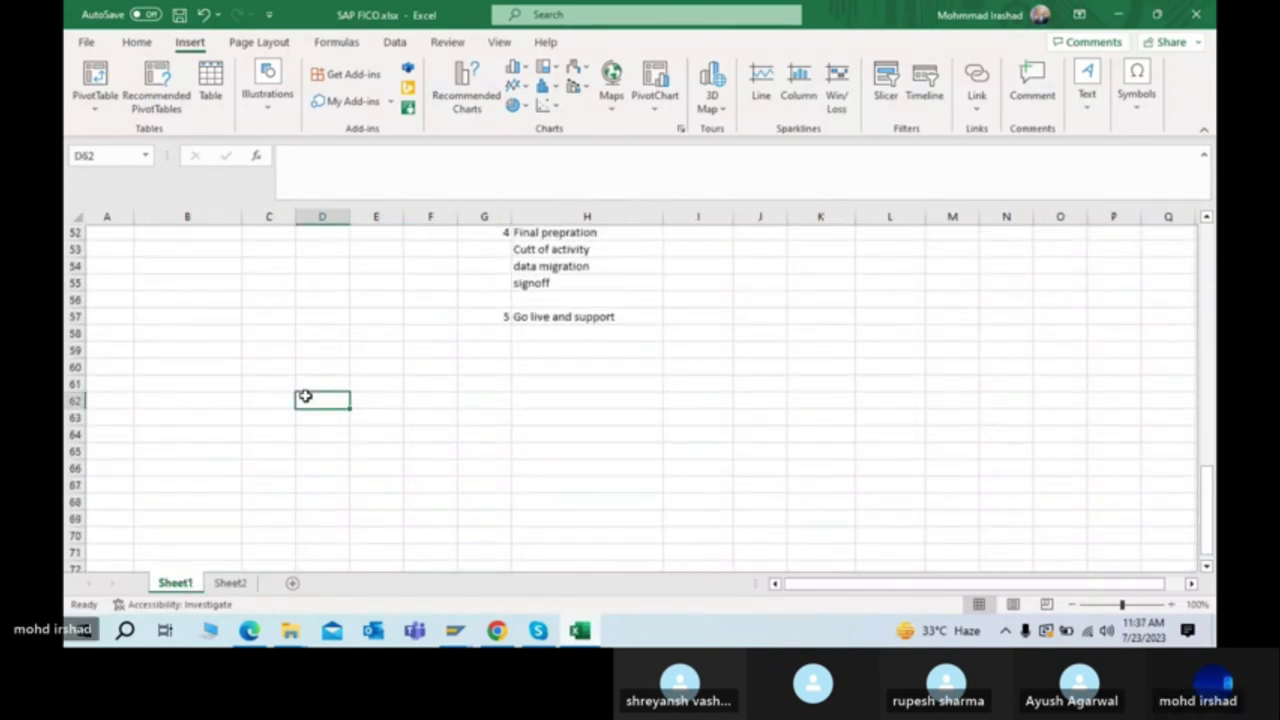
pyautogui.press('Left')
pyautogui.press('Down')
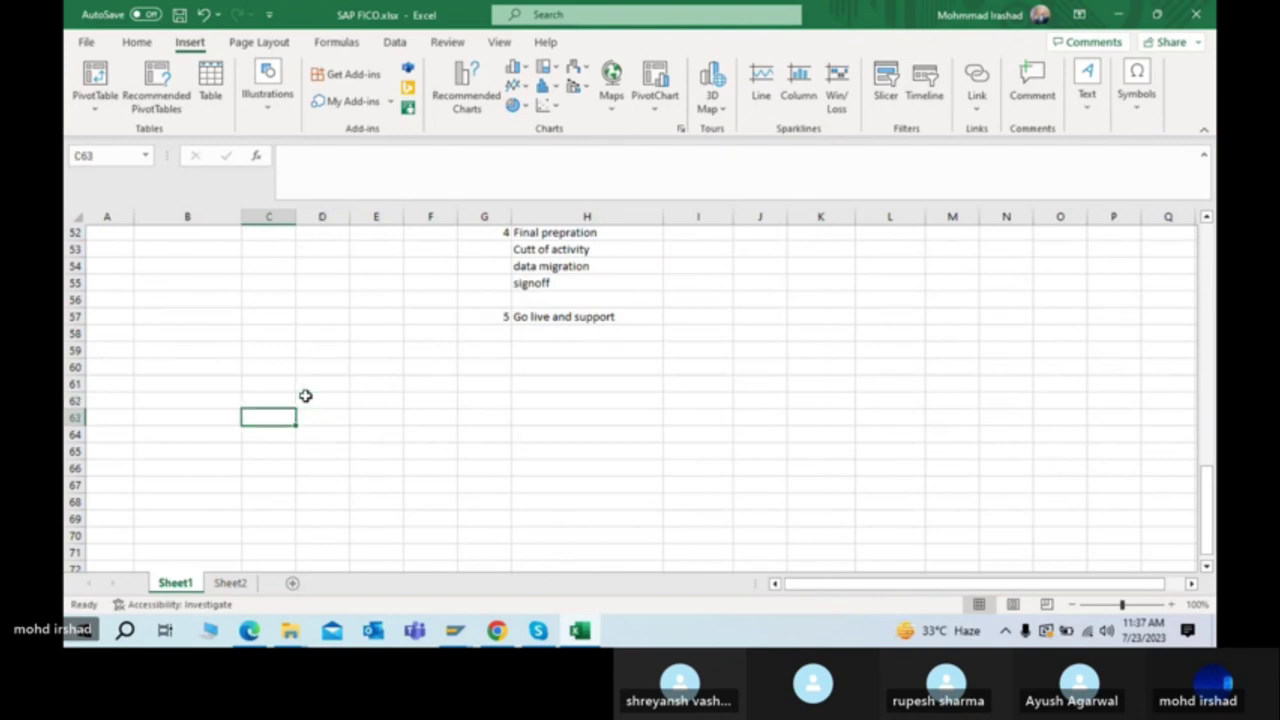
pyautogui.press('Up')
pyautogui.press('Up')
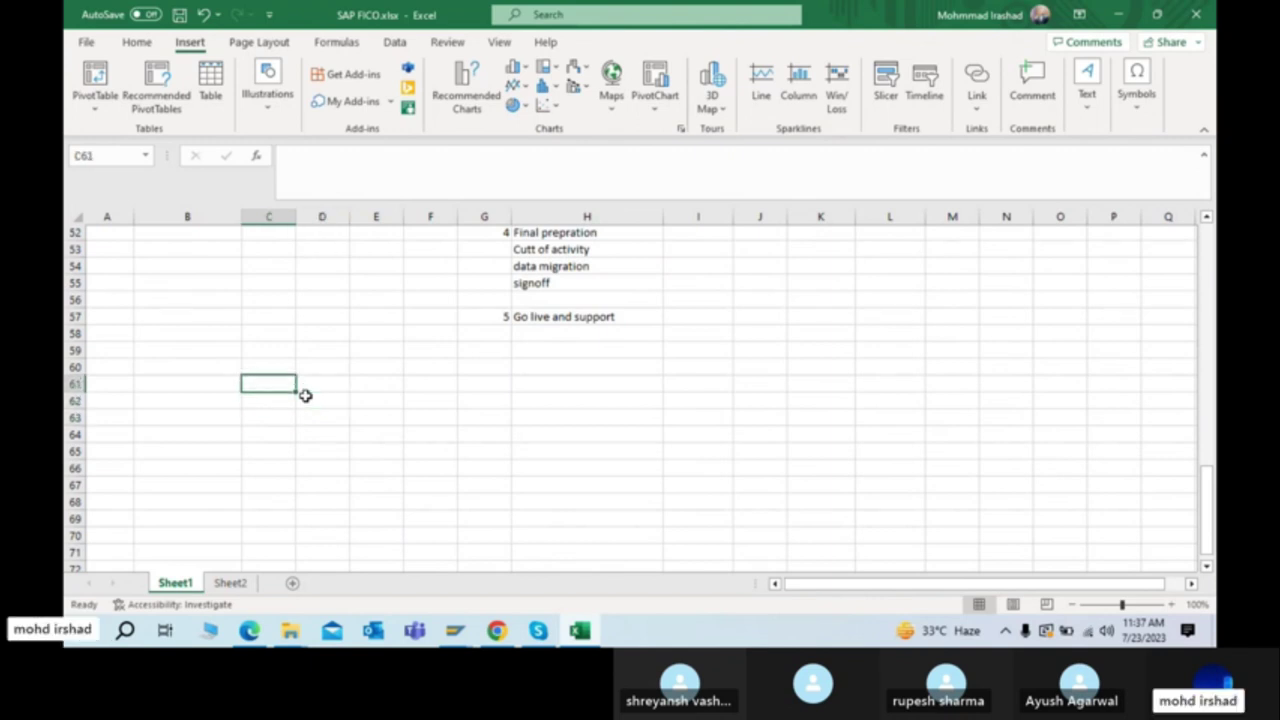
pyautogui.write('land s')
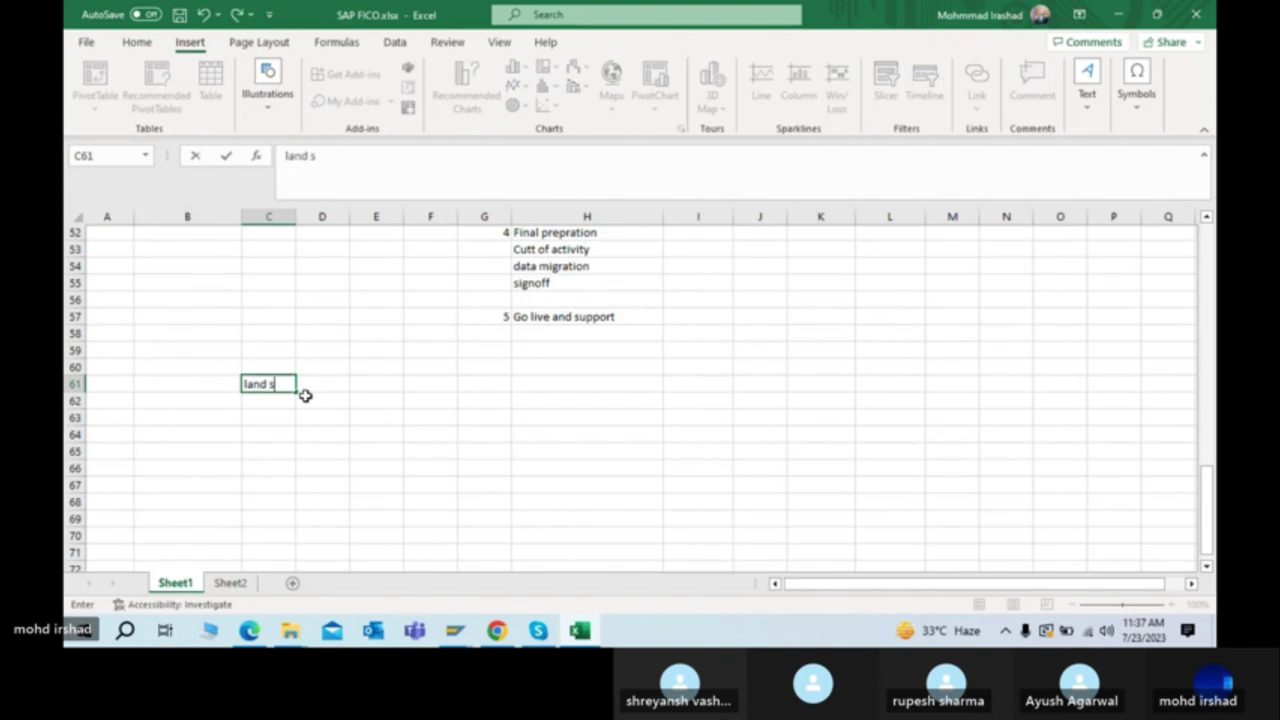
pyautogui.write('cape')
pyautogui.press('Return')
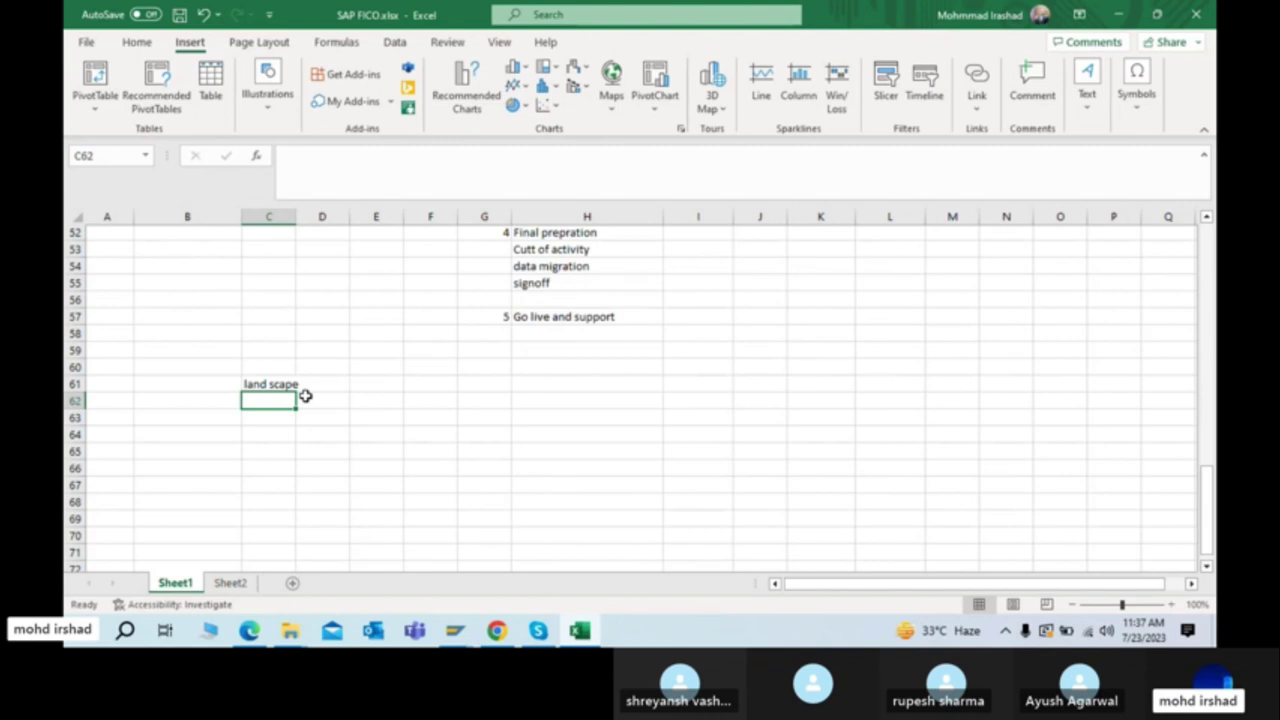
pyautogui.write('Q')
pyautogui.press('BackSpace')
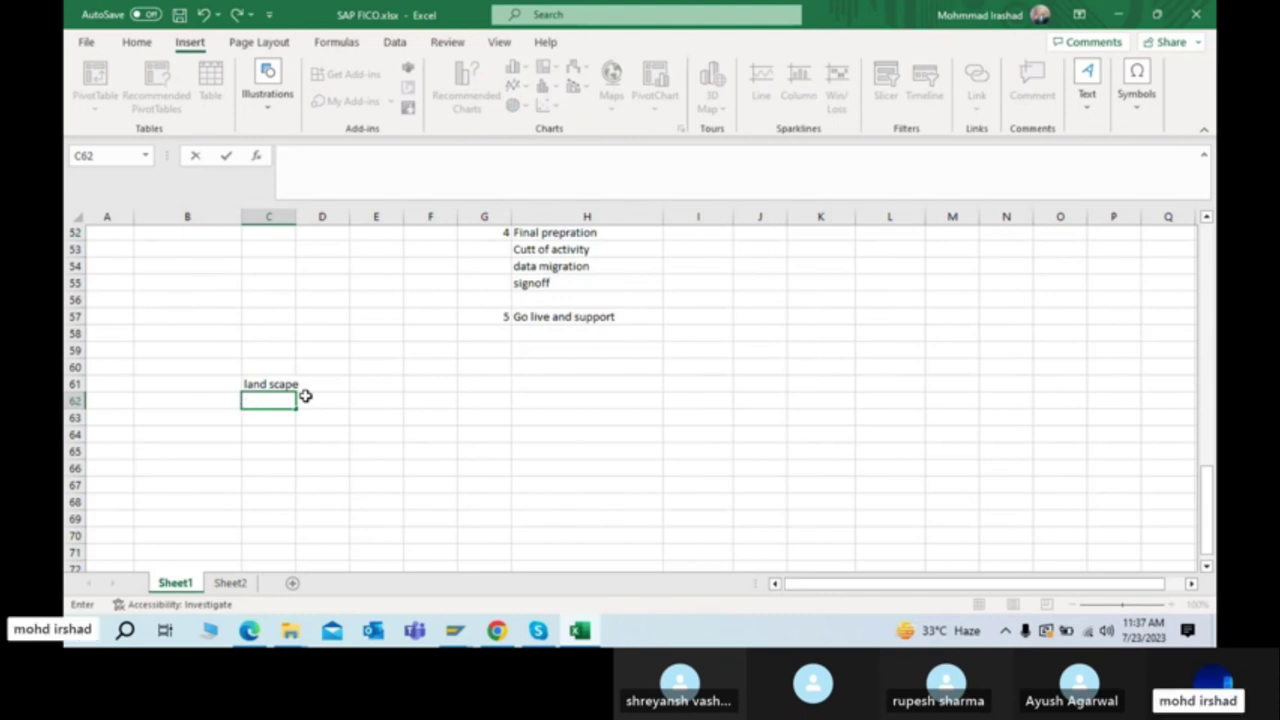
pyautogui.write('Devl')
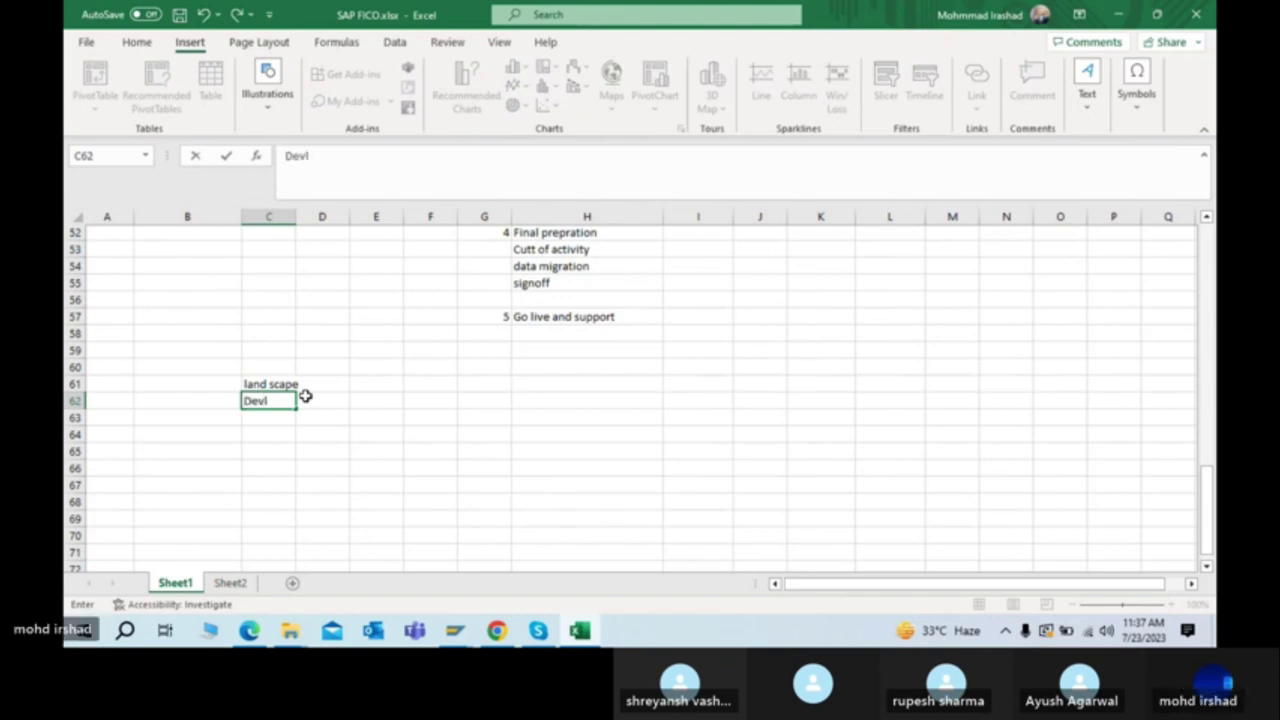
pyautogui.write('opment')
pyautogui.press('Tab')
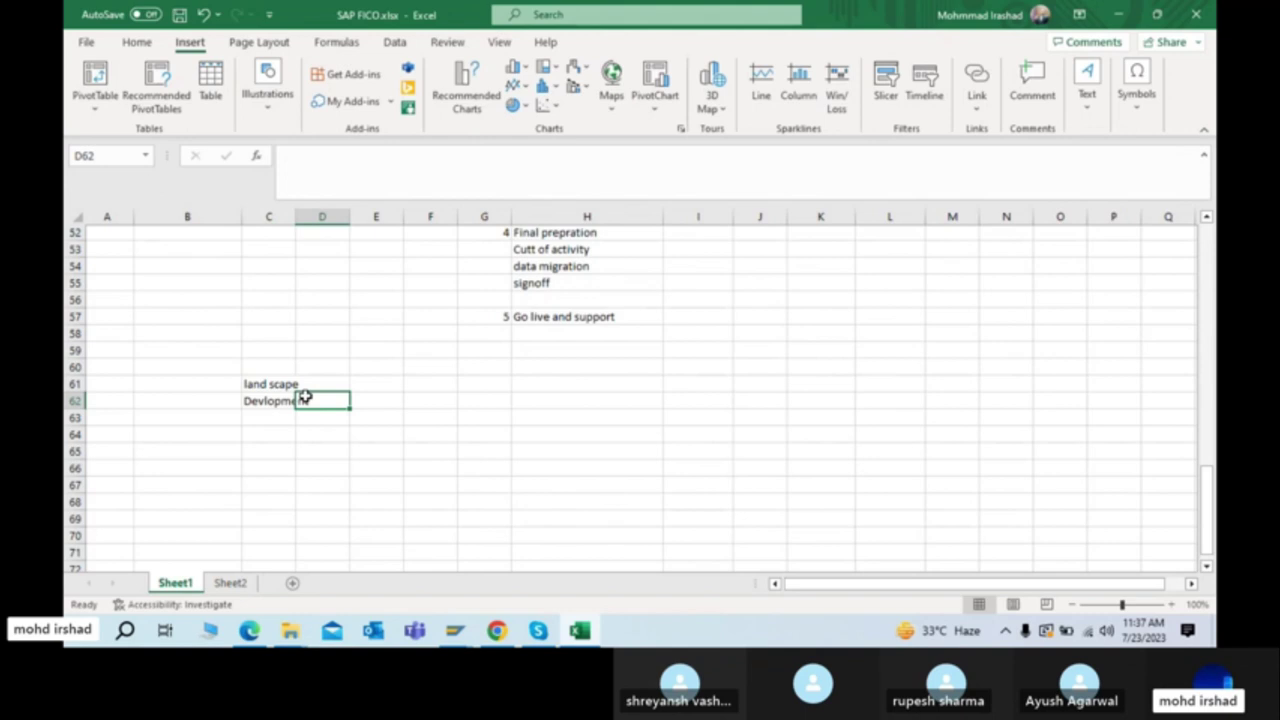
pyautogui.press('Tab')
pyautogui.write('DEV')
pyautogui.press('Return')
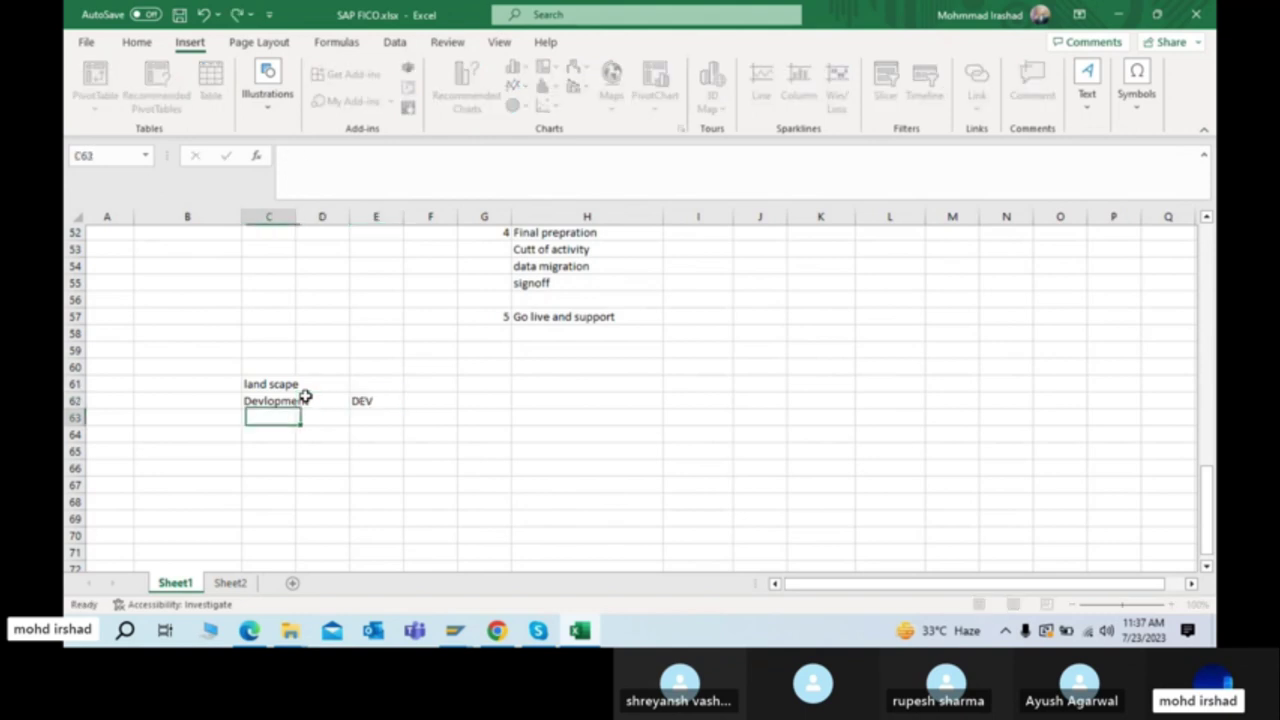
# Step: Number the list rows 1, 2 and 3 in B62:B64
pyautogui.click(222, 401)
pyautogui.write('1')
pyautogui.press('Return')
pyautogui.write('2')
pyautogui.press('Return')
pyautogui.write('3')
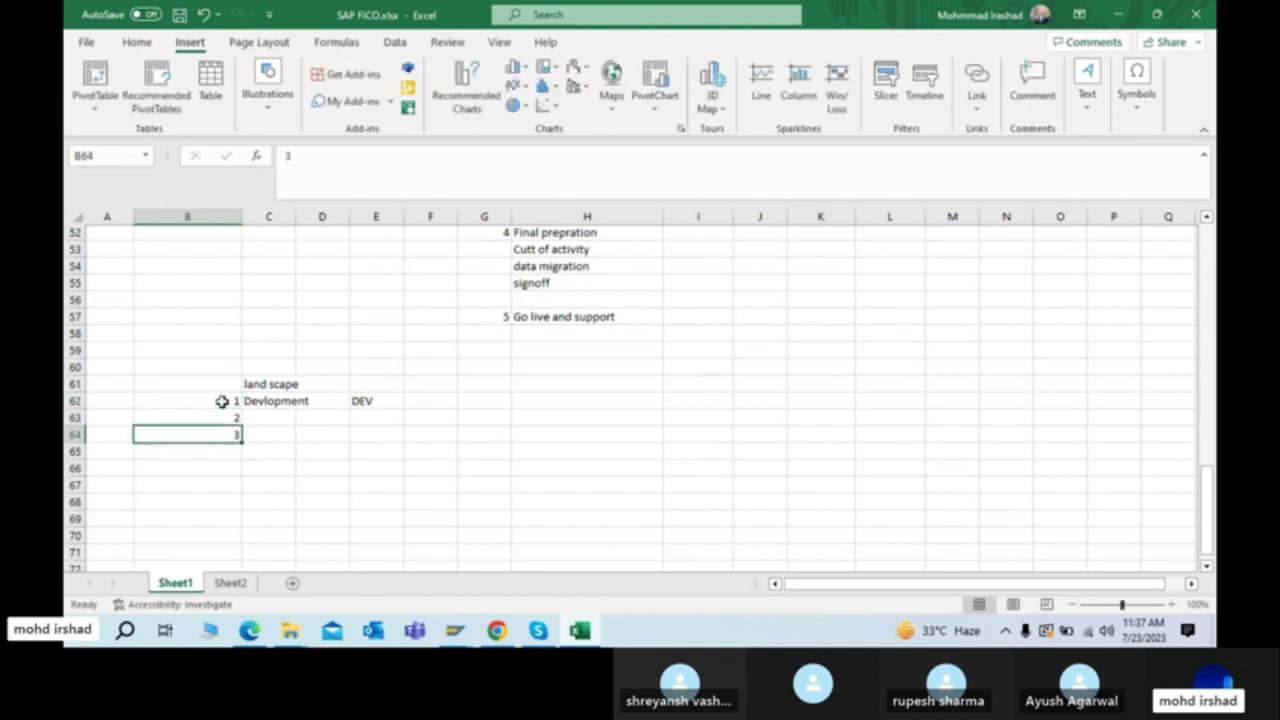
pyautogui.press('Up')
pyautogui.press('Right')
# Step: Add the Quality / QTY and Production server / PRD rows
pyautogui.write('Qulaity')
pyautogui.press('BackSpace')
pyautogui.press('BackSpace')
pyautogui.press('BackSpace')
pyautogui.press('BackSpace')
pyautogui.press('BackSpace')
pyautogui.write('al')
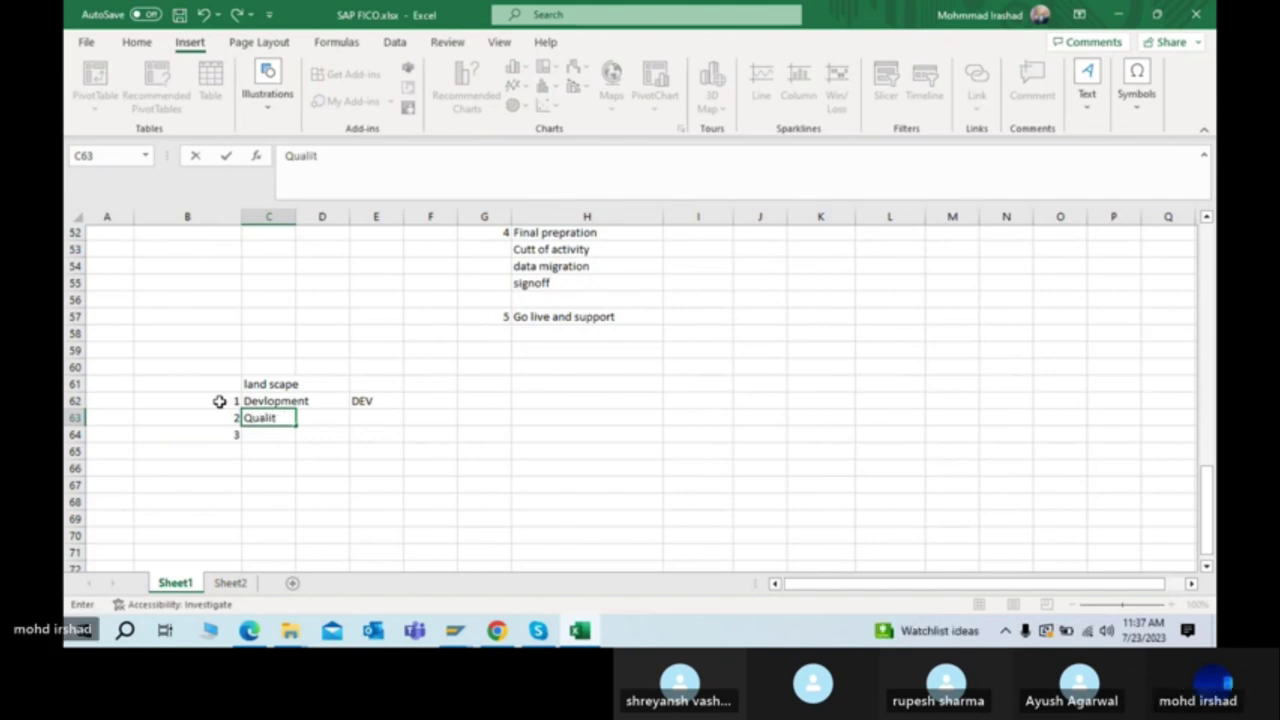
pyautogui.press('Up')
pyautogui.press('Right')
pyautogui.press('Down')
pyautogui.press('Right')
pyautogui.write('QTY')
pyautogui.press('Return')
pyautogui.press('Left')
pyautogui.press('Left')
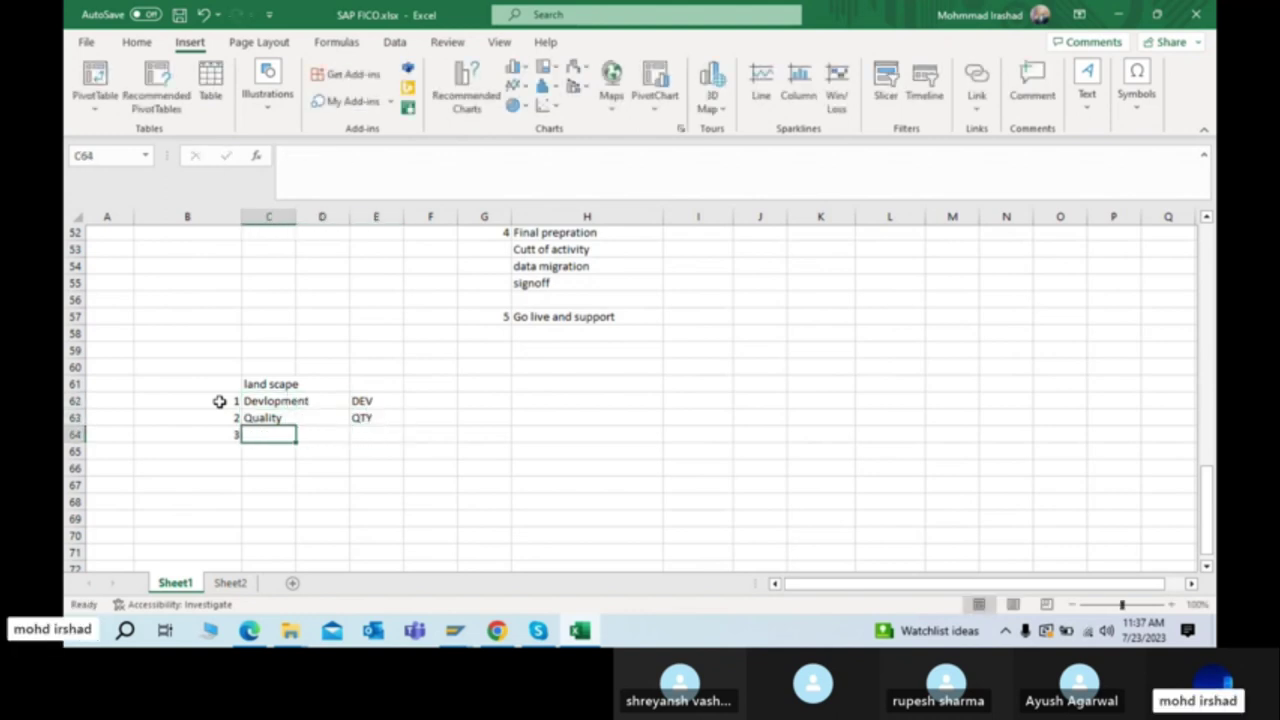
pyautogui.write('Produc')
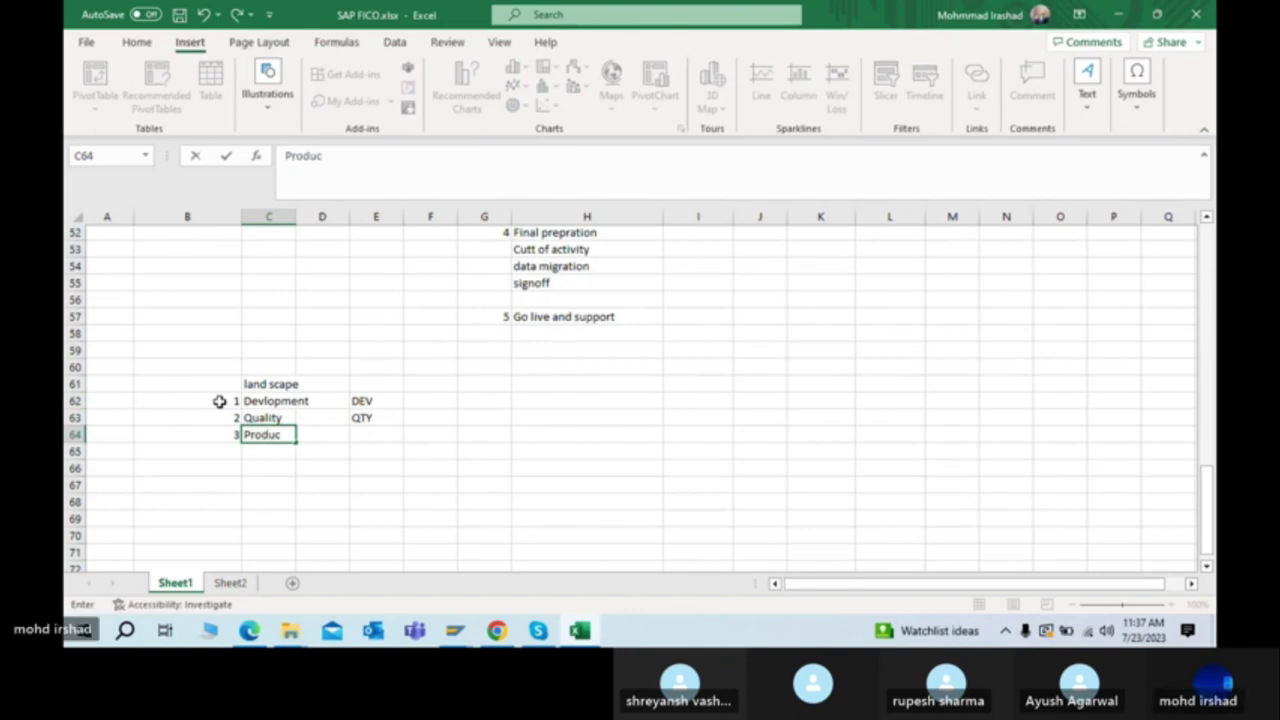
pyautogui.write('tion server')
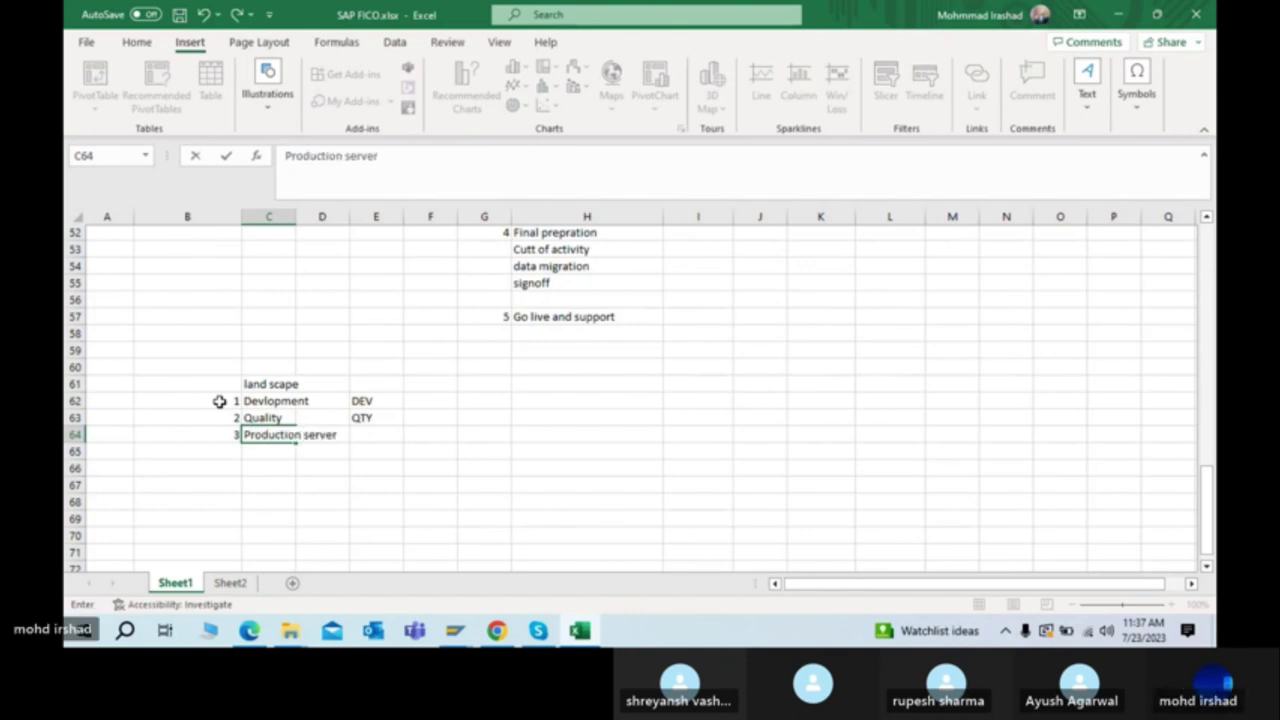
pyautogui.press('Tab')
pyautogui.press('Tab')
pyautogui.write('PRD')
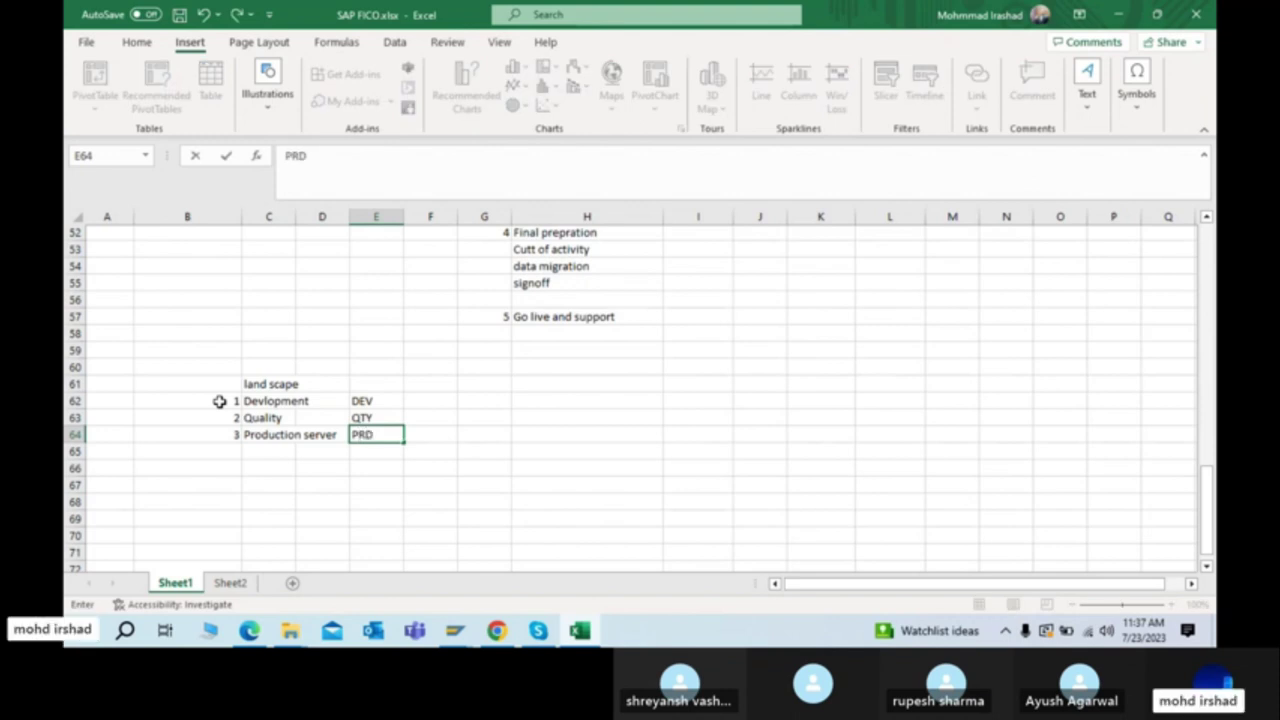
pyautogui.press('Return')
# Step: Select the DEV, QTY and PRD codes, then deselect them by picking F62
pyautogui.moveTo(360, 404); pyautogui.dragTo(366, 440)
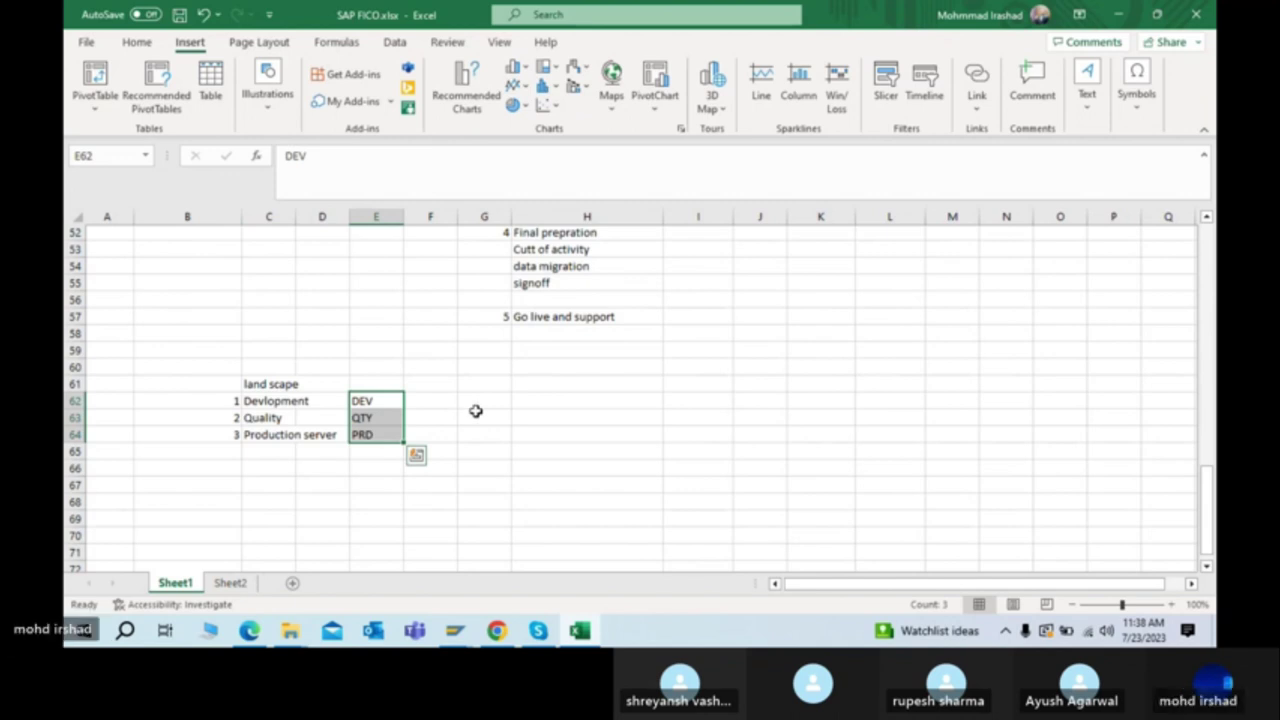
pyautogui.scroll(7, 476, 411)
pyautogui.scroll(-8, 476, 411)
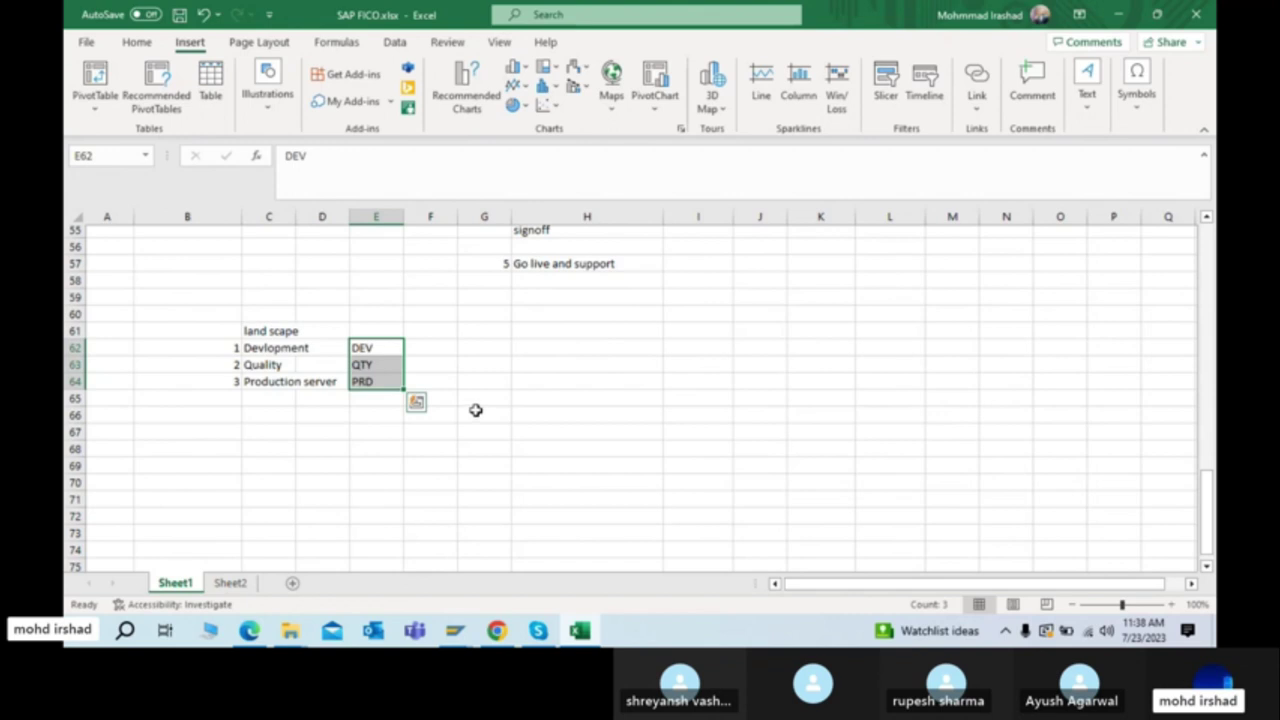
pyautogui.click(430, 350)
pyautogui.scroll(7, 431, 351)
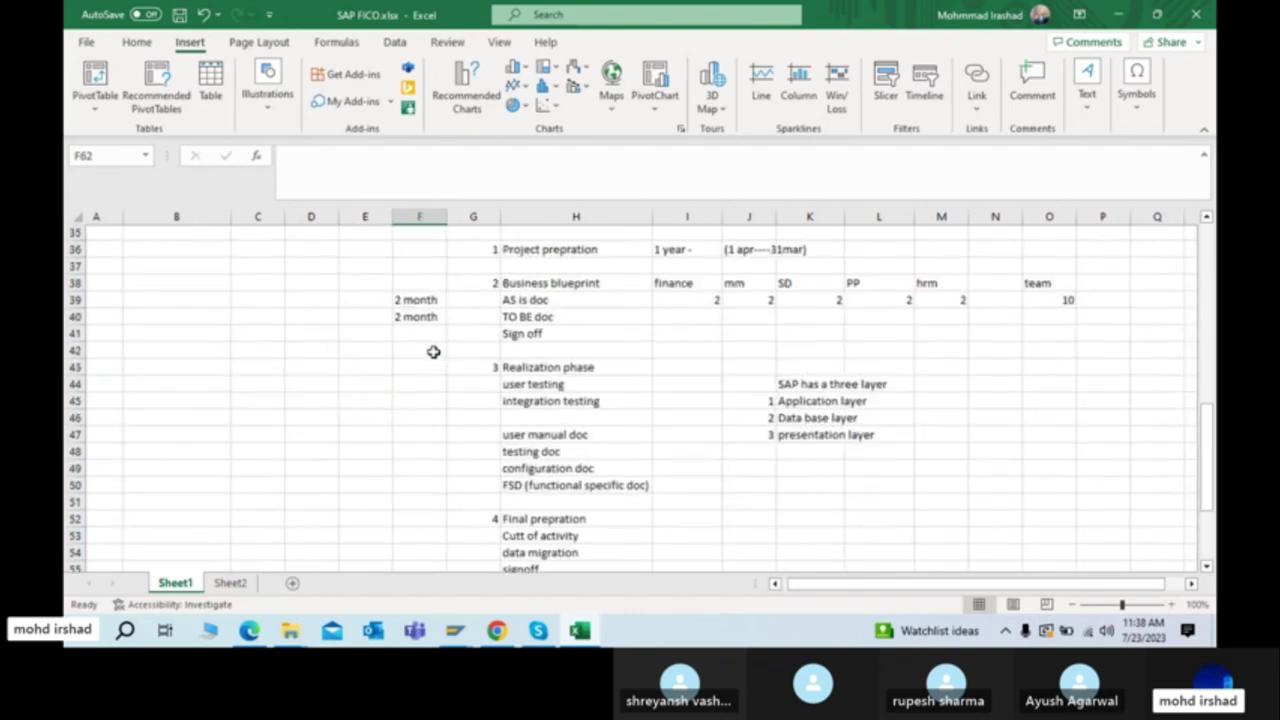
pyautogui.scroll(4, 480, 360)
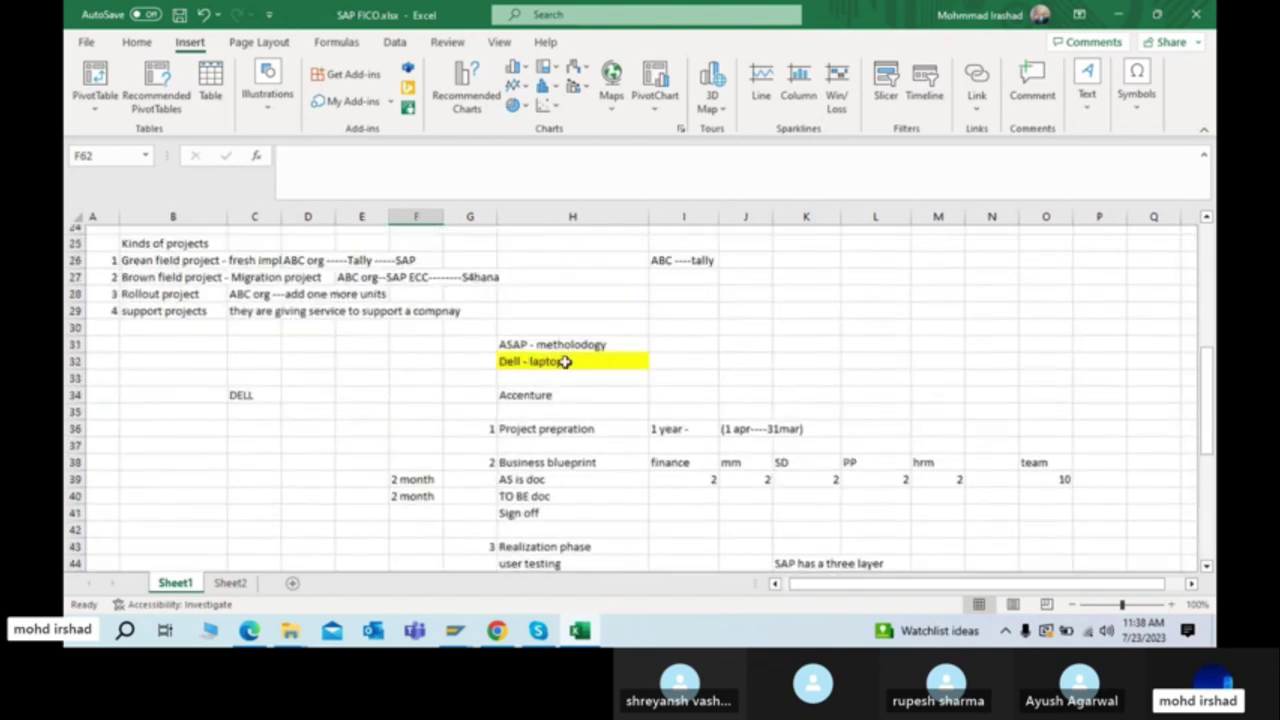
pyautogui.scroll(-2, 563, 365)
# Step: Select the Business blueprint through Realization phase cells, then return to DEV in E62 and F62
pyautogui.click(537, 347)
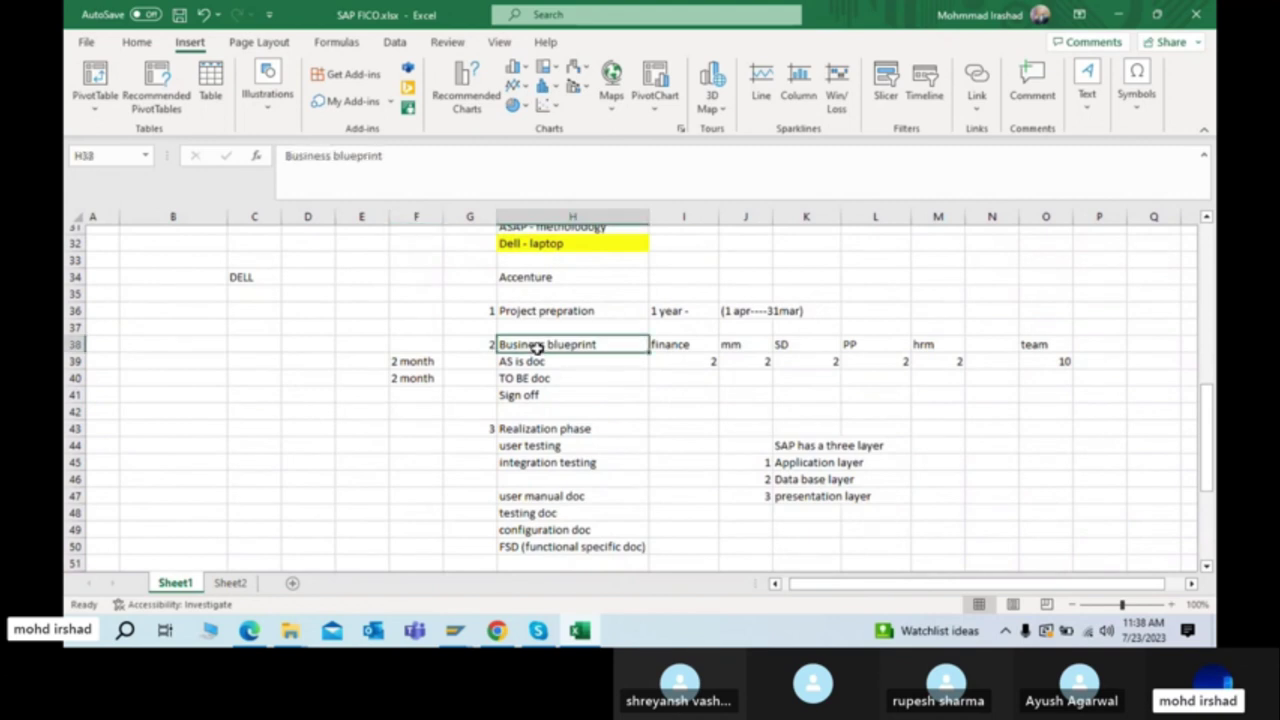
pyautogui.moveTo(533, 362); pyautogui.dragTo(533, 395)
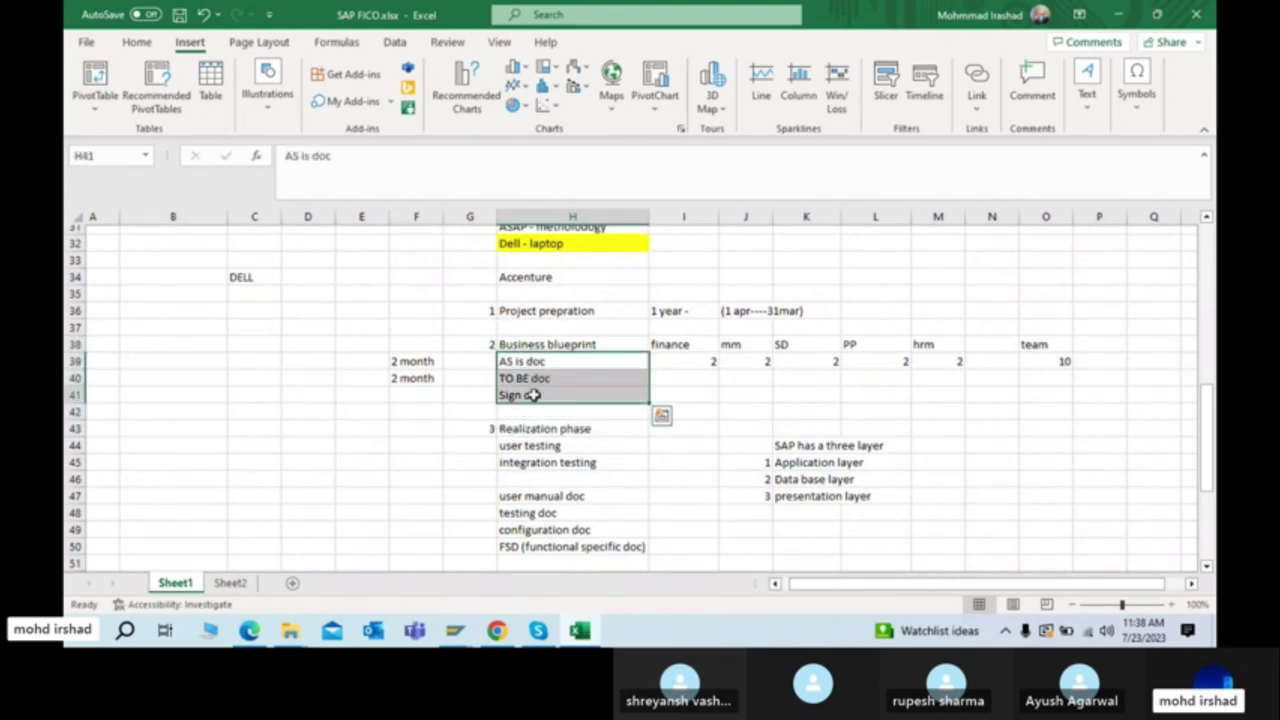
pyautogui.click(533, 395)
pyautogui.click(543, 428)
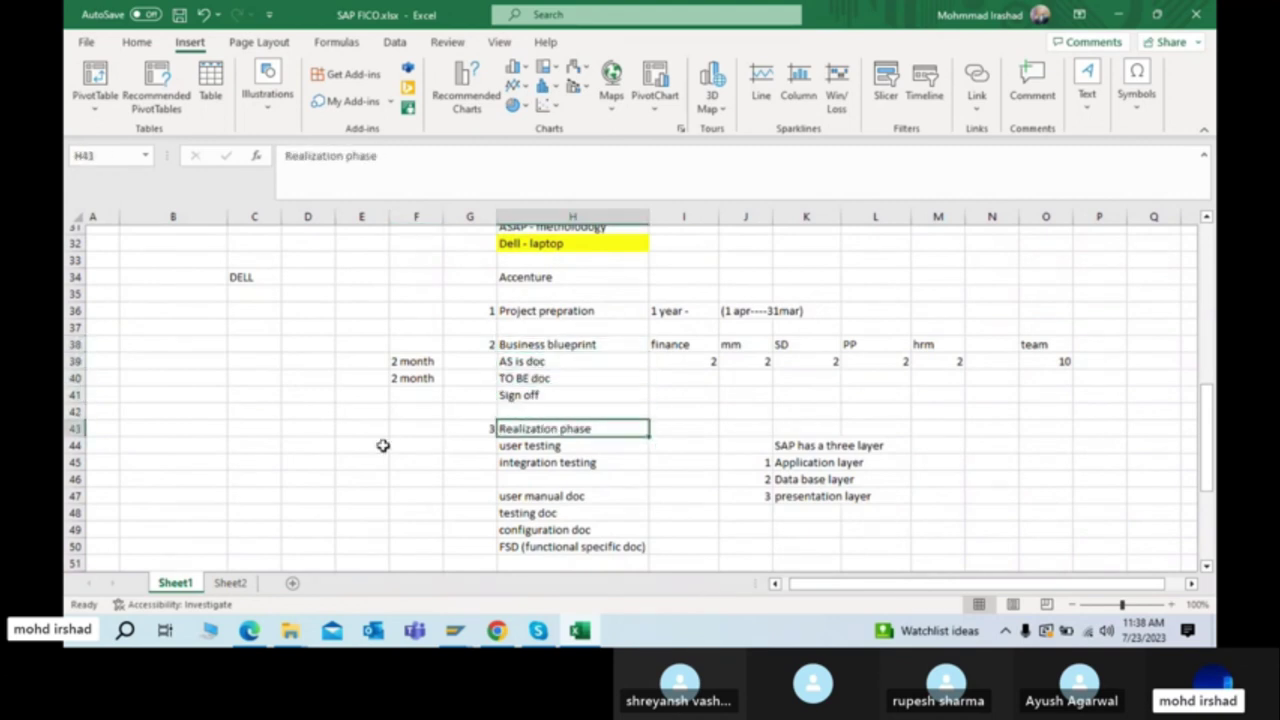
pyautogui.scroll(-8, 383, 445)
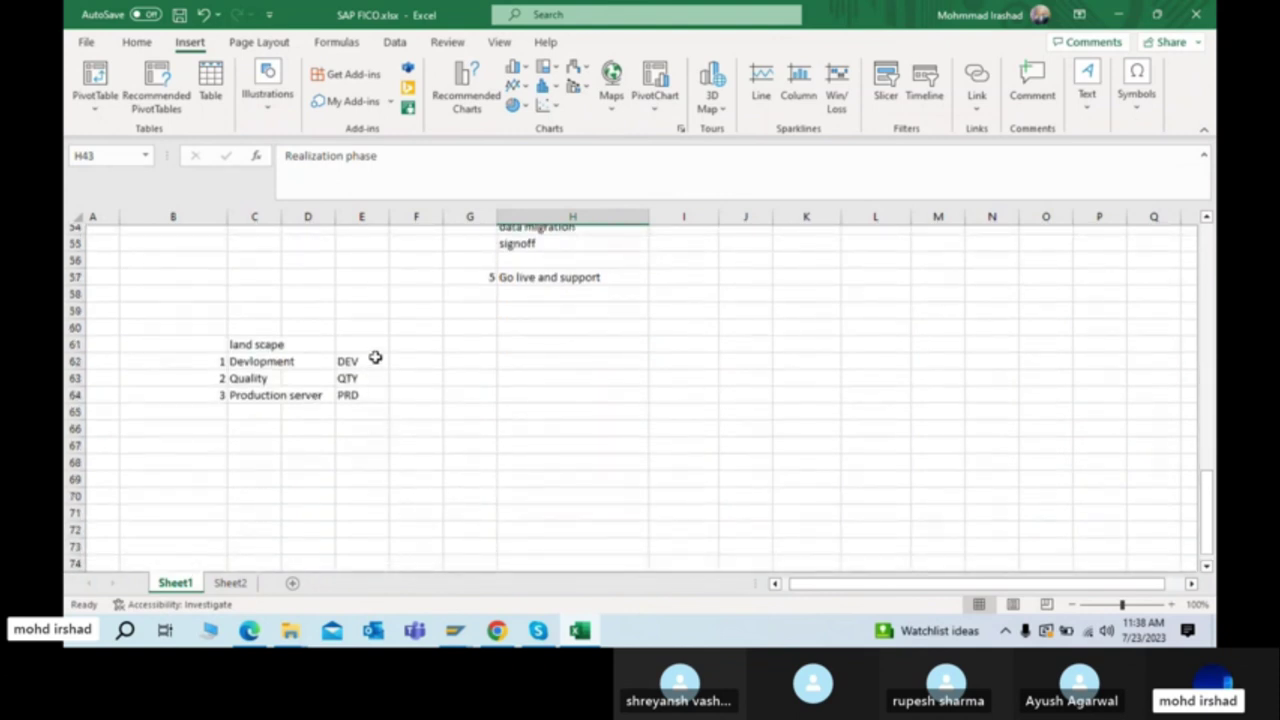
pyautogui.click(375, 357)
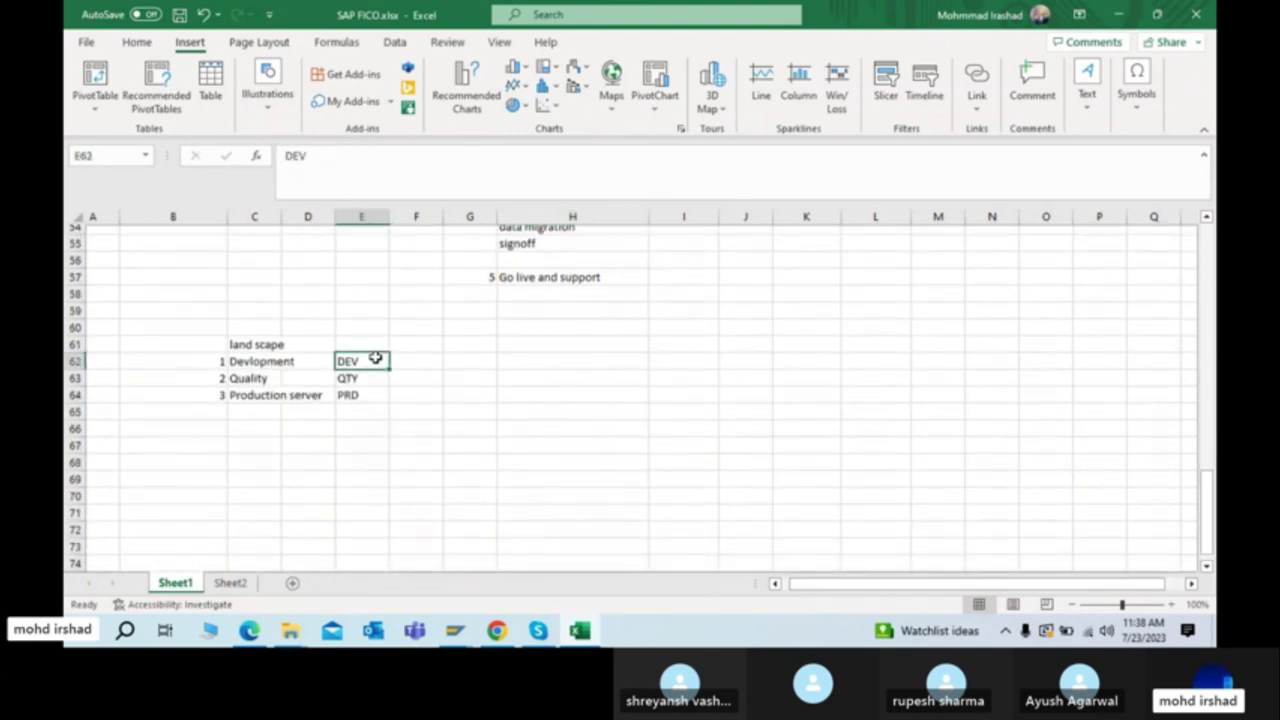
pyautogui.click(419, 365)
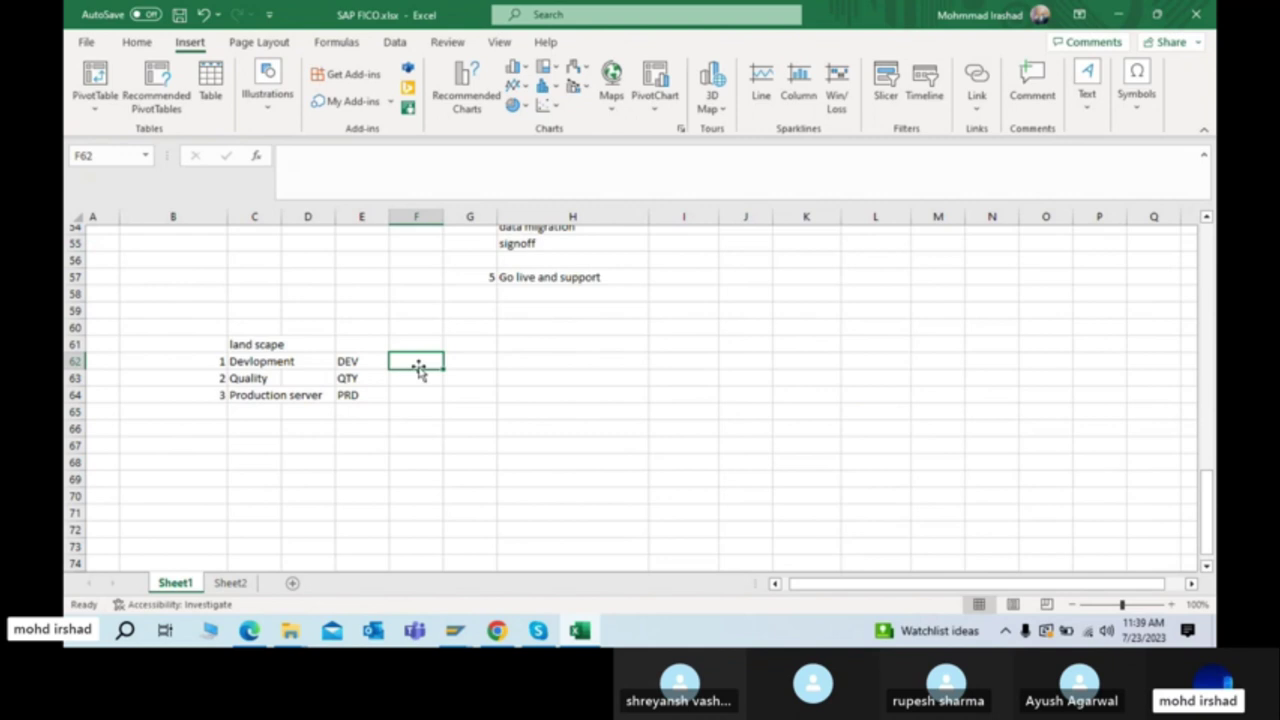
# Step: Enter TR in cell G62 beside DEV
pyautogui.click(350, 366)
pyautogui.click(419, 366)
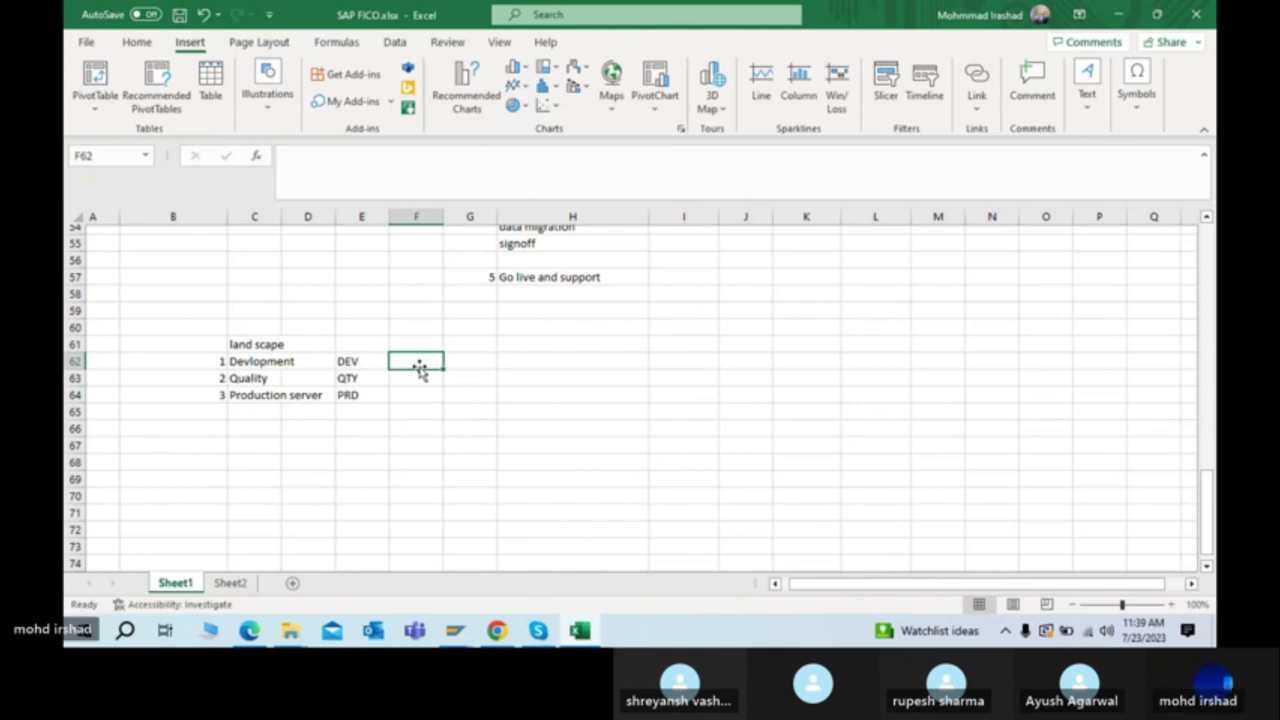
pyautogui.press('Right')
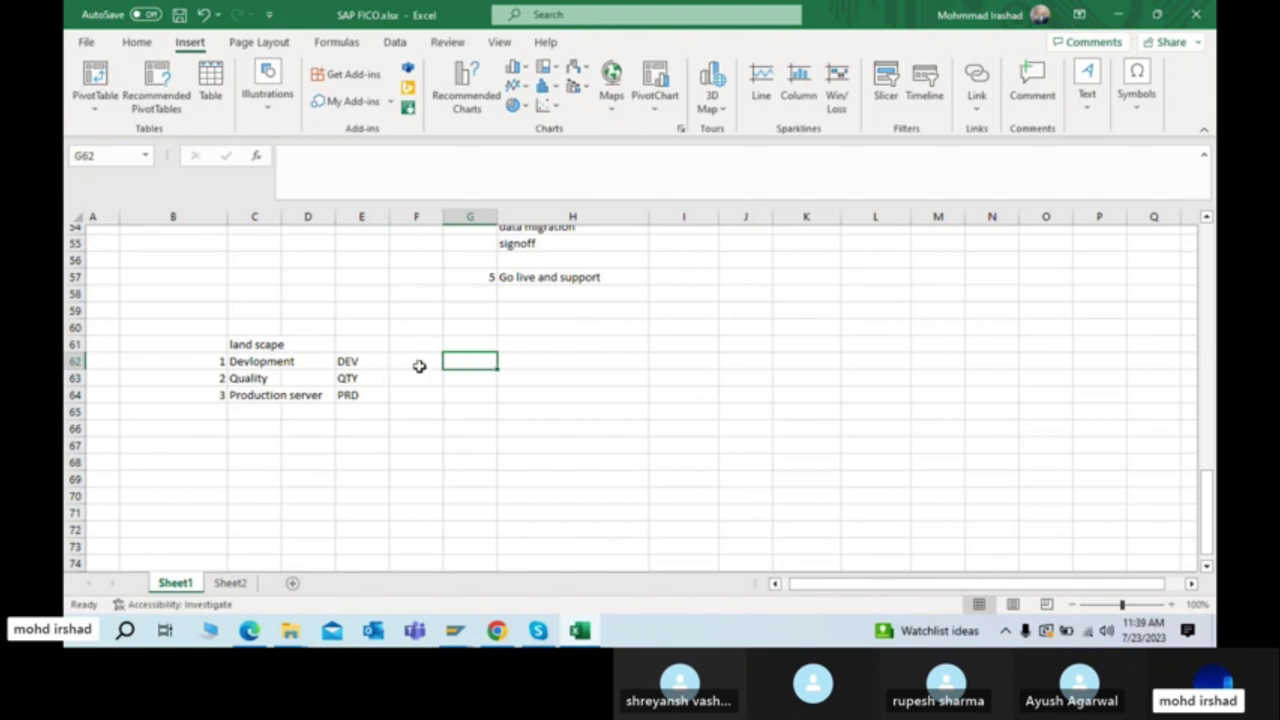
pyautogui.write('TR')
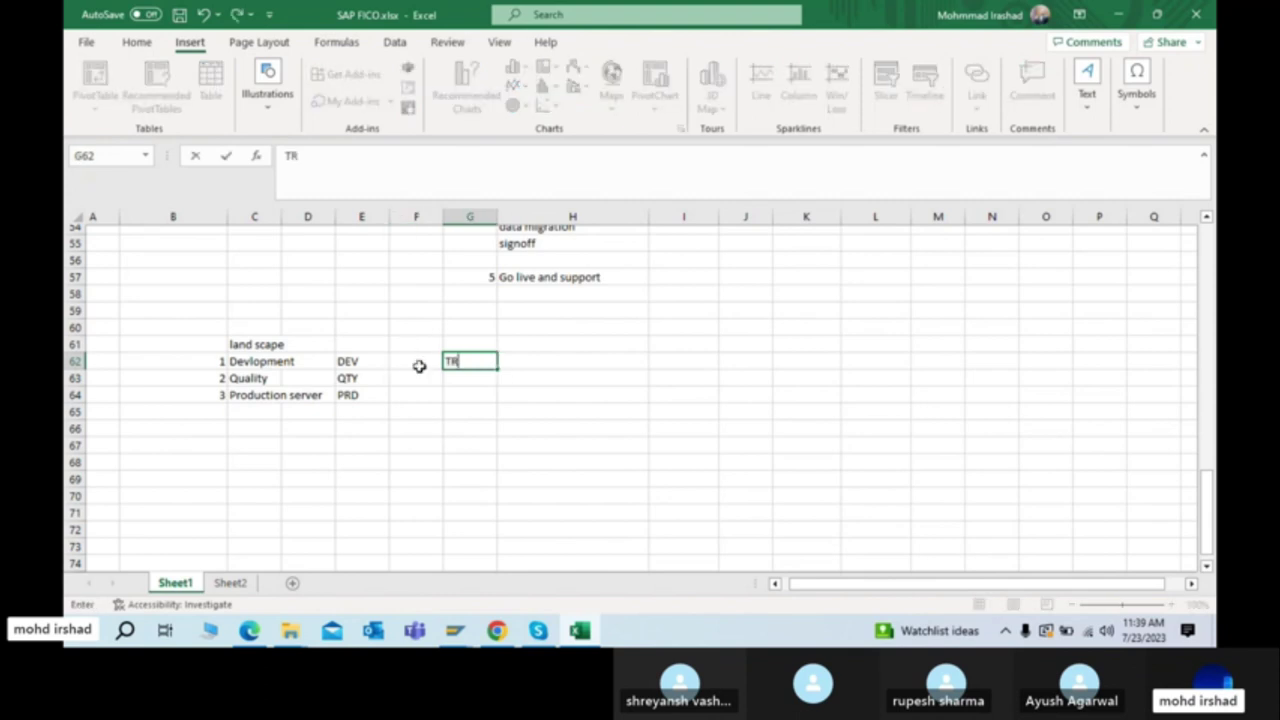
pyautogui.press('Return')
# Step: Add the note 'Tranport request' in H62, then select cell I62
pyautogui.press('Up')
pyautogui.press('Right')
pyautogui.press('Left')
pyautogui.press('Right')
pyautogui.write('Tranpost')
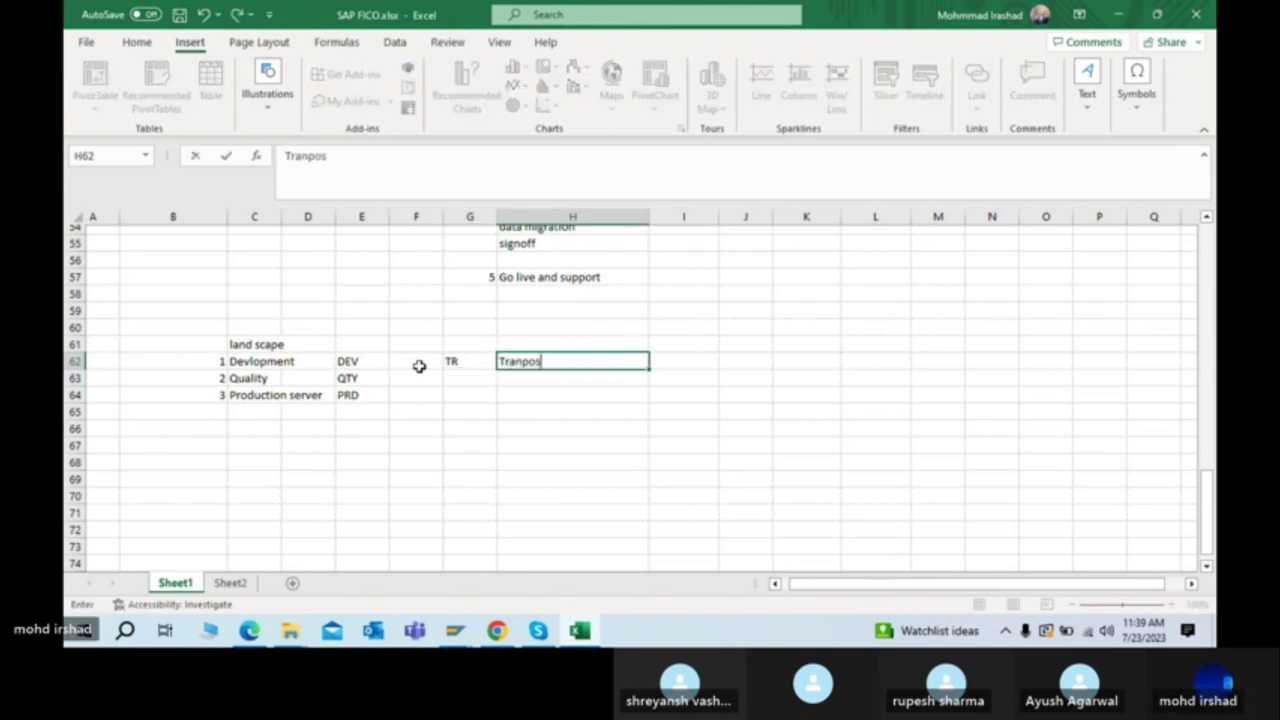
pyautogui.press('BackSpace')
pyautogui.press('BackSpace')
pyautogui.write('rt req')
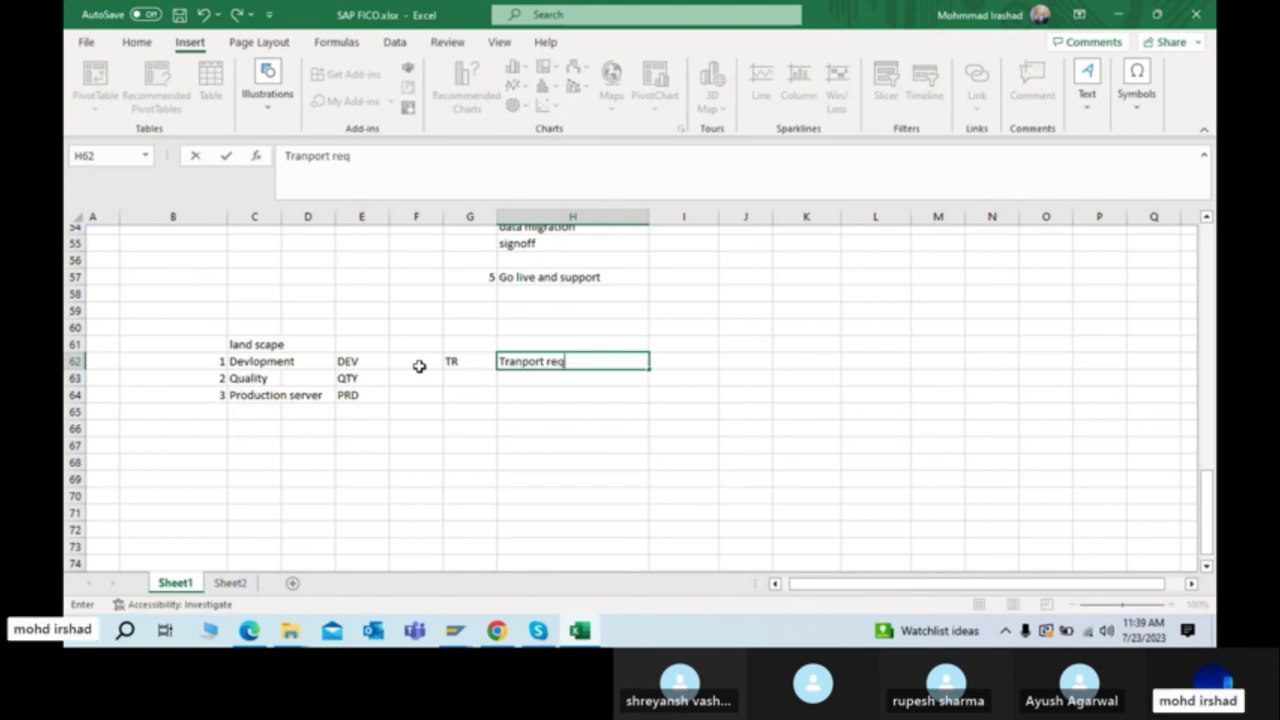
pyautogui.write('uest')
pyautogui.press('Return')
pyautogui.press('Up')
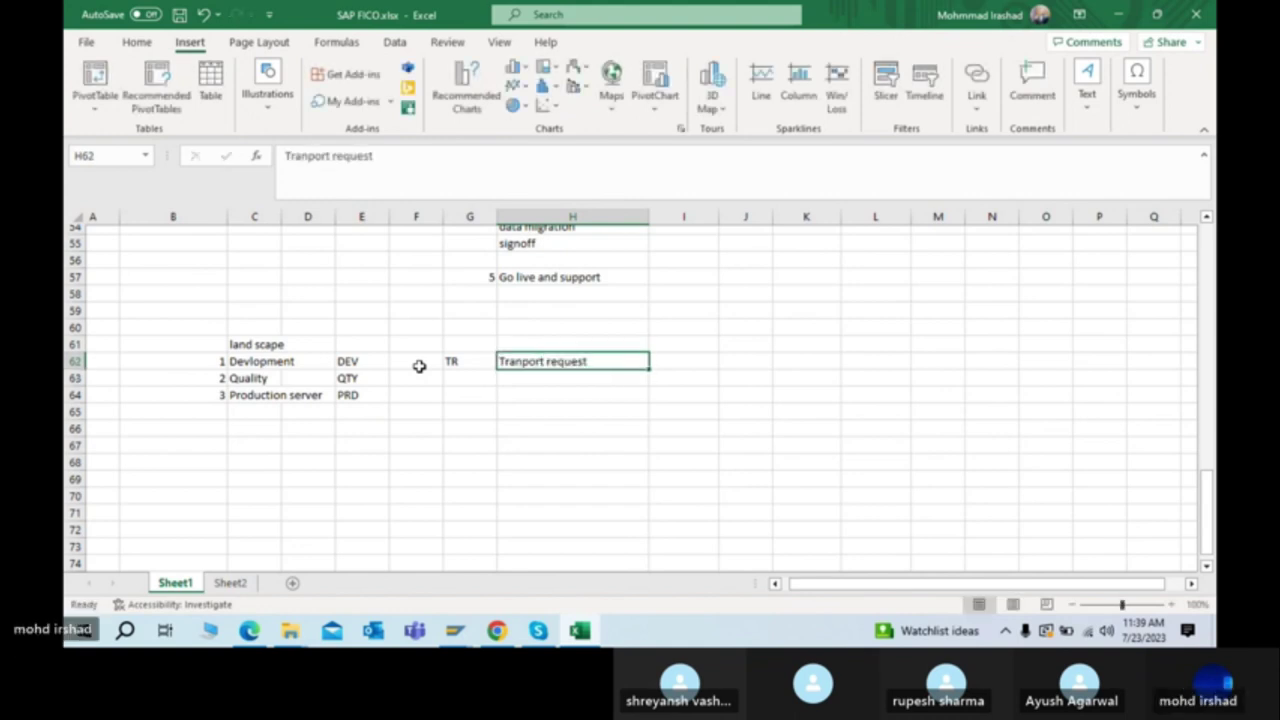
pyautogui.press('Left')
pyautogui.click(420, 368)
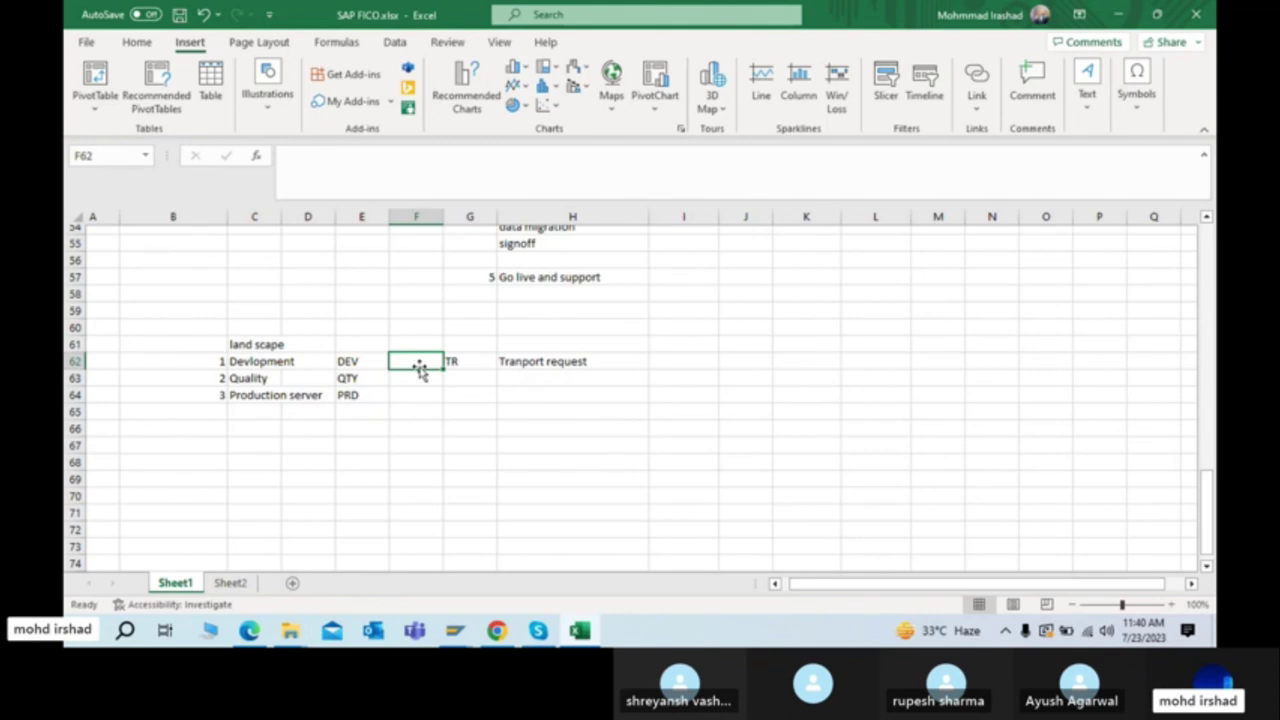
pyautogui.click(686, 376)
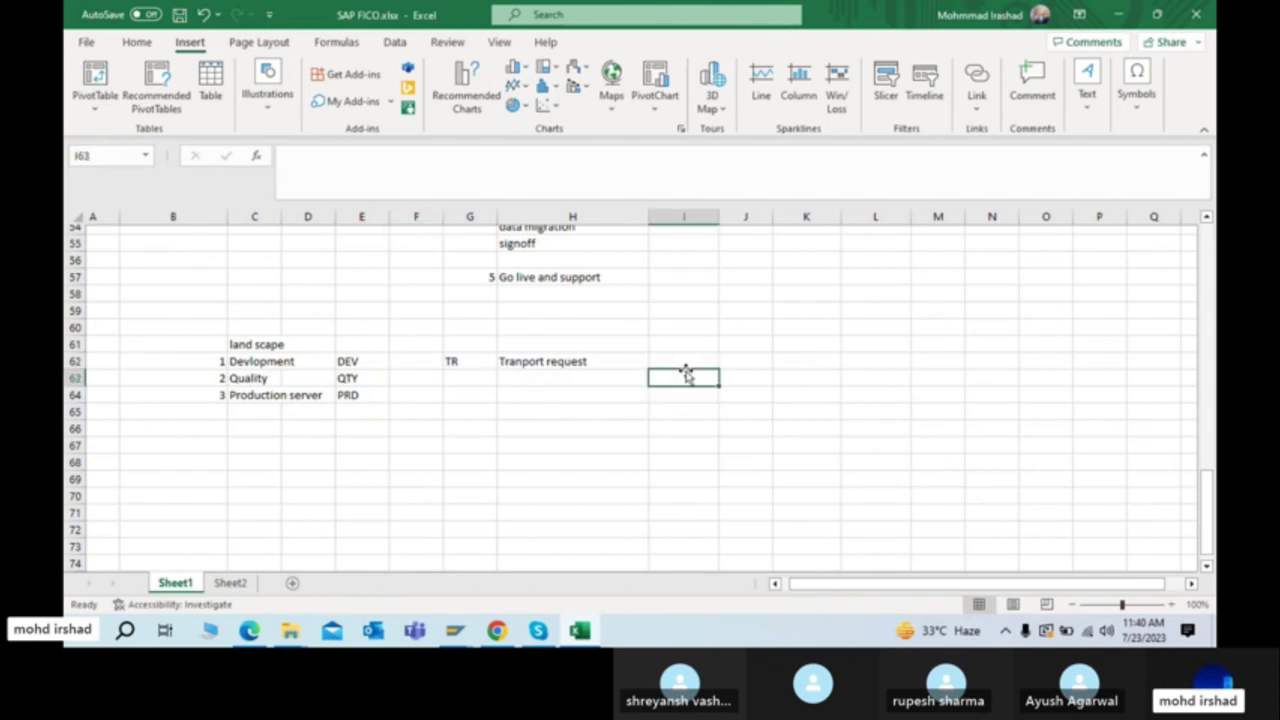
pyautogui.click(681, 363)
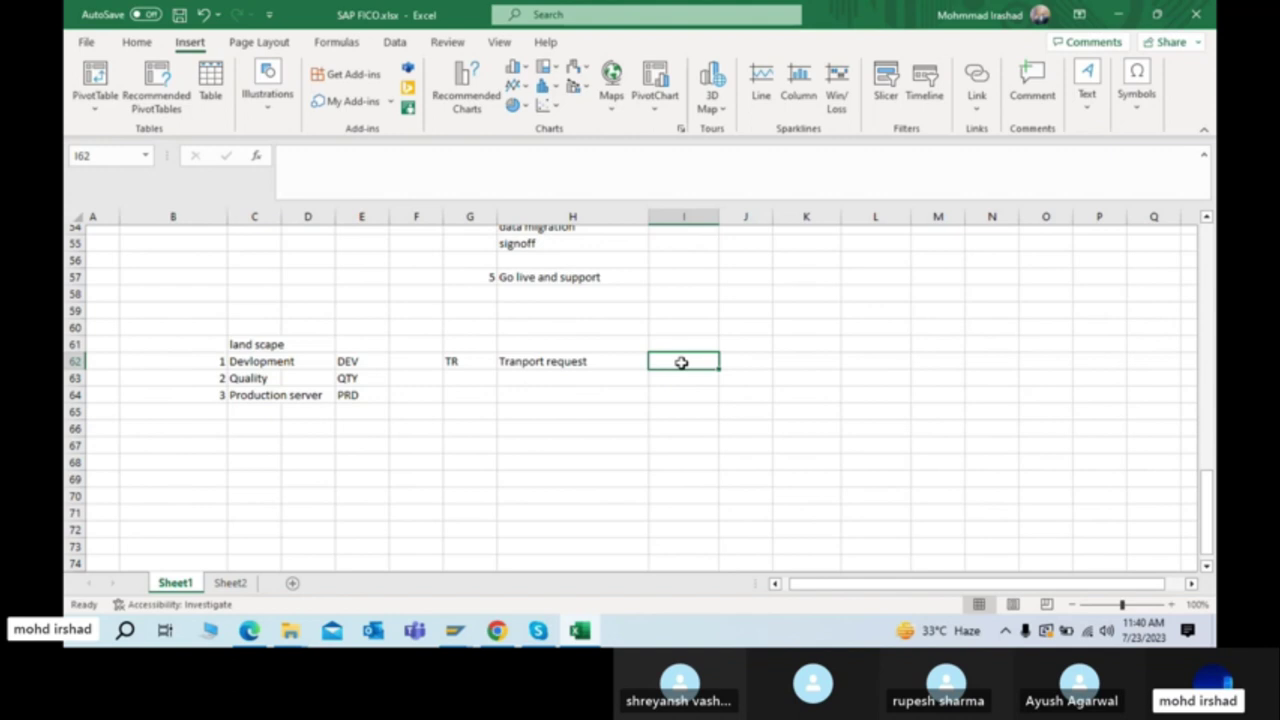
# Step: Enter the sample request number TR12234444 in cell I62 beside the Tranport request label
pyautogui.write('TR')
pyautogui.press('BackSpace')
pyautogui.press('BackSpace')
pyautogui.write('TR12344444')
pyautogui.press('Return')
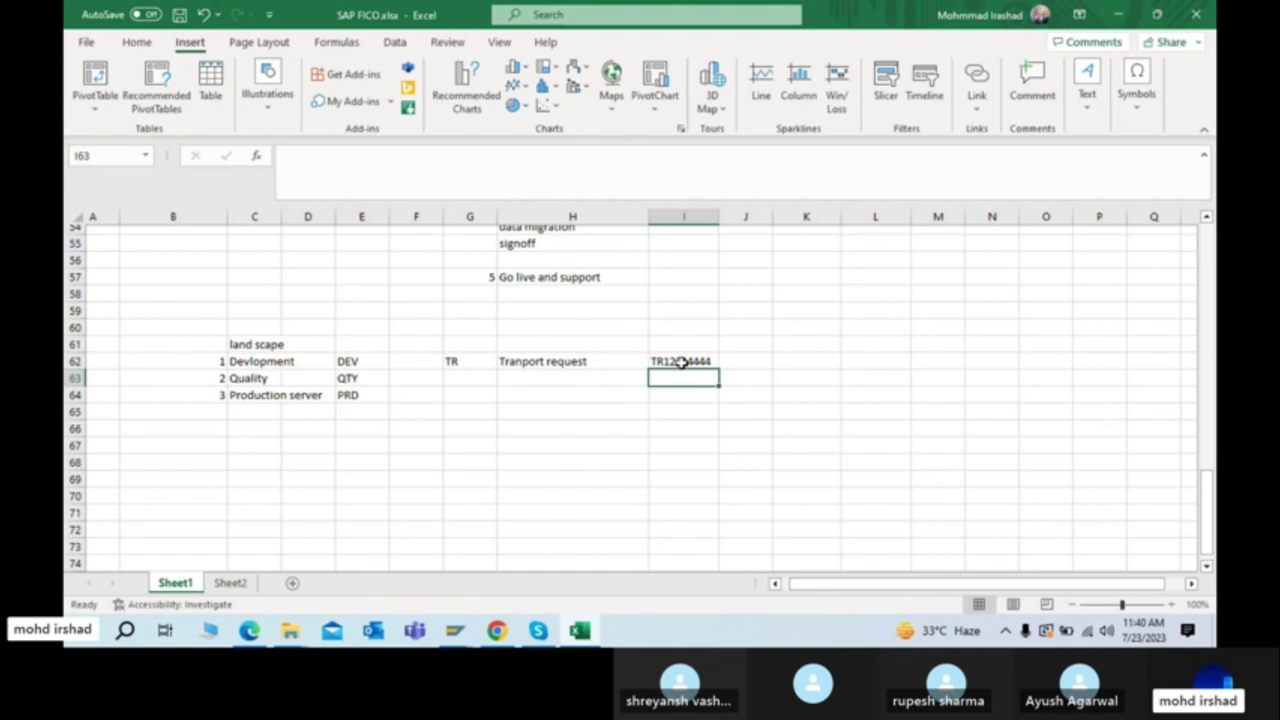
pyautogui.click(680, 362)
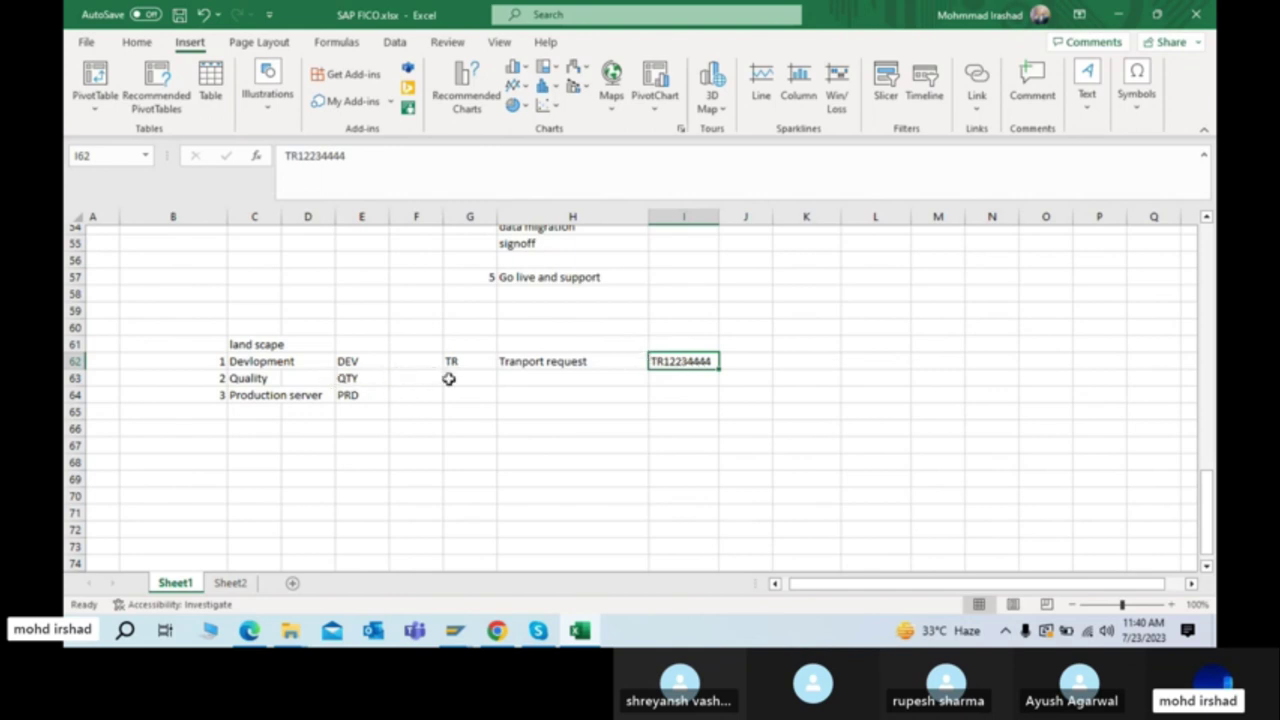
pyautogui.click(493, 378)
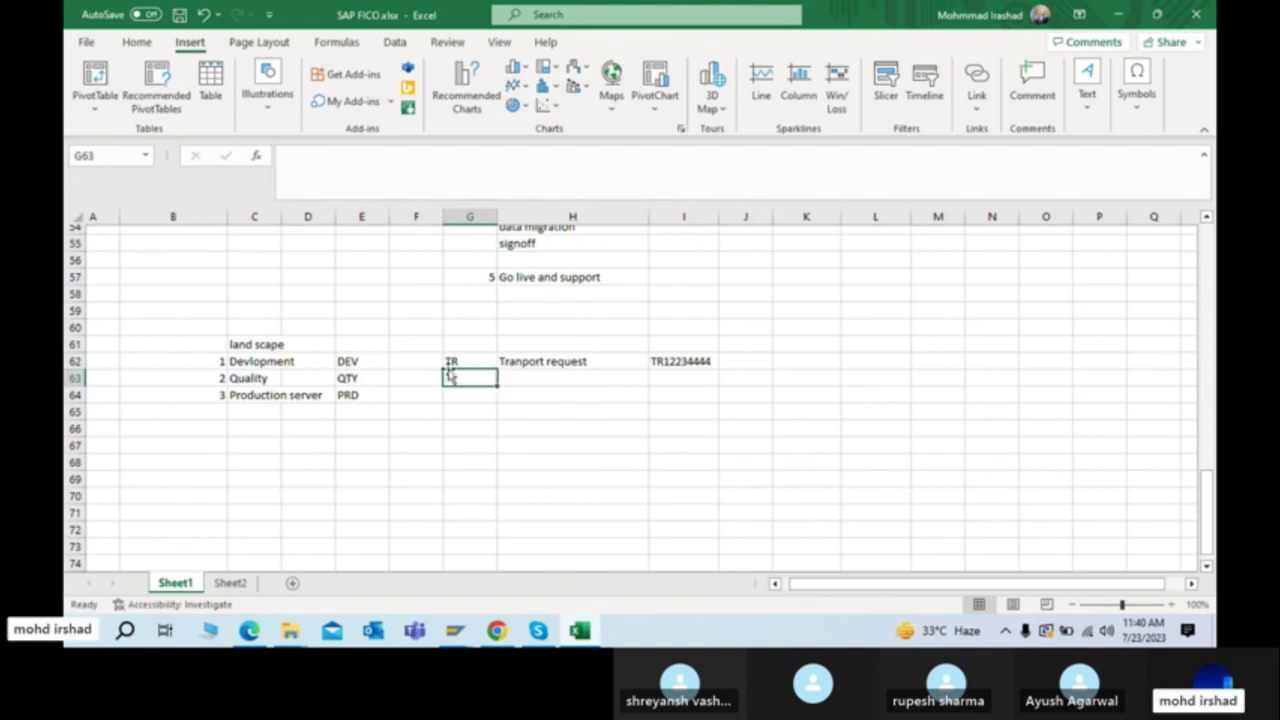
pyautogui.click(352, 362)
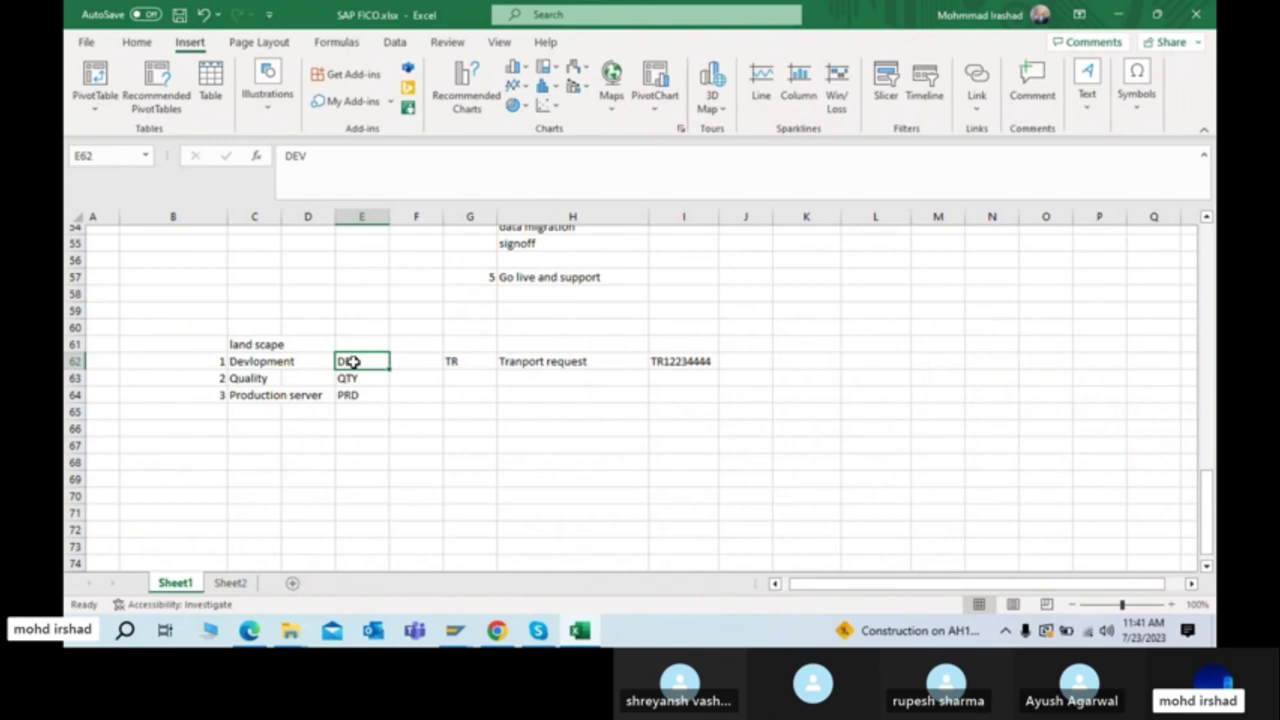
pyautogui.press('Right')
pyautogui.press('Right')
pyautogui.press('Right')
pyautogui.press('Right')
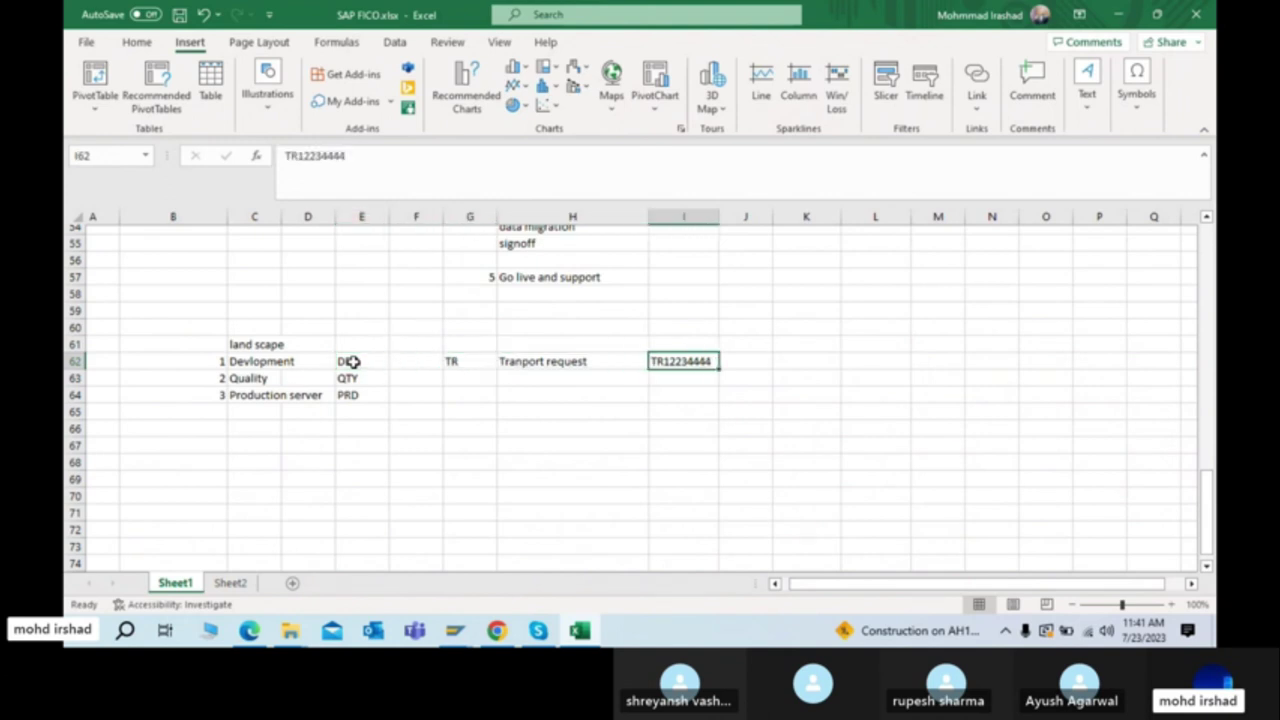
pyautogui.press('Left')
pyautogui.press('Left')
pyautogui.press('Left')
pyautogui.press('Left')
pyautogui.press('Right')
pyautogui.press('Right')
pyautogui.press('Right')
pyautogui.press('Right')
pyautogui.press('Left')
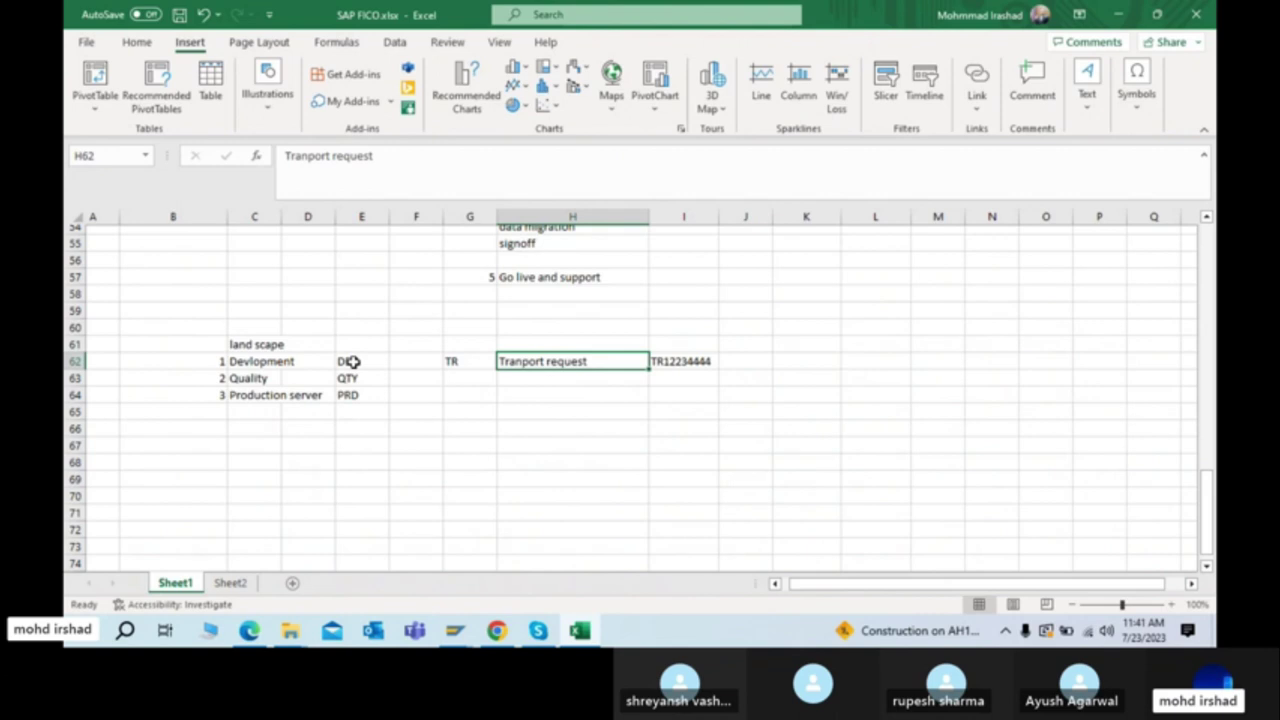
pyautogui.press('Down')
pyautogui.press('Left')
pyautogui.press('Left')
pyautogui.press('Left')
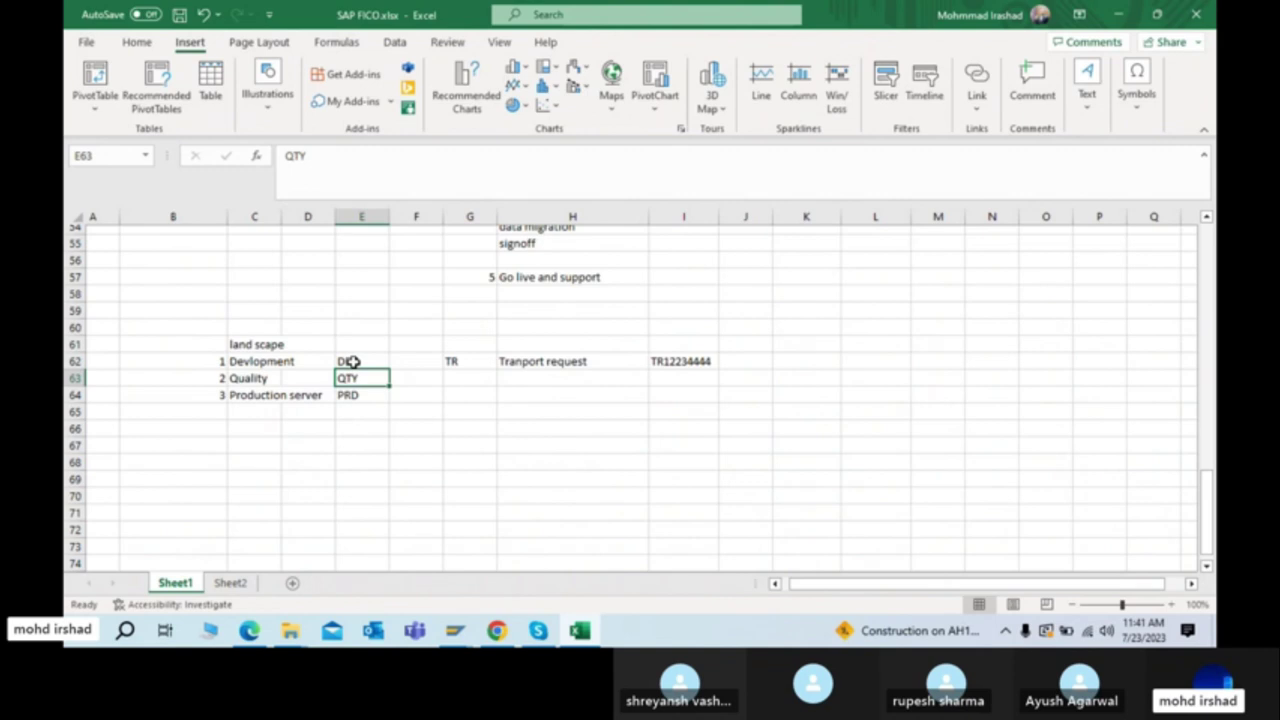
pyautogui.press('Up')
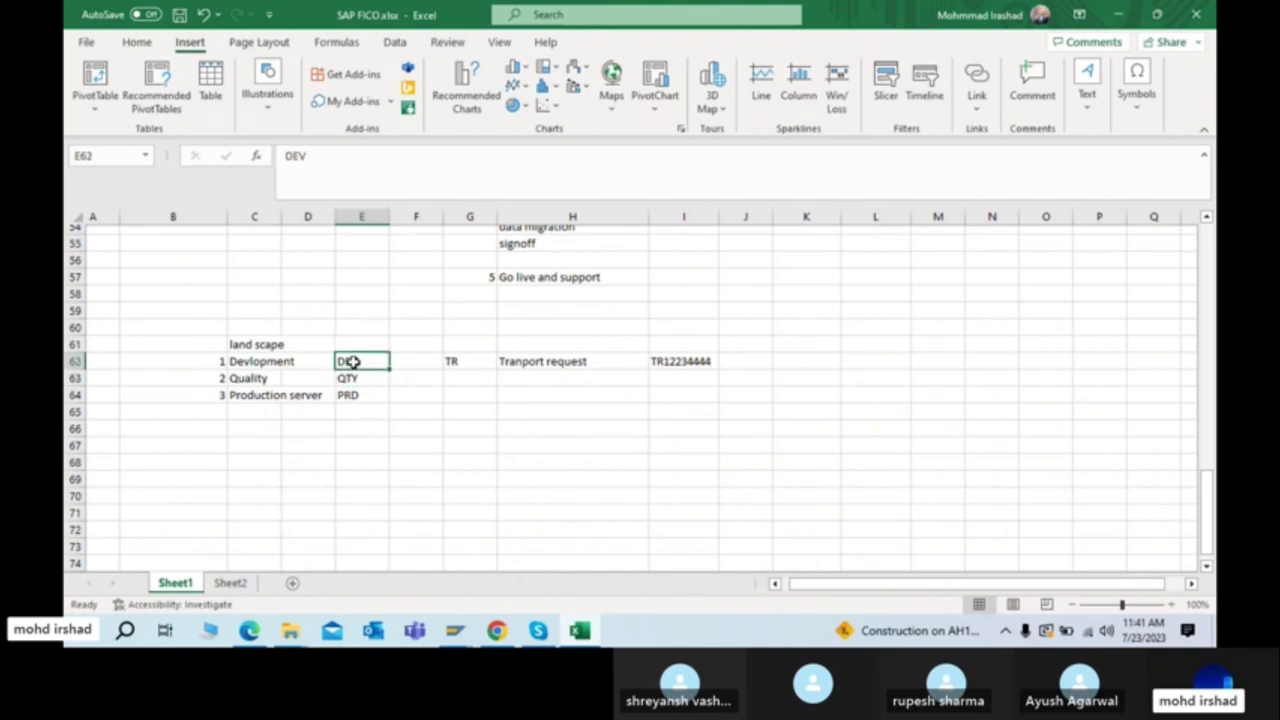
pyautogui.press('Right')
pyautogui.press('Right')
pyautogui.press('Right')
pyautogui.press('Right')
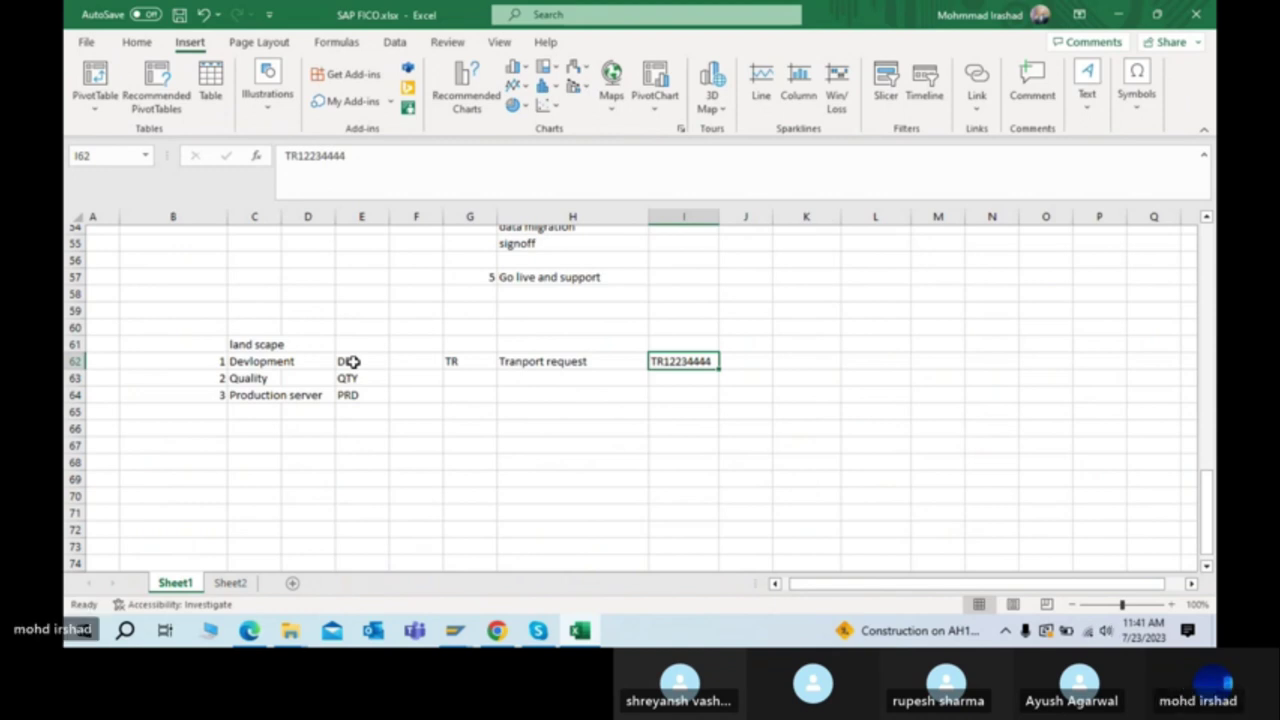
pyautogui.press('Down')
pyautogui.press('Left')
pyautogui.press('Left')
pyautogui.press('Left')
pyautogui.press('Left')
pyautogui.press('Right')
pyautogui.press('Up')
pyautogui.press('Down')
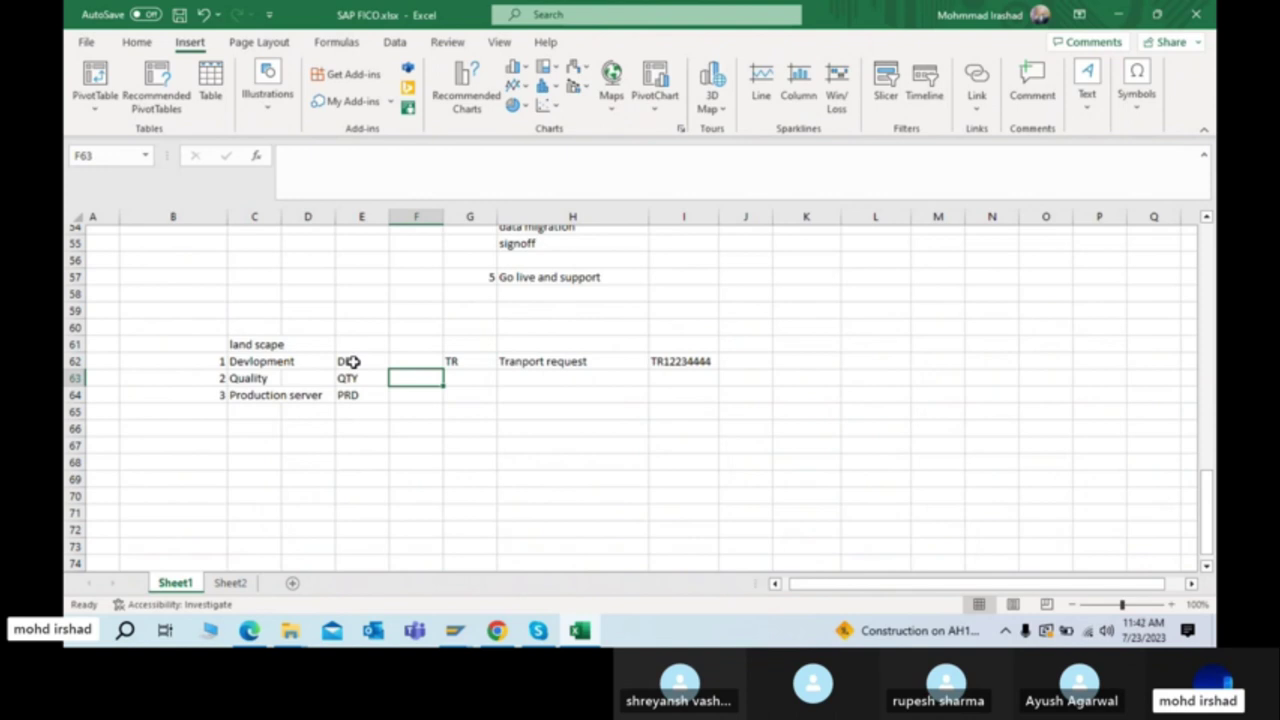
pyautogui.press('Up')
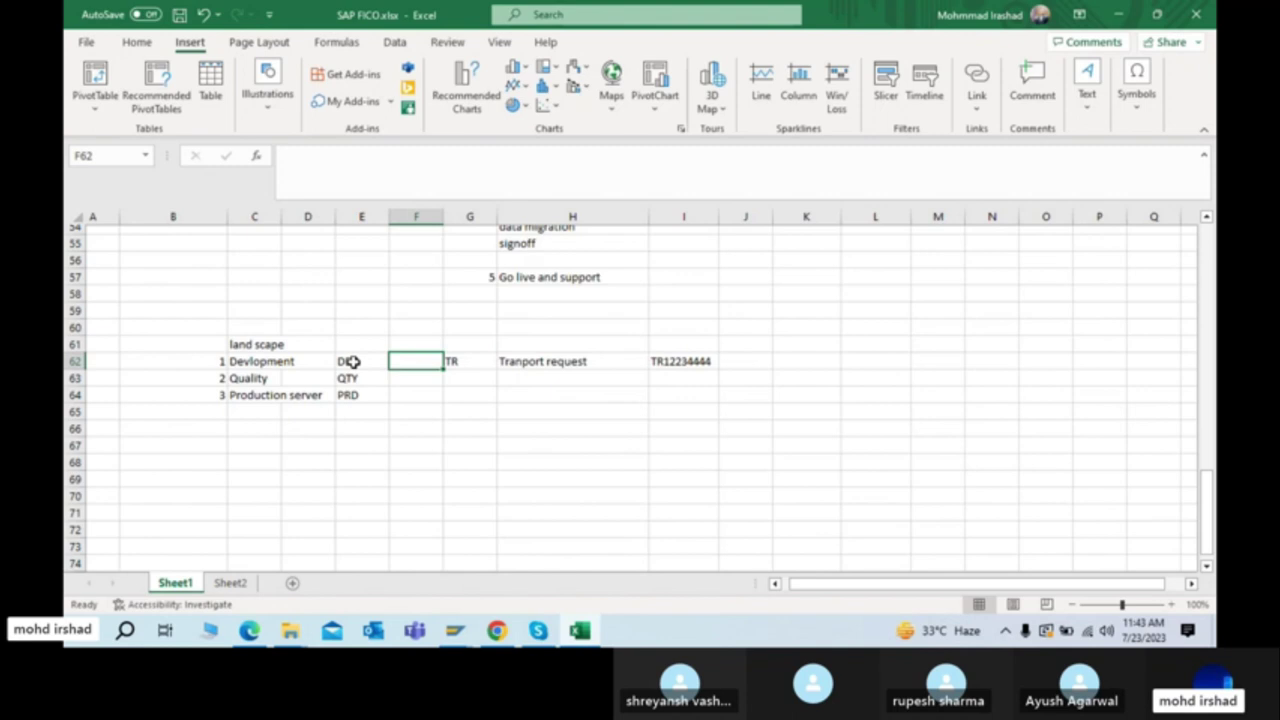
# Step: Review the TR, Quality and PRD cells around rows 62-64 of the sheet
pyautogui.press('Right')
pyautogui.press('Right')
pyautogui.press('Left')
pyautogui.press('Left')
pyautogui.press('Right')
pyautogui.press('Right')
pyautogui.press('Left')
pyautogui.press('Left')
pyautogui.press('Down')
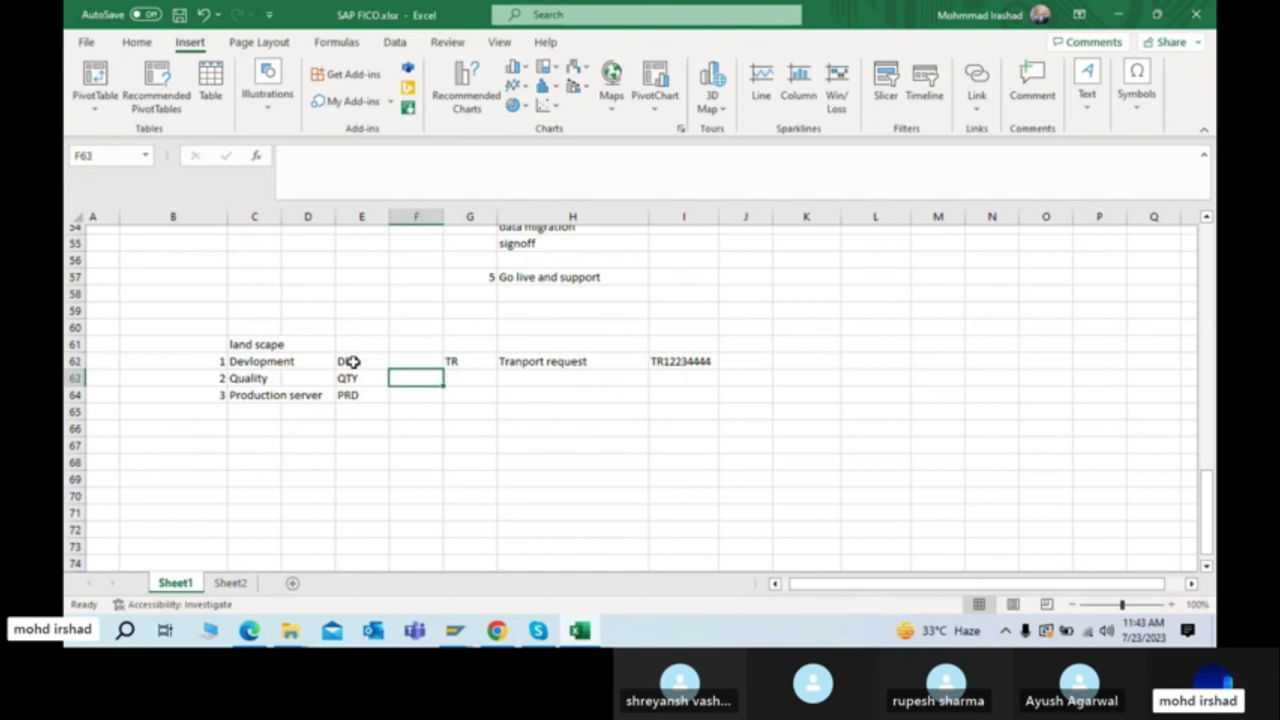
pyautogui.press('Left')
pyautogui.press('Left')
pyautogui.press('Left')
pyautogui.press('Right')
pyautogui.press('Right')
pyautogui.press('Right')
pyautogui.press('Right')
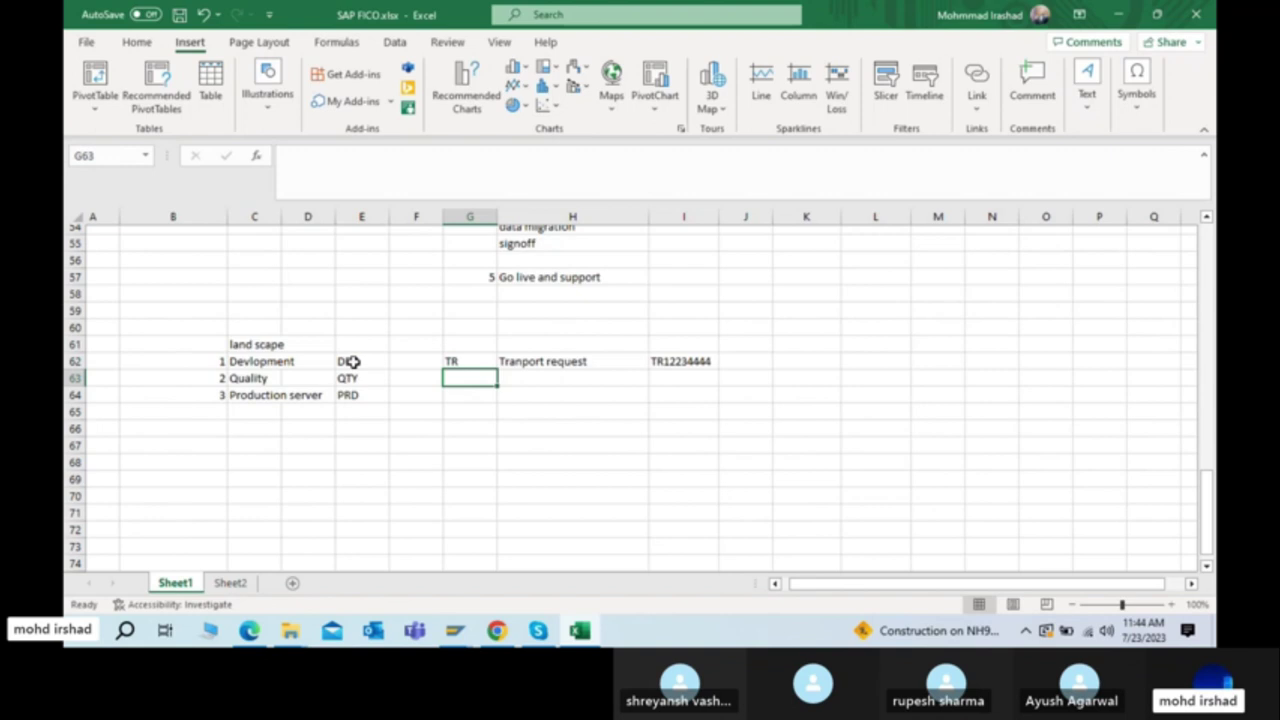
pyautogui.press('Up')
pyautogui.press('Down')
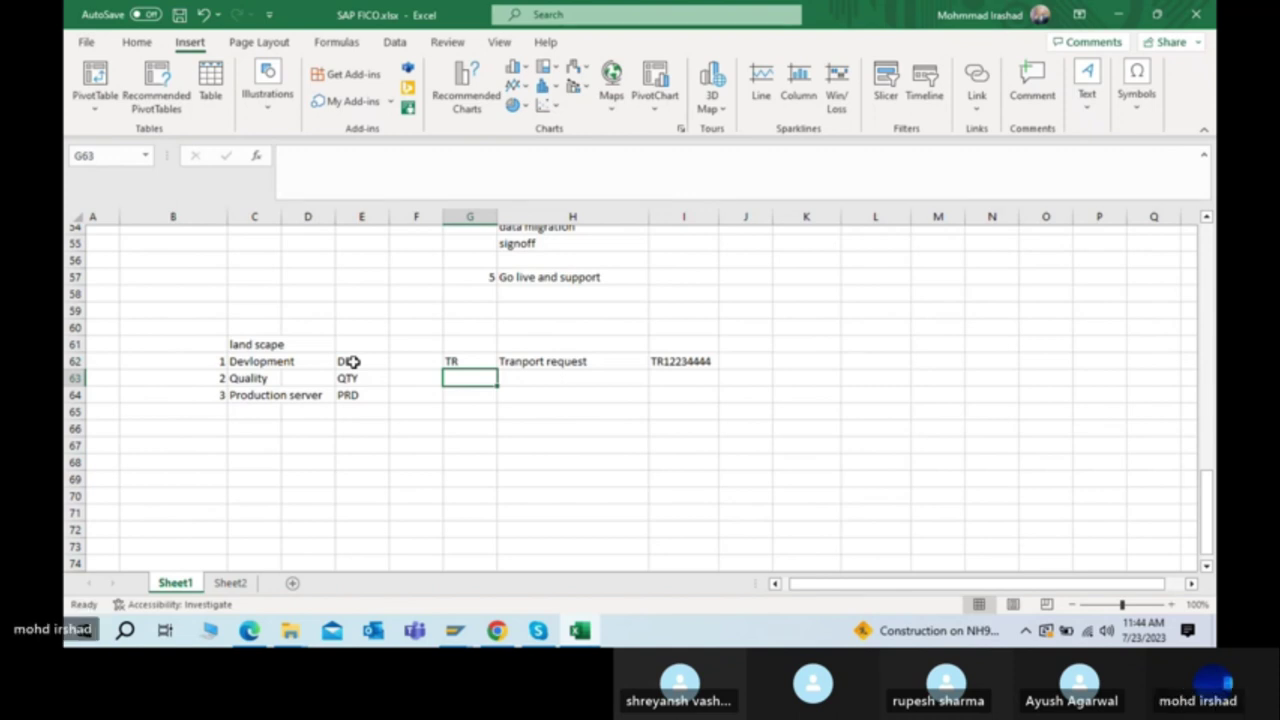
pyautogui.press('Up')
pyautogui.press('Down')
pyautogui.press('Up')
pyautogui.press('Right')
pyautogui.press('Left')
pyautogui.press('Down')
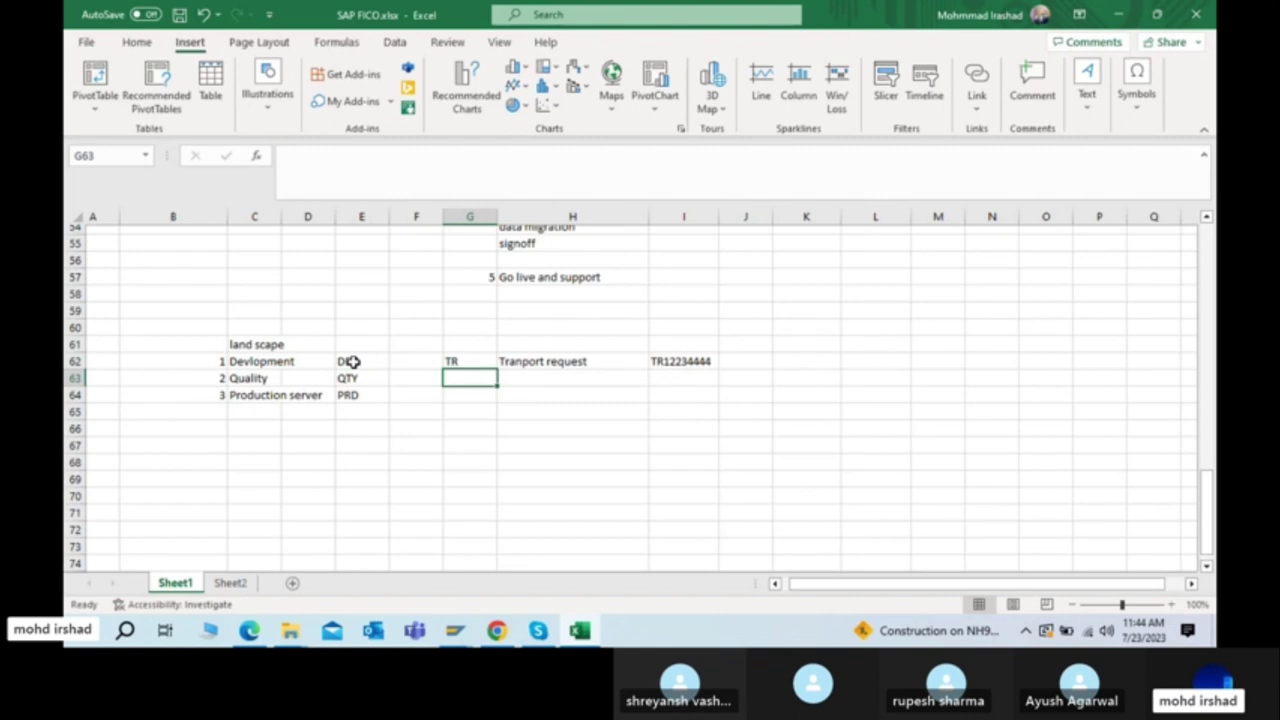
pyautogui.press('Left')
pyautogui.press('Left')
pyautogui.press('Left')
pyautogui.press('Right')
pyautogui.press('Right')
pyautogui.press('Right')
pyautogui.press('Down')
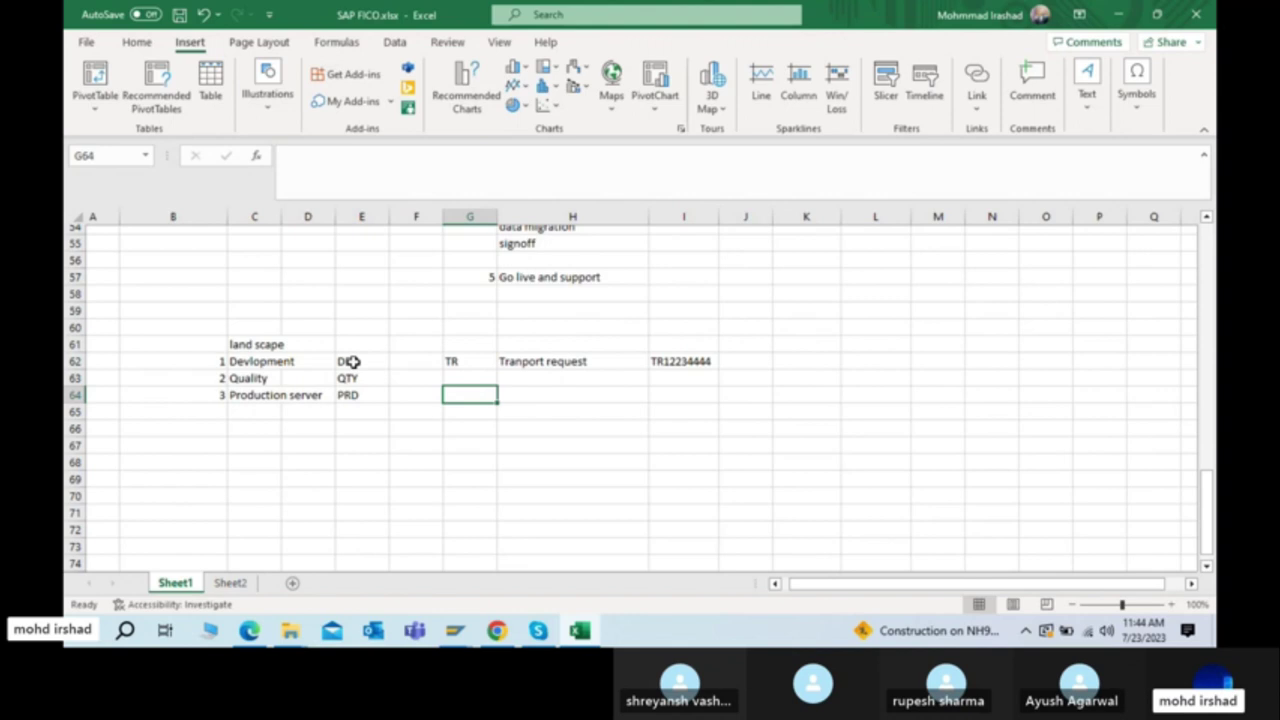
pyautogui.press('Left')
pyautogui.press('Left')
pyautogui.press('Left')
pyautogui.press('Right')
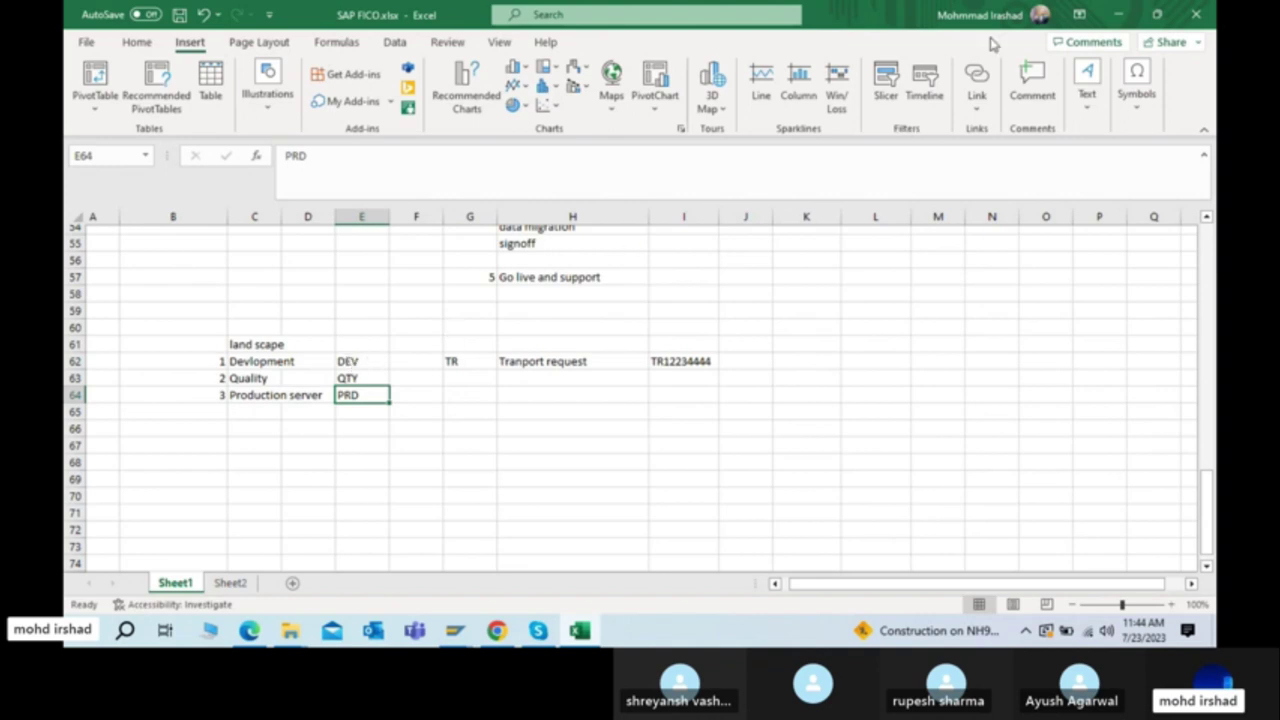
# Step: Save the SAP FICO.xlsx workbook and minimize Excel to bring SAP back
pyautogui.click(572, 364)
pyautogui.hotkey('ctrl', 's')
pyautogui.click(352, 396)
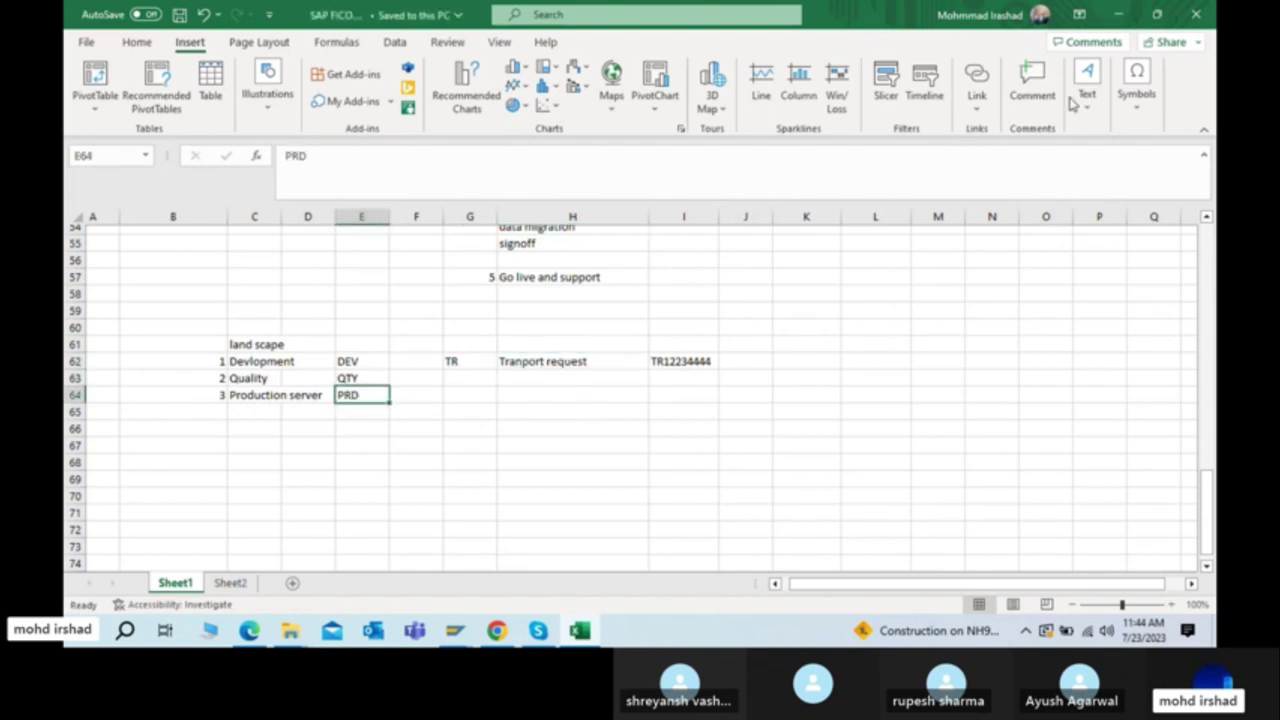
pyautogui.click(549, 363)
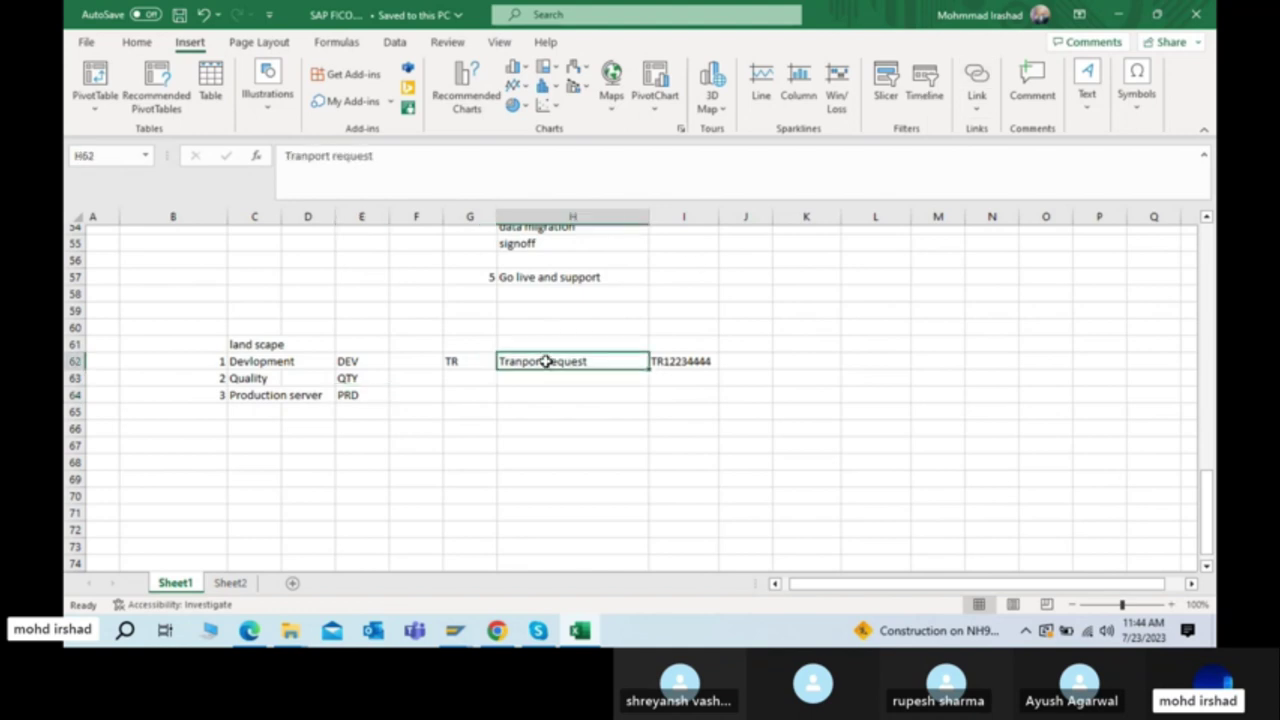
pyautogui.click(1112, 15)
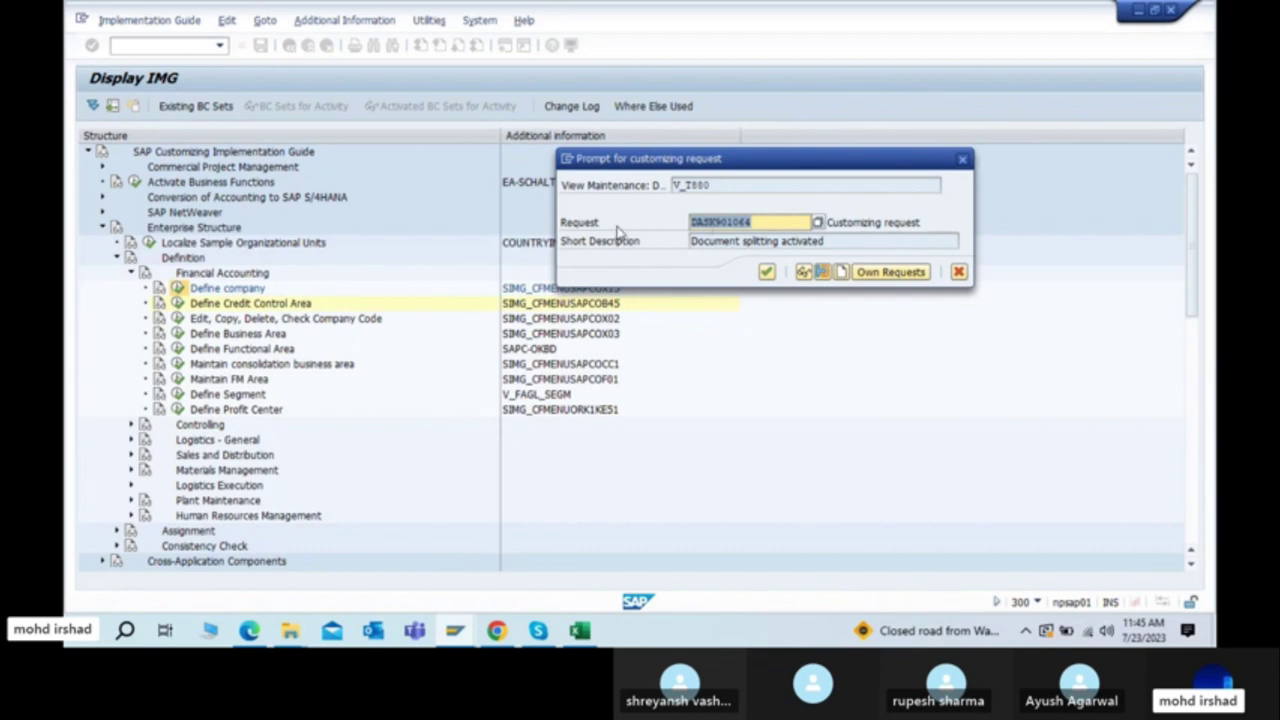
pyautogui.click(818, 223)
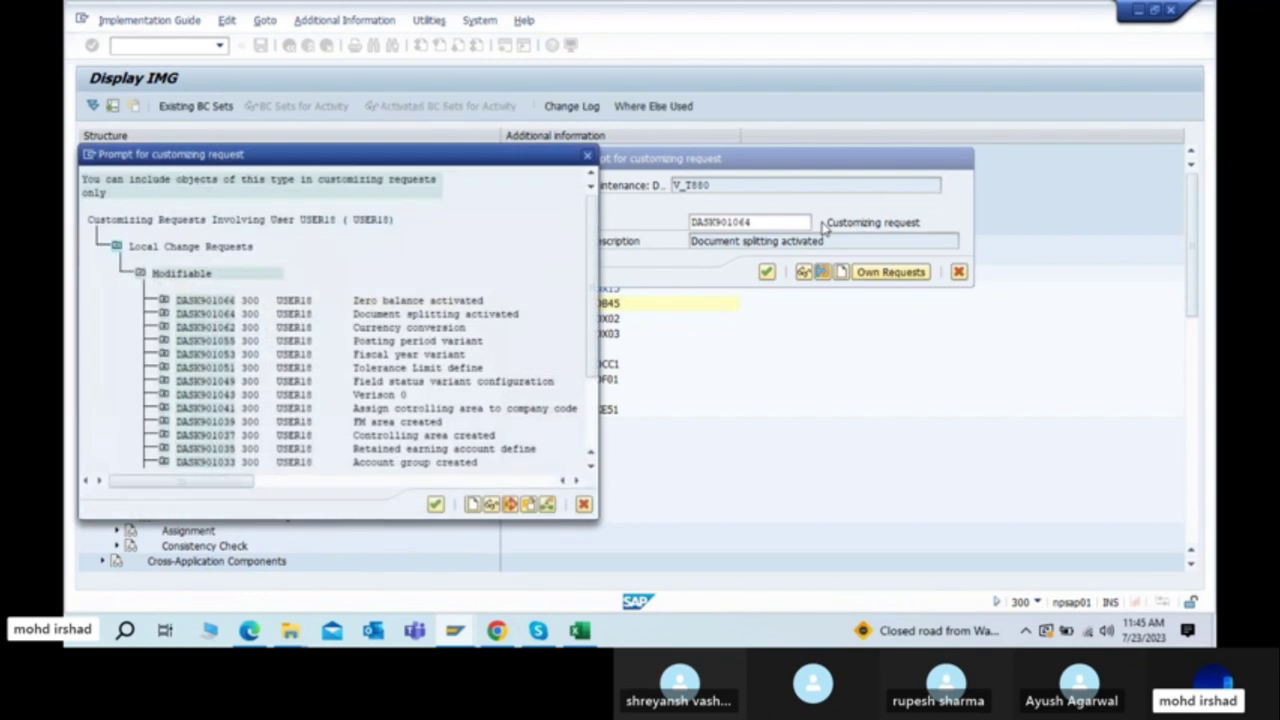
pyautogui.scroll(-4, 335, 354)
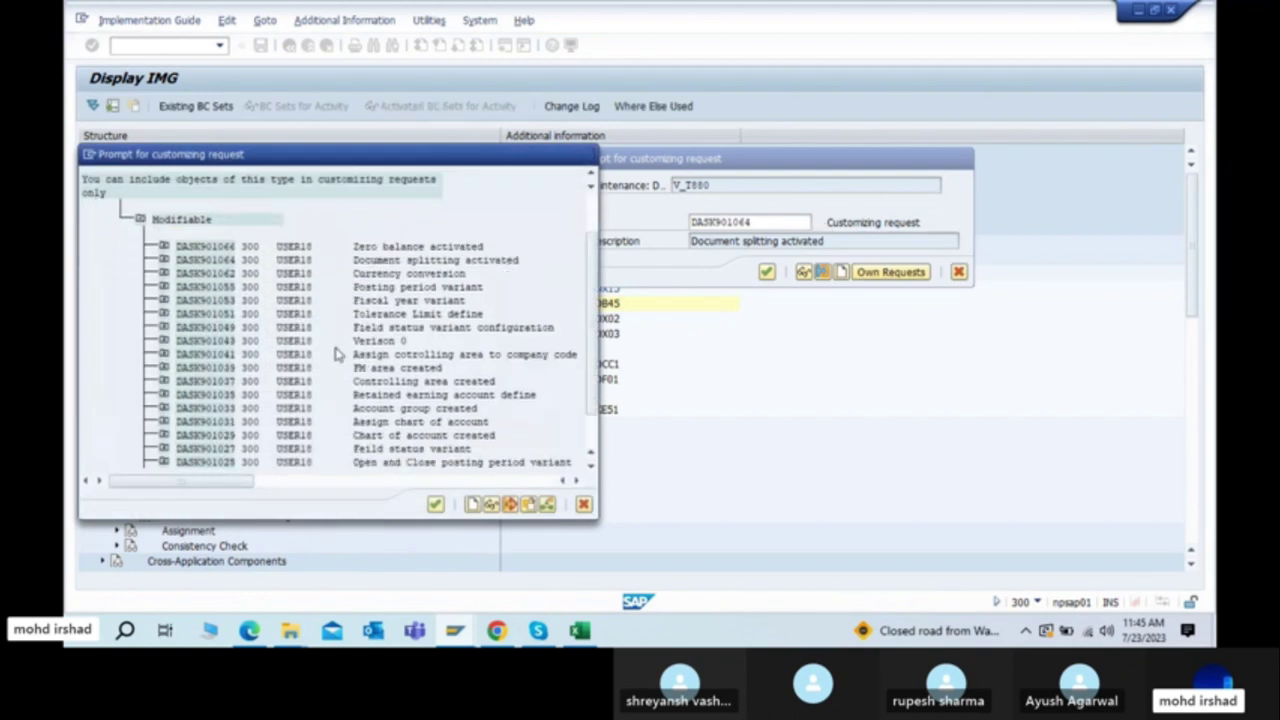
pyautogui.scroll(-1, 335, 354)
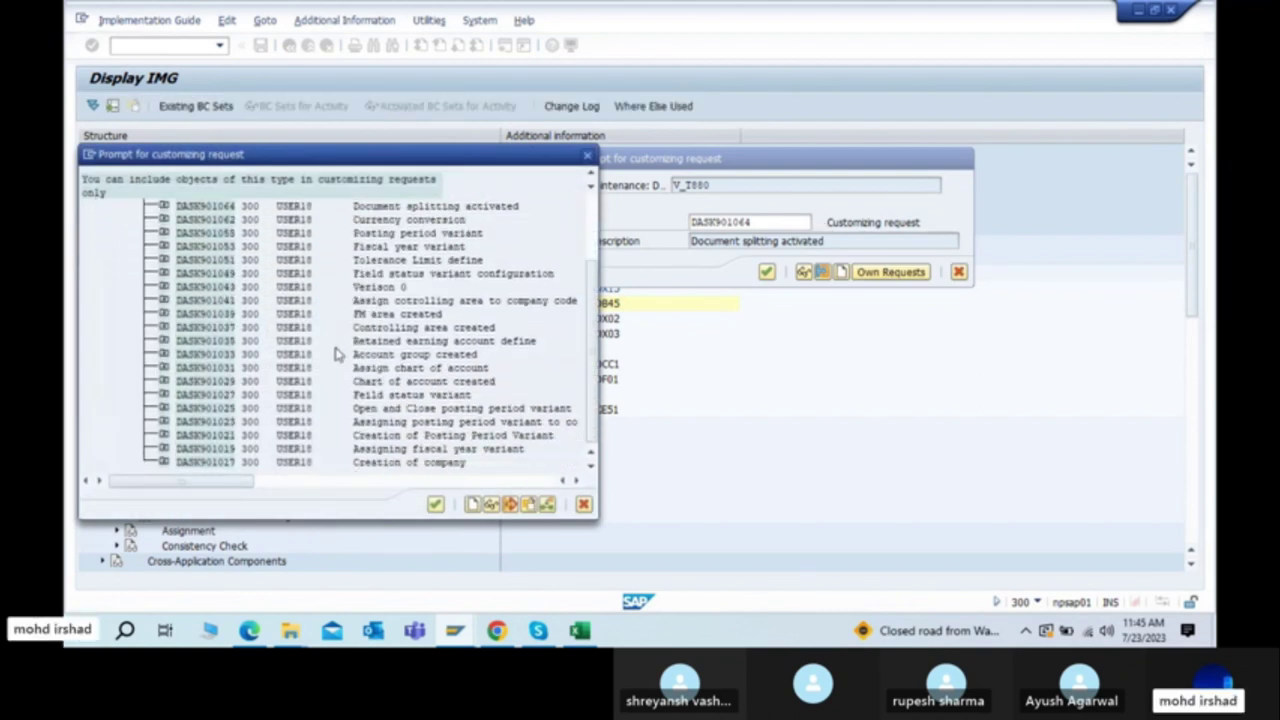
pyautogui.scroll(2, 335, 354)
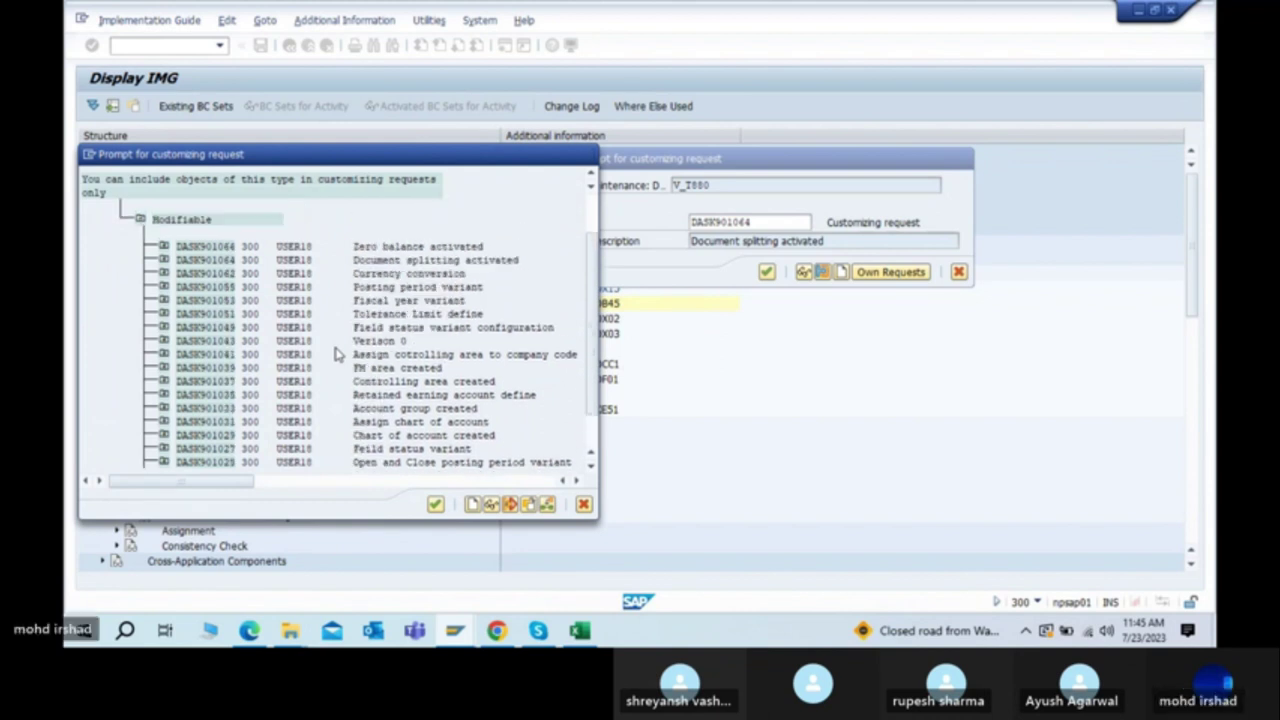
pyautogui.scroll(-1, 335, 354)
pyautogui.scroll(-1, 335, 354)
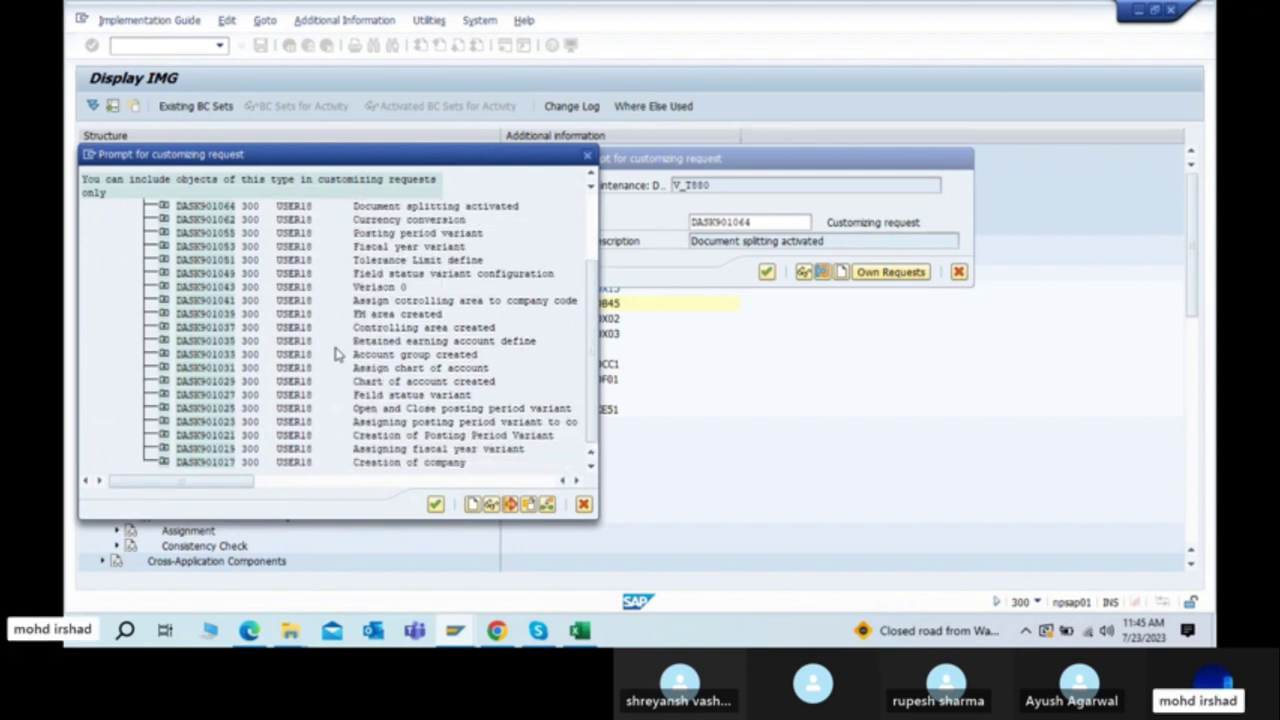
pyautogui.scroll(5, 335, 354)
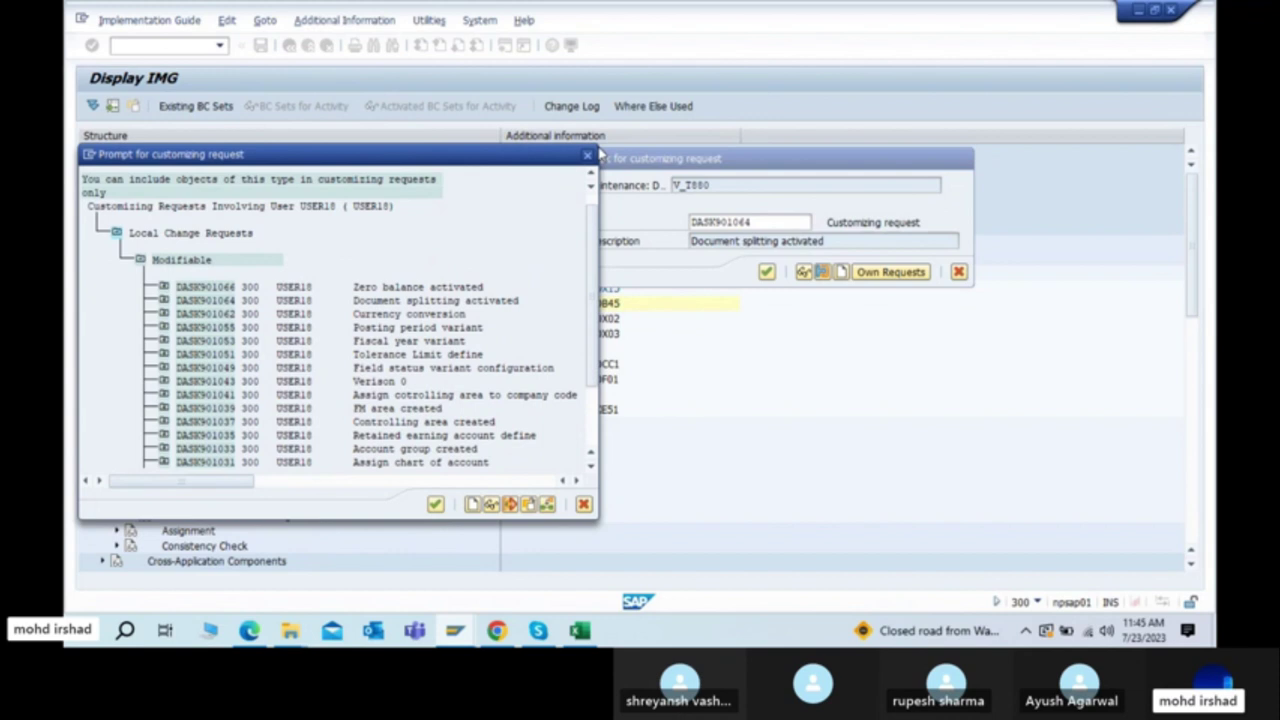
pyautogui.click(588, 155)
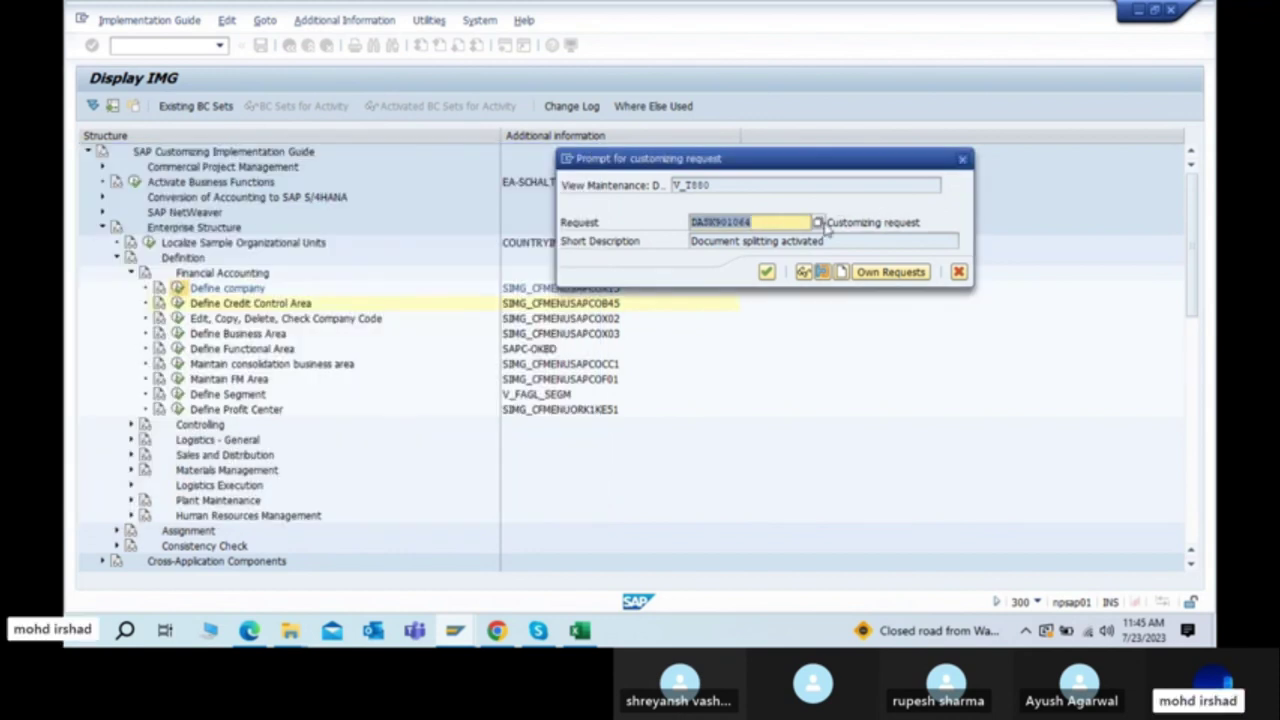
pyautogui.click(818, 222)
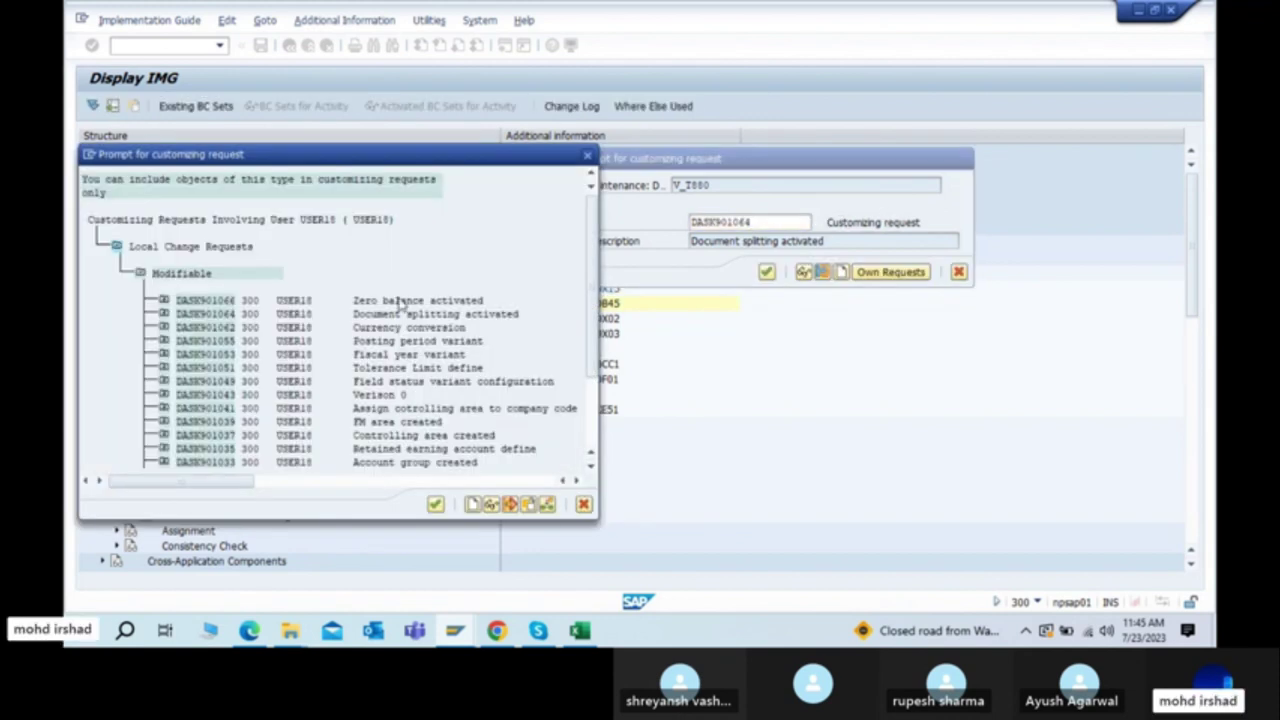
pyautogui.scroll(-2, 245, 358)
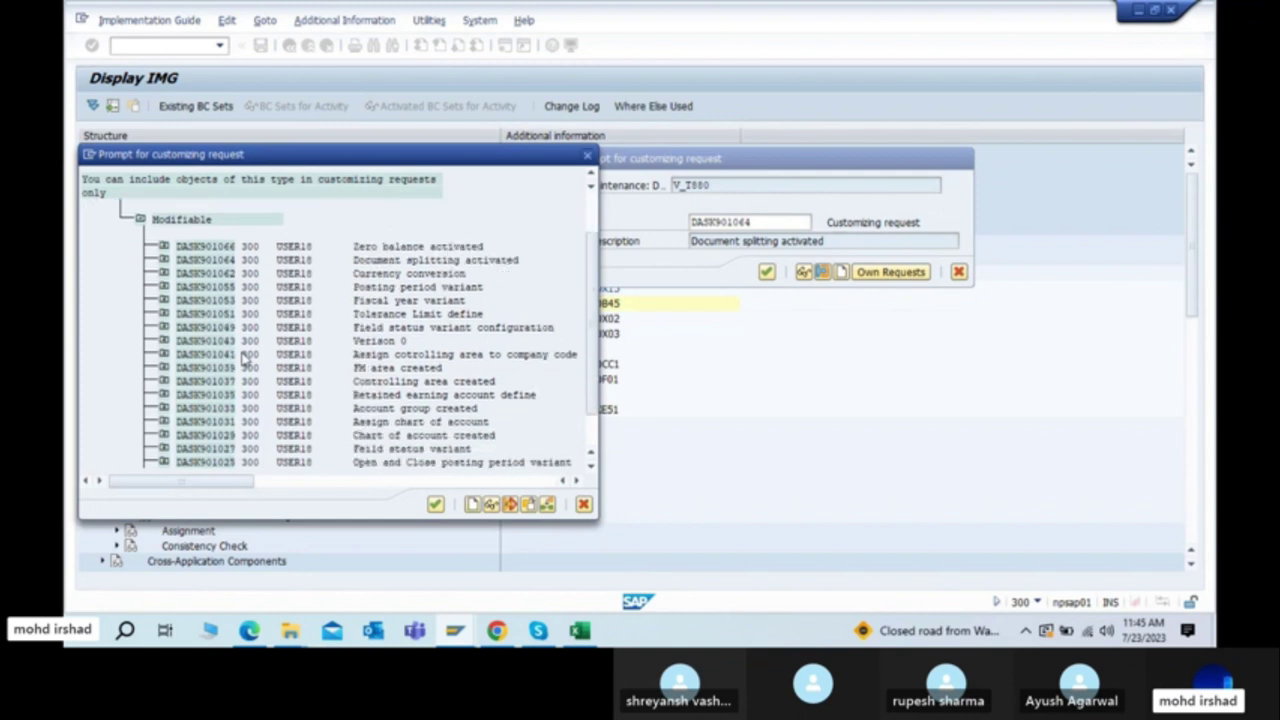
pyautogui.click(587, 156)
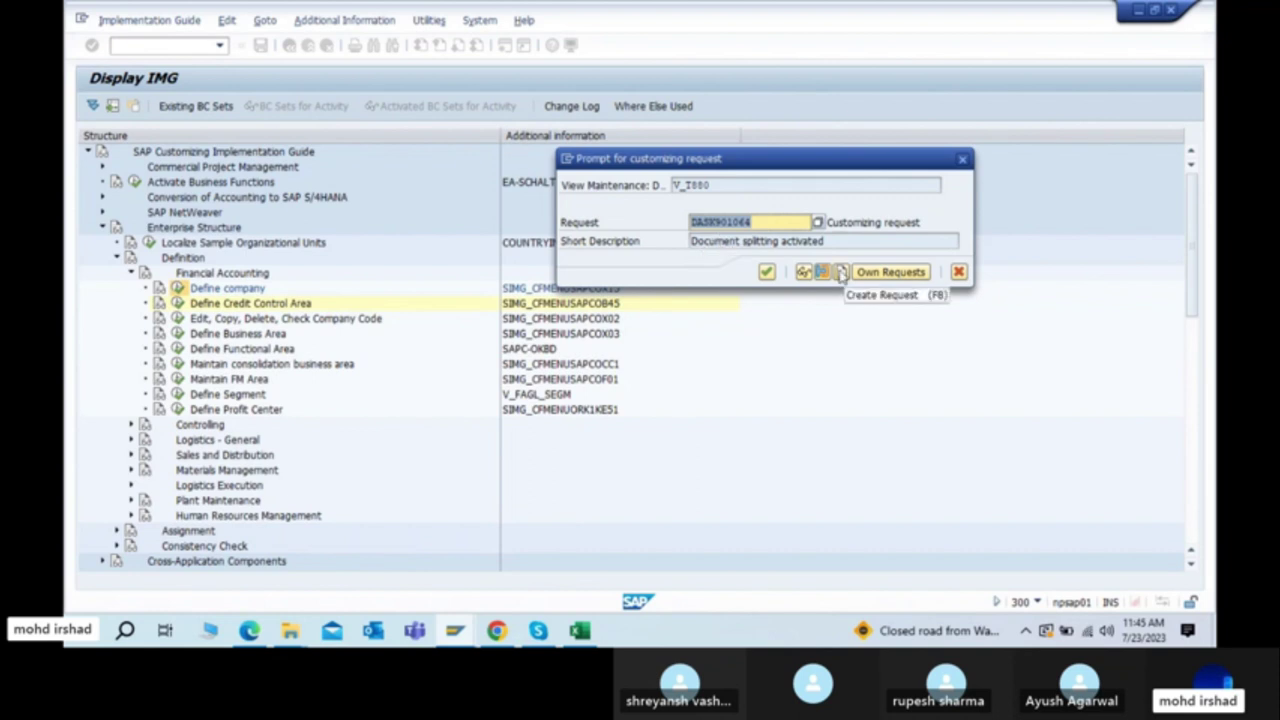
# Step: Open the Create Request form from the V_T880 prompt, cancel it, then reopen it
pyautogui.click(841, 273)
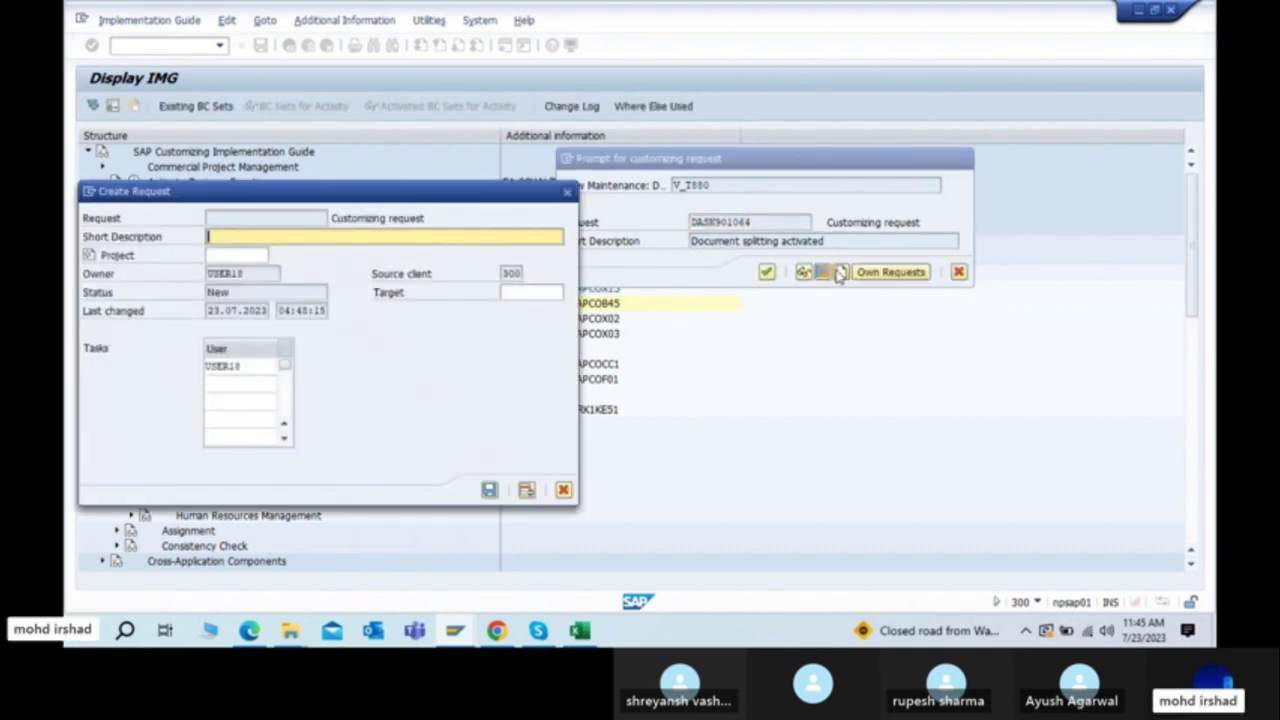
pyautogui.click(566, 191)
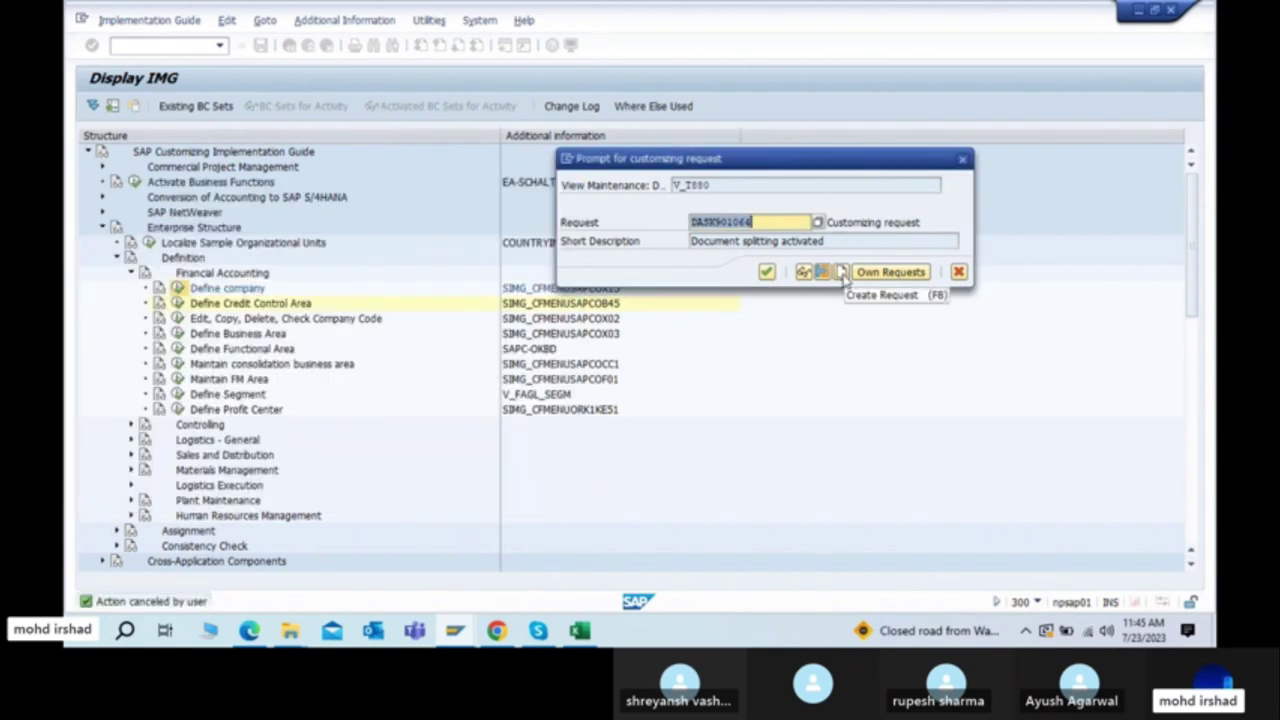
pyautogui.click(842, 275)
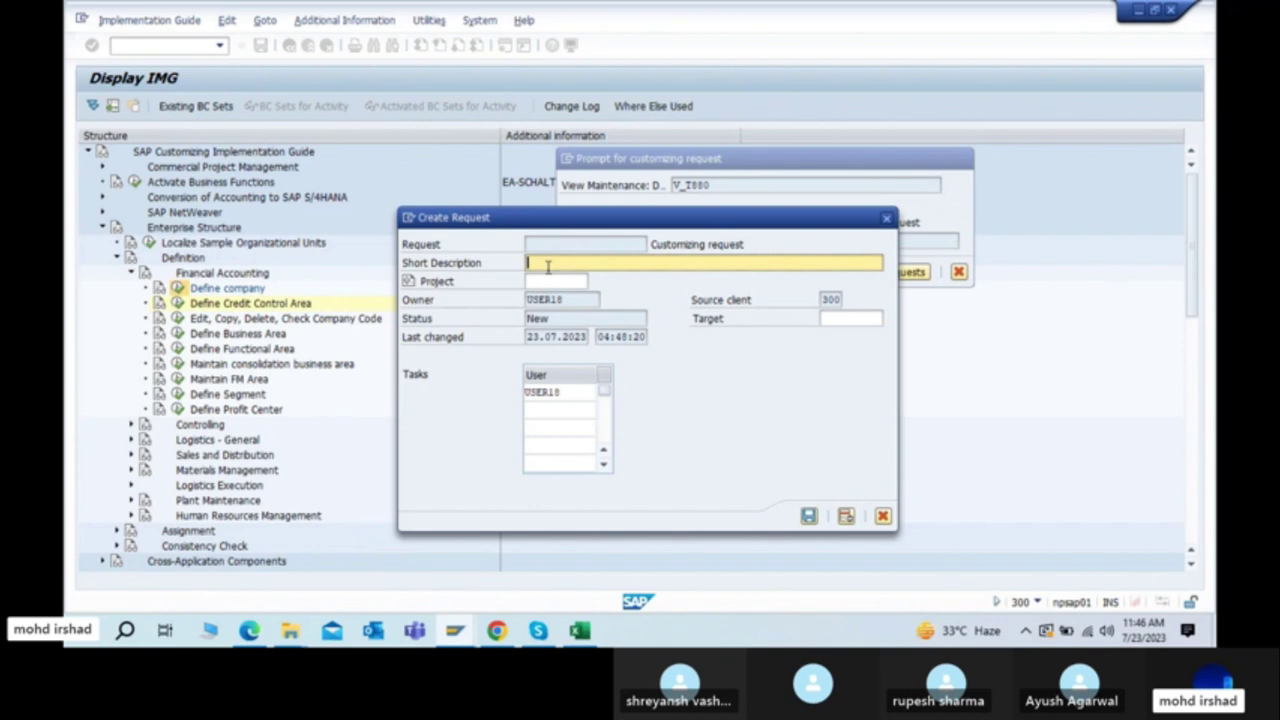
# Step: Give the new request the short description '8800: Define company' and save it
pyautogui.write('Cre')
pyautogui.press('BackSpace')
pyautogui.press('BackSpace')
pyautogui.press('BackSpace')
pyautogui.write('8800: Comp')
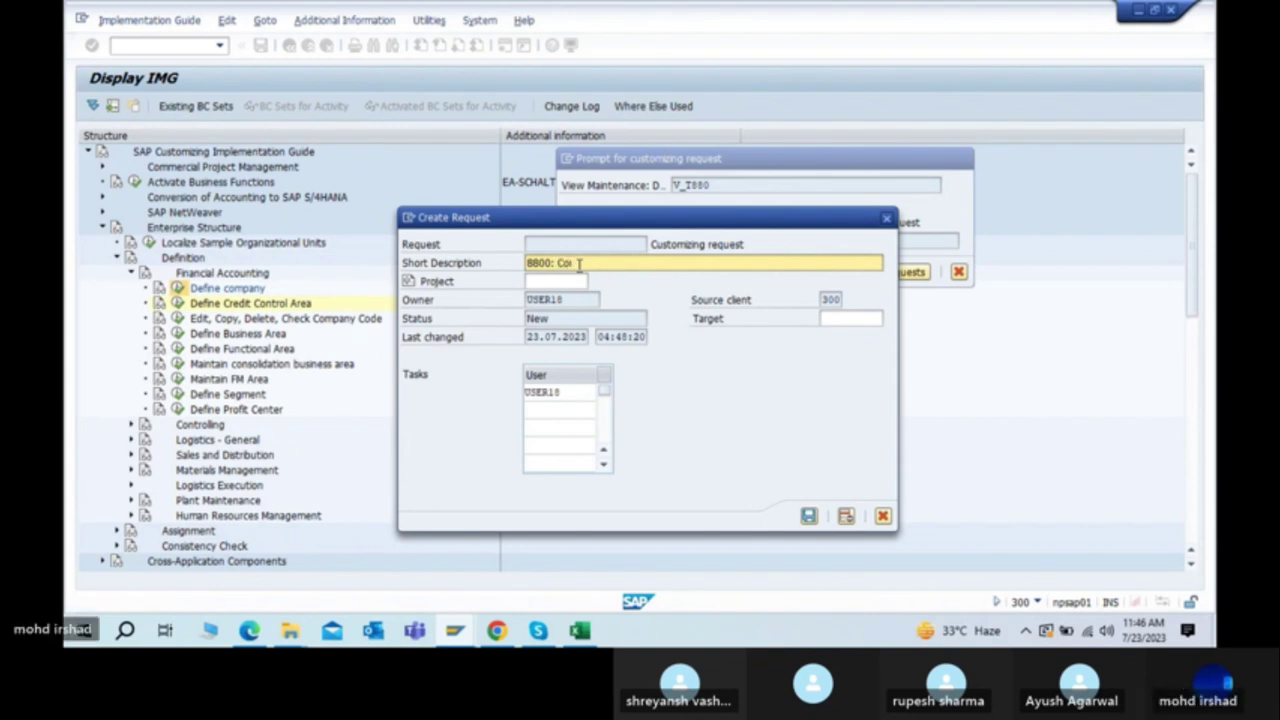
pyautogui.press('BackSpace')
pyautogui.press('BackSpace')
pyautogui.press('BackSpace')
pyautogui.press('BackSpace')
pyautogui.write('define')
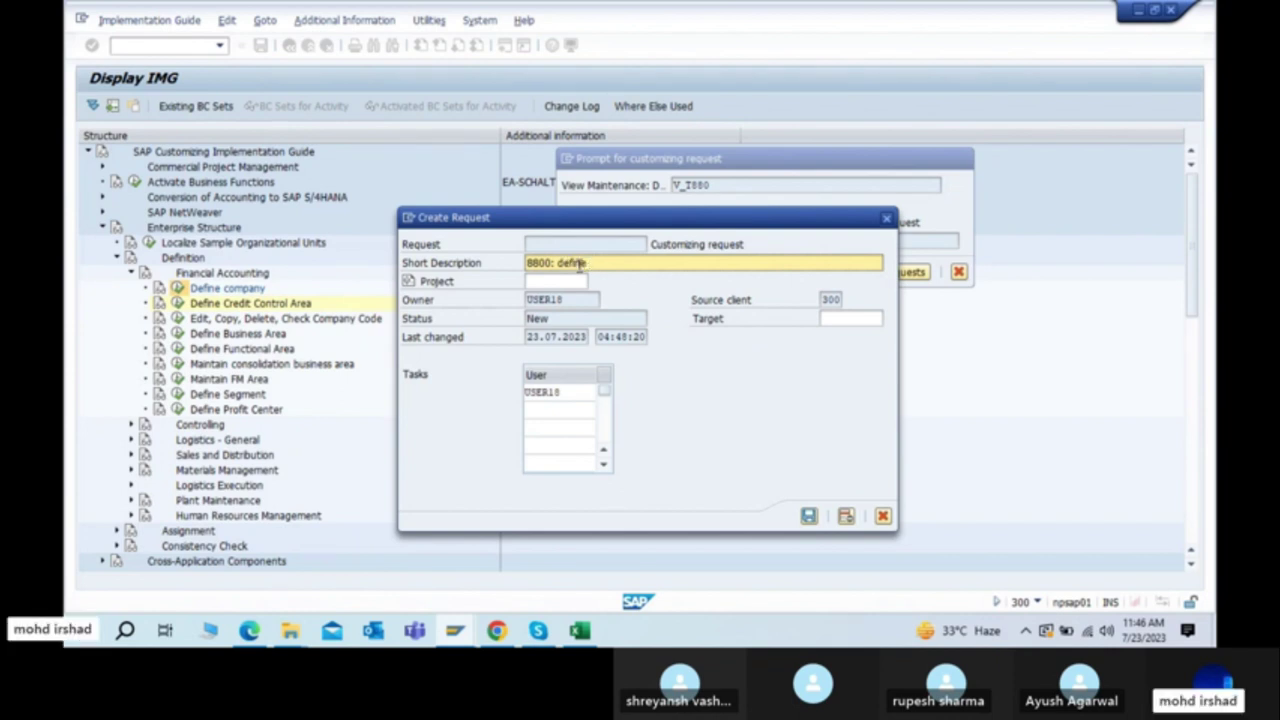
pyautogui.write(' company')
pyautogui.moveTo(557, 263); pyautogui.dragTo(654, 263)
pyautogui.click(654, 263)
pyautogui.click(559, 262)
pyautogui.press('Delete')
pyautogui.write('D')
pyautogui.click(810, 516)
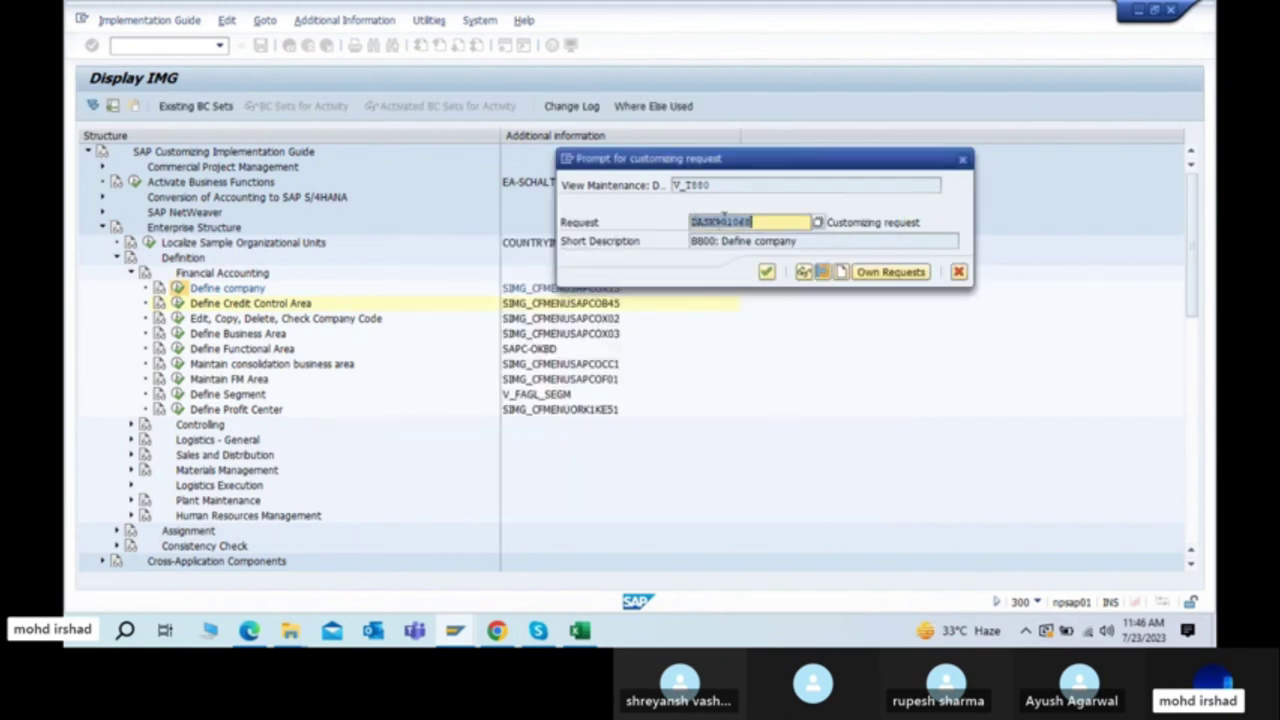
# Step: Confirm the '8800: Define company' request to save company 8800 TATA, then select the company code
pyautogui.click(758, 222)
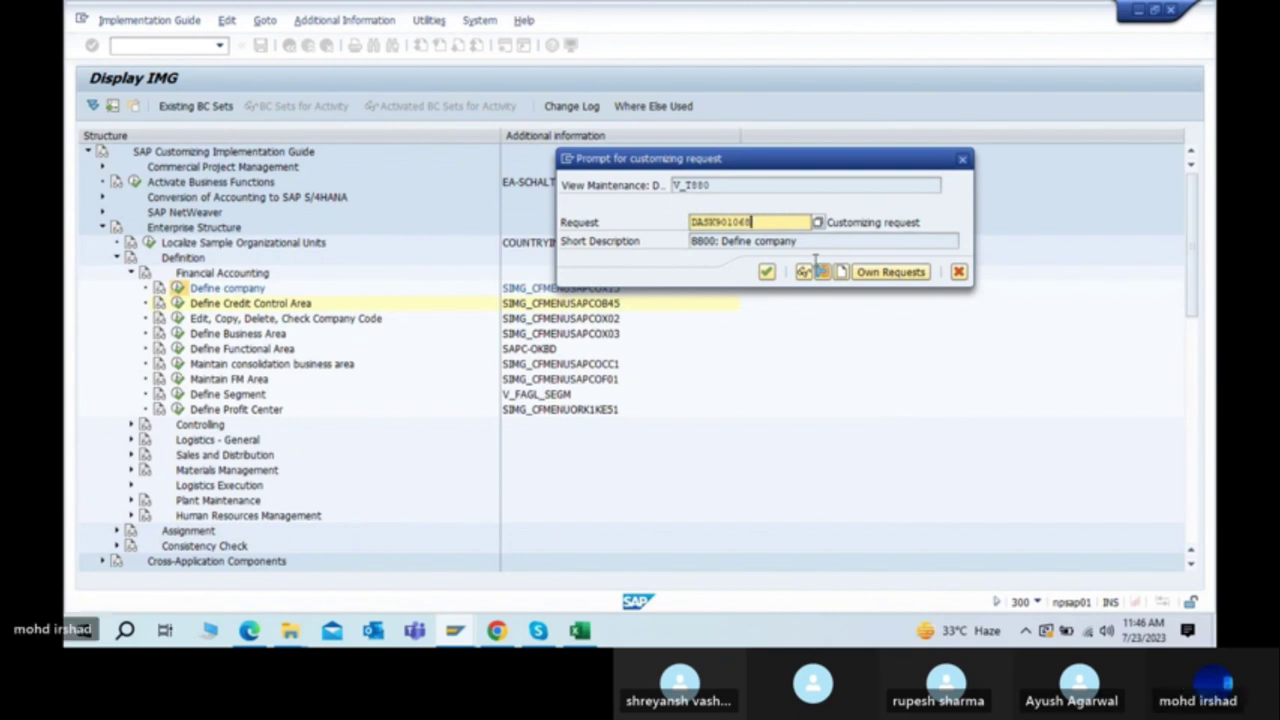
pyautogui.click(766, 272)
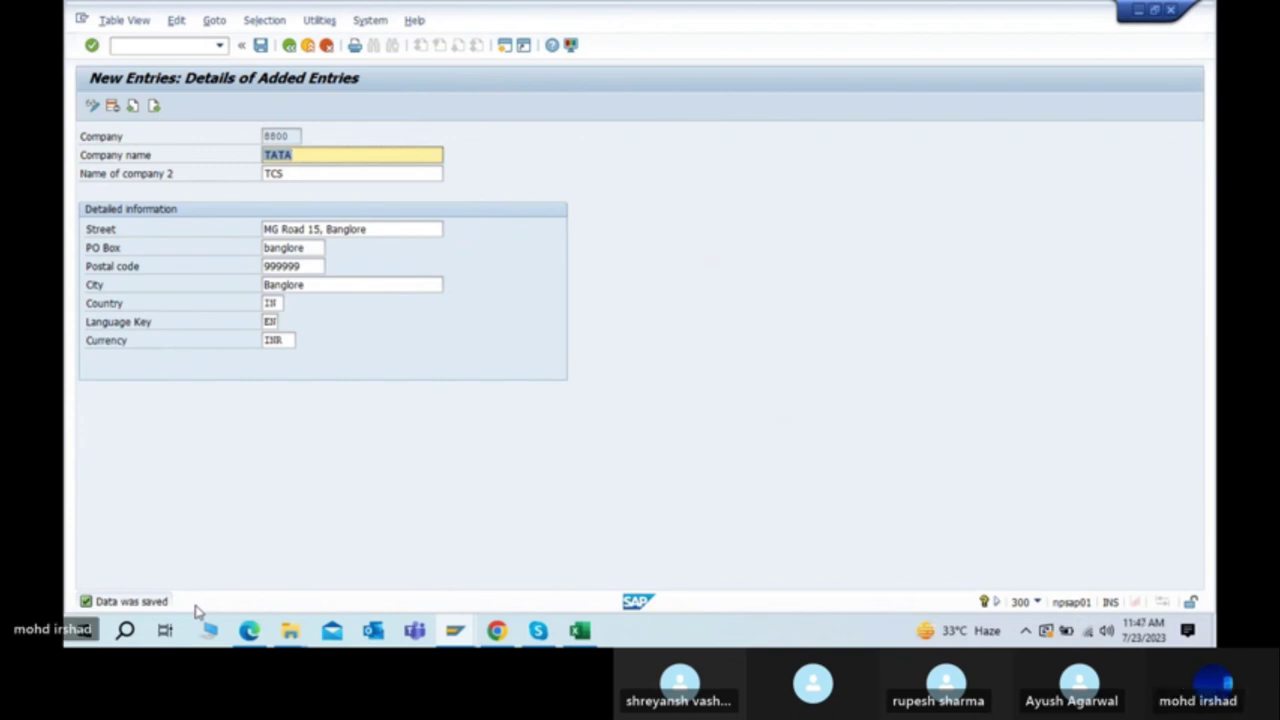
pyautogui.click(290, 136)
pyautogui.moveTo(290, 136); pyautogui.dragTo(256, 137)
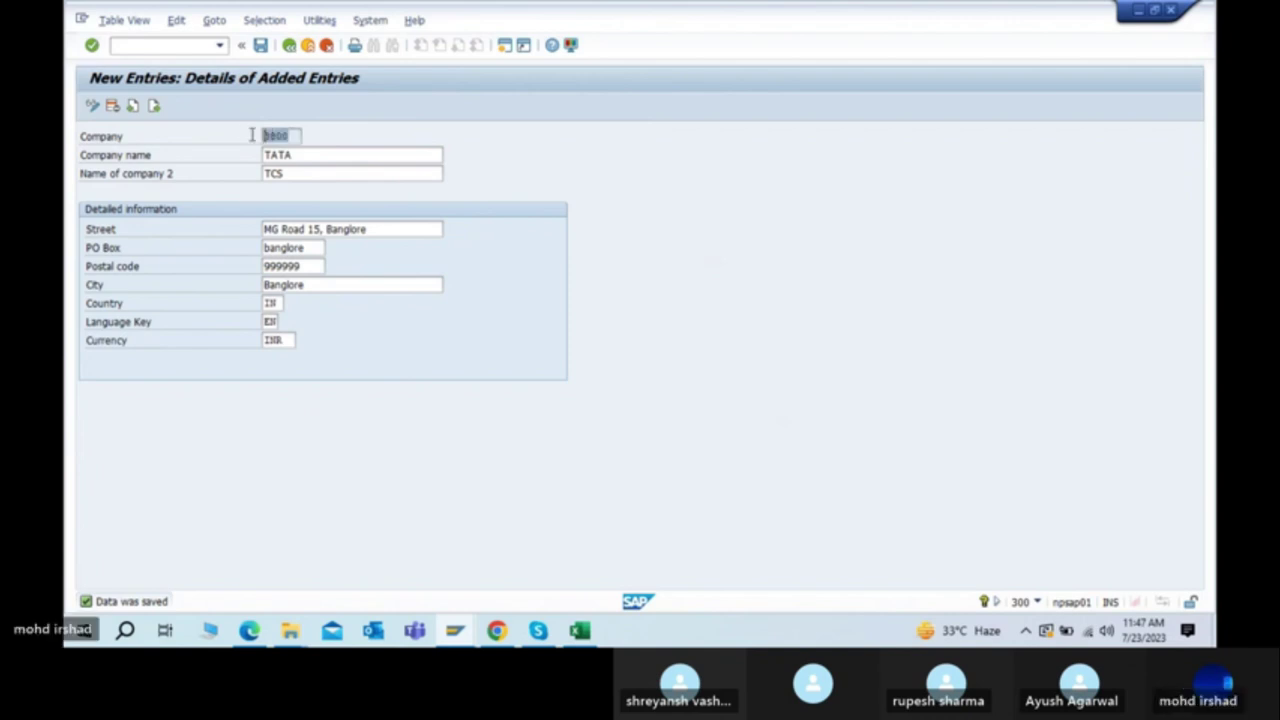
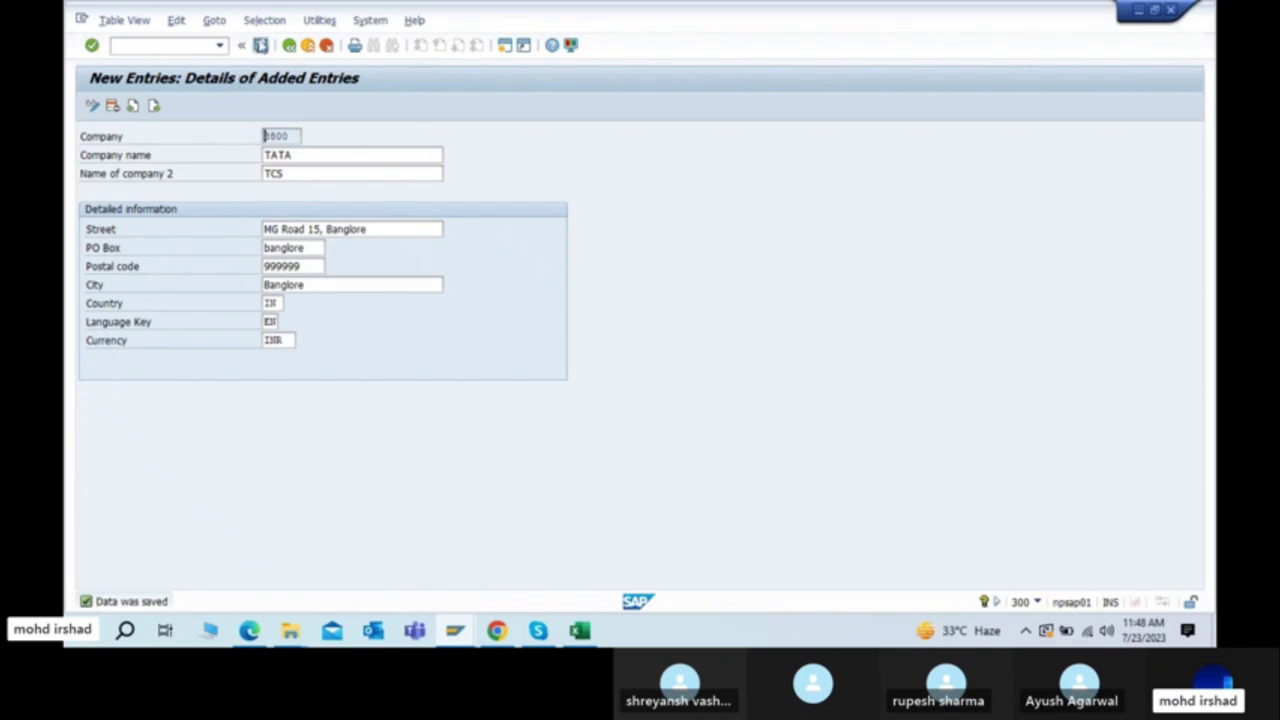
# Step: Save company 8800, check its TATA / TCS row among trading partners, and return to Display IMG
pyautogui.click(260, 45)
pyautogui.click(289, 45)
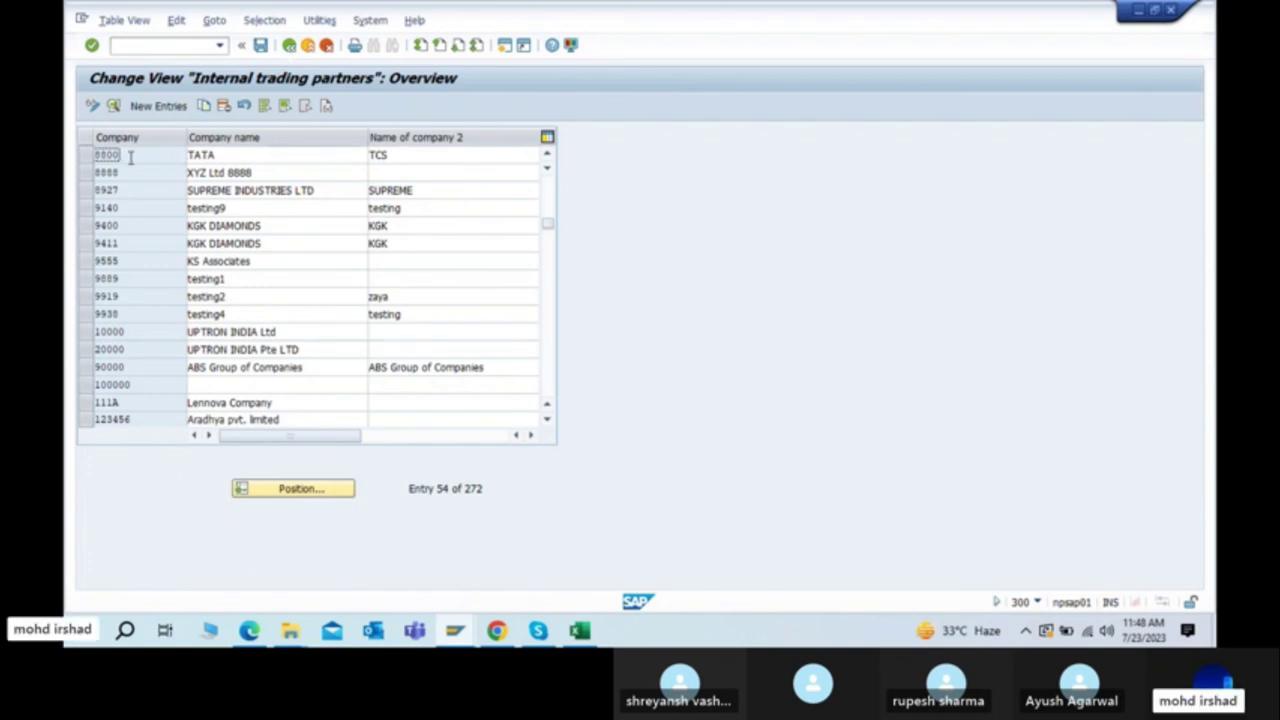
pyautogui.click(242, 154)
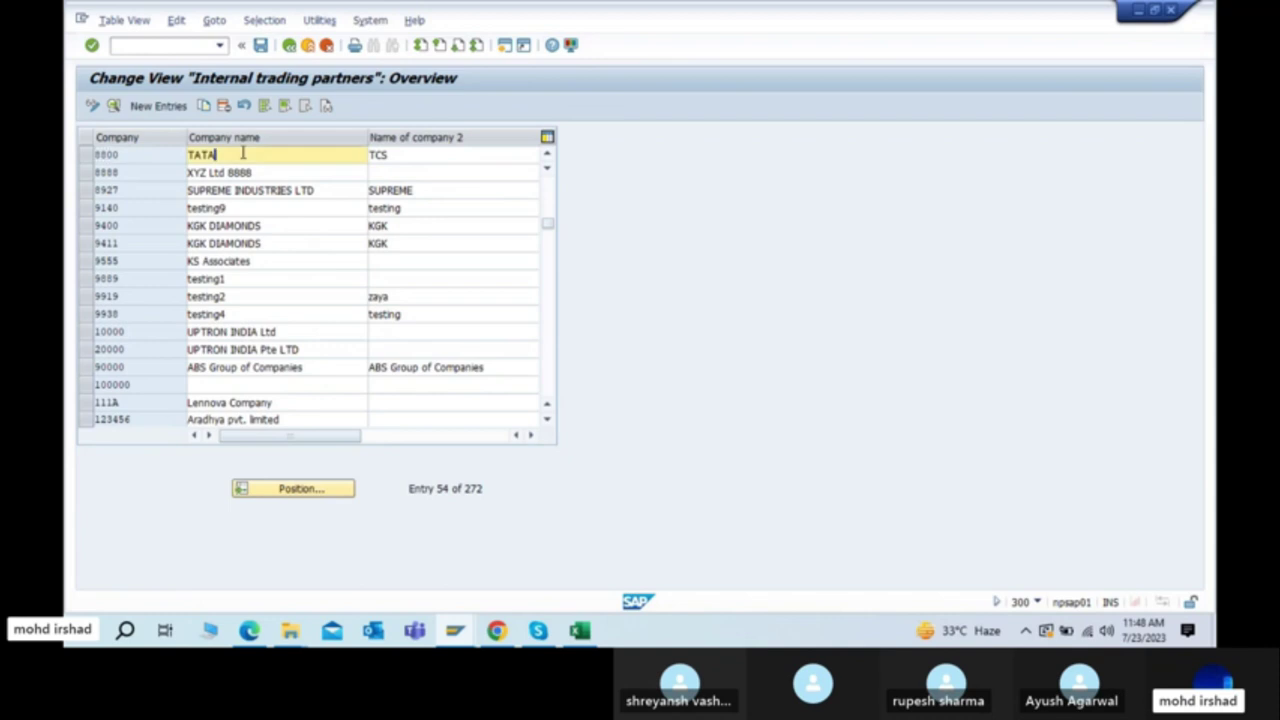
pyautogui.click(400, 156)
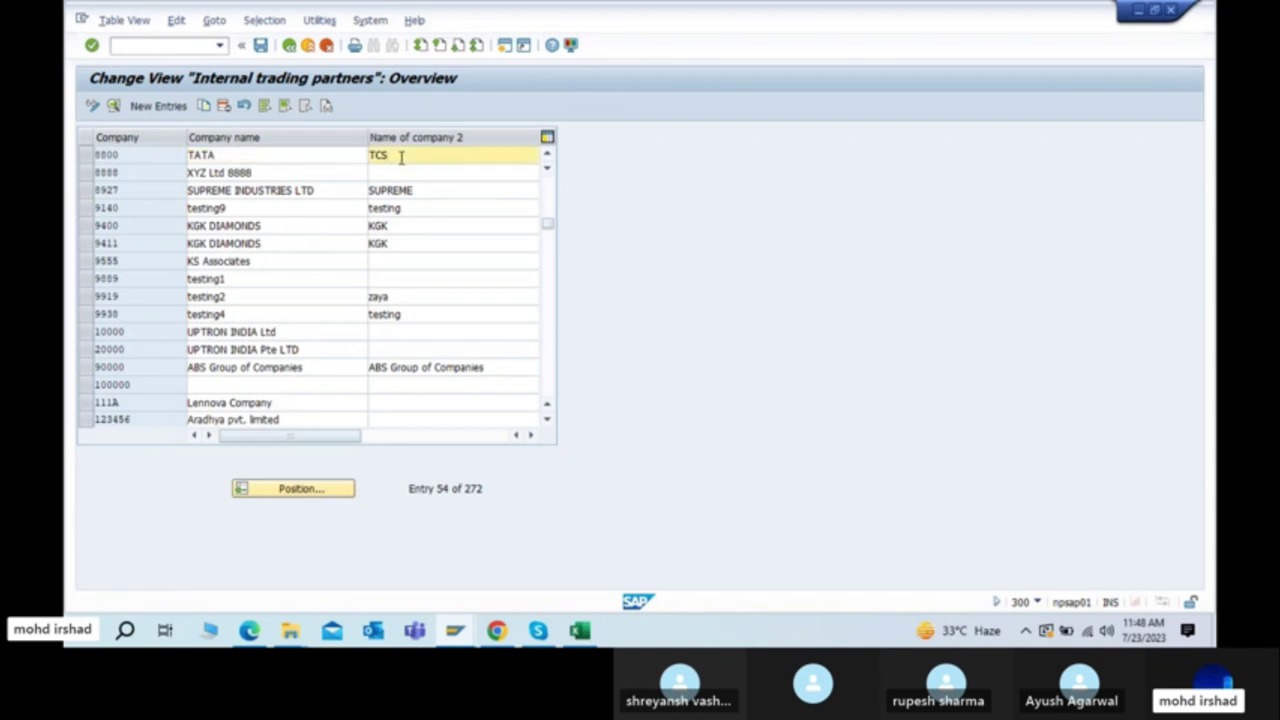
pyautogui.click(289, 47)
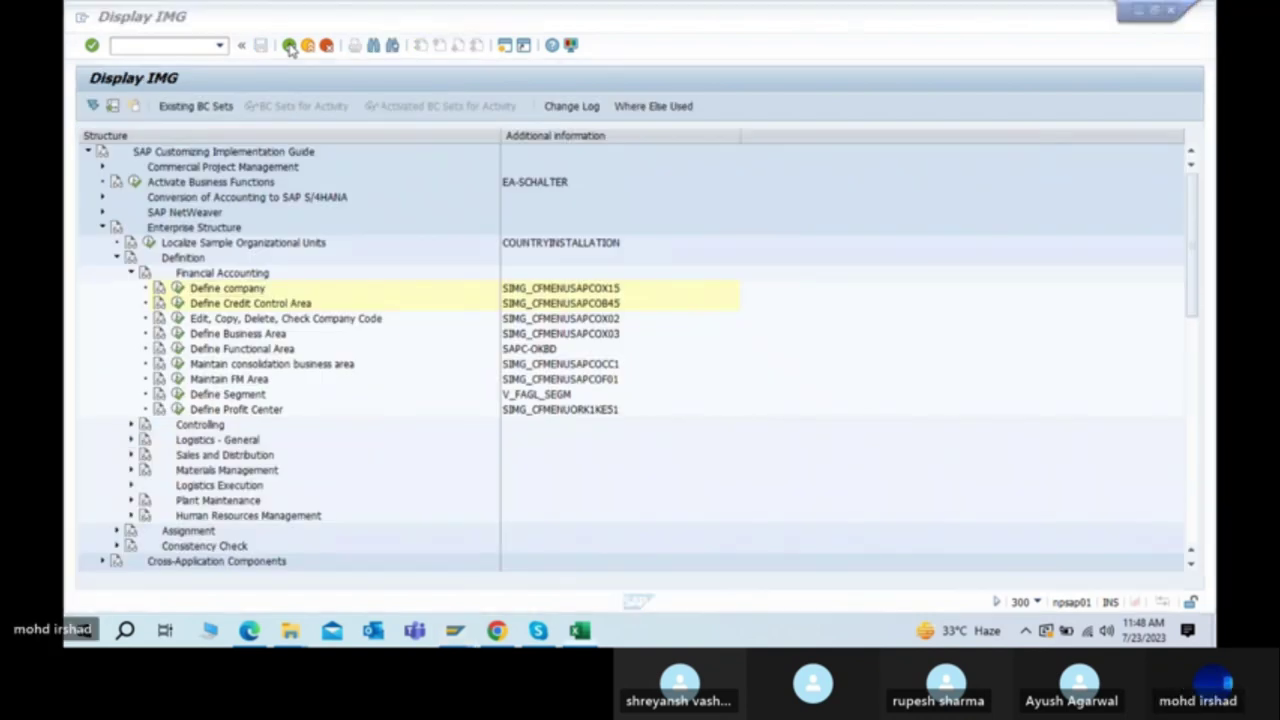
pyautogui.hotkey('alt', 'Tab')
# Step: Read the Define Company (/NOX15) row in the PDF steps table, then return to the Excel notes
pyautogui.hotkey('alt', 'Tab')
pyautogui.hotkey('alt', 'Tab')
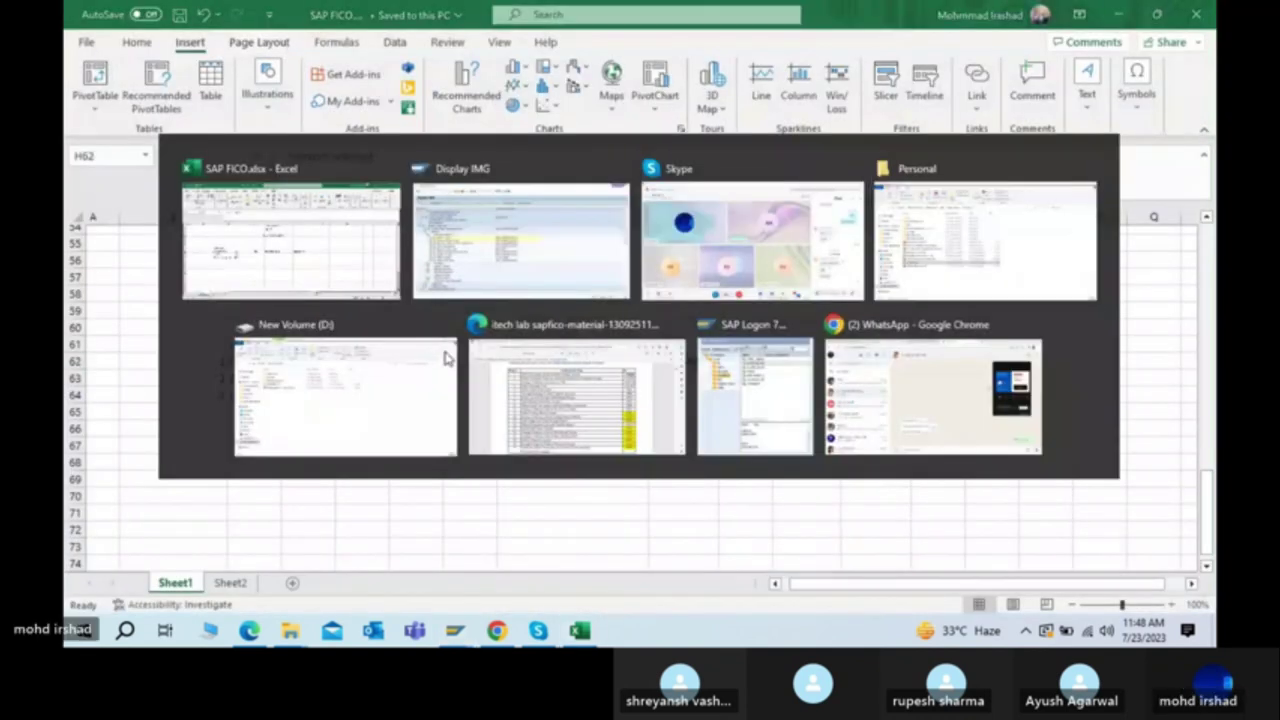
pyautogui.click(445, 357)
pyautogui.hotkey('alt', 'Tab')
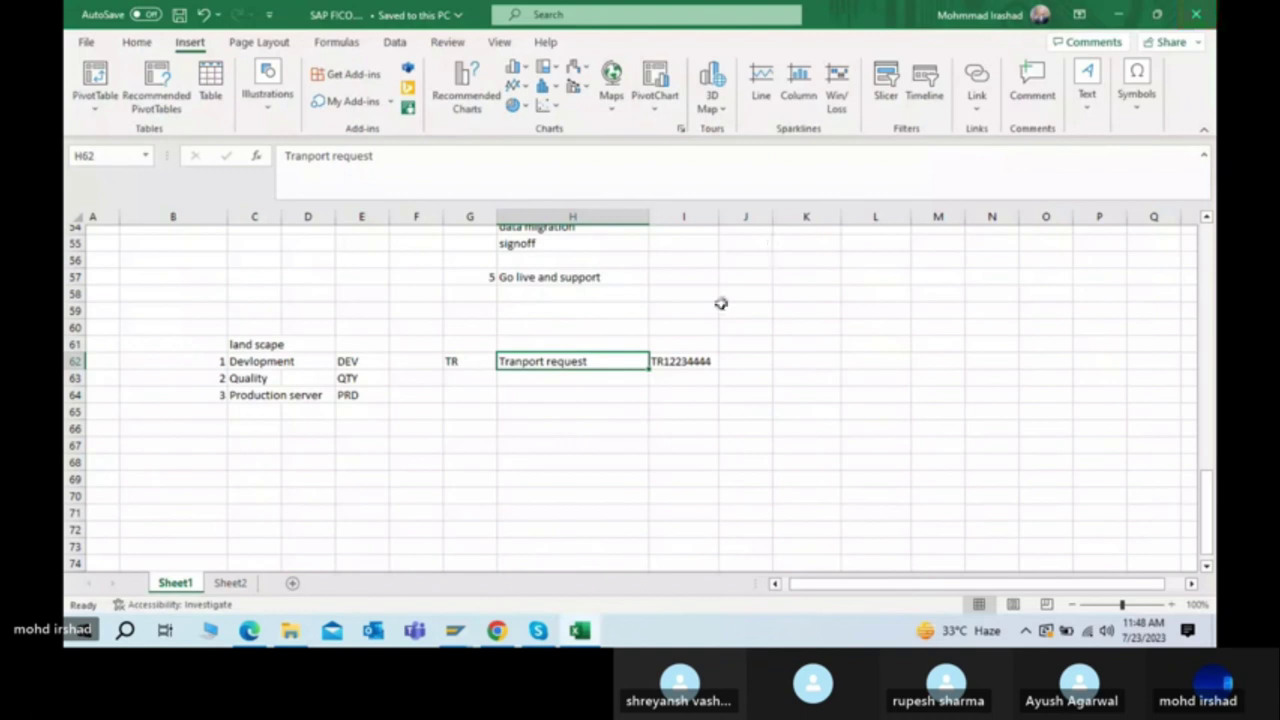
pyautogui.hotkey('alt', 'Tab')
pyautogui.hotkey('alt', 'Tab')
pyautogui.hotkey('alt', 'Tab')
pyautogui.hotkey('alt', 'Tab')
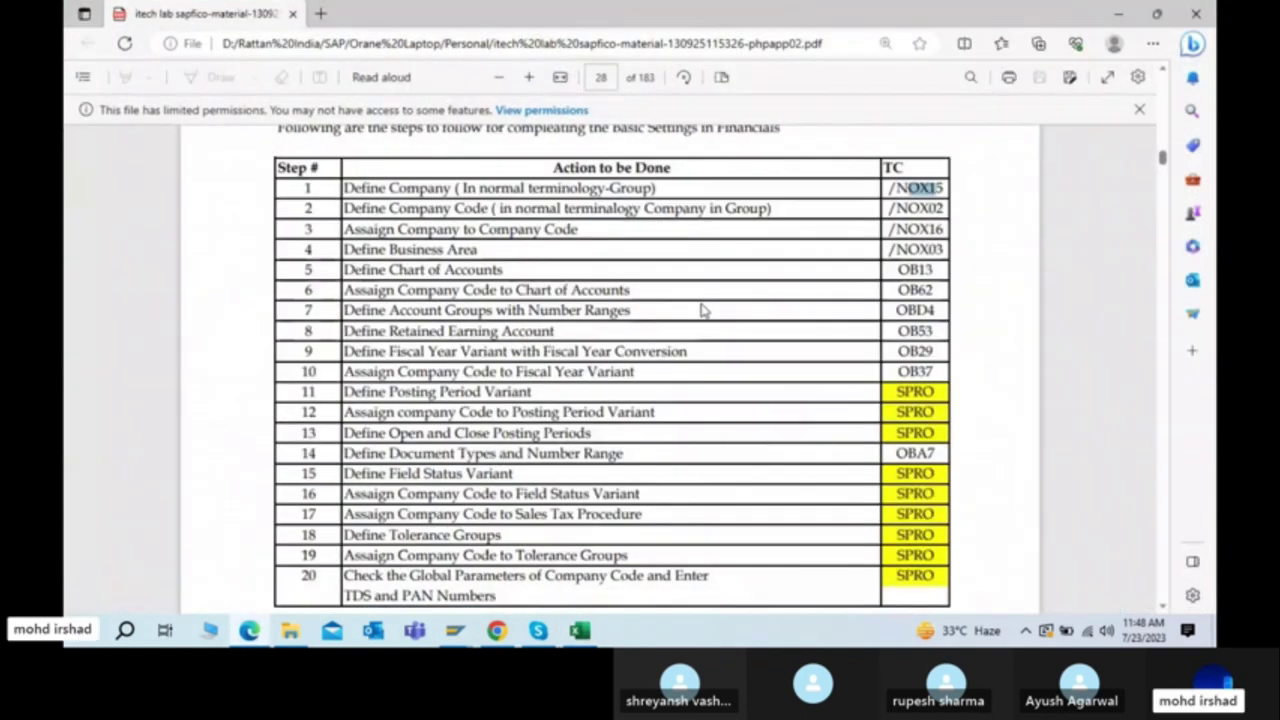
pyautogui.doubleClick(420, 188)
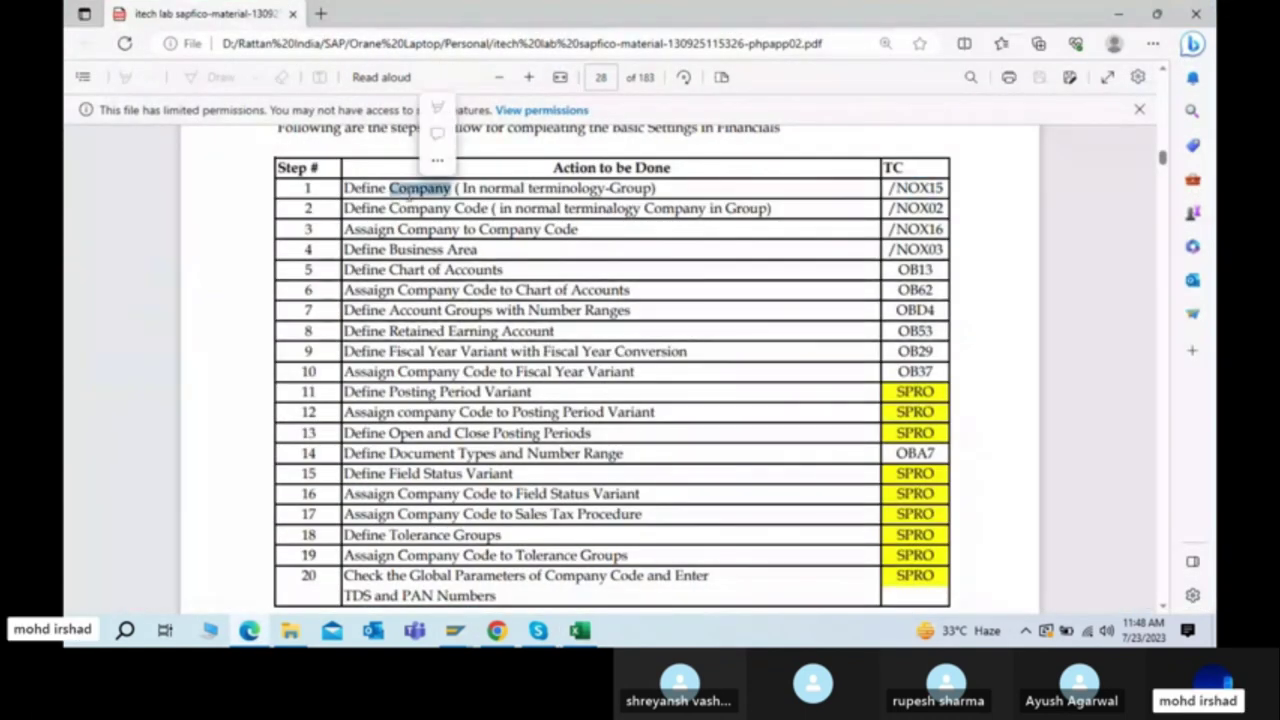
pyautogui.click(362, 218)
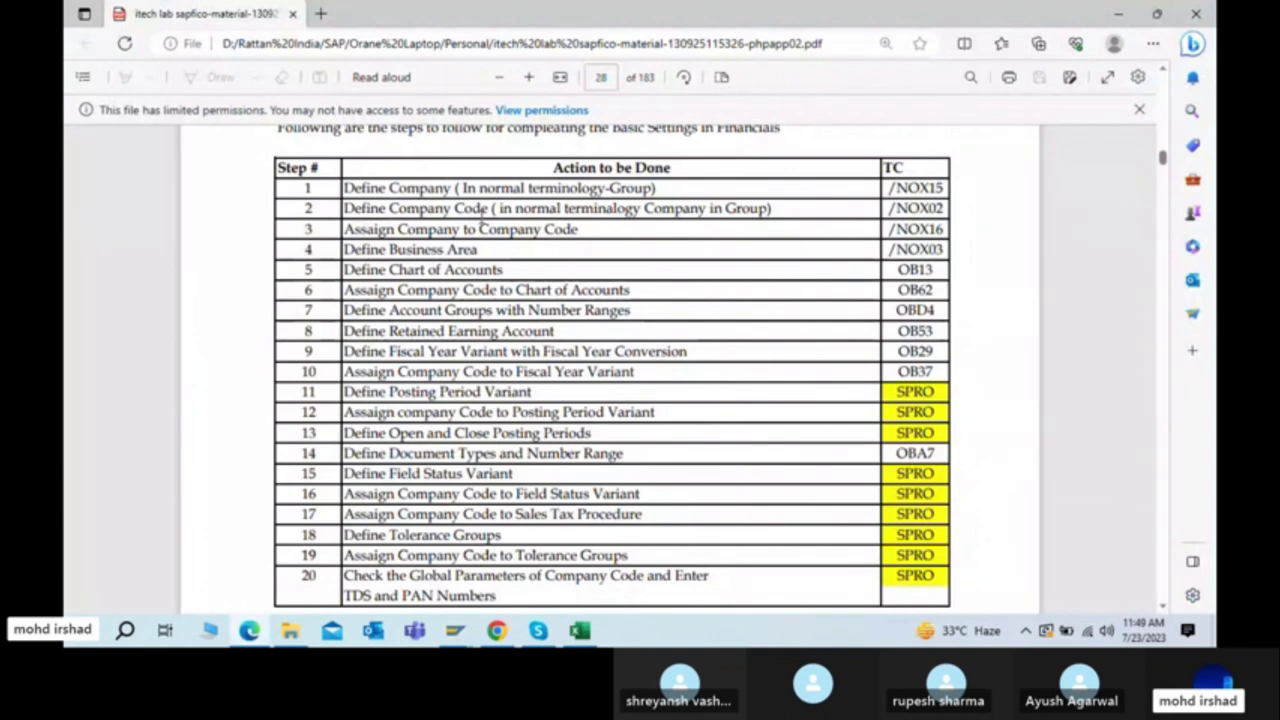
pyautogui.hotkey('alt', 'Tab')
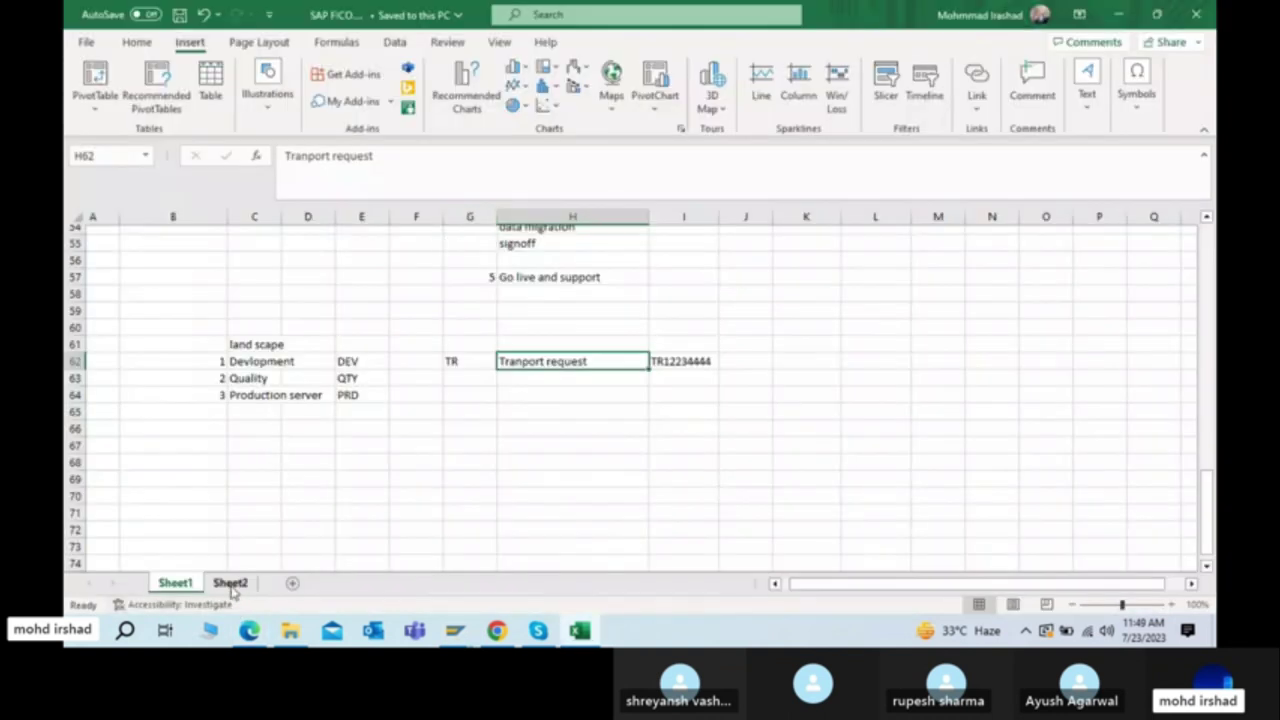
pyautogui.click(232, 586)
# Step: Enter company code 8800 in cell K2 beside TATA on Sheet2
pyautogui.click(560, 408)
pyautogui.scroll(2, 666, 257)
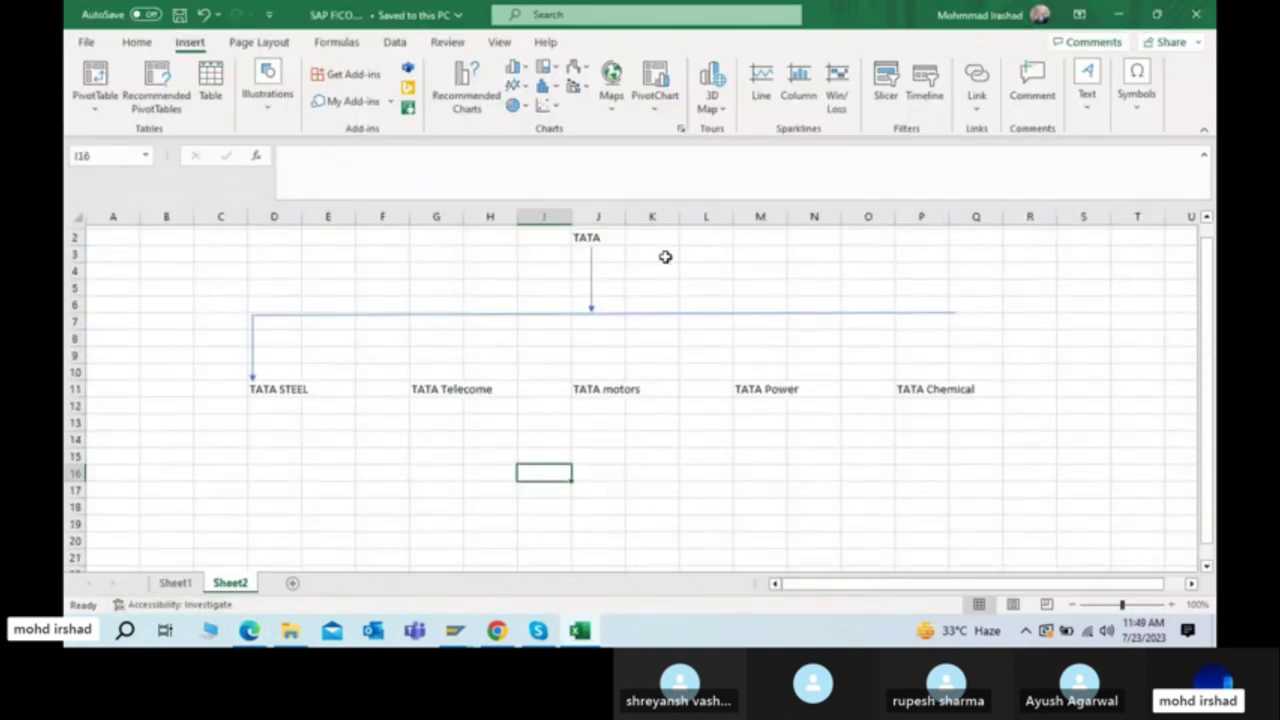
pyautogui.click(603, 238)
pyautogui.click(646, 240)
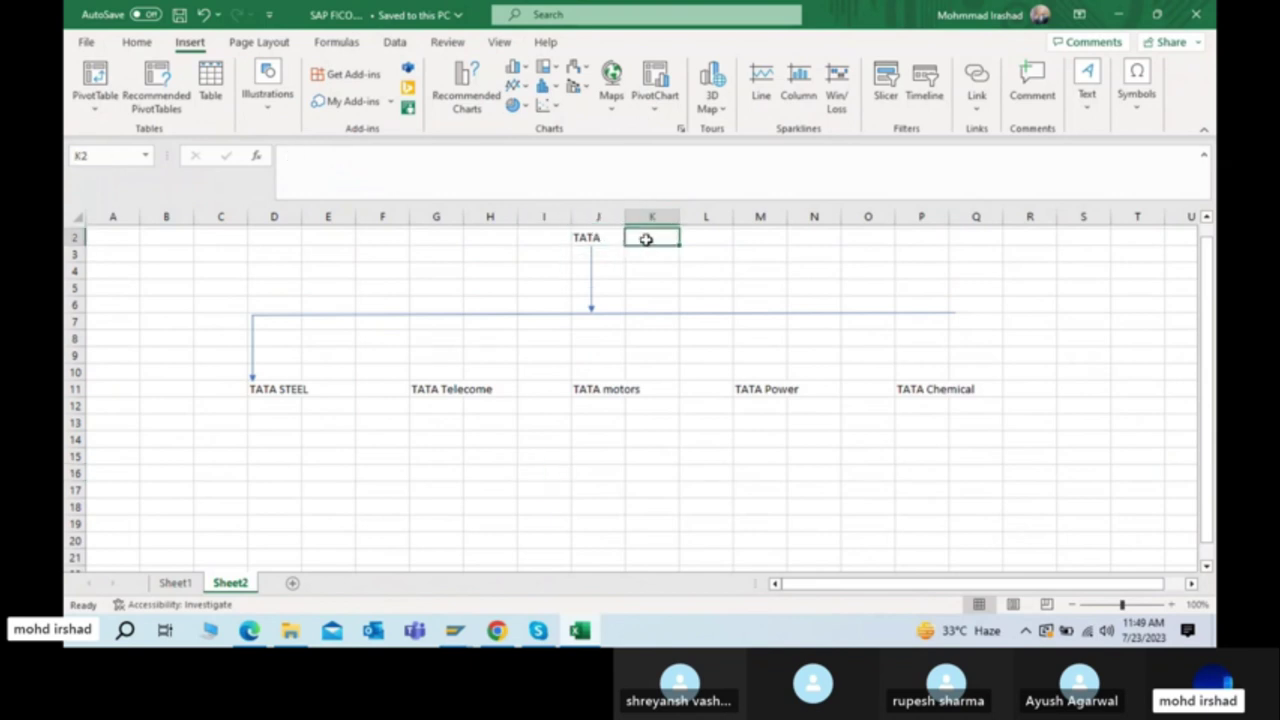
pyautogui.write('8800')
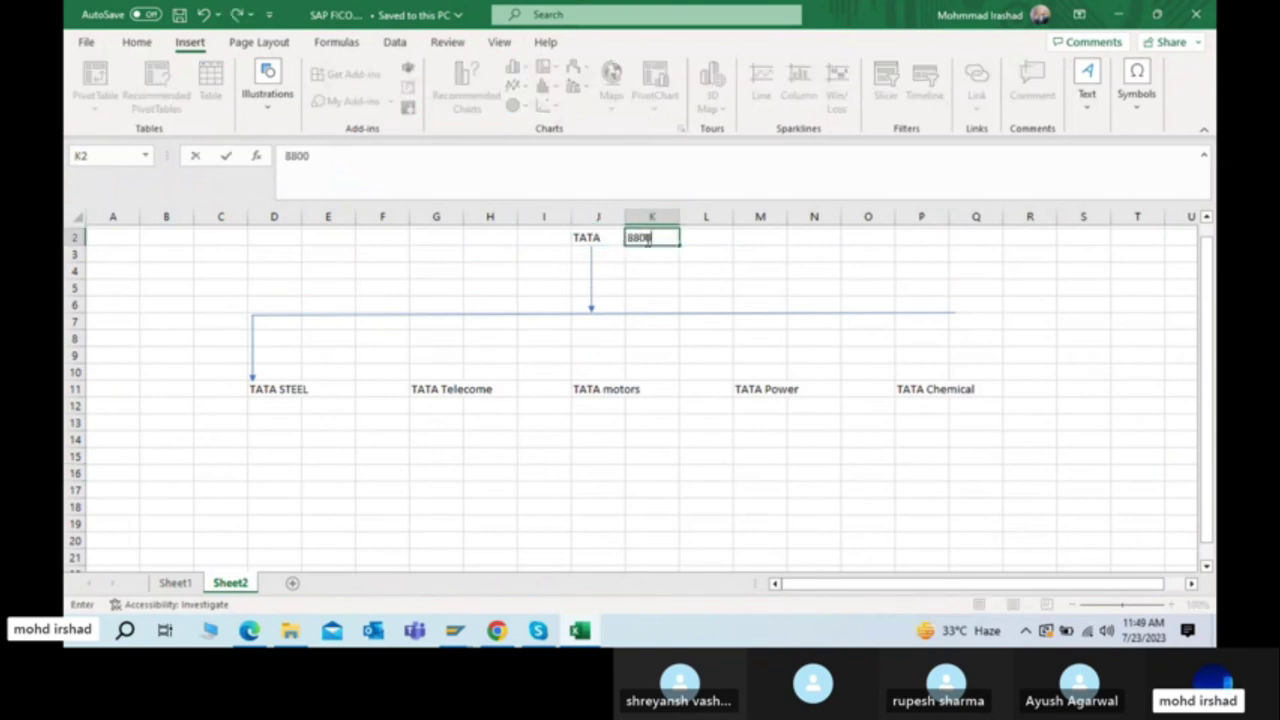
pyautogui.hotkey('ctrl', 'Return')
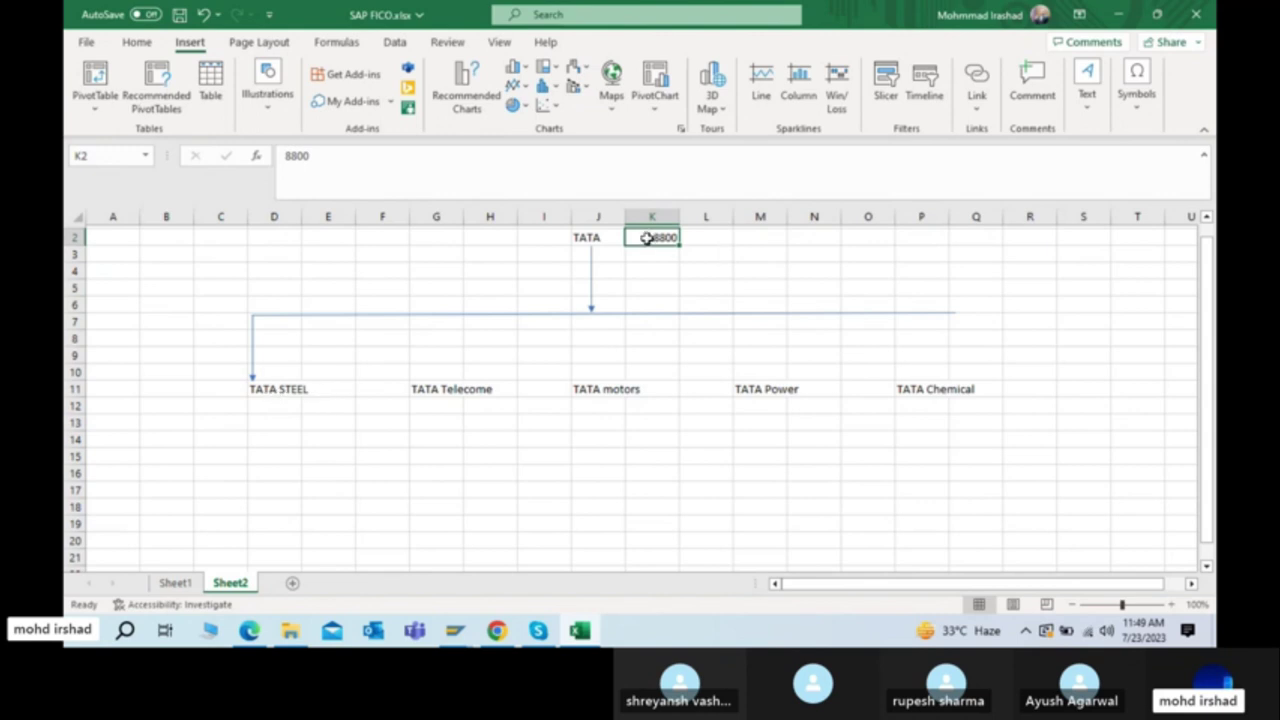
# Step: Review the TATA parent cell and its TATA STEEL subsidiary in the group chart
pyautogui.click(585, 237)
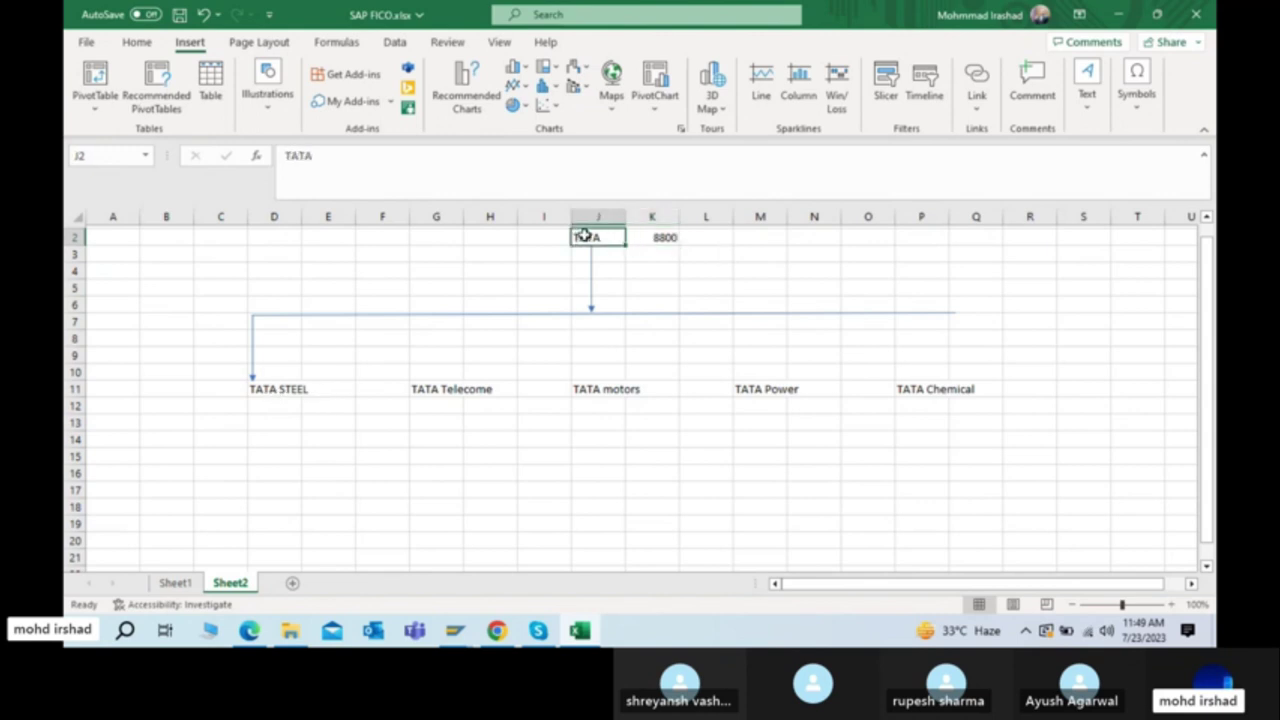
pyautogui.click(269, 390)
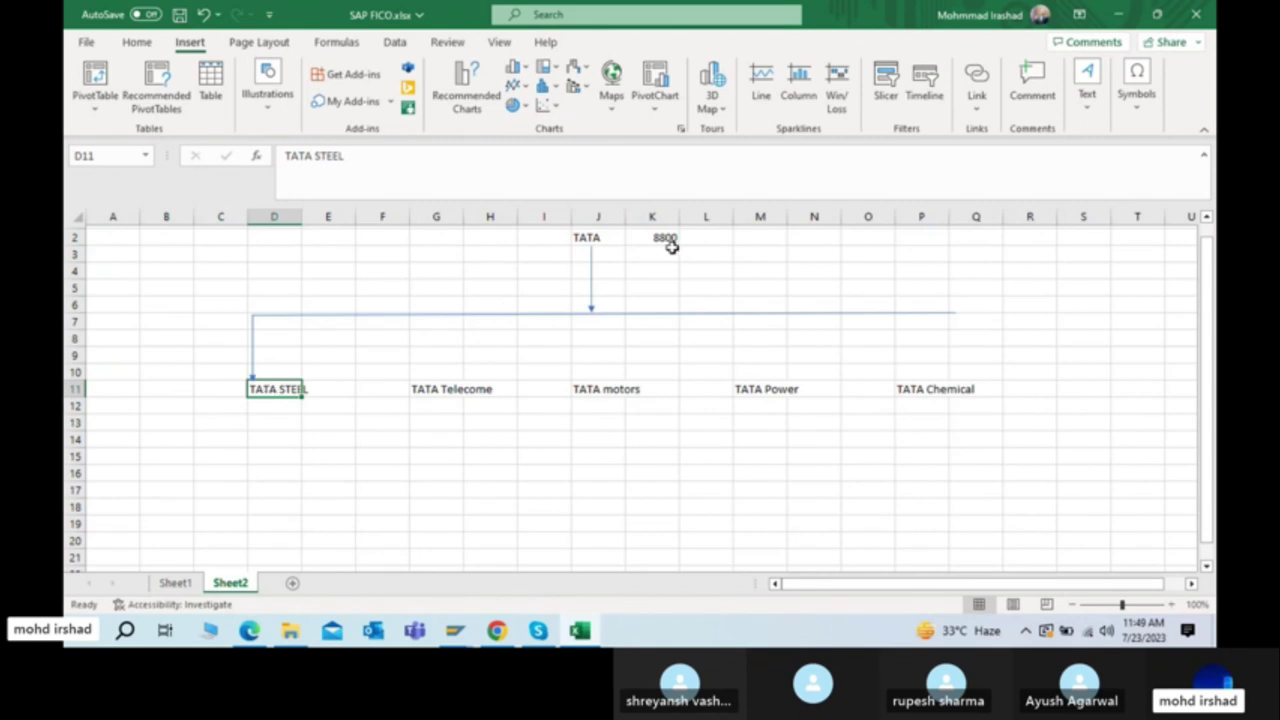
pyautogui.click(273, 405)
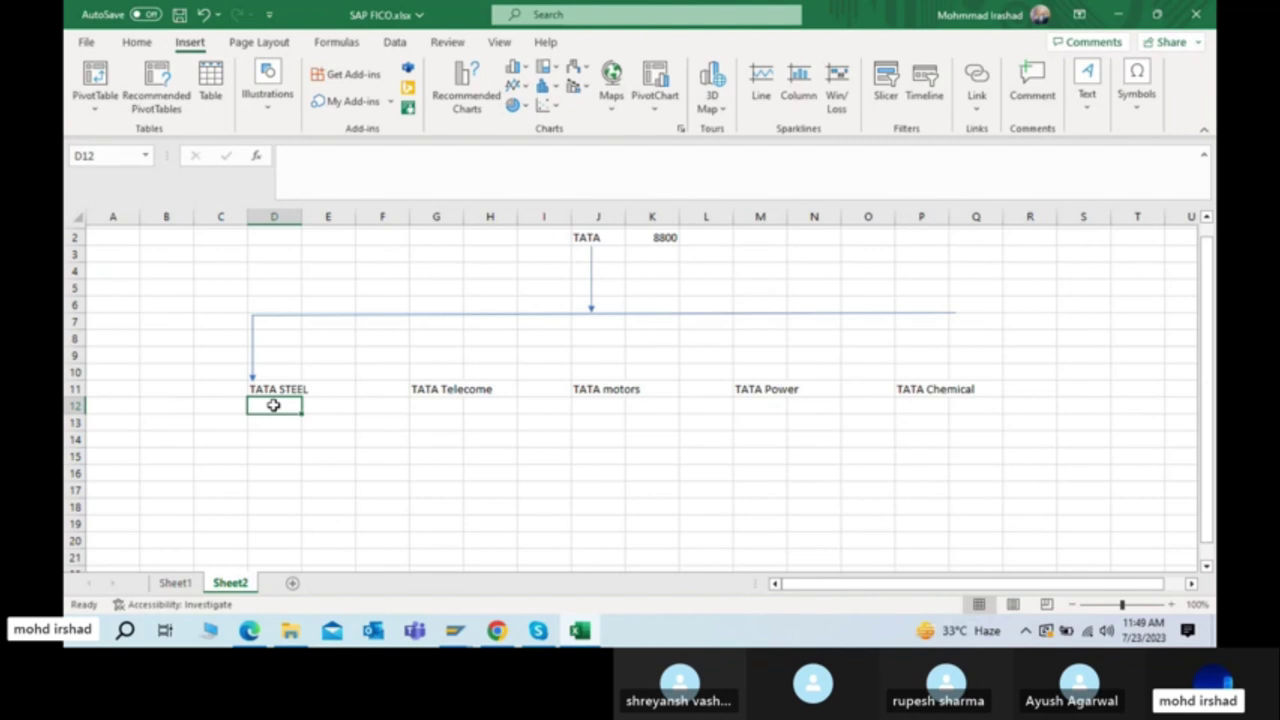
pyautogui.click(585, 241)
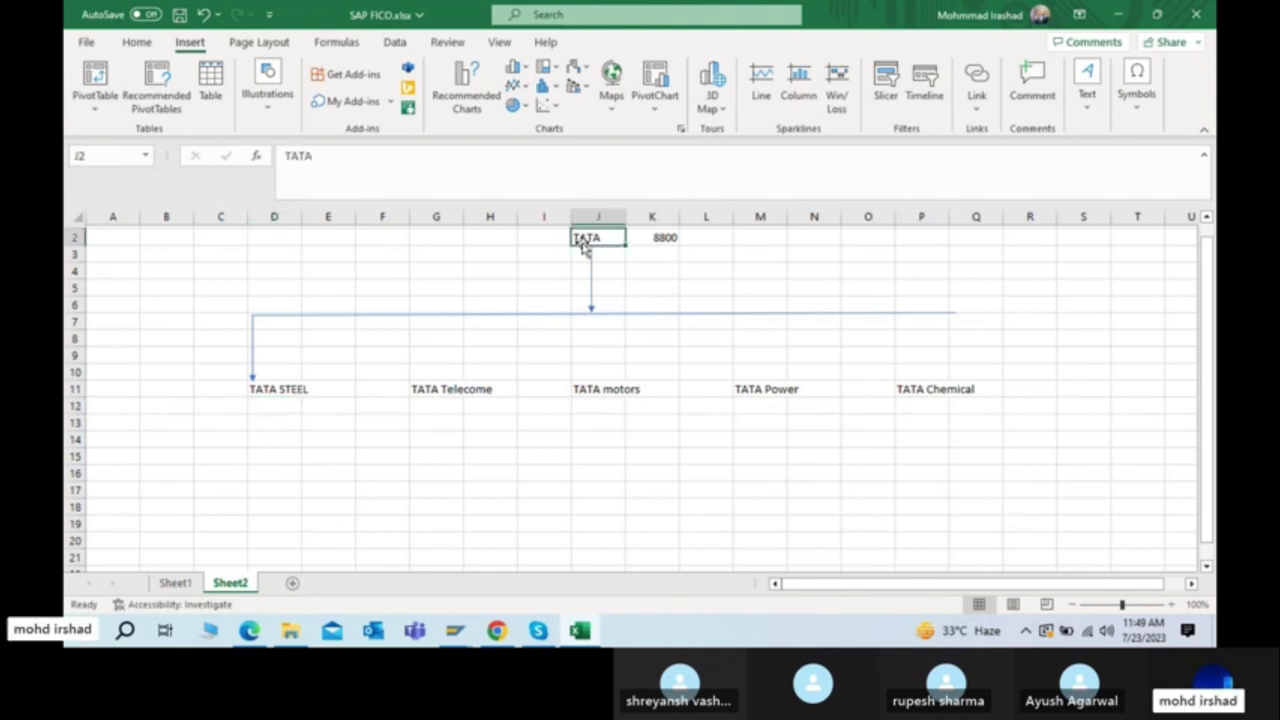
# Step: Look across the row 11 subsidiaries and copy the TATA motors entry (J11)
pyautogui.click(258, 386)
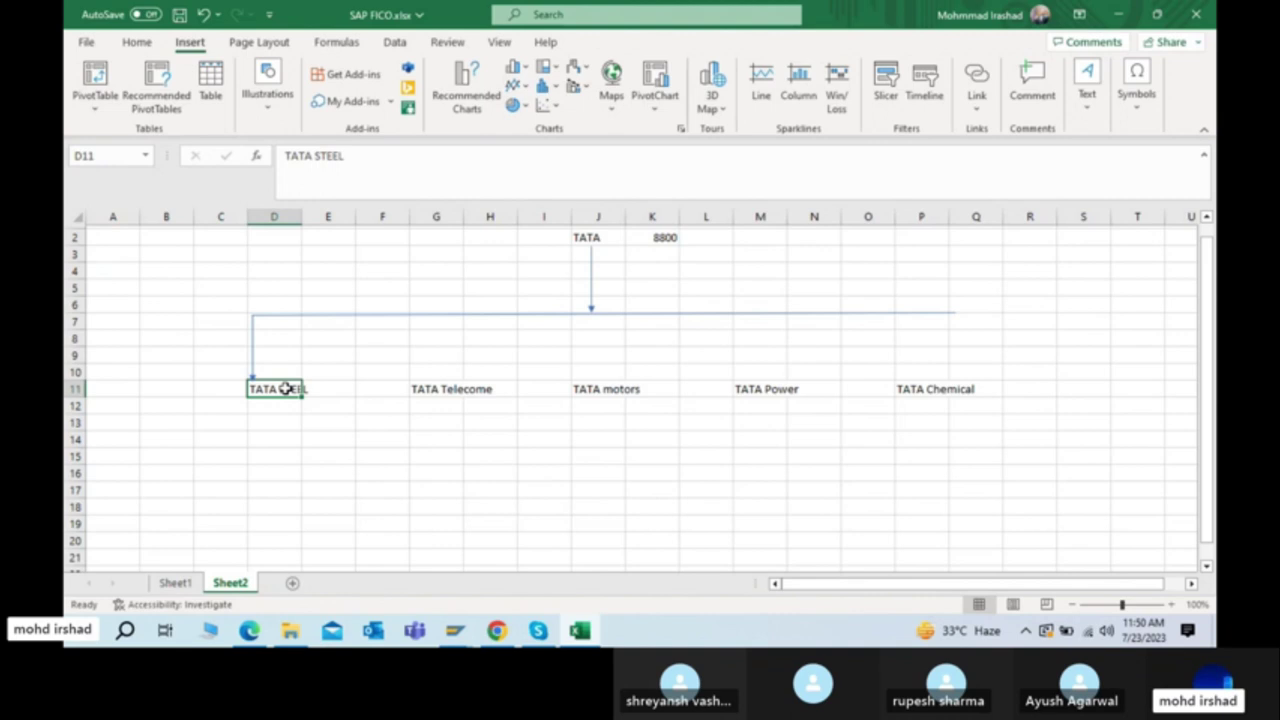
pyautogui.click(435, 390)
pyautogui.click(645, 385)
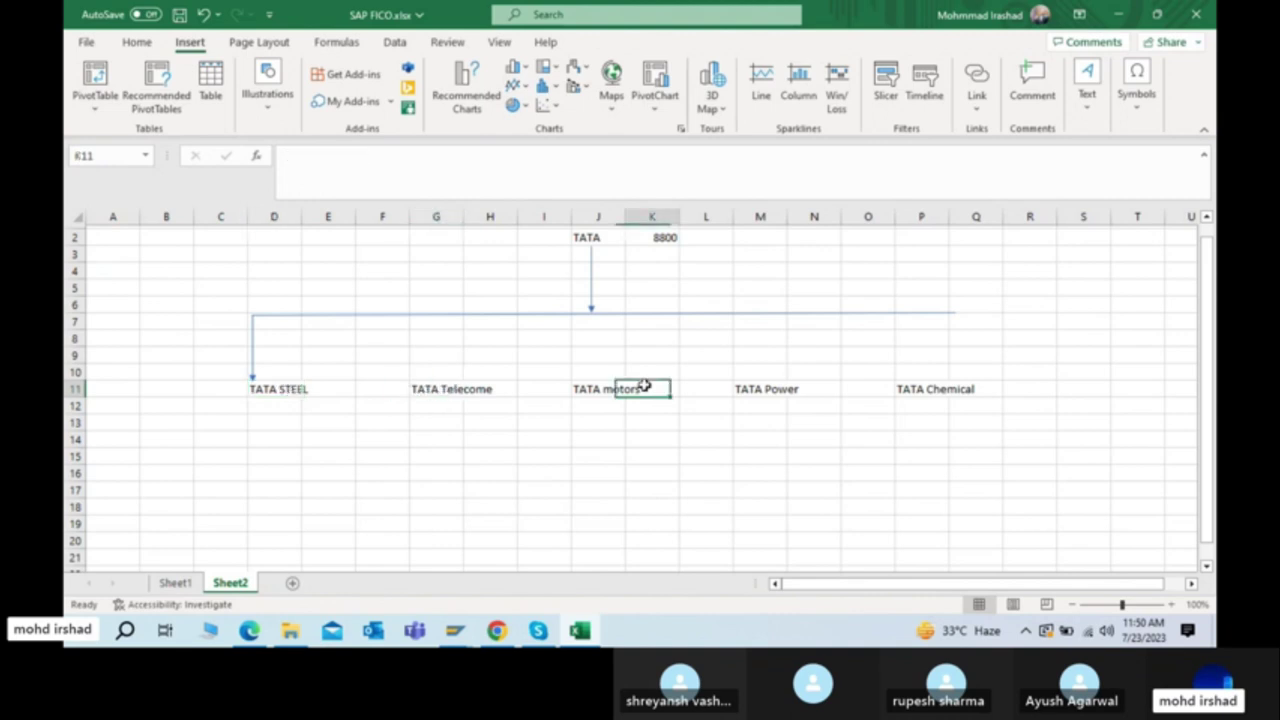
pyautogui.click(776, 401)
pyautogui.click(935, 401)
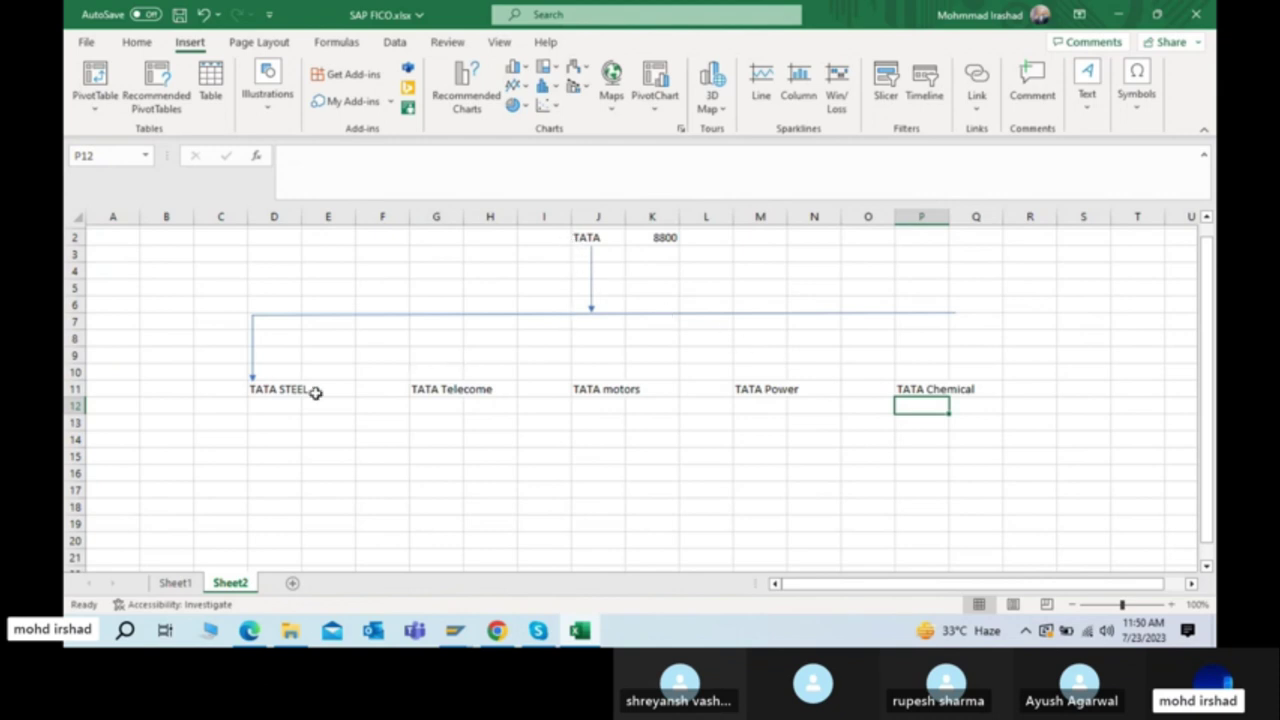
pyautogui.click(601, 389)
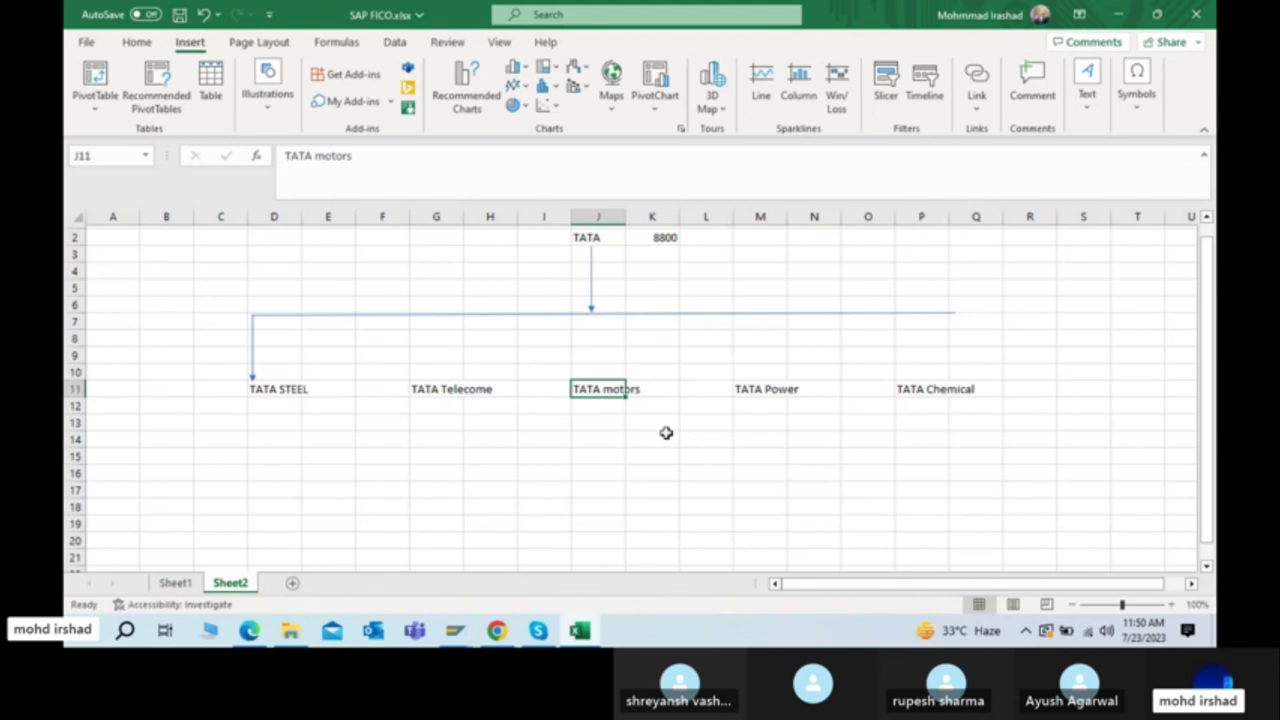
pyautogui.hotkey('ctrl', 'c')
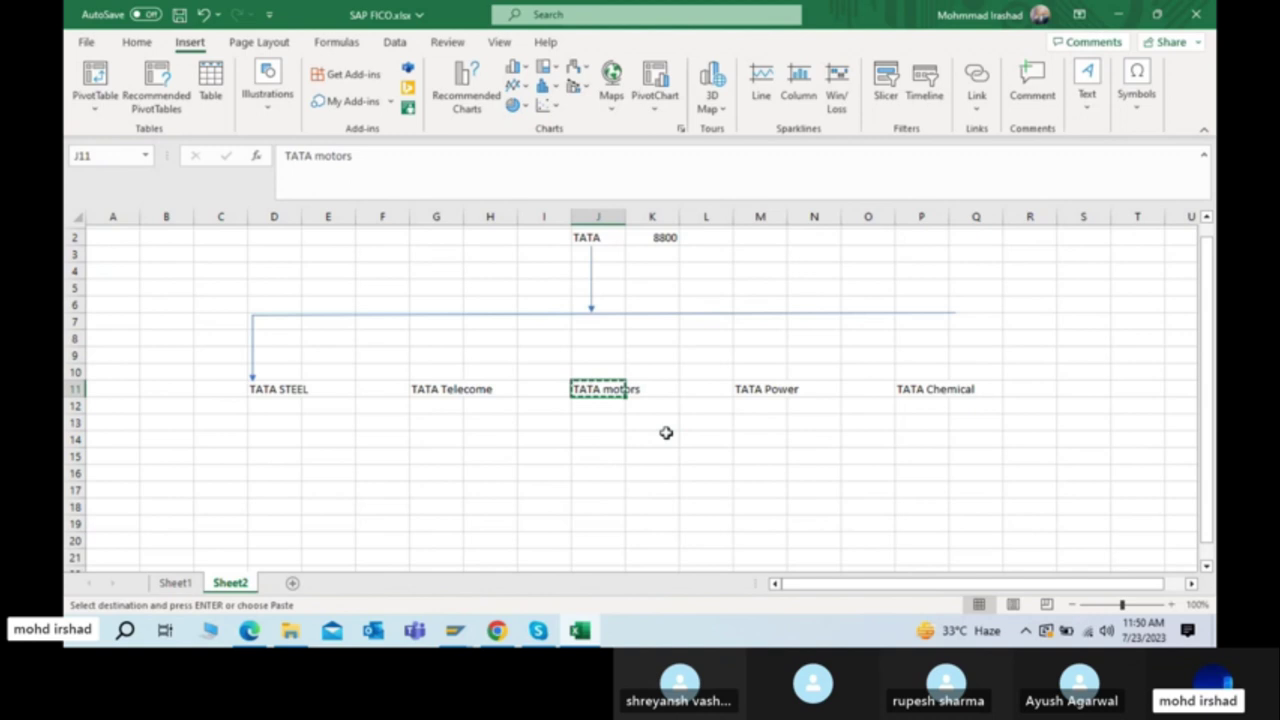
# Step: Glance at the PDF steps table, then switch to the SAP Display IMG window
pyautogui.hotkey('alt', 'Tab')
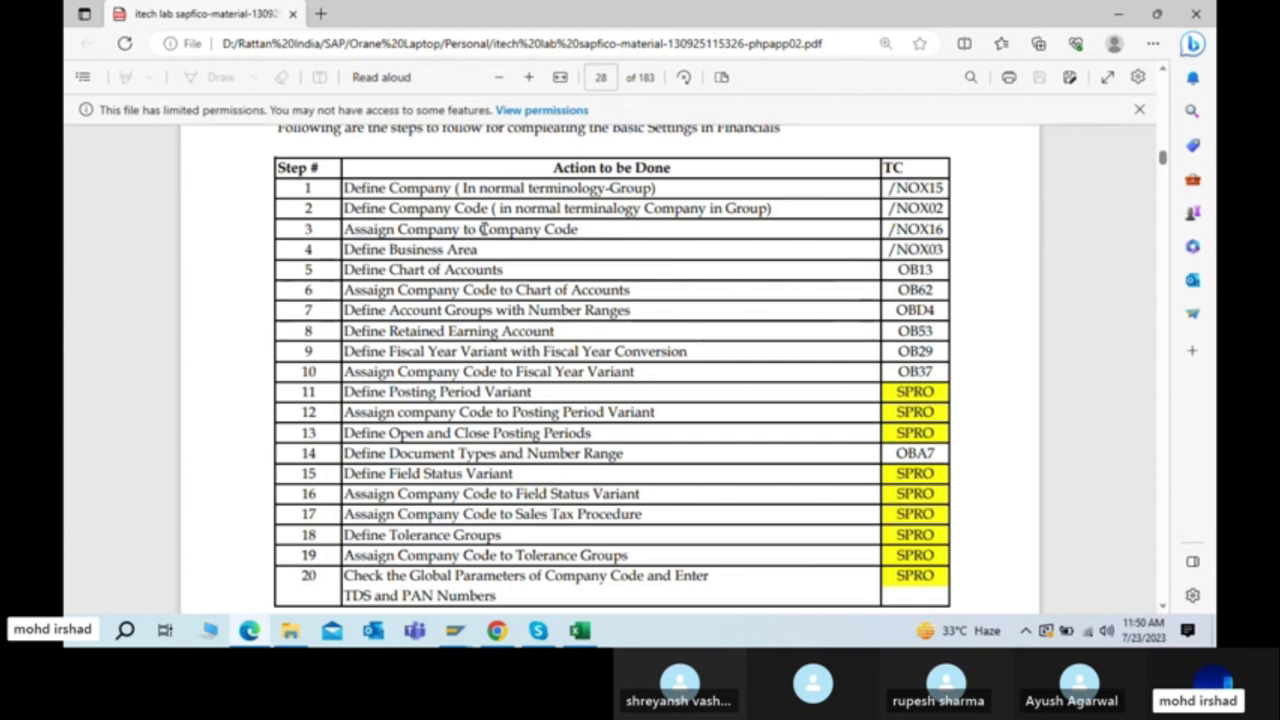
pyautogui.hotkey('alt', 'Tab')
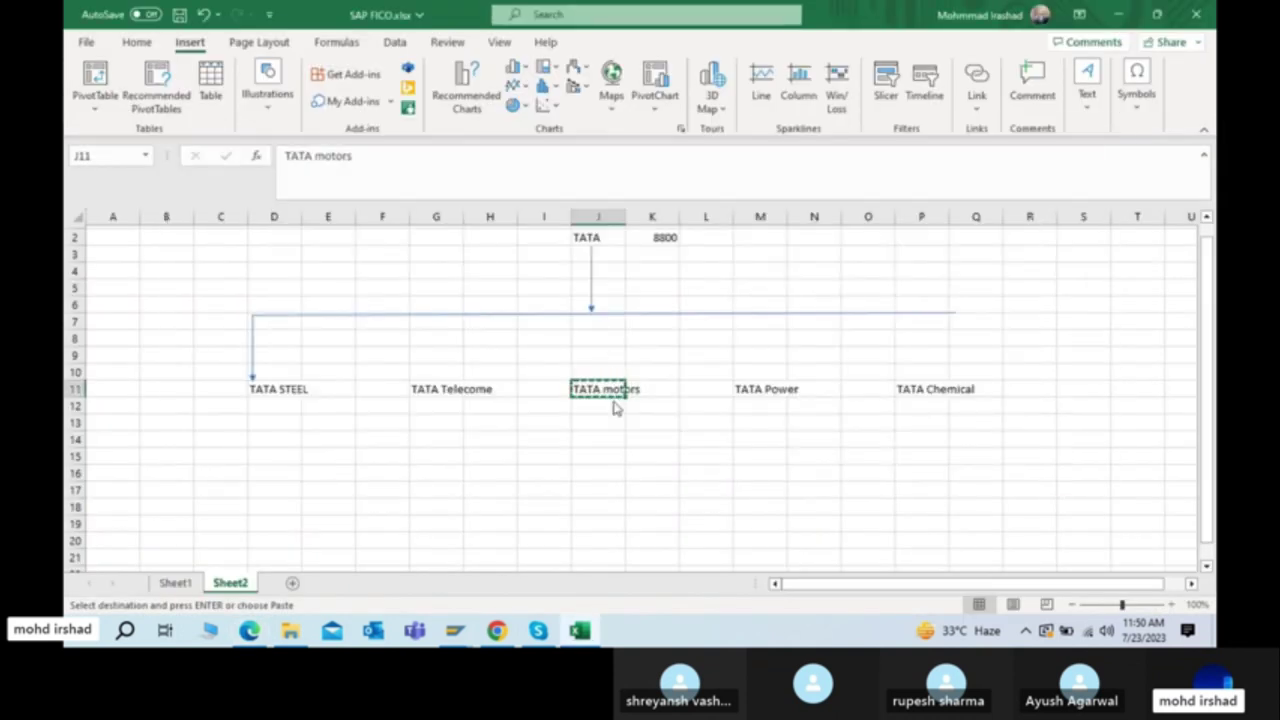
pyautogui.hotkey('alt', 'Tab')
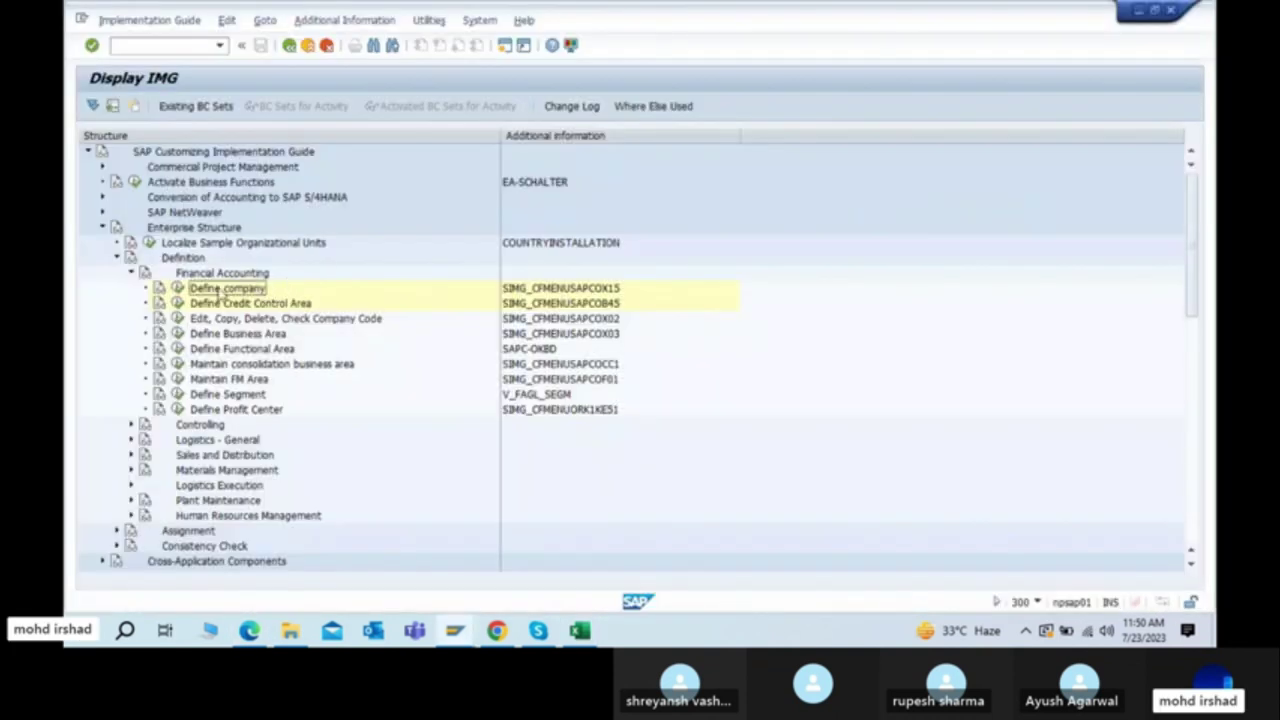
# Step: Return to the SAP main menu with /n and check the PDF steps table
pyautogui.click(168, 46)
pyautogui.write('/n')
pyautogui.press('Return')
pyautogui.hotkey('alt', 'Tab')
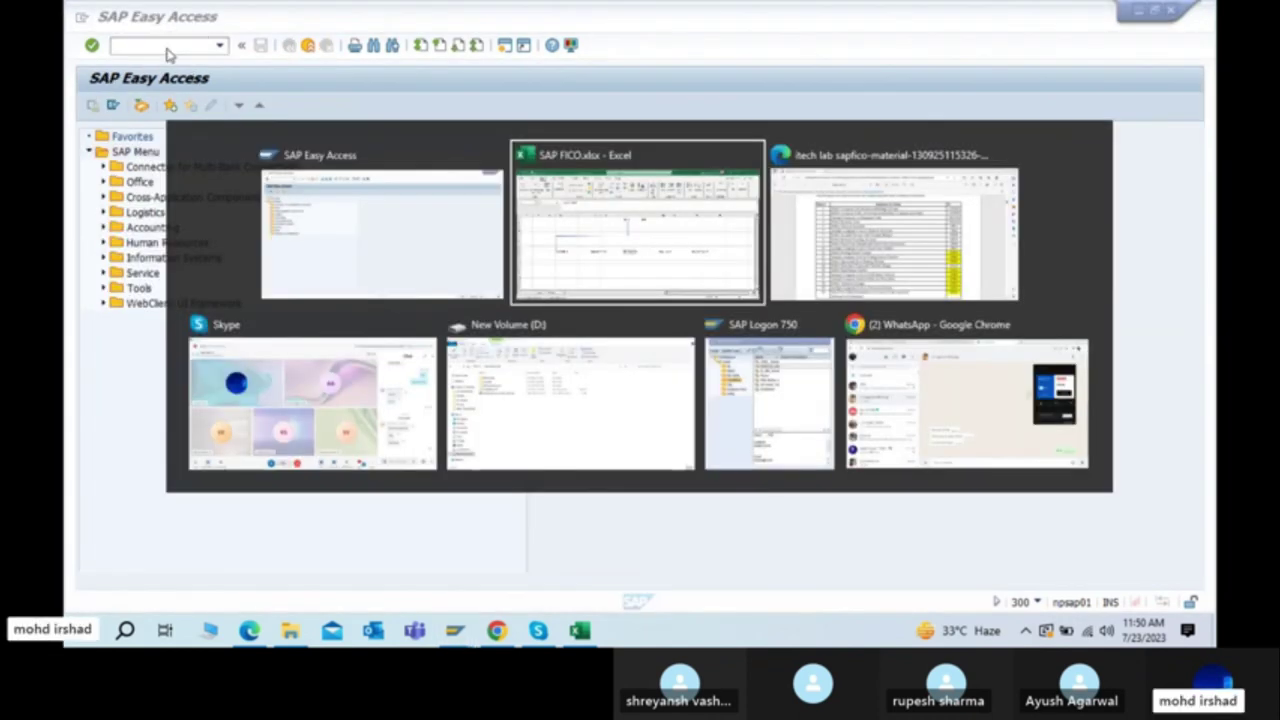
pyautogui.press('Tab')
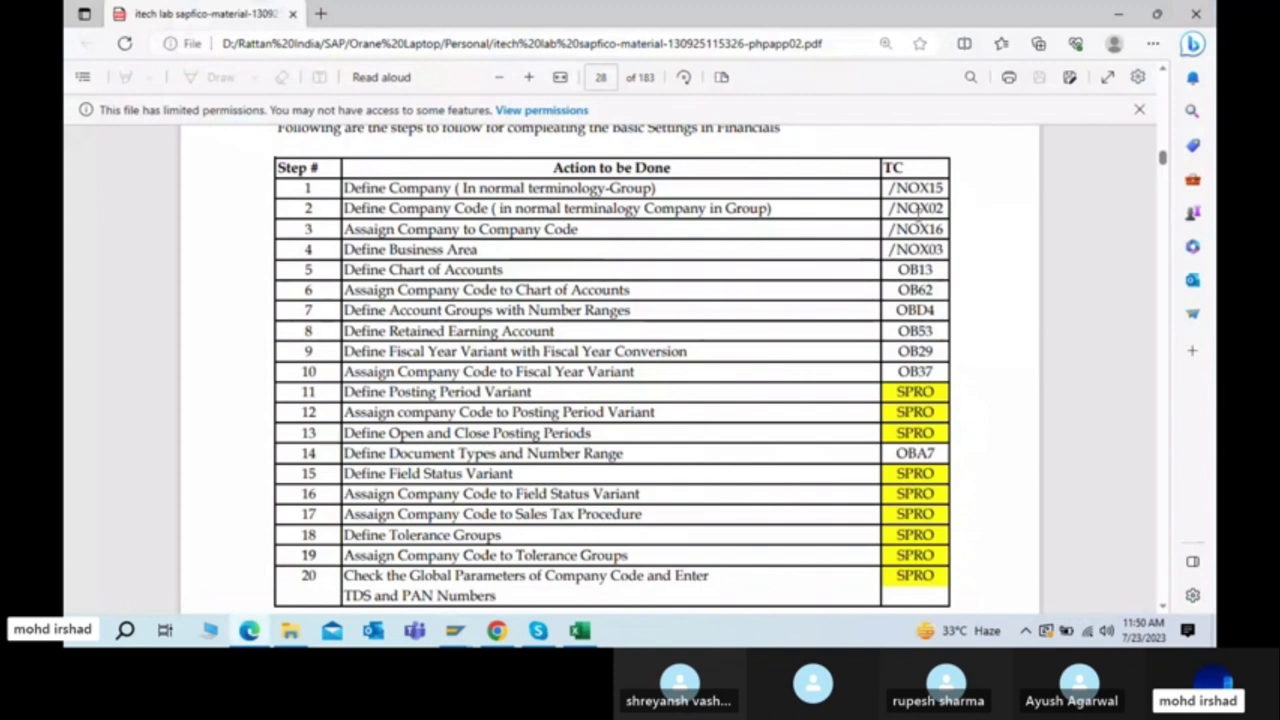
pyautogui.hotkey('alt', 'Tab')
# Step: Try transaction OX02, go back, then launch SPRO customizing
pyautogui.write('o')
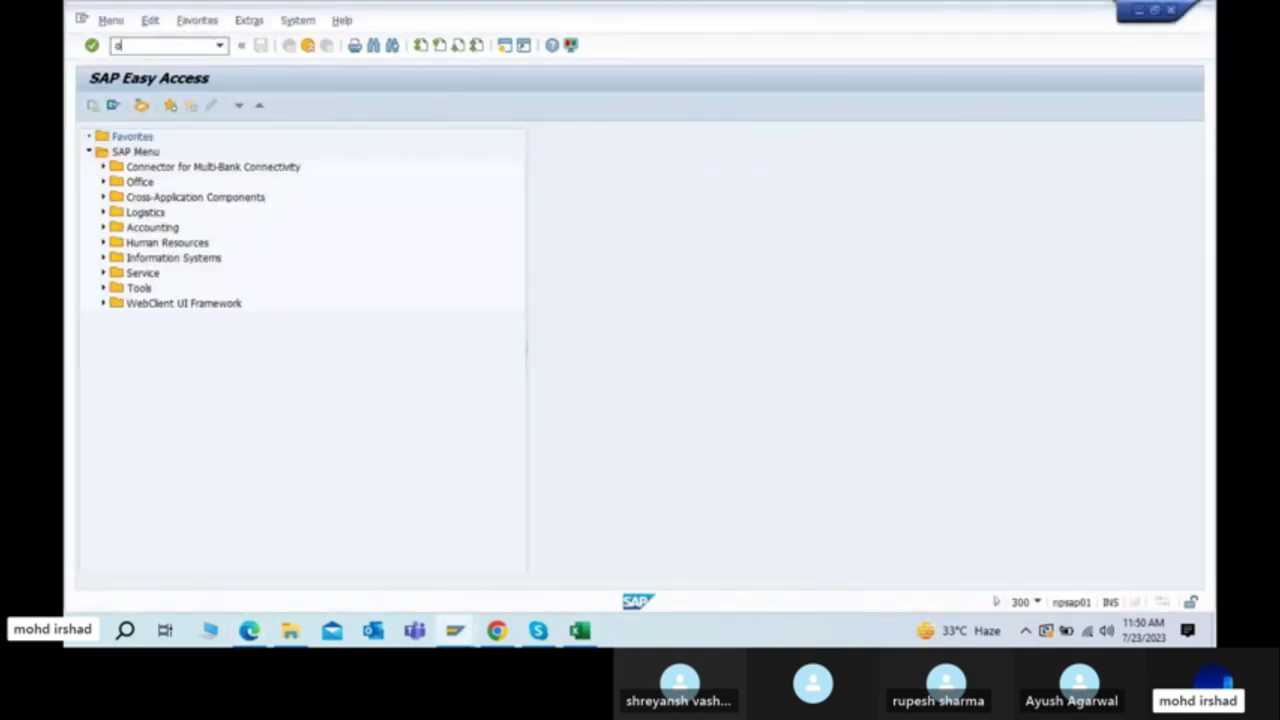
pyautogui.write('x02')
pyautogui.press('Return')
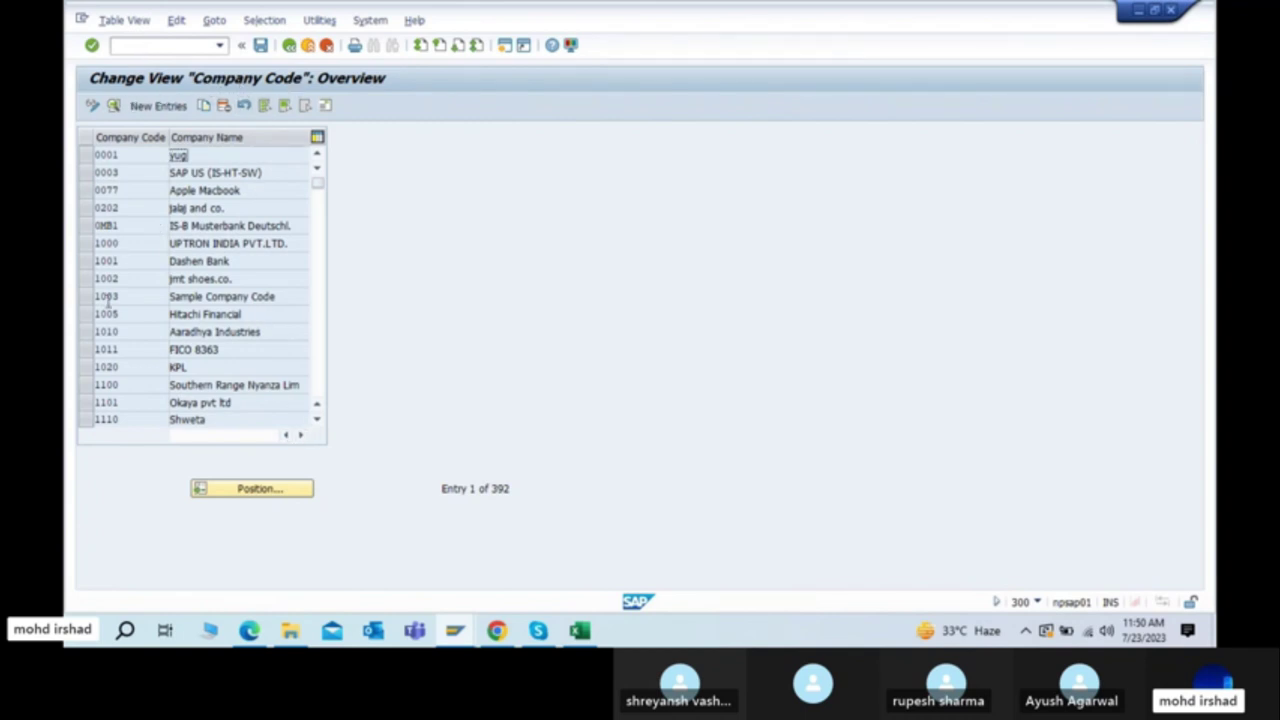
pyautogui.click(289, 46)
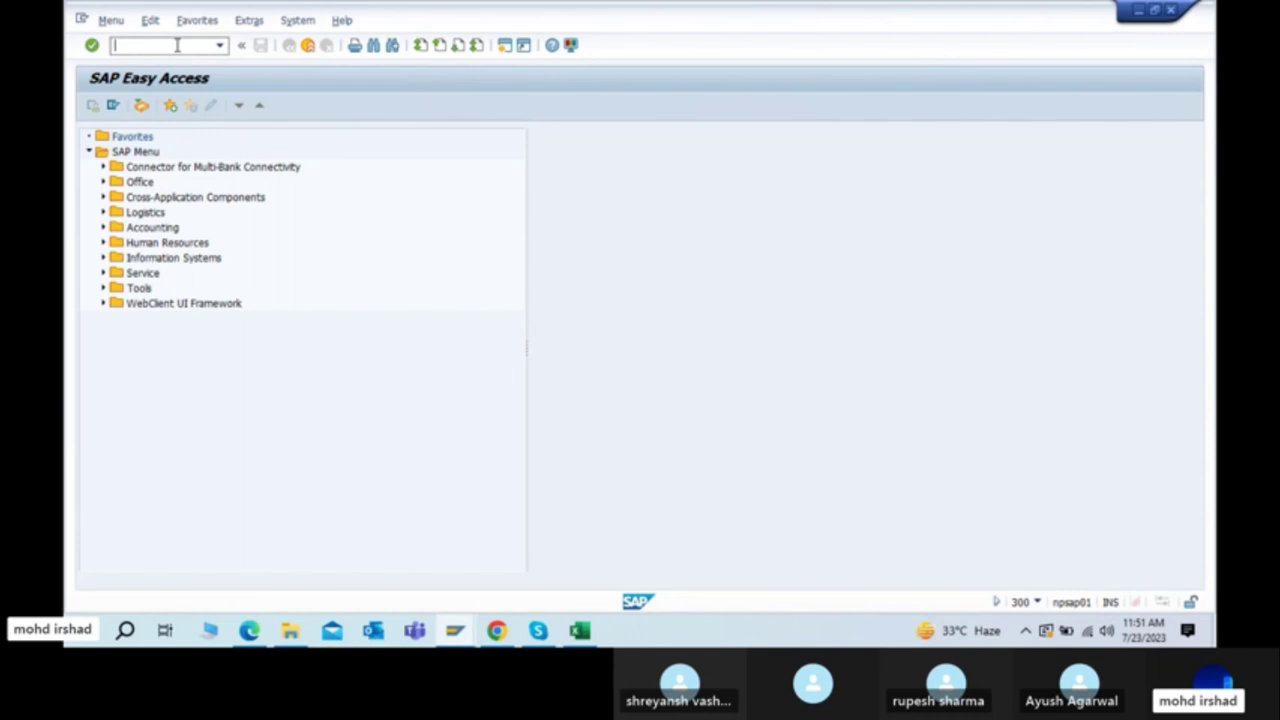
pyautogui.write('spro')
pyautogui.press('Return')
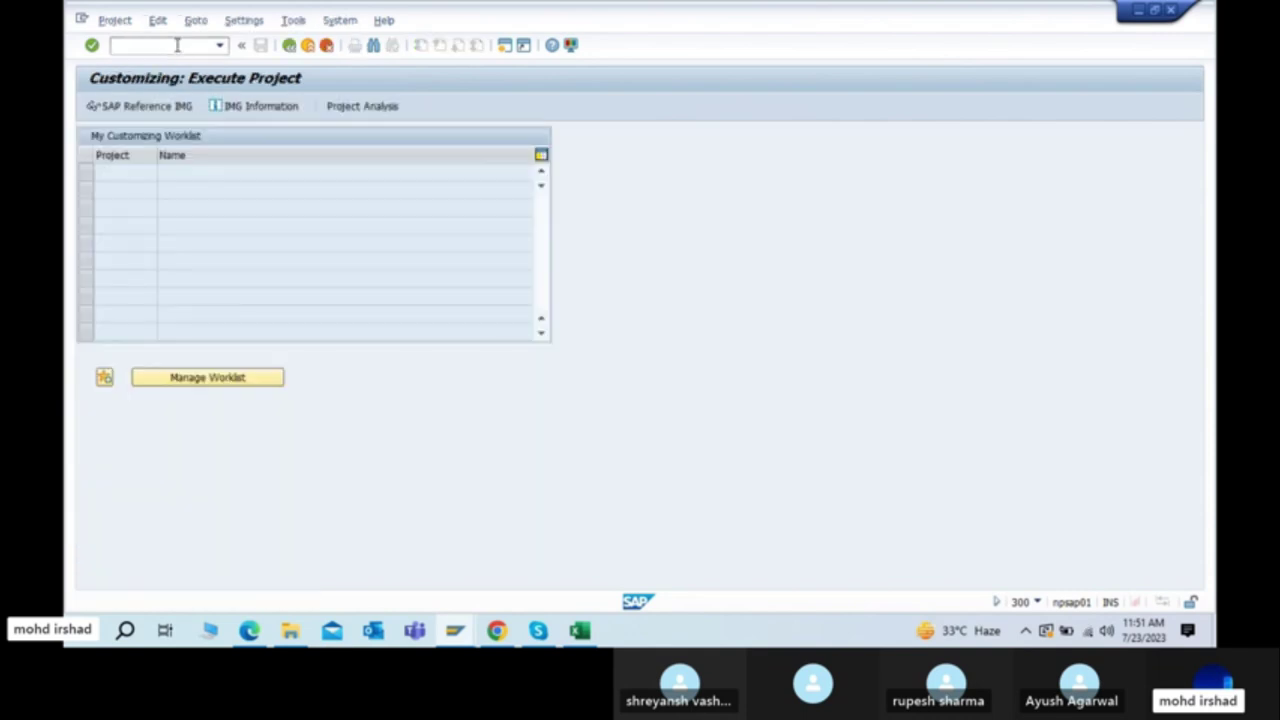
# Step: In the SAP Reference IMG, expand Enterprise Structure > Definition > Financial Accounting to the company code activity
pyautogui.click(156, 112)
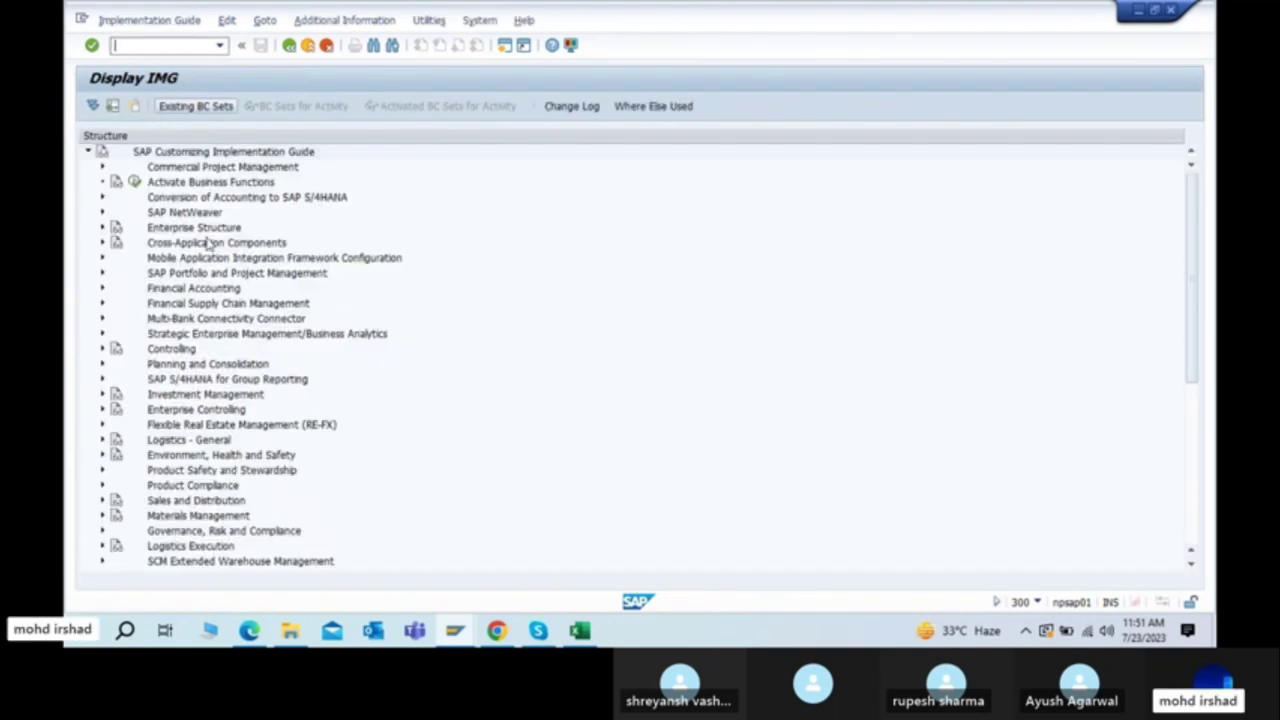
pyautogui.click(162, 229)
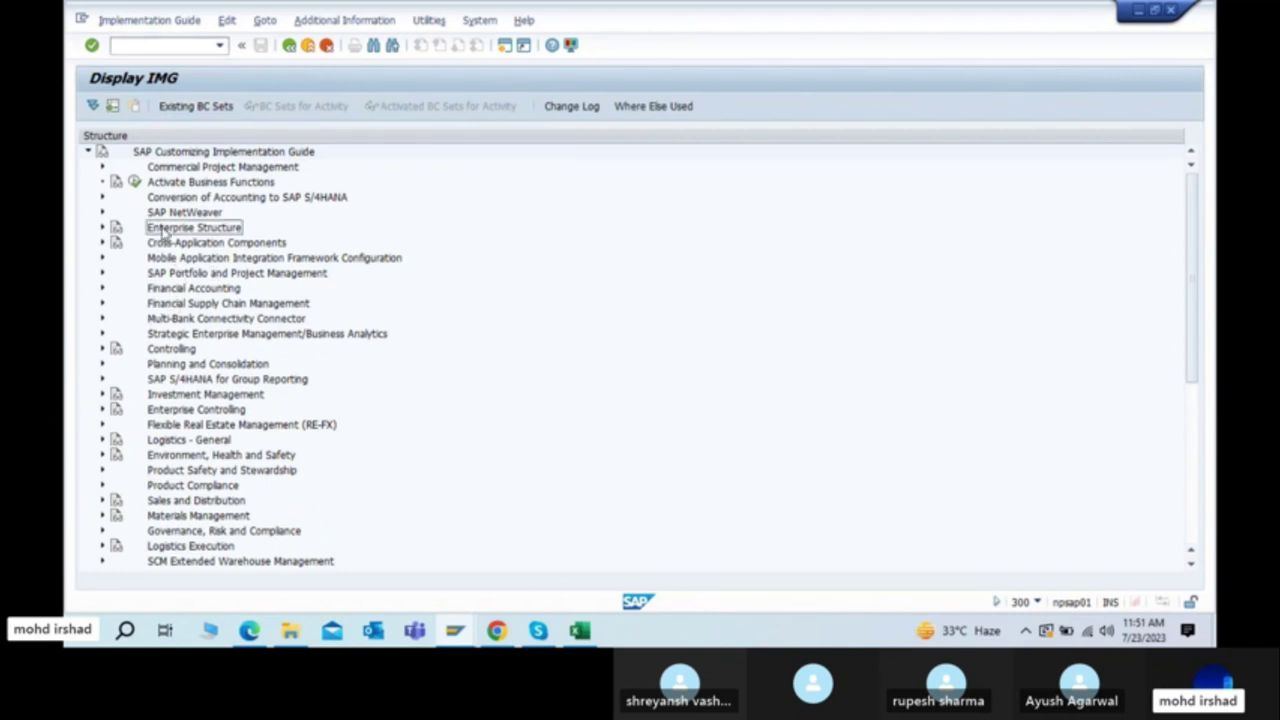
pyautogui.press('Right')
pyautogui.press('Down')
pyautogui.press('Down')
pyautogui.press('Right')
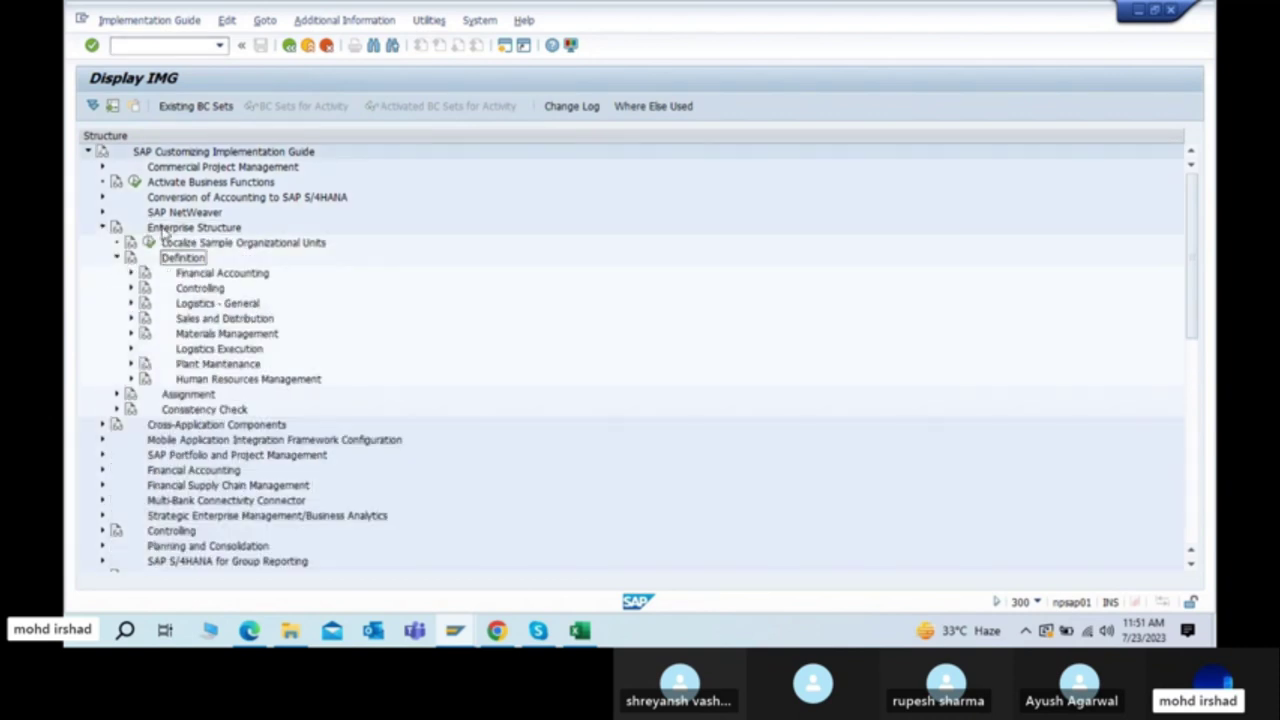
pyautogui.click(192, 276)
pyautogui.click(130, 274)
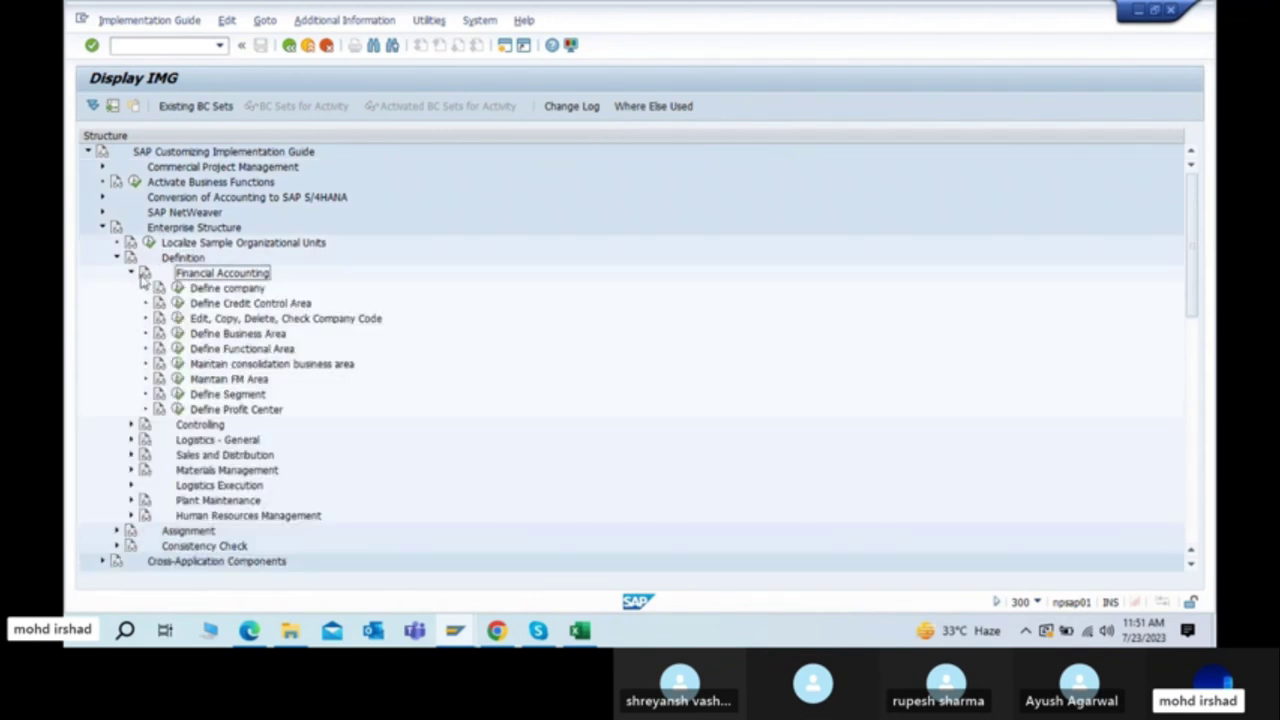
pyautogui.click(208, 320)
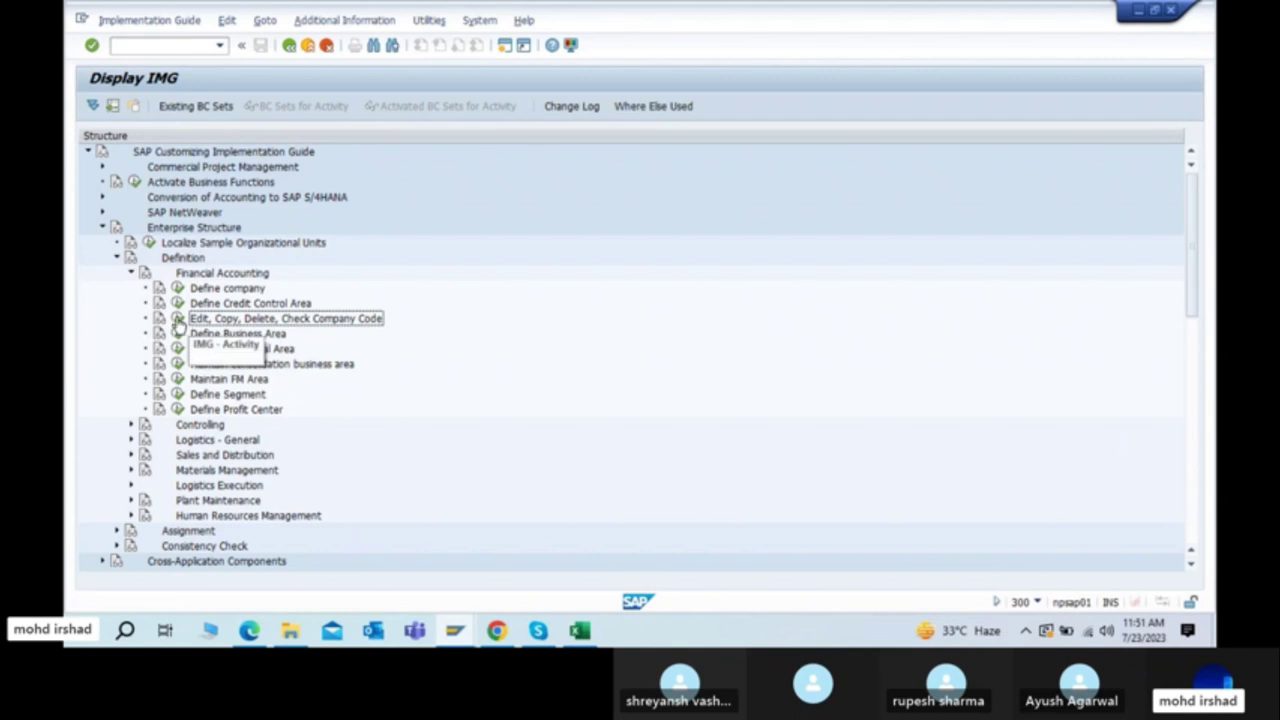
# Step: Display IMG activity technical keys in a widened column, and note NOX02 in the PDF
pyautogui.click(340, 20)
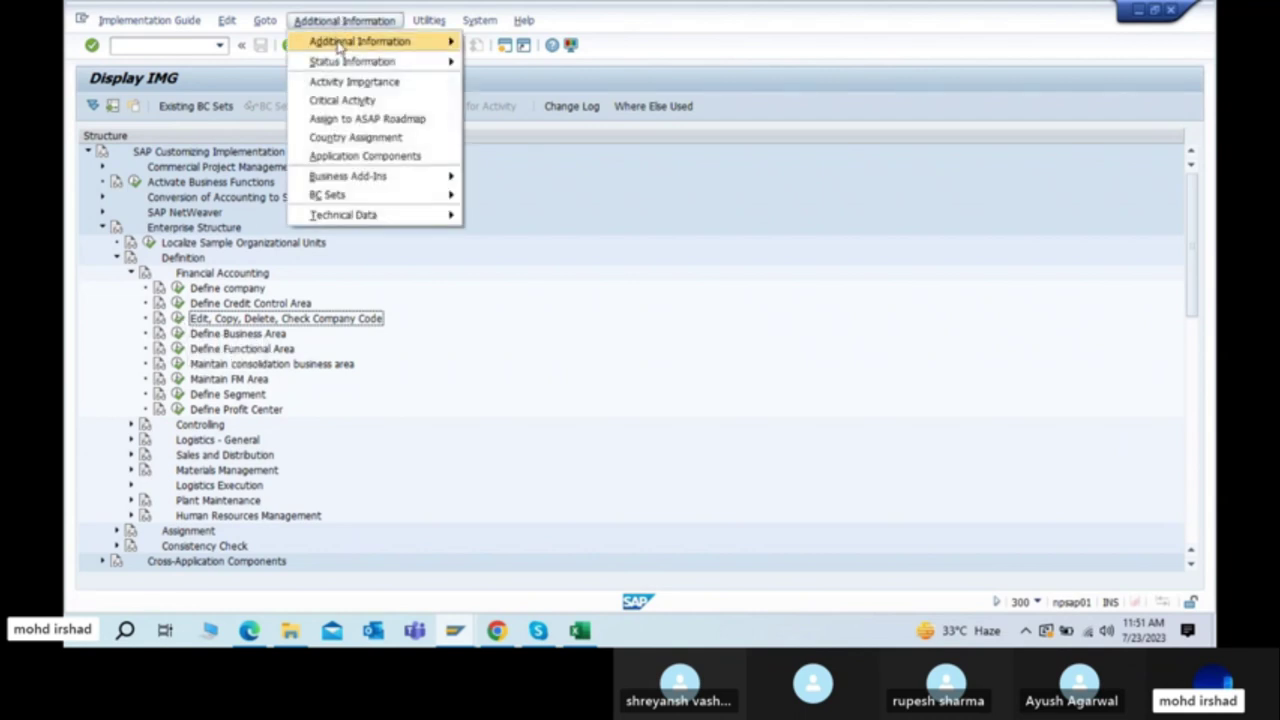
pyautogui.moveTo(360, 41)
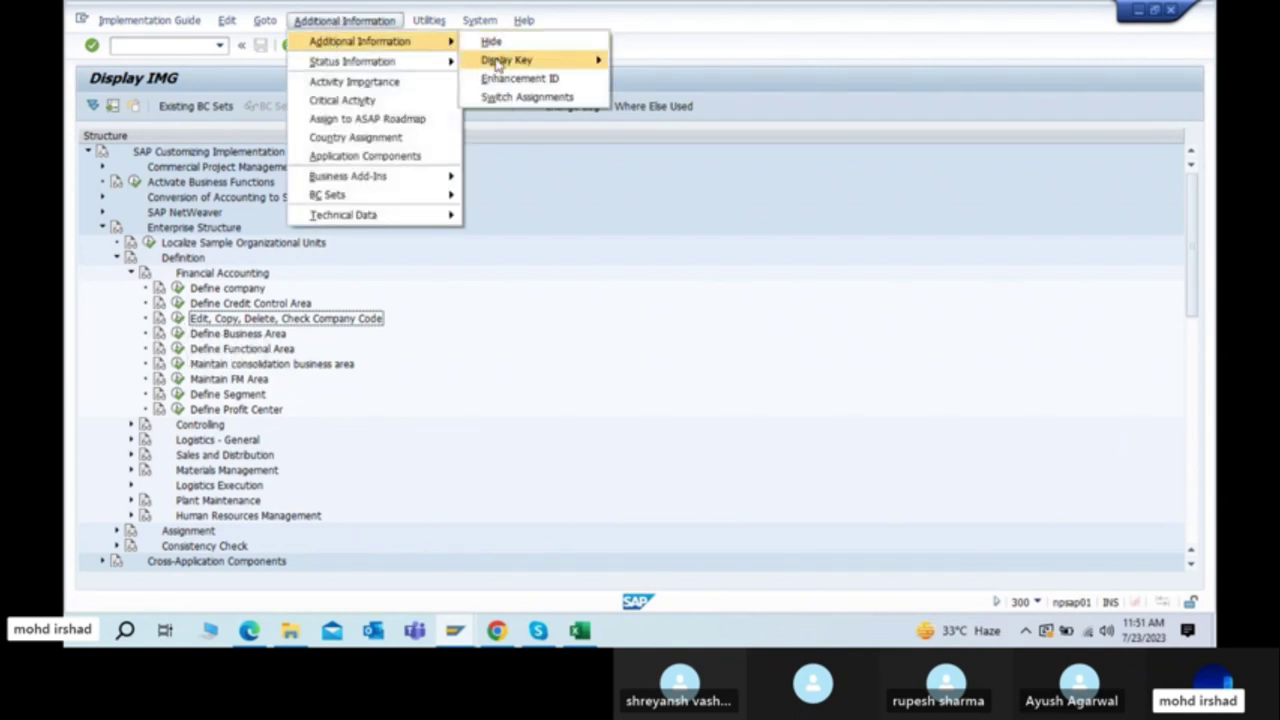
pyautogui.moveTo(500, 62)
pyautogui.click(676, 78)
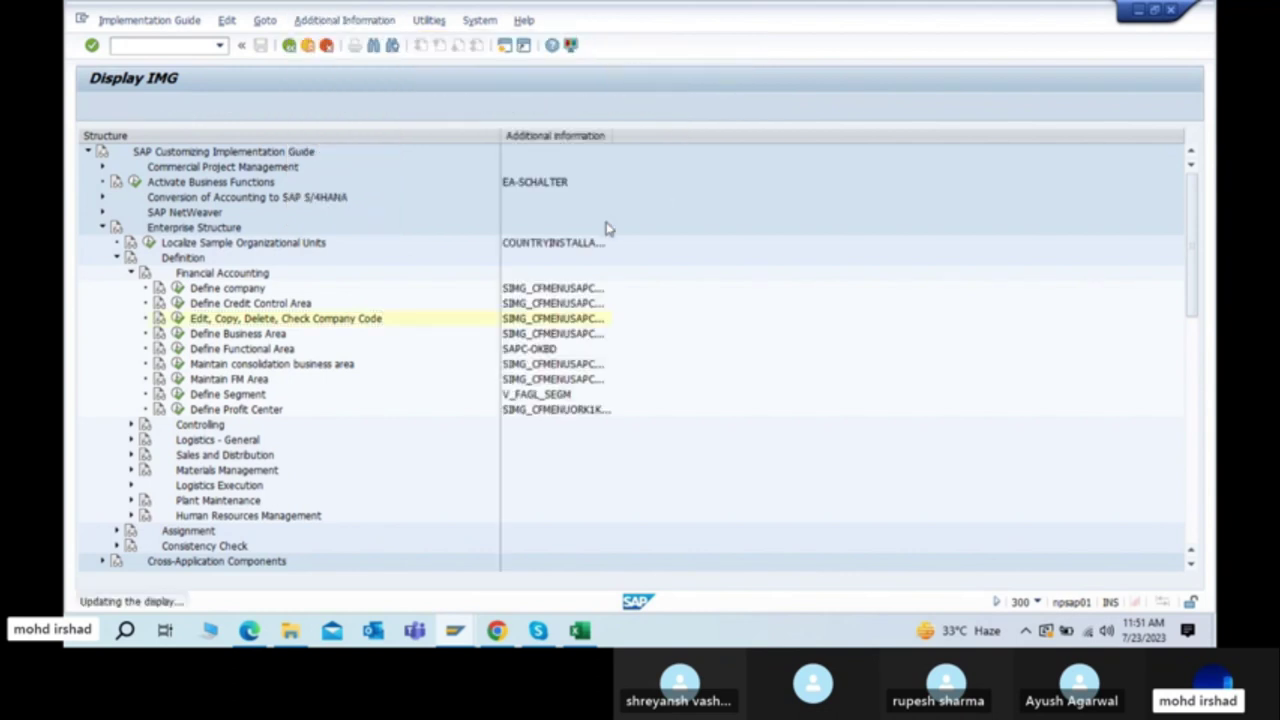
pyautogui.moveTo(612, 137); pyautogui.dragTo(820, 140)
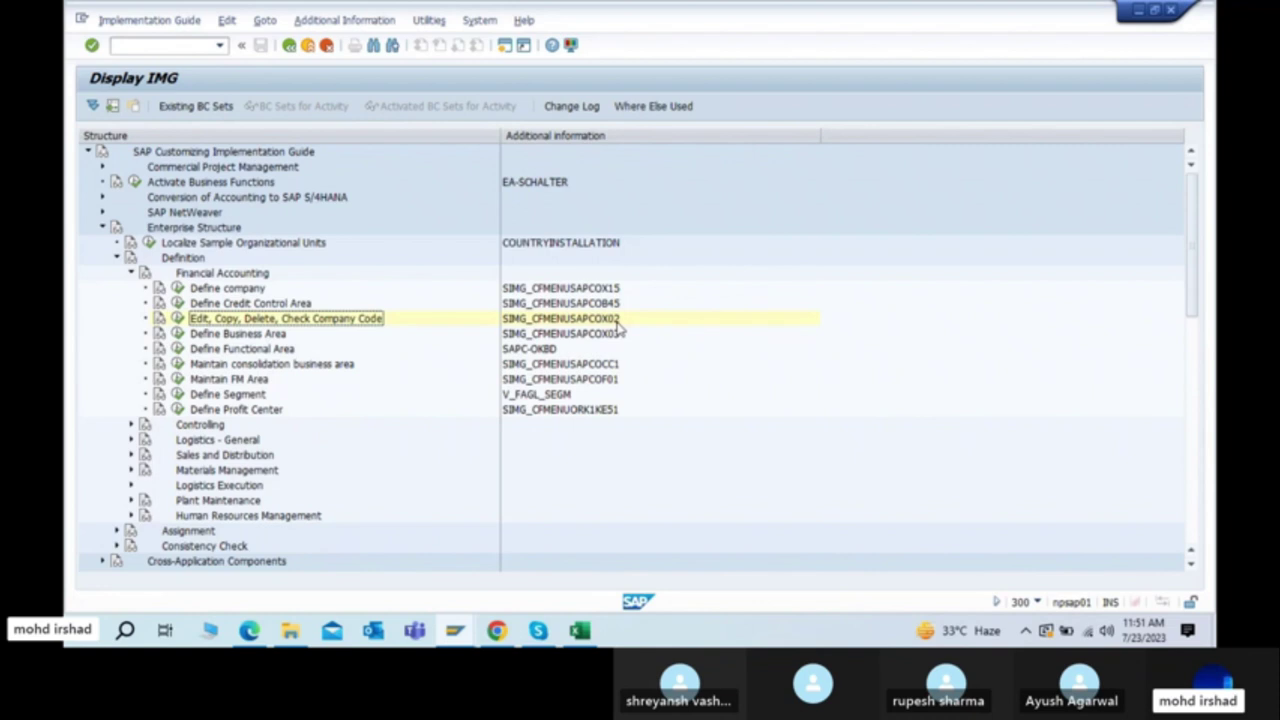
pyautogui.hotkey('alt', 'Tab')
pyautogui.doubleClick(908, 208)
pyautogui.hotkey('alt', 'Tab')
# Step: Execute 'Edit, Copy, Delete, Check Company Code' and choose Edit Company Code Data from the activity list
pyautogui.click(177, 318)
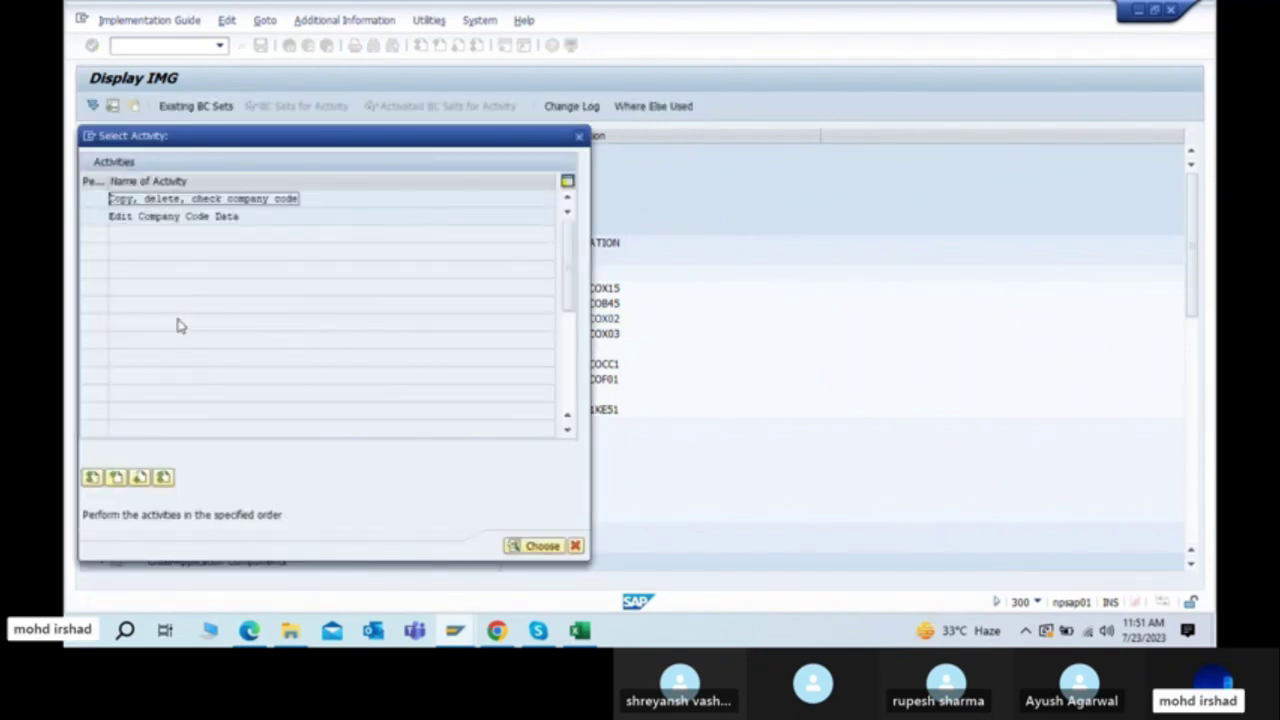
pyautogui.moveTo(314, 136); pyautogui.dragTo(661, 77)
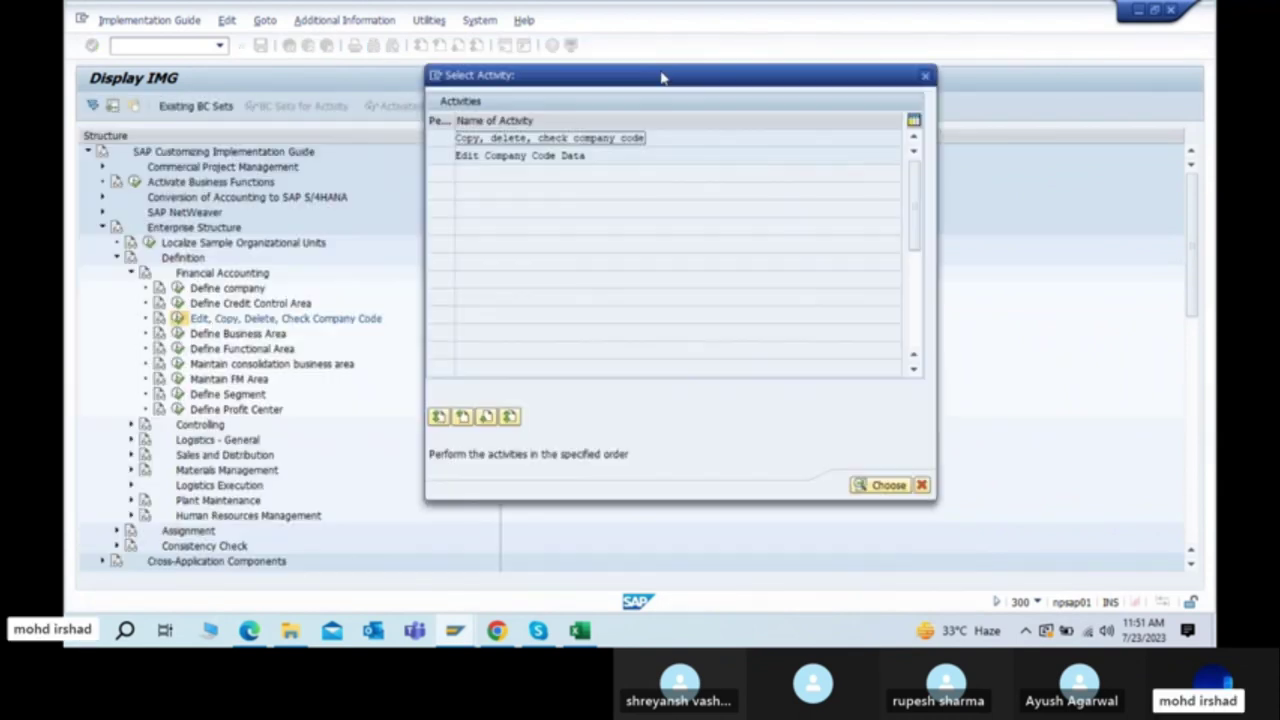
pyautogui.click(490, 156)
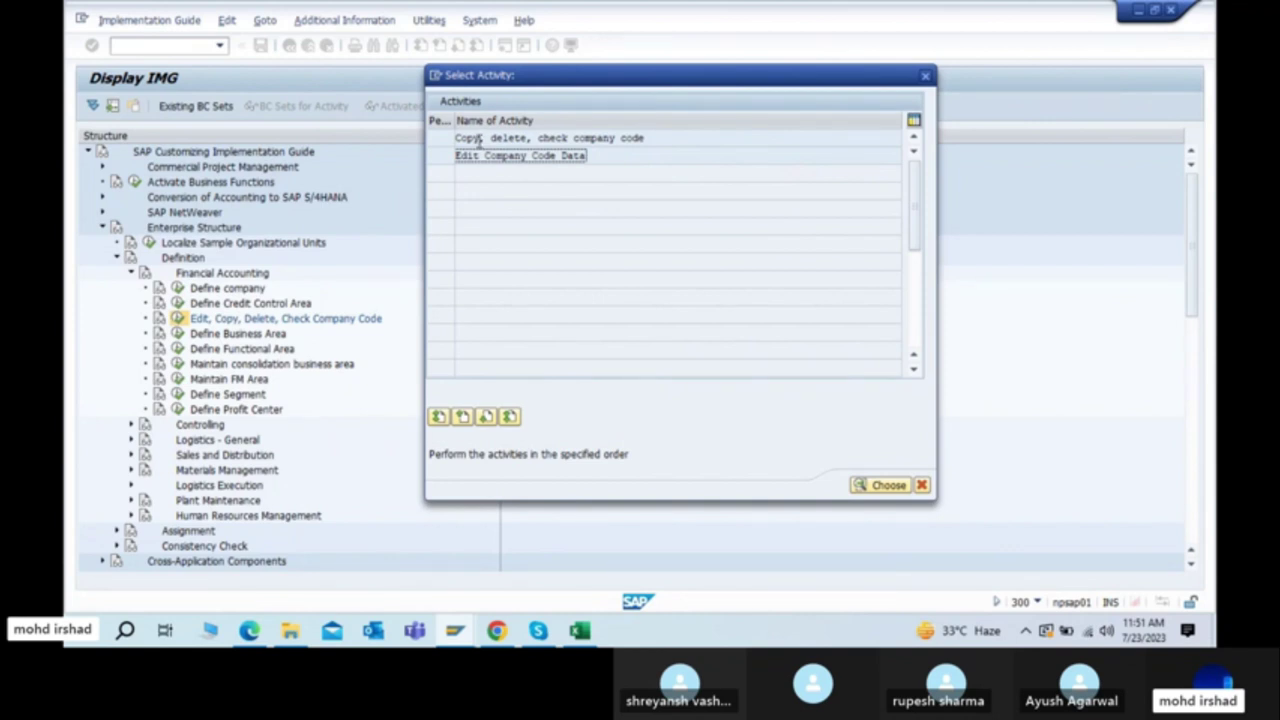
pyautogui.click(481, 140)
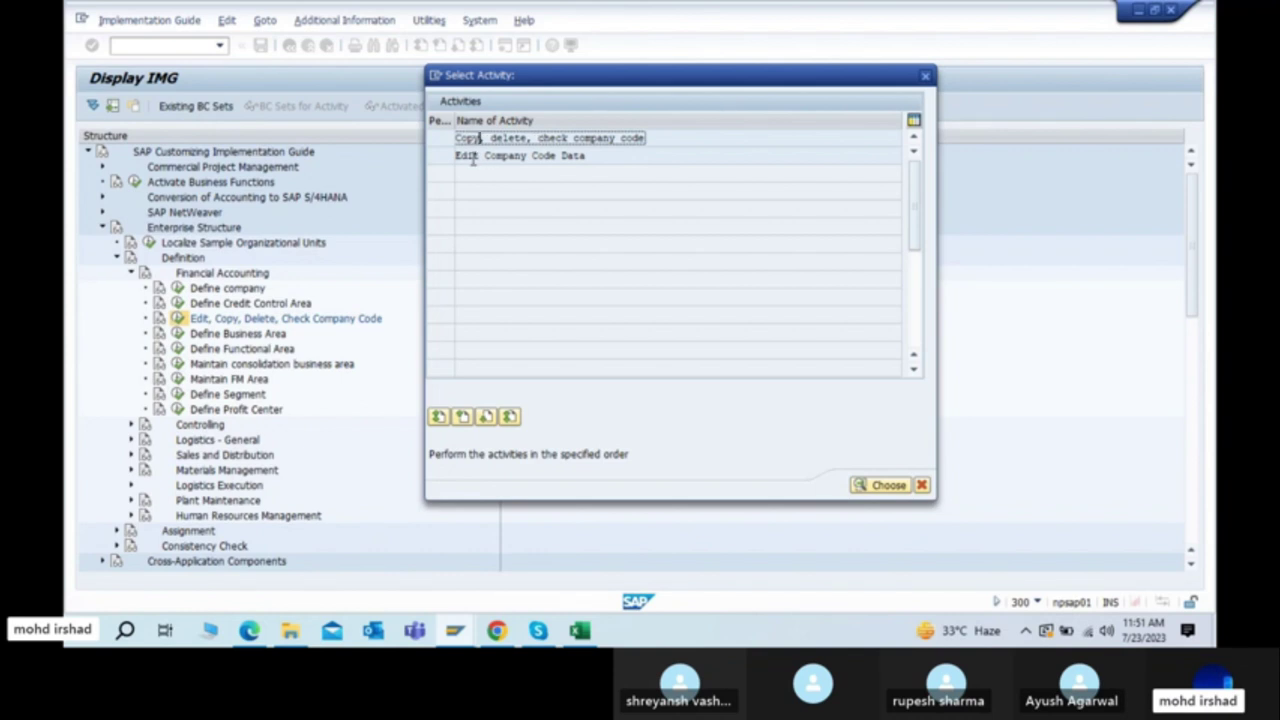
pyautogui.click(473, 157)
pyautogui.doubleClick(473, 157)
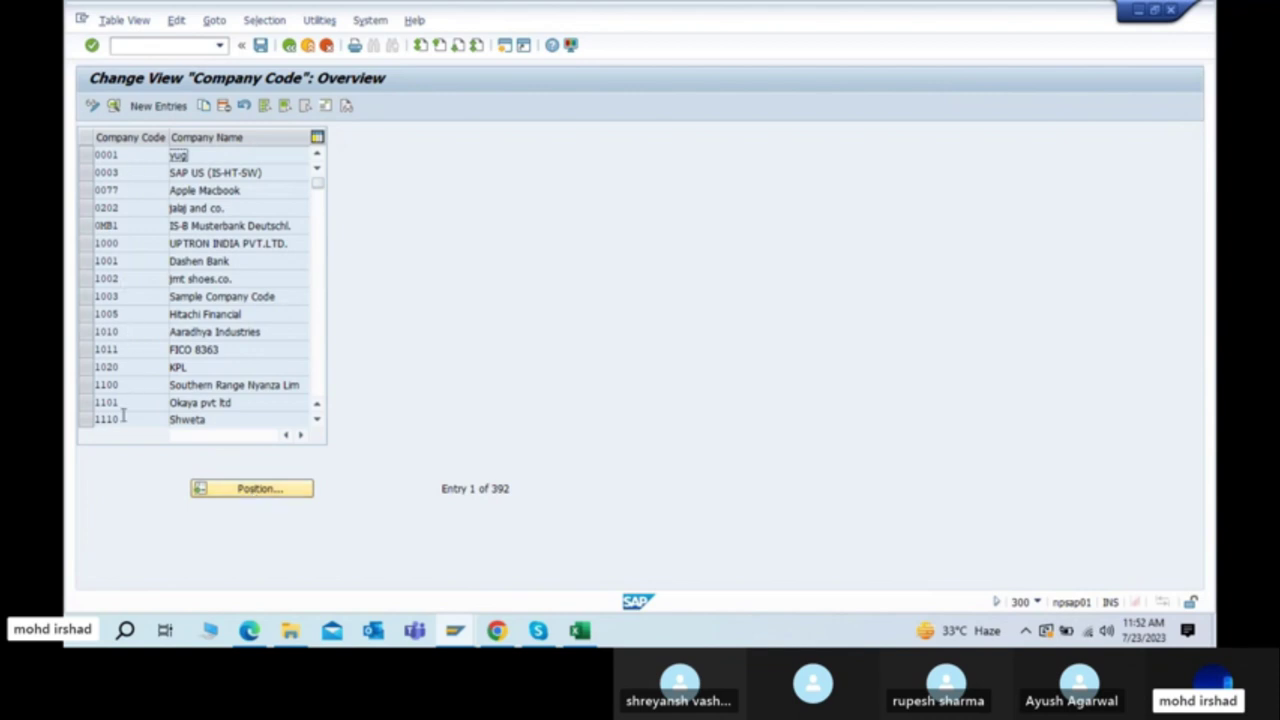
pyautogui.click(486, 488)
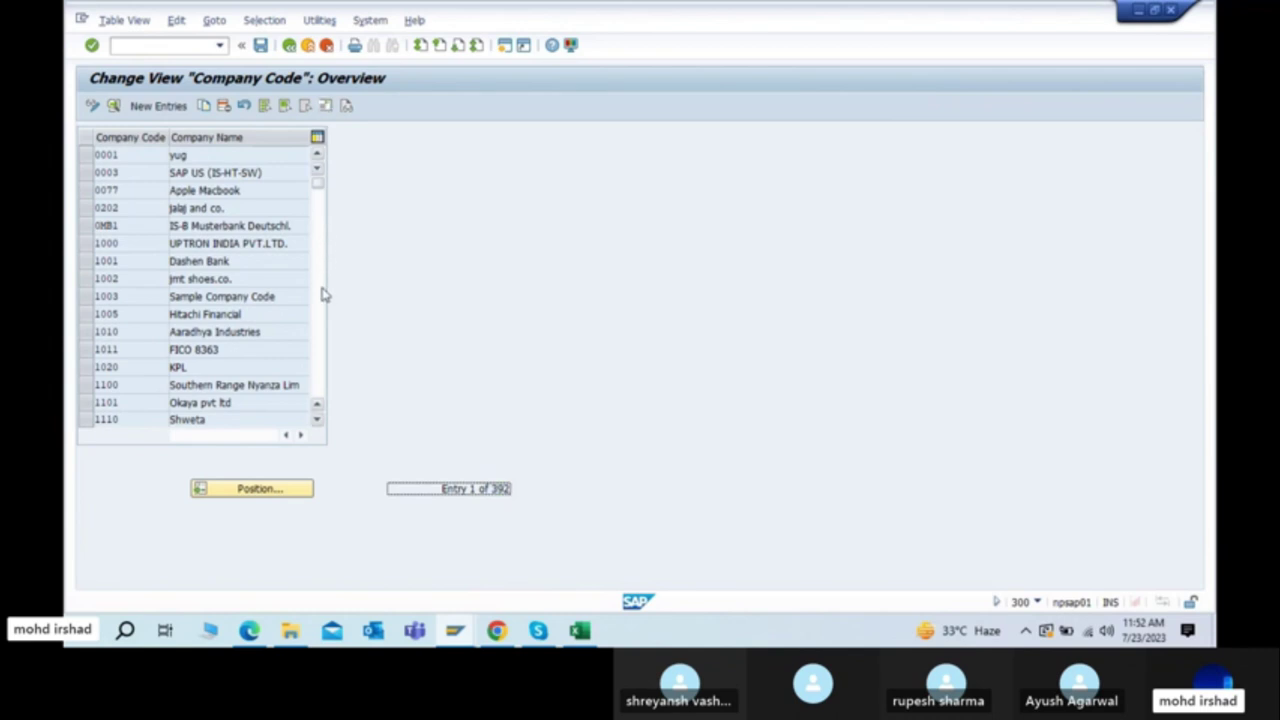
pyautogui.scroll(-10, 324, 291)
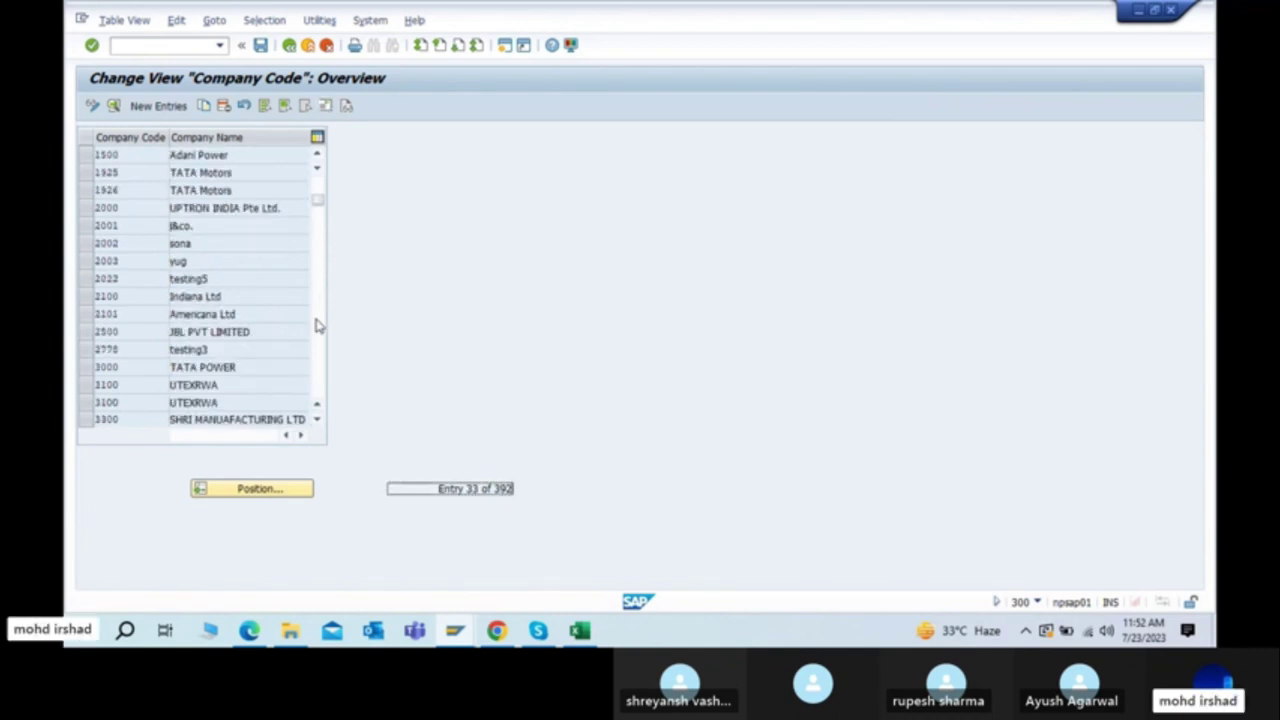
pyautogui.moveTo(120, 297); pyautogui.dragTo(92, 305)
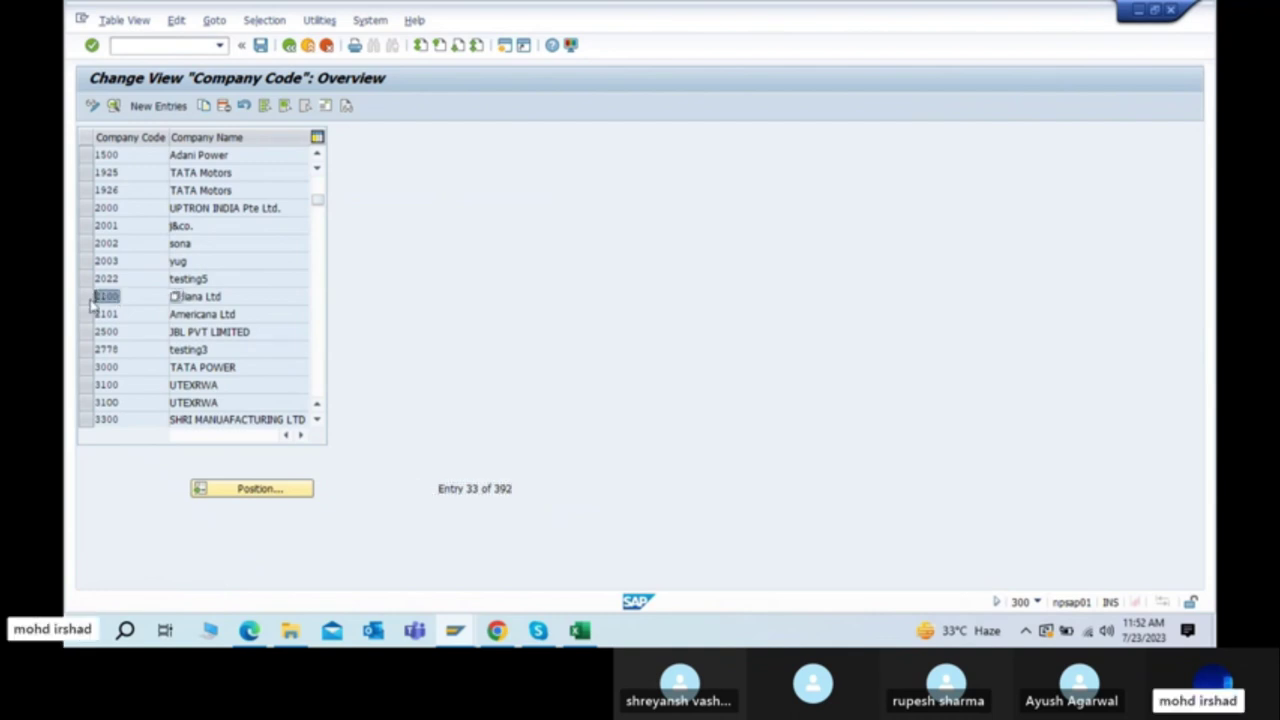
pyautogui.click(319, 364)
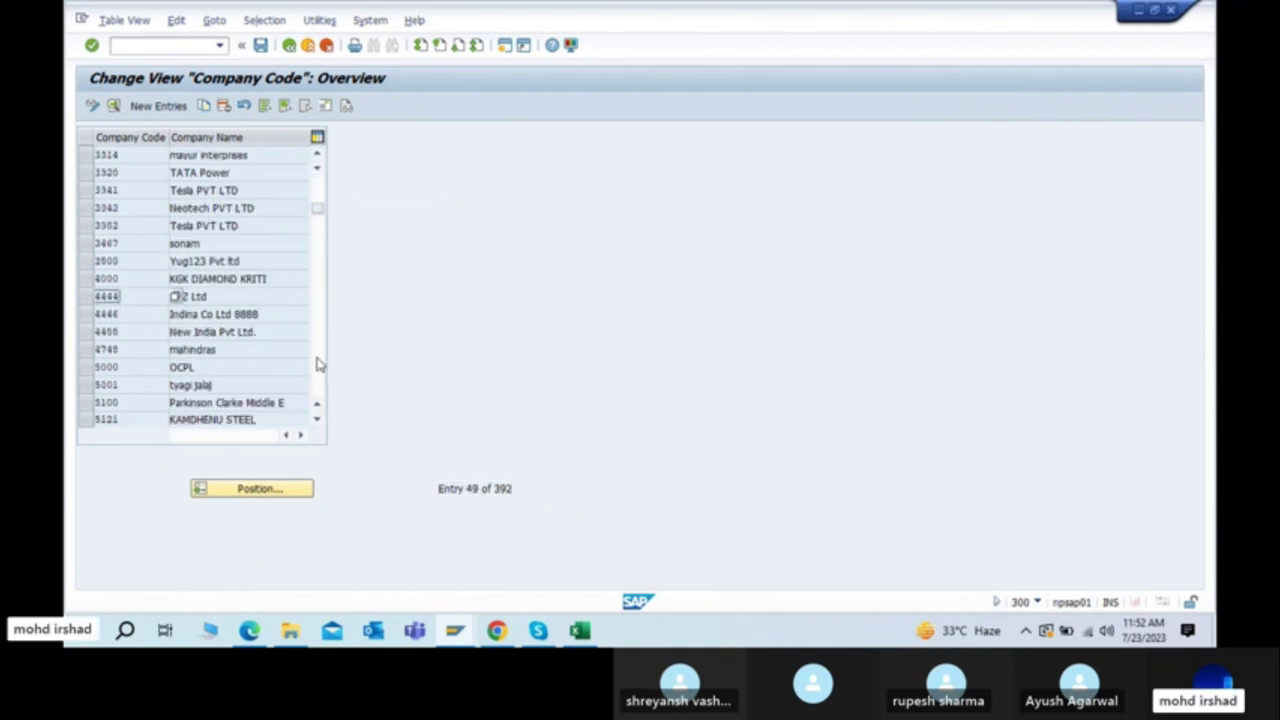
pyautogui.click(319, 200)
pyautogui.click(319, 192)
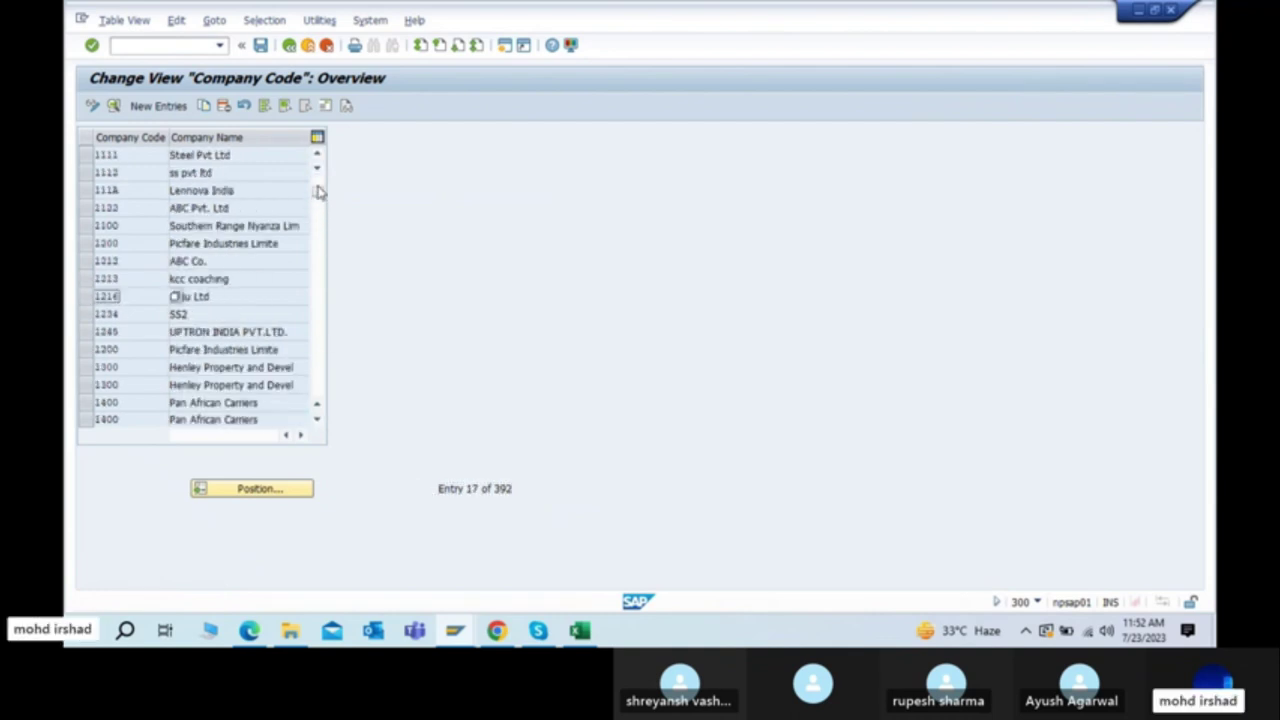
pyautogui.click(319, 222)
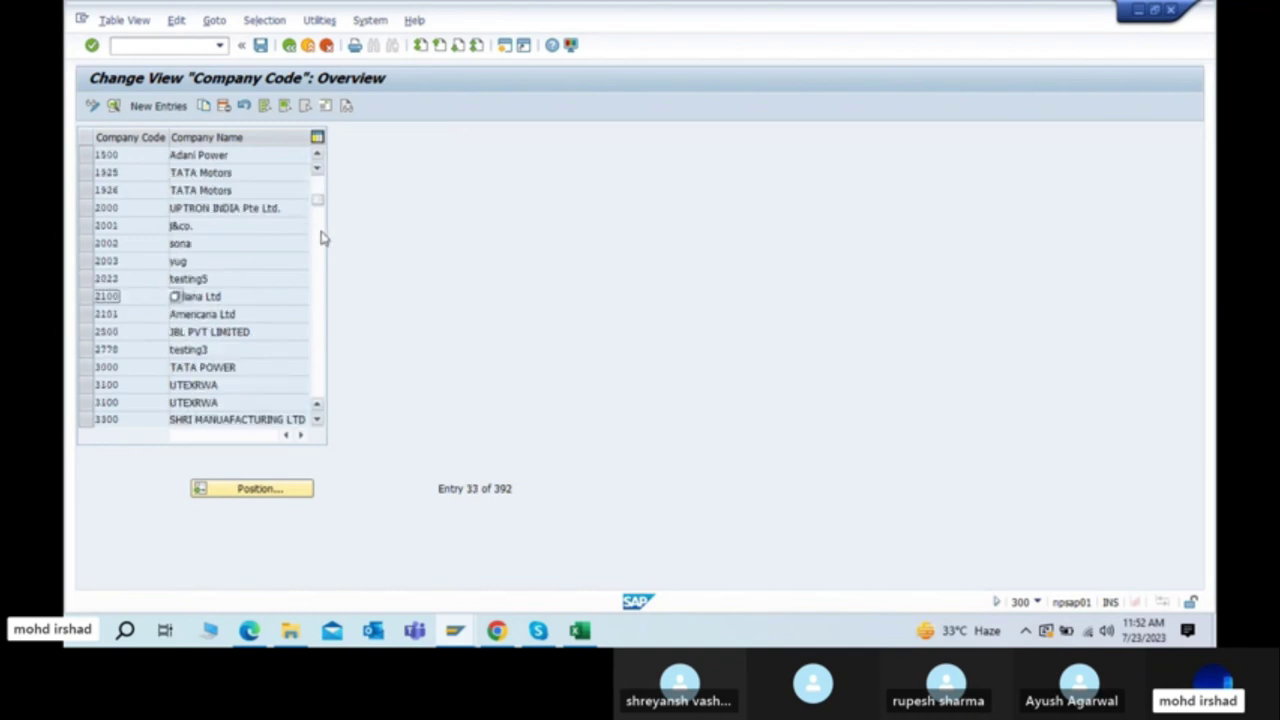
pyautogui.click(320, 236)
pyautogui.click(320, 280)
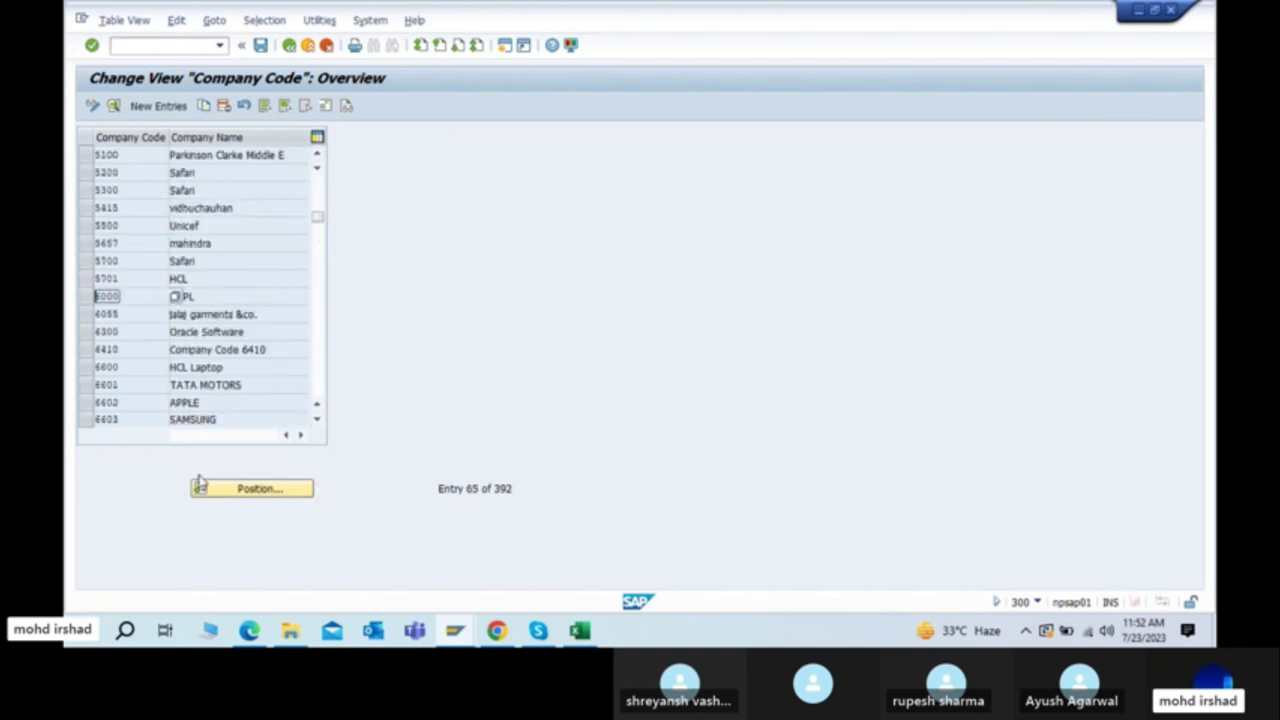
pyautogui.click(268, 490)
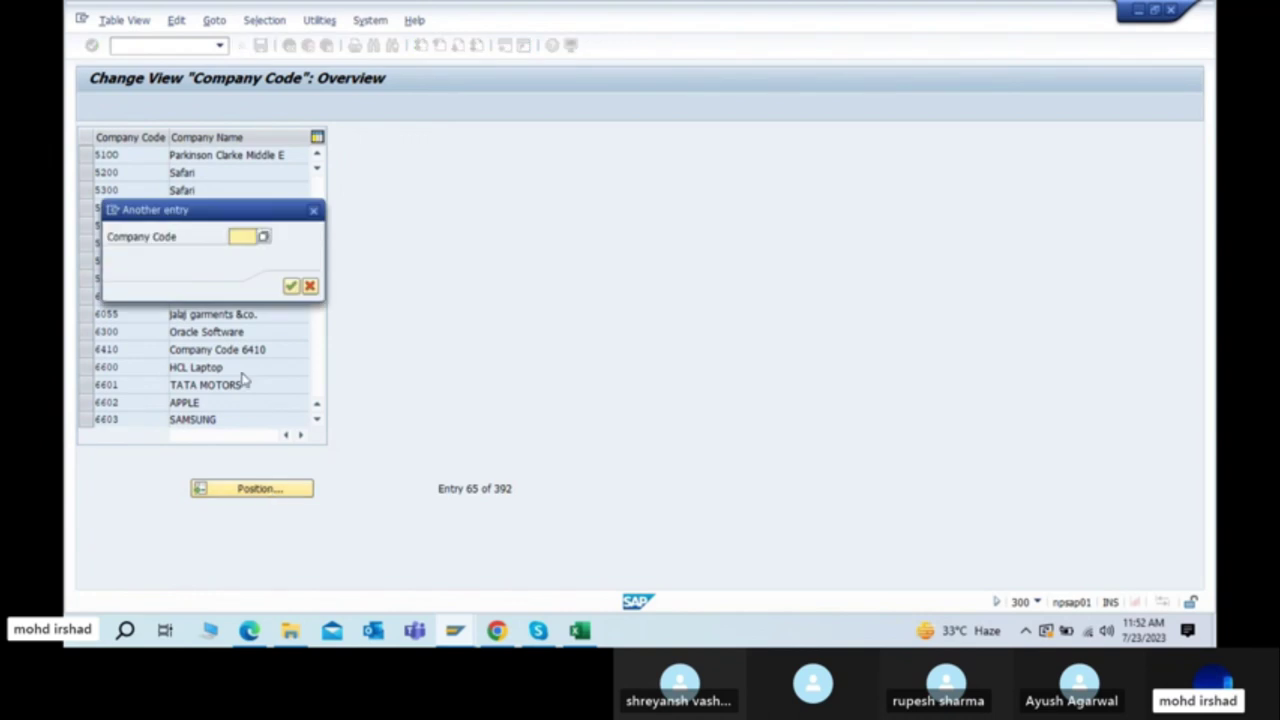
pyautogui.write('2100')
pyautogui.press('Return')
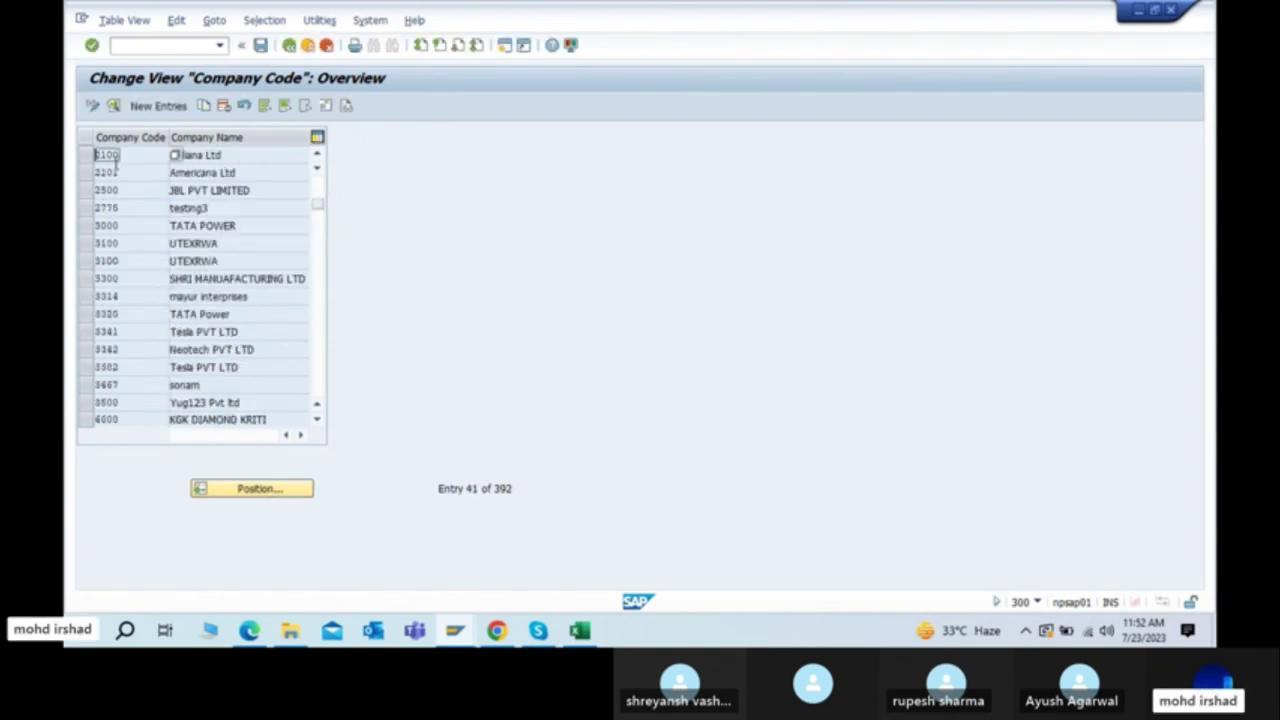
pyautogui.click(205, 157)
pyautogui.click(262, 492)
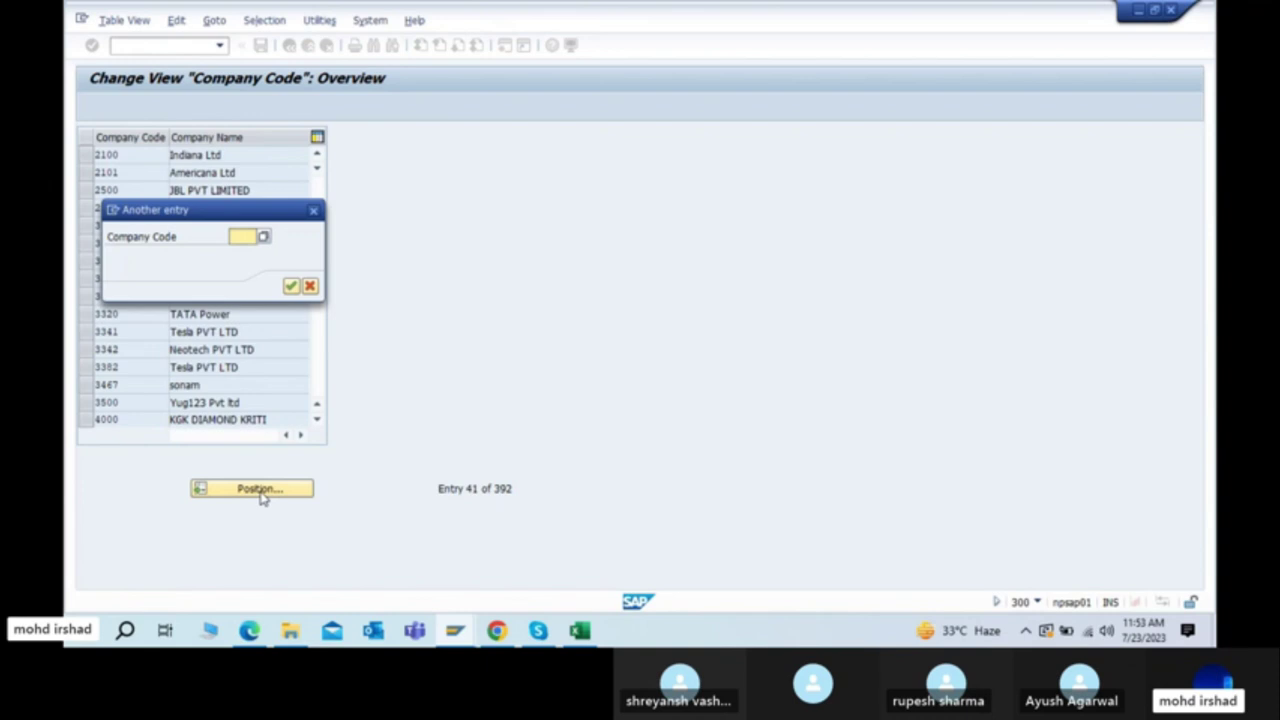
pyautogui.press('Escape')
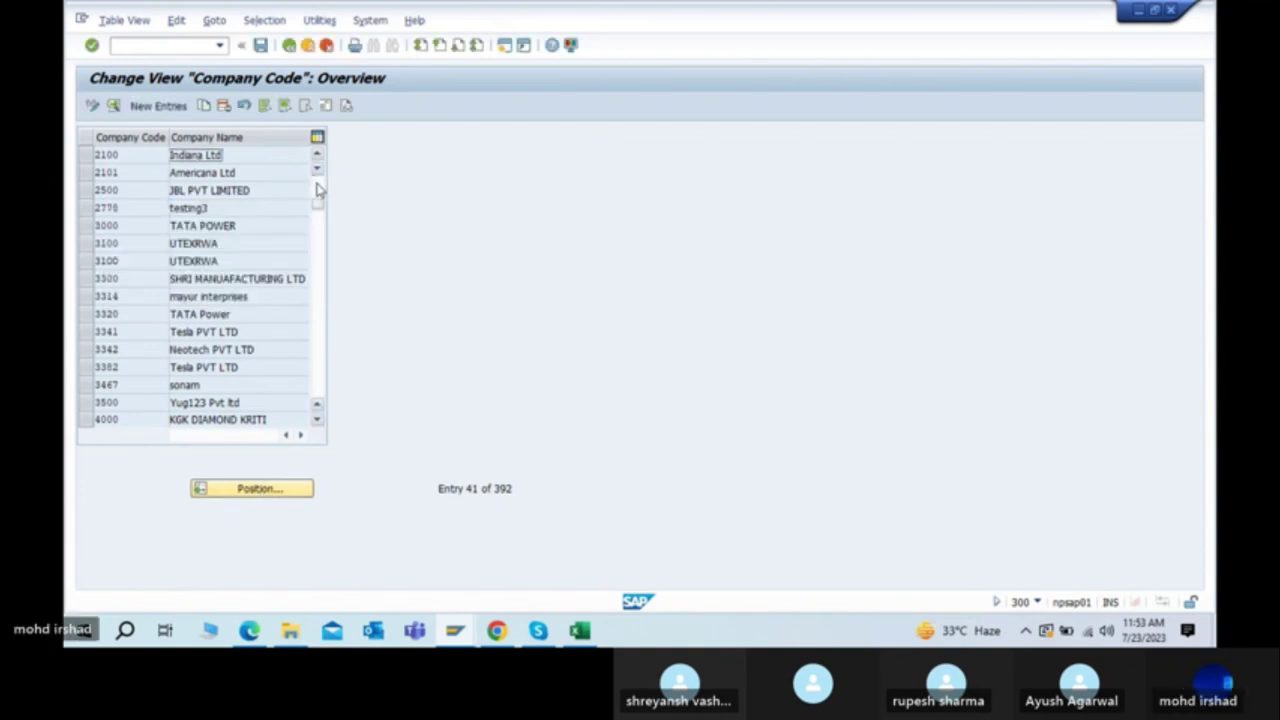
pyautogui.scroll(10, 317, 190)
pyautogui.scroll(3, 320, 143)
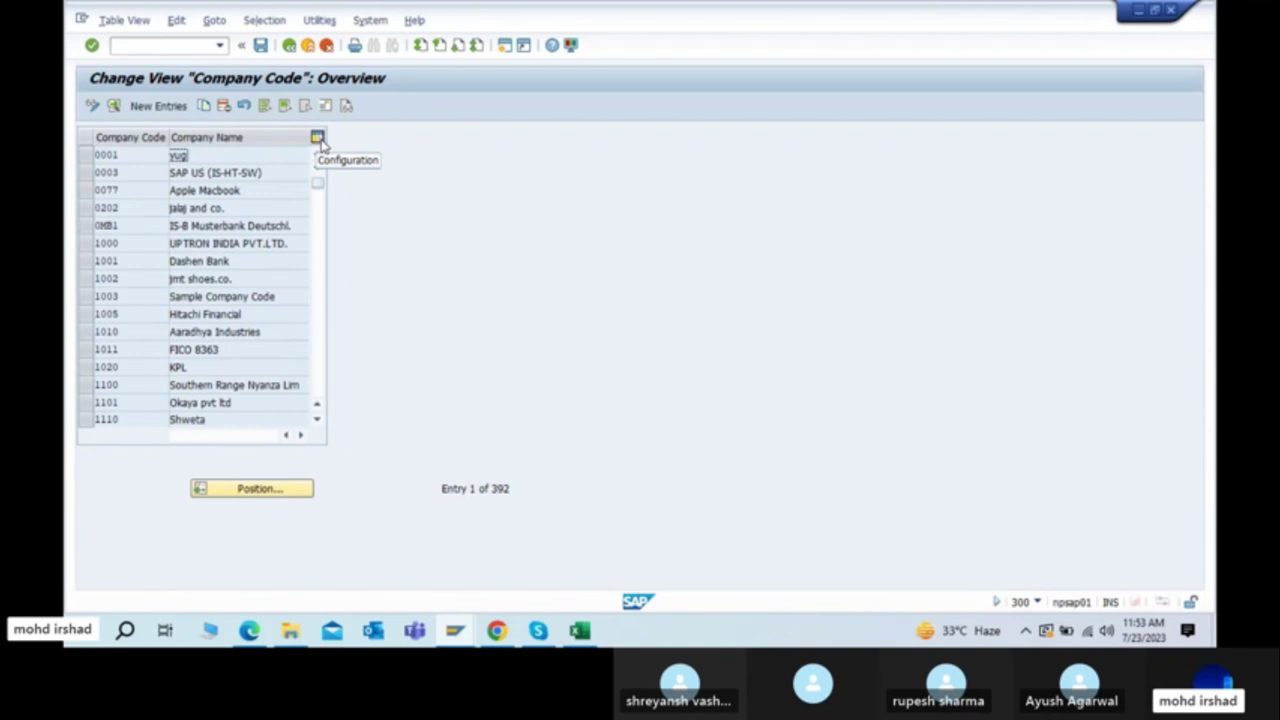
# Step: Begin a new company code entry with New Entries on the overview toolbar
pyautogui.click(152, 107)
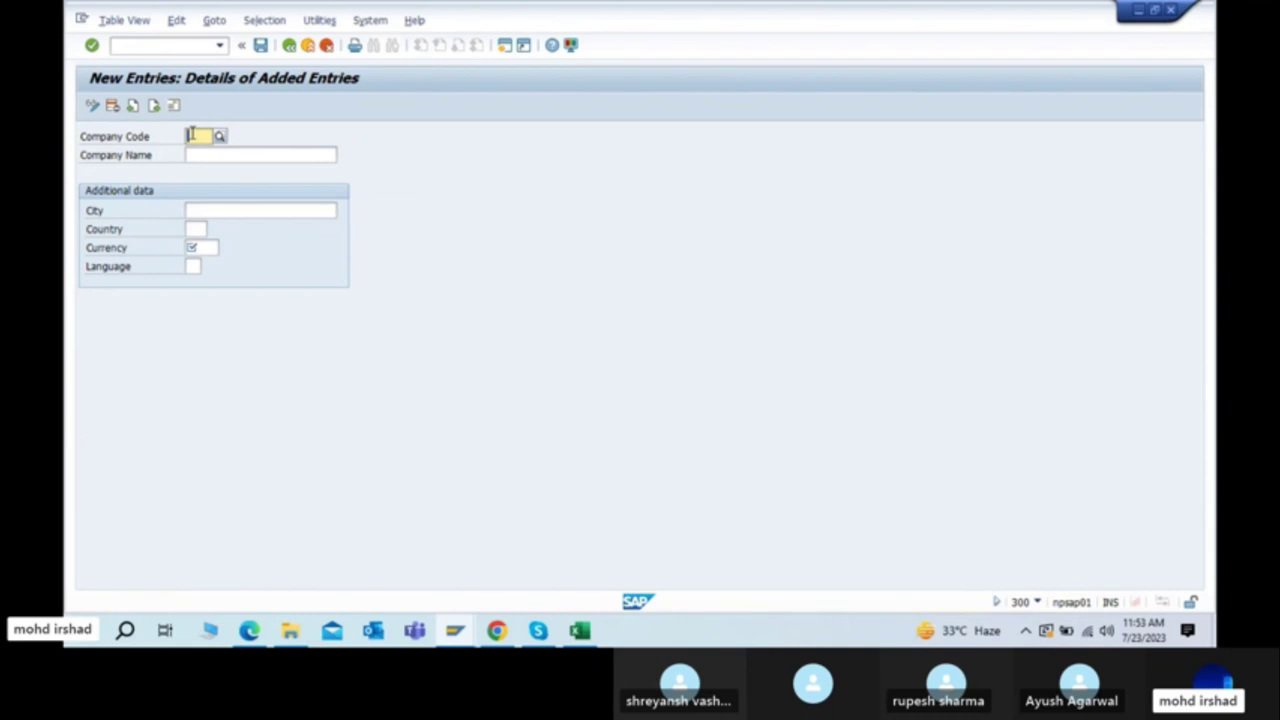
pyautogui.hotkey('alt', 'Tab')
# Step: Glance at the PDF steps table, then return to the blank form's Company Code field
pyautogui.hotkey('alt', 'Tab')
pyautogui.press('Tab')
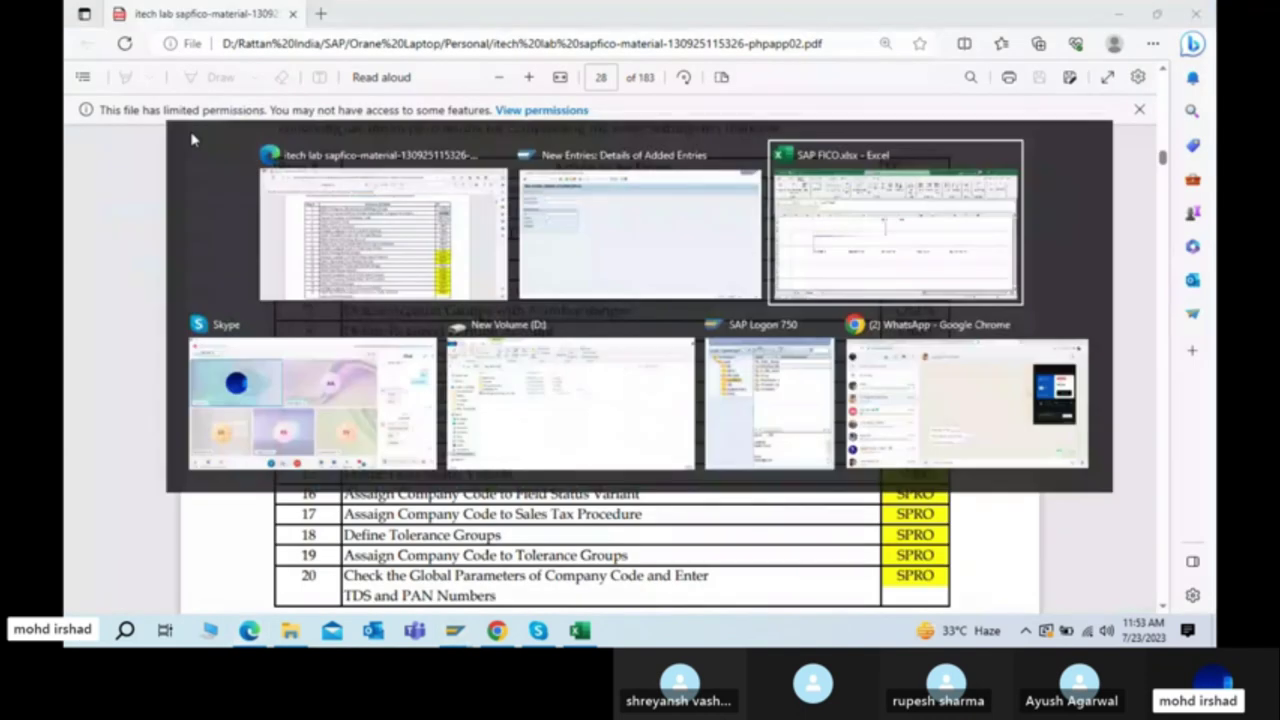
pyautogui.hotkey('alt', 'Tab')
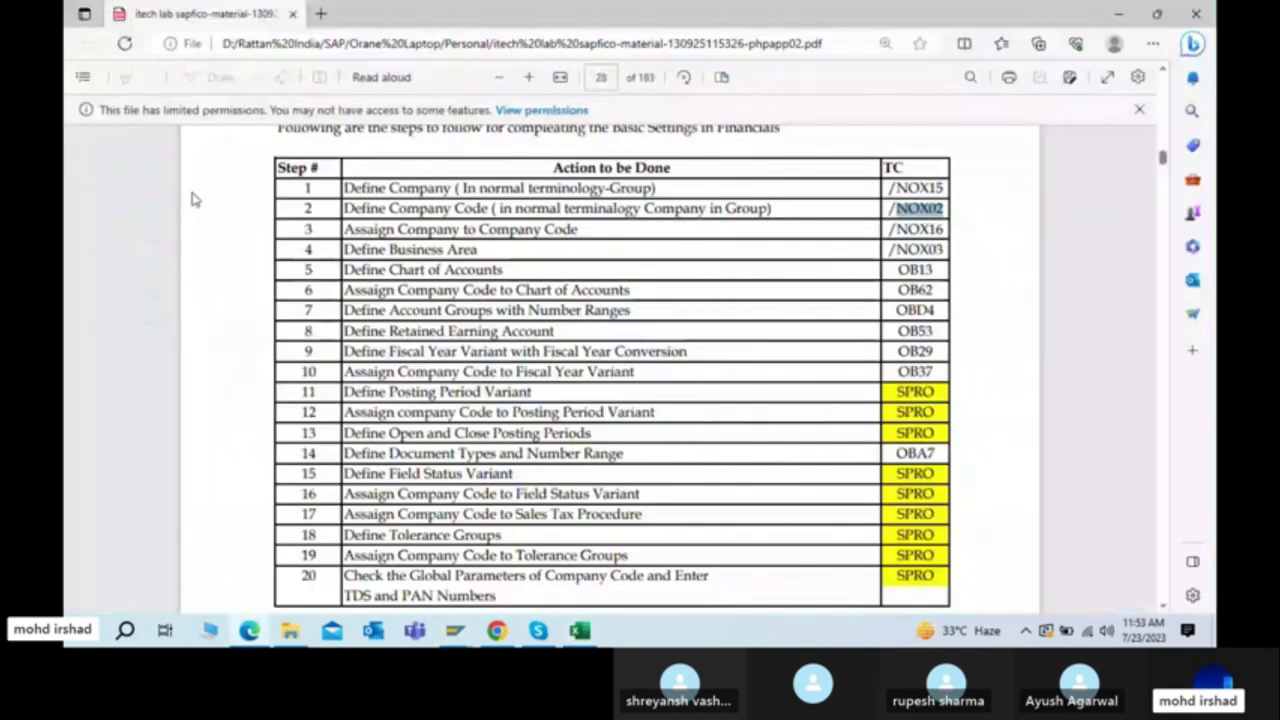
pyautogui.hotkey('alt', 'Tab')
pyautogui.click(198, 138)
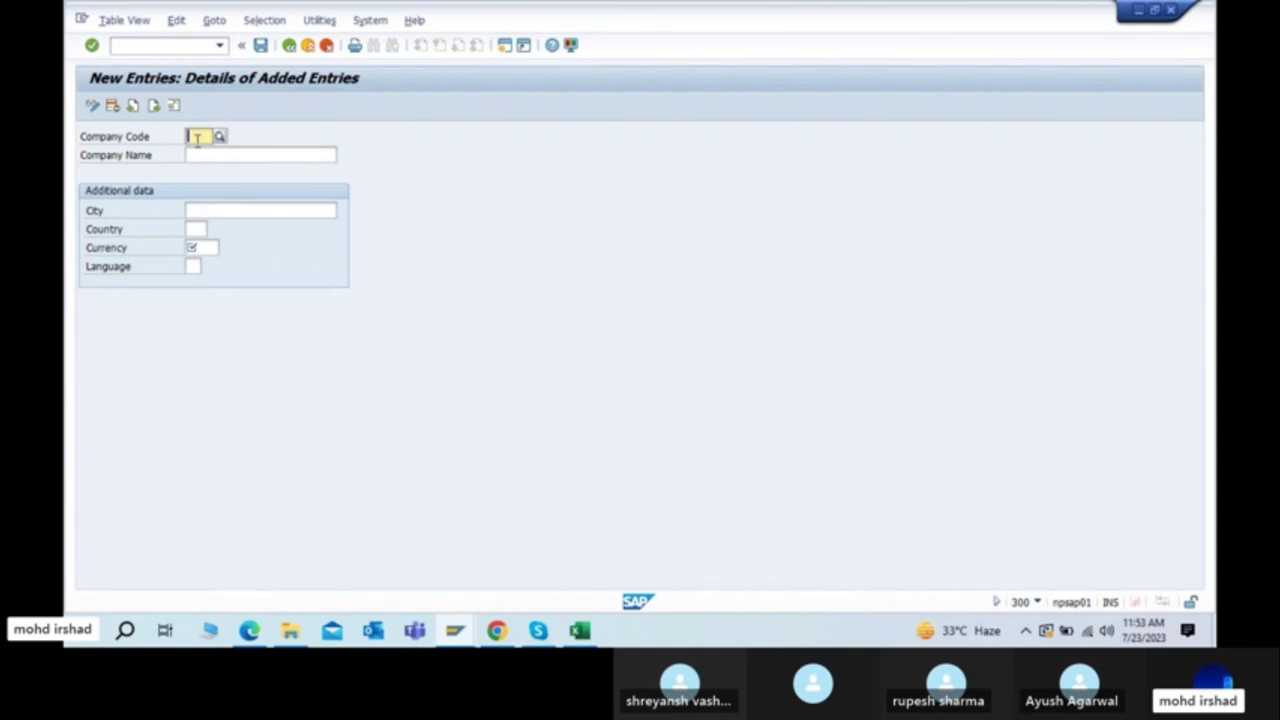
# Step: Enter code 8800, then leave the new entry and confirm discarding it
pyautogui.write('8800')
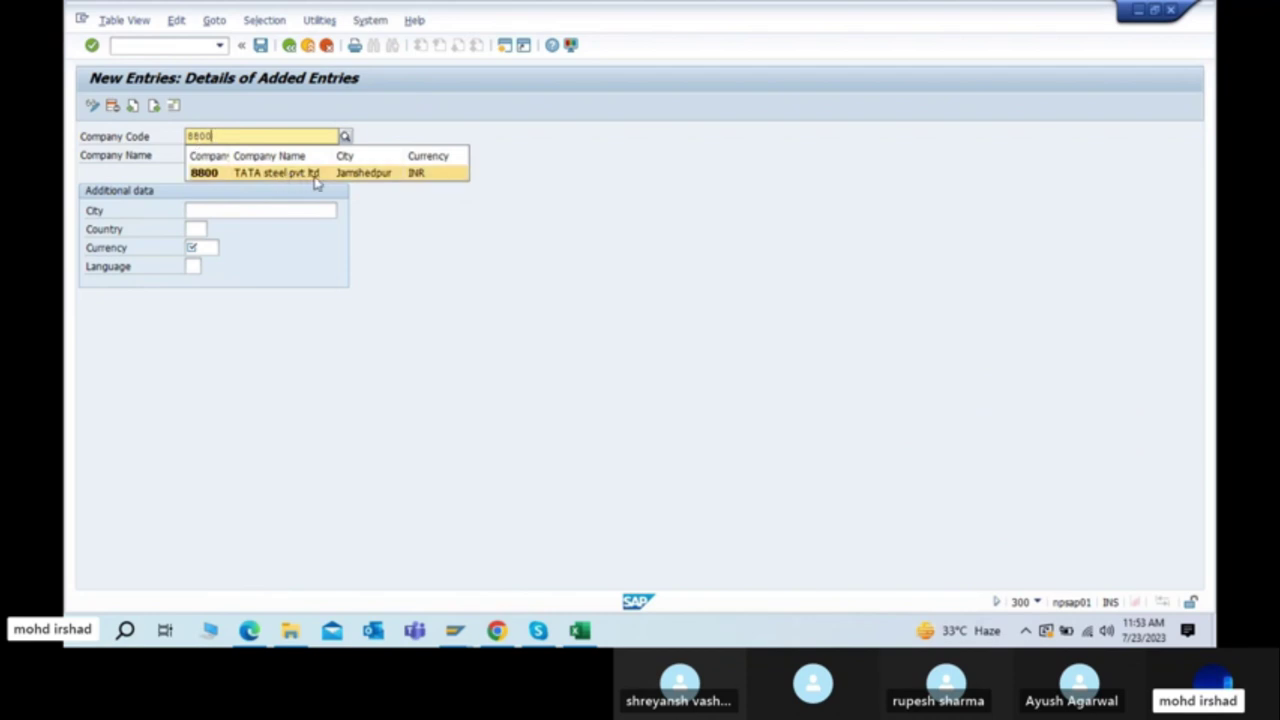
pyautogui.click(303, 49)
pyautogui.click(306, 48)
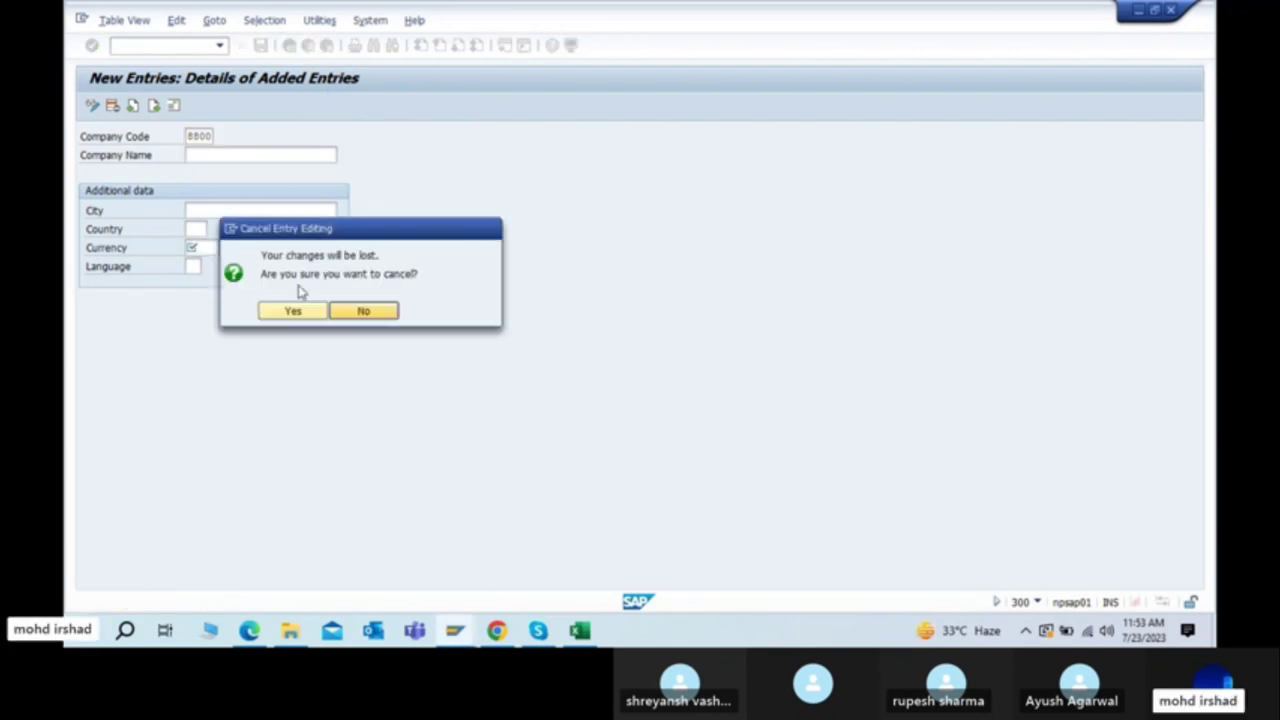
pyautogui.click(289, 312)
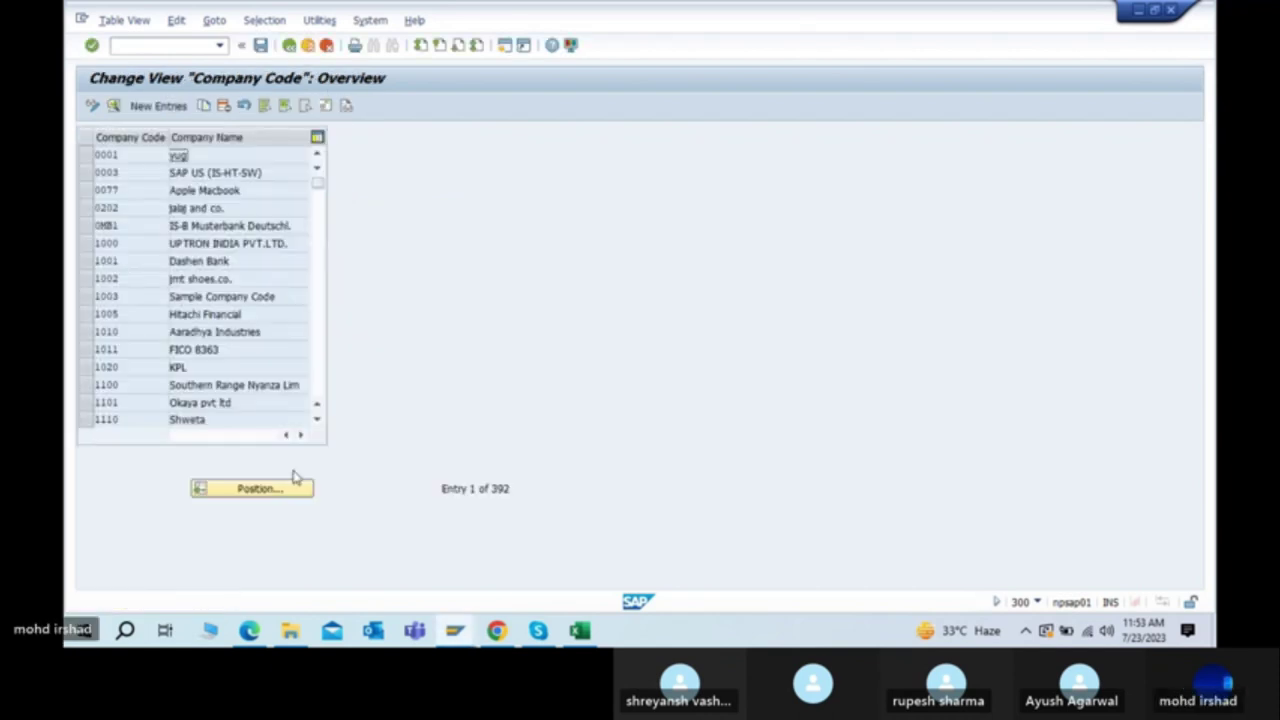
# Step: Position the company list at 8800 and view the TATA steel pvt ltd details
pyautogui.click(256, 490)
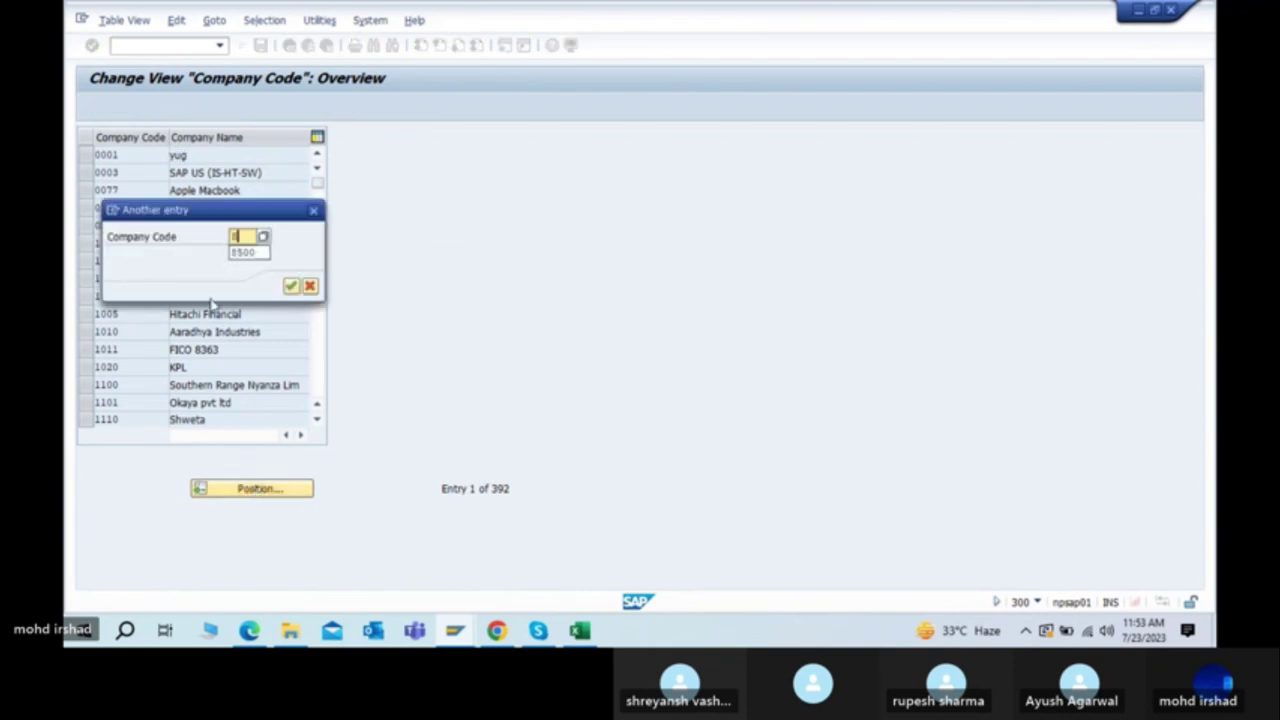
pyautogui.press('Return')
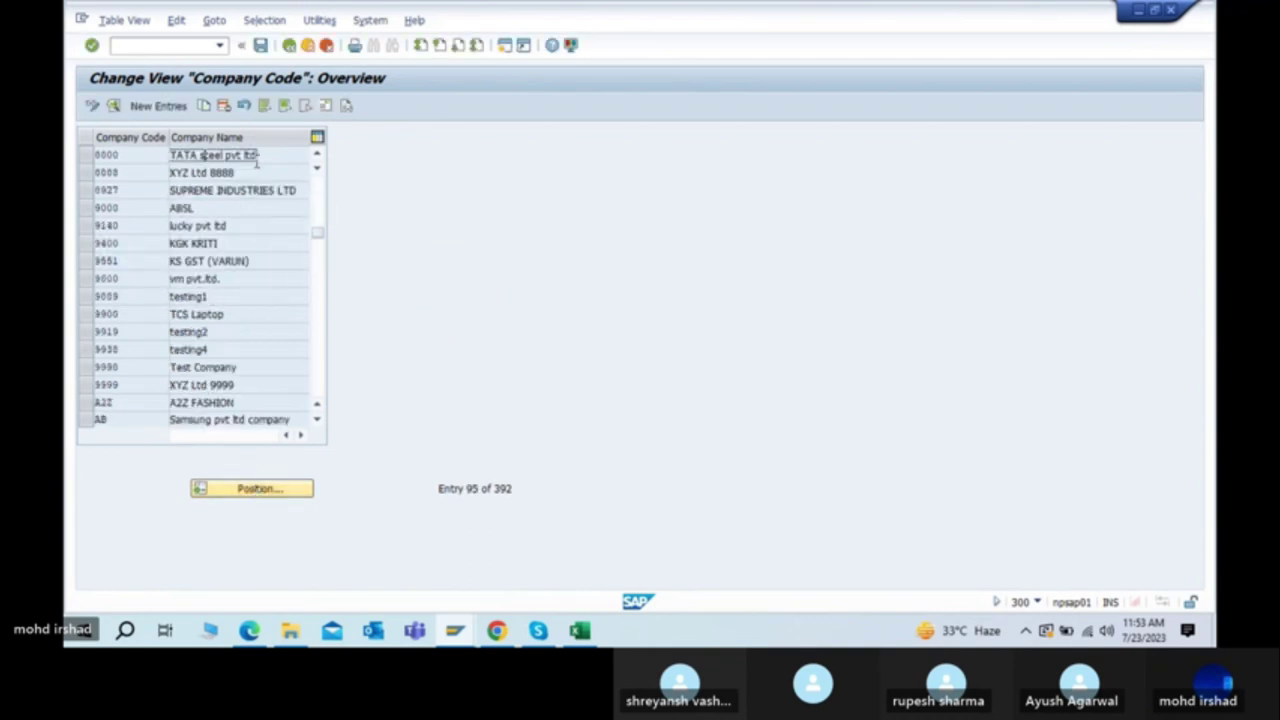
pyautogui.doubleClick(261, 155)
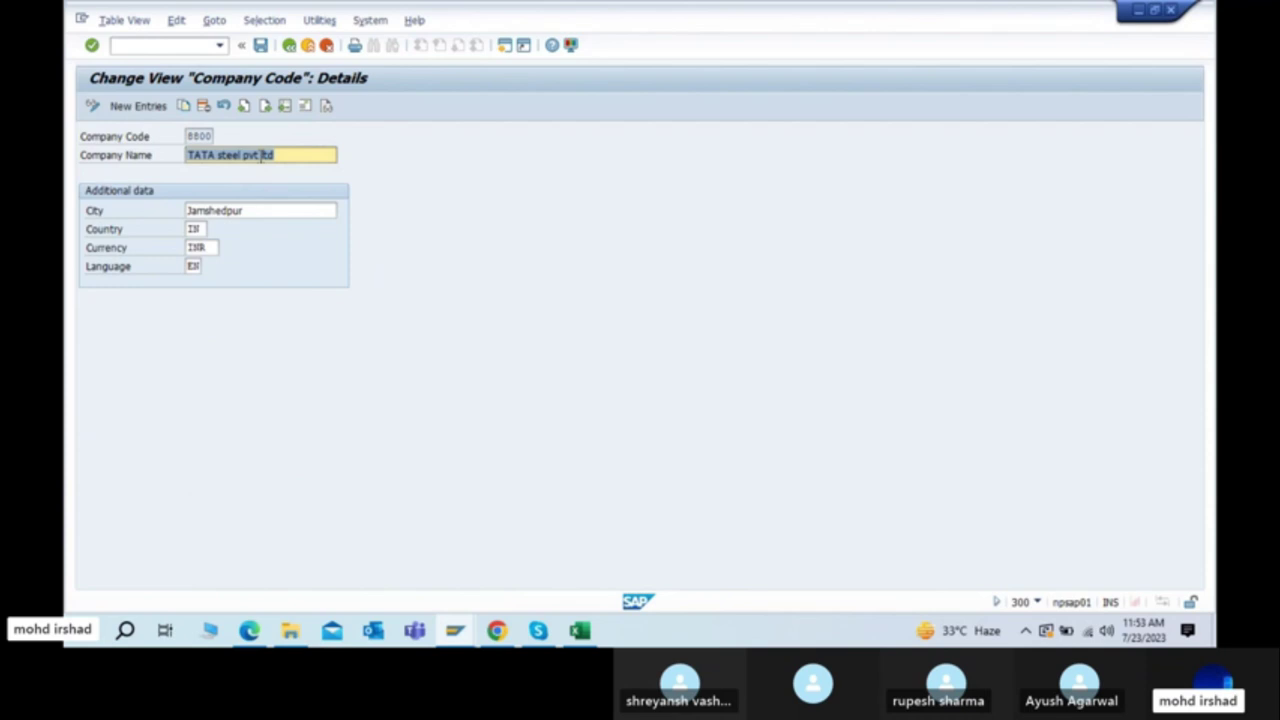
pyautogui.click(288, 47)
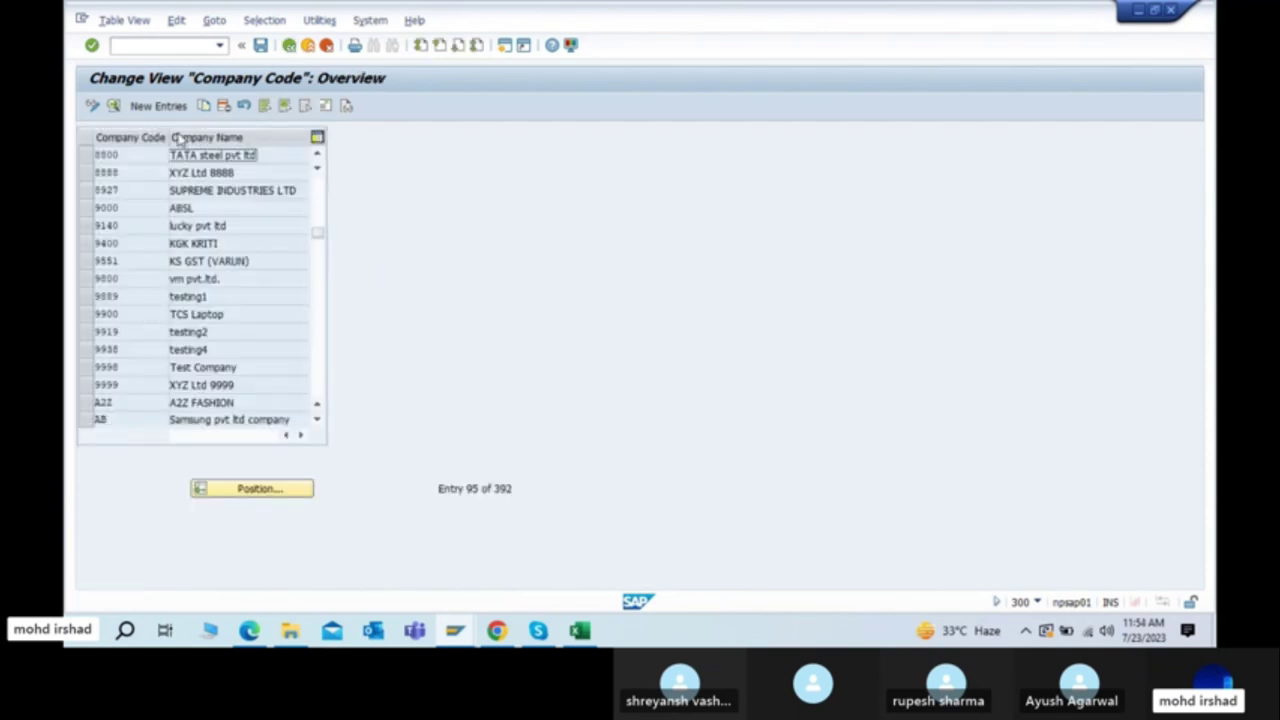
# Step: Start a new company code entry 8801 named TATA Motors Pvt ltd
pyautogui.click(163, 106)
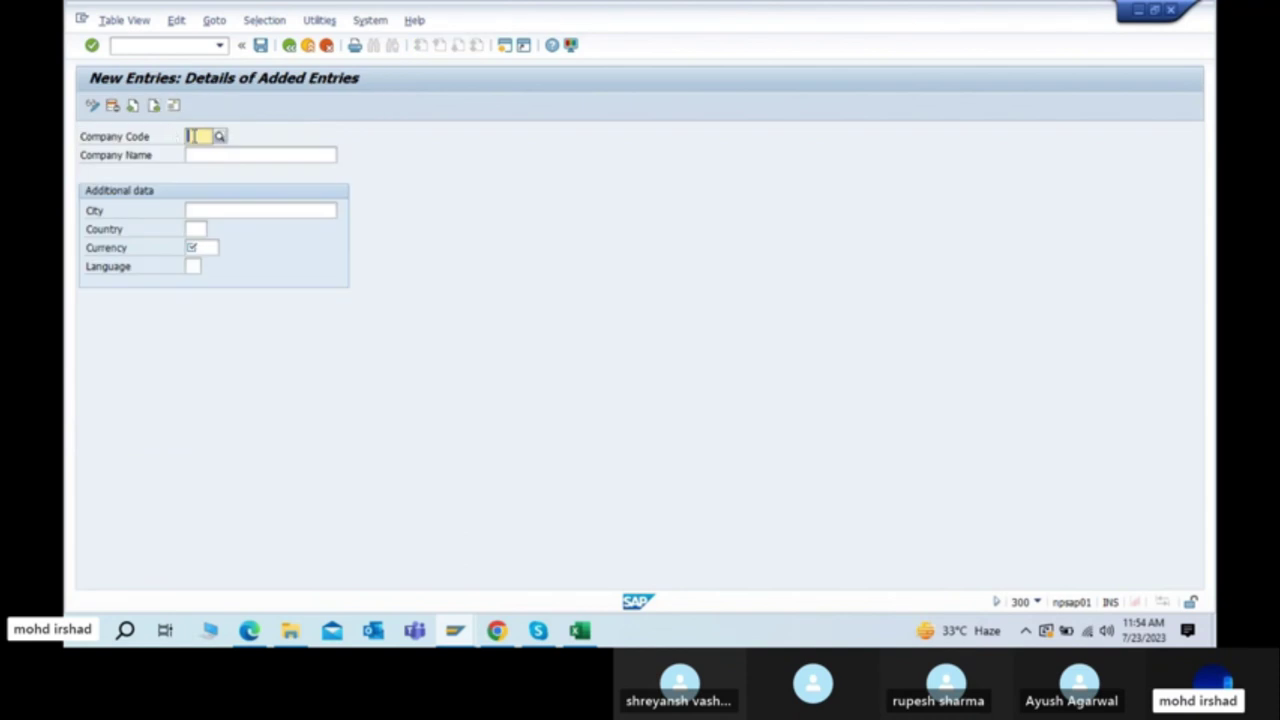
pyautogui.write('8801')
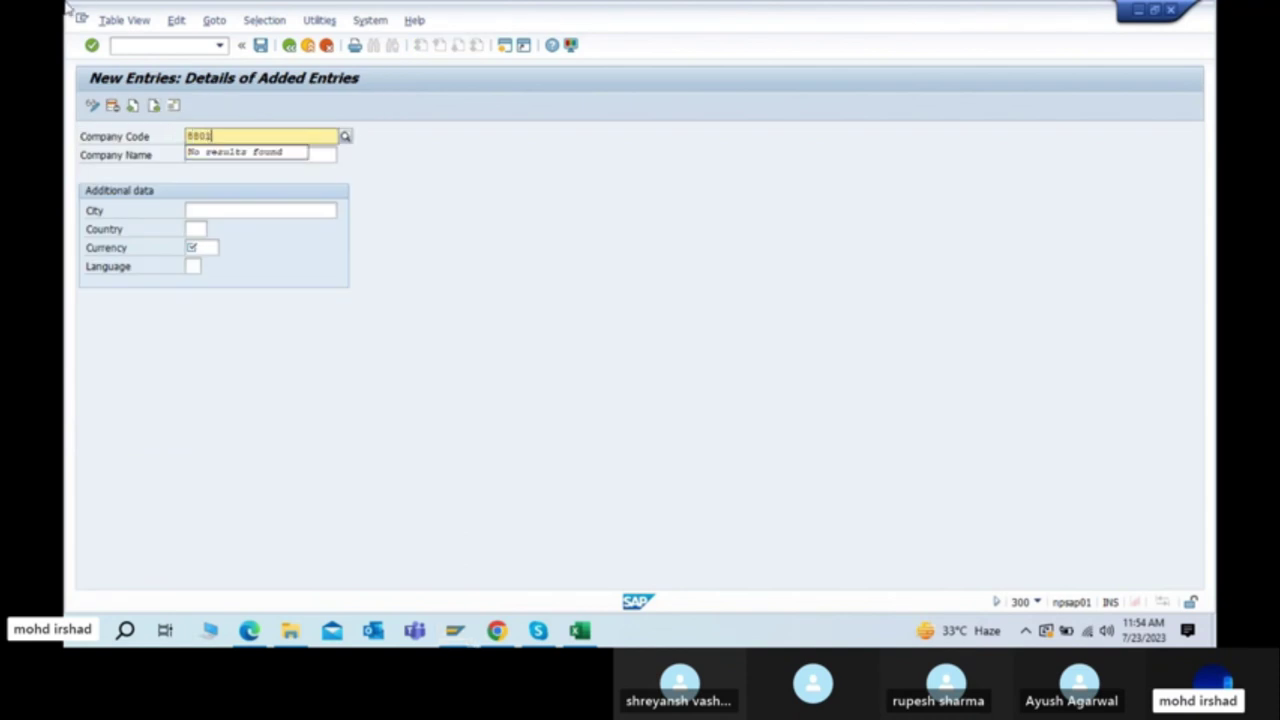
pyautogui.press('Tab')
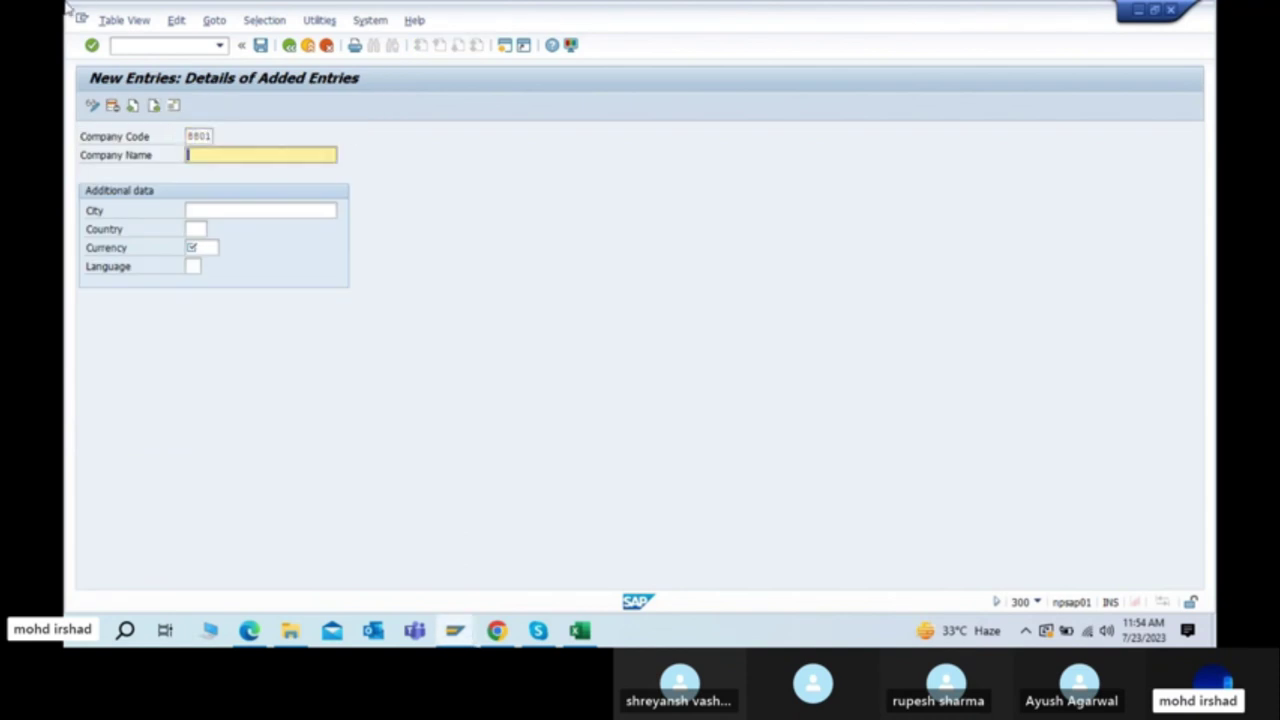
pyautogui.write('TATA')
pyautogui.press('BackSpace')
pyautogui.write('Motors Pvt ltd')
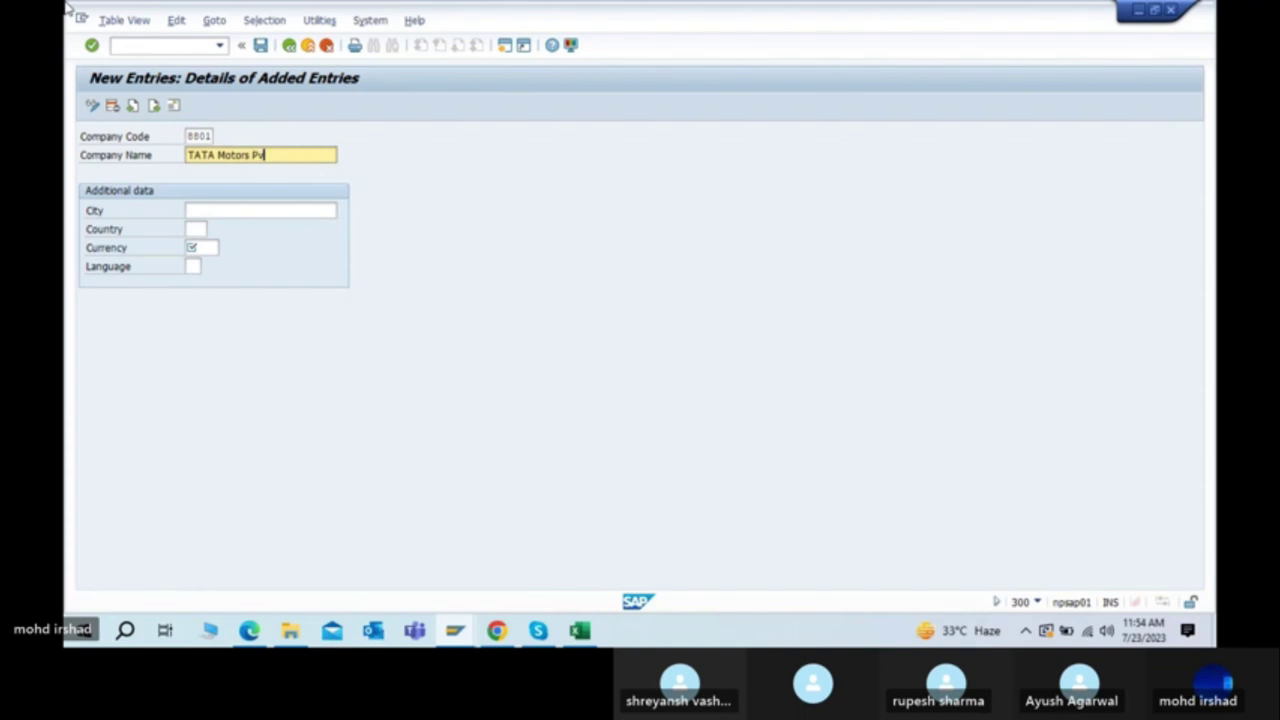
# Step: Enter city Banglore, country IN, currency INR and language EN, then confirm the entry
pyautogui.click(225, 210)
pyautogui.write('Banglore')
pyautogui.press('Tab')
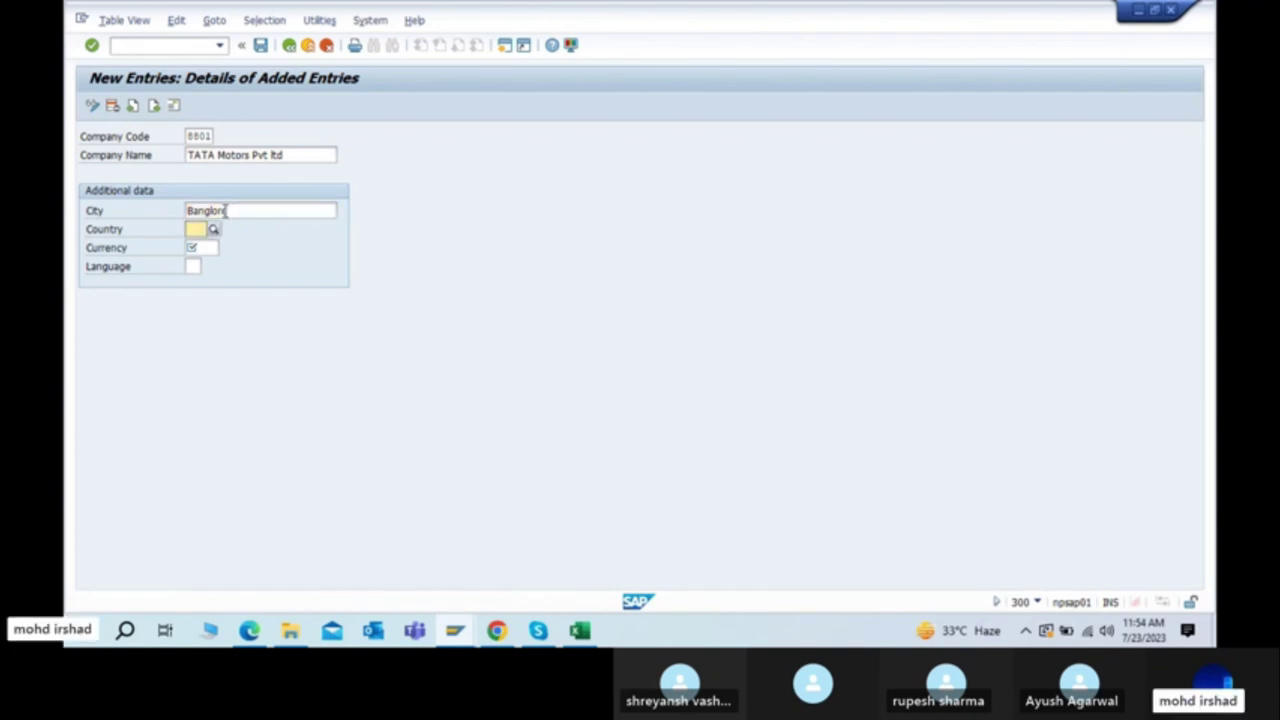
pyautogui.write('In')
pyautogui.press('Tab')
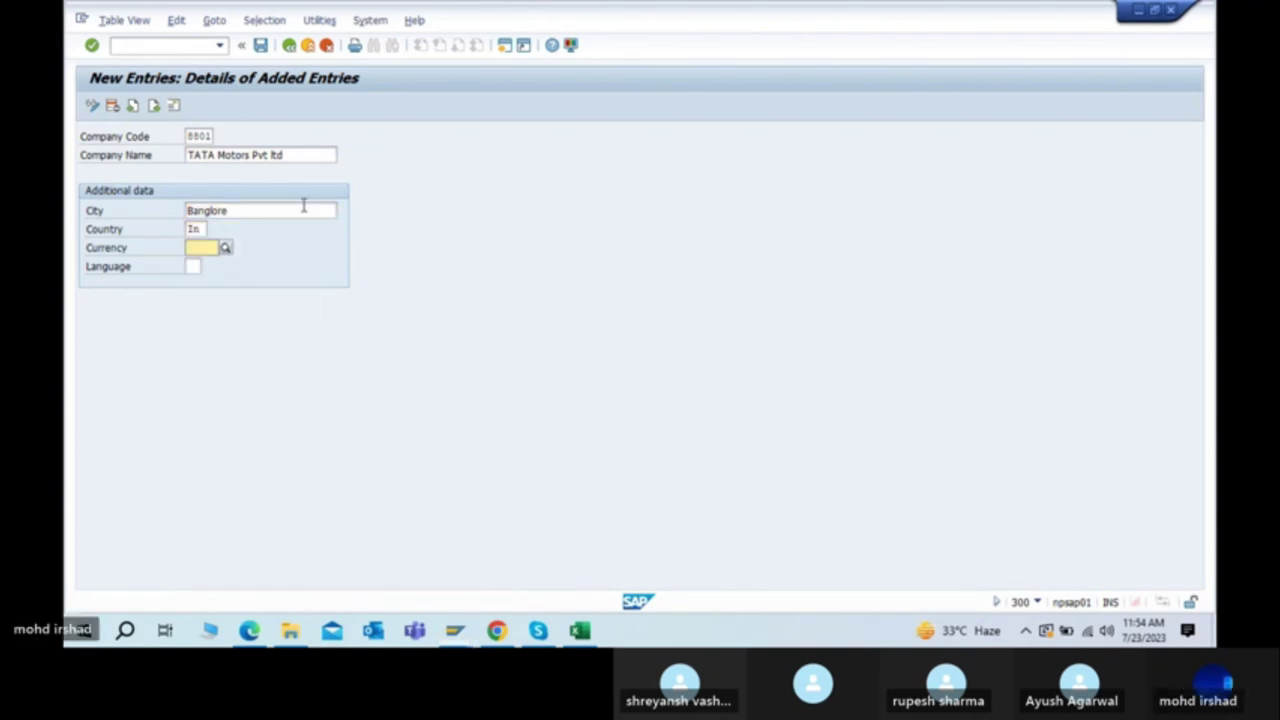
pyautogui.click(266, 209)
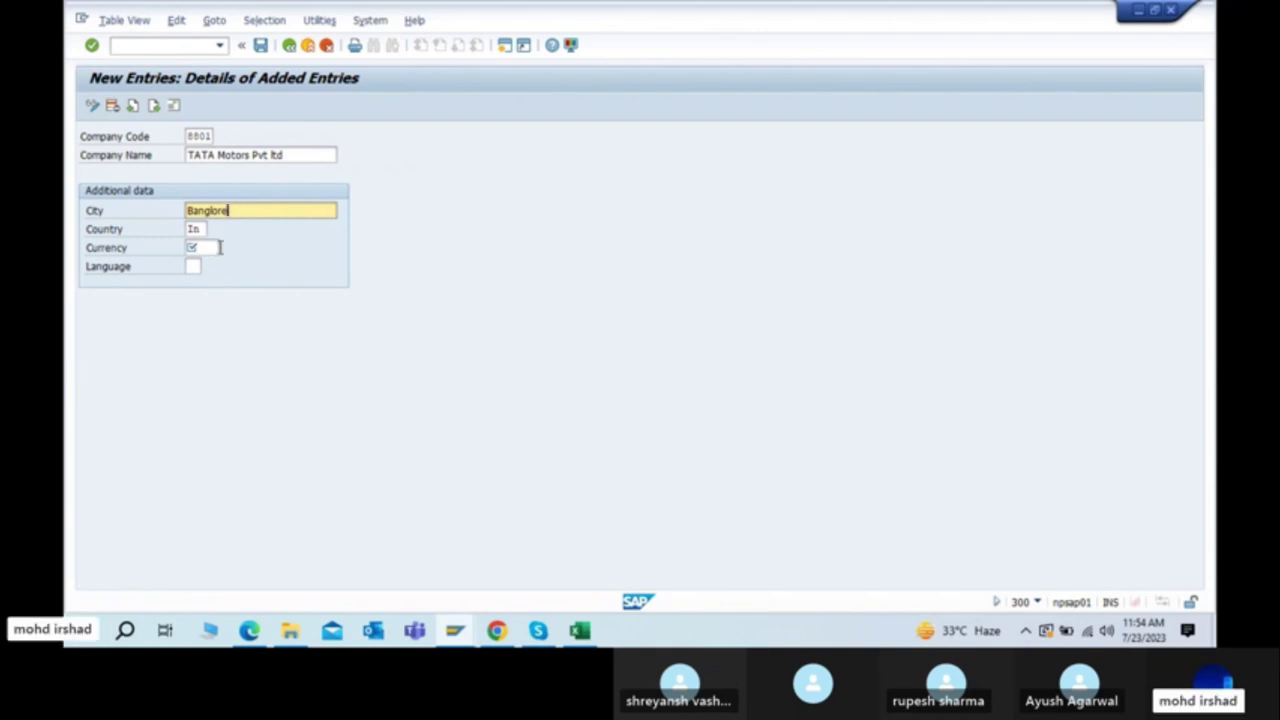
pyautogui.click(211, 248)
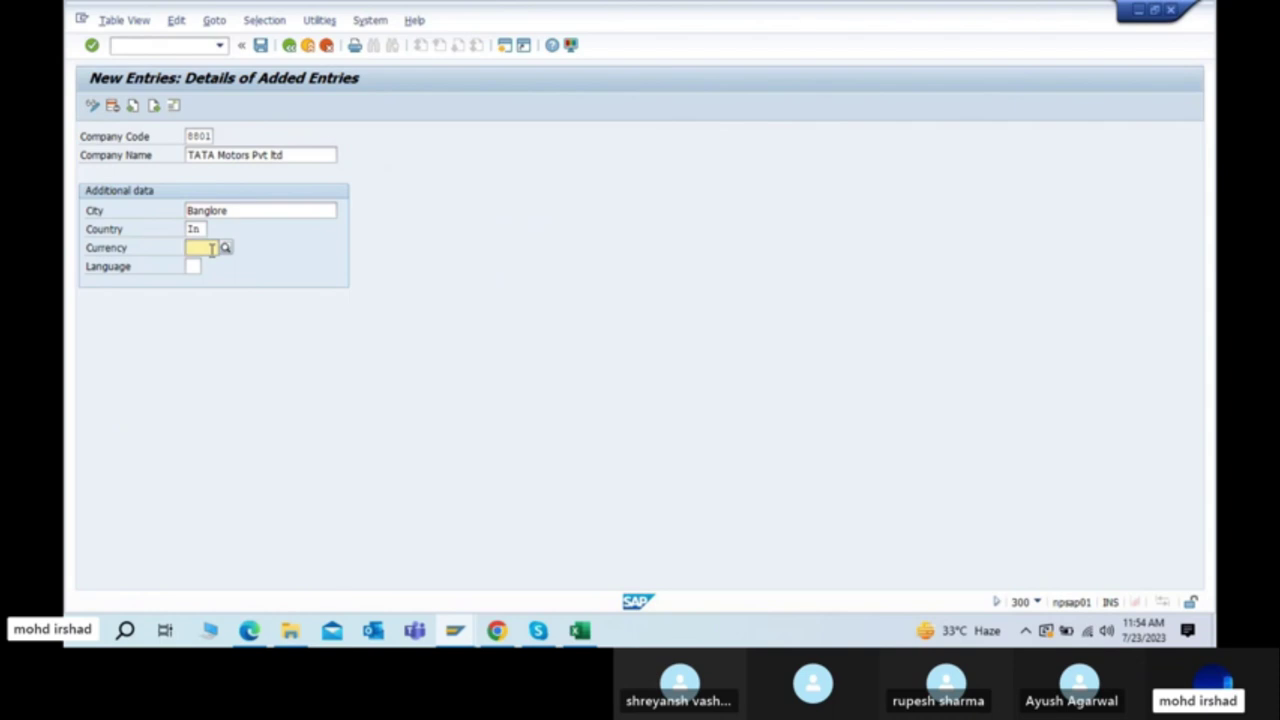
pyautogui.write('inr')
pyautogui.press('Return')
pyautogui.press('Tab')
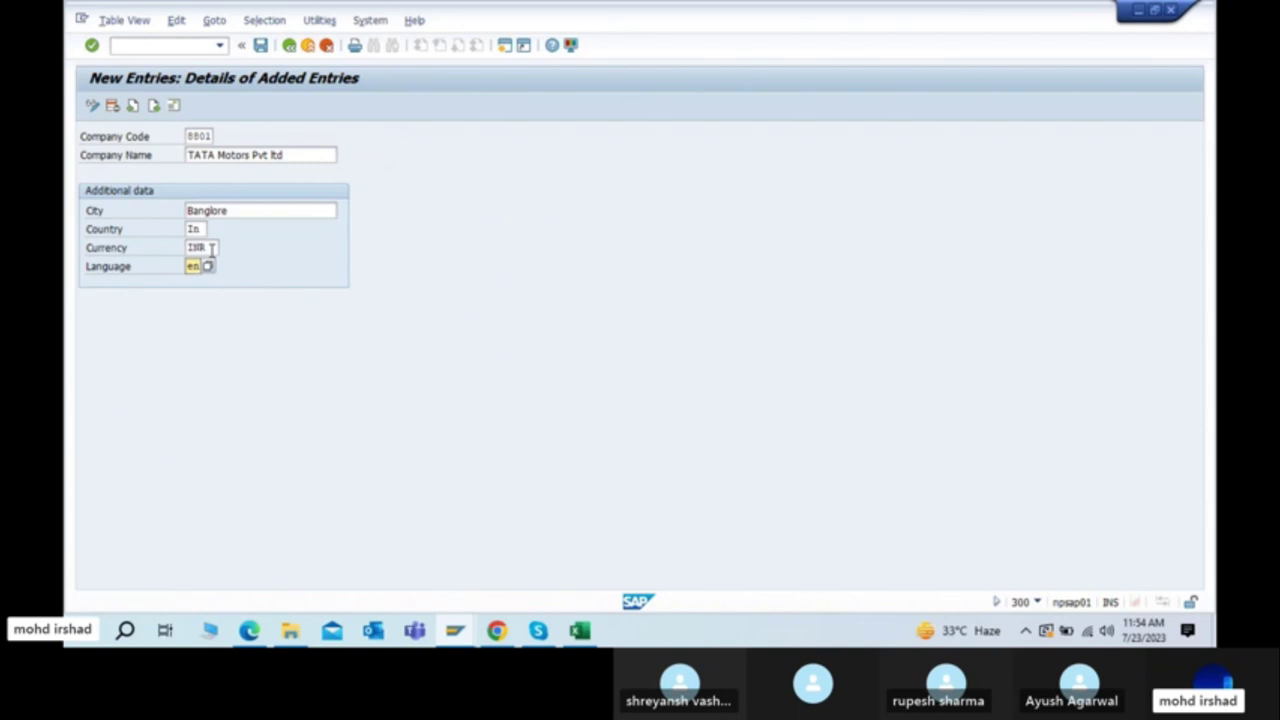
pyautogui.press('Return')
# Step: Save the 8801 entry to bring up its Edit Address dialog and move it aside
pyautogui.click(262, 46)
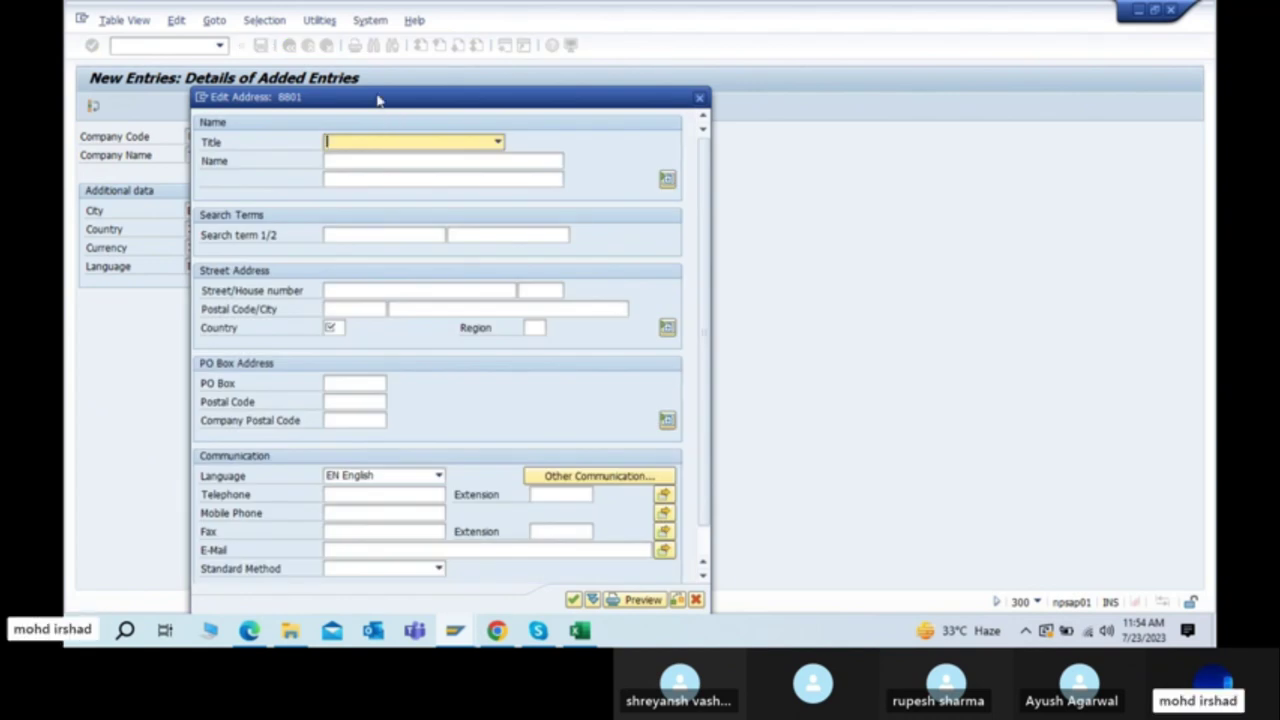
pyautogui.moveTo(378, 99); pyautogui.dragTo(633, 65)
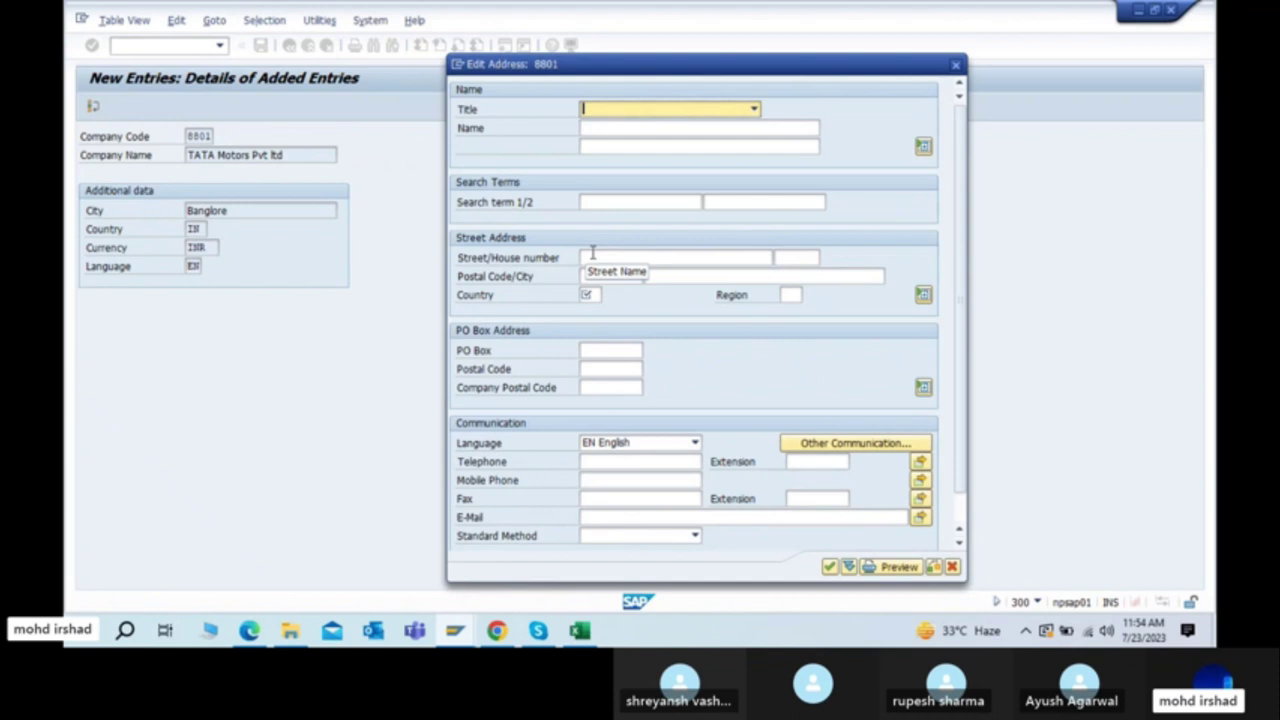
pyautogui.click(592, 254)
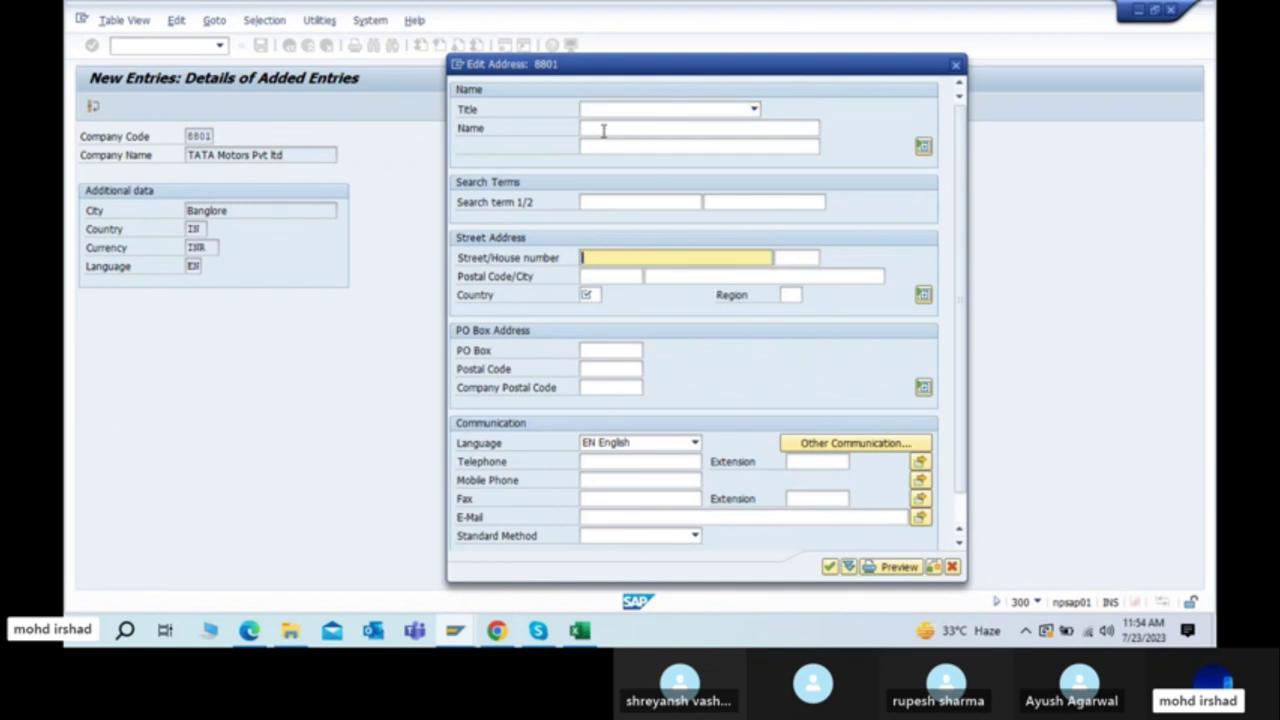
# Step: Step through the Title, Name, Search term and street address fields without entering values
pyautogui.click(754, 110)
pyautogui.click(754, 110)
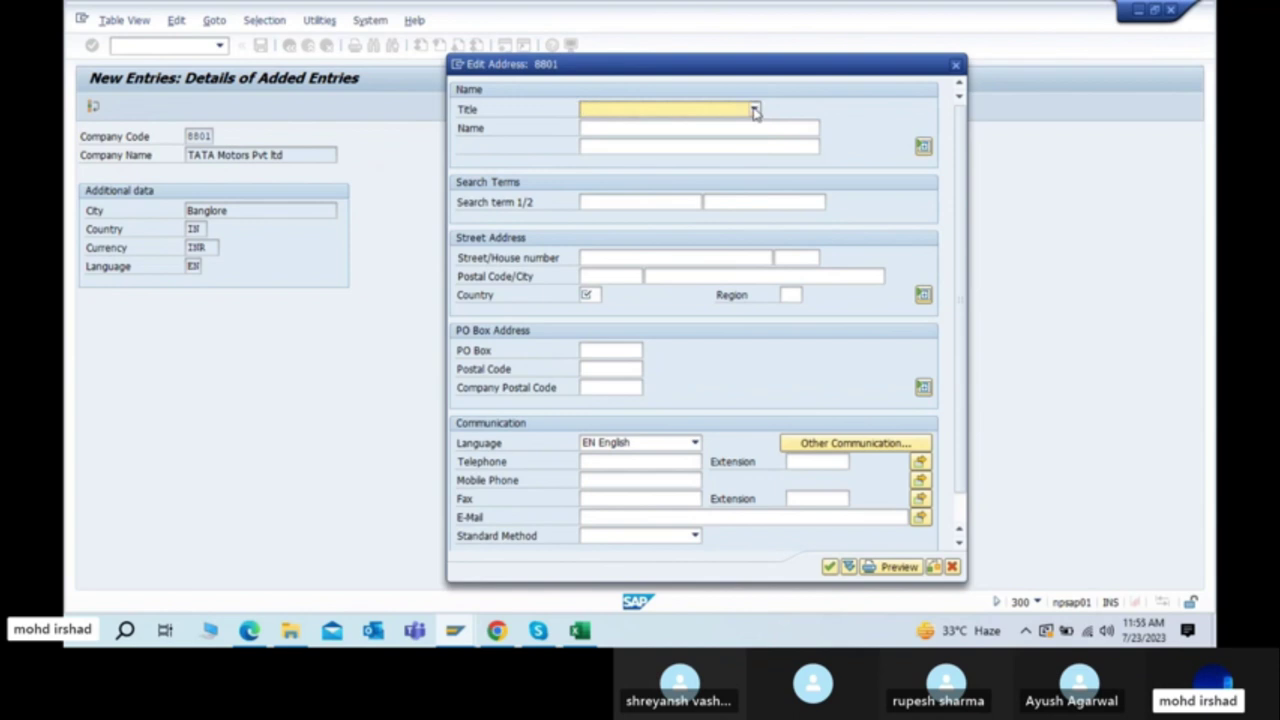
pyautogui.click(596, 129)
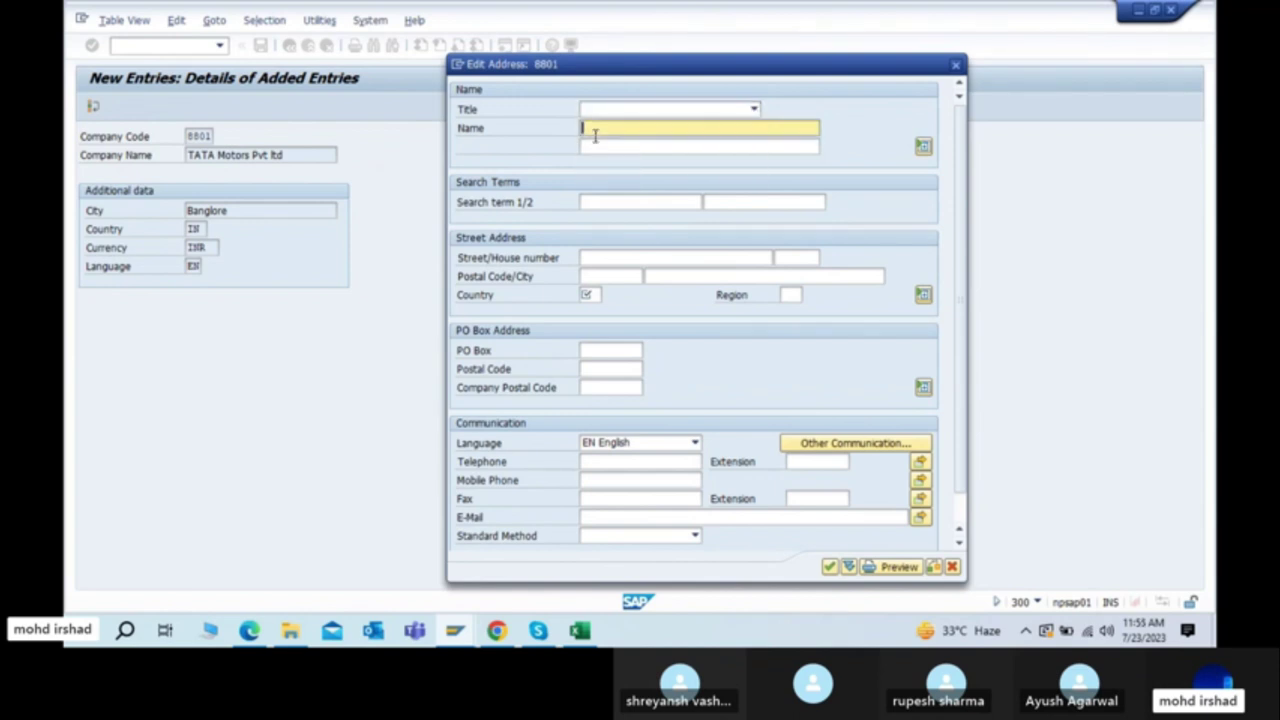
pyautogui.click(771, 151)
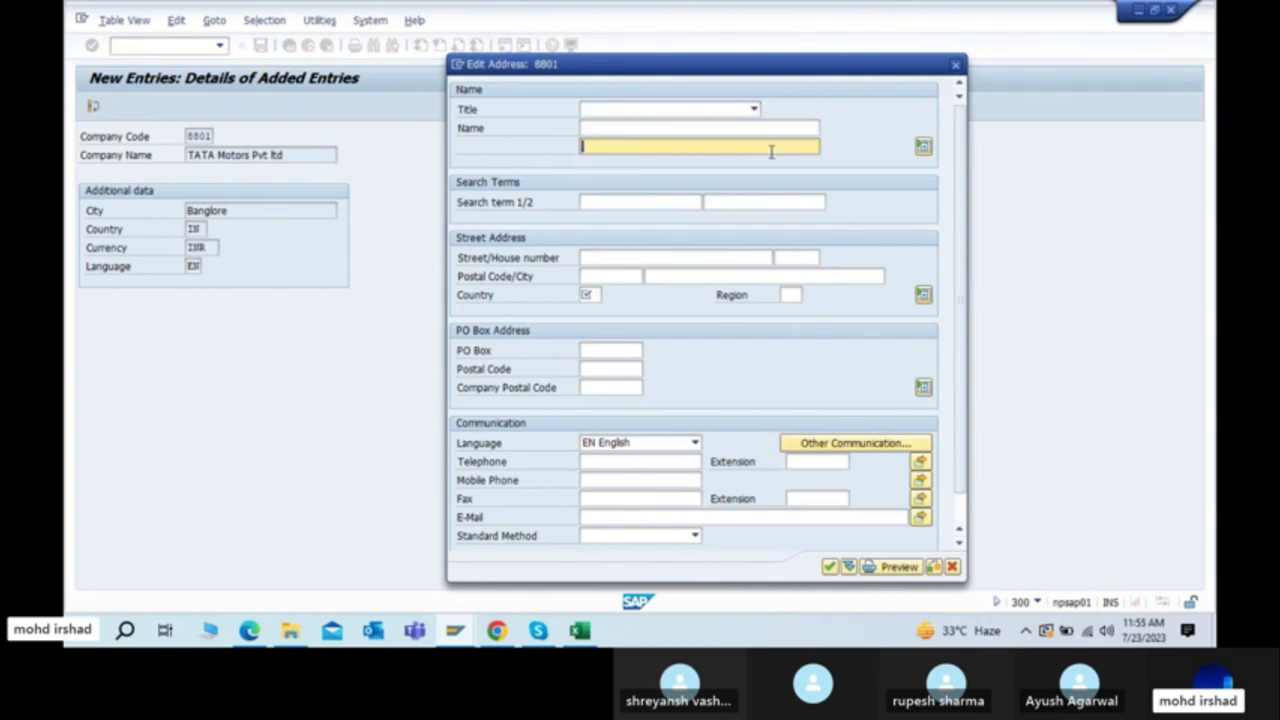
pyautogui.click(616, 202)
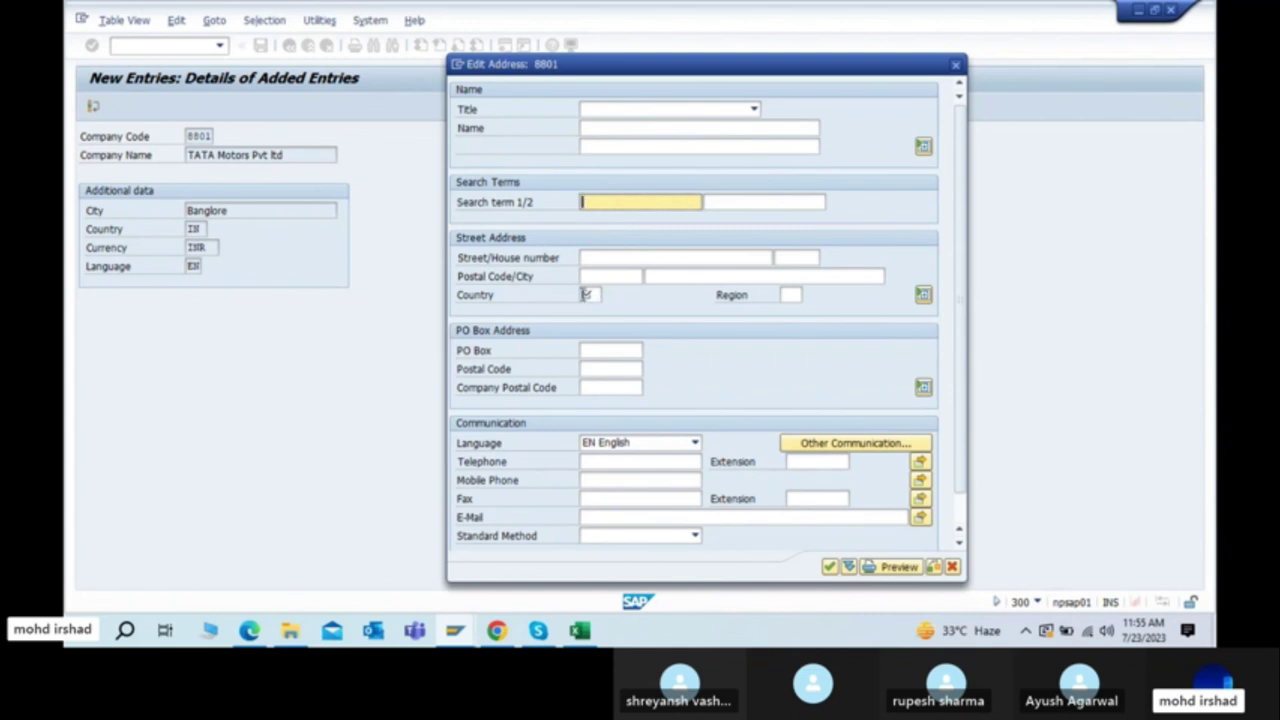
pyautogui.click(588, 294)
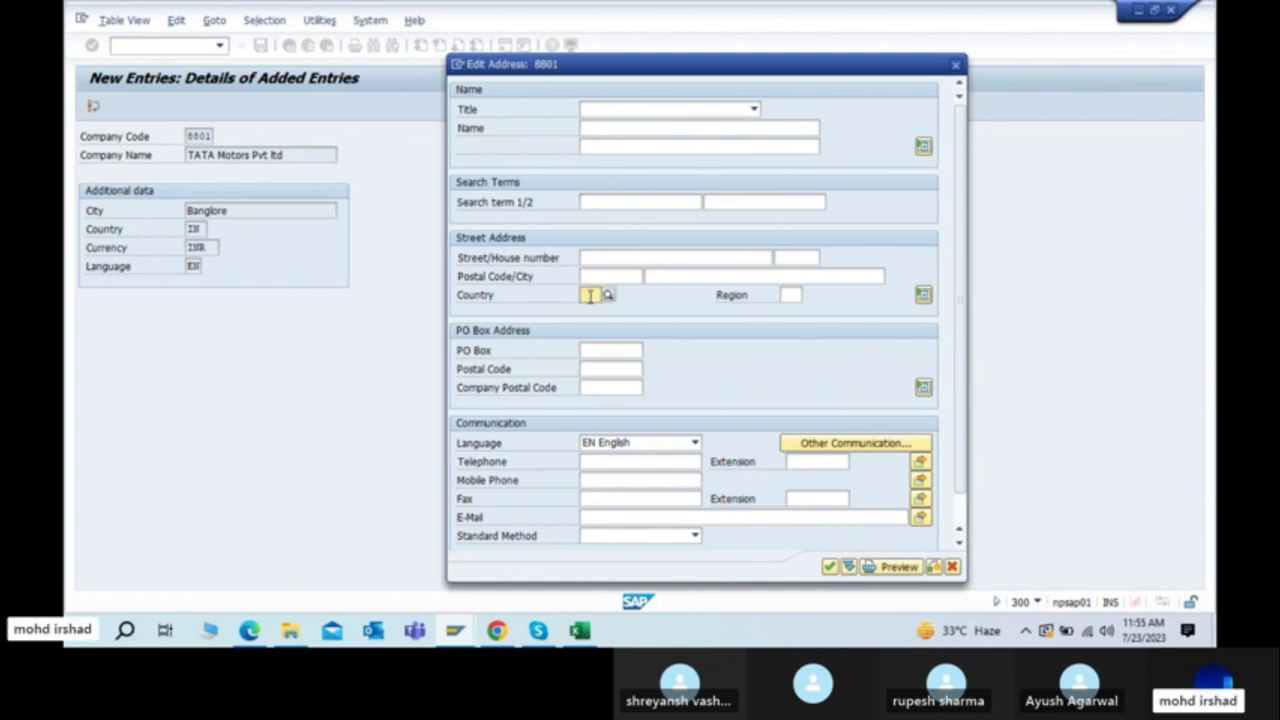
pyautogui.click(609, 258)
pyautogui.click(594, 292)
# Step: Look over the street, PO Box and postal code fields of the address
pyautogui.click(606, 262)
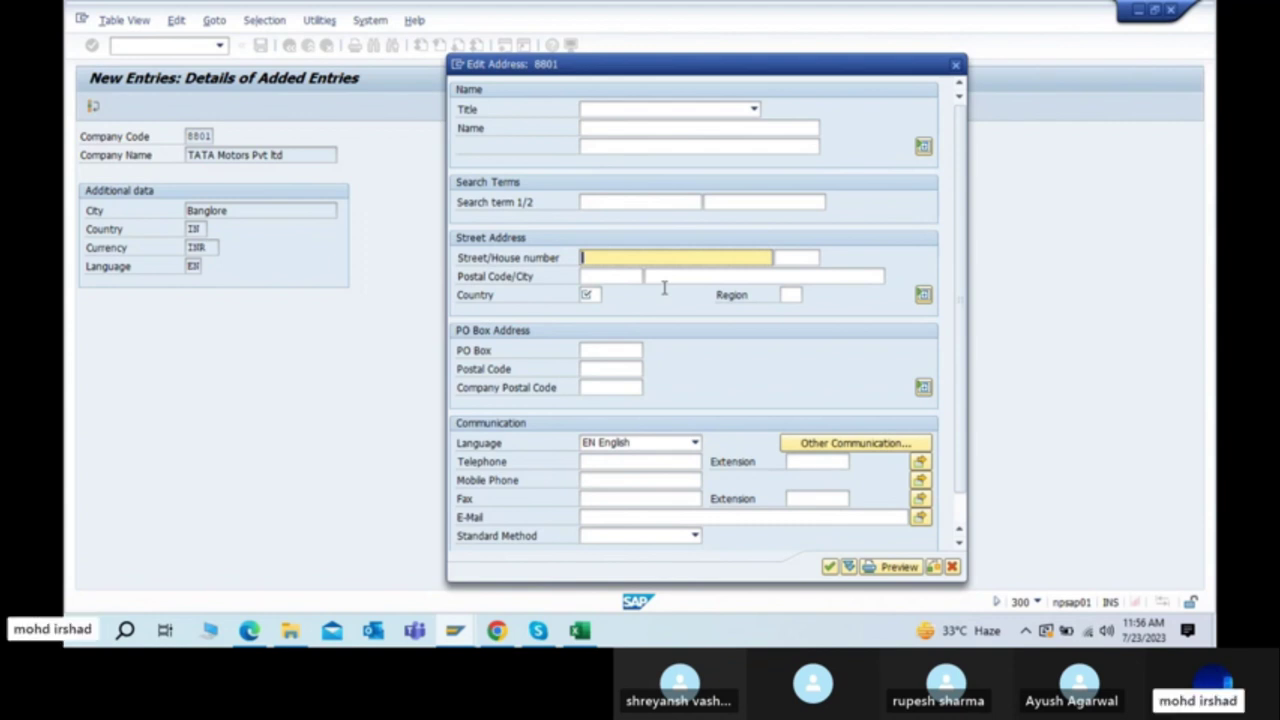
pyautogui.click(609, 348)
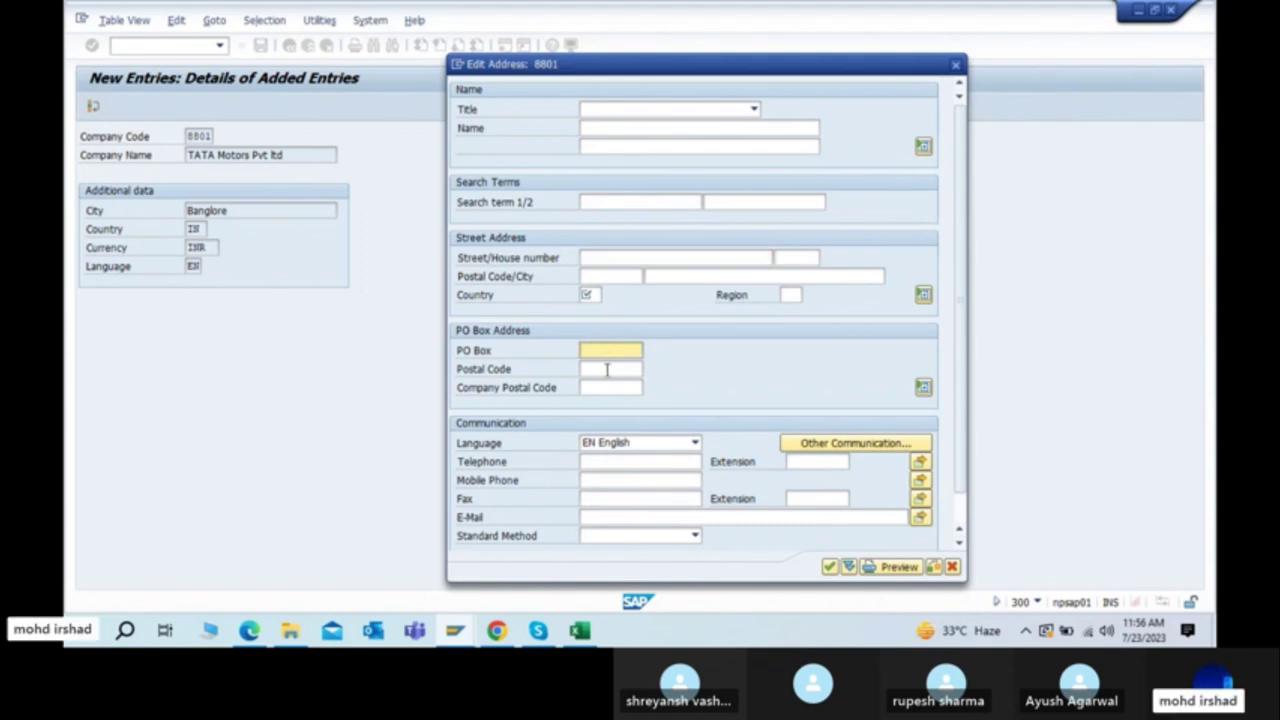
pyautogui.click(607, 369)
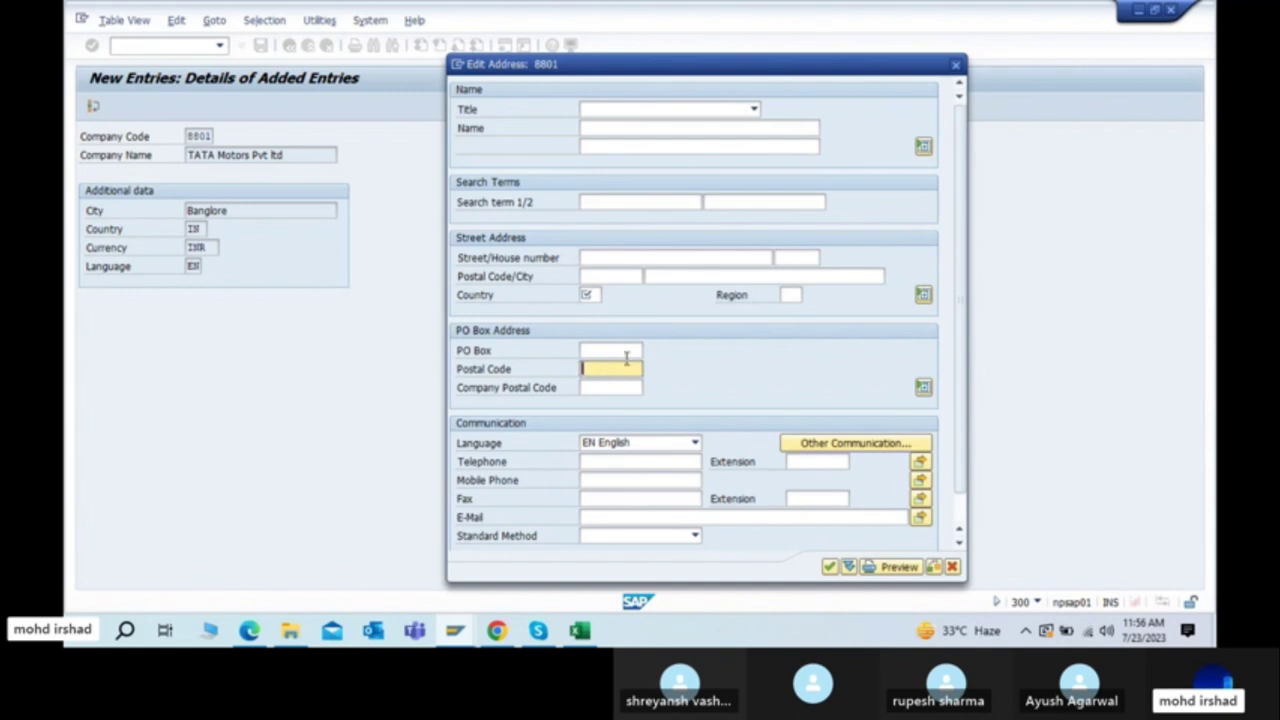
pyautogui.click(614, 384)
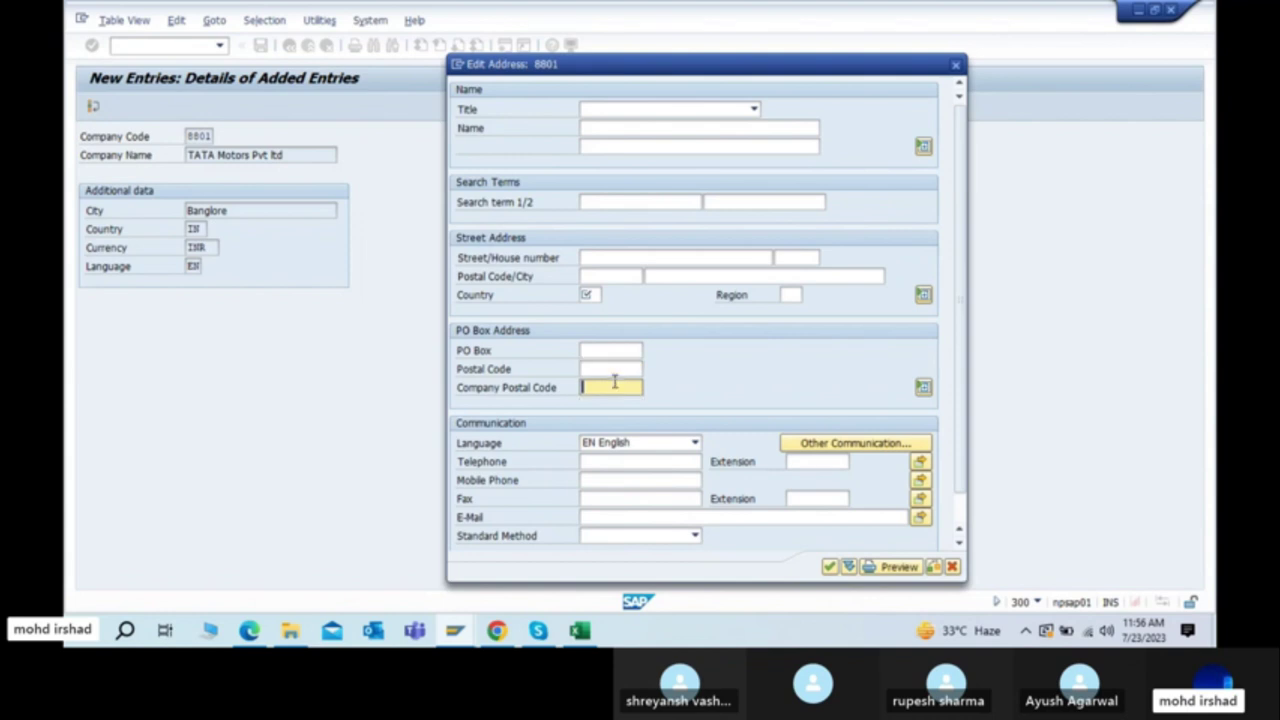
pyautogui.click(591, 296)
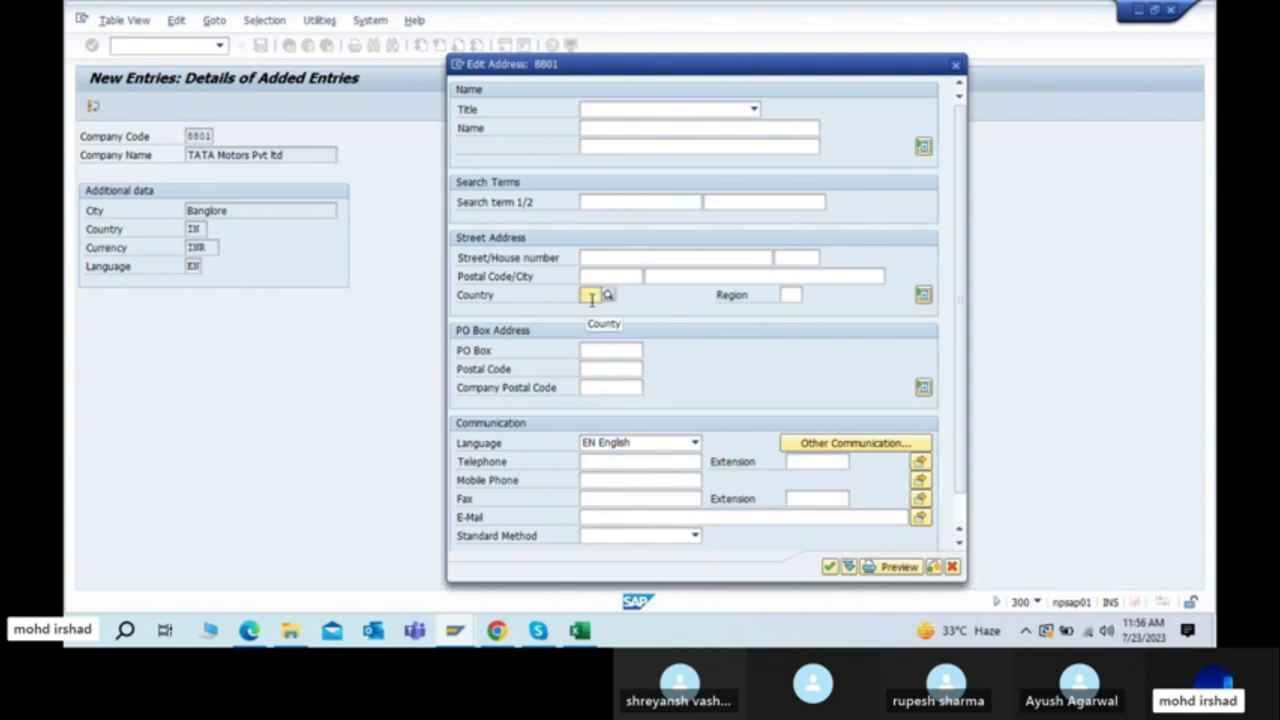
pyautogui.click(610, 369)
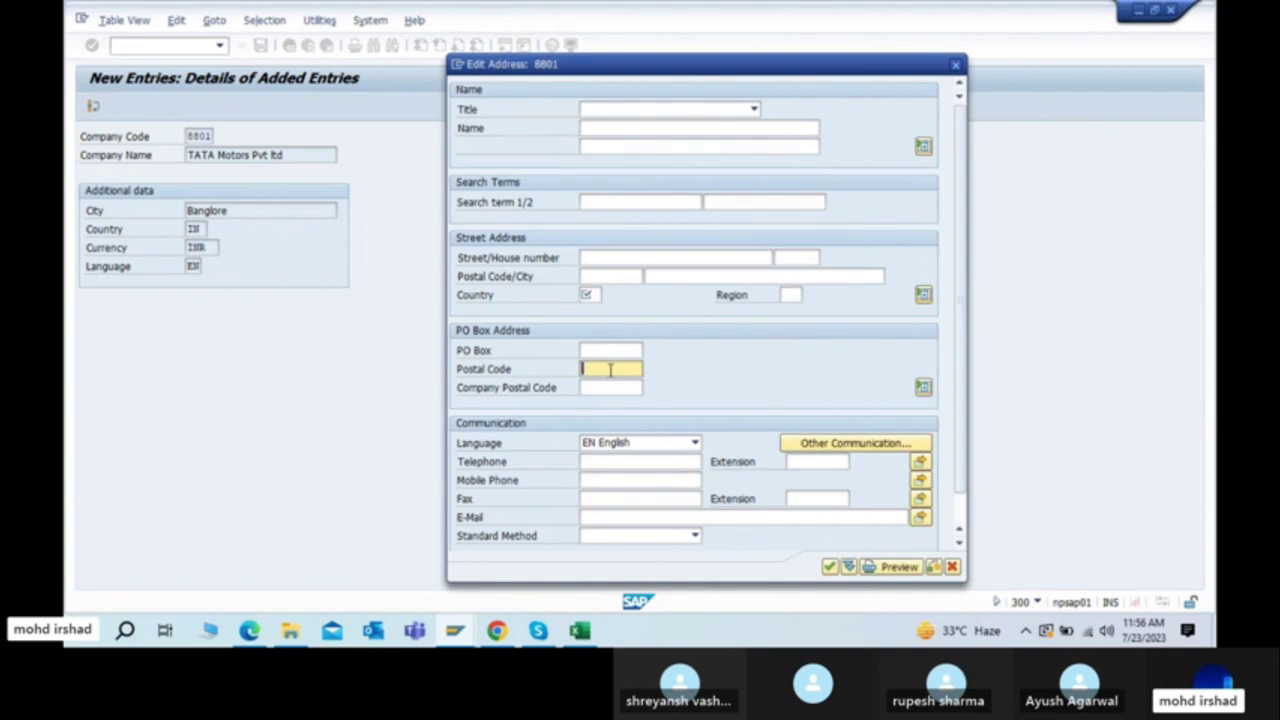
# Step: Set the address title to Company and the name to TATA Motors pvt ltd
pyautogui.click(622, 112)
pyautogui.click(605, 120)
pyautogui.click(598, 128)
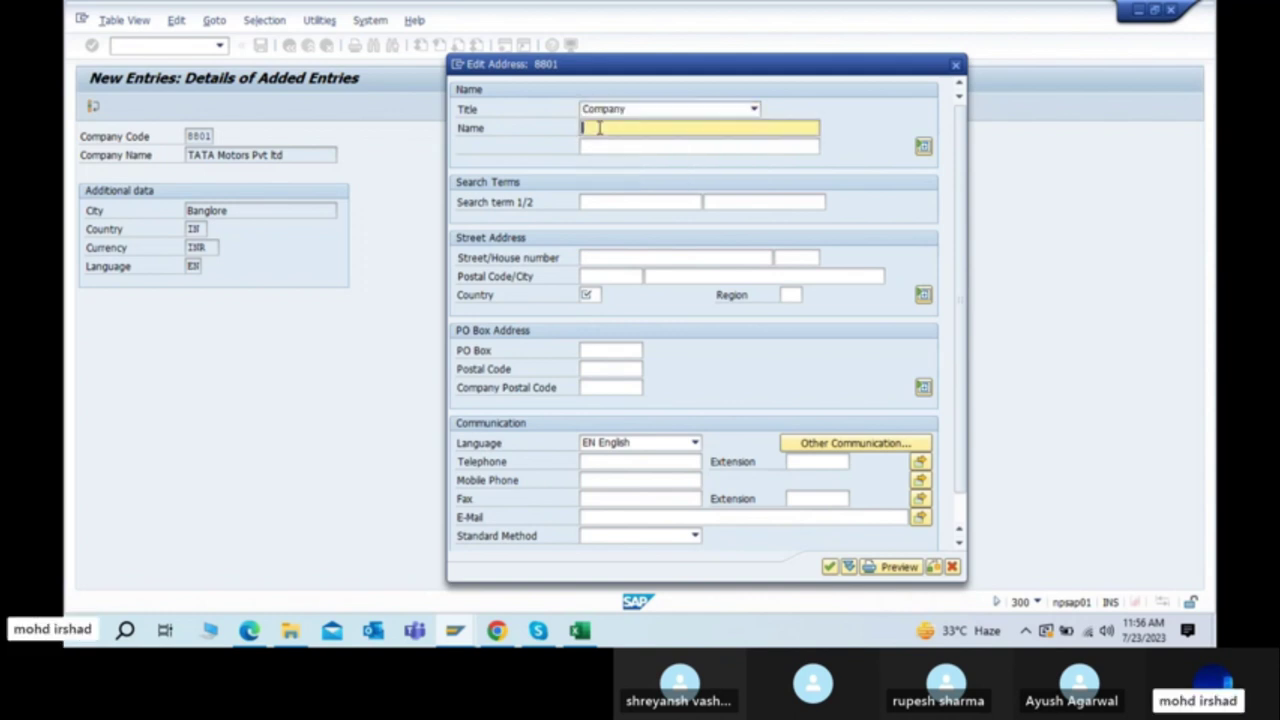
pyautogui.write('TATA M')
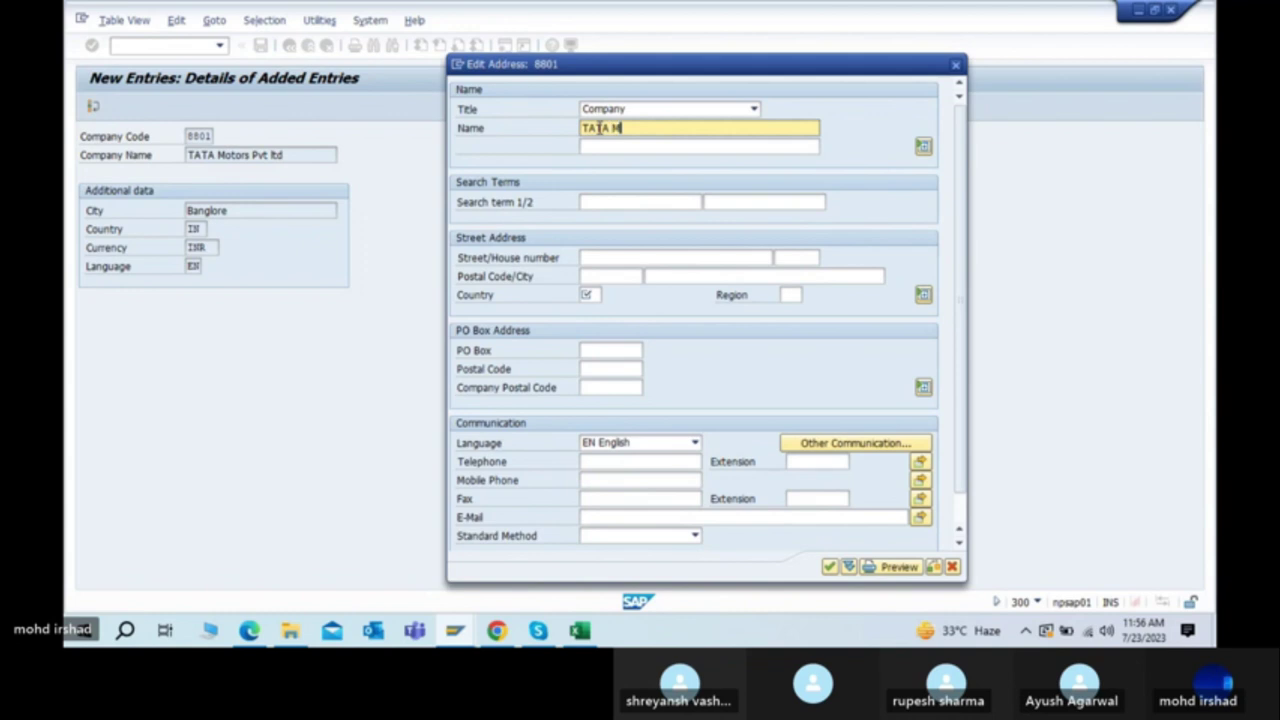
pyautogui.write('otors pvt ltd')
# Step: Enter TCS as search term 1, clearing it from the second name line
pyautogui.click(646, 147)
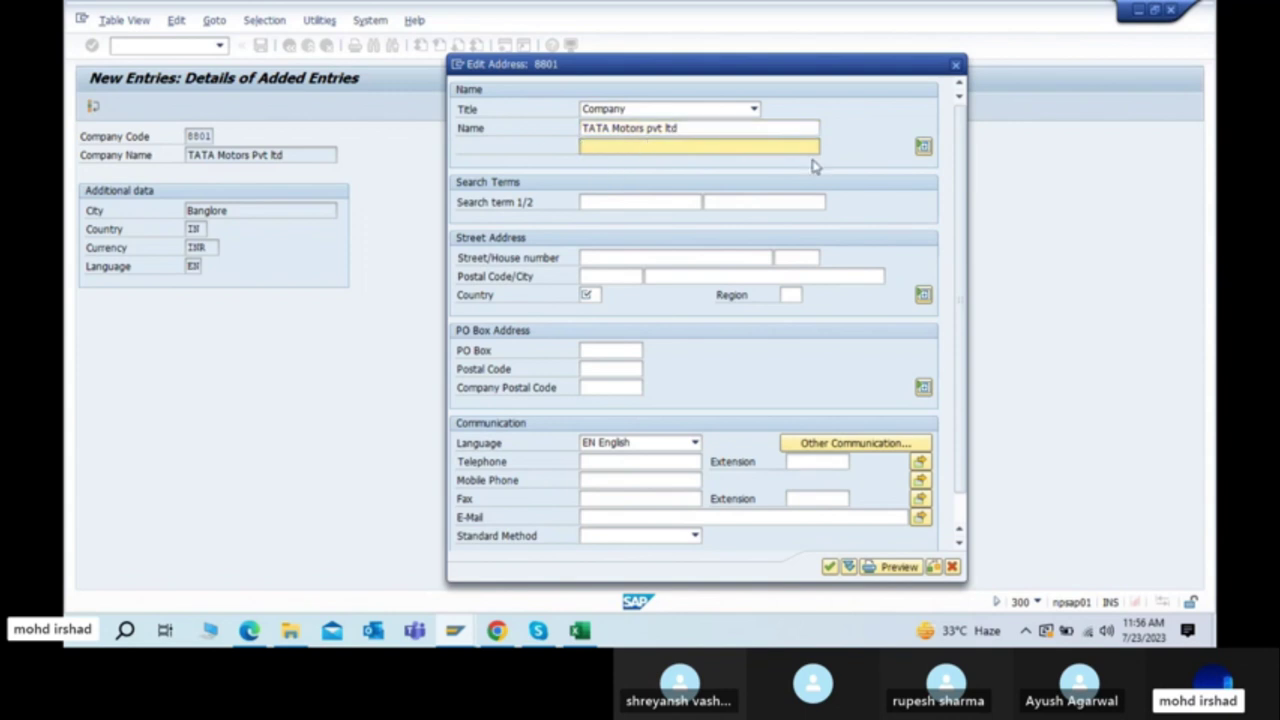
pyautogui.write('TCS')
pyautogui.press('BackSpace')
pyautogui.press('BackSpace')
pyautogui.press('BackSpace')
pyautogui.click(627, 202)
pyautogui.write('TCS')
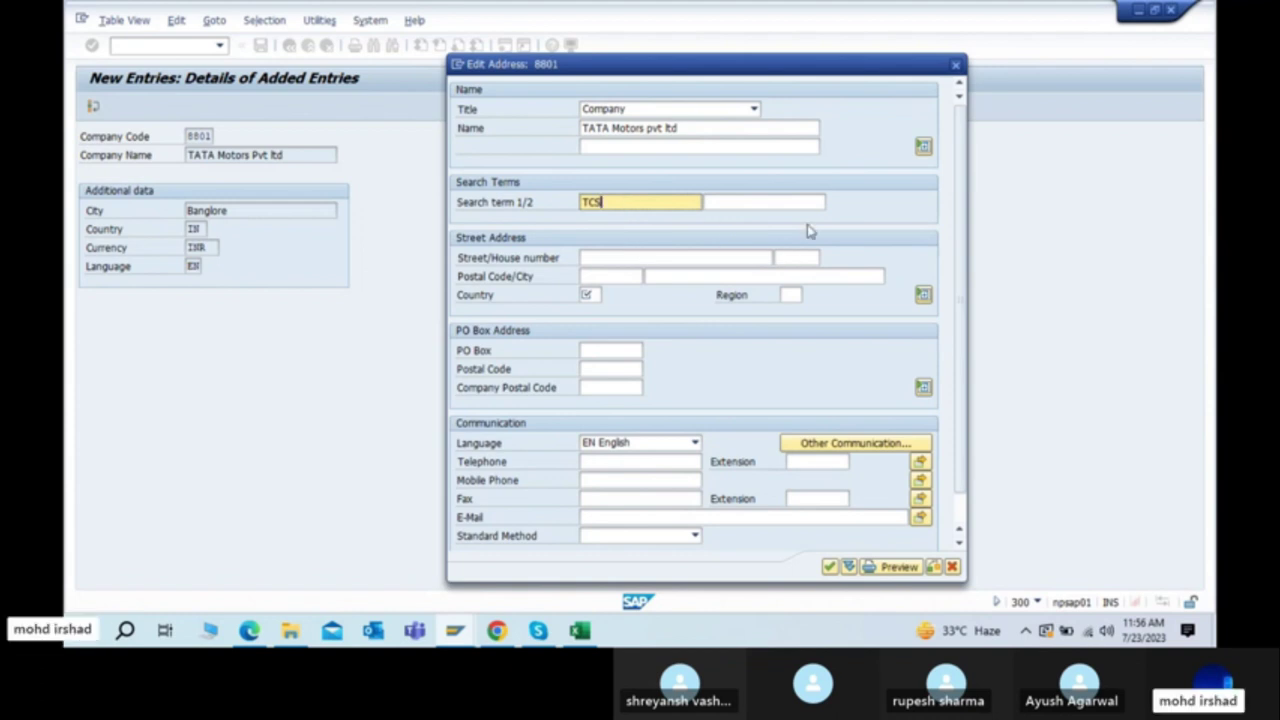
pyautogui.click(576, 261)
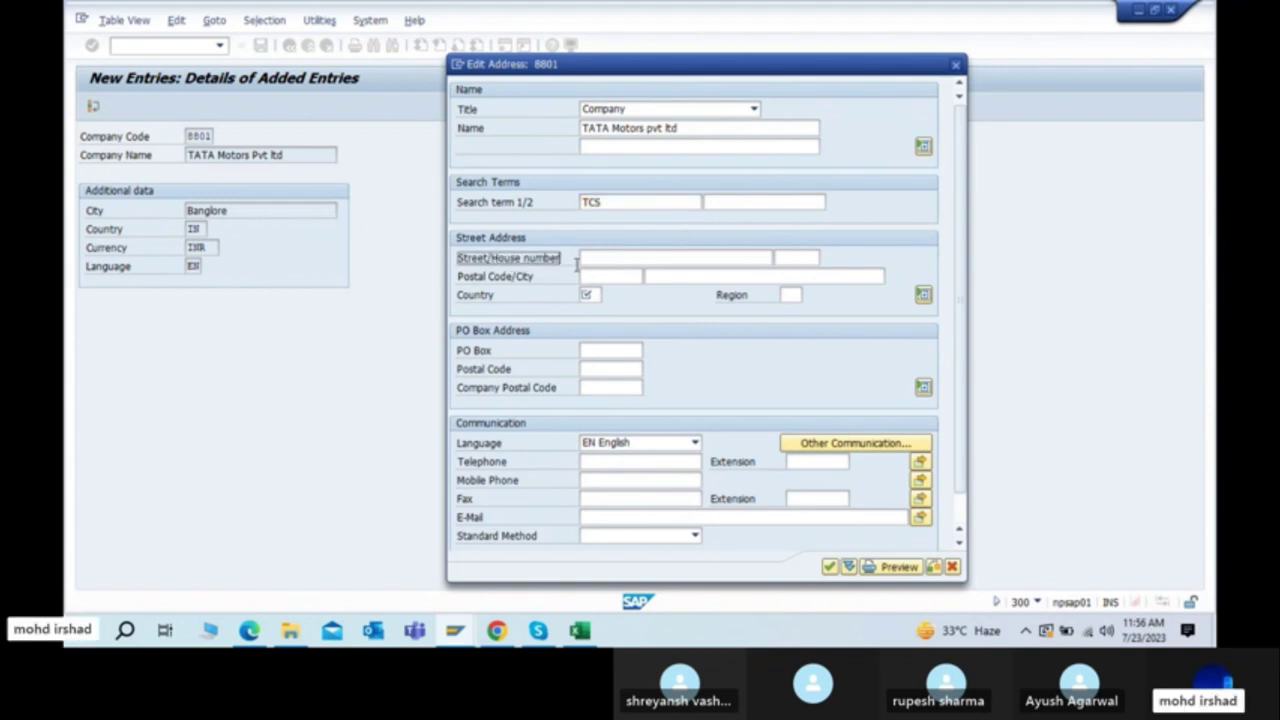
pyautogui.click(610, 260)
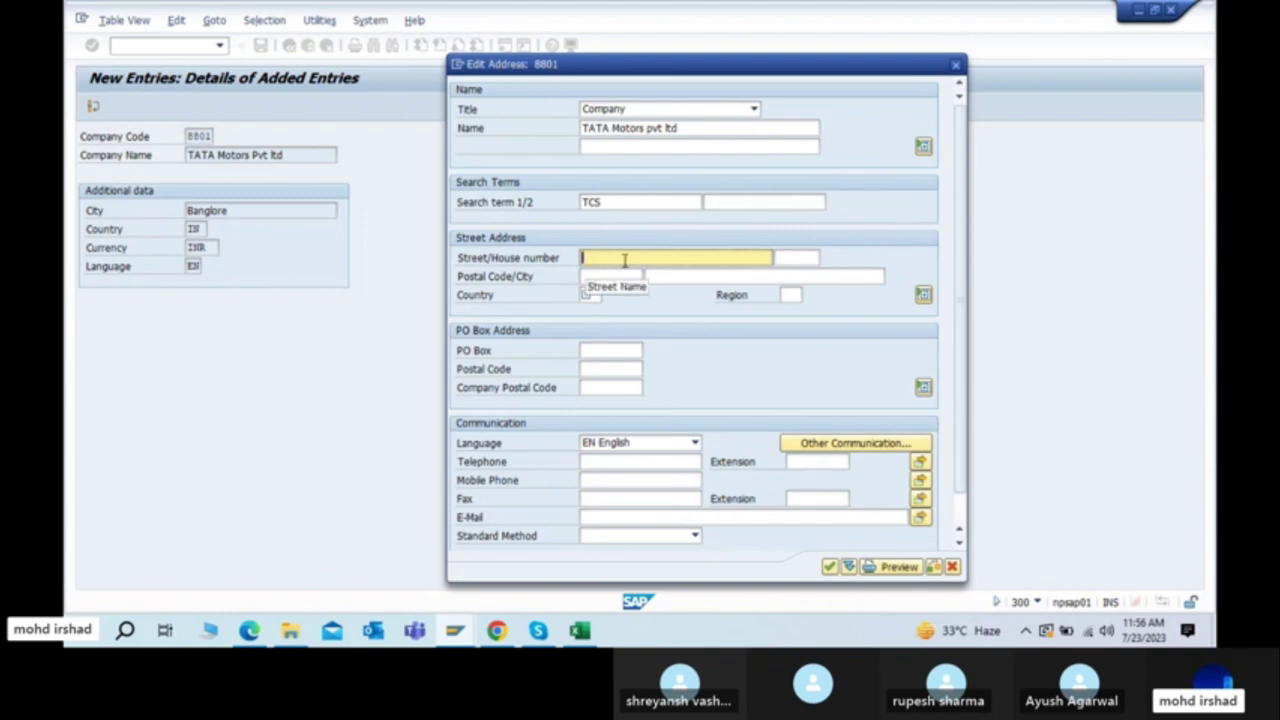
# Step: Try confirming the address and dismiss the 'Fill out all required entry fields' error
pyautogui.press('Return')
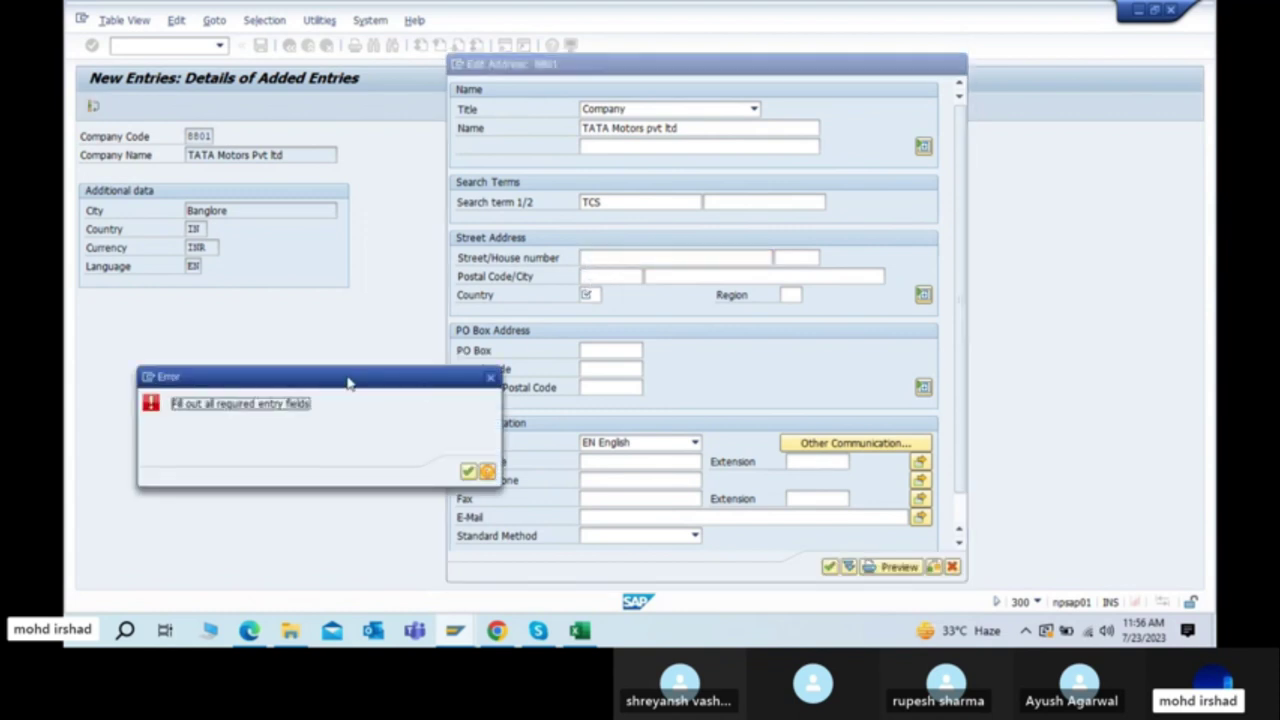
pyautogui.moveTo(239, 382); pyautogui.dragTo(265, 188)
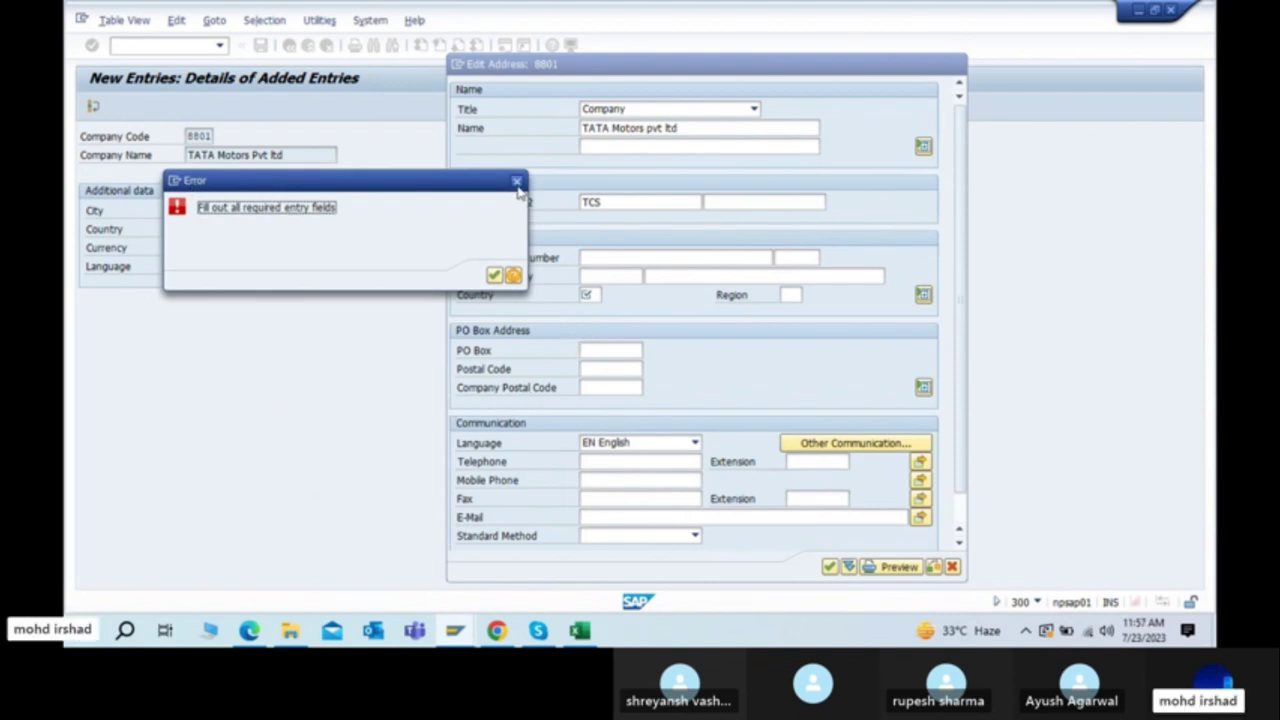
pyautogui.doubleClick(514, 190)
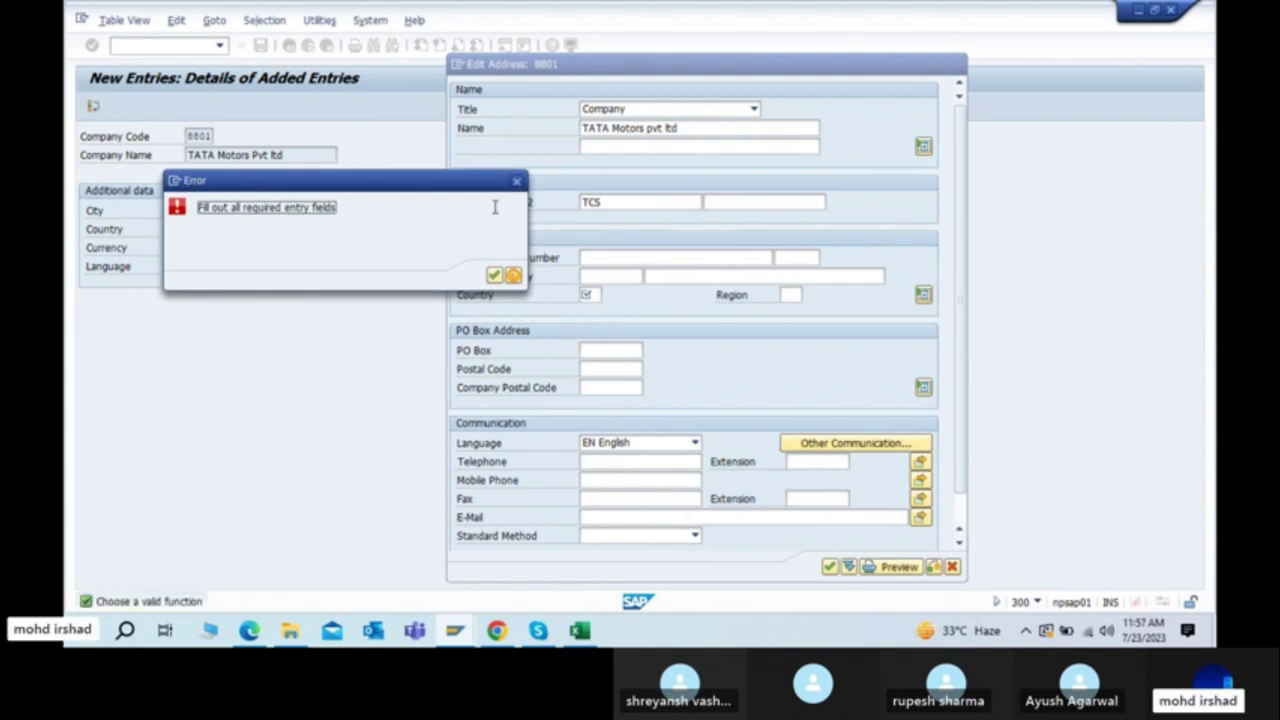
pyautogui.click(517, 180)
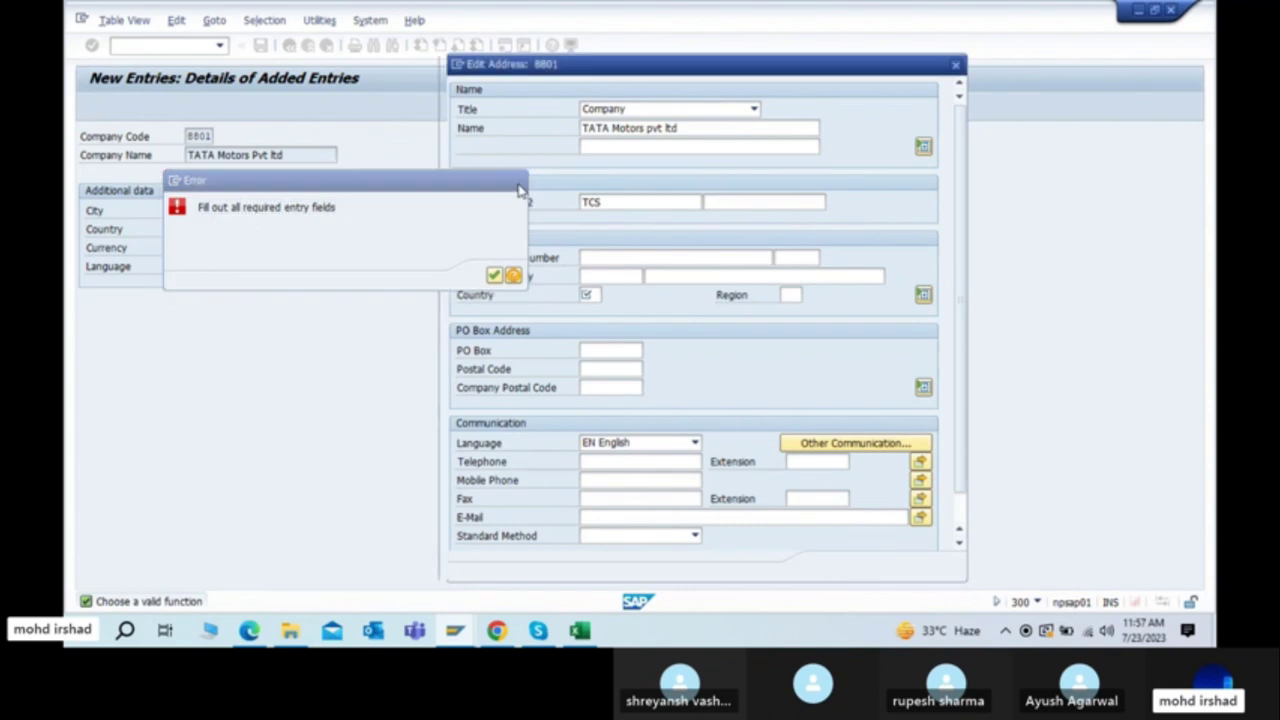
pyautogui.click(705, 260)
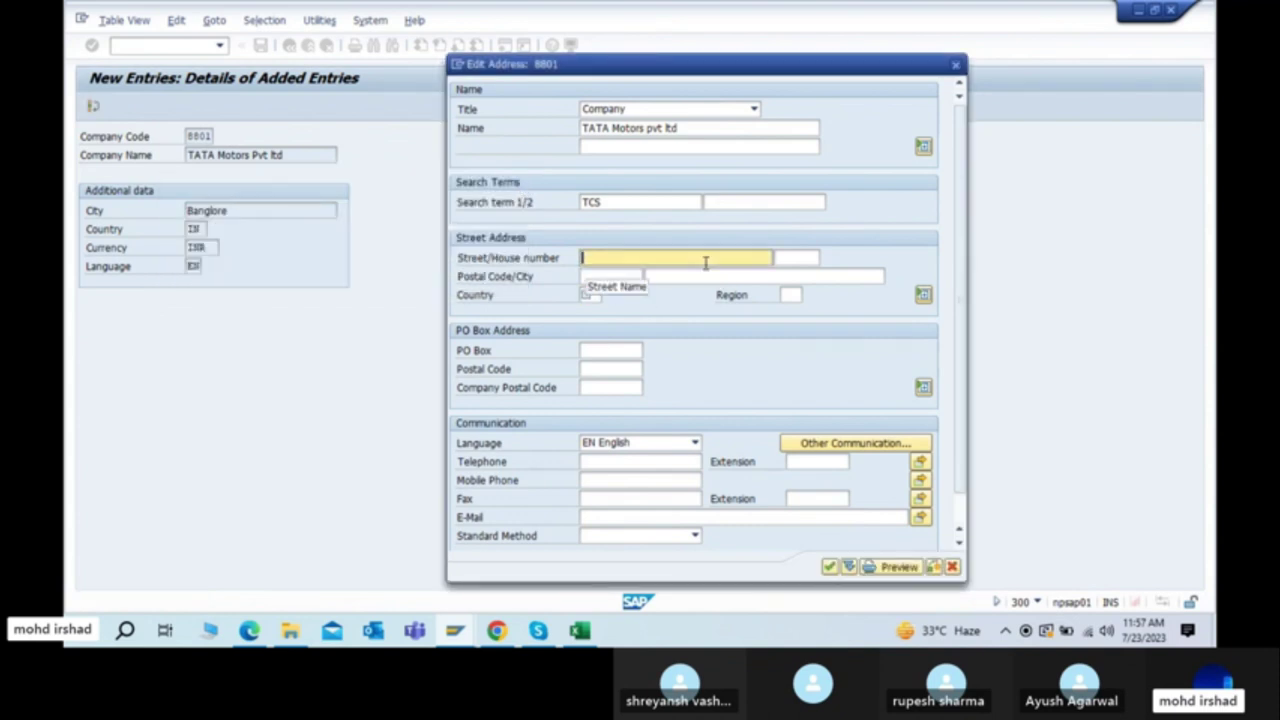
pyautogui.click(829, 567)
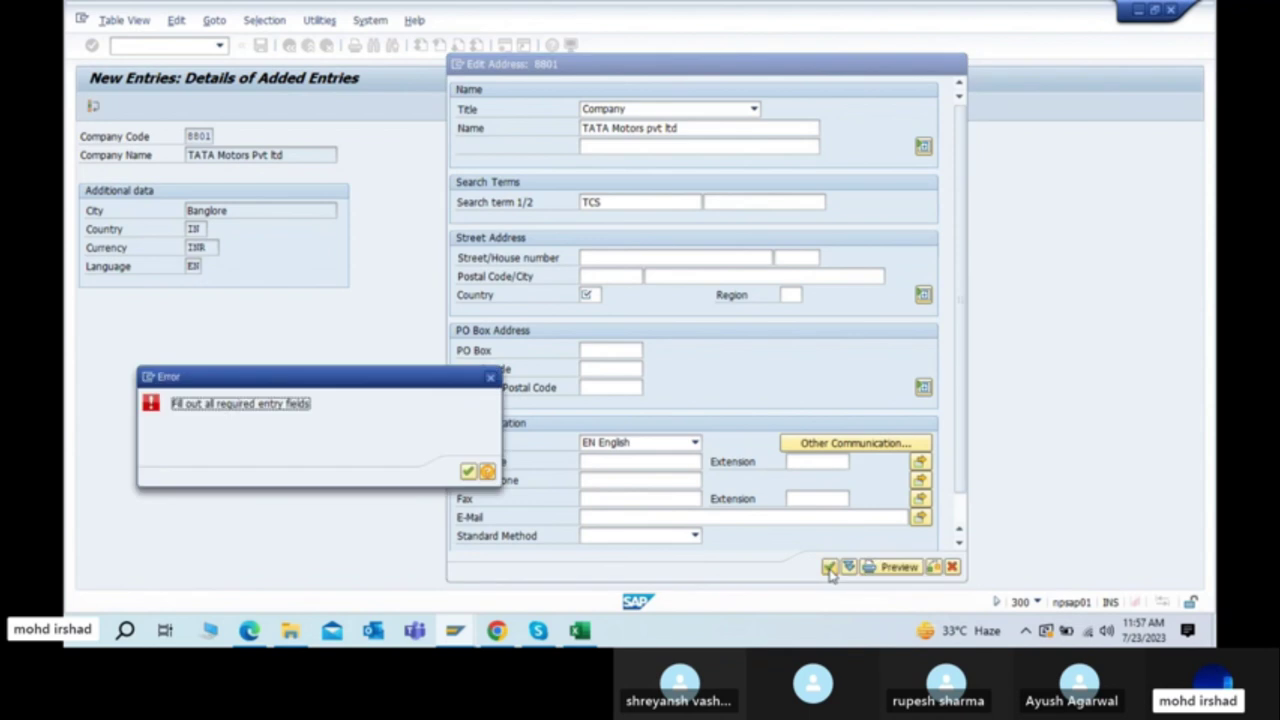
pyautogui.moveTo(343, 376); pyautogui.dragTo(303, 162)
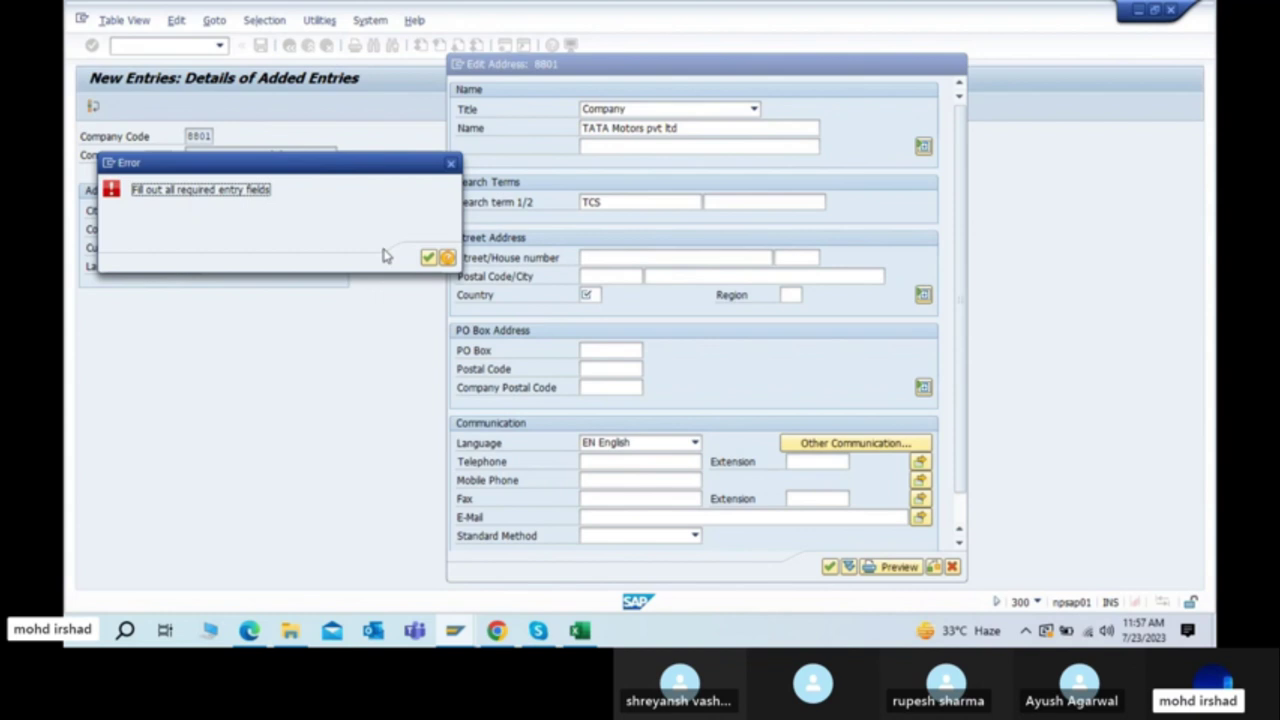
pyautogui.click(428, 258)
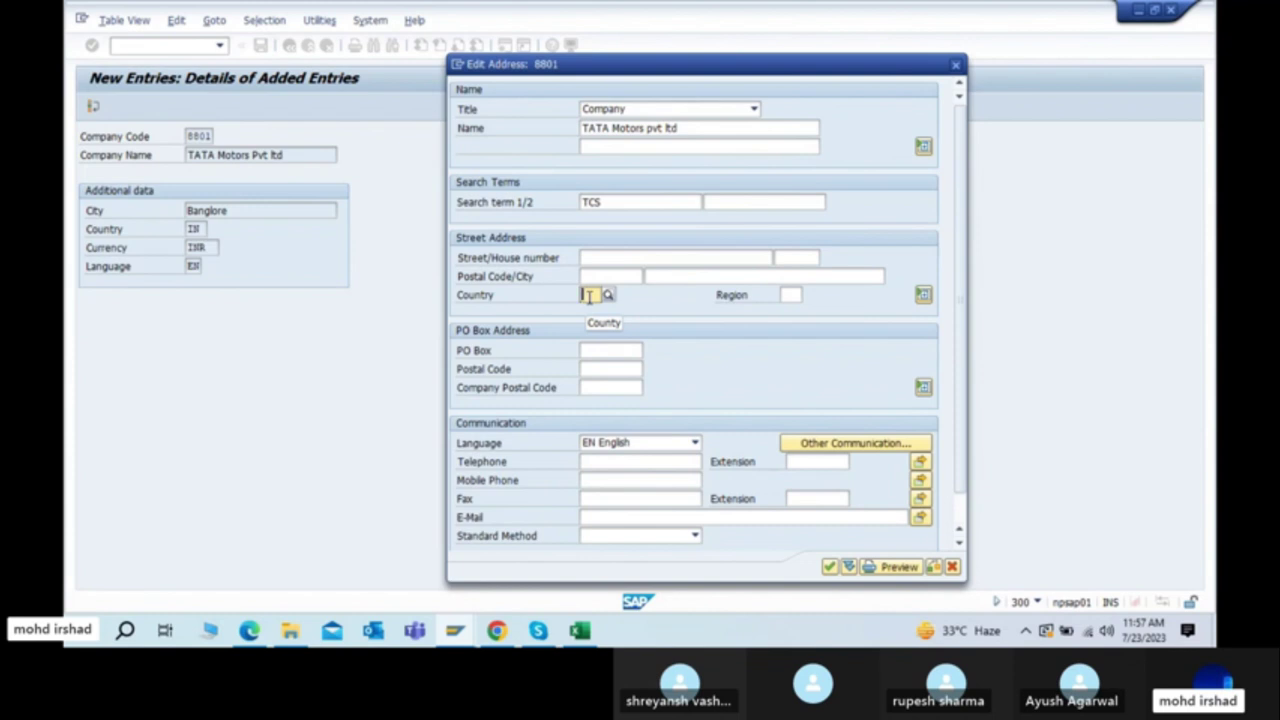
# Step: Enter country IN, cancel the transport request prompt and reopen the address details
pyautogui.write('IN')
pyautogui.press('Return')
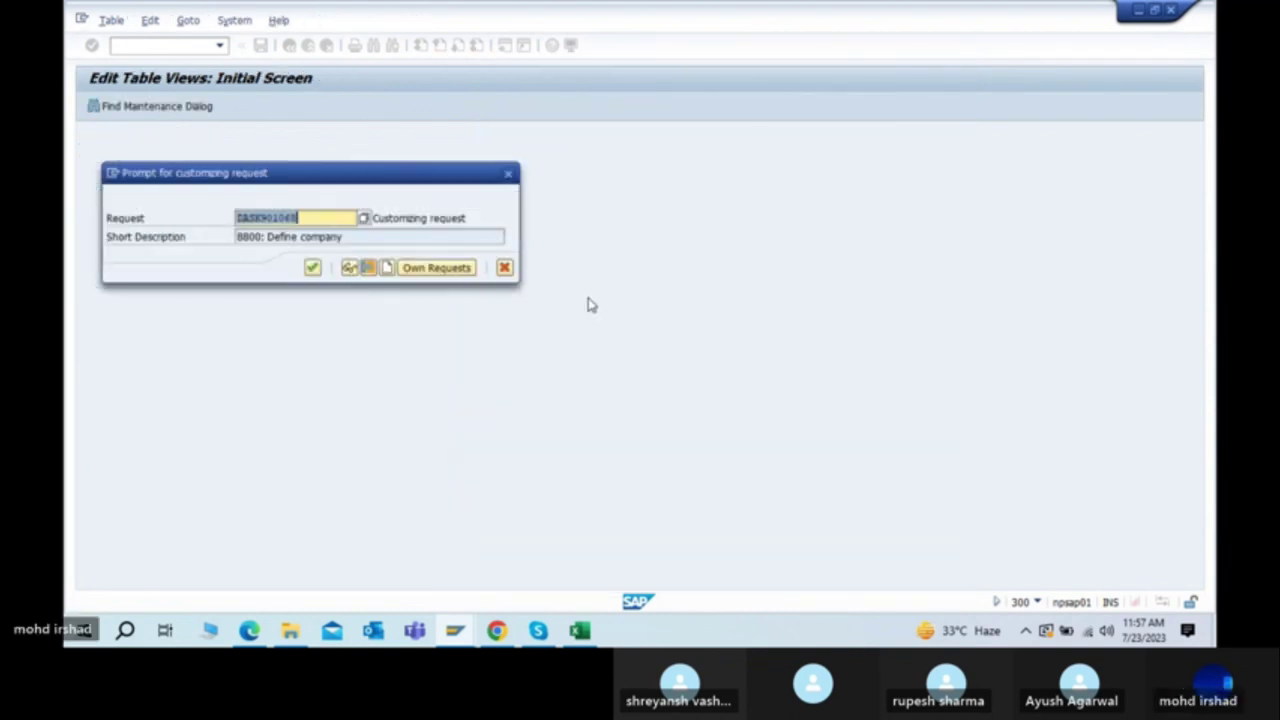
pyautogui.click(504, 268)
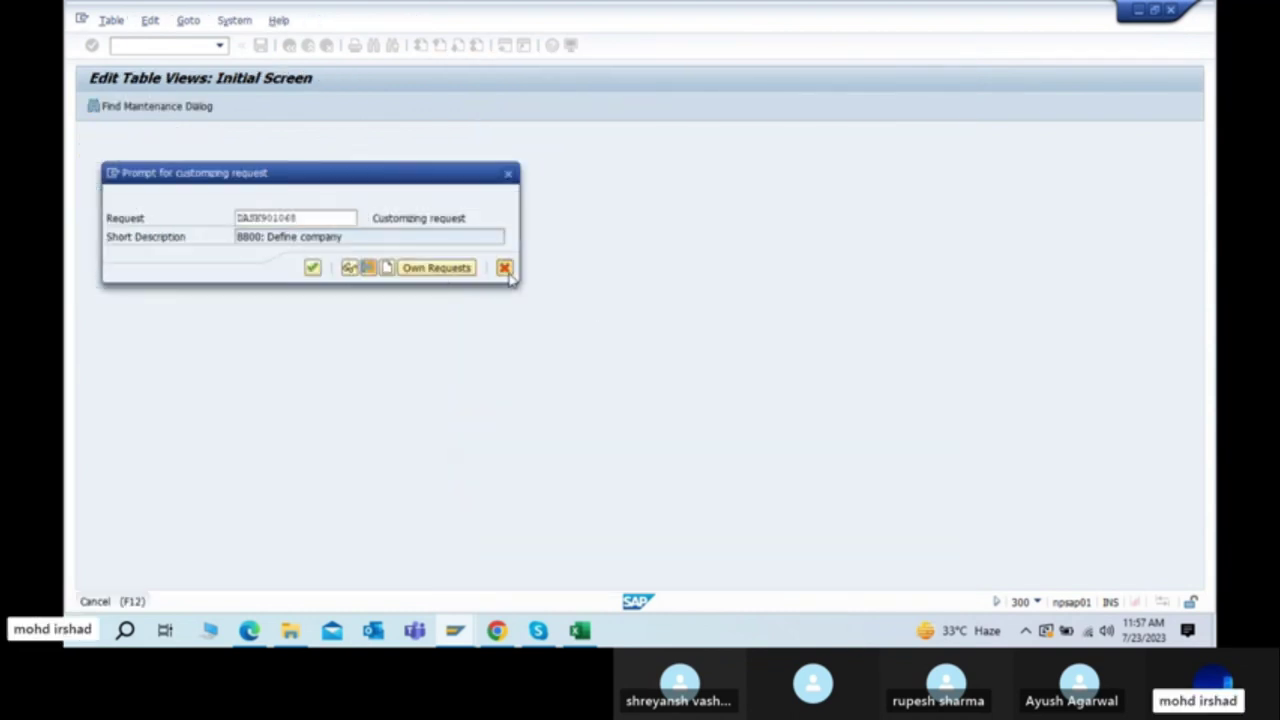
pyautogui.click(176, 106)
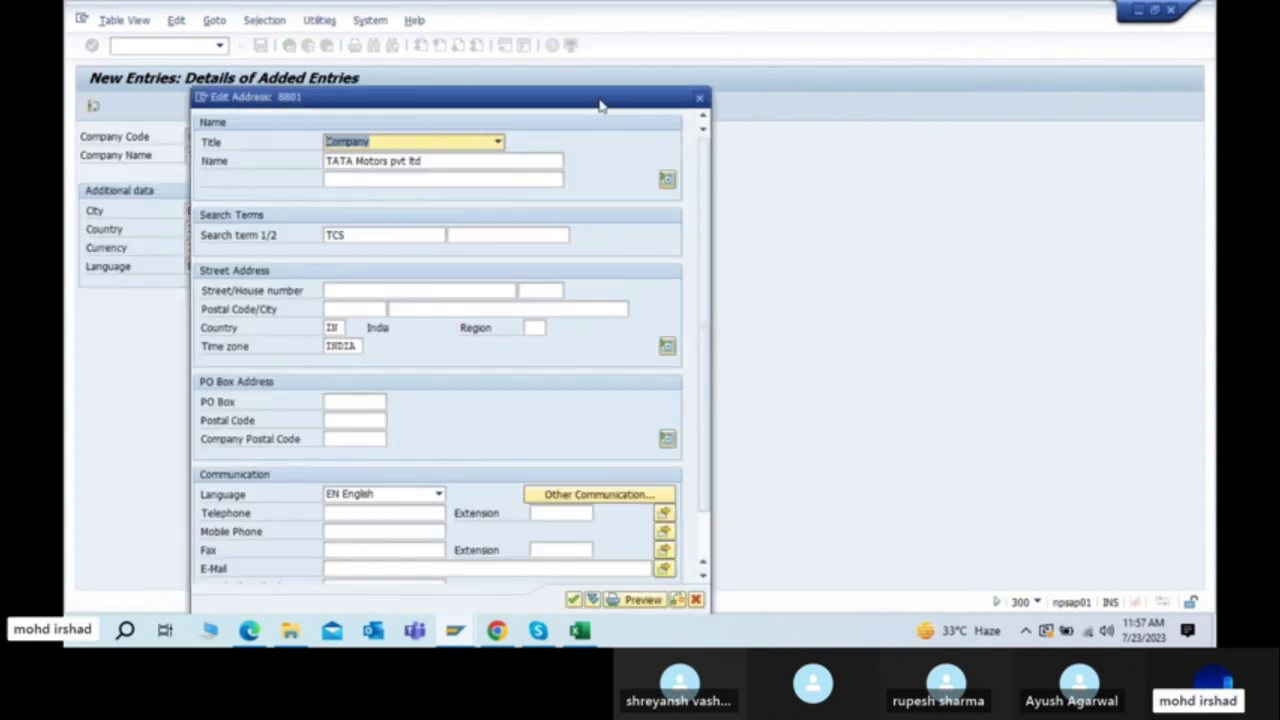
# Step: Enter the company's street and house number, postal code and city Banglore
pyautogui.moveTo(600, 100); pyautogui.dragTo(919, 64)
pyautogui.click(693, 253)
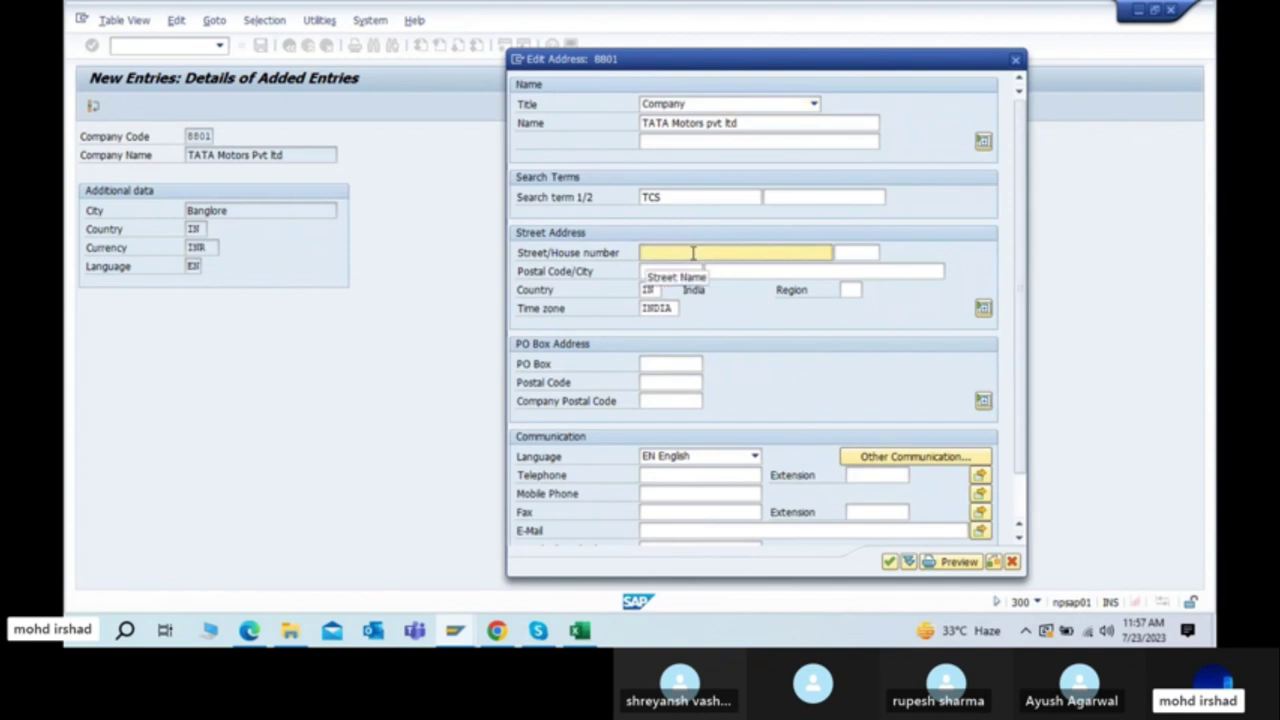
pyautogui.write('B')
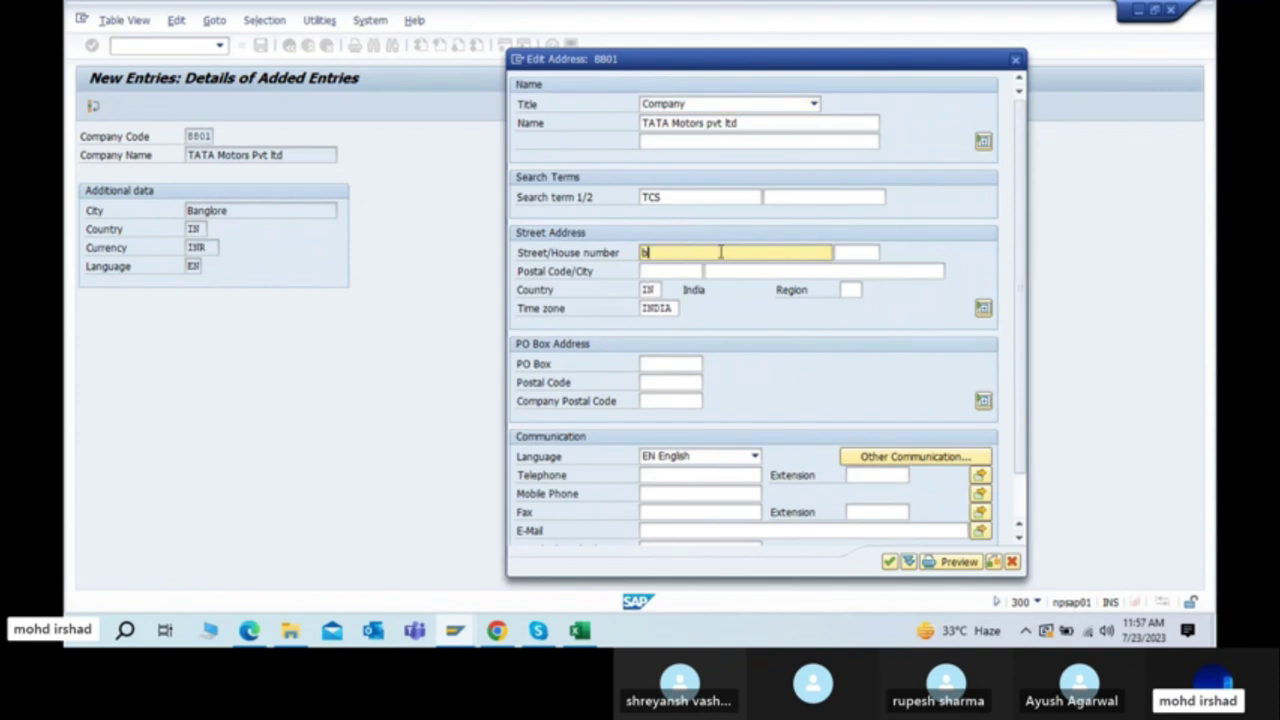
pyautogui.press('BackSpace')
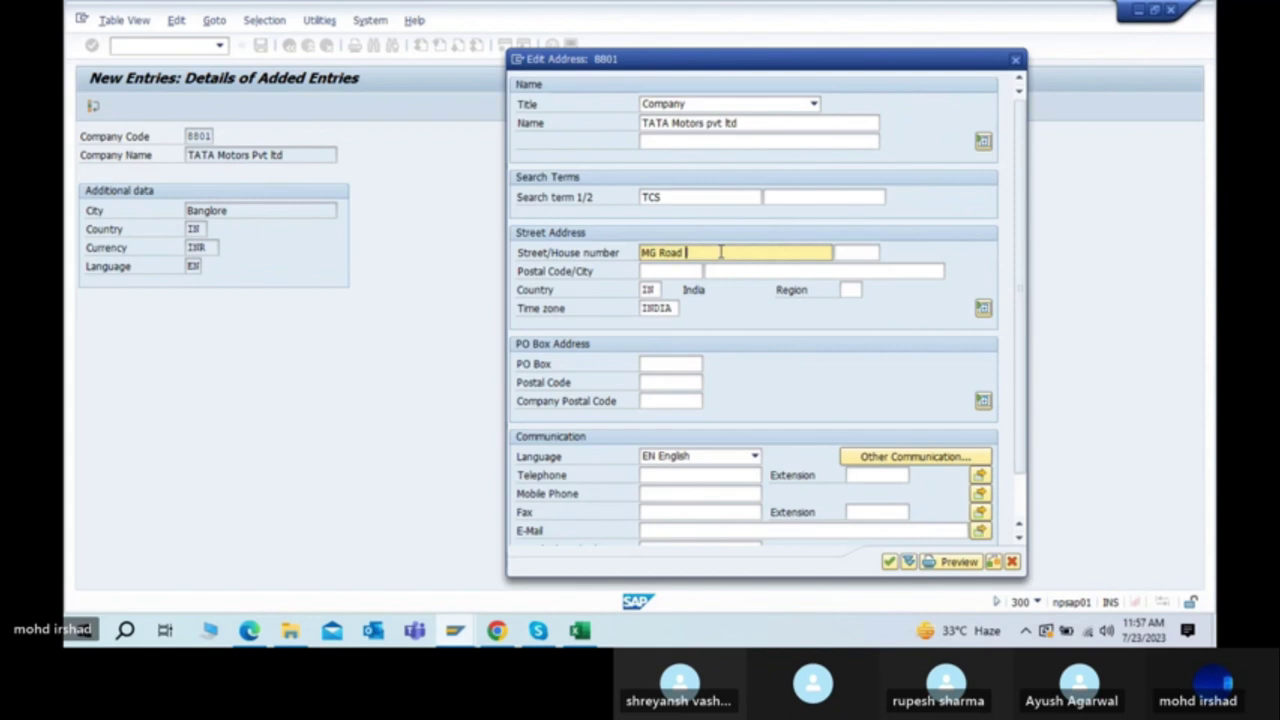
pyautogui.click(663, 273)
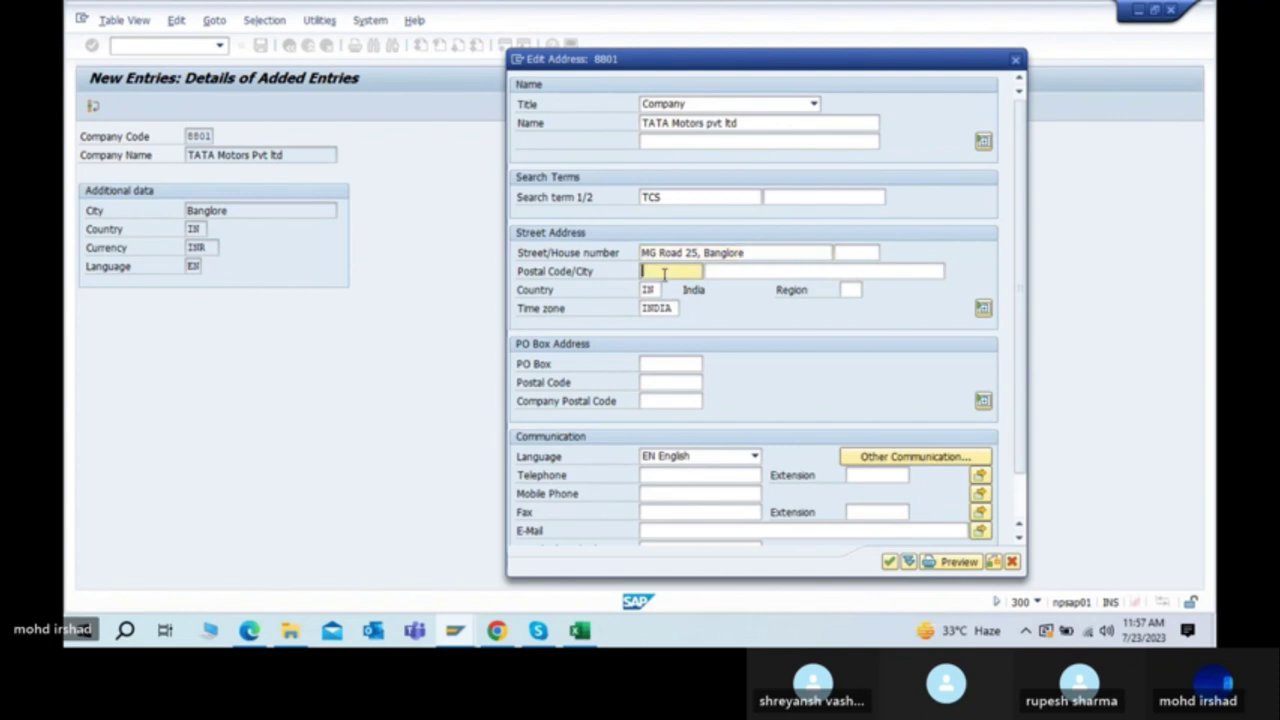
pyautogui.write('560066')
pyautogui.press('Tab')
pyautogui.write('Bang')
pyautogui.press('BackSpace')
pyautogui.press('BackSpace')
pyautogui.write('nglore')
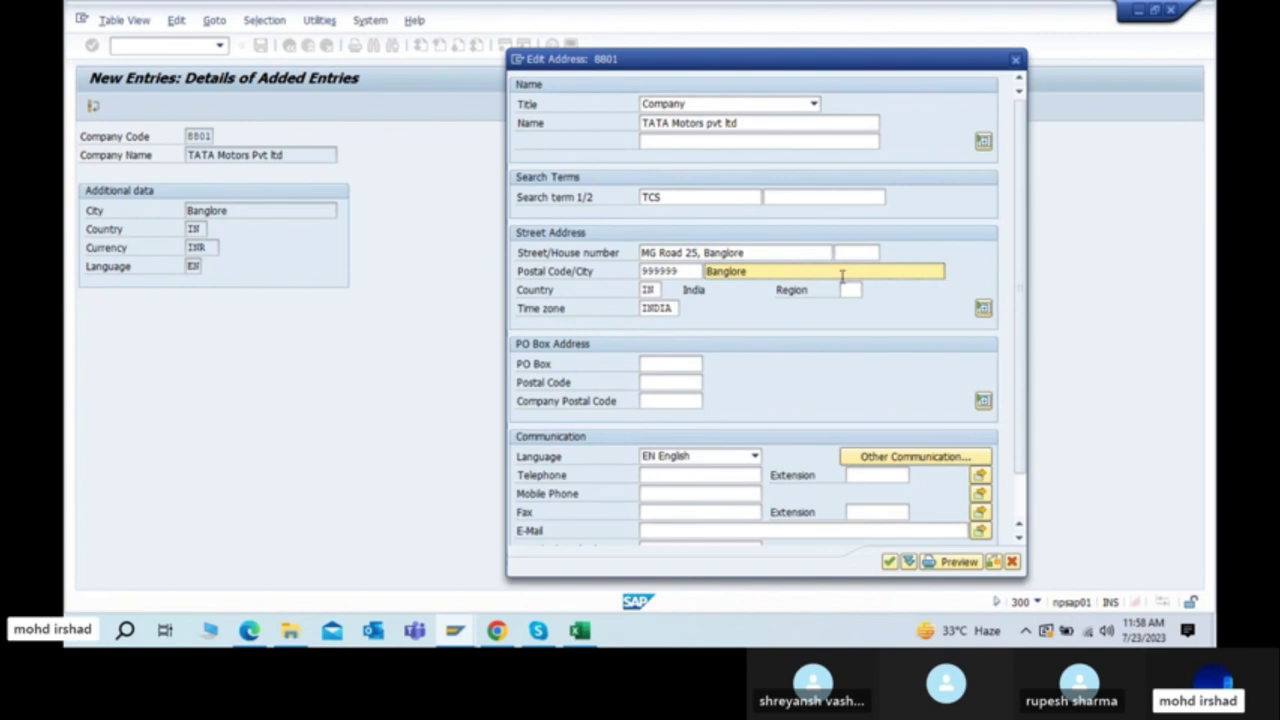
pyautogui.click(850, 289)
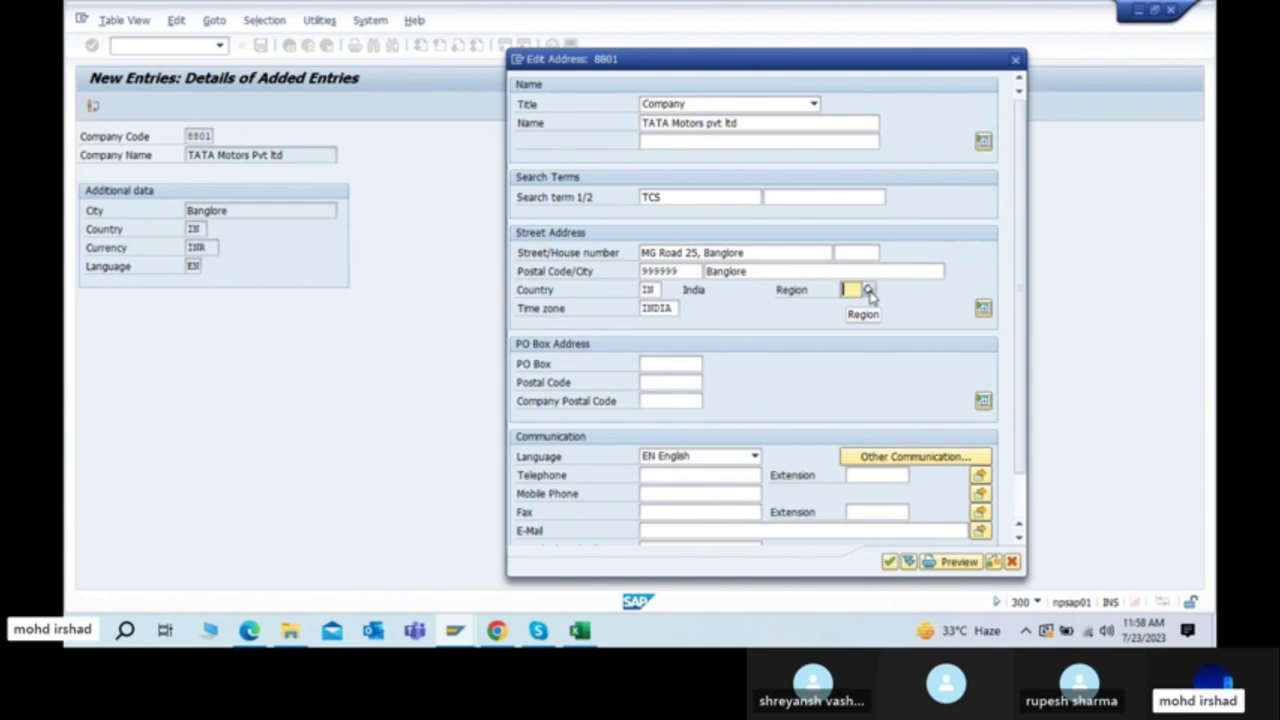
# Step: Choose region 10 Karnataka from the Region value list
pyautogui.click(868, 290)
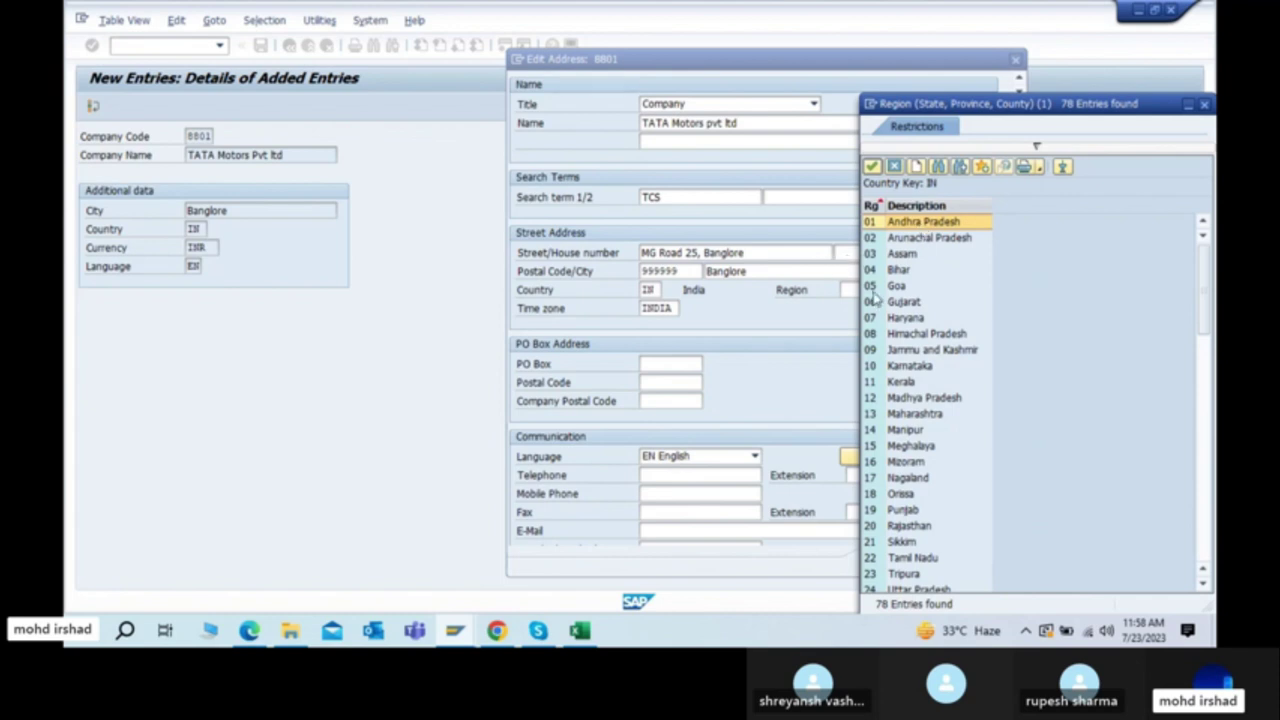
pyautogui.click(1204, 104)
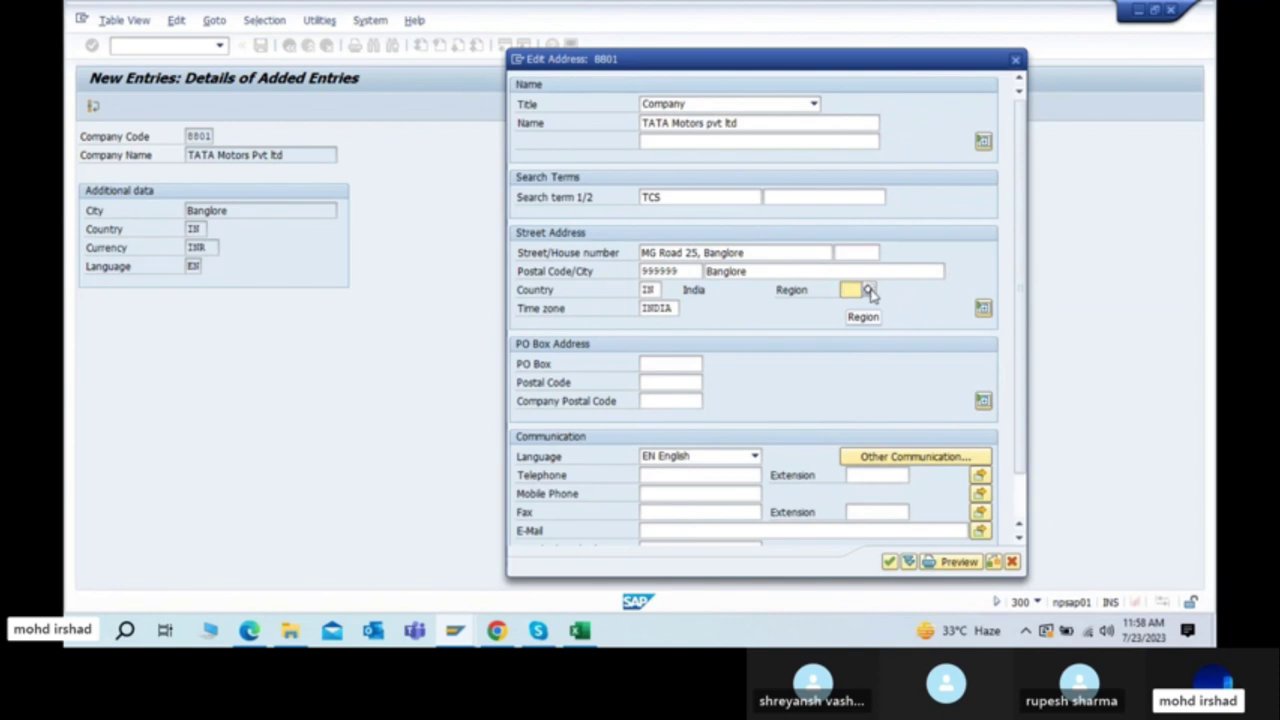
pyautogui.click(868, 290)
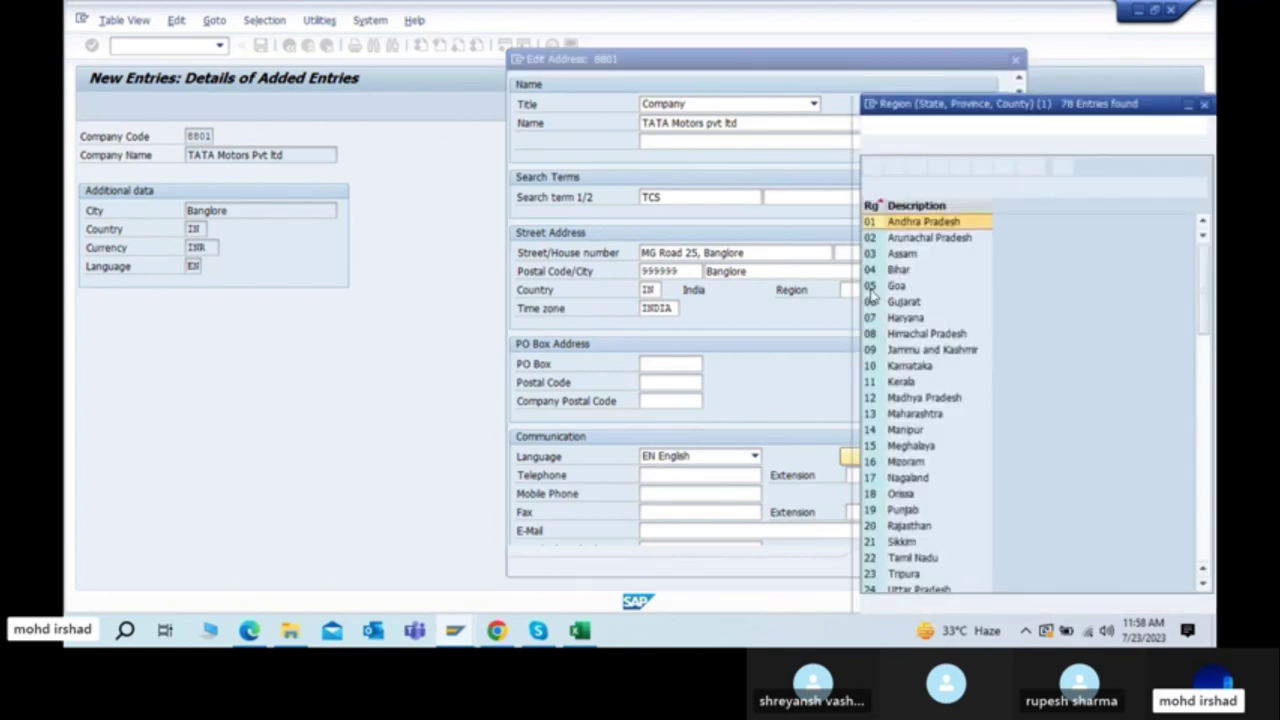
pyautogui.scroll(-1, 930, 350)
pyautogui.scroll(-10, 930, 348)
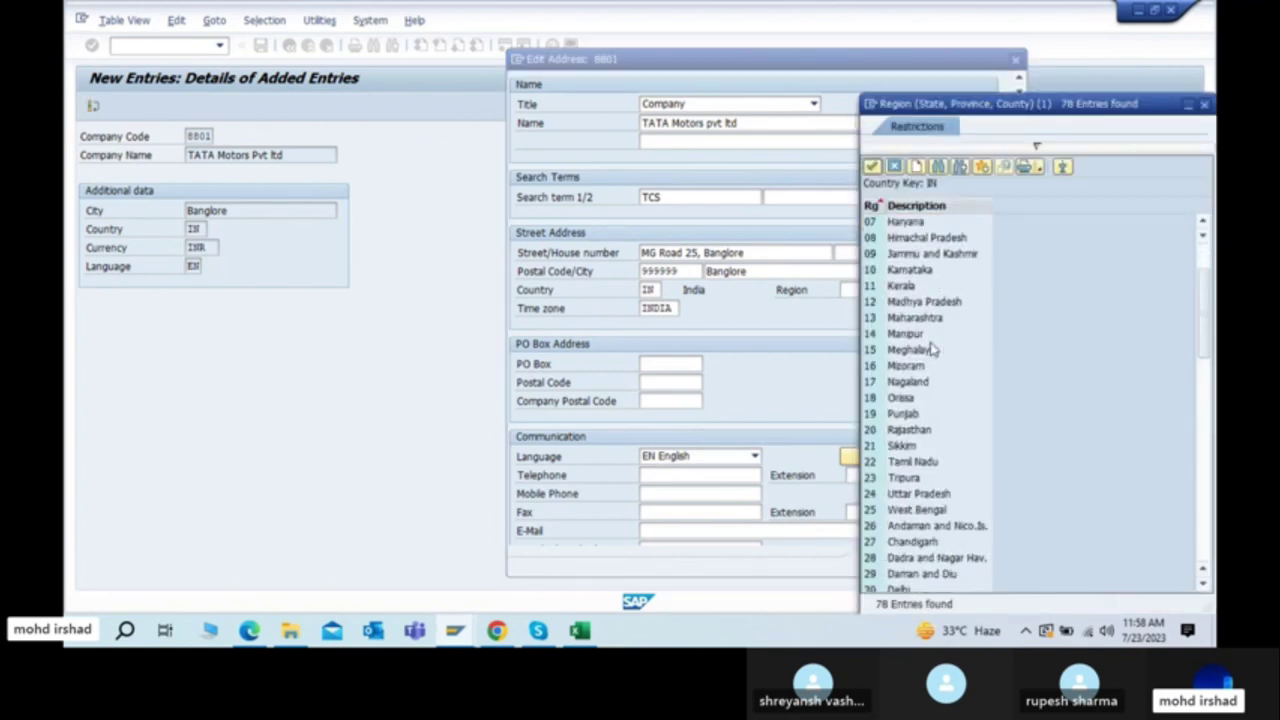
pyautogui.scroll(-8, 930, 348)
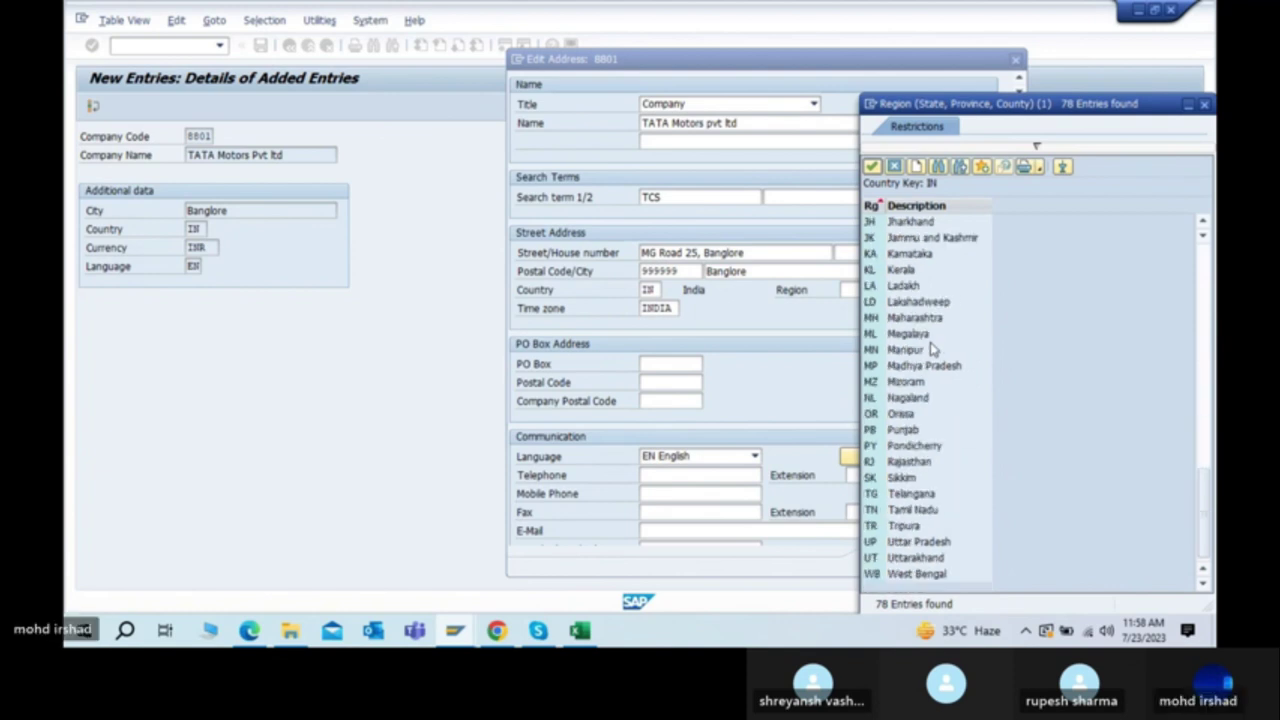
pyautogui.scroll(18, 930, 345)
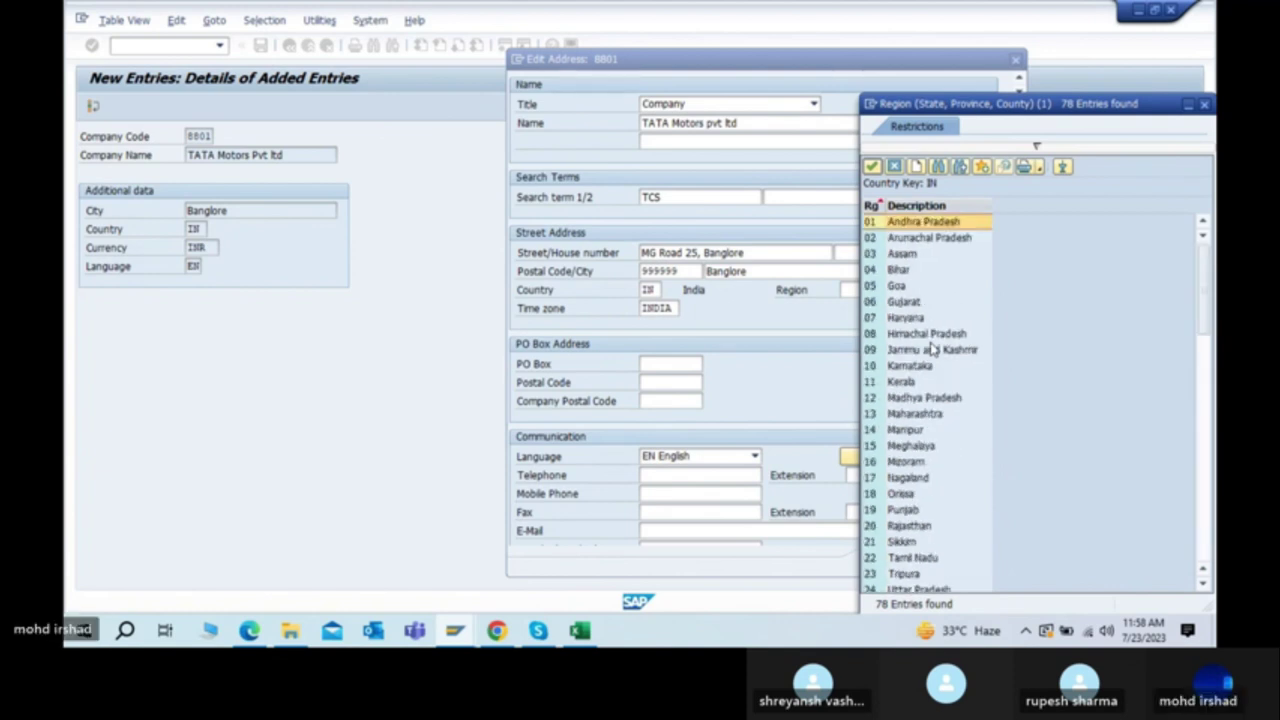
pyautogui.press('Down')
pyautogui.press('Down')
pyautogui.press('Down')
pyautogui.press('Down')
pyautogui.press('Down')
pyautogui.press('Down')
pyautogui.press('Down')
pyautogui.press('Down')
pyautogui.press('Down')
pyautogui.press('Return')
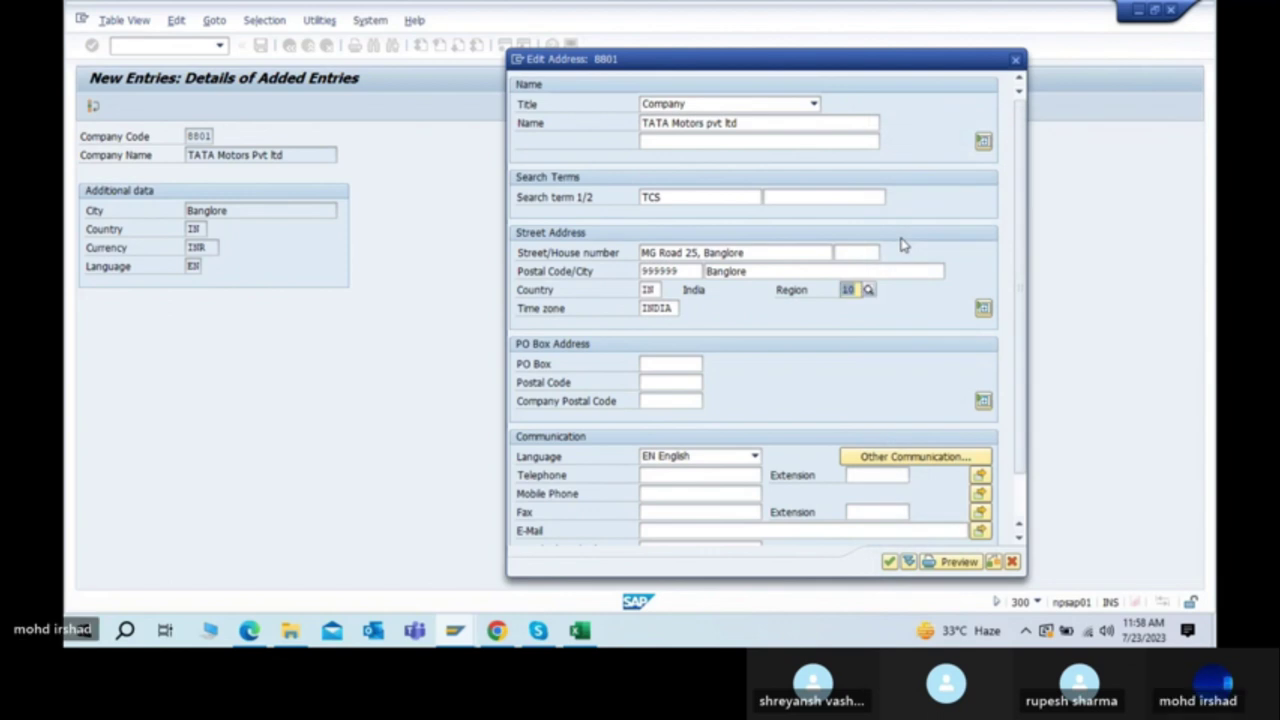
# Step: Enter the company's telephone number in the Communication section
pyautogui.click(643, 366)
pyautogui.click(667, 381)
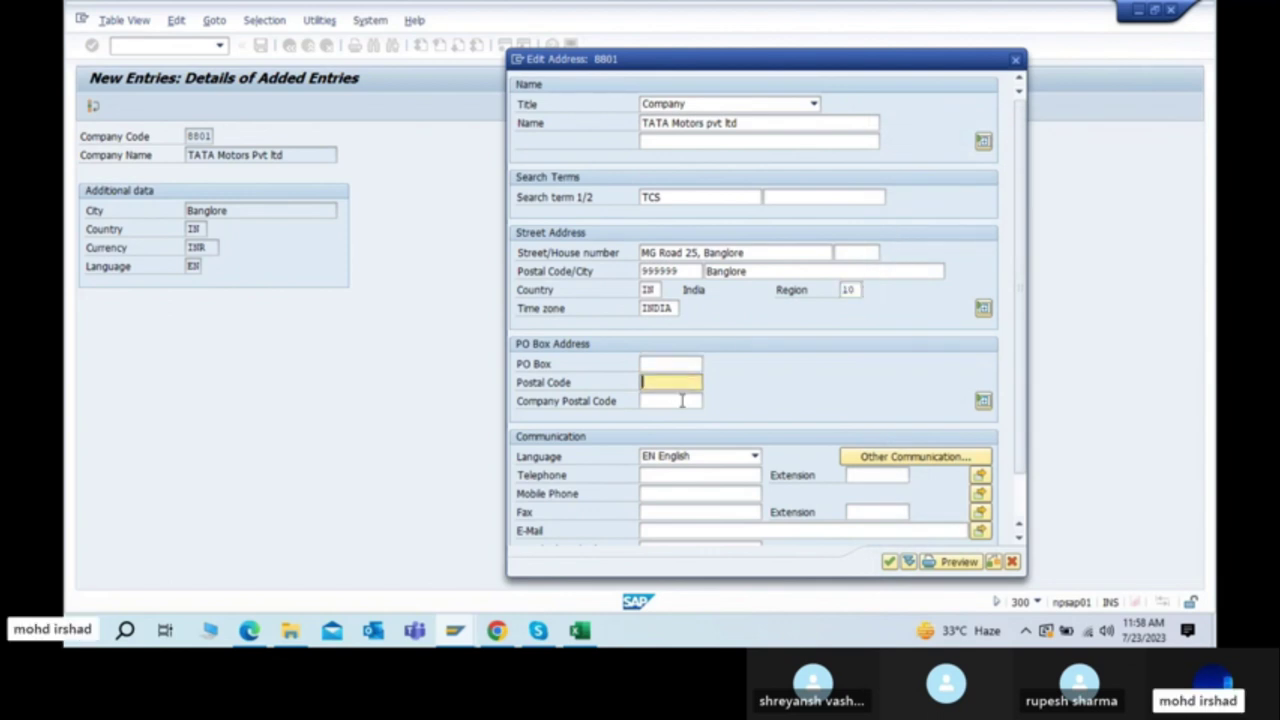
pyautogui.scroll(-1, 688, 404)
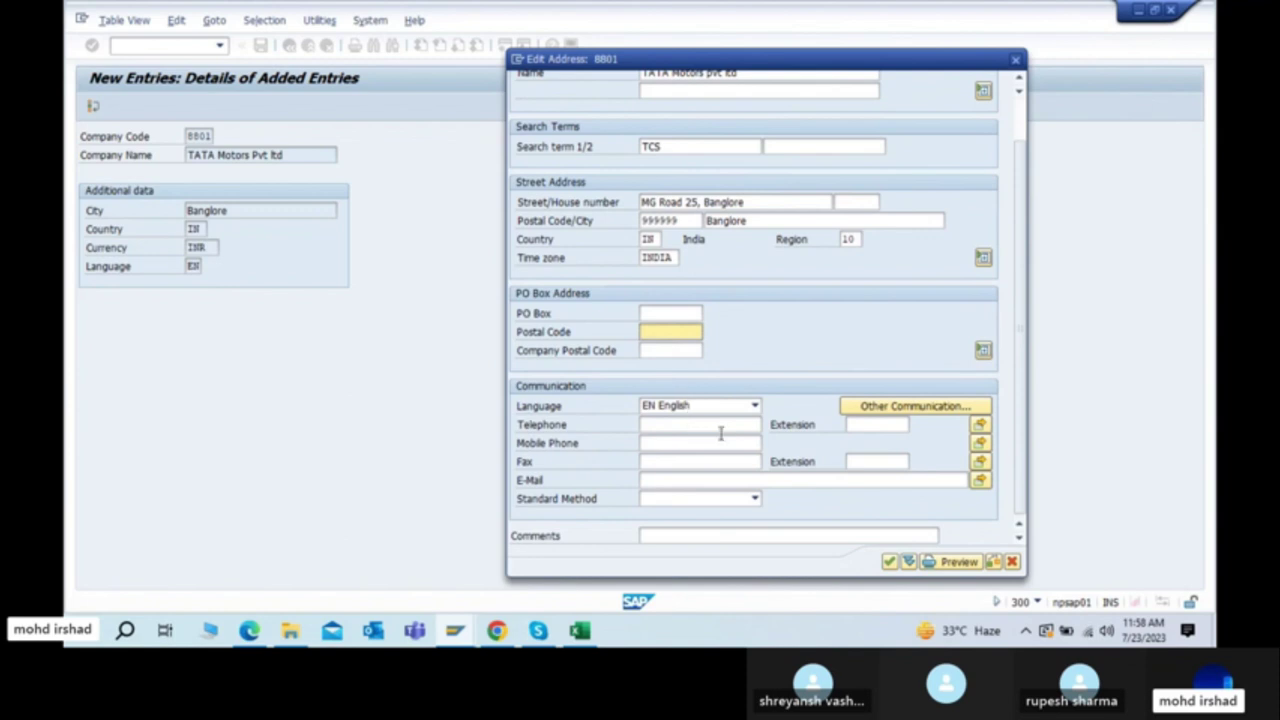
pyautogui.click(676, 429)
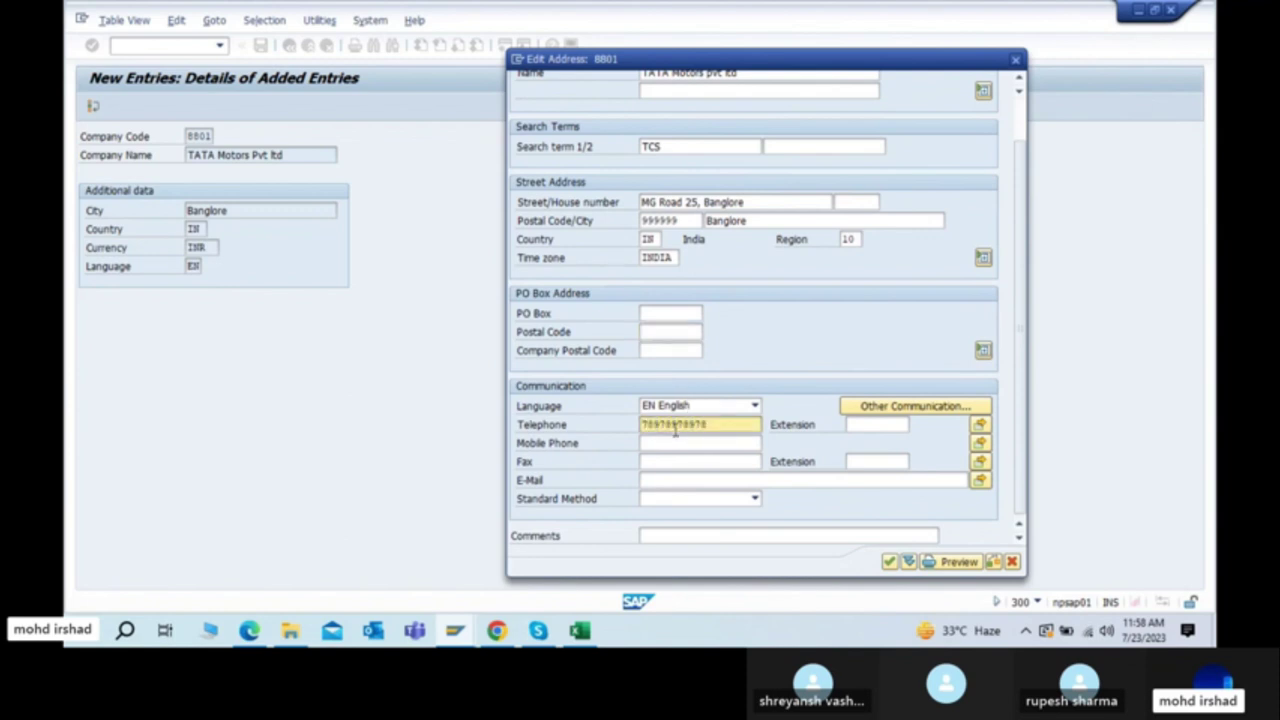
pyautogui.press('Tab')
# Step: Add the company's mobile phone number and accept the address details
pyautogui.write('98744')
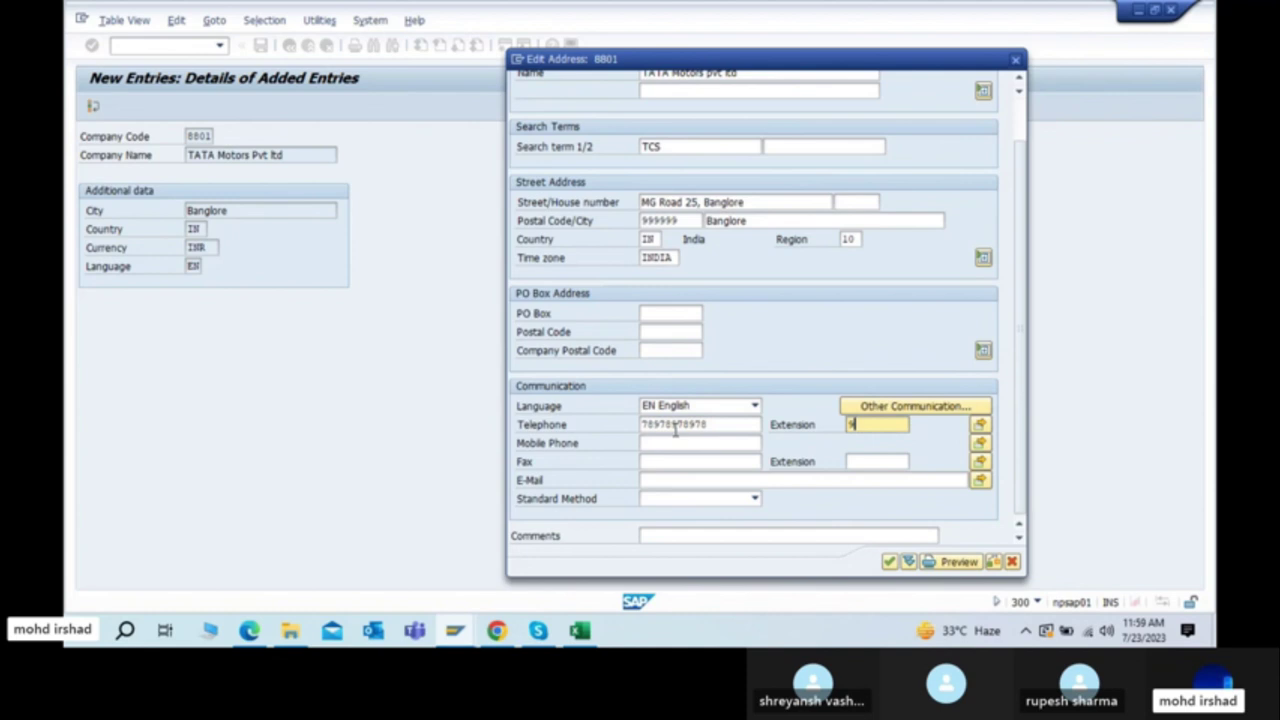
pyautogui.press('BackSpace')
pyautogui.press('BackSpace')
pyautogui.press('BackSpace')
pyautogui.press('BackSpace')
pyautogui.press('BackSpace')
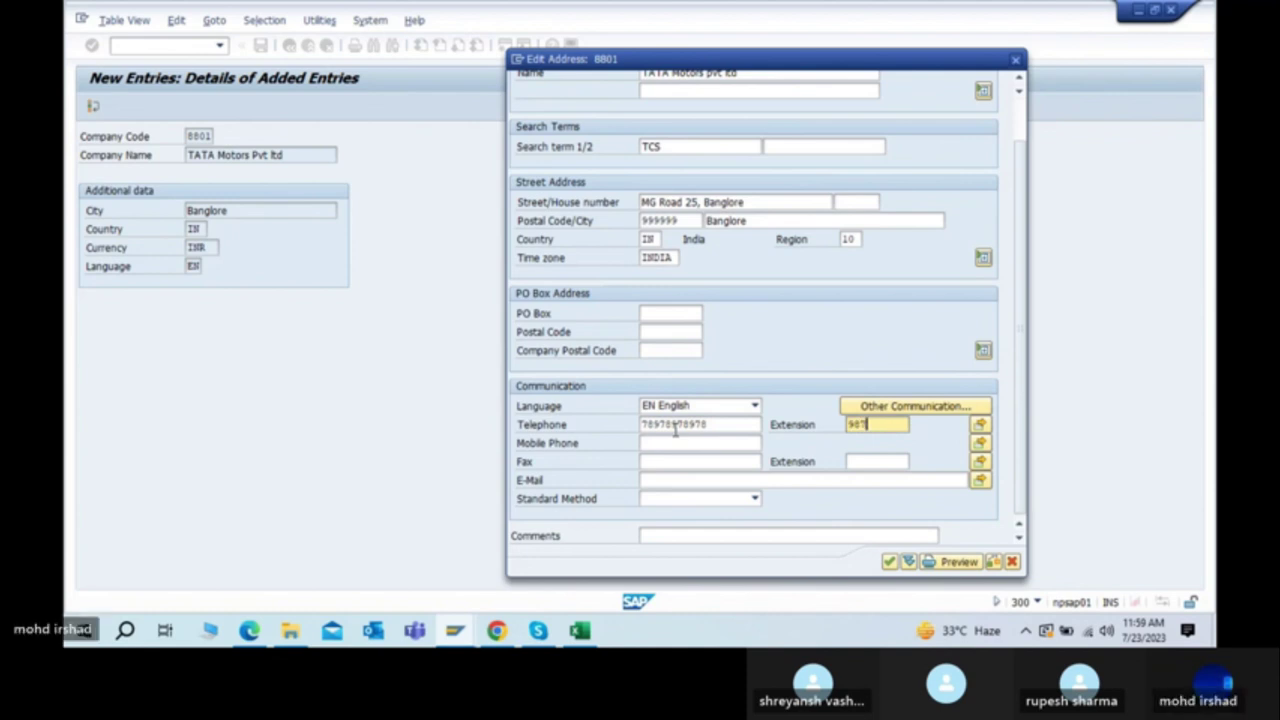
pyautogui.press('Tab')
pyautogui.press('Tab')
pyautogui.write('98778776')
pyautogui.press('Tab')
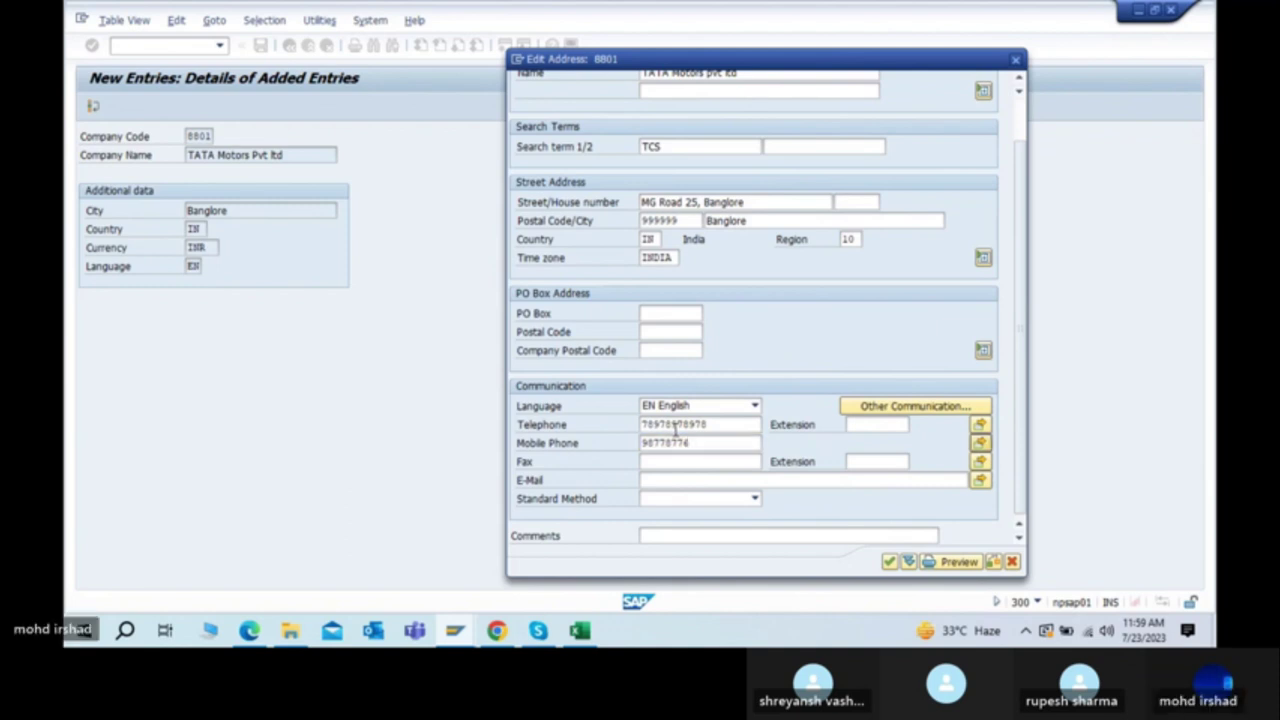
pyautogui.press('Tab')
pyautogui.press('Tab')
pyautogui.press('Tab')
pyautogui.press('Tab')
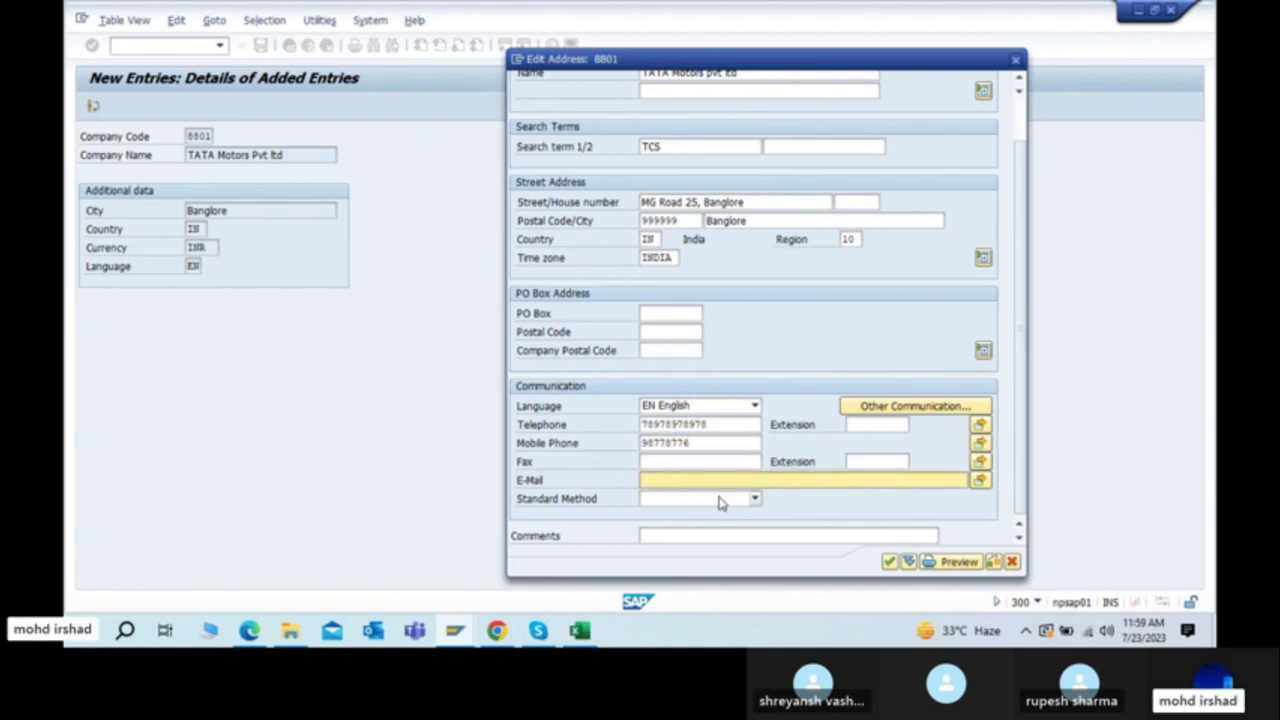
pyautogui.click(888, 563)
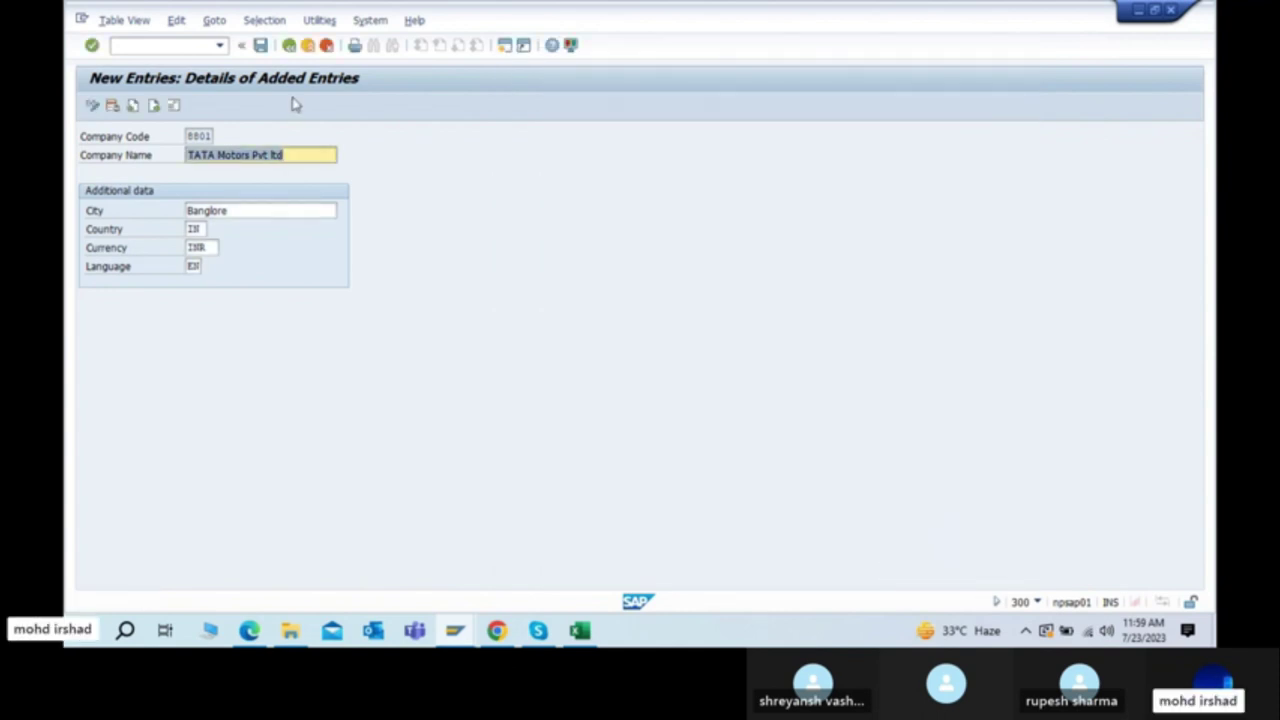
# Step: Save company 8801 and inspect the proposed customizing request DASK901068's short description
pyautogui.click(260, 45)
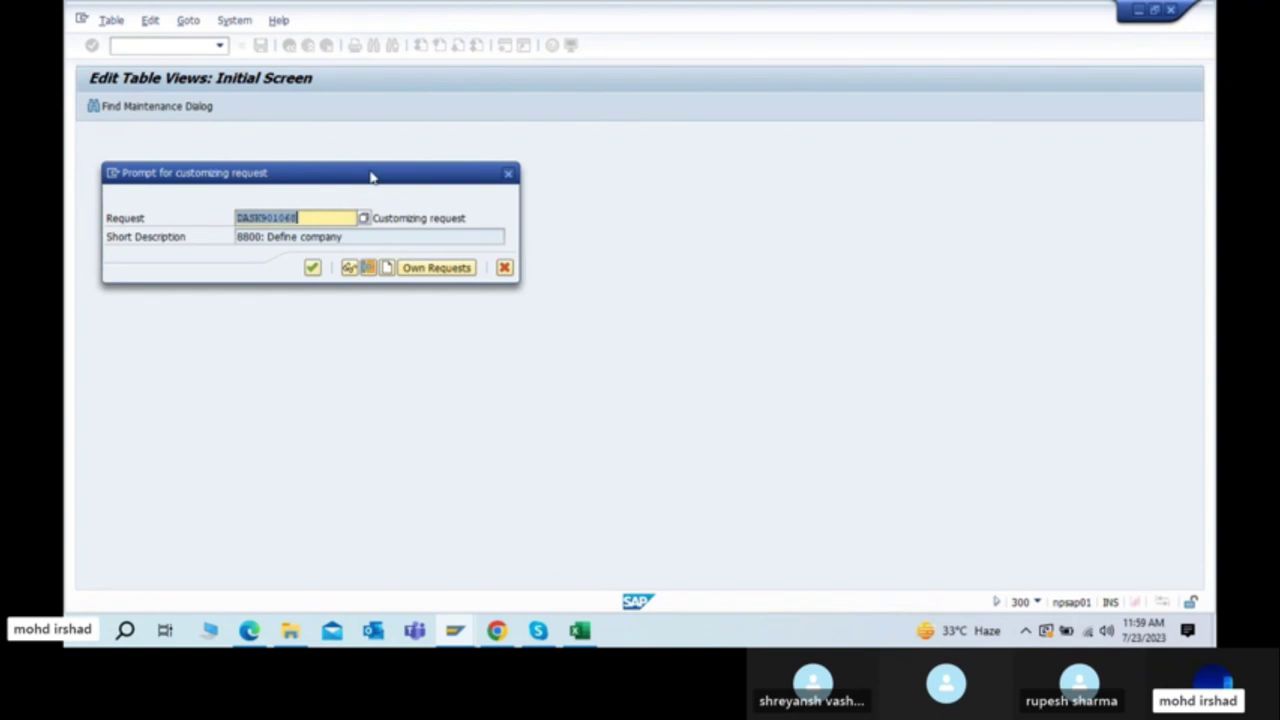
pyautogui.moveTo(369, 177); pyautogui.dragTo(903, 123)
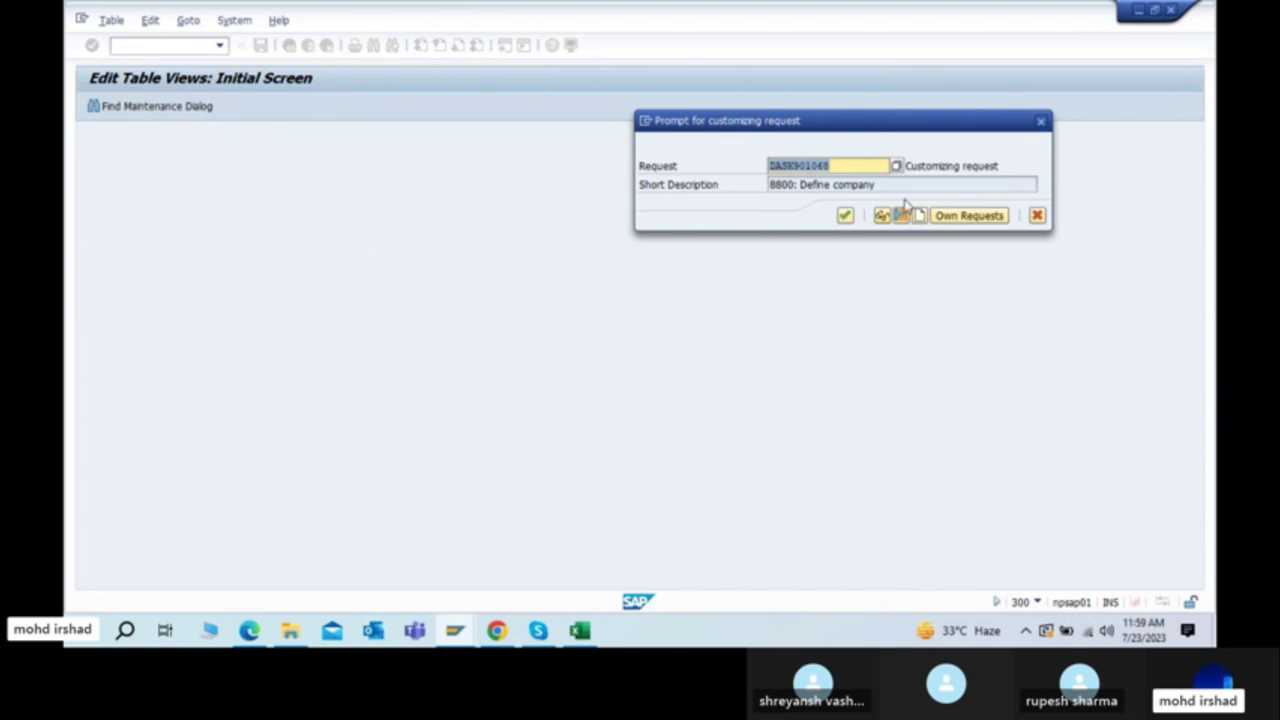
pyautogui.click(865, 187)
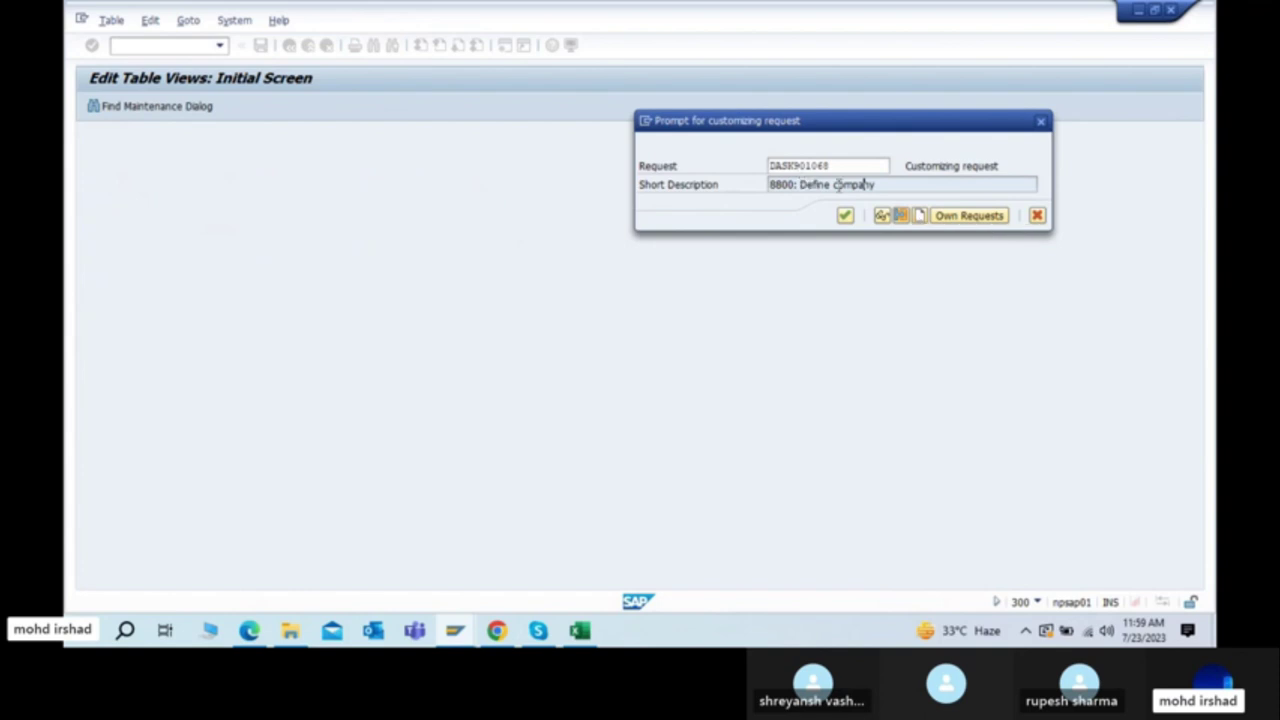
pyautogui.hotkey('alt', 'Tab')
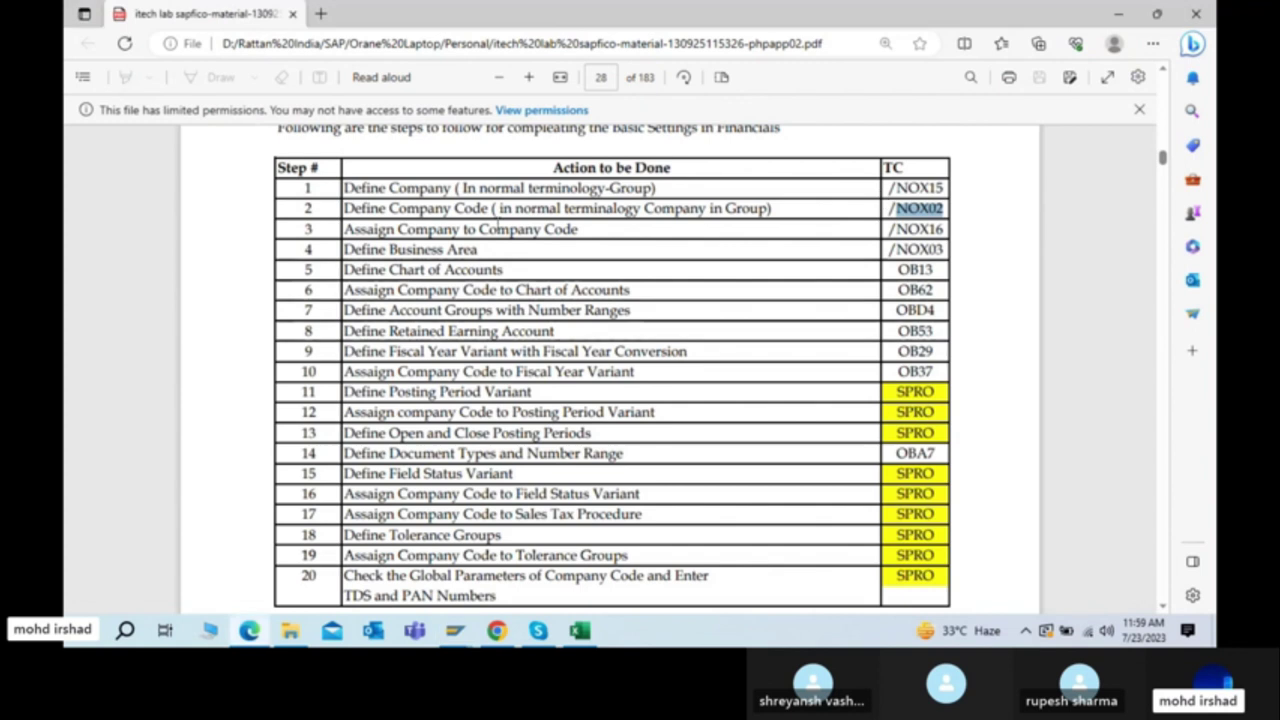
pyautogui.moveTo(514, 207); pyautogui.dragTo(790, 212)
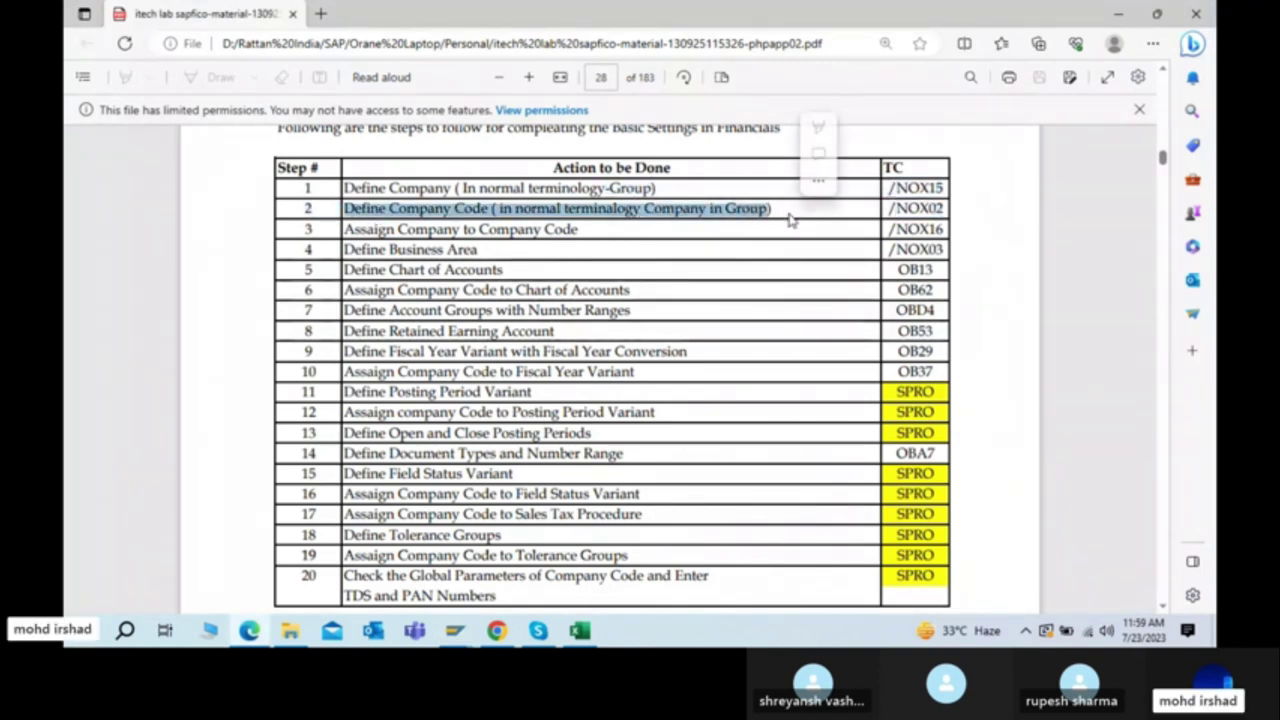
pyautogui.hotkey('alt', 'Tab')
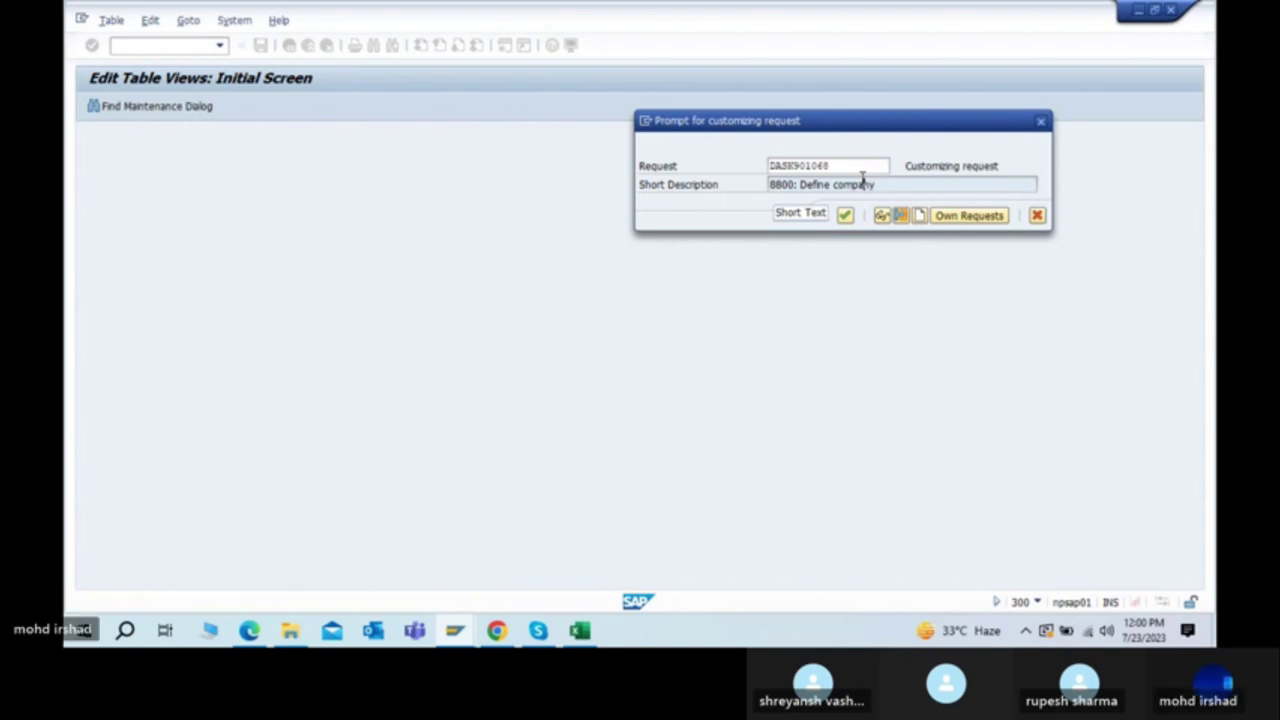
# Step: Display request DASK901068's contents, close it, then switch to the SAP FICO Excel workbook
pyautogui.doubleClick(843, 183)
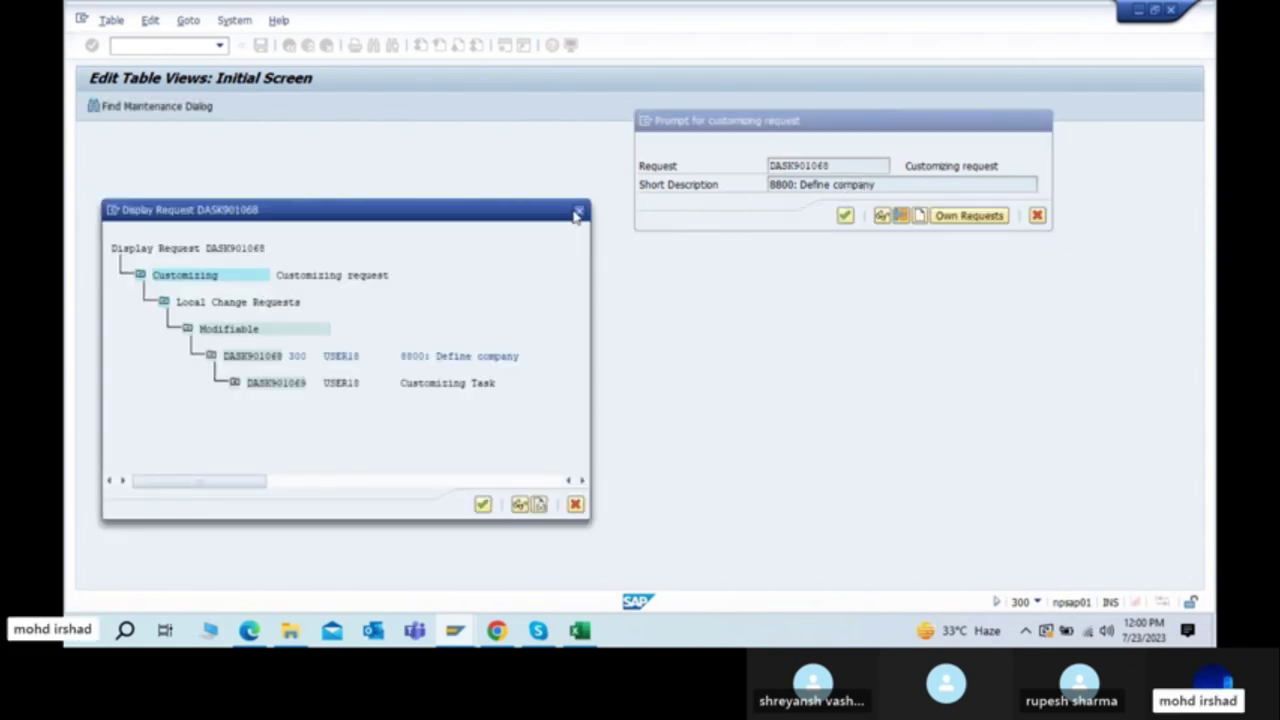
pyautogui.click(576, 212)
pyautogui.click(830, 184)
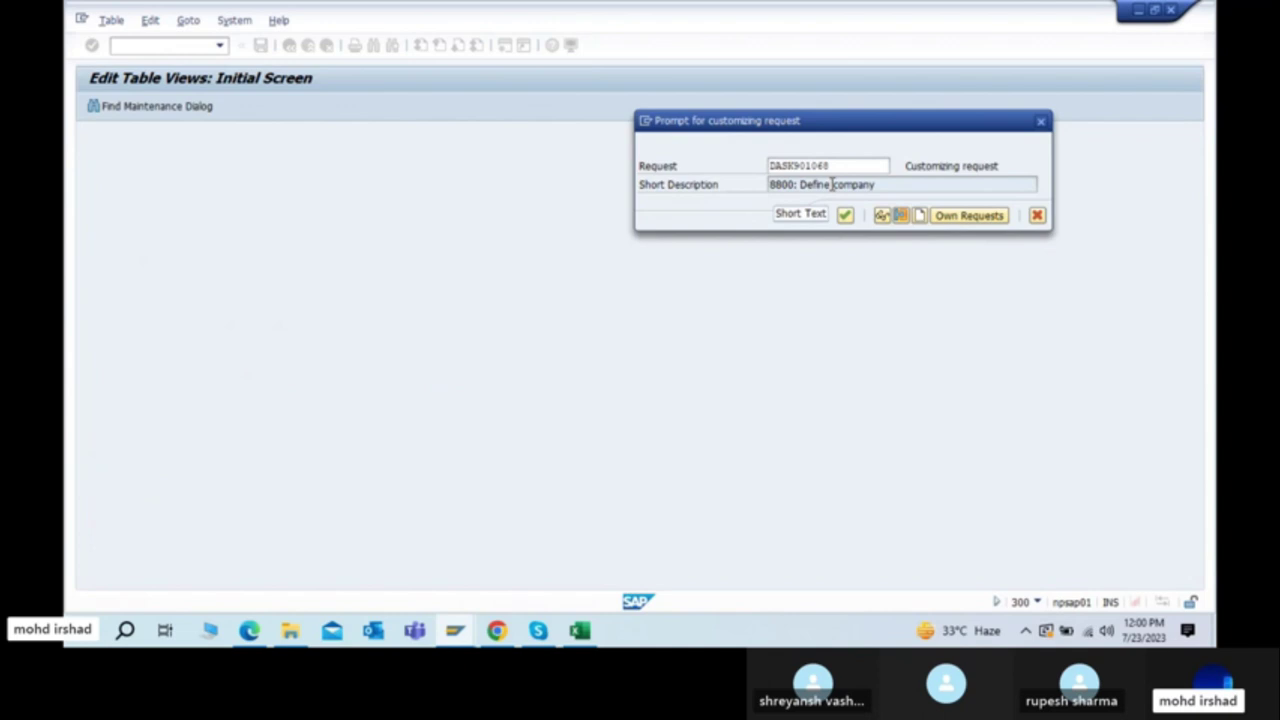
pyautogui.hotkey('alt', 'Tab')
pyautogui.hotkey('alt', 'Tab')
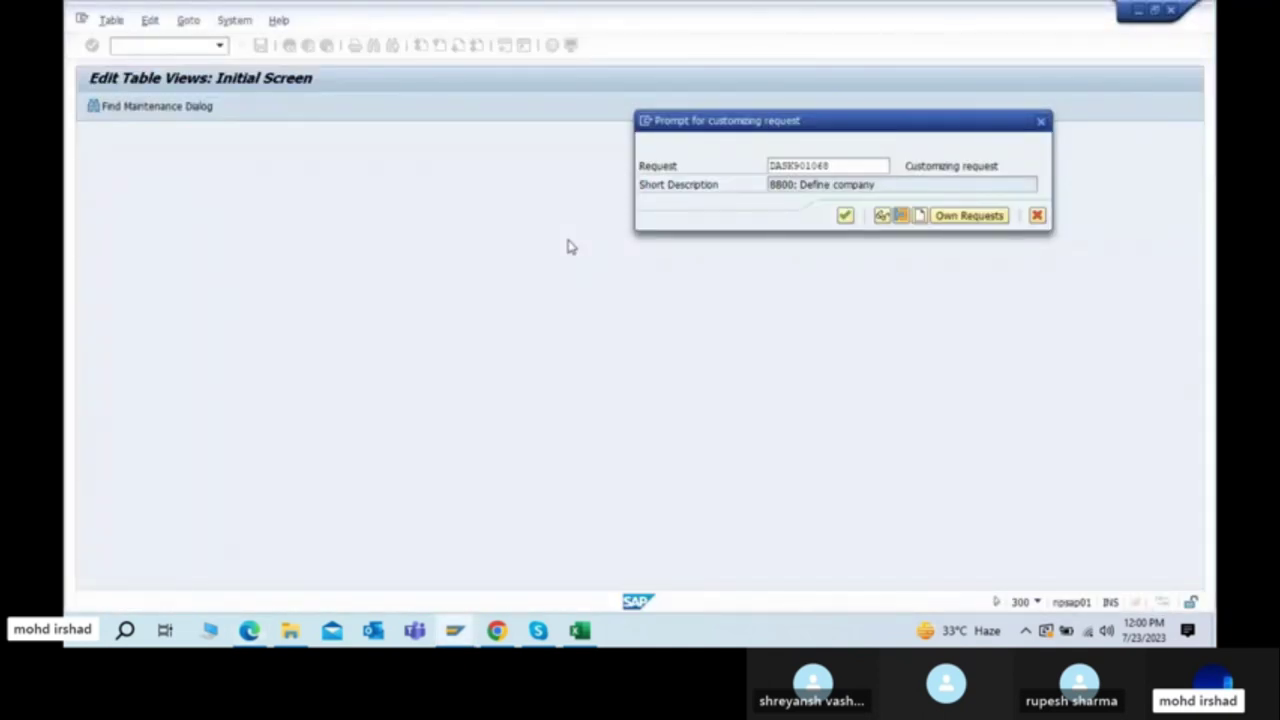
pyautogui.hotkey('alt', 'Tab')
pyautogui.hotkey('alt', 'Tab')
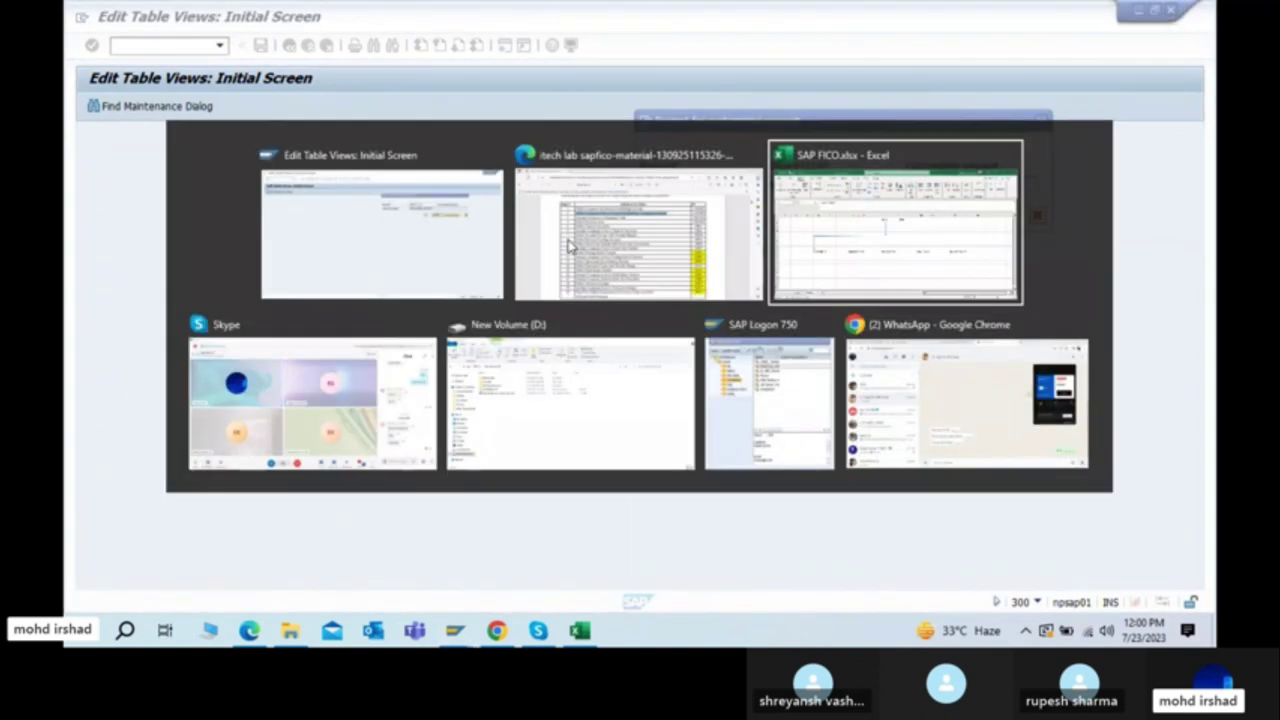
# Step: Review Sheet1's DEV/QTY/PRD landscape notes and transport request example TR12234444 around E62–I63
pyautogui.click(180, 584)
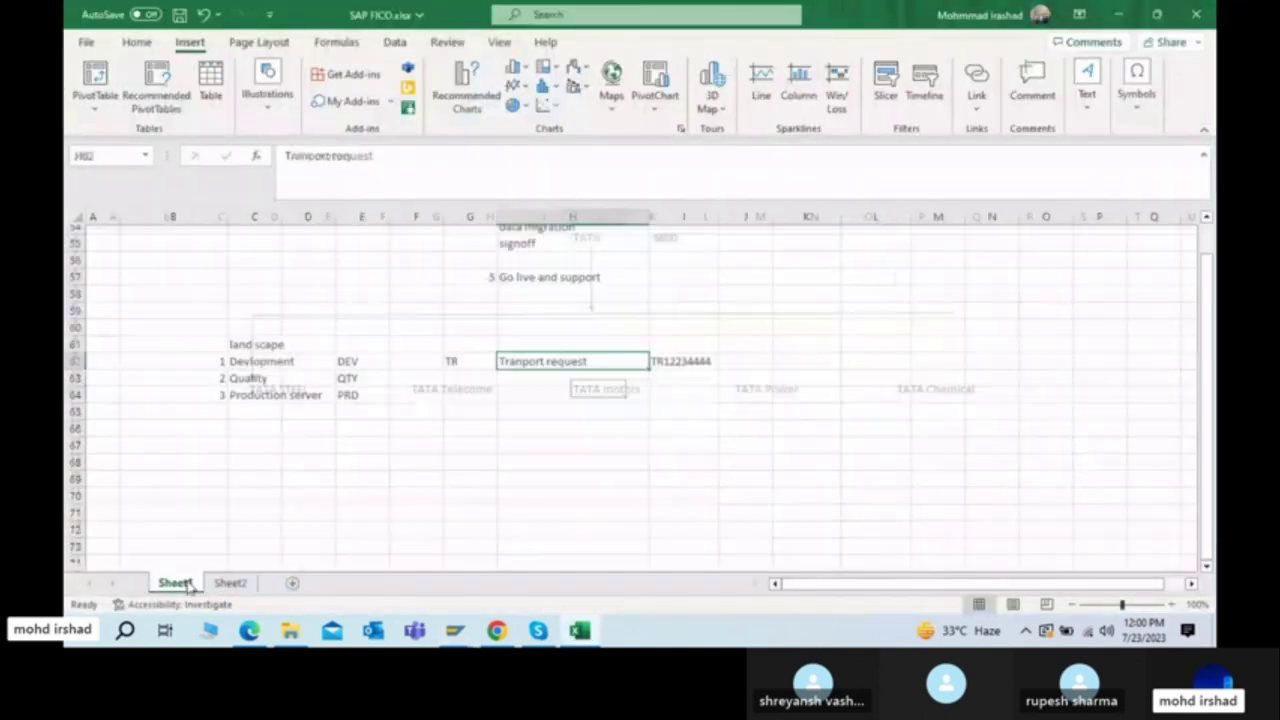
pyautogui.click(374, 361)
pyautogui.press('Down')
pyautogui.press('Up')
pyautogui.press('Right')
pyautogui.press('Right')
pyautogui.press('Right')
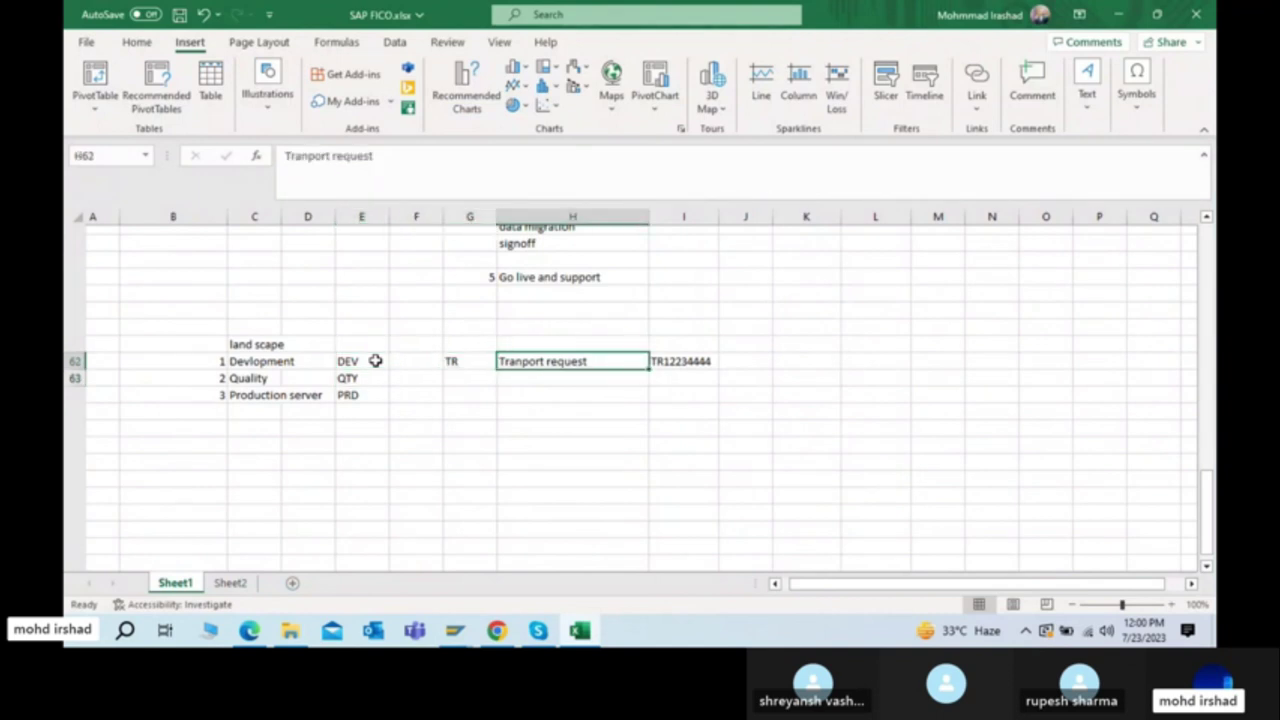
pyautogui.press('Down')
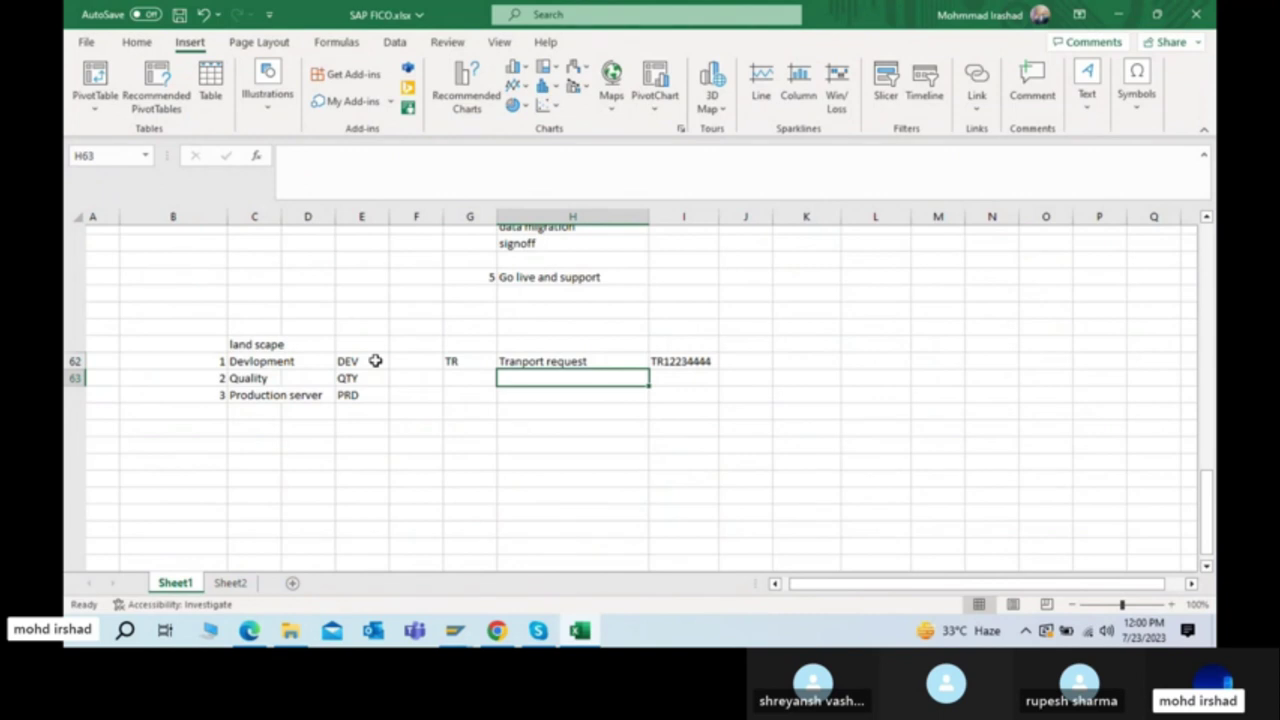
pyautogui.press('Left')
pyautogui.press('Left')
pyautogui.press('Left')
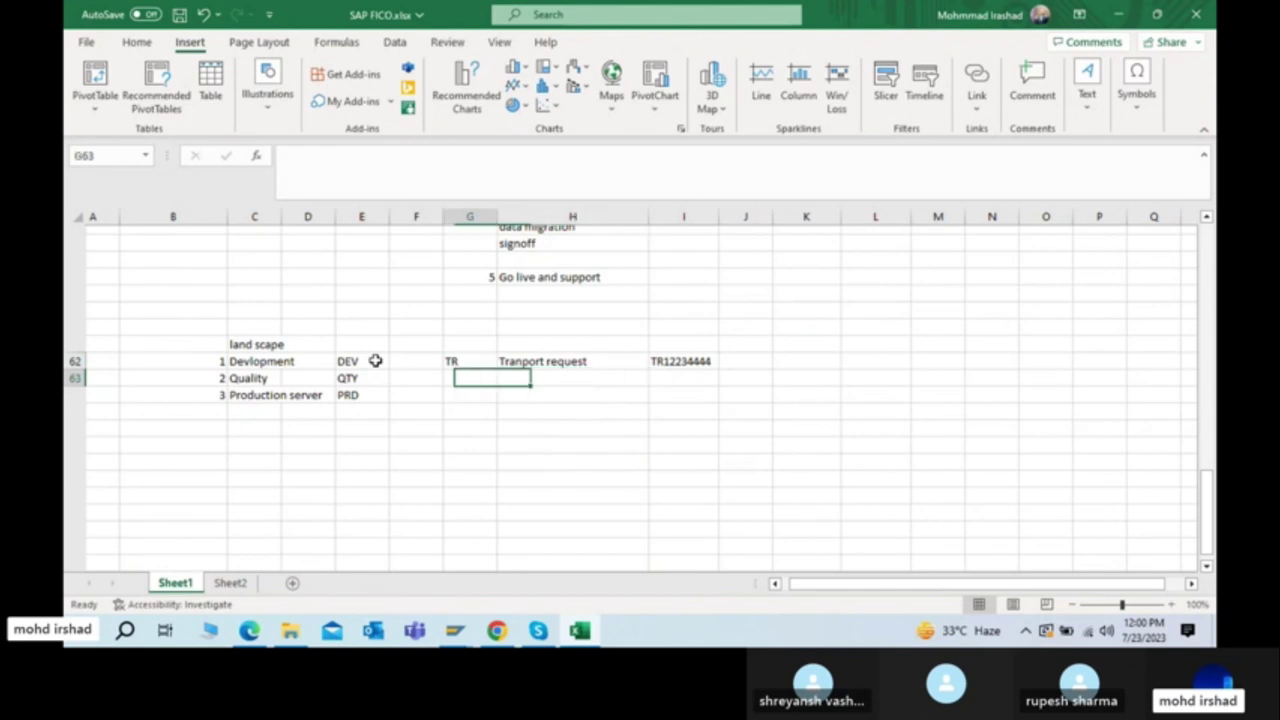
pyautogui.press('Right')
pyautogui.press('Right')
pyautogui.press('Right')
pyautogui.press('Right')
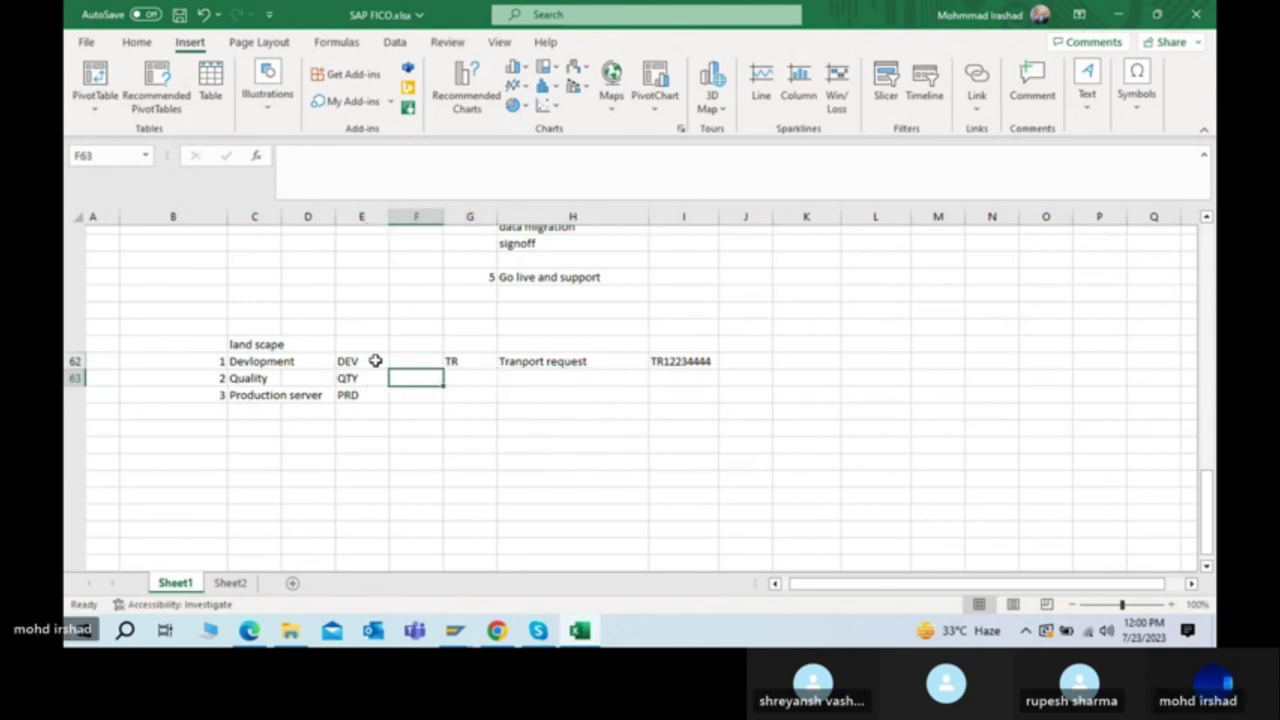
pyautogui.press('Up')
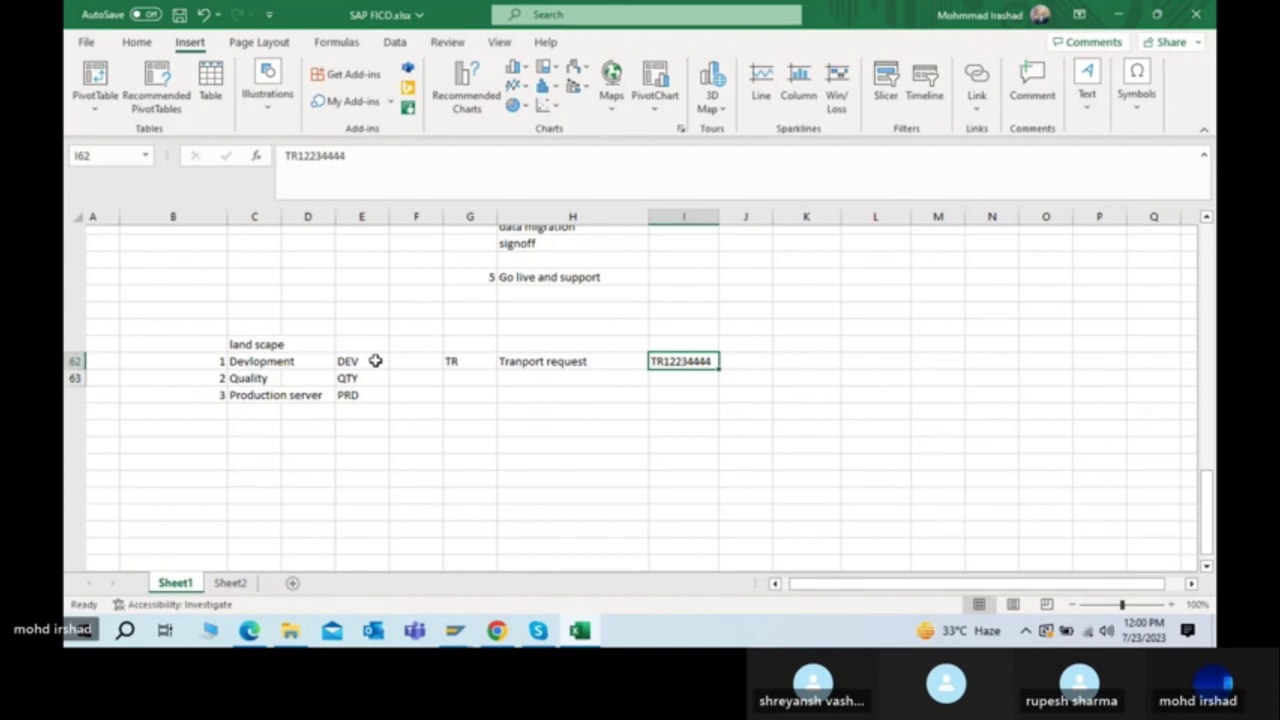
pyautogui.press('Right')
pyautogui.press('Right')
pyautogui.press('Right')
pyautogui.press('Right')
# Step: Number the rows 1 through 8 down column M beside the landscape notes
pyautogui.press('Up')
pyautogui.press('Up')
pyautogui.press('Up')
pyautogui.press('Up')
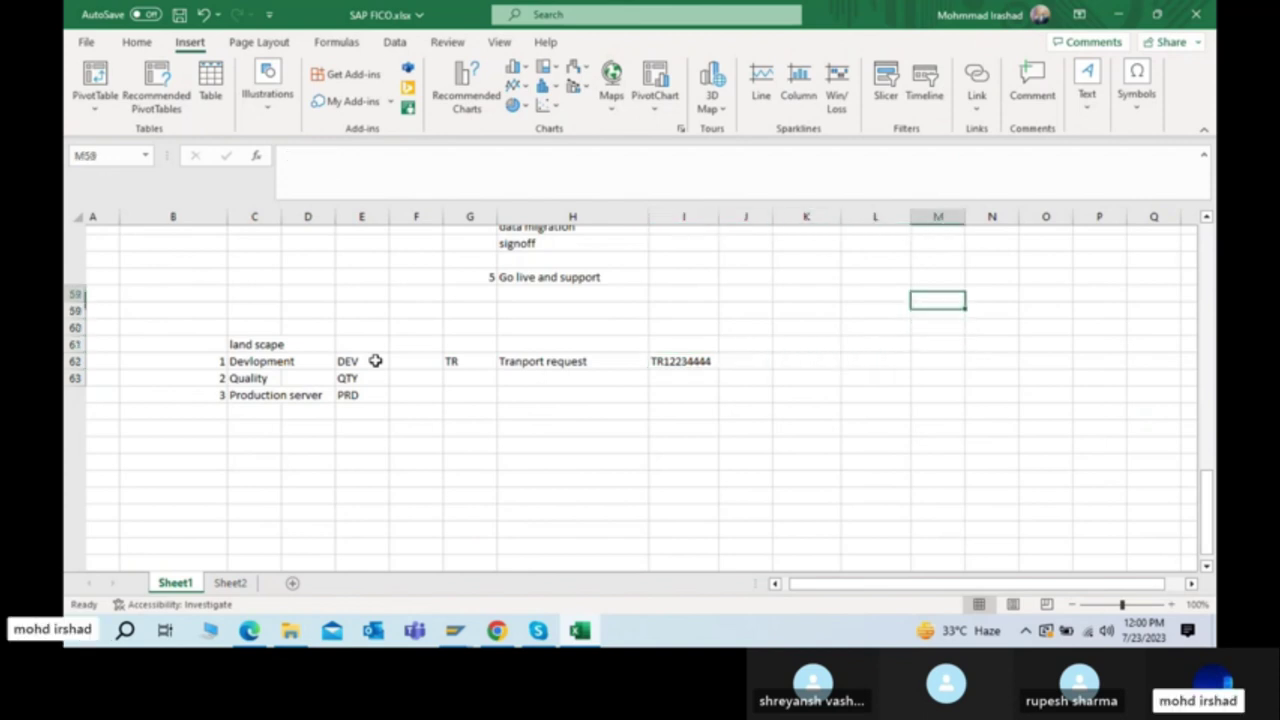
pyautogui.write('1')
pyautogui.press('Return')
pyautogui.write('2')
pyautogui.press('Return')
pyautogui.write('3')
pyautogui.press('Return')
pyautogui.write('4')
pyautogui.press('Return')
pyautogui.write('5')
pyautogui.press('Return')
pyautogui.write('6')
pyautogui.press('Return')
pyautogui.write('7')
pyautogui.press('Return')
pyautogui.write('8')
pyautogui.press('Return')
pyautogui.press('Up')
pyautogui.press('Up')
pyautogui.press('Up')
pyautogui.press('Up')
pyautogui.press('Up')
pyautogui.press('Up')
pyautogui.press('Up')
pyautogui.press('Up')
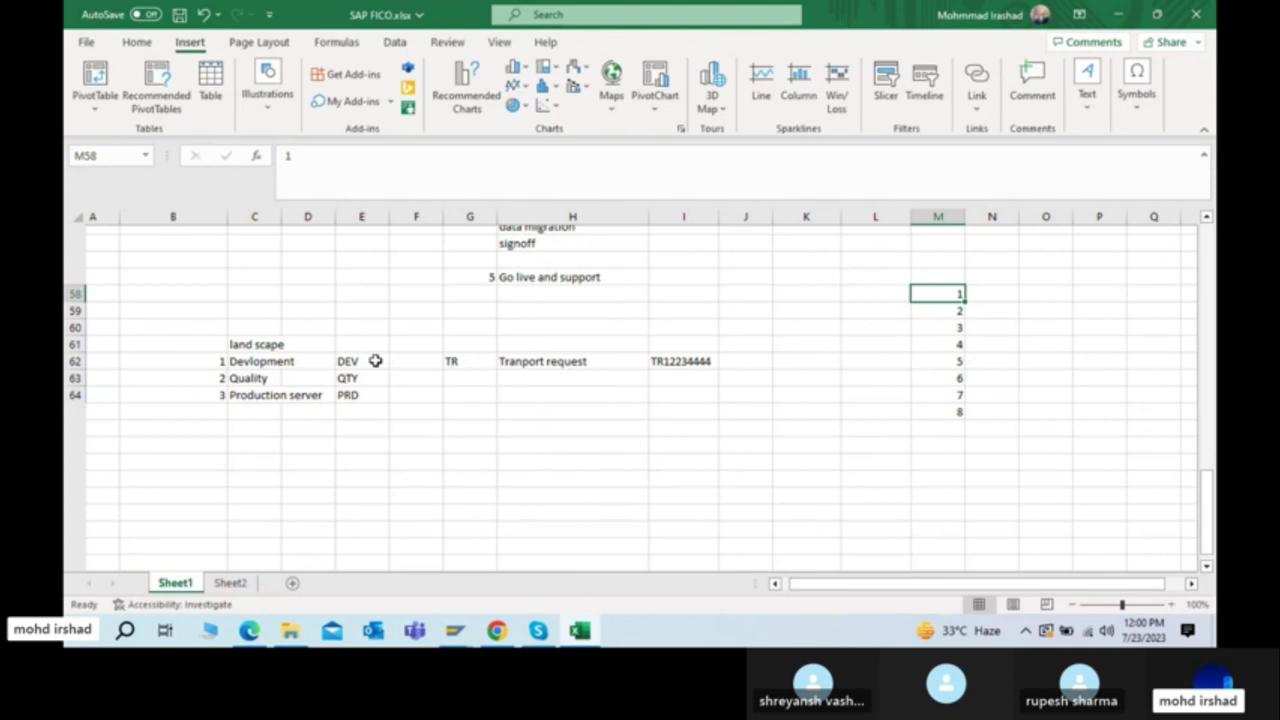
# Step: Enter sequence numbers 1, 2 and 3 in column L starting at L58
pyautogui.press('Left')
pyautogui.press('Left')
pyautogui.press('Right')
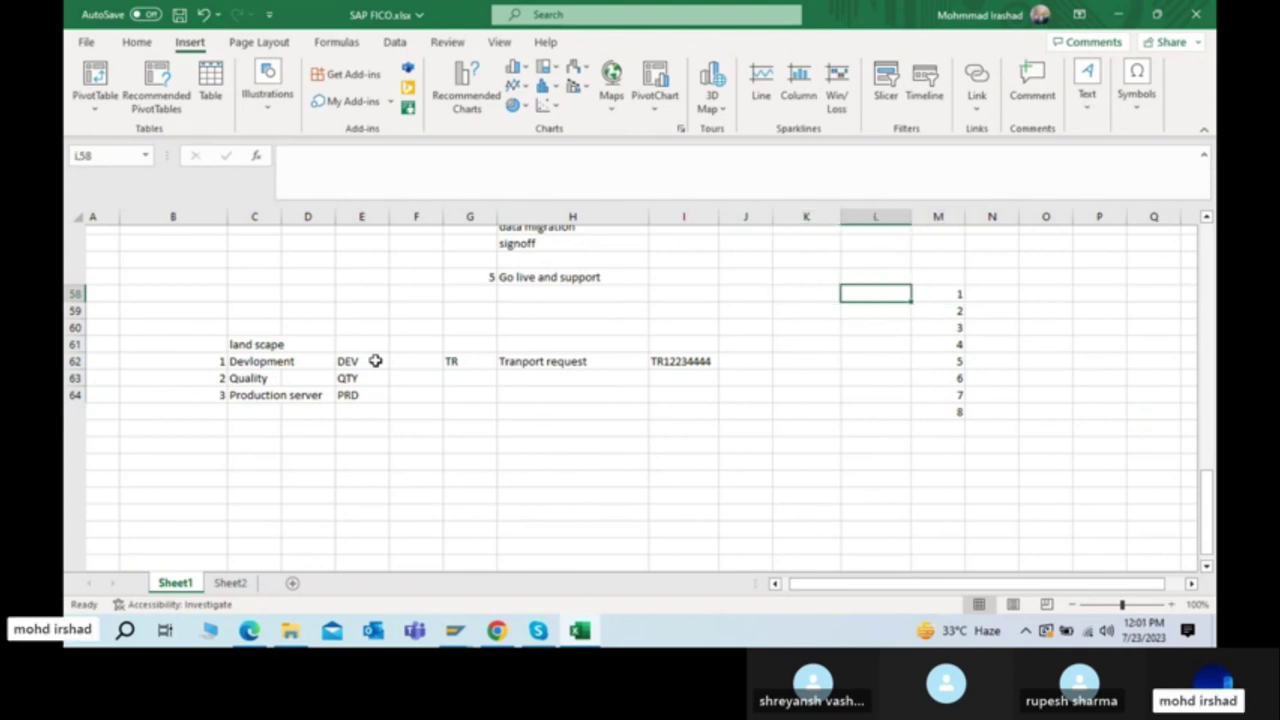
pyautogui.write('1')
pyautogui.press('Return')
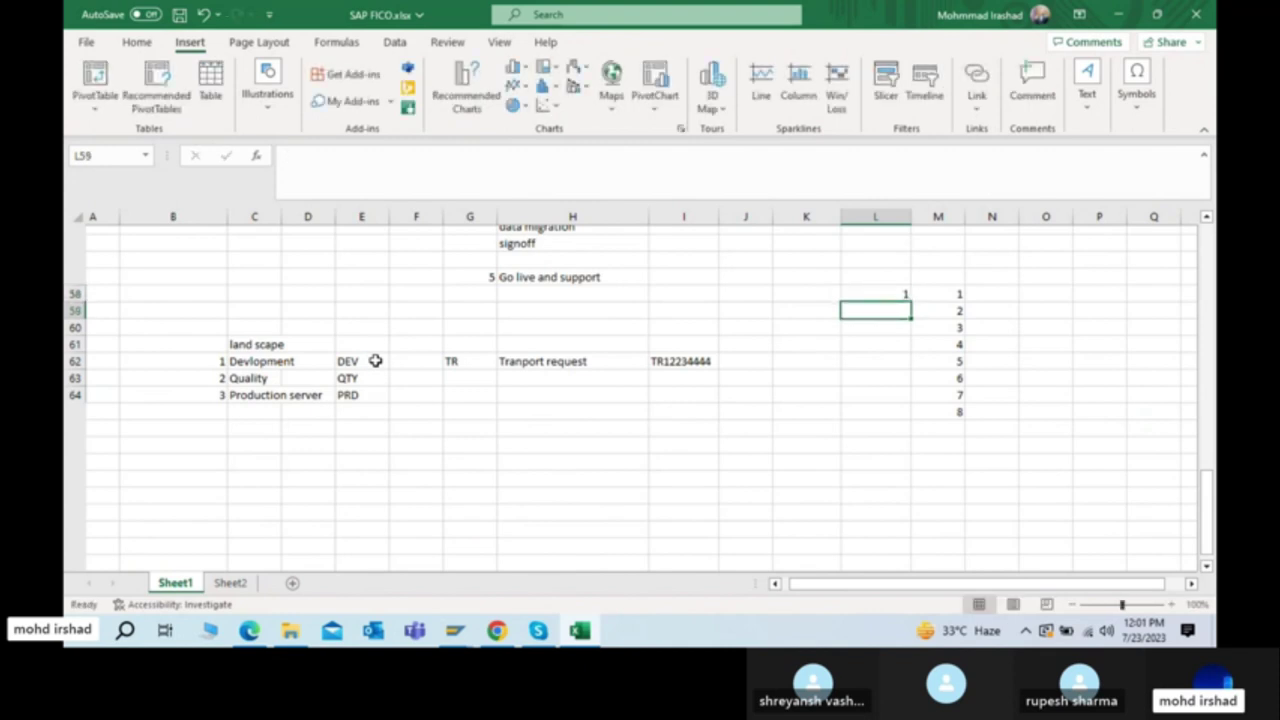
pyautogui.press('Down')
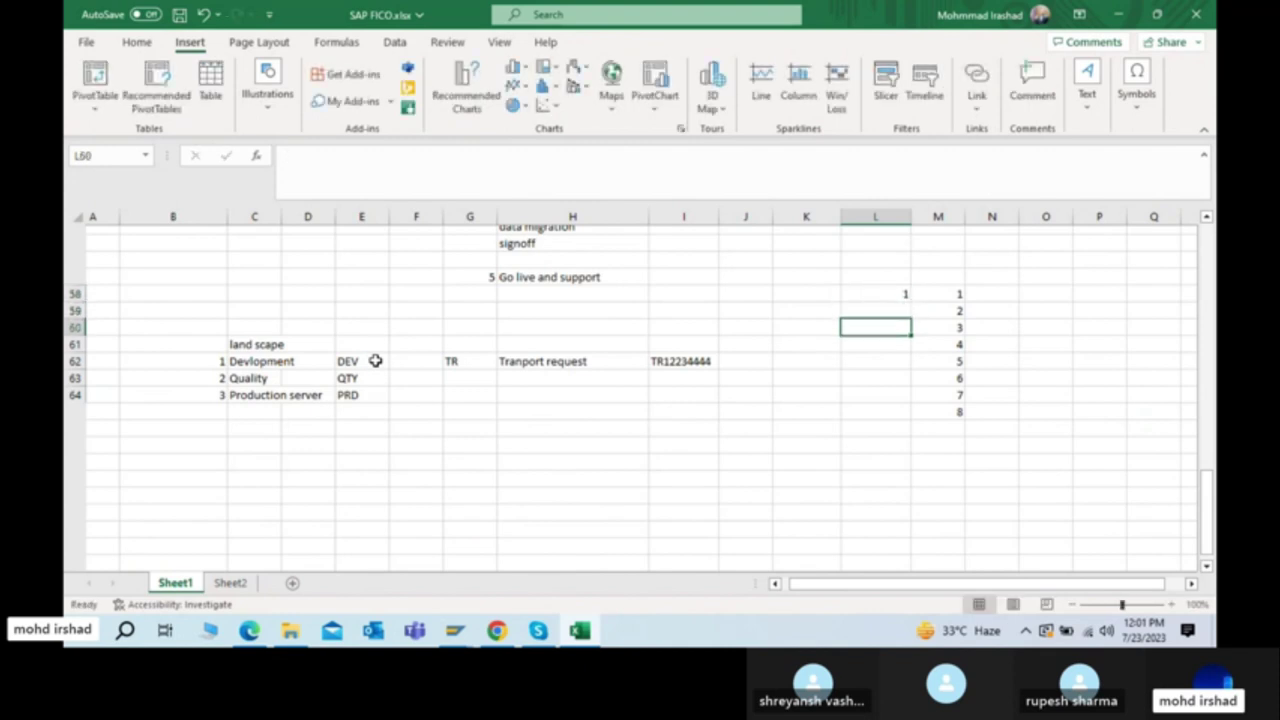
pyautogui.write('2')
pyautogui.press('Return')
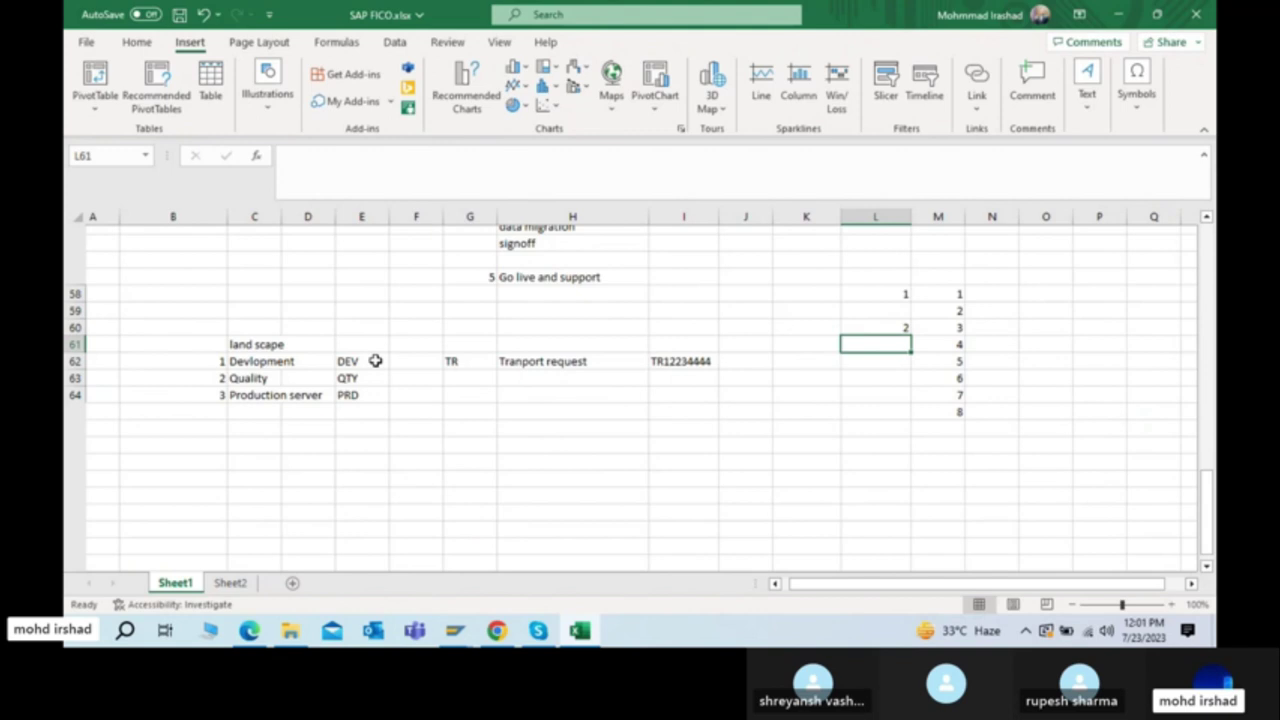
pyautogui.write('3')
pyautogui.press('Return')
pyautogui.press('Up')
pyautogui.press('Up')
pyautogui.press('Up')
pyautogui.press('Right')
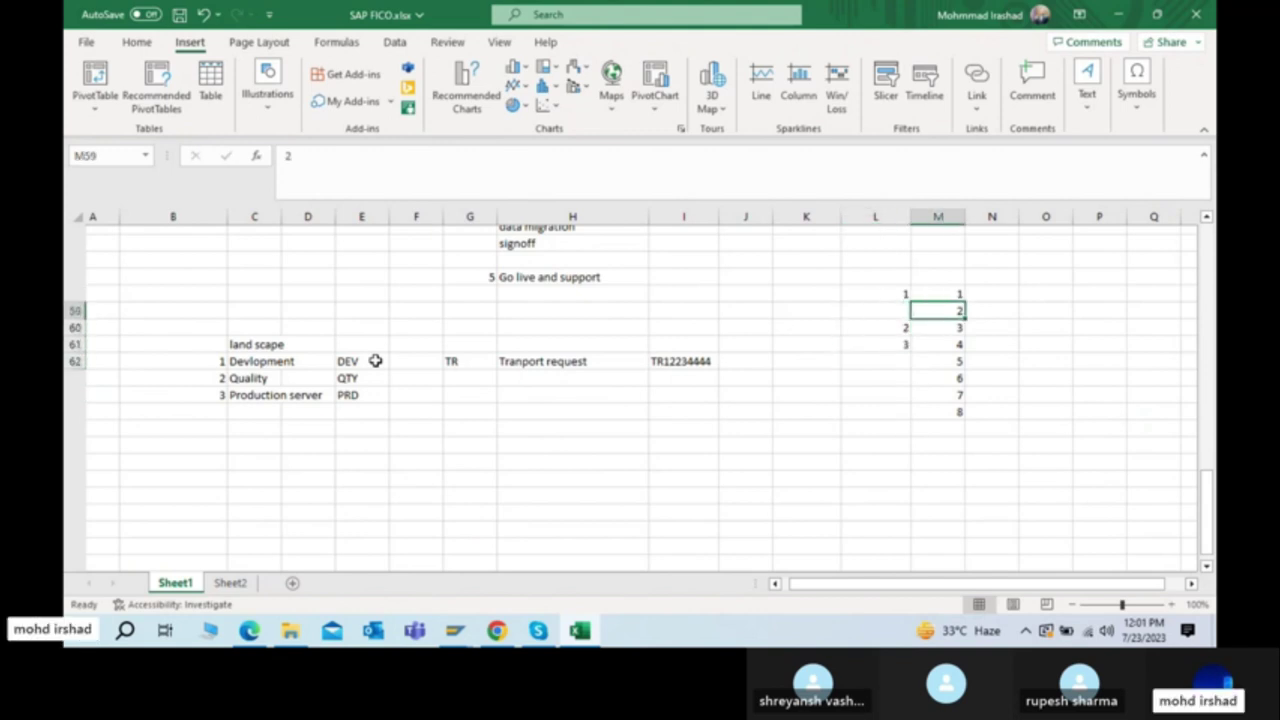
pyautogui.press('Left')
pyautogui.press('Down')
pyautogui.press('Down')
pyautogui.press('Up')
pyautogui.press('Up')
pyautogui.press('Up')
# Step: Clear the numbers from L59:M61 and the rows below, then return to SAP
pyautogui.hotkey('shift', 'Right')
pyautogui.hotkey('shift', 'Down')
pyautogui.hotkey('shift', 'Down')
pyautogui.press('Down')
pyautogui.hotkey('shift', 'Down')
pyautogui.hotkey('shift', 'Down')
pyautogui.hotkey('shift', 'Right')
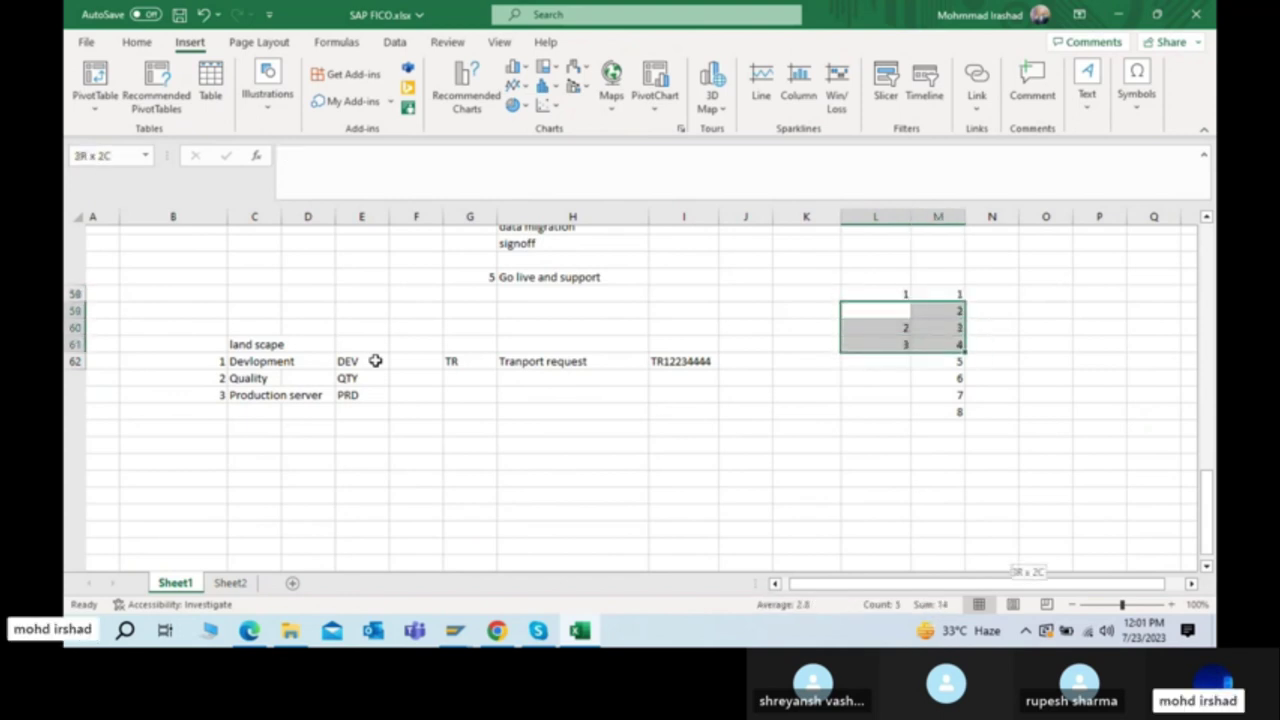
pyautogui.hotkey('ctrl', 'shift', 'Down')
pyautogui.press('Delete')
pyautogui.hotkey('ctrl', 'shift', 'Up')
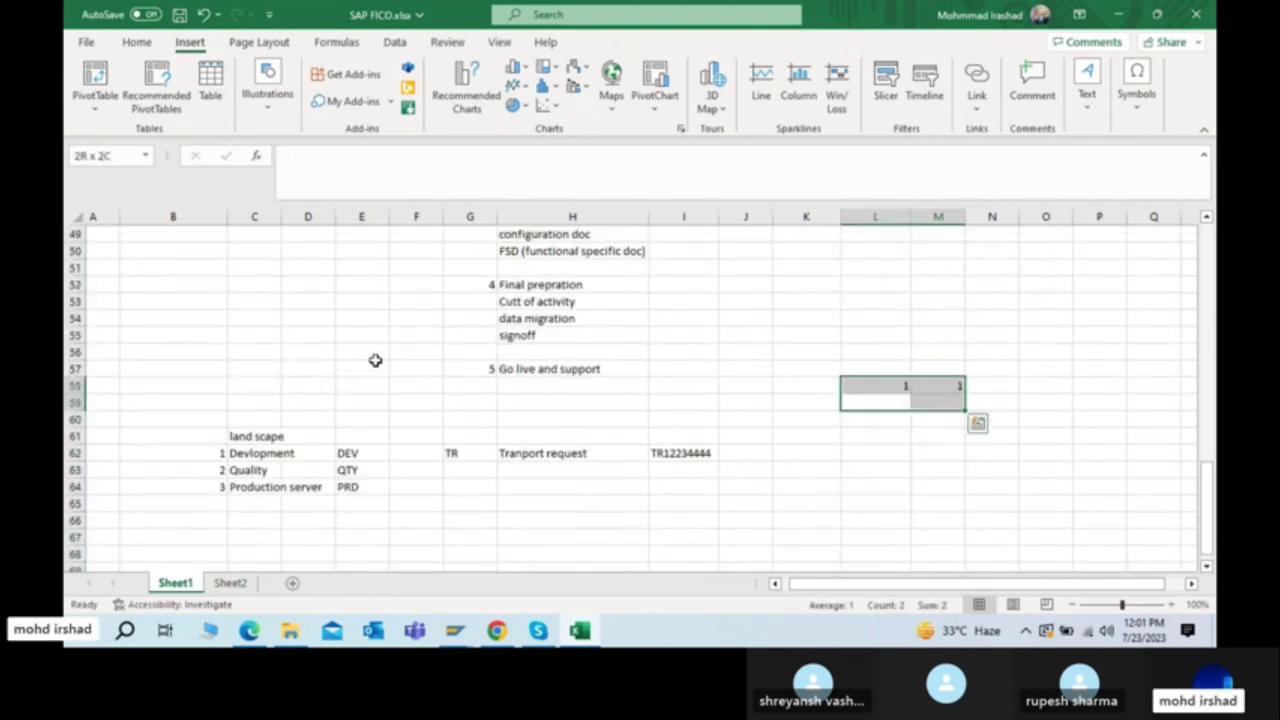
pyautogui.click(437, 531)
pyautogui.hotkey('alt', 'Tab')
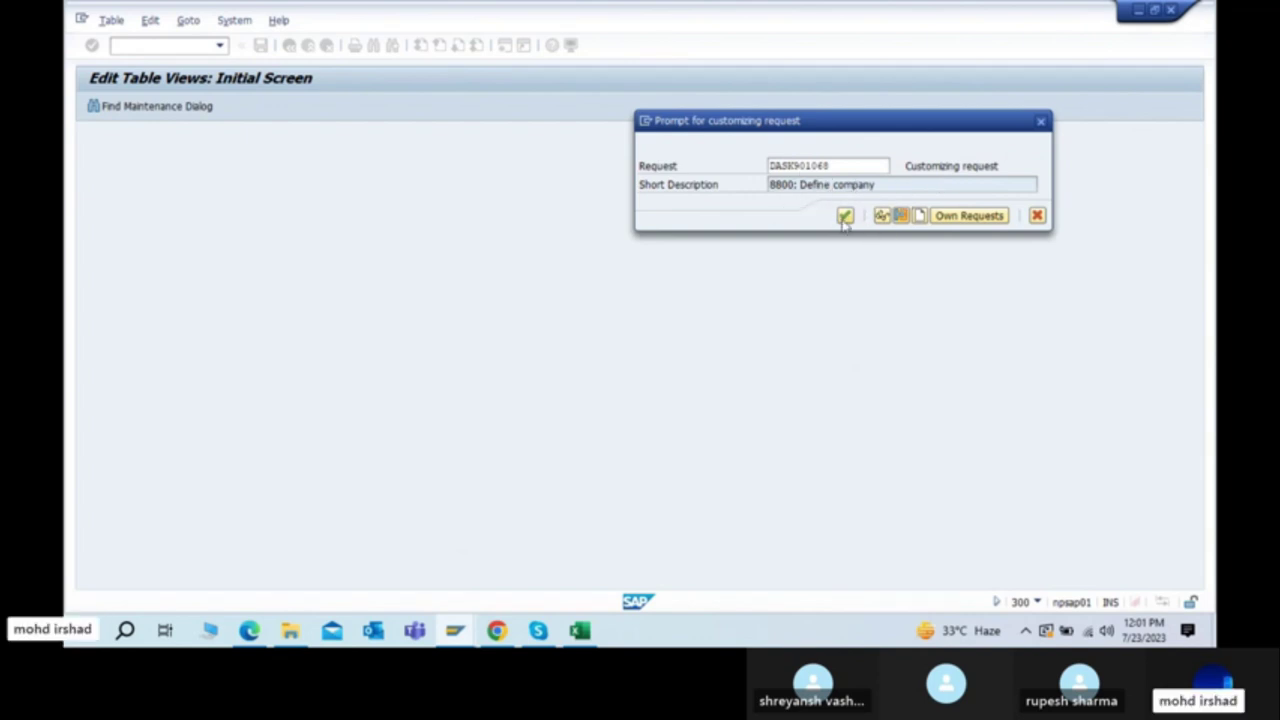
pyautogui.click(959, 220)
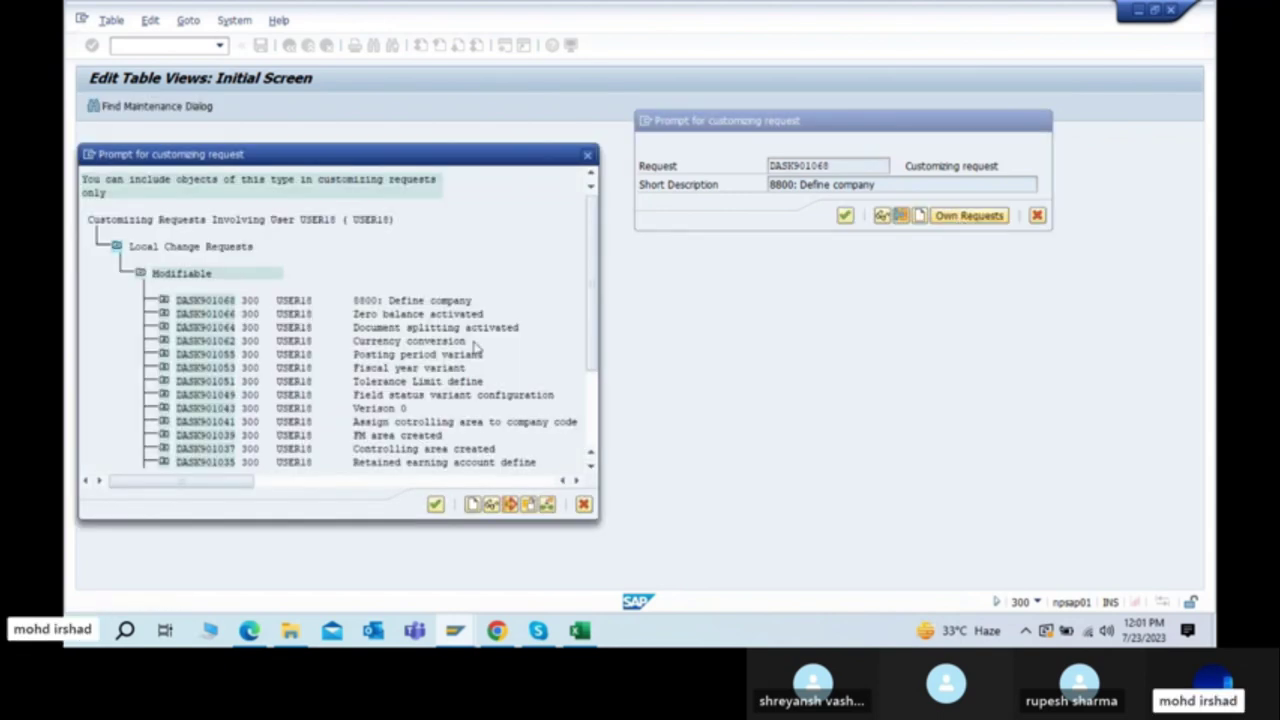
pyautogui.click(587, 154)
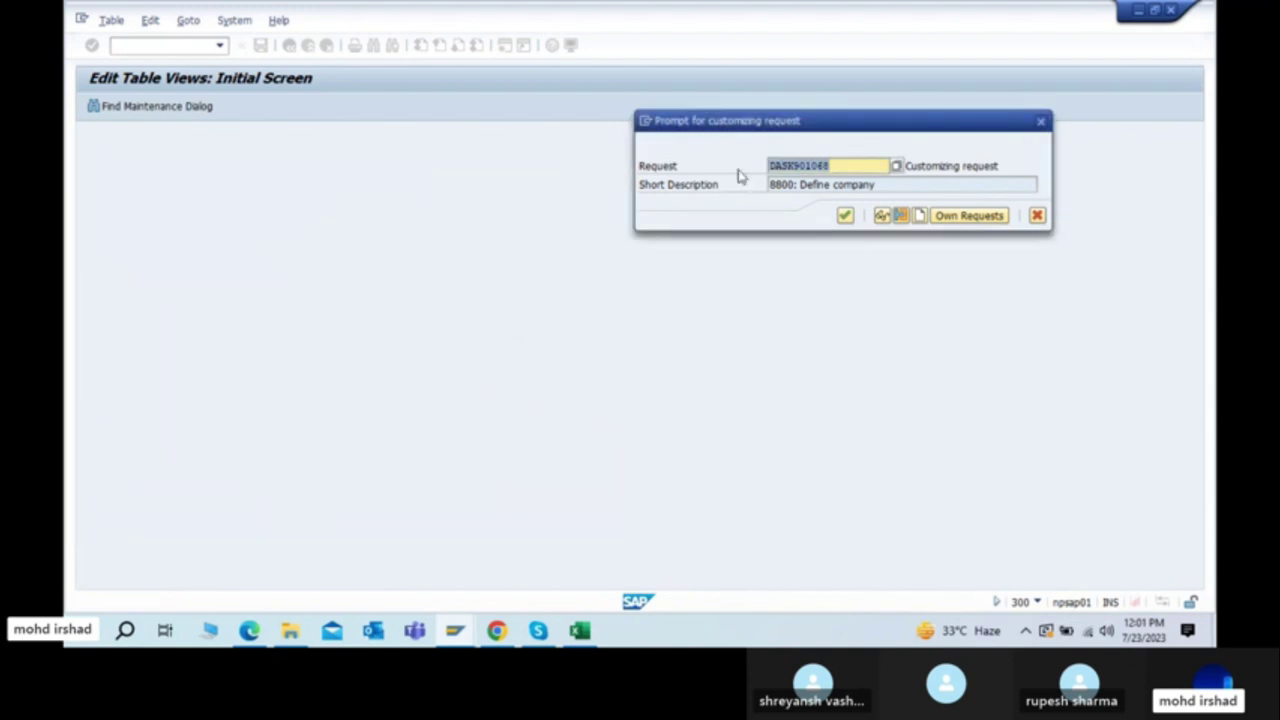
pyautogui.click(870, 188)
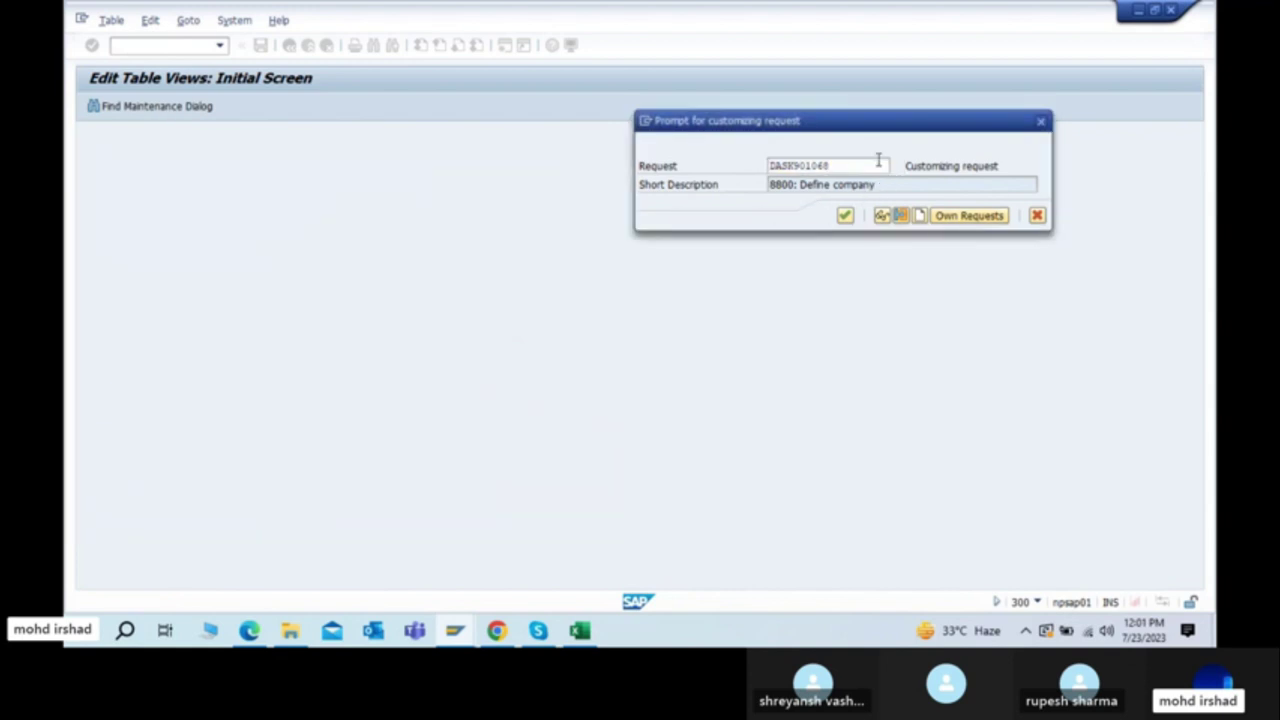
pyautogui.click(876, 163)
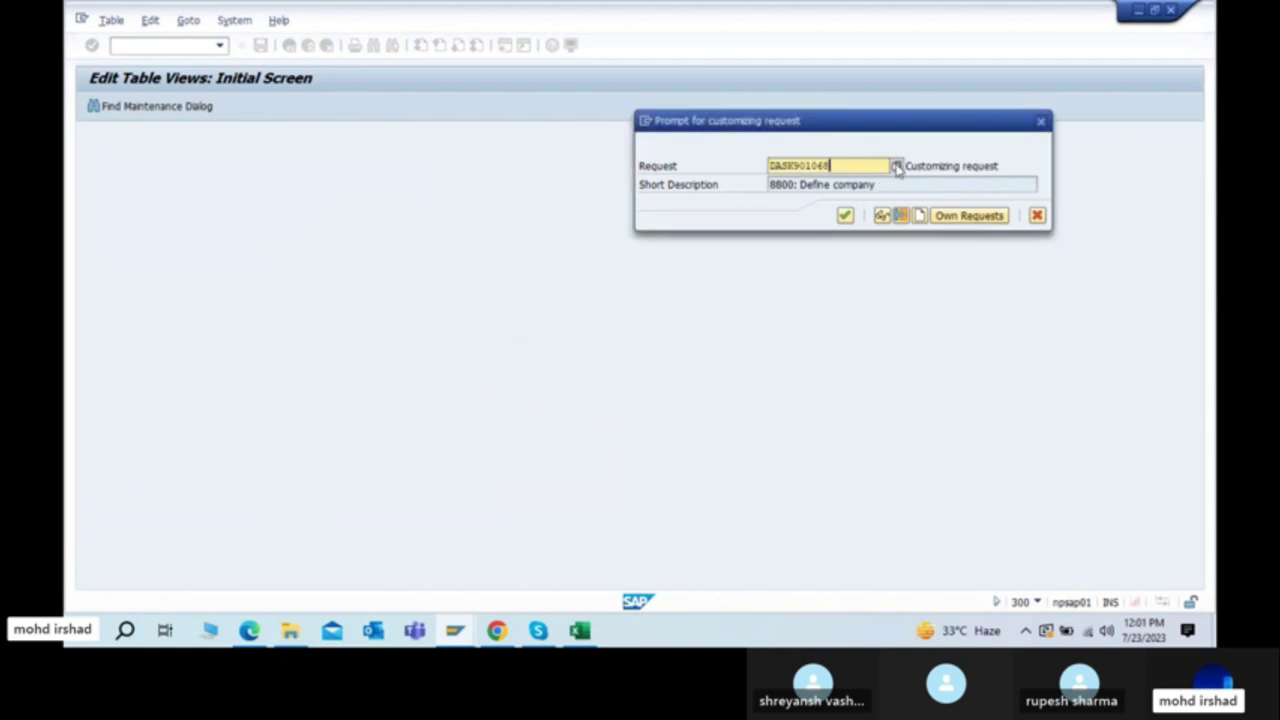
pyautogui.click(897, 168)
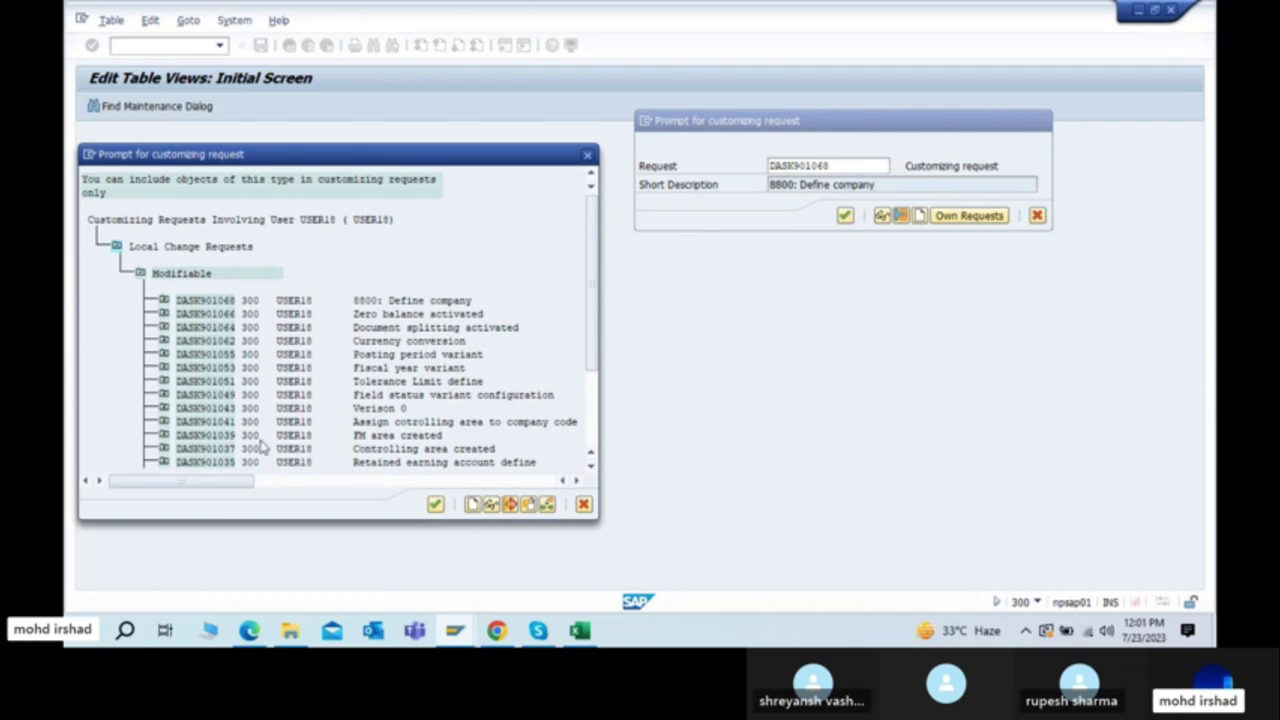
pyautogui.scroll(-2, 263, 447)
pyautogui.scroll(2, 263, 447)
pyautogui.scroll(-2, 263, 447)
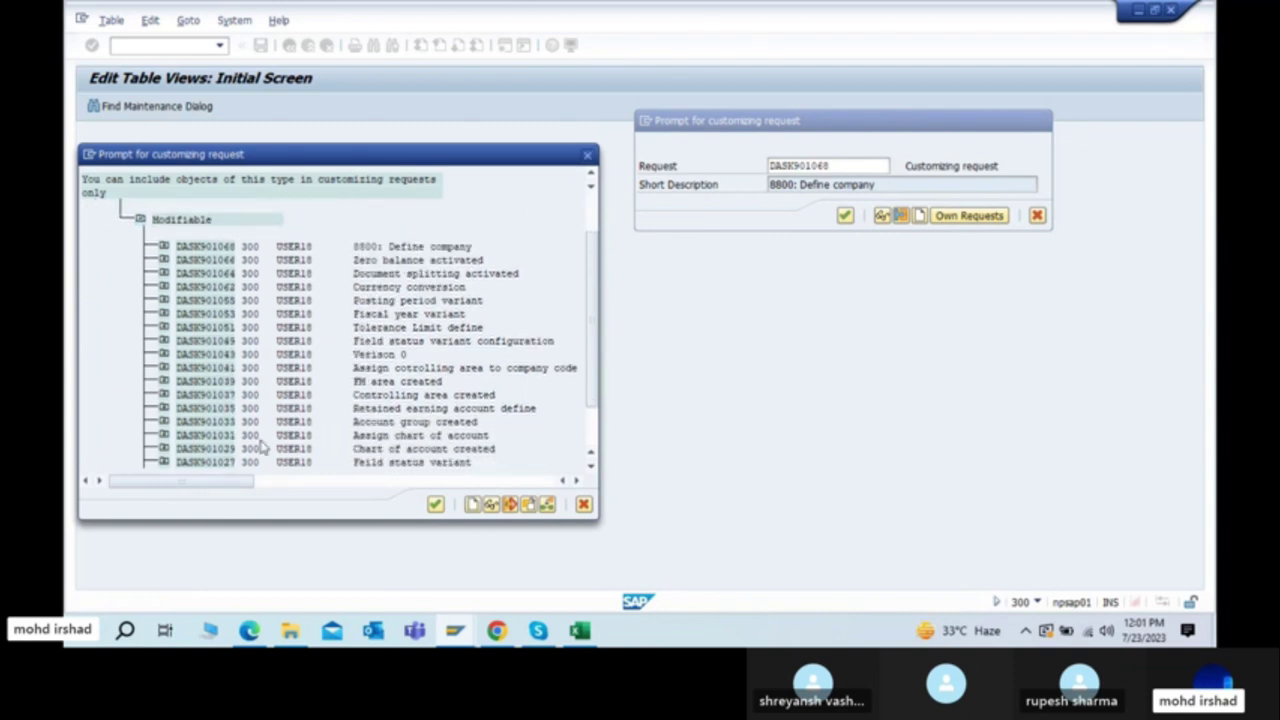
pyautogui.scroll(-2, 263, 447)
pyautogui.scroll(3, 263, 447)
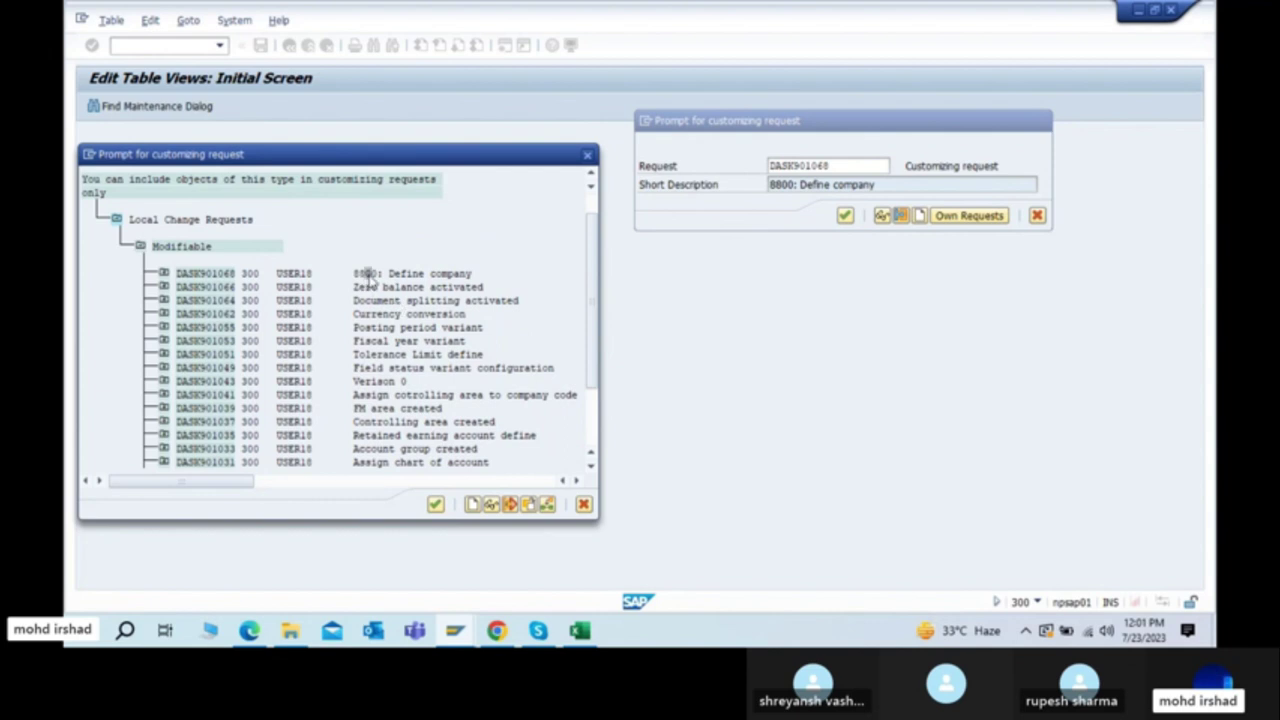
pyautogui.doubleClick(368, 275)
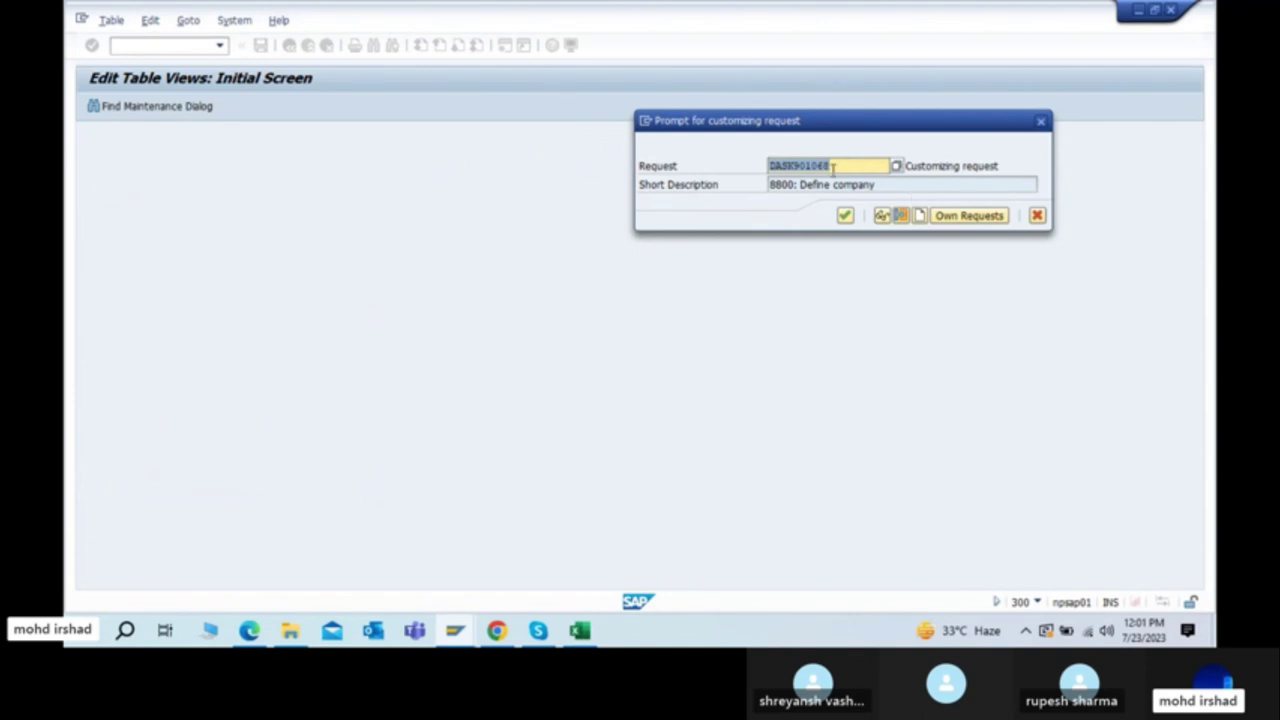
# Step: Display DASK901068's objects: R3TR TDAT ADDRESS_4.6 and R3TR VDAT V_T001
pyautogui.click(970, 216)
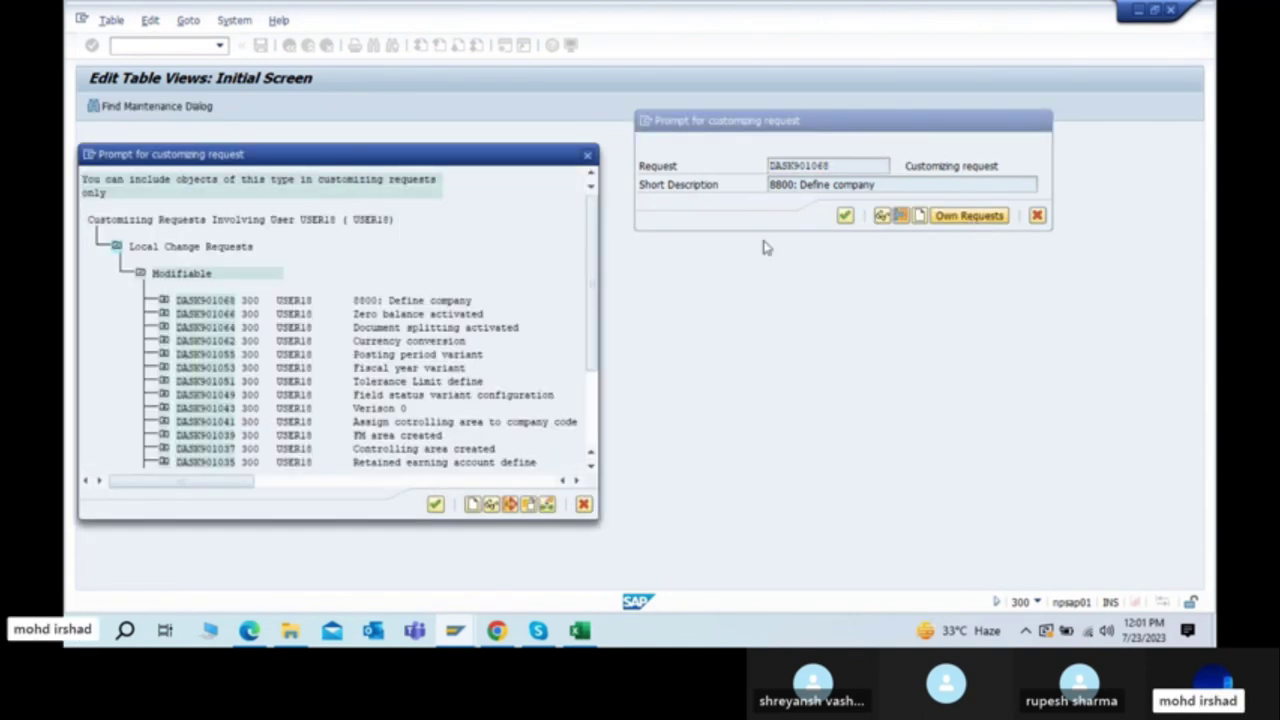
pyautogui.doubleClick(228, 307)
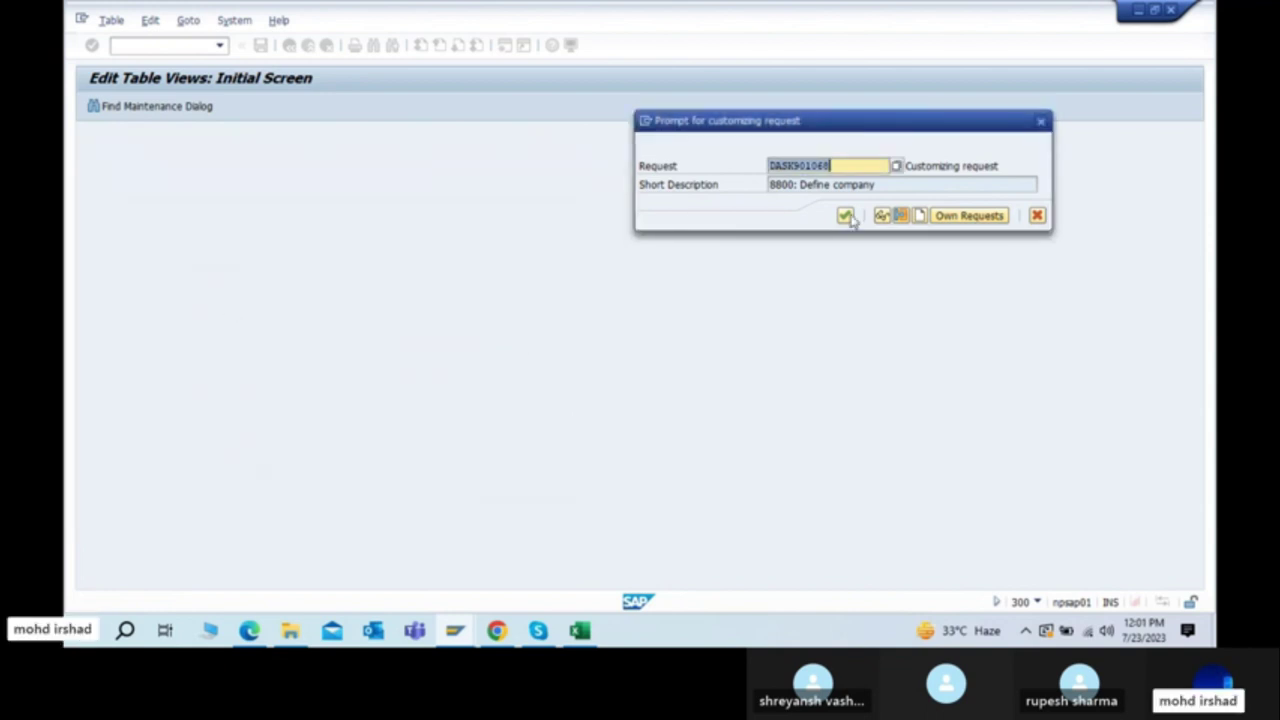
pyautogui.click(901, 217)
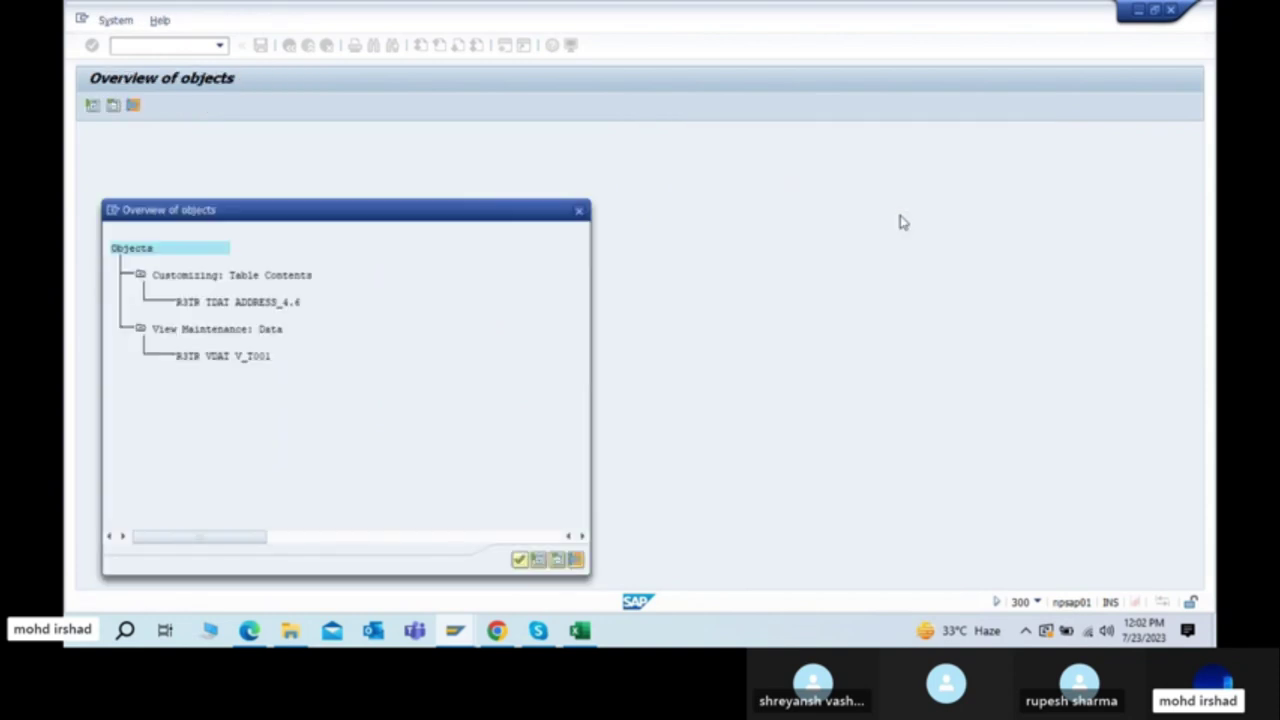
# Step: Save company 8801 TATA Motors Pvt ltd under request DASK901068 until 'Data was saved' appears
pyautogui.click(578, 211)
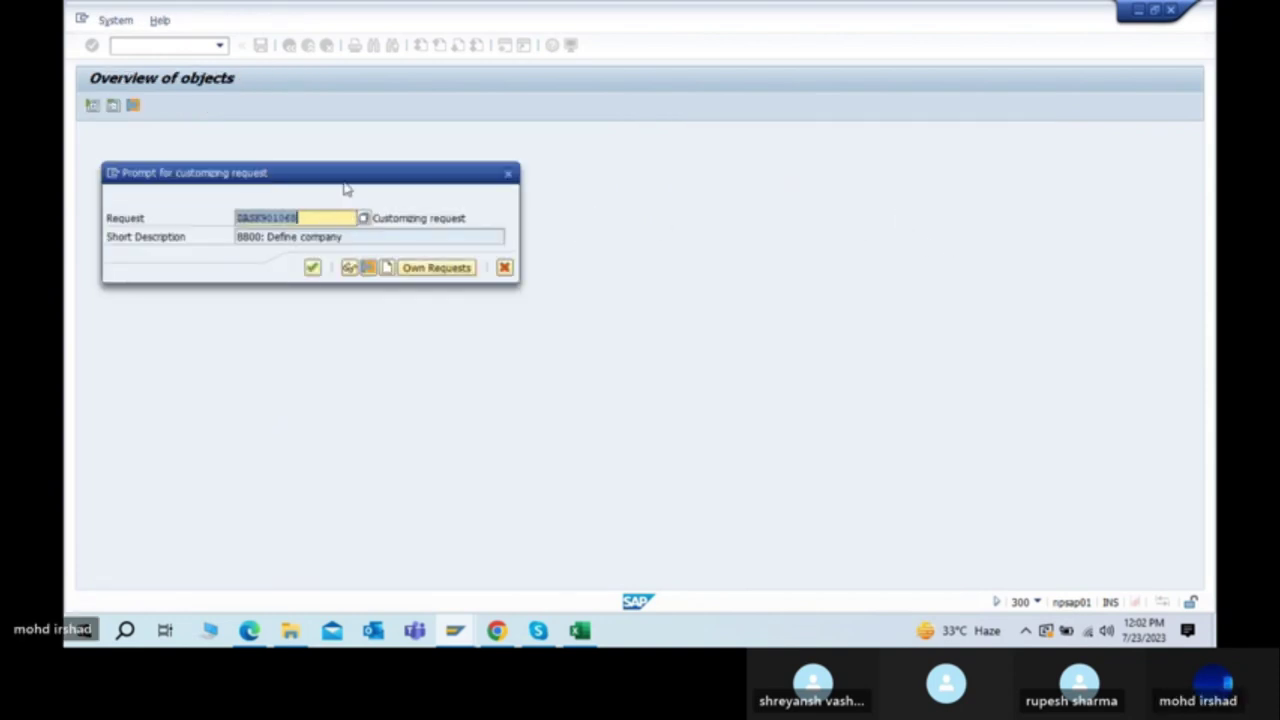
pyautogui.moveTo(345, 188); pyautogui.dragTo(885, 148)
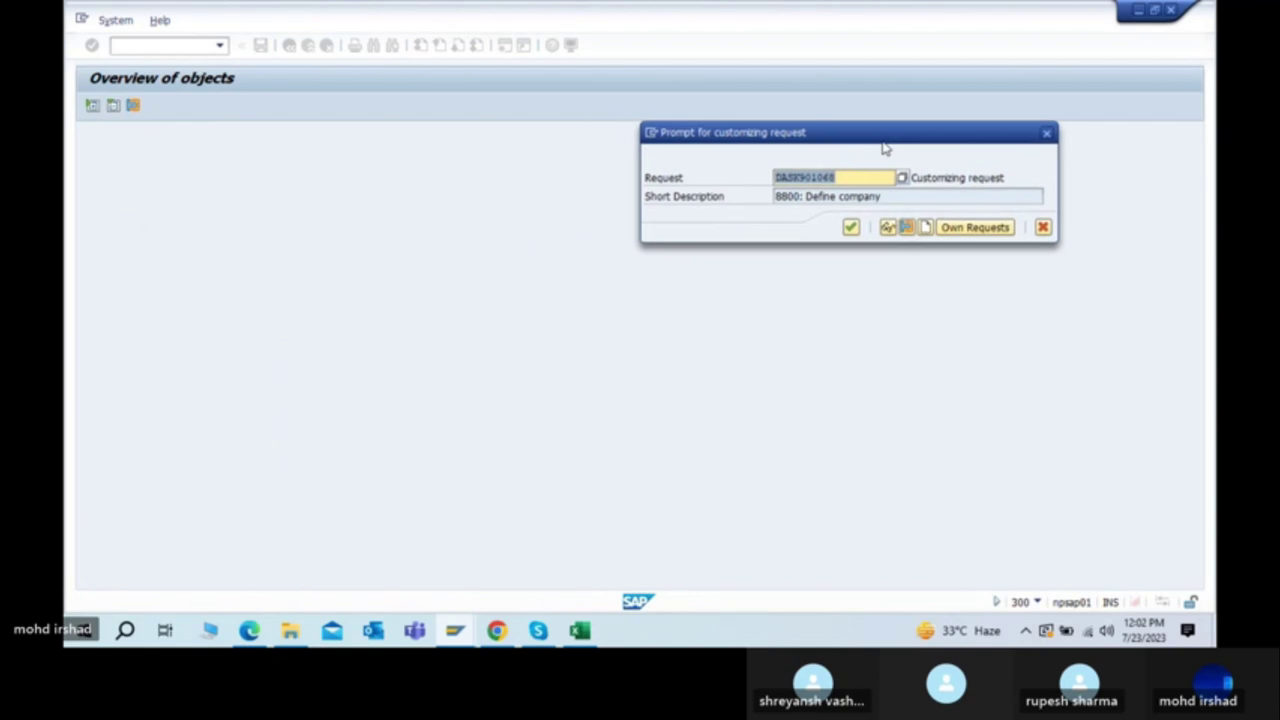
pyautogui.click(887, 229)
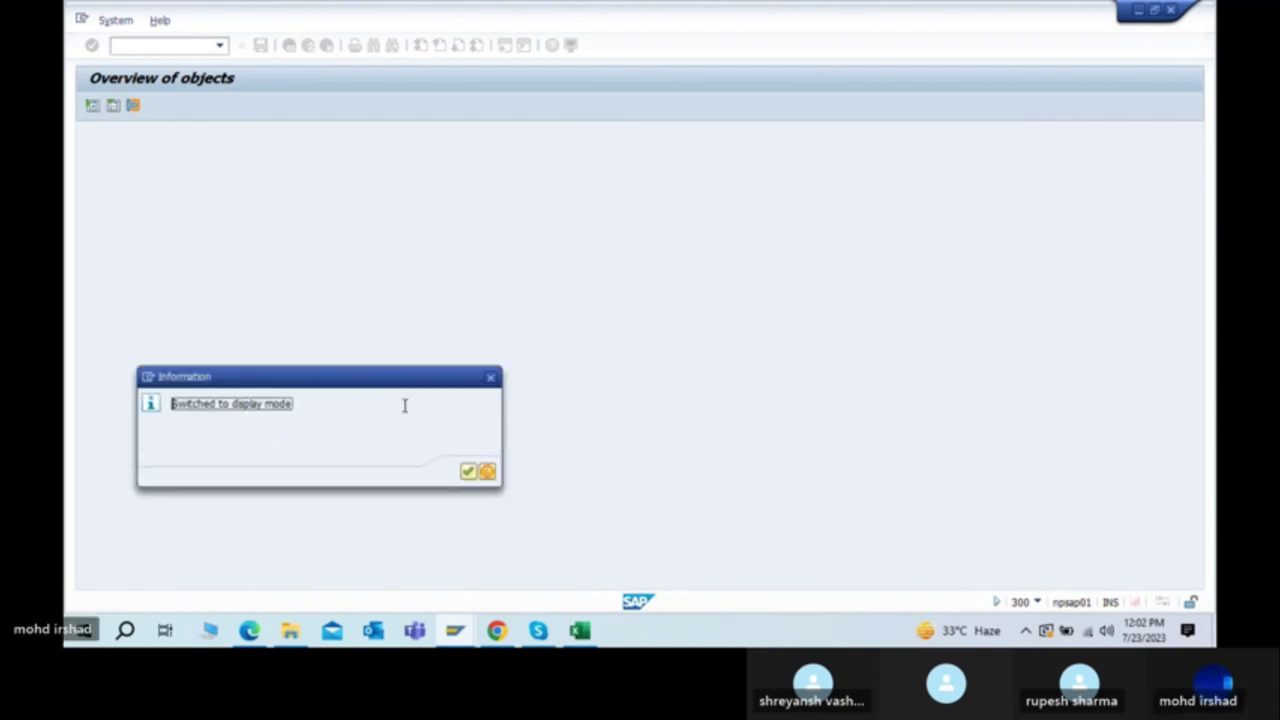
pyautogui.press('Return')
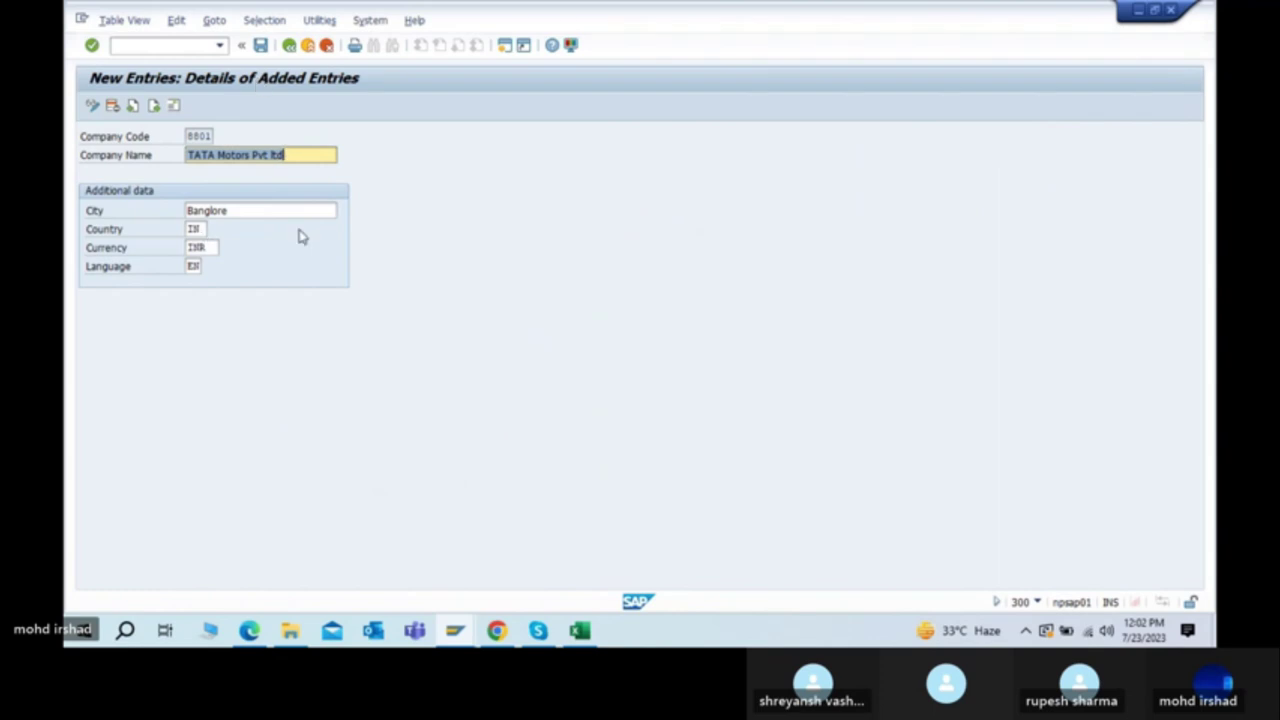
pyautogui.click(260, 47)
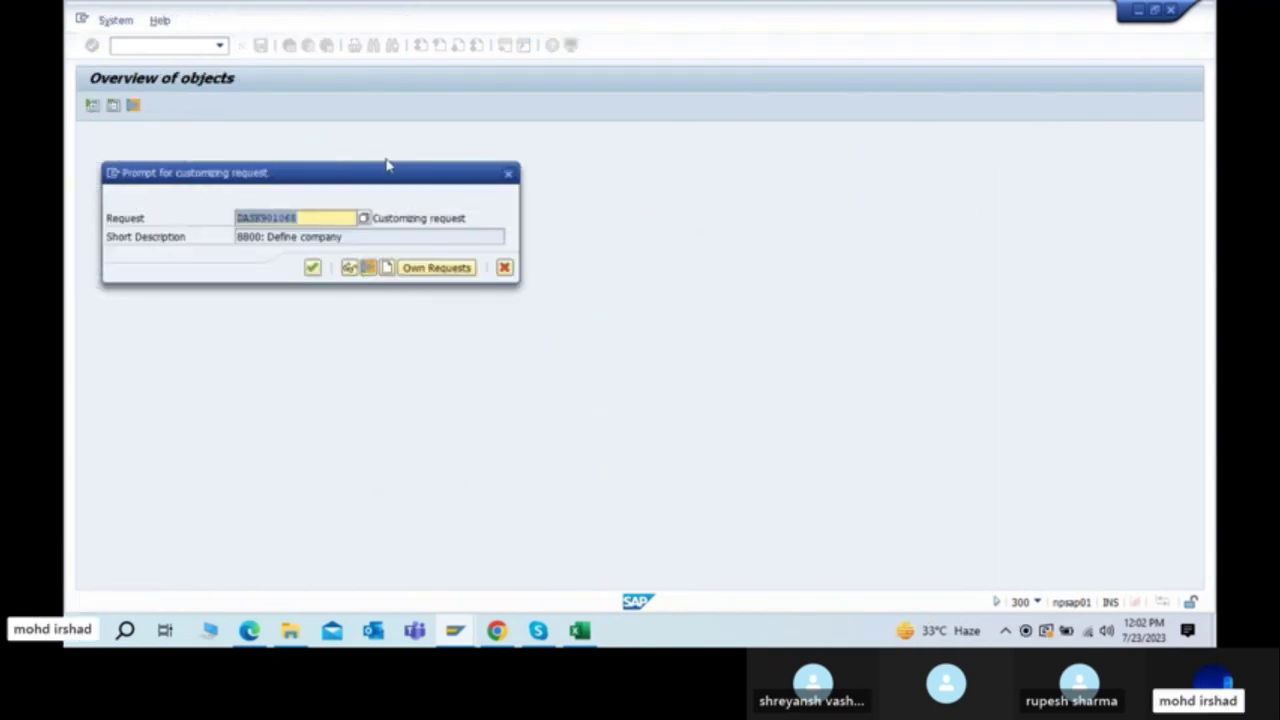
pyautogui.moveTo(389, 171); pyautogui.dragTo(960, 126)
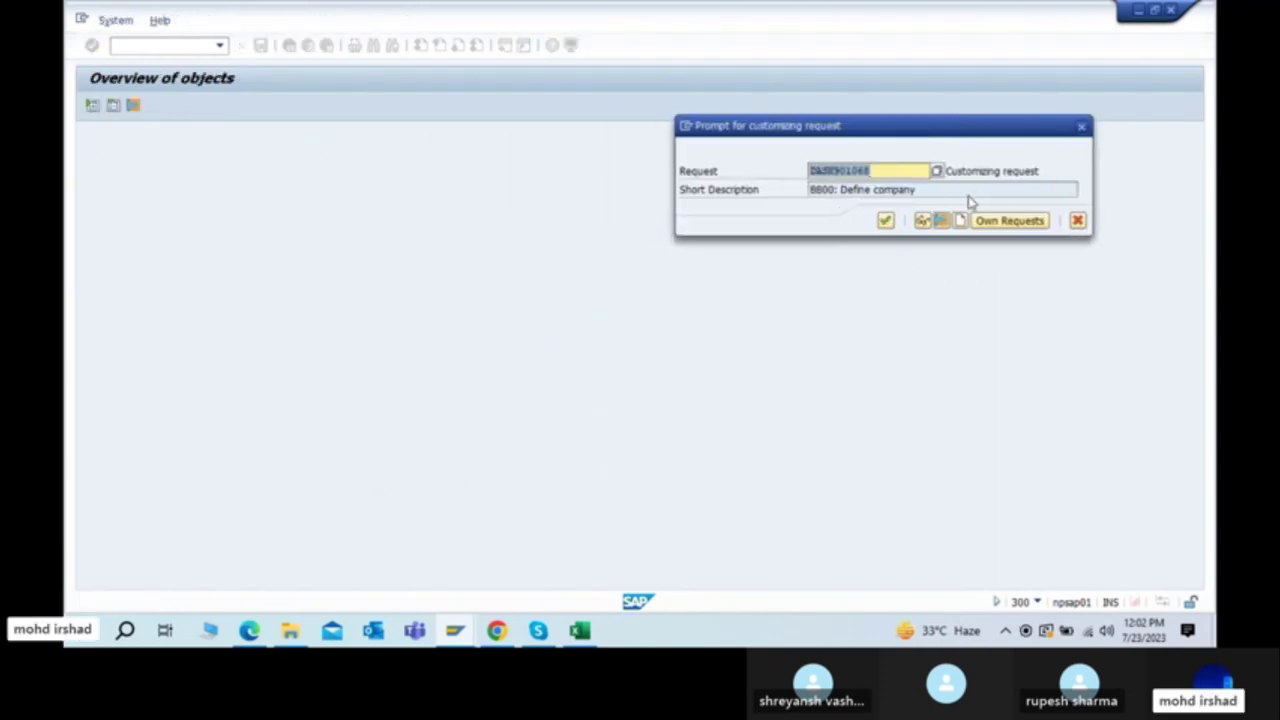
pyautogui.click(886, 221)
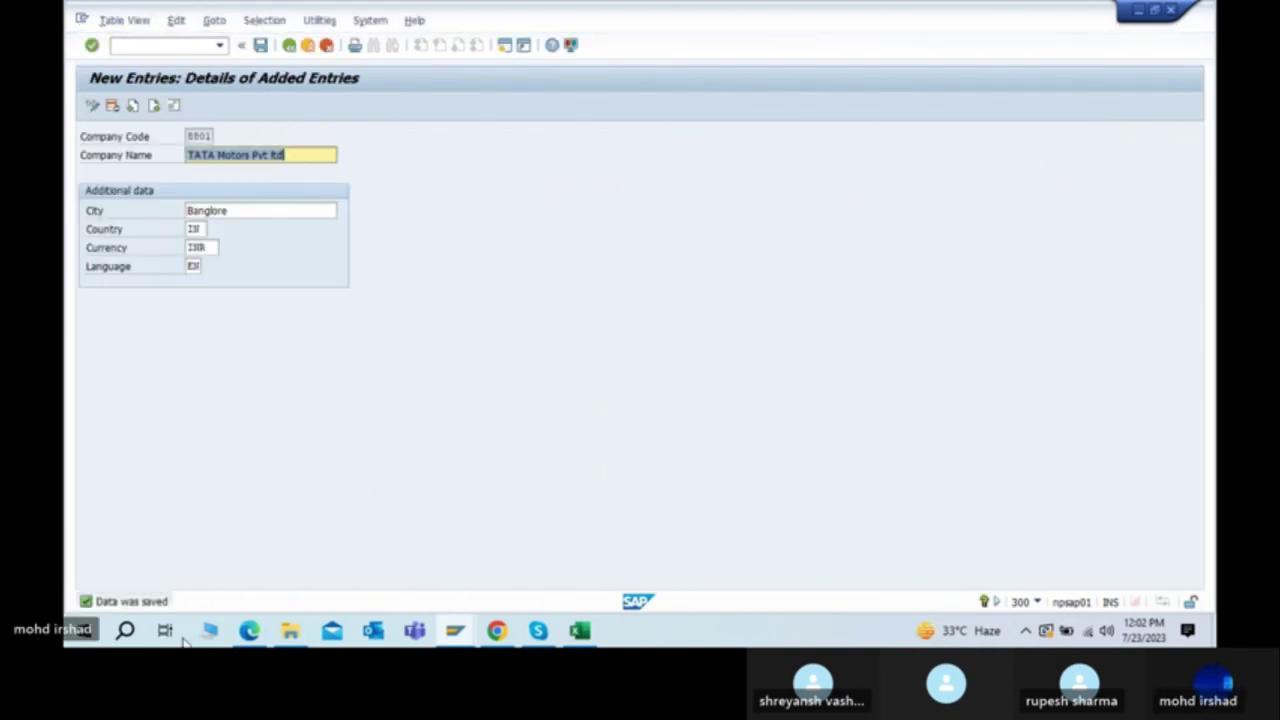
# Step: Highlight the 'Assaign Company to Company Code (/NOX16)' row in the PDF, then return to Excel
pyautogui.hotkey('alt', 'Tab')
pyautogui.press('Tab')
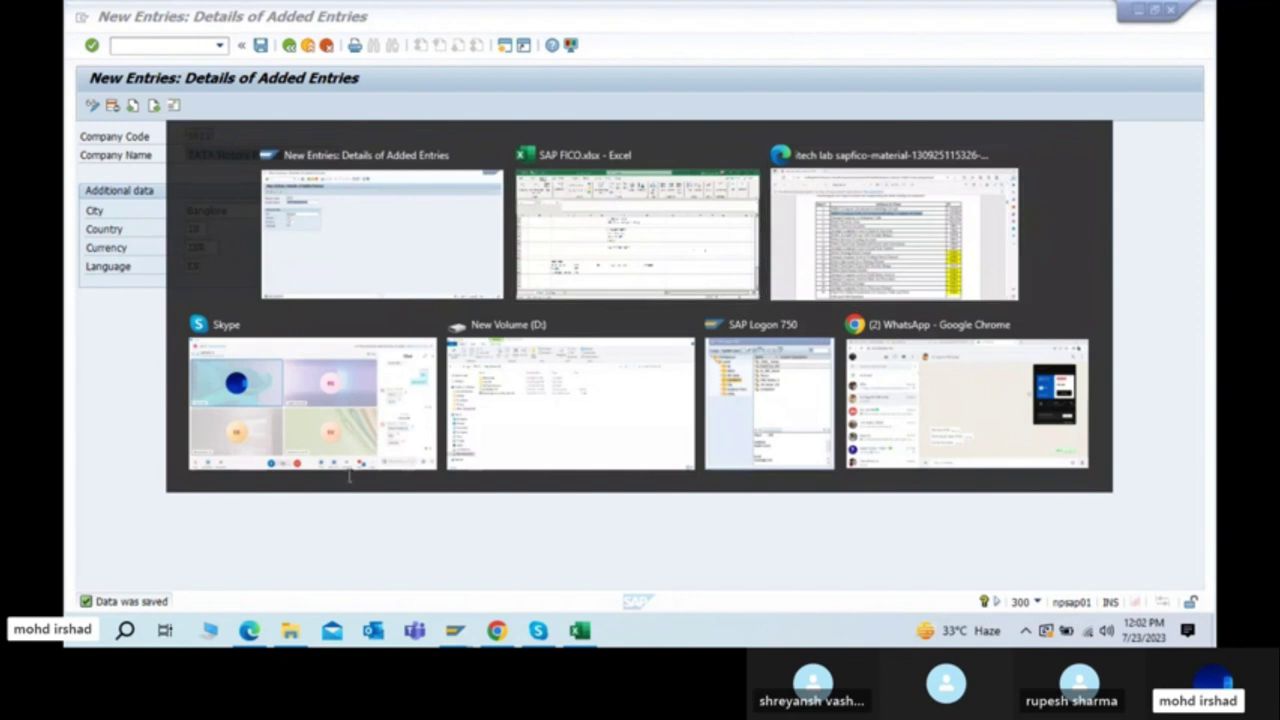
pyautogui.moveTo(344, 229); pyautogui.dragTo(680, 238)
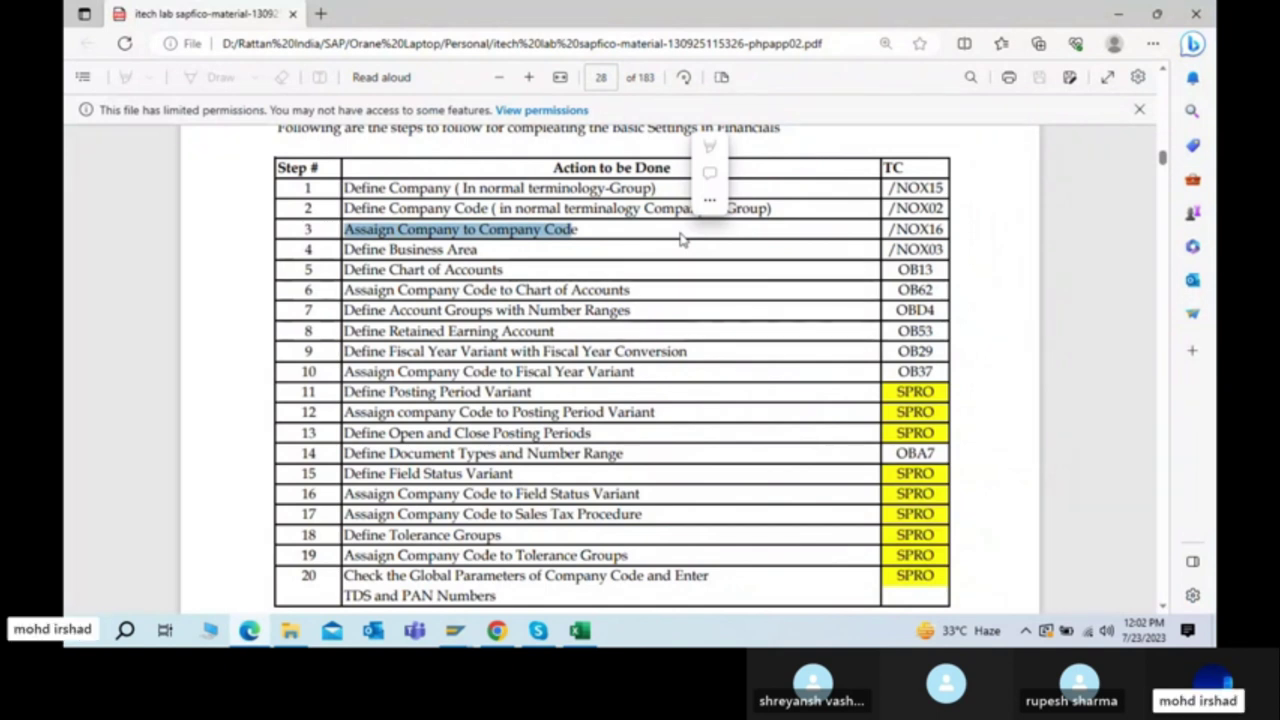
pyautogui.hotkey('alt', 'Tab')
pyautogui.hotkey('alt', 'Tab')
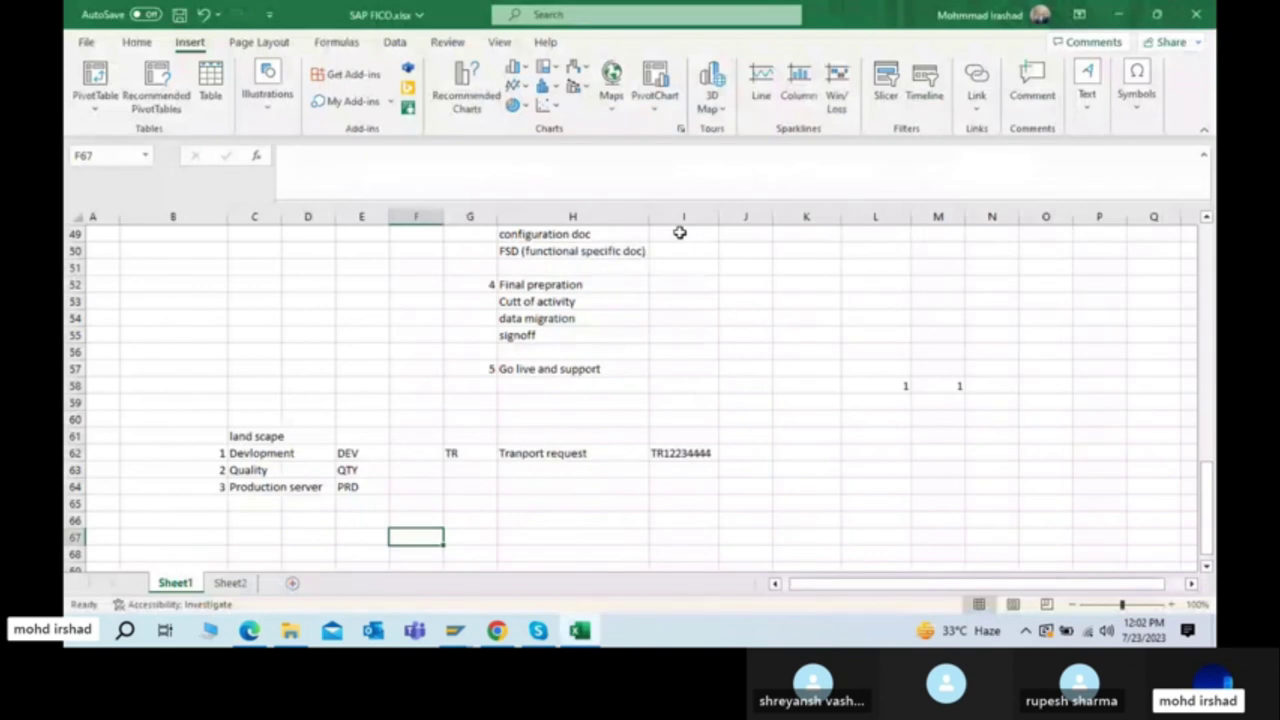
# Step: Fill the TATA motors cell J11 on the Sheet2 org chart yellow
pyautogui.click(230, 582)
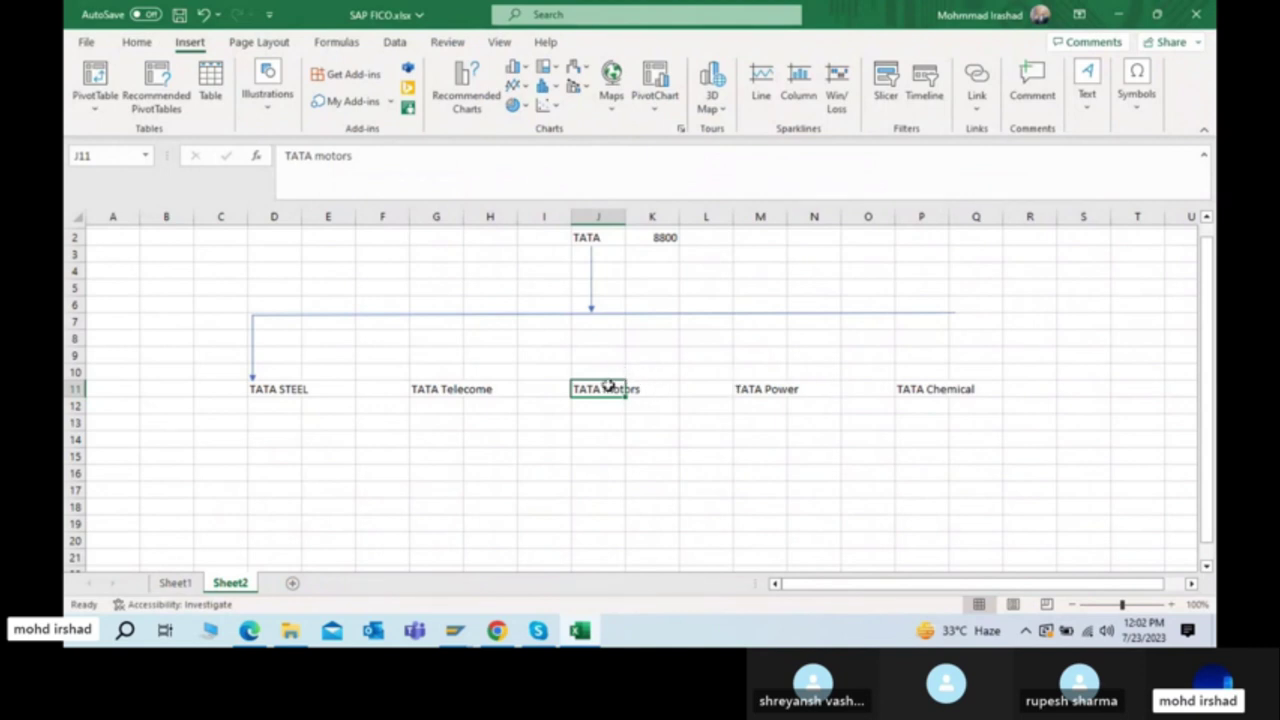
pyautogui.click(137, 42)
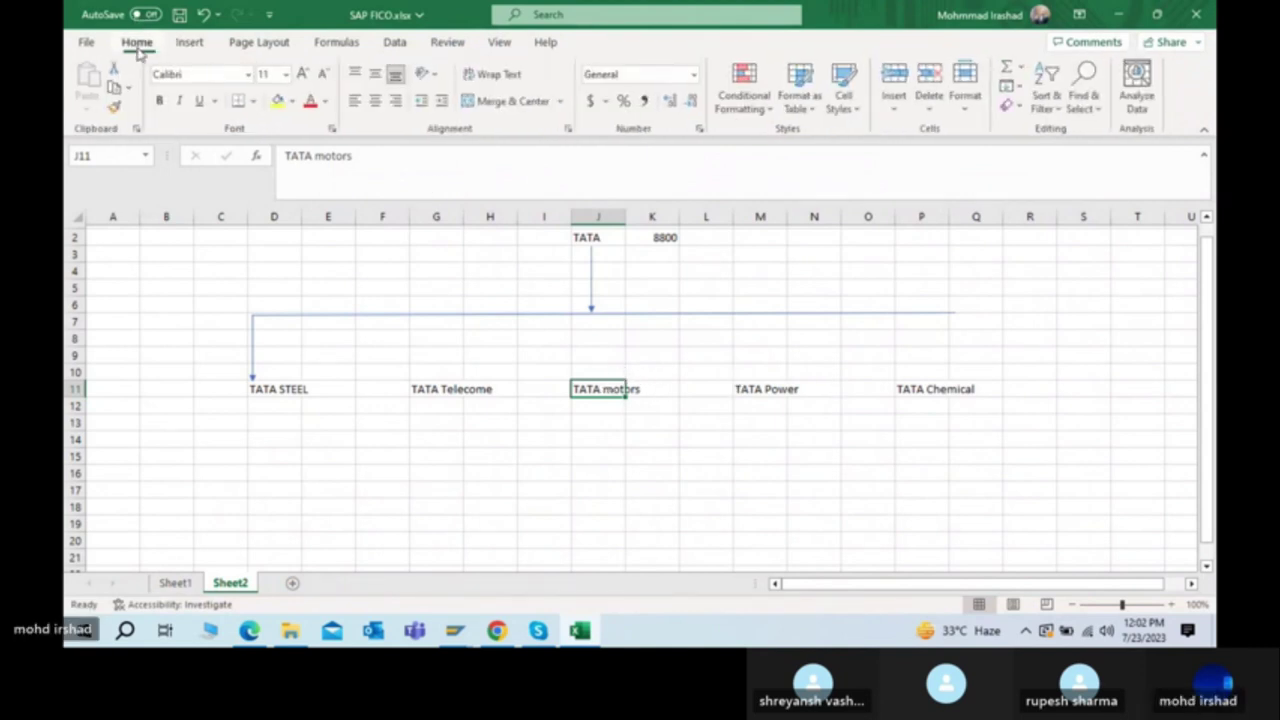
pyautogui.click(279, 102)
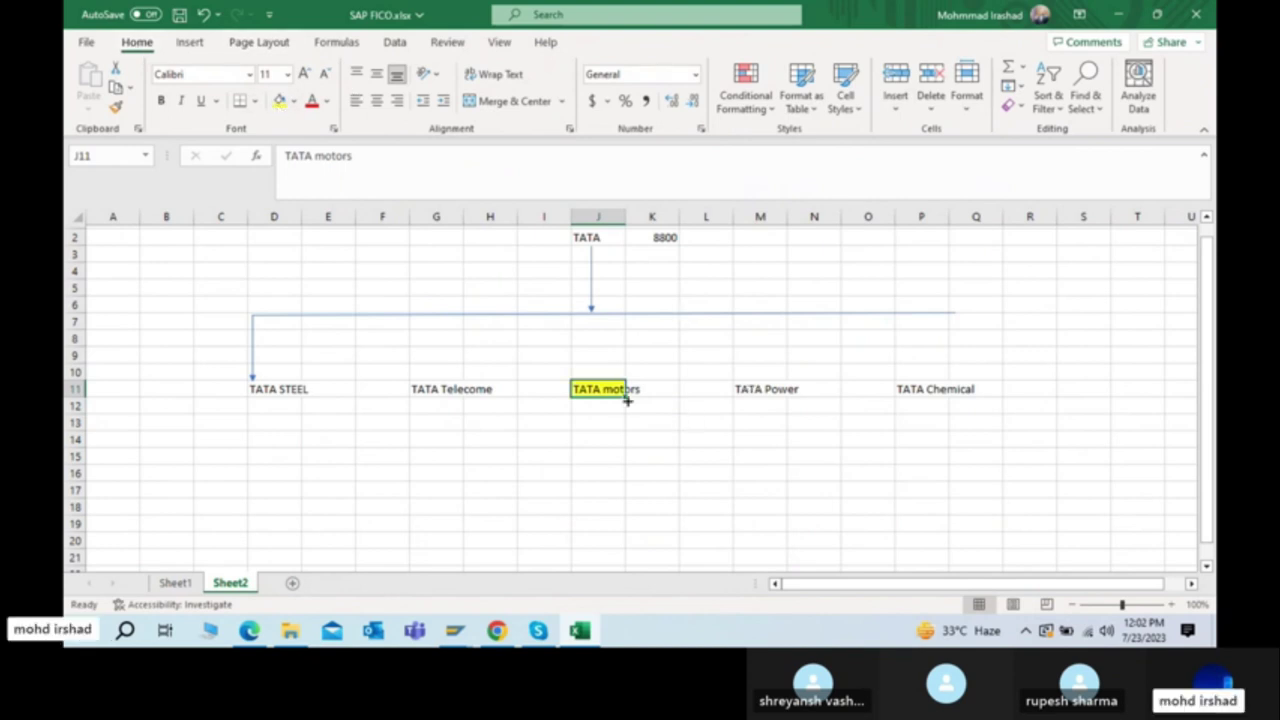
pyautogui.moveTo(590, 392); pyautogui.dragTo(720, 389)
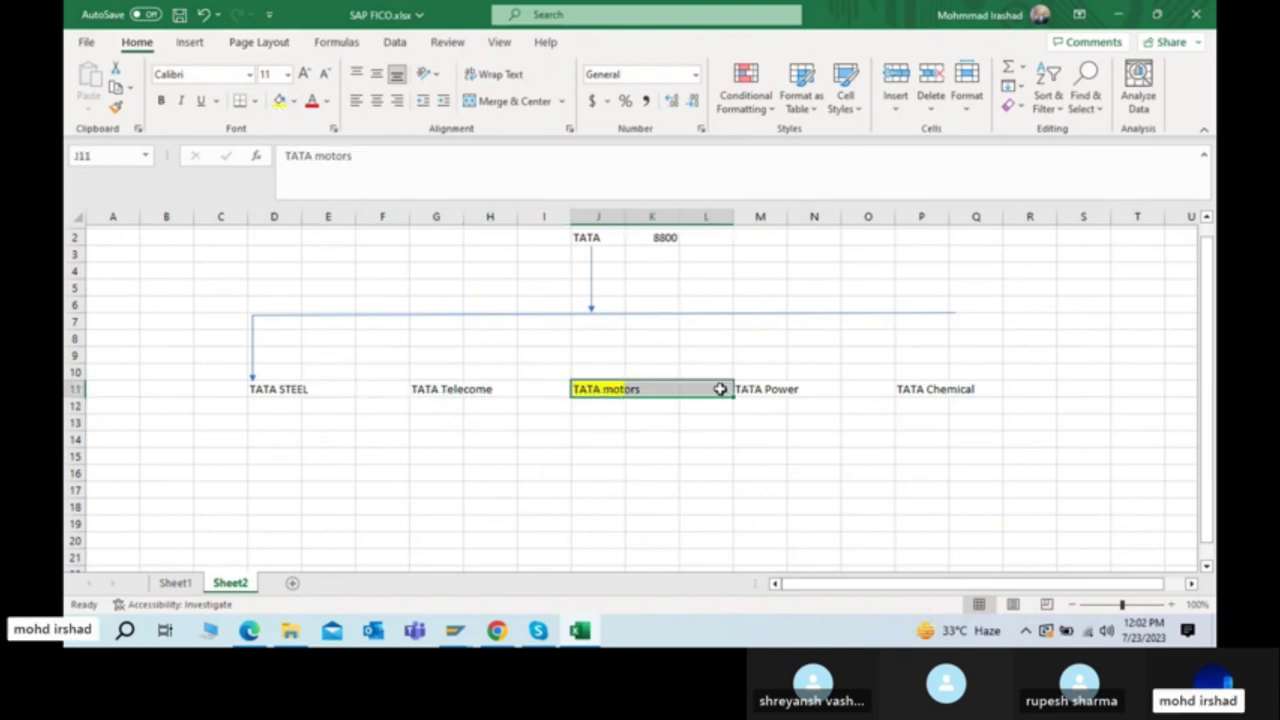
pyautogui.click(585, 391)
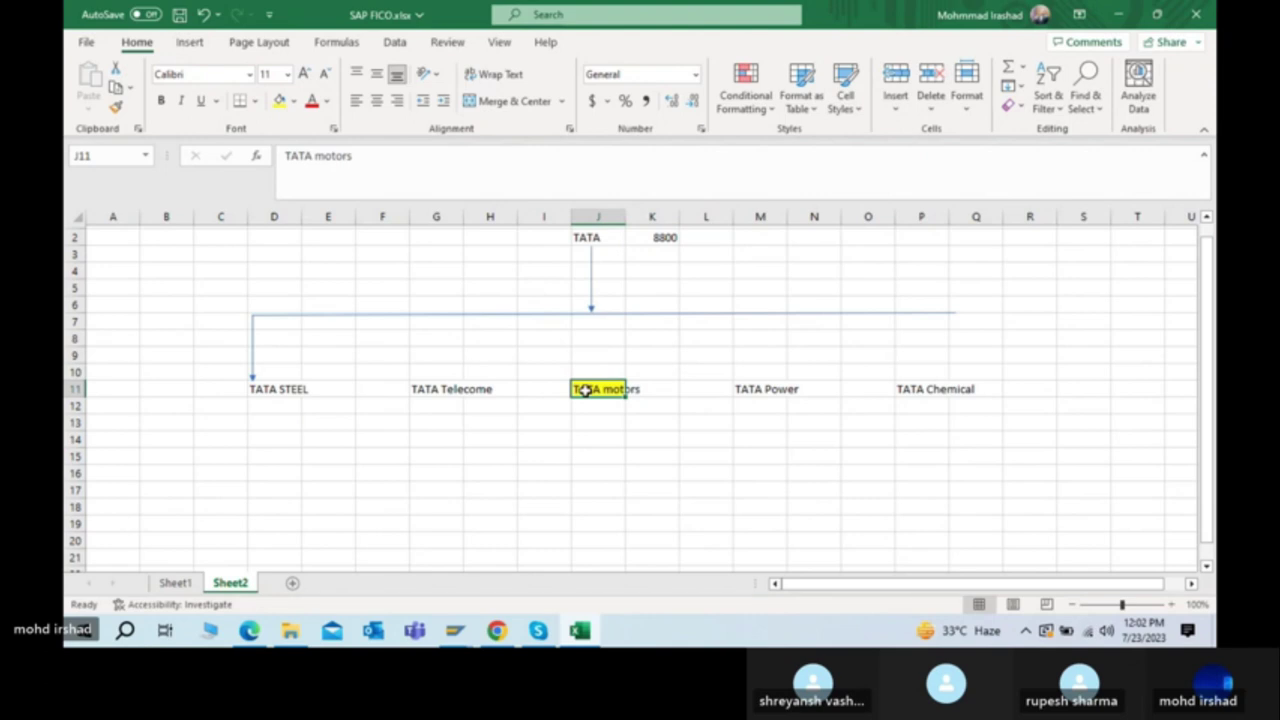
pyautogui.click(1117, 15)
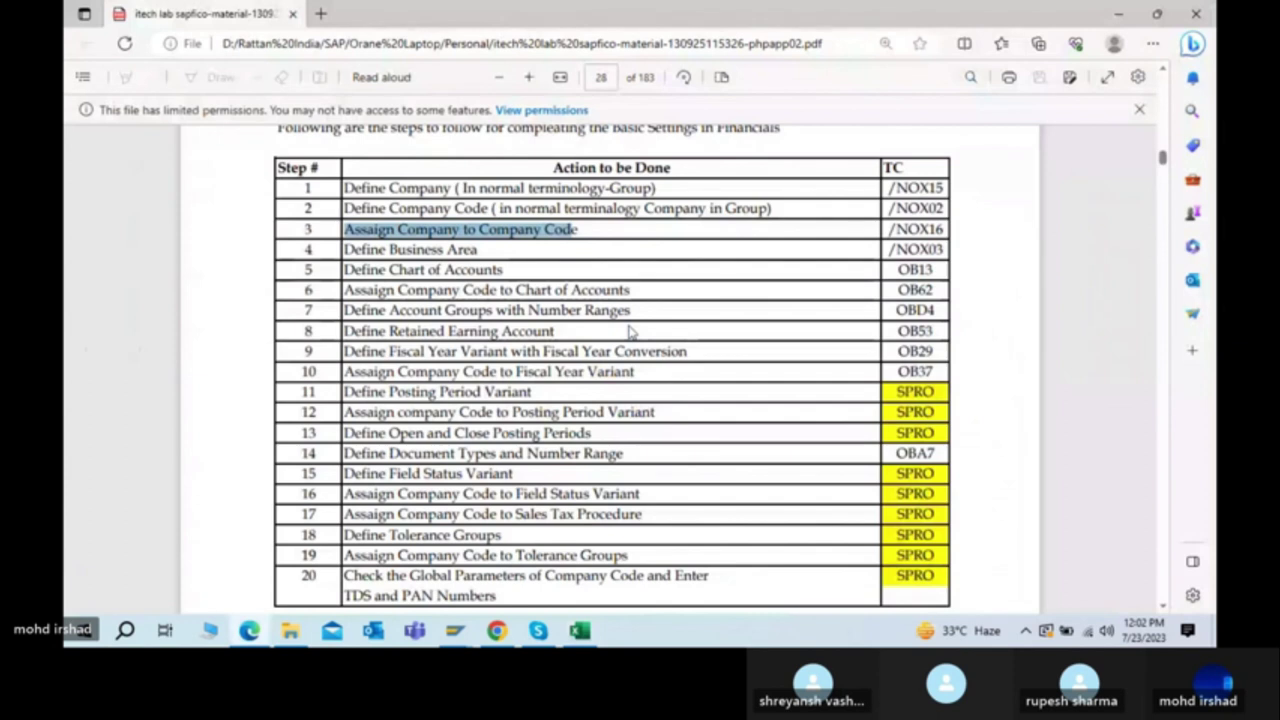
# Step: Cycle through open windows back to the SAP FICO.xlsx workbook showing the TATA group chart
pyautogui.hotkey('alt', 'Tab')
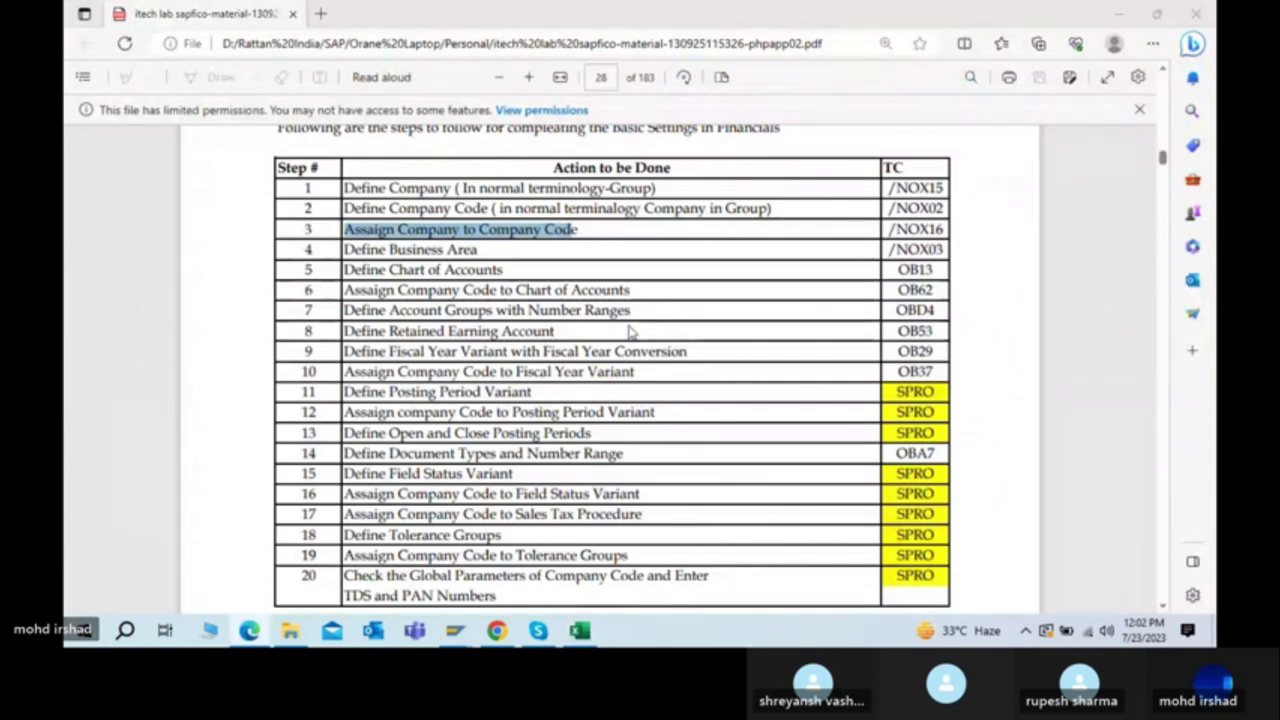
pyautogui.hotkey('alt', 'Tab')
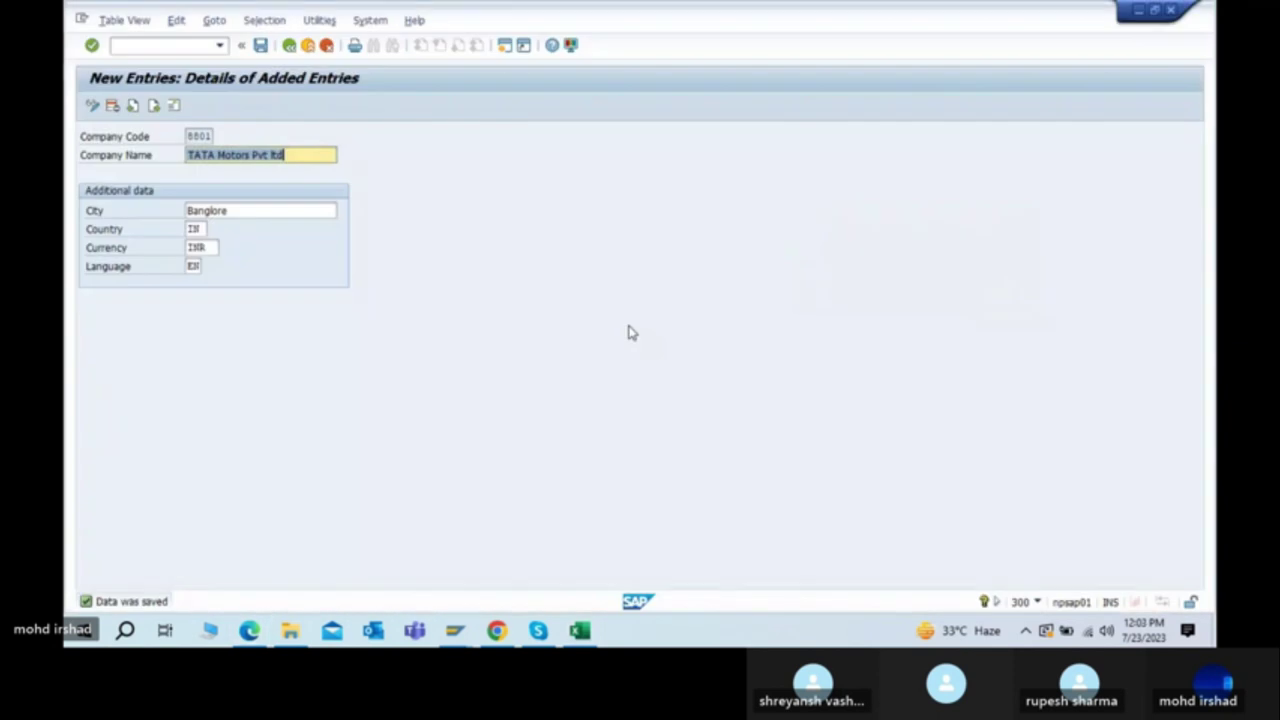
pyautogui.hotkey('alt', 'Tab')
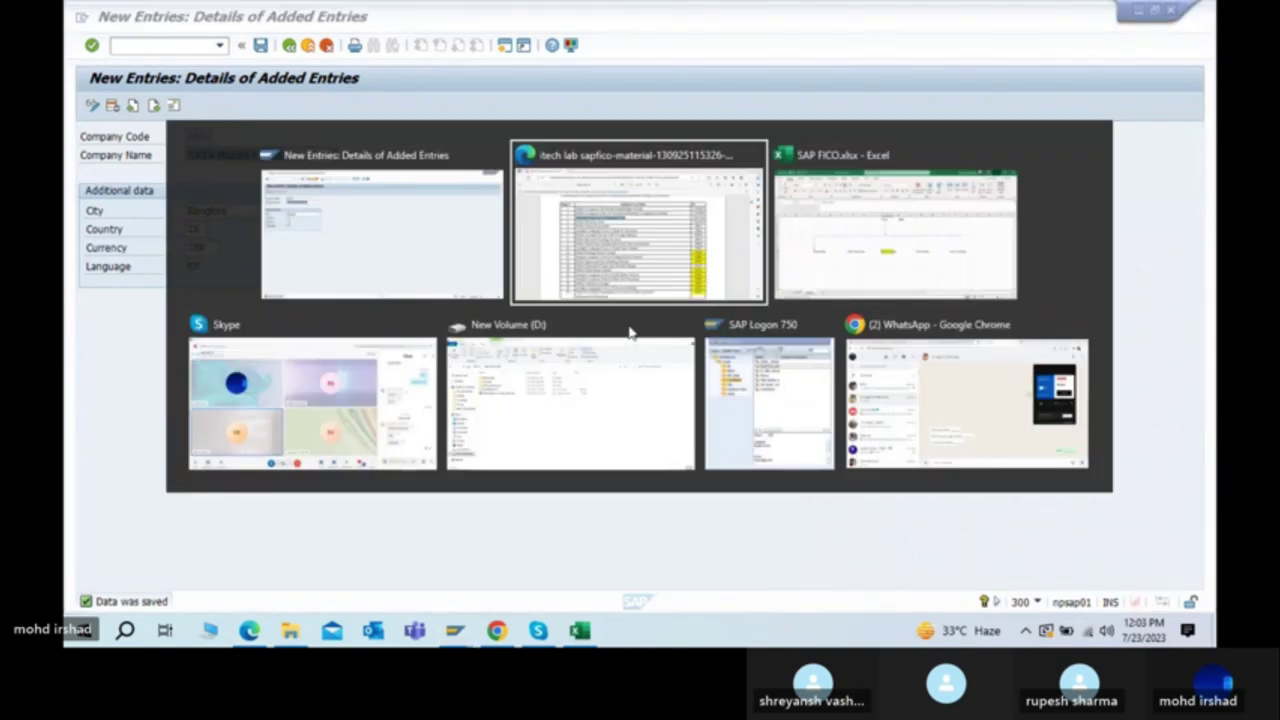
pyautogui.hotkey('alt', 'Tab')
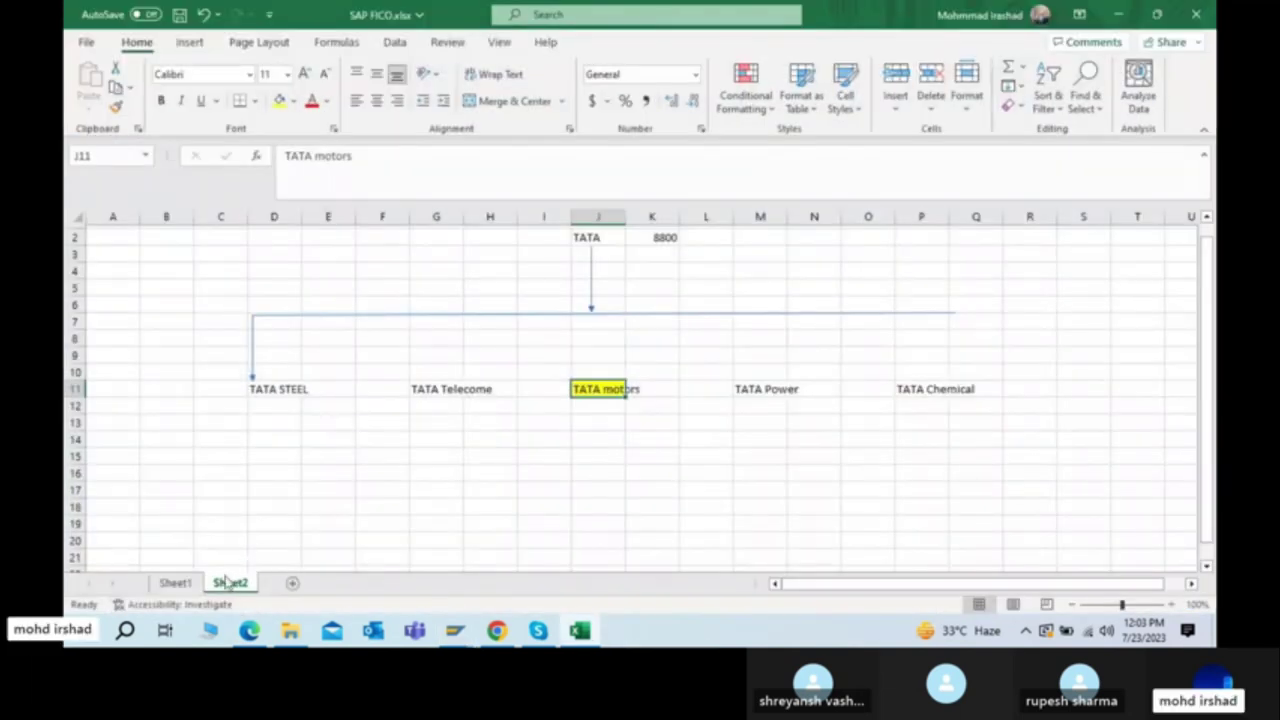
# Step: On Sheet1, delete the stray 1 values from L58 and M58
pyautogui.click(190, 584)
pyautogui.click(915, 435)
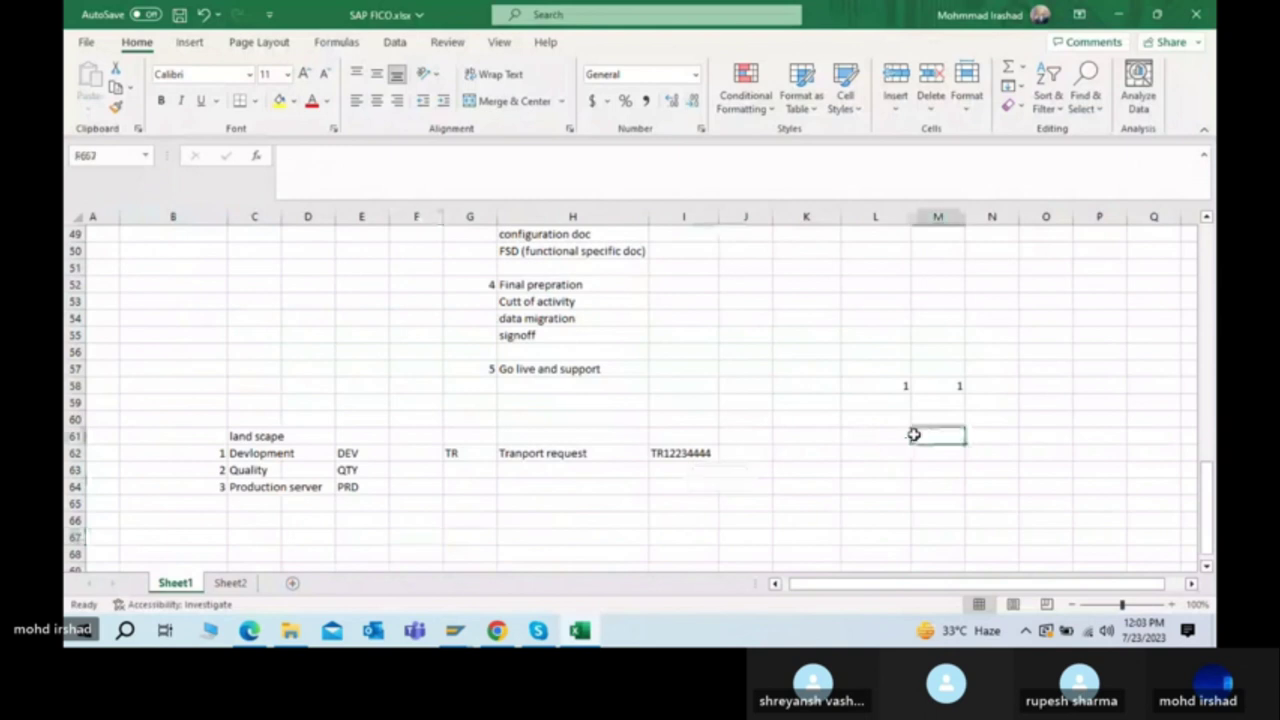
pyautogui.click(883, 390)
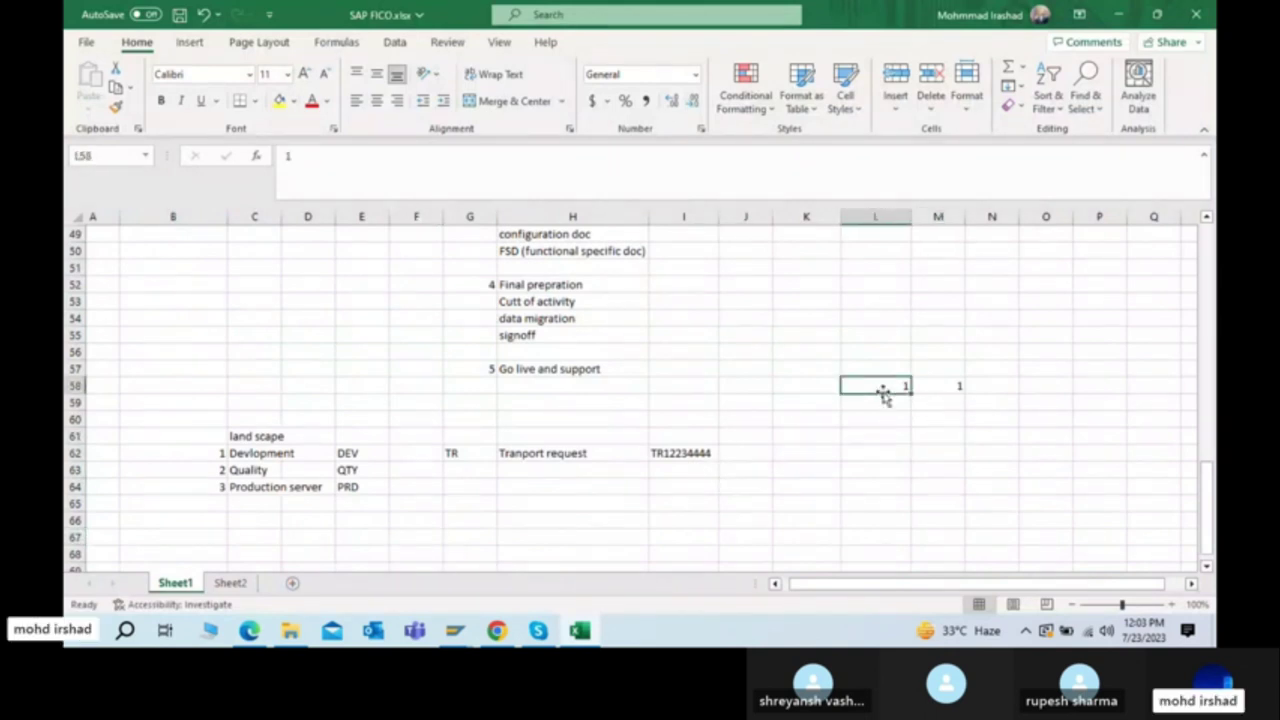
pyautogui.press('Right')
pyautogui.press('Delete')
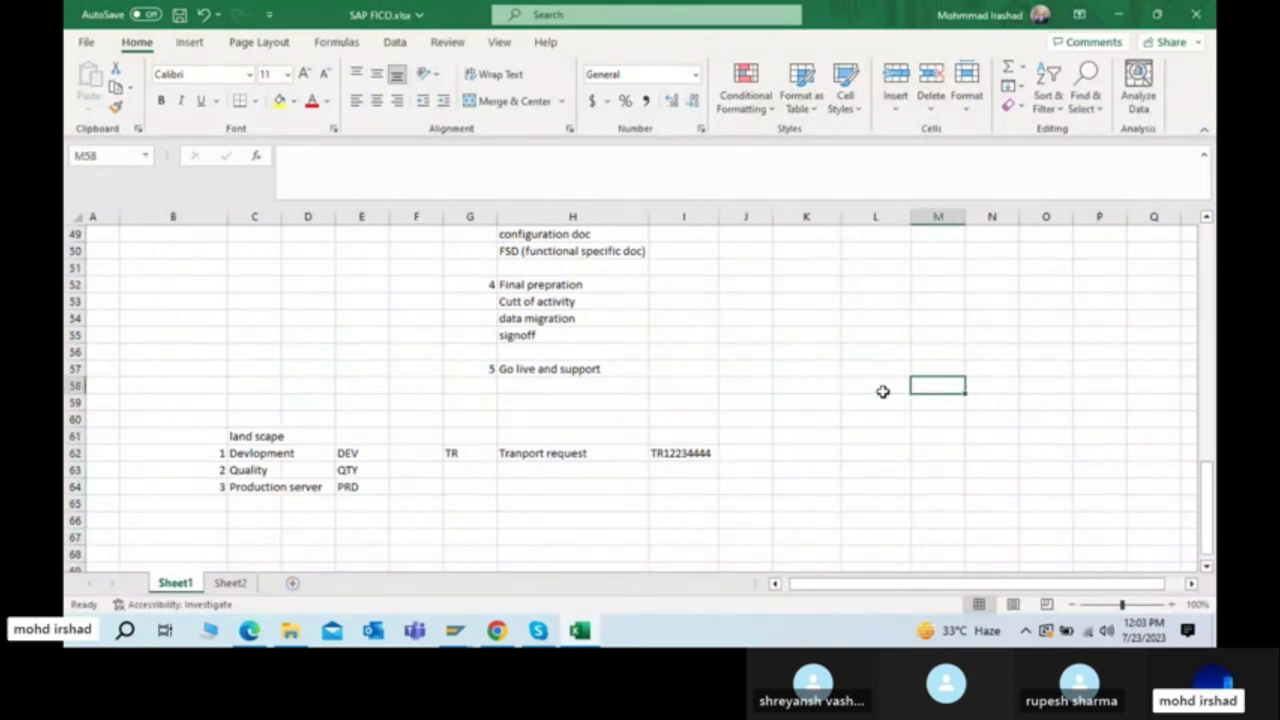
pyautogui.press('Left')
pyautogui.press('Left')
pyautogui.press('Left')
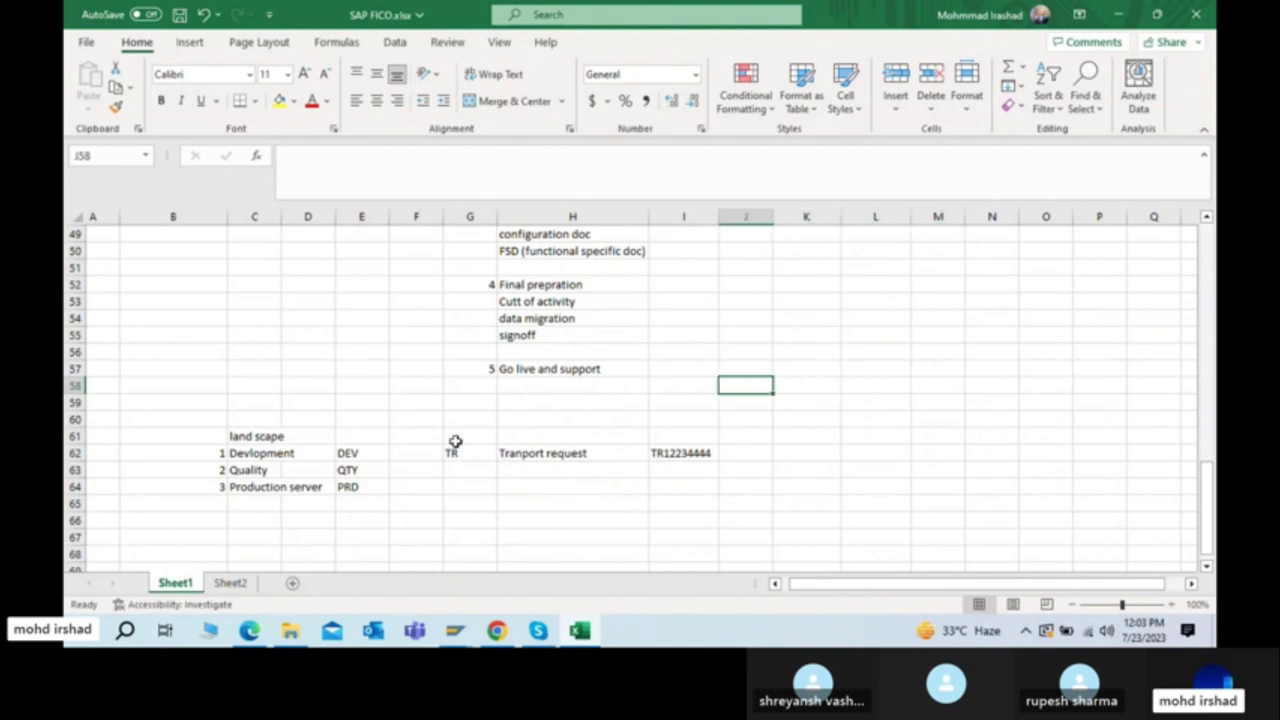
# Step: Select the DEV, QTY, PRD landscape names in C62:C64 and the DEV abbreviation in E62
pyautogui.click(253, 484)
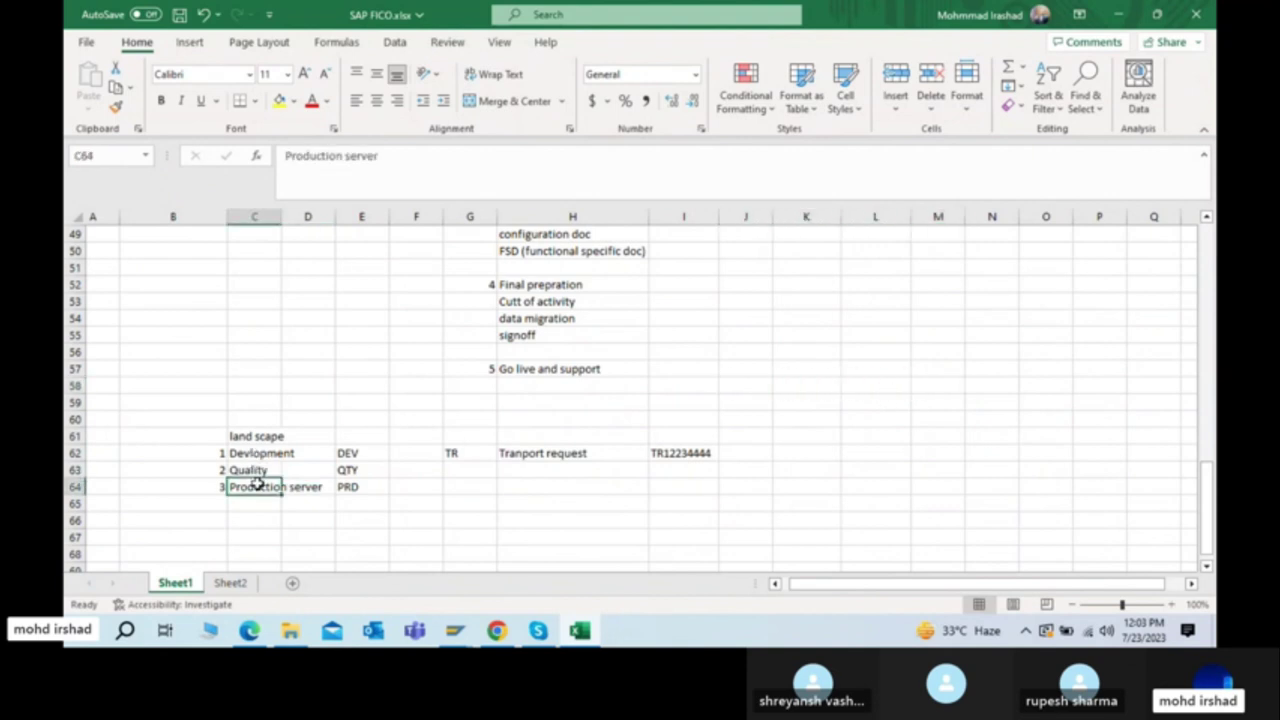
pyautogui.moveTo(248, 453); pyautogui.dragTo(253, 481)
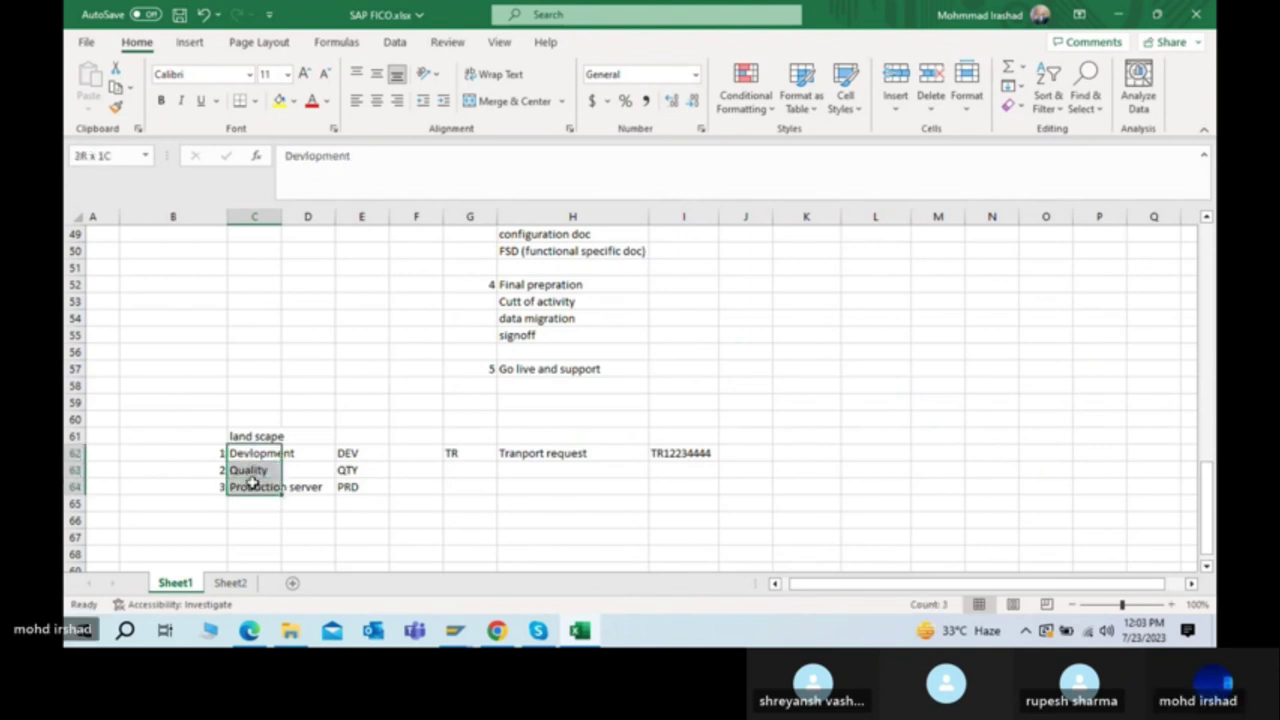
pyautogui.click(860, 467)
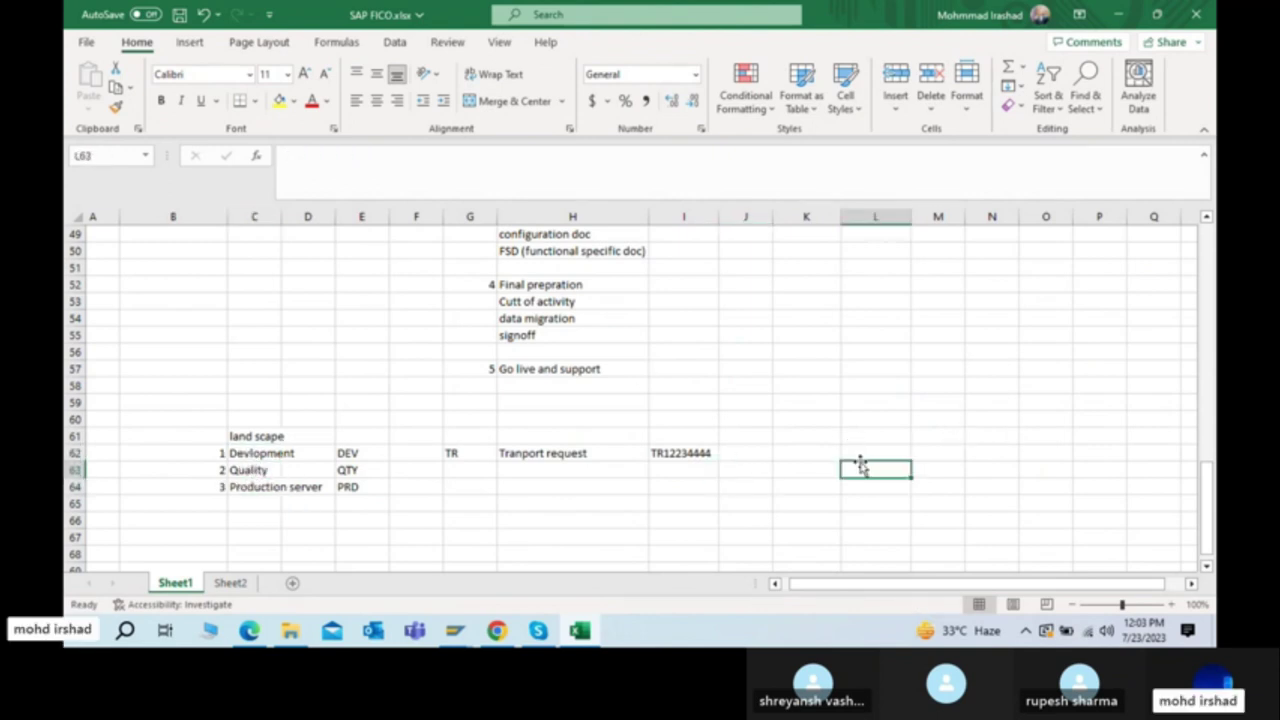
pyautogui.click(913, 452)
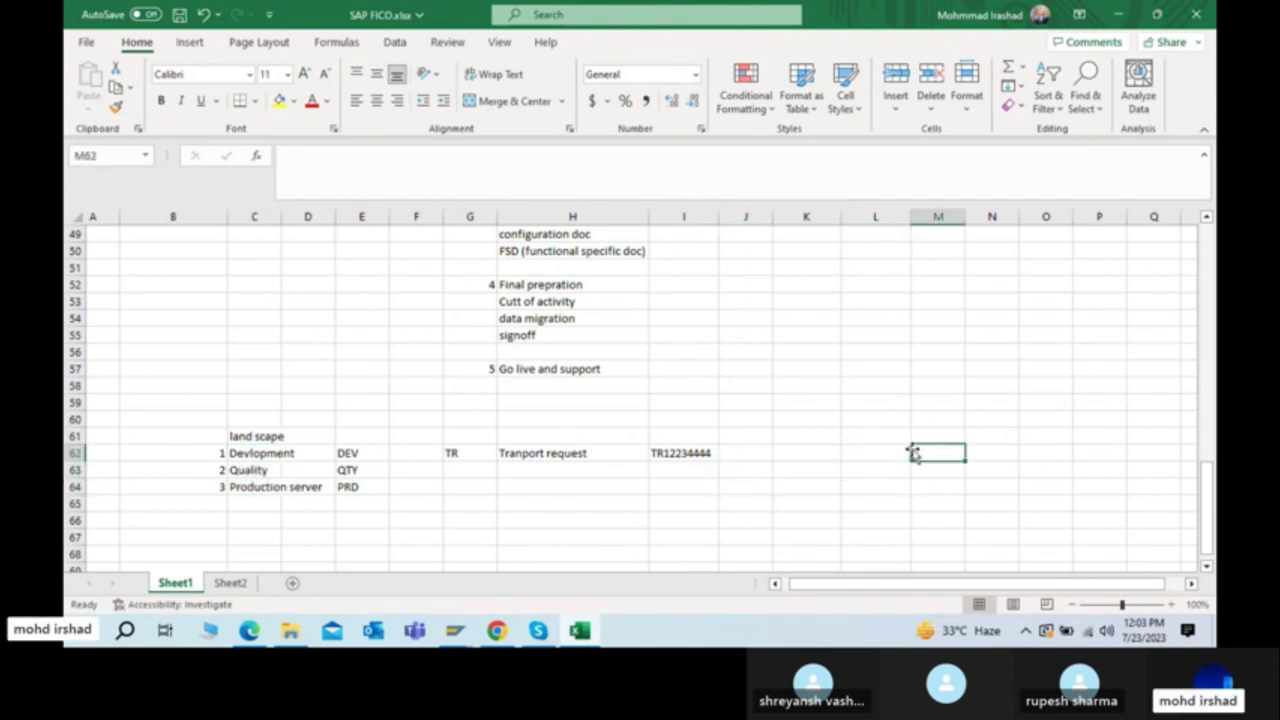
pyautogui.click(340, 456)
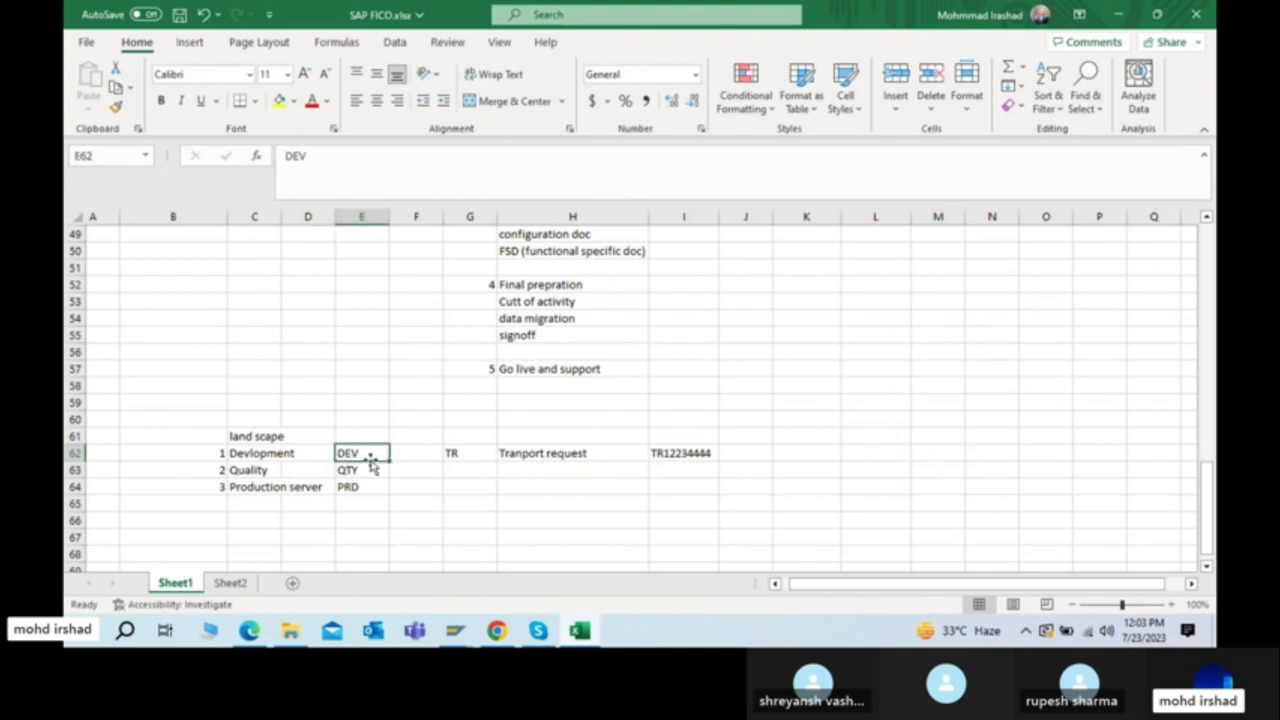
pyautogui.press('Right')
pyautogui.press('Right')
pyautogui.press('Right')
pyautogui.press('Right')
pyautogui.press('Right')
pyautogui.press('Right')
pyautogui.press('Right')
pyautogui.press('Right')
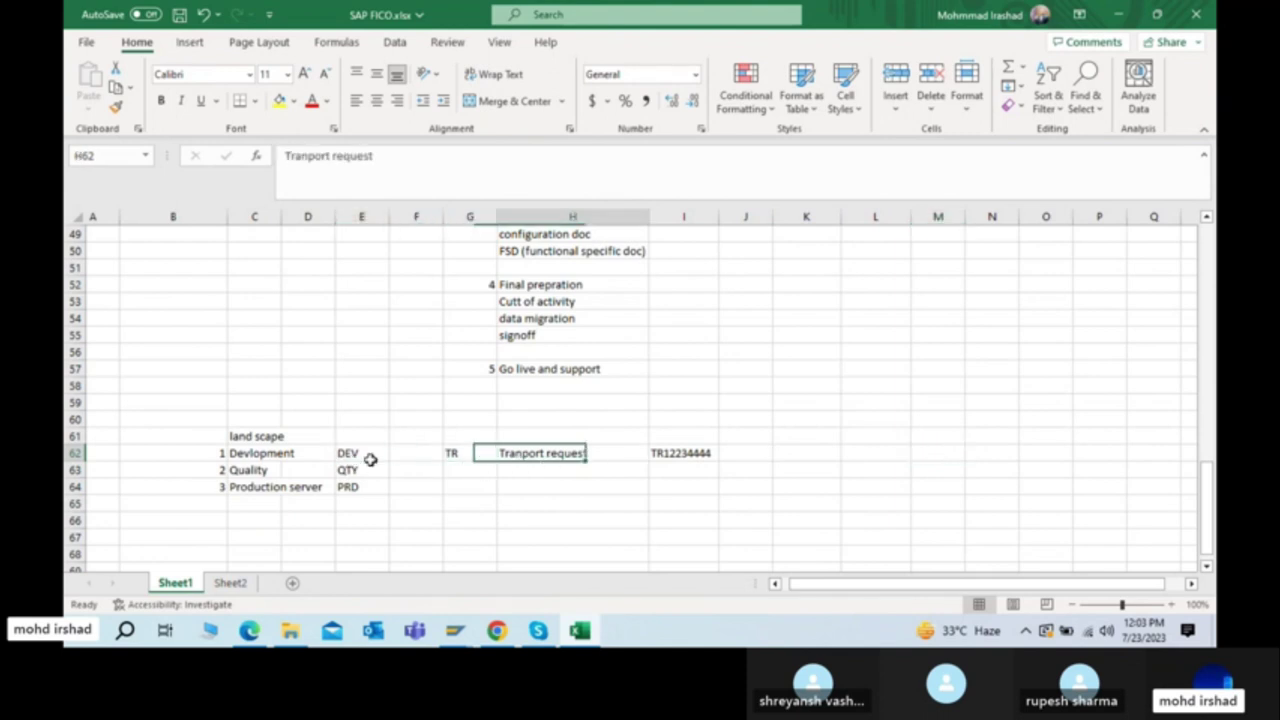
pyautogui.press('Up')
pyautogui.press('Up')
pyautogui.press('Up')
pyautogui.press('Up')
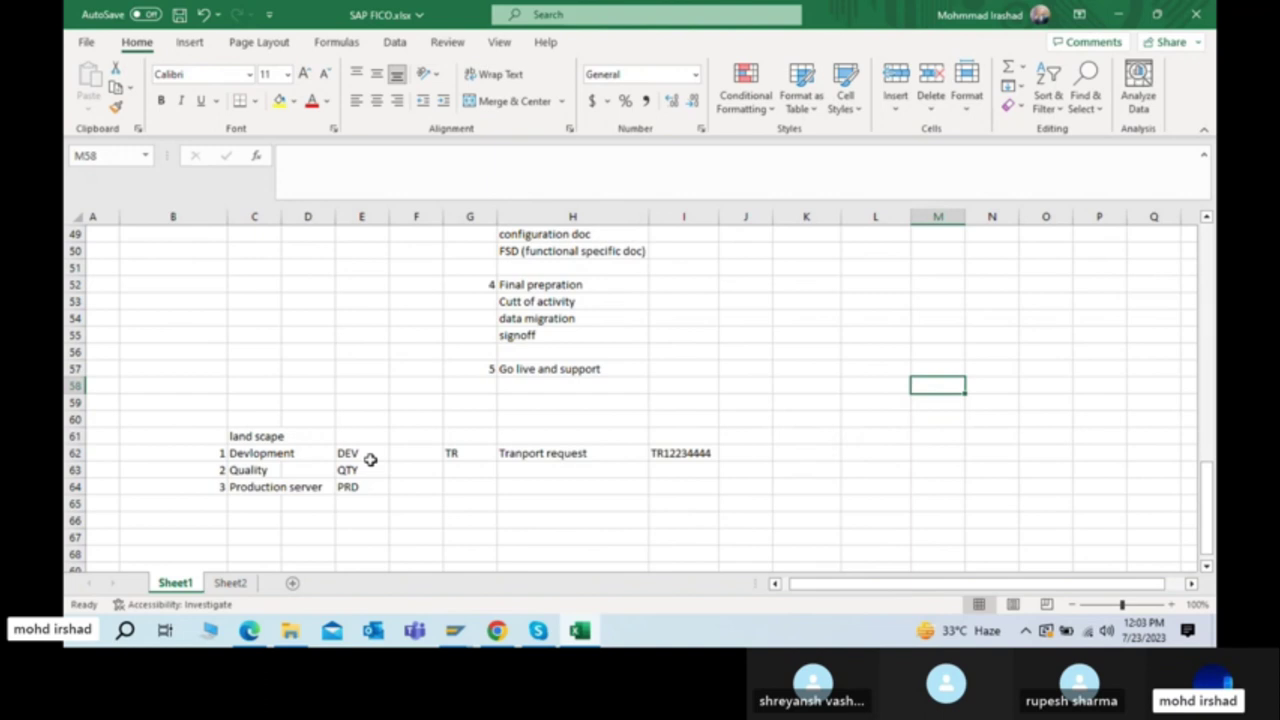
# Step: Enter 'define company' with 678767876 as step 1 under an 'sq' heading in row 58
pyautogui.write('d')
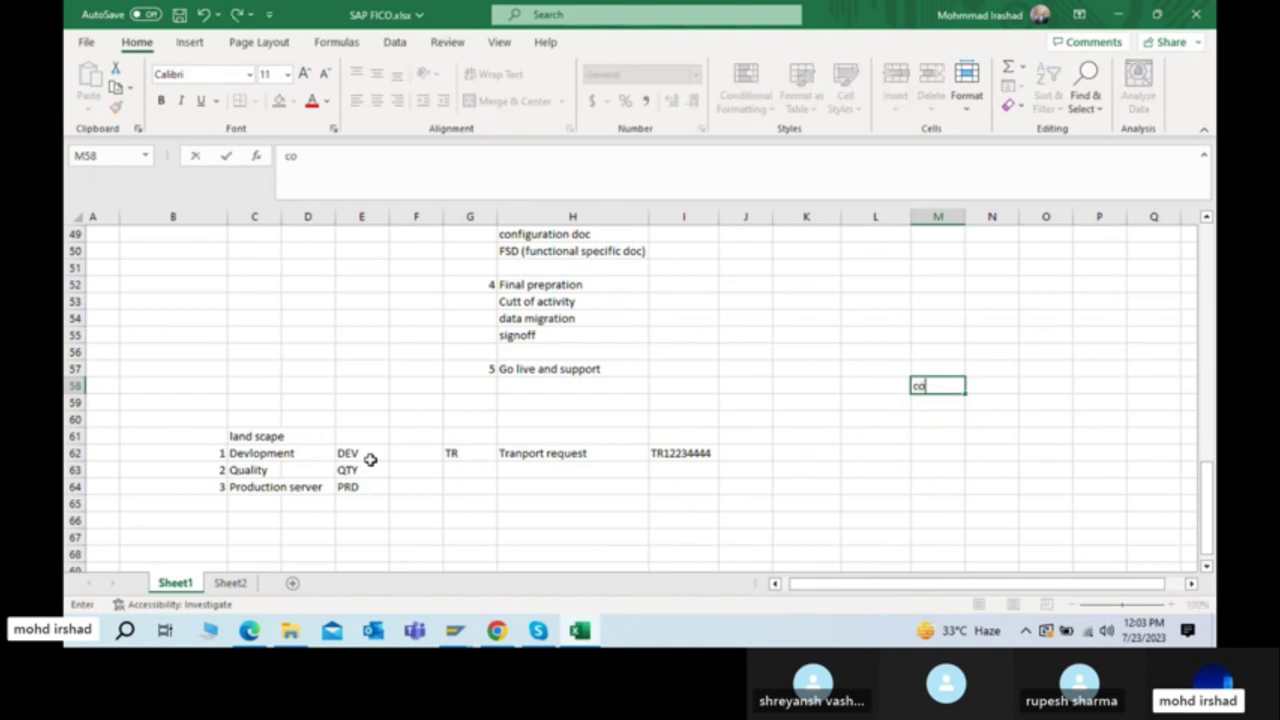
pyautogui.write('efine company')
pyautogui.press('Return')
pyautogui.press('Up')
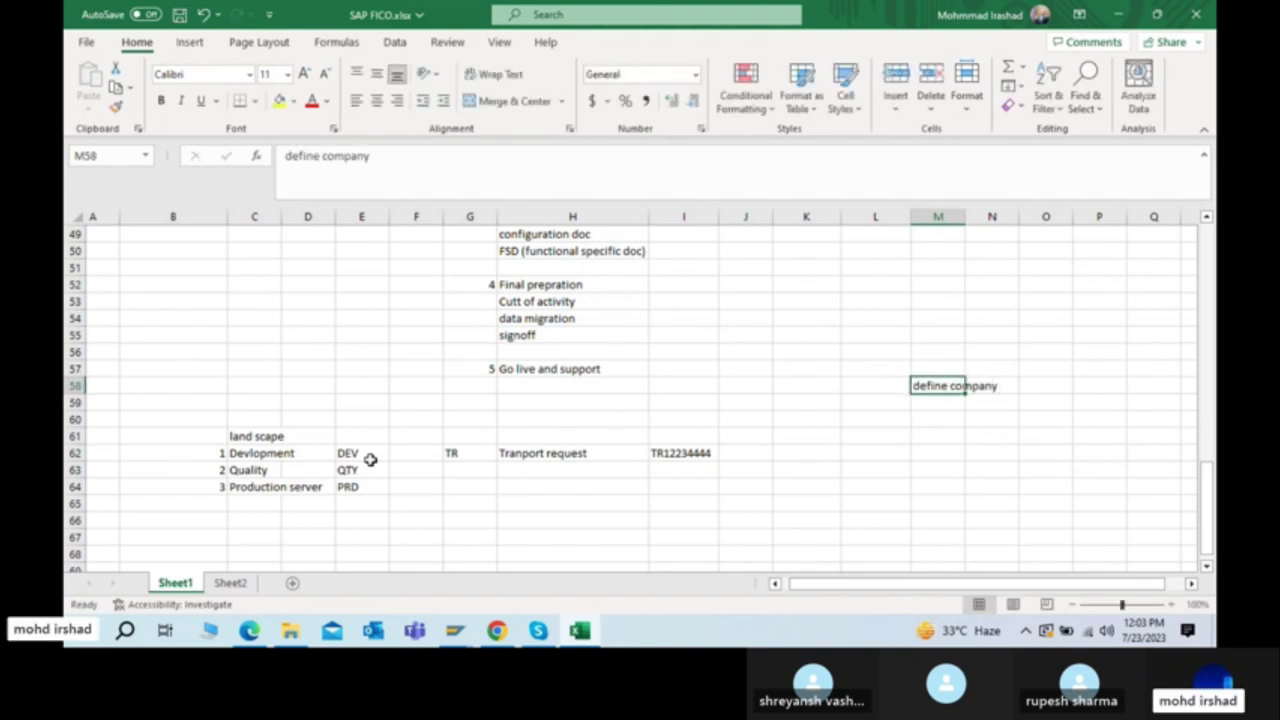
pyautogui.press('Right')
pyautogui.press('Right')
pyautogui.write('678767876')
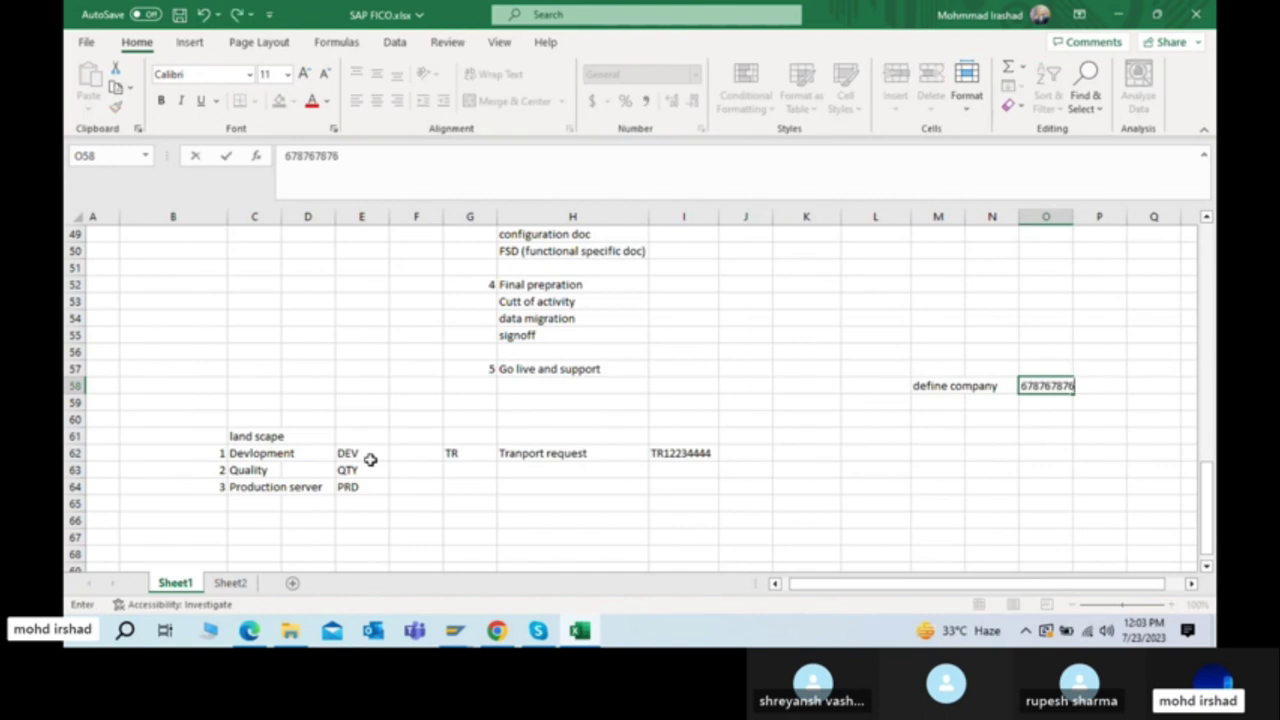
pyautogui.press('Return')
pyautogui.press('Up')
pyautogui.press('Right')
pyautogui.write('1')
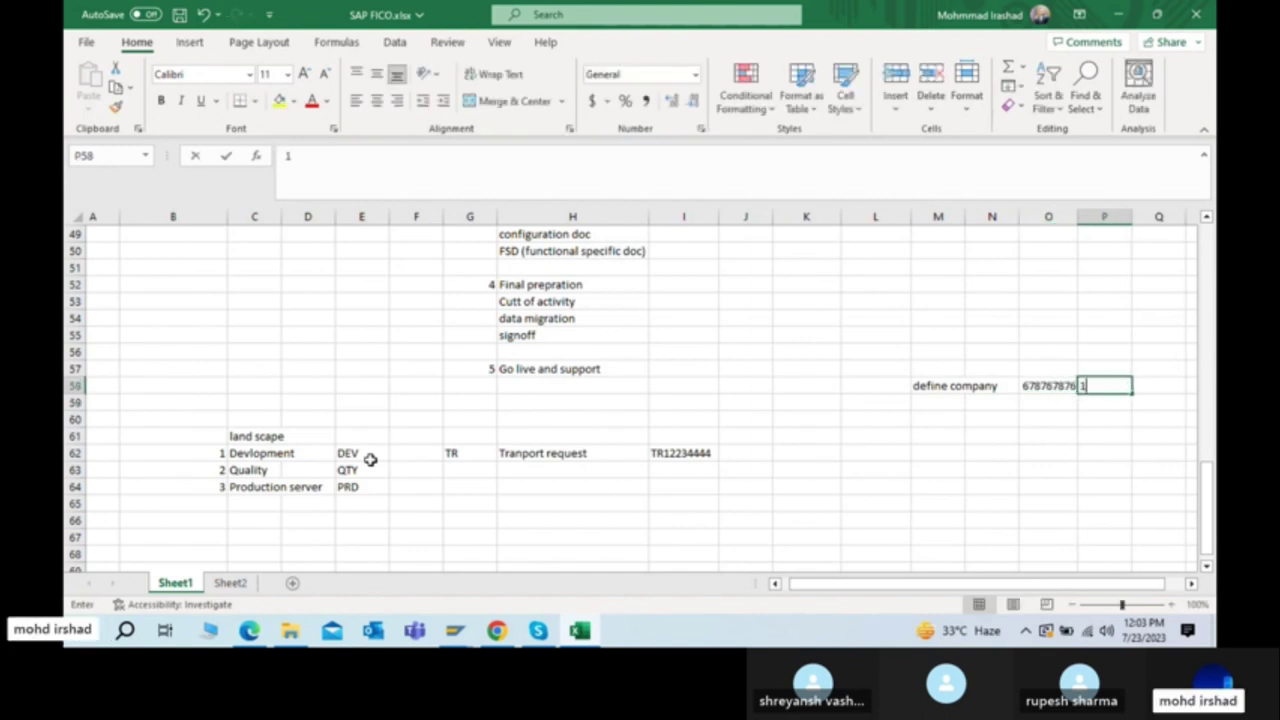
pyautogui.press('Up')
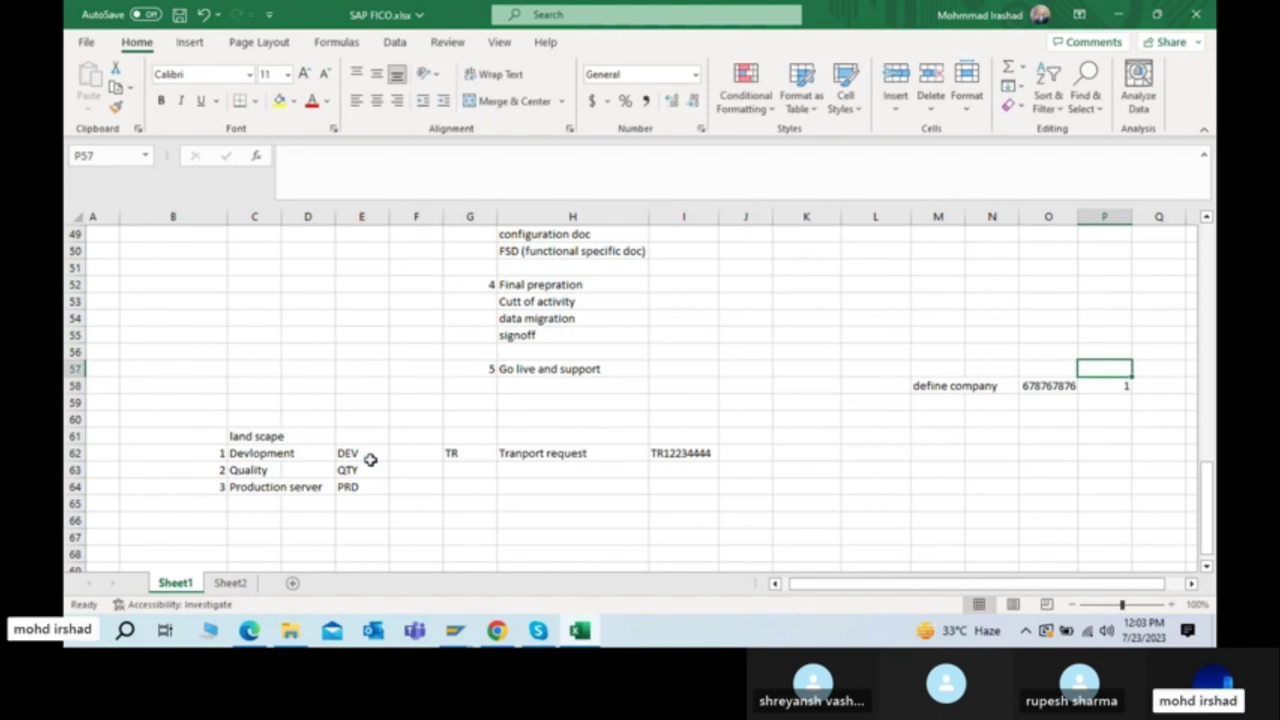
pyautogui.write('sq')
pyautogui.press('Return')
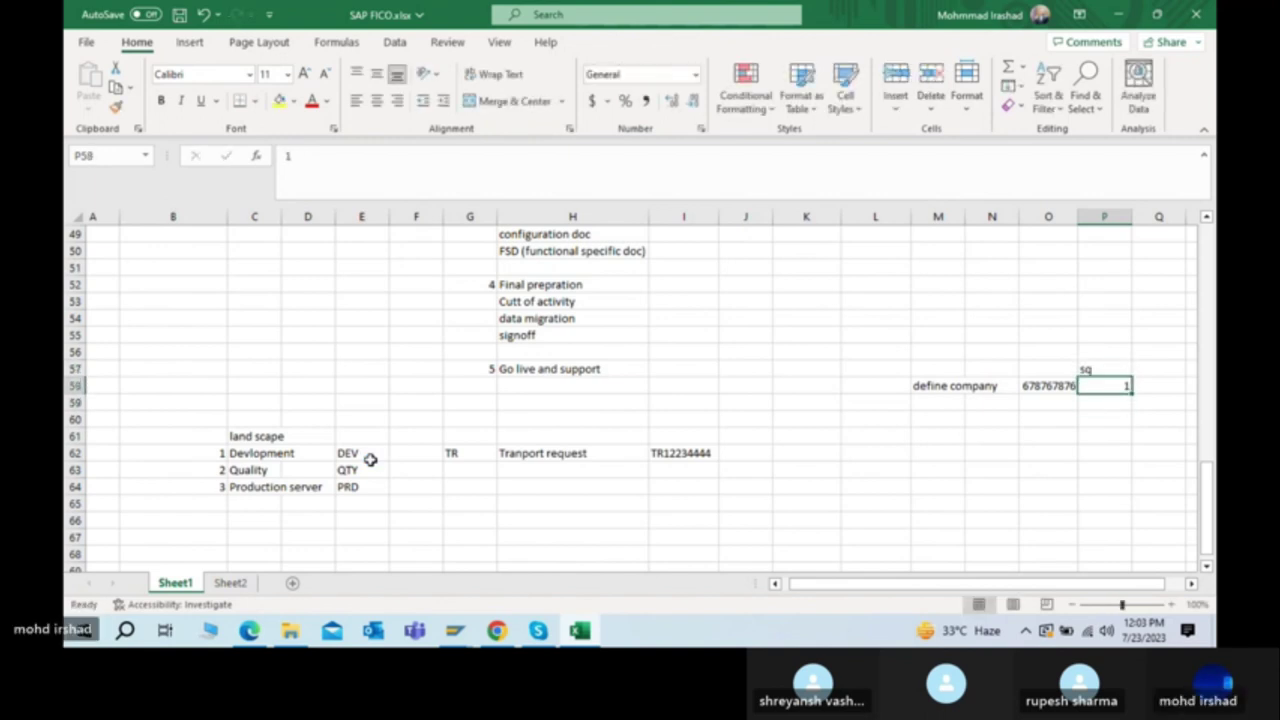
# Step: Add 'define cocd' with 7887 as step 2 in row 59, then bring up the PDF
pyautogui.press('Left')
pyautogui.press('Left')
pyautogui.press('Left')
pyautogui.press('Down')
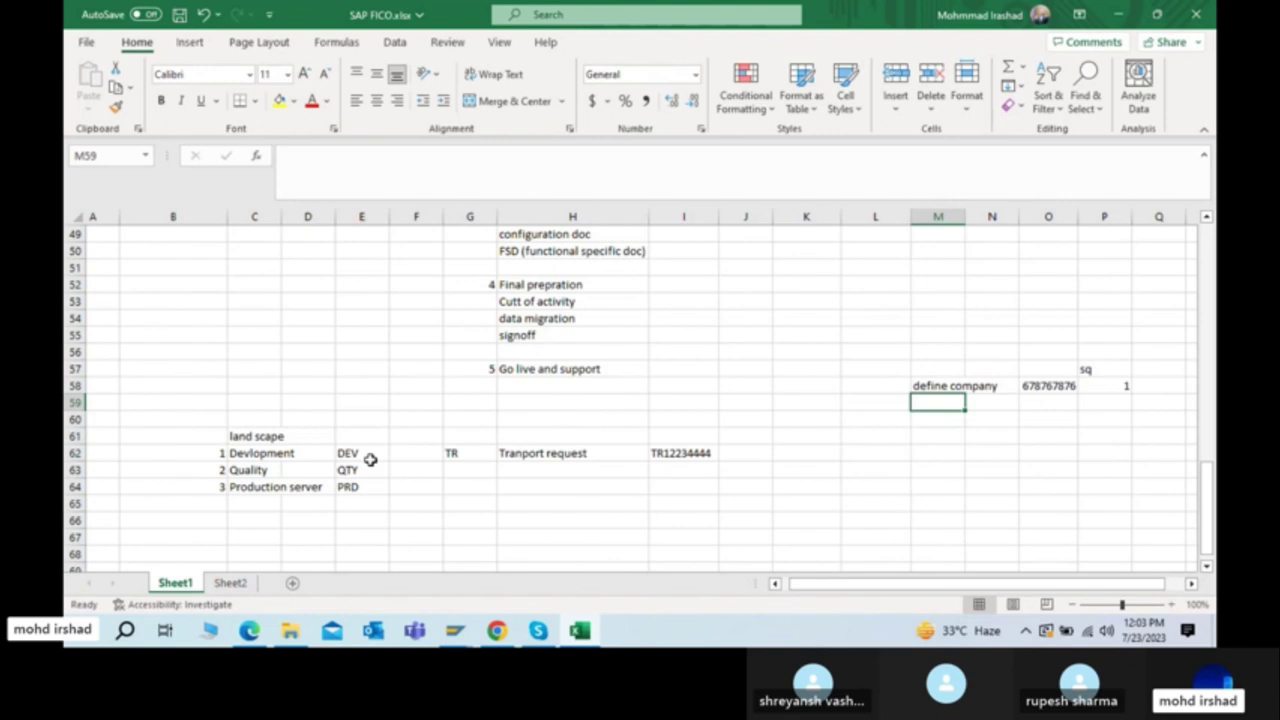
pyautogui.write('define cocd')
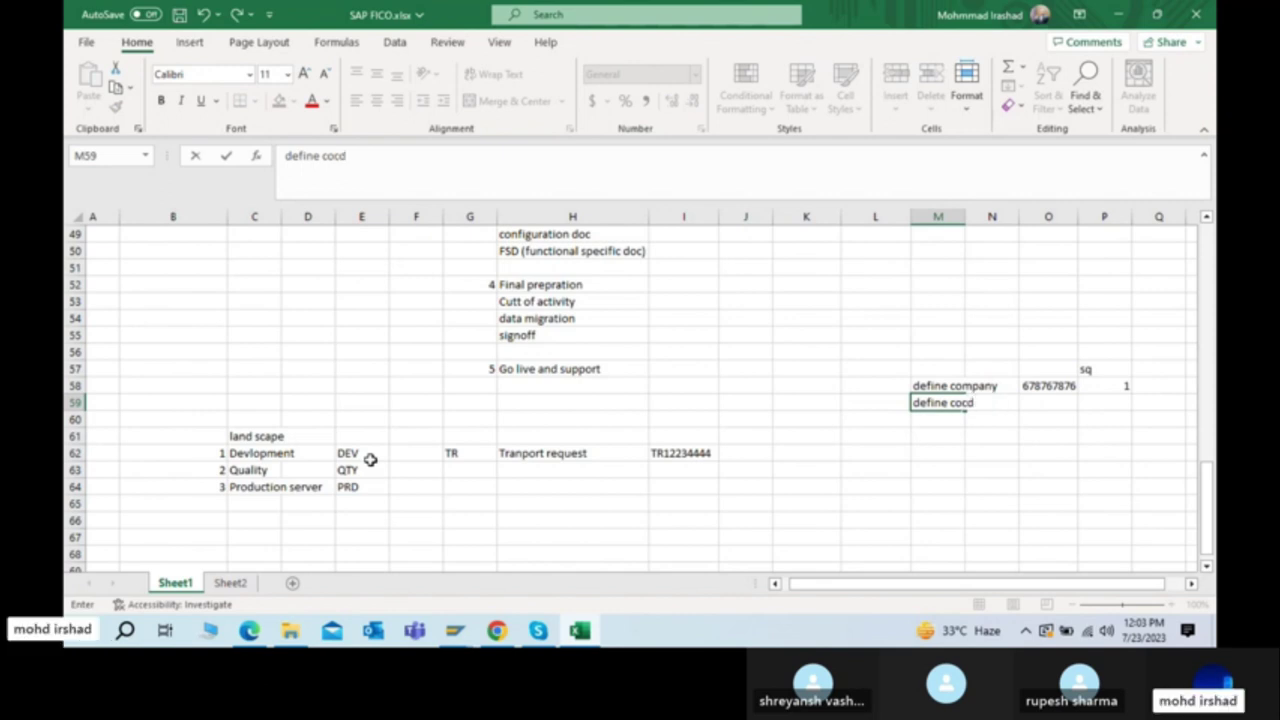
pyautogui.press('Right')
pyautogui.press('Right')
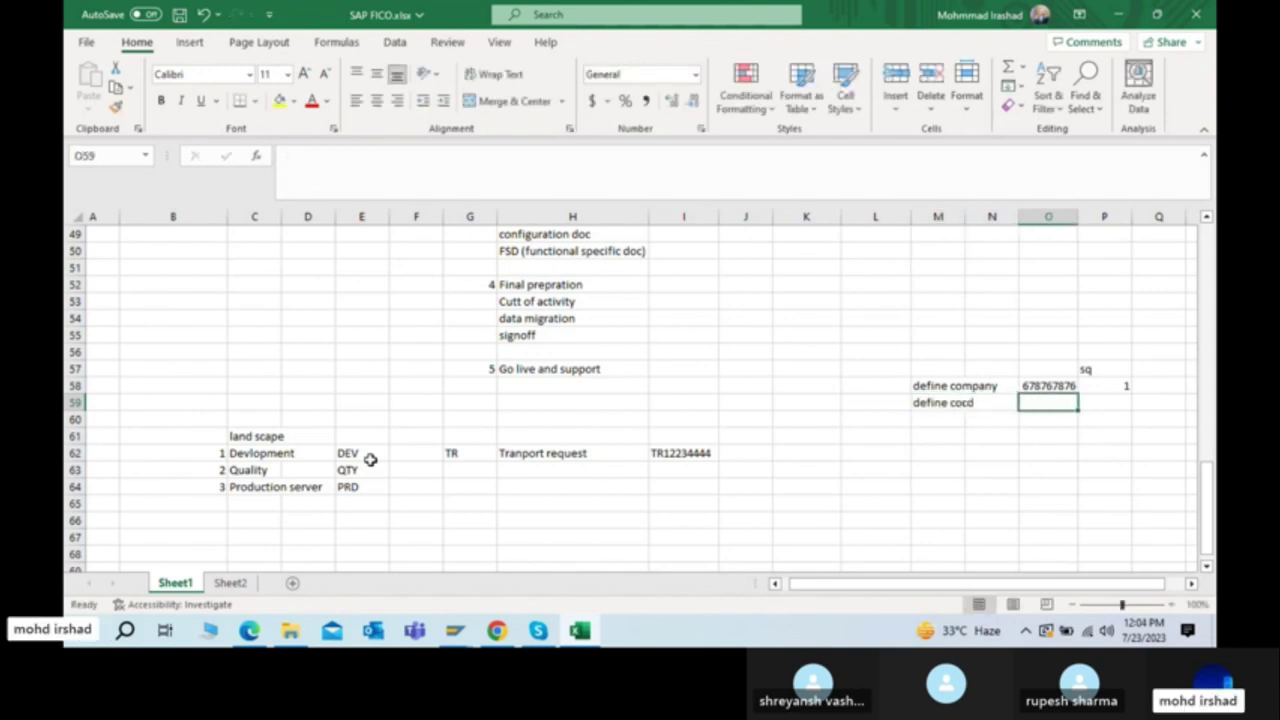
pyautogui.write('7887')
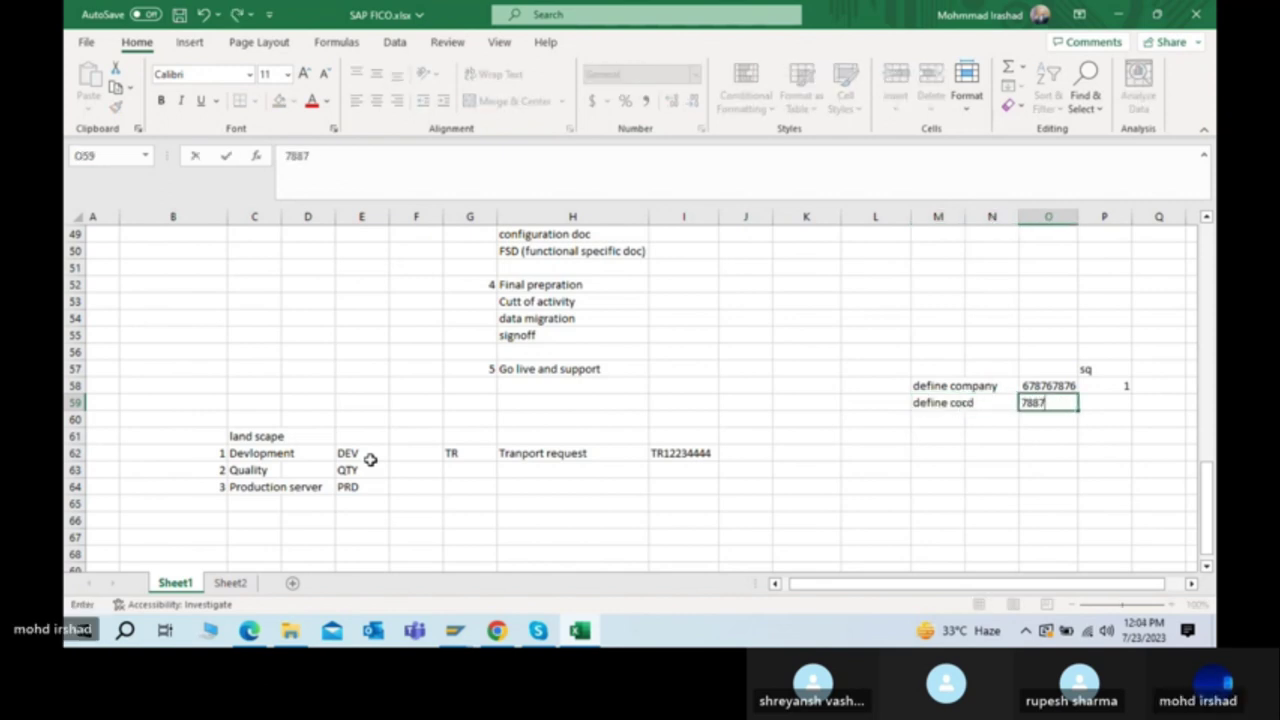
pyautogui.press('Up')
pyautogui.press('Right')
pyautogui.press('Down')
pyautogui.write('2')
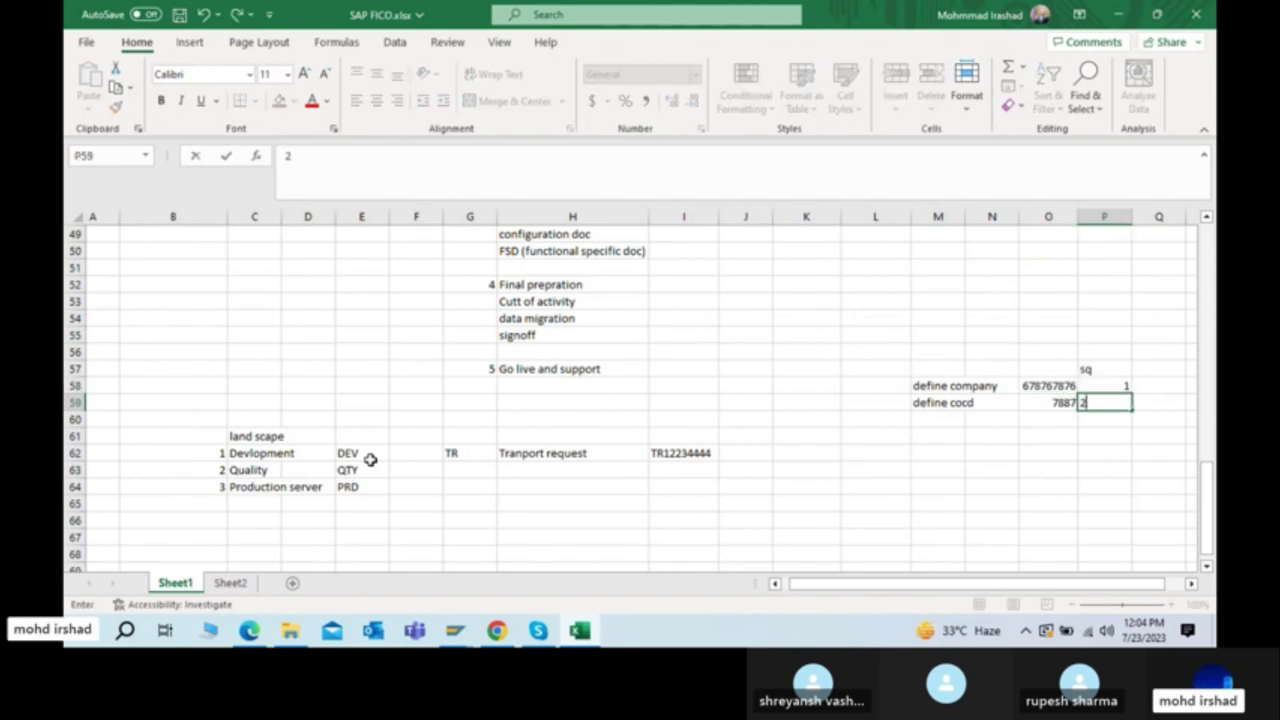
pyautogui.press('Return')
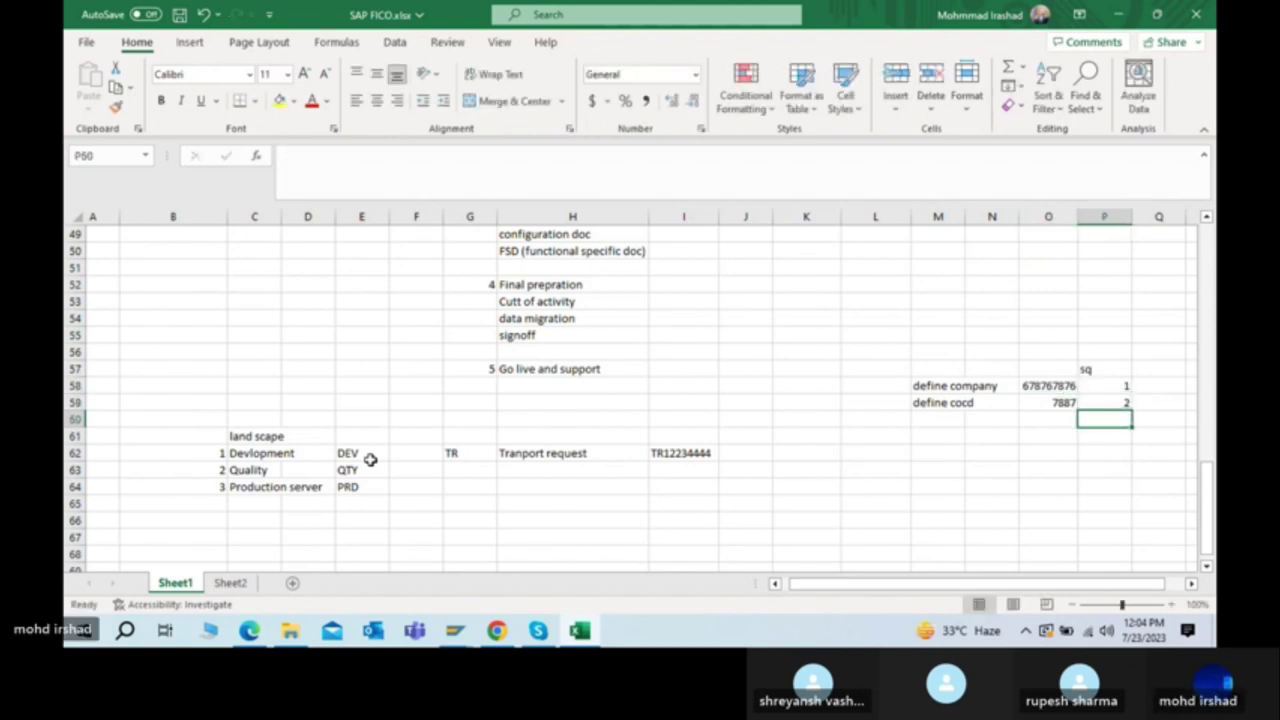
pyautogui.press('Left')
pyautogui.press('Left')
pyautogui.press('Left')
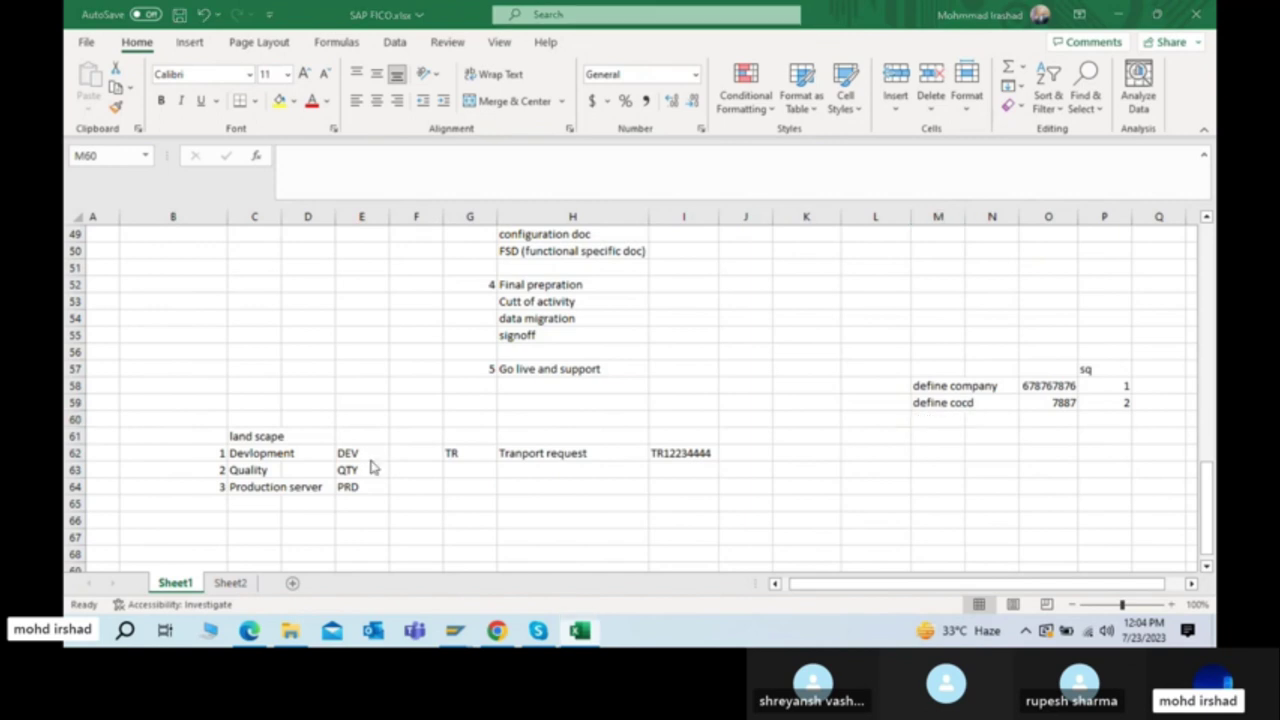
pyautogui.hotkey('alt', 'Tab')
pyautogui.hotkey('alt', 'Tab')
pyautogui.press('Tab')
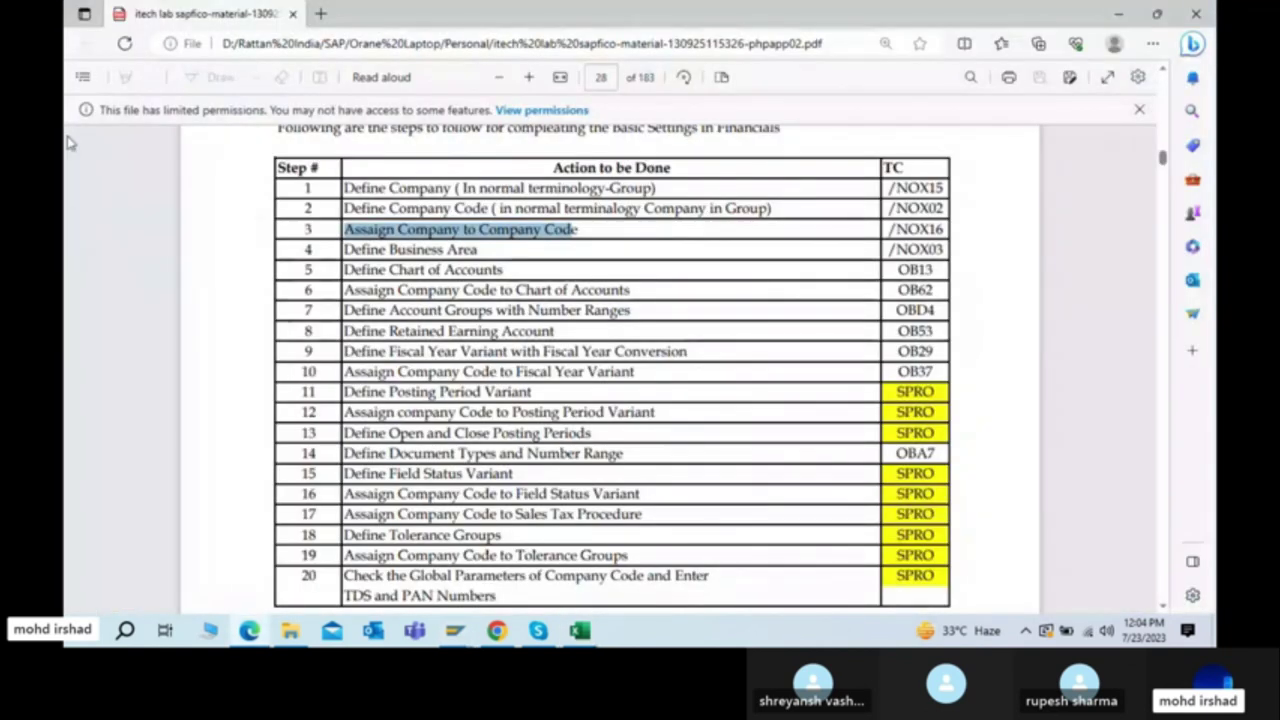
pyautogui.hotkey('alt', 'Tab')
pyautogui.hotkey('alt', 'Tab')
pyautogui.press('Tab')
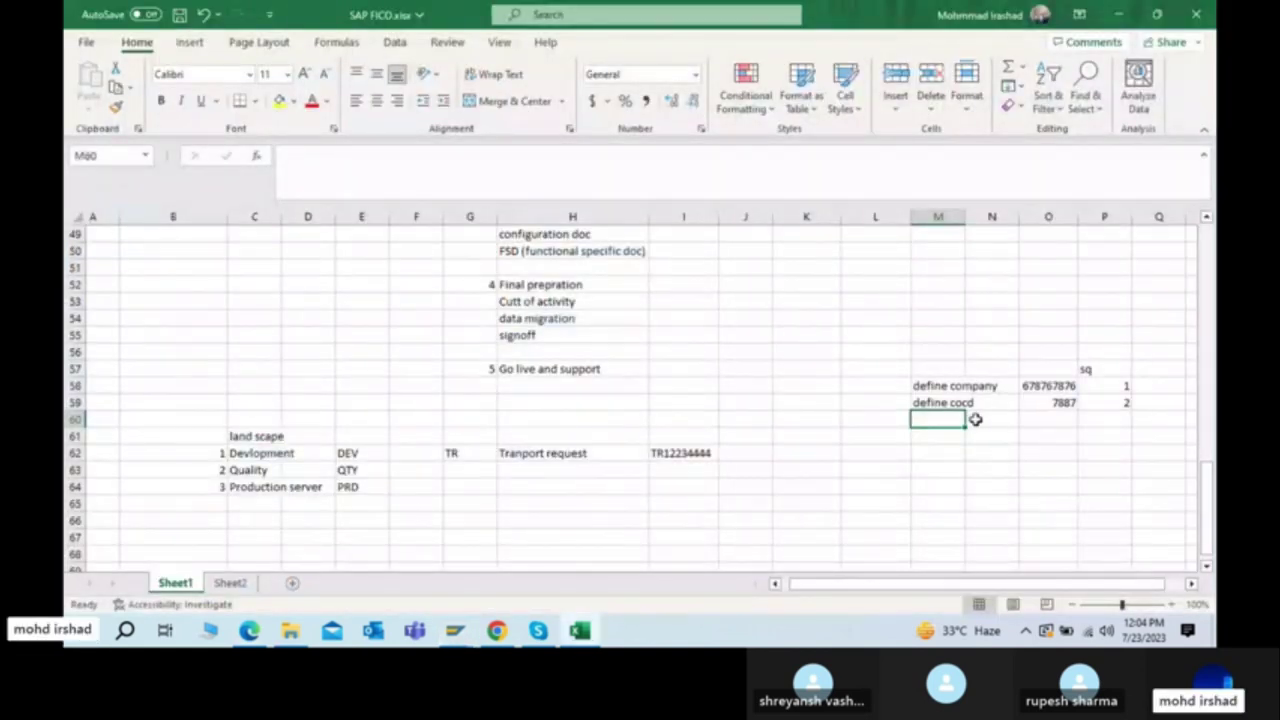
pyautogui.hotkey('alt', 'Tab')
pyautogui.hotkey('alt', 'Tab')
pyautogui.press('Tab')
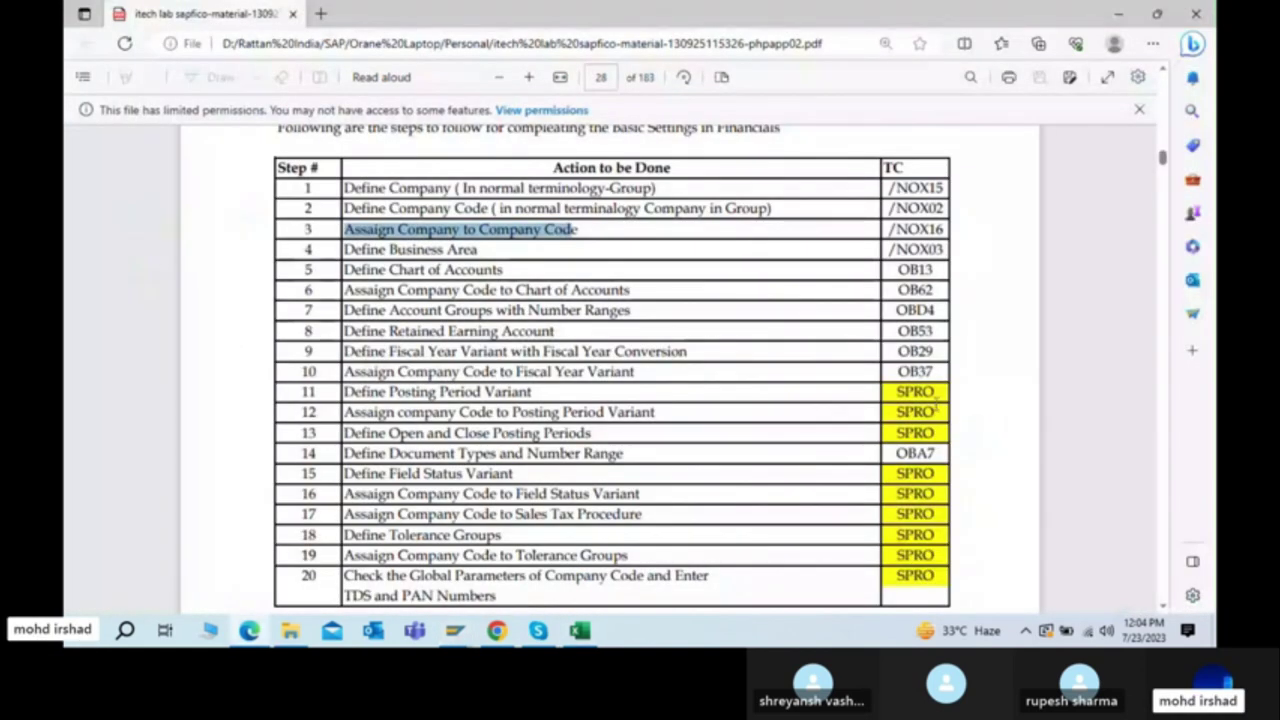
pyautogui.hotkey('alt', 'Tab')
pyautogui.hotkey('alt', 'Tab')
pyautogui.press('Tab')
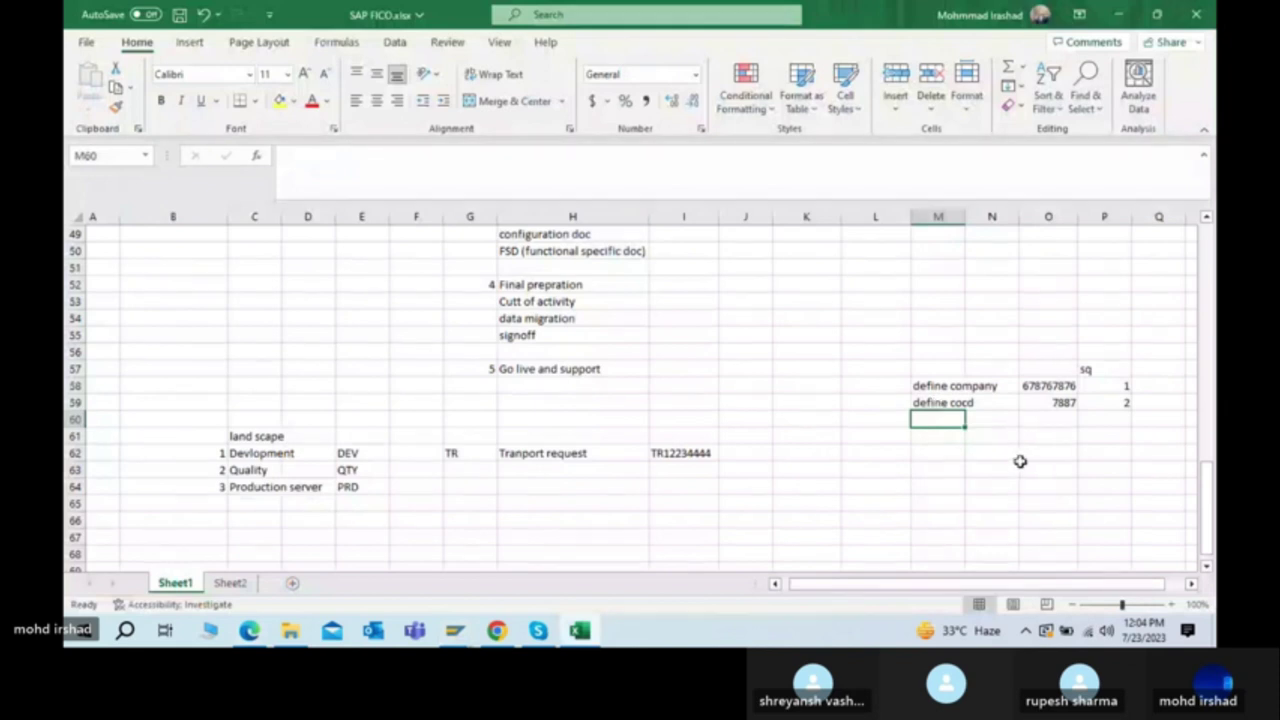
pyautogui.hotkey('alt', 'Tab')
pyautogui.hotkey('alt', 'Tab')
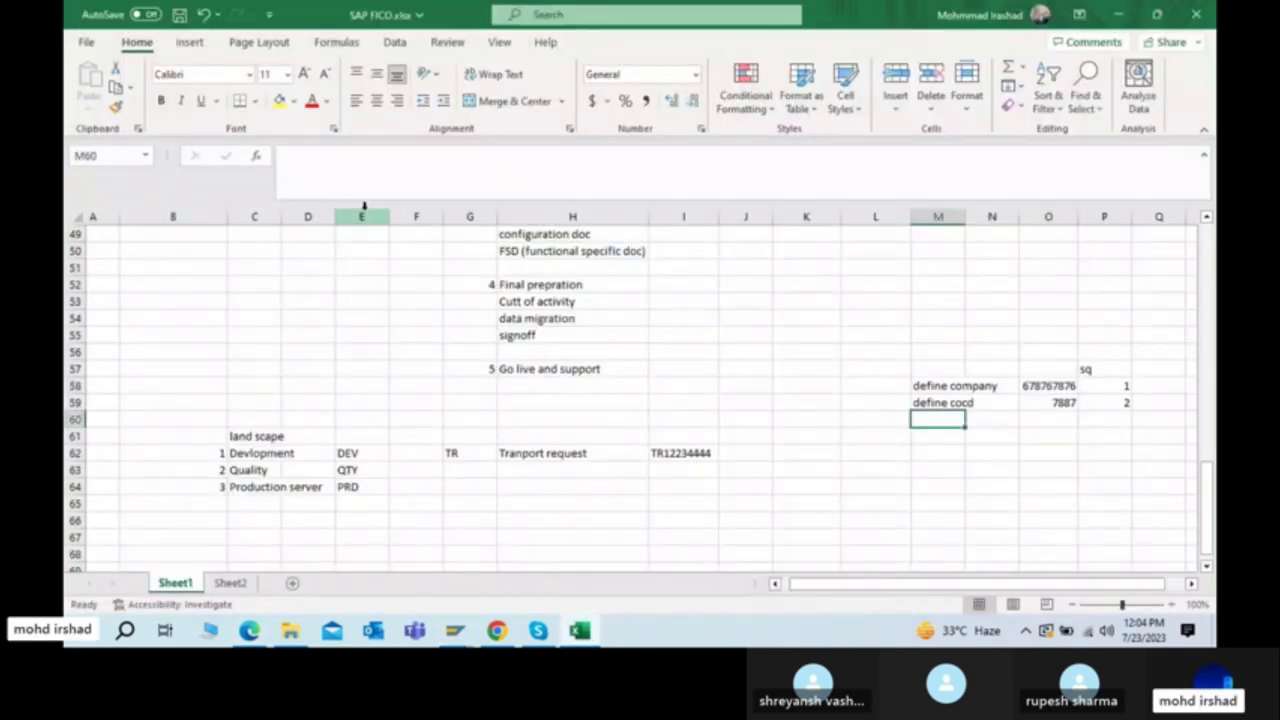
pyautogui.click(938, 400)
pyautogui.click(935, 387)
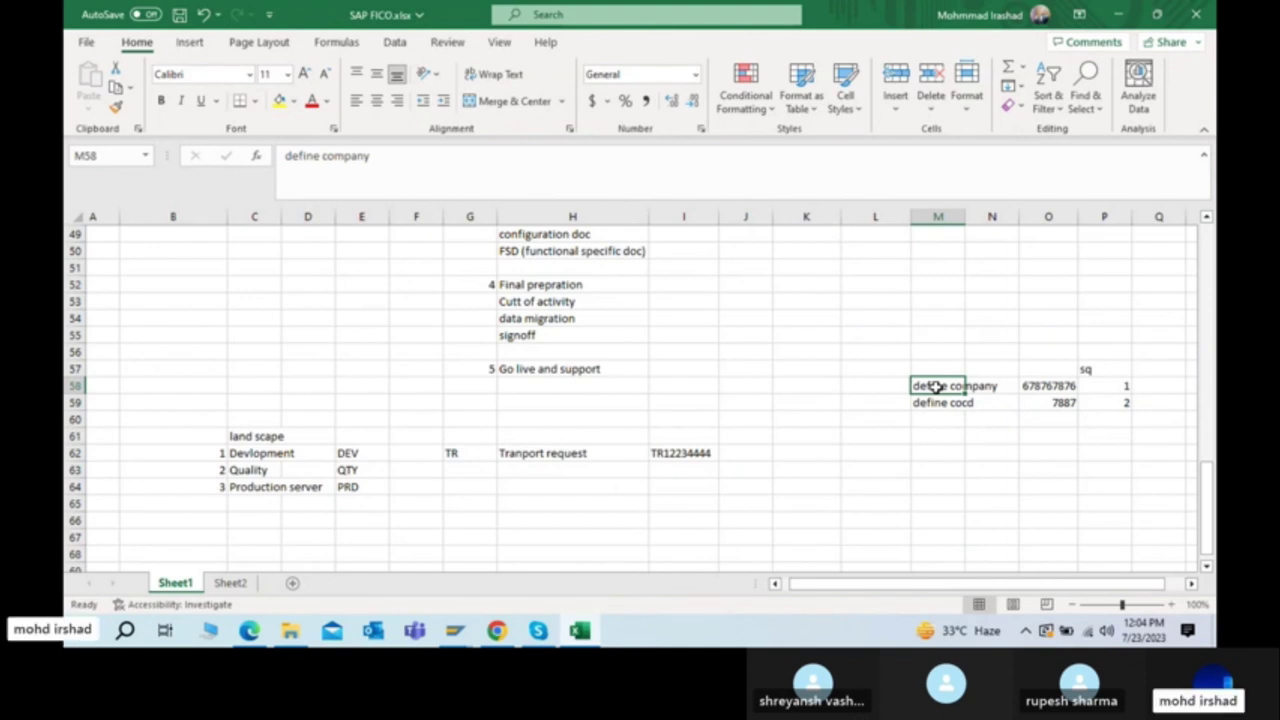
pyautogui.press('Down')
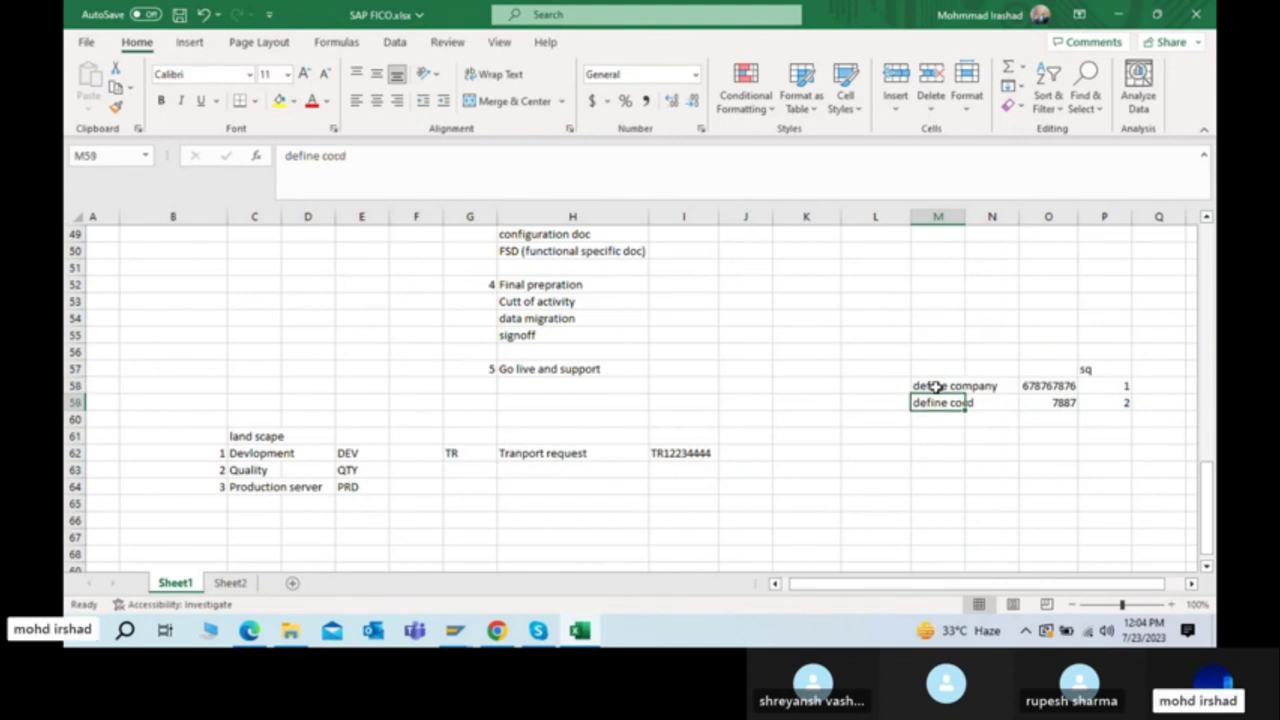
pyautogui.click(933, 387)
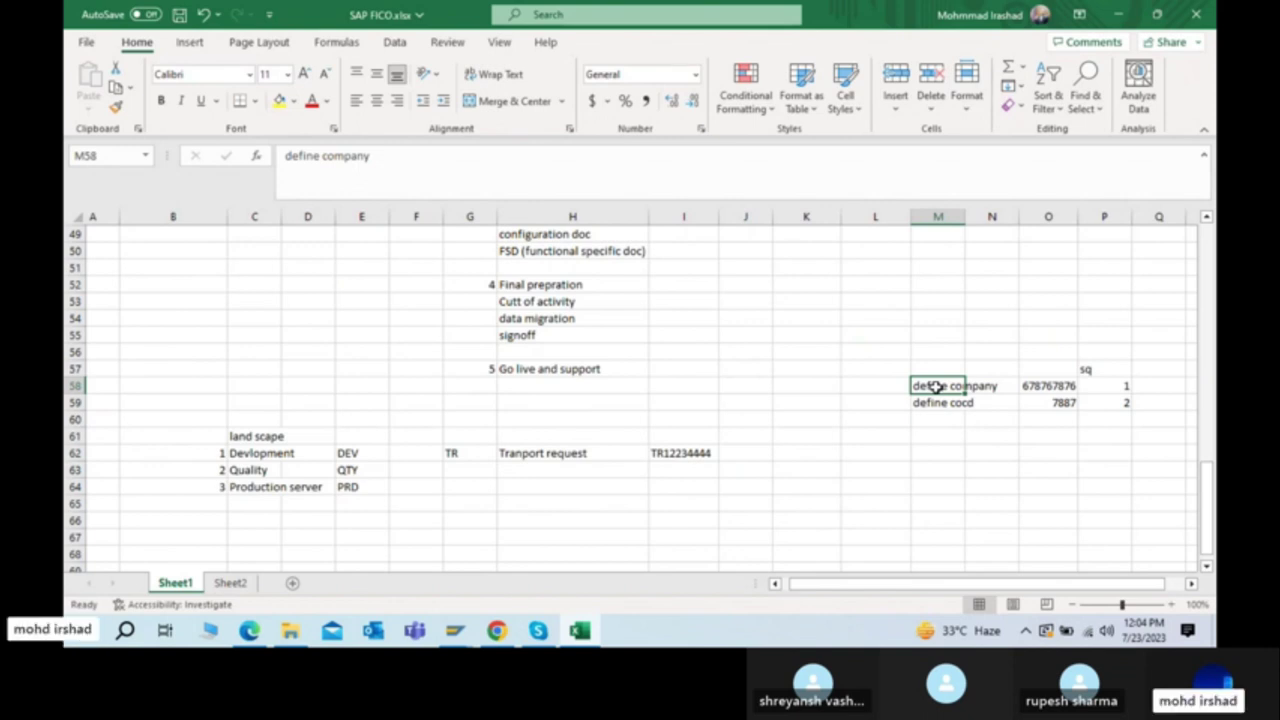
pyautogui.press('Down')
pyautogui.press('Down')
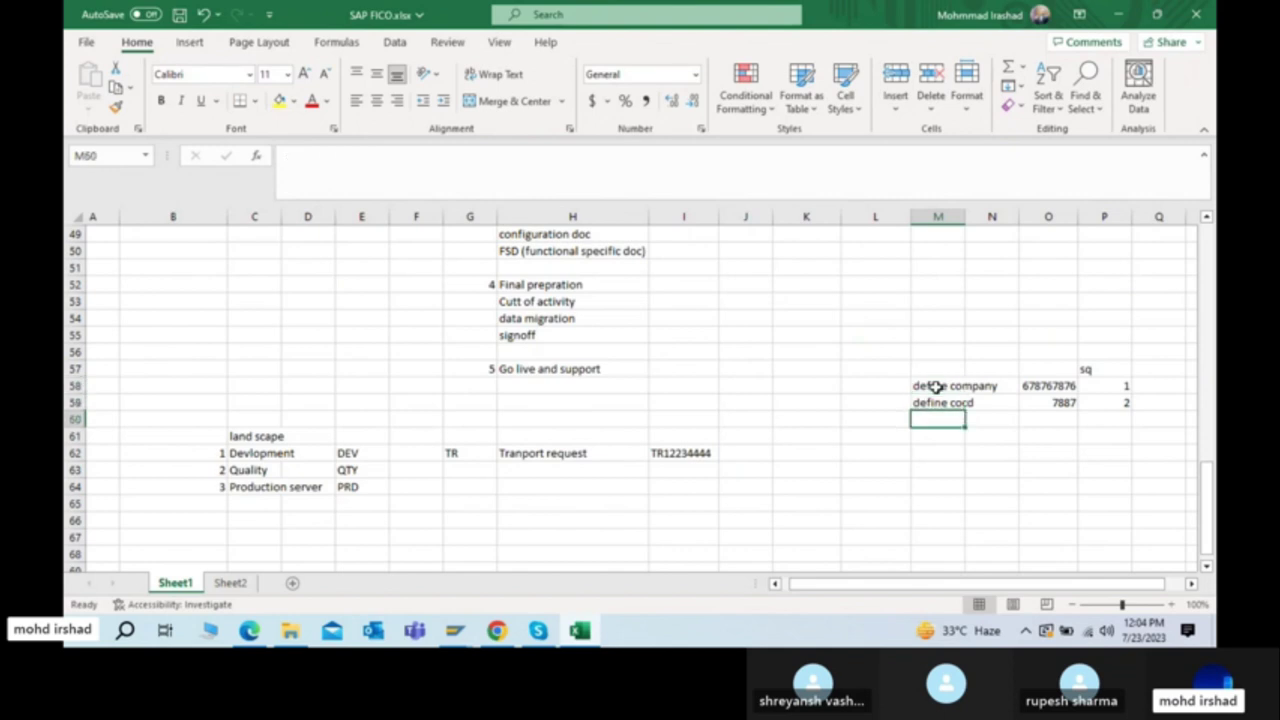
pyautogui.write('Assign')
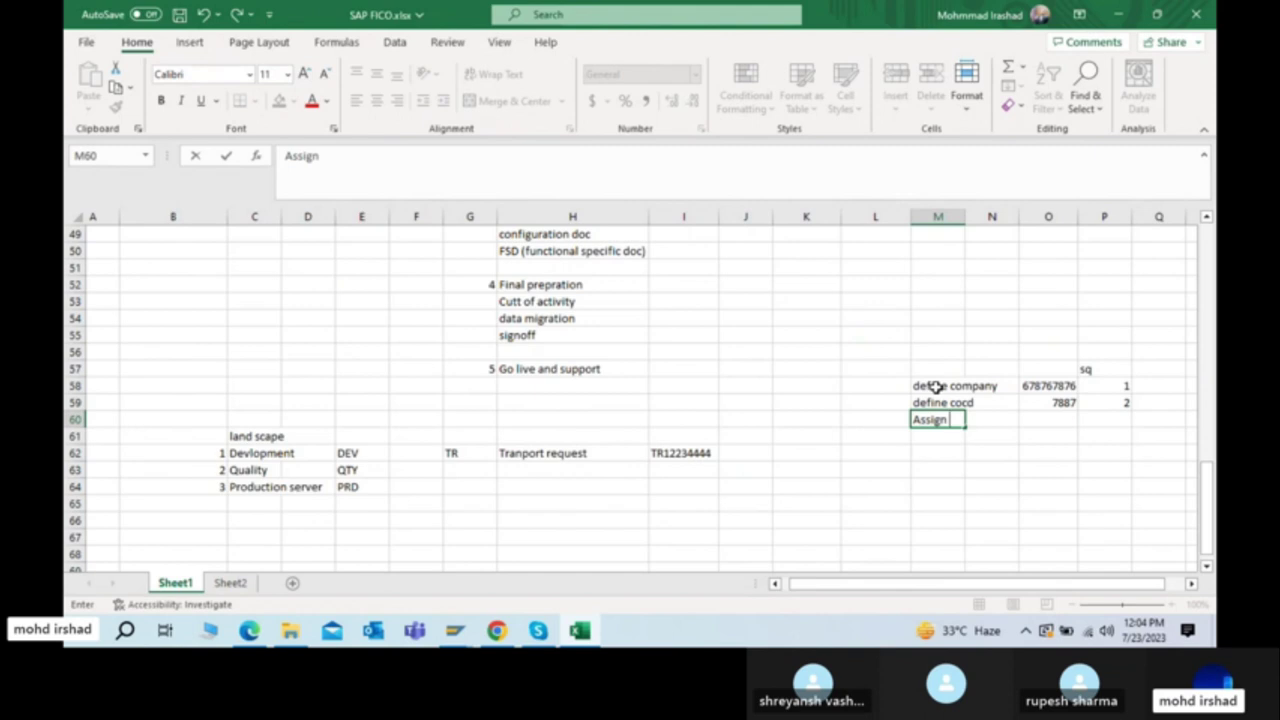
pyautogui.write(' co')
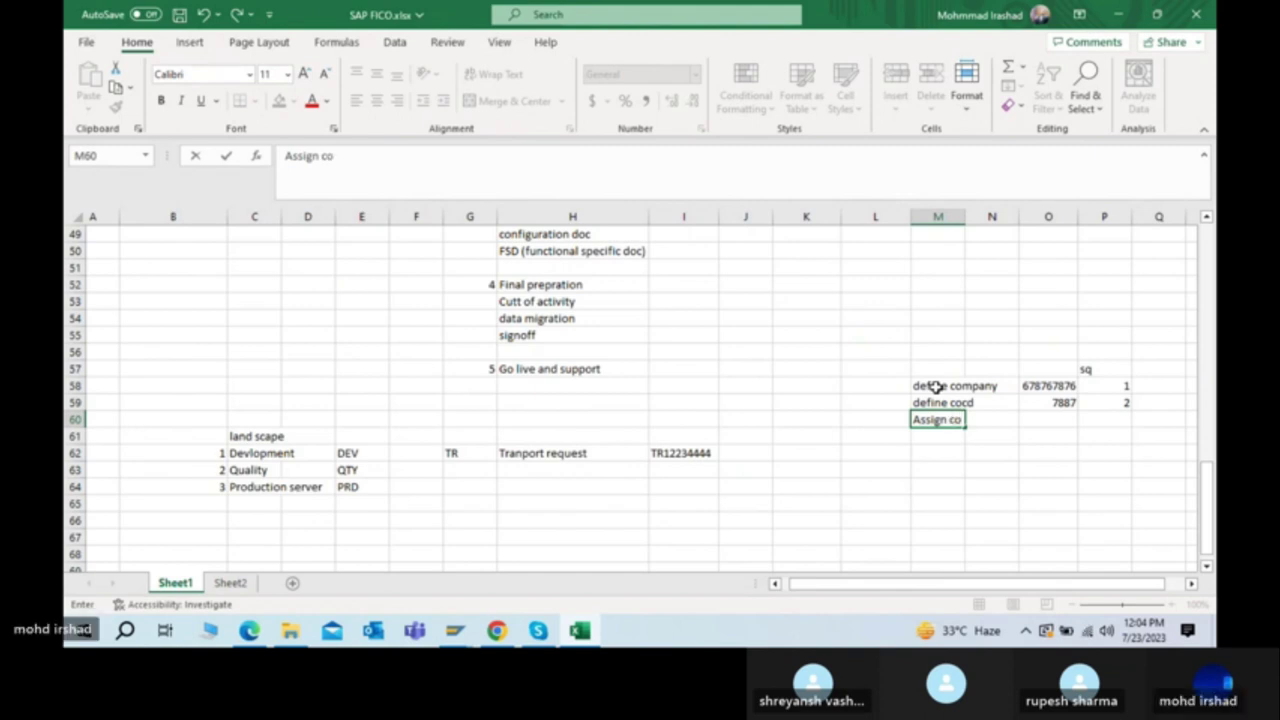
pyautogui.write('cd to cop')
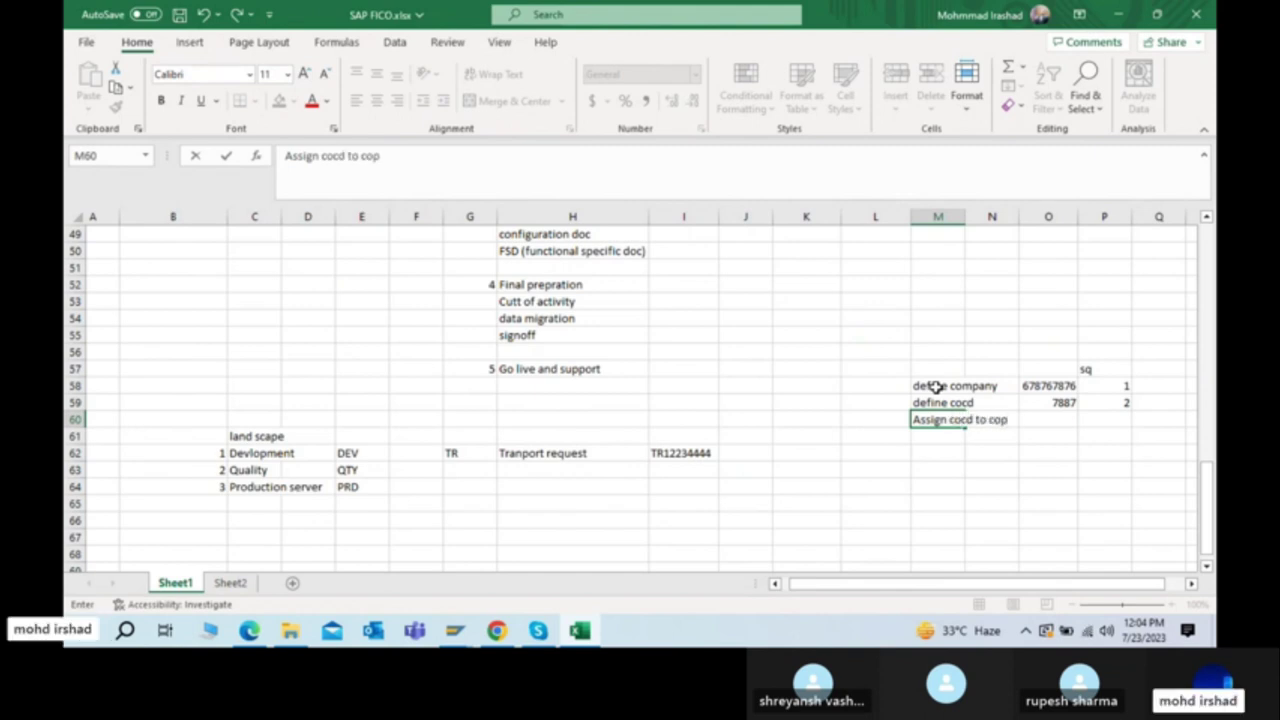
pyautogui.write('any')
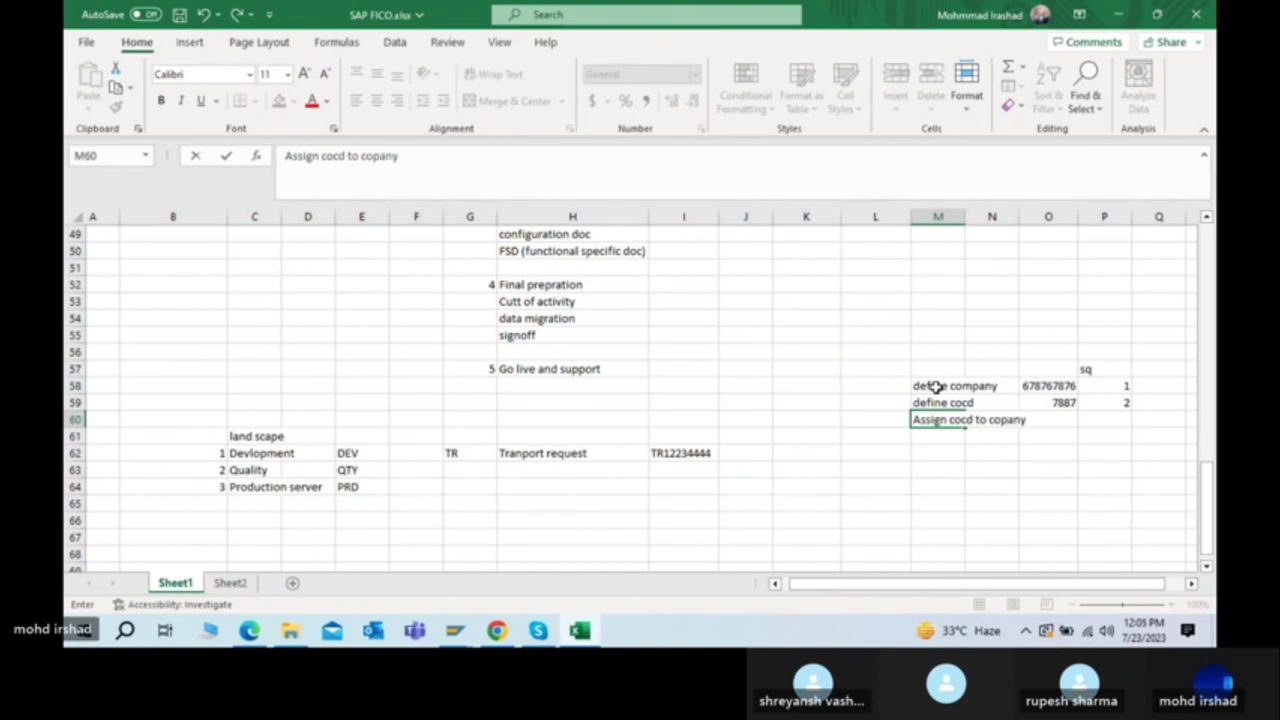
# Step: Correct the typo so cell M60 reads 'Assign cocd to company'
pyautogui.press('Return')
pyautogui.press('Up')
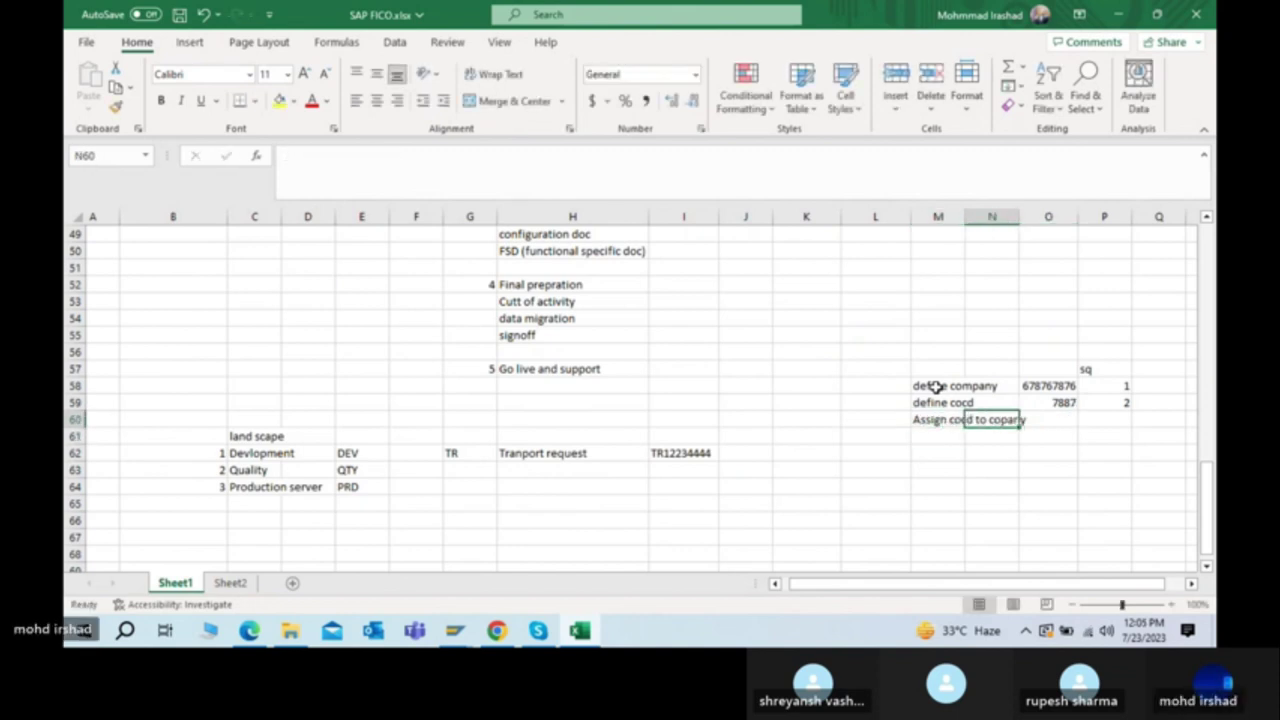
pyautogui.click(451, 157)
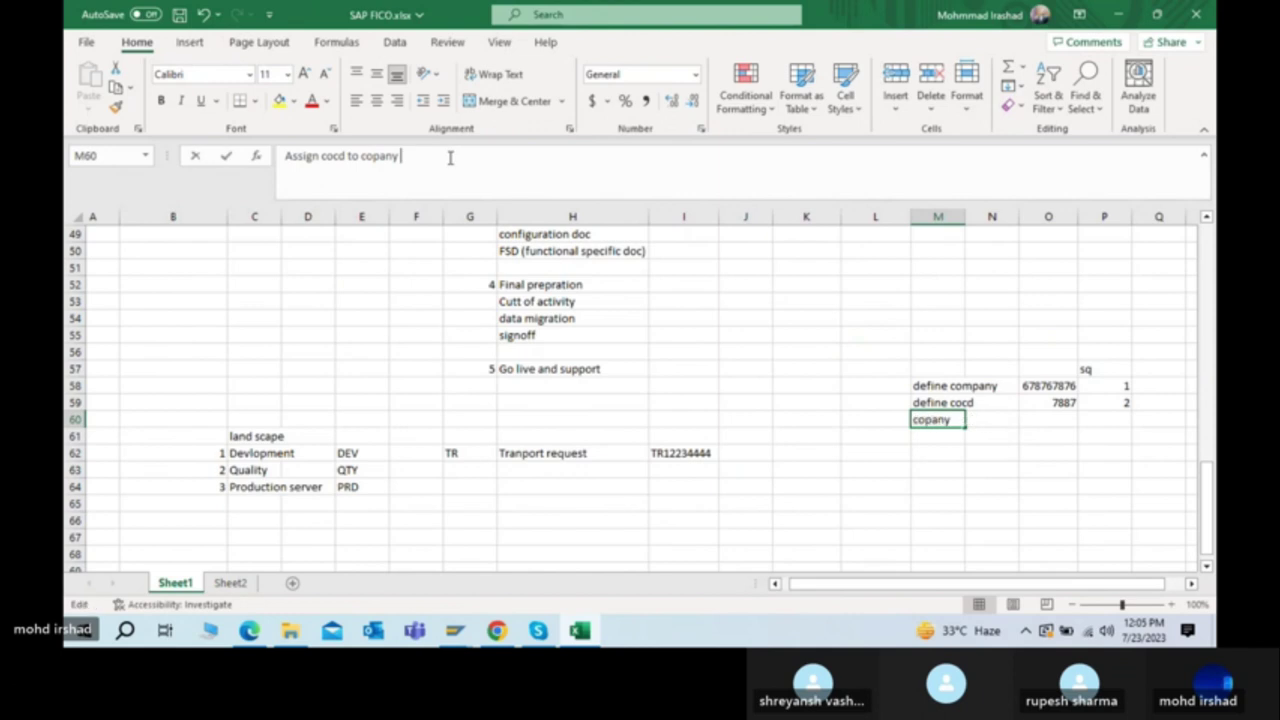
pyautogui.press('BackSpace')
pyautogui.press('BackSpace')
pyautogui.press('BackSpace')
pyautogui.press('BackSpace')
pyautogui.write('mpany')
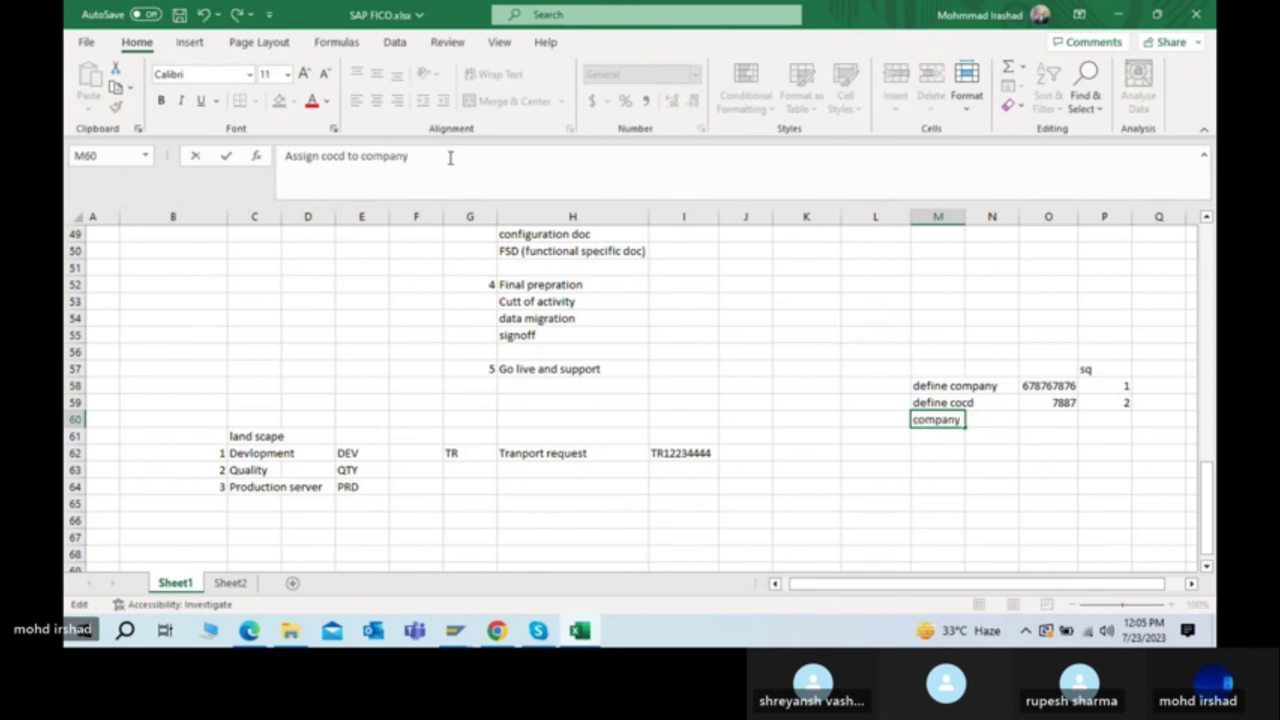
pyautogui.press('Return')
pyautogui.press('Up')
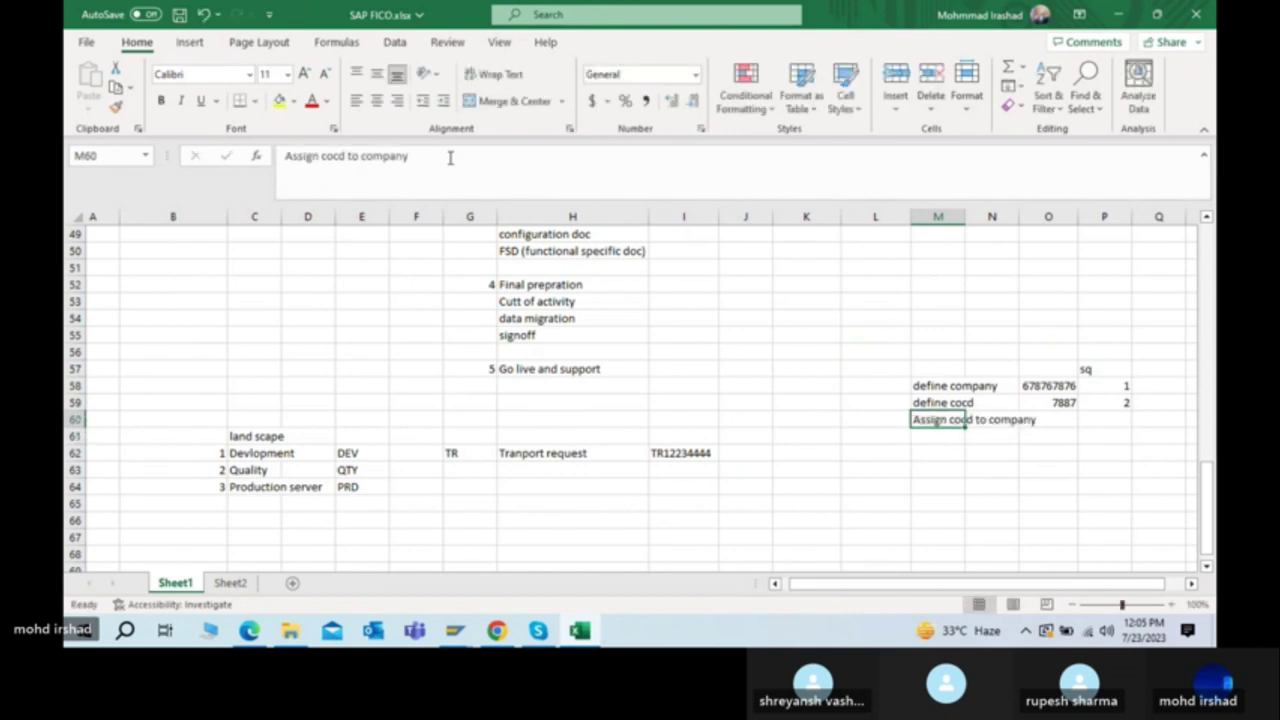
pyautogui.press('Right')
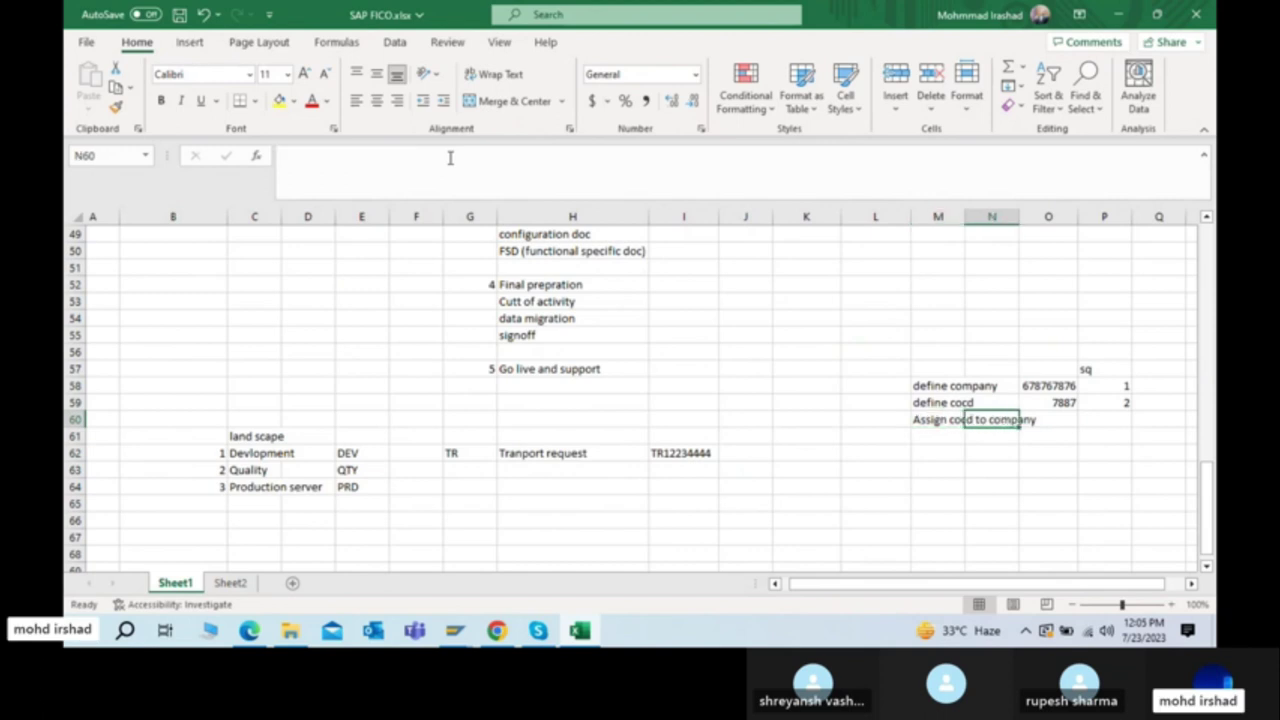
pyautogui.press('Left')
pyautogui.press('Right')
pyautogui.press('Right')
pyautogui.press('Right')
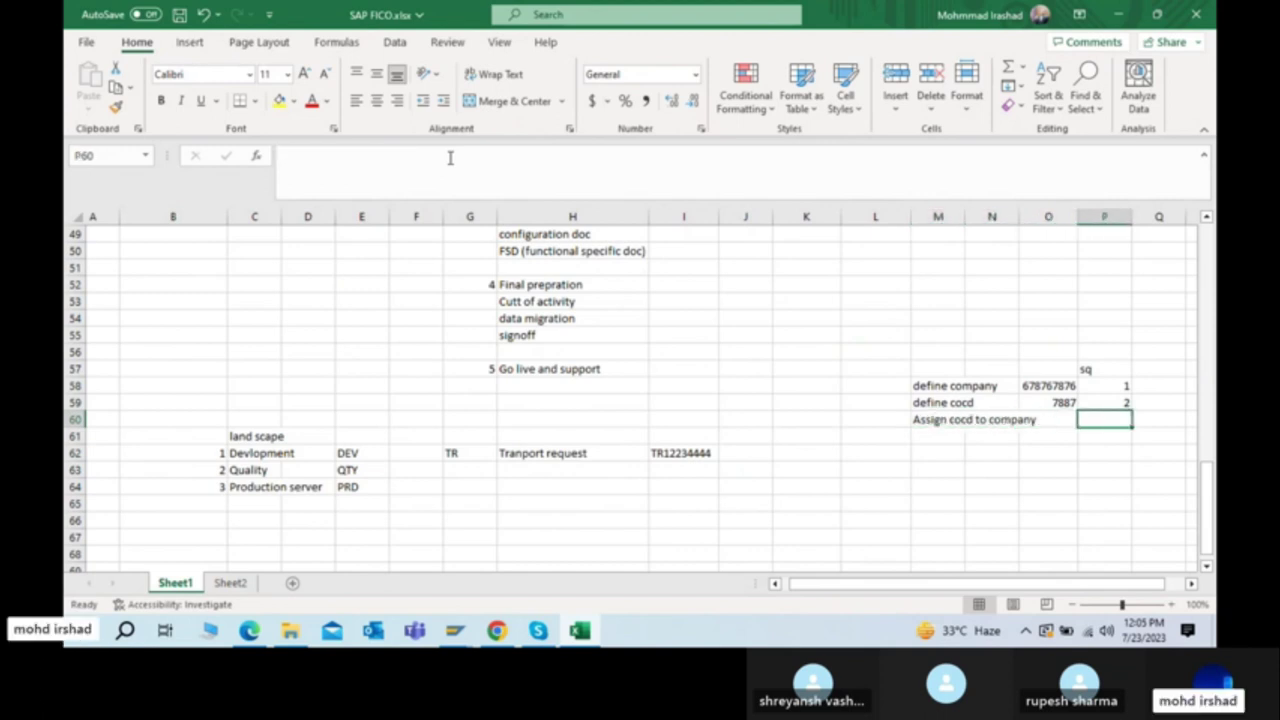
# Step: Enter 3 as the sequence number for the new 'Assign cocd to company' step
pyautogui.write('3')
pyautogui.press('Return')
pyautogui.press('Up')
pyautogui.press('Up')
pyautogui.press('Up')
pyautogui.press('Down')
pyautogui.press('Down')
# Step: Rename the sq column header to 'TR SQ'
pyautogui.press('Up')
pyautogui.press('Up')
pyautogui.press('Up')
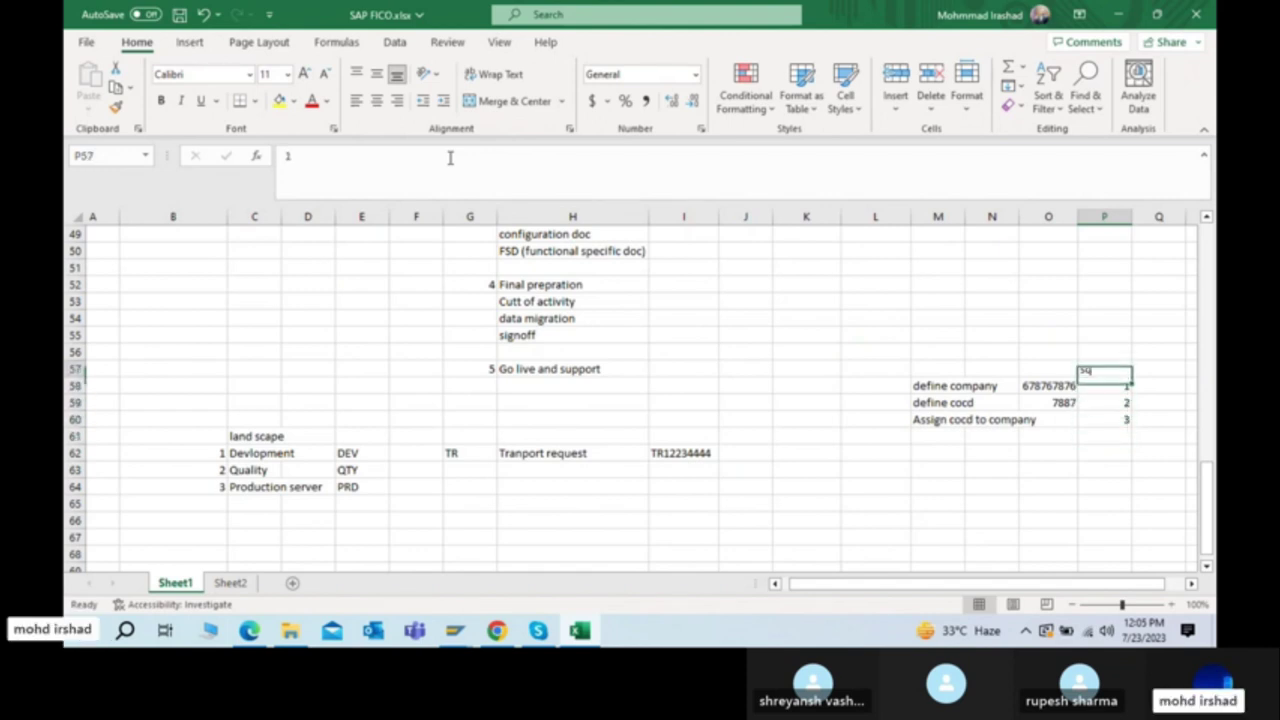
pyautogui.write('TR SQ')
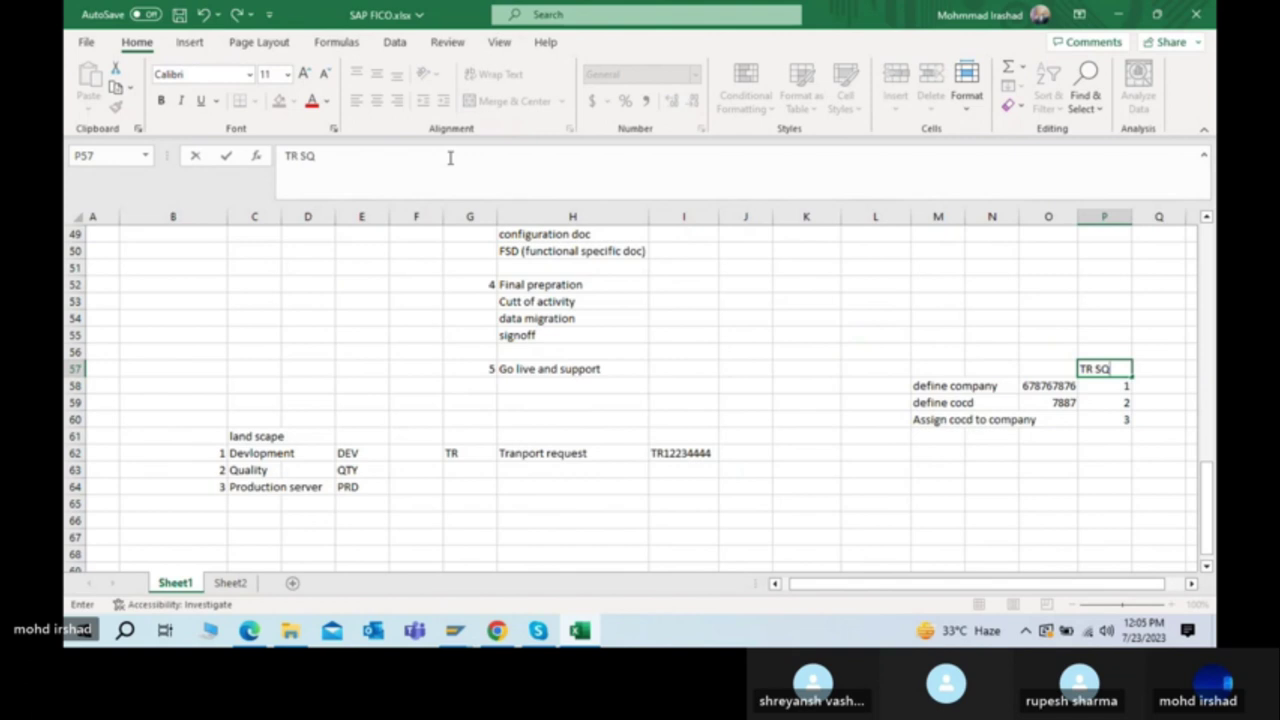
pyautogui.press('Return')
pyautogui.press('Up')
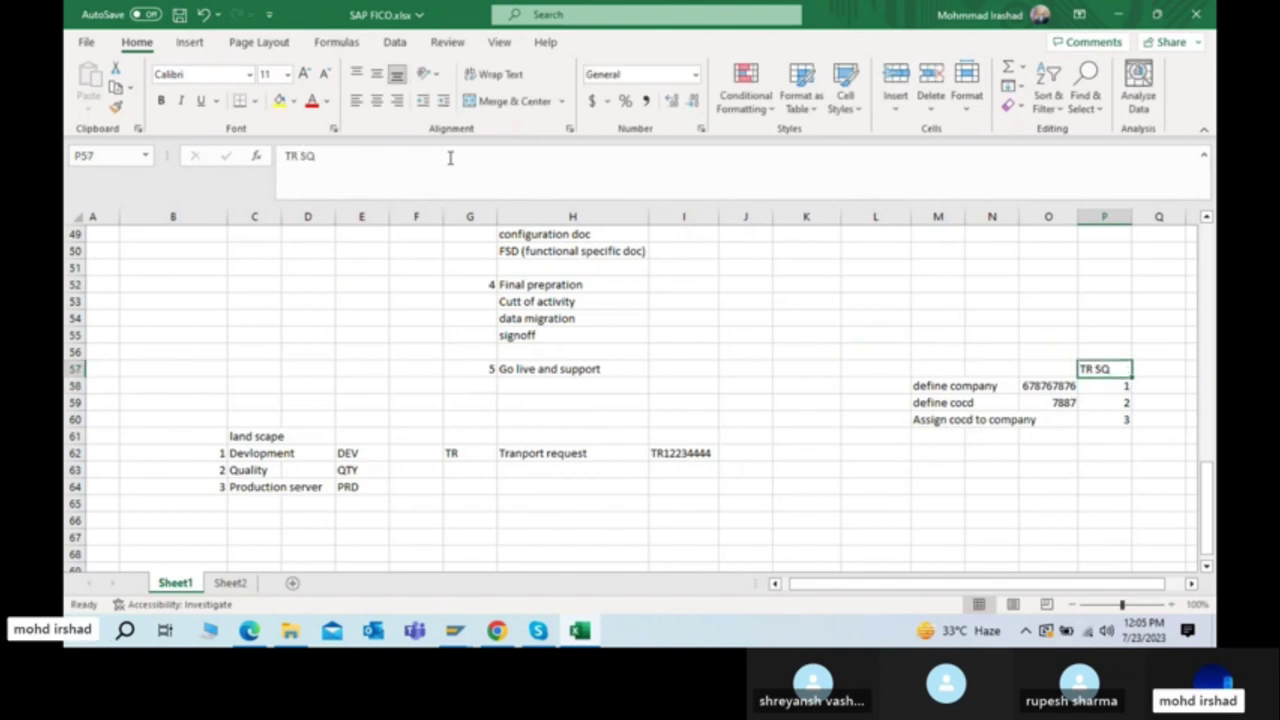
pyautogui.press('Down')
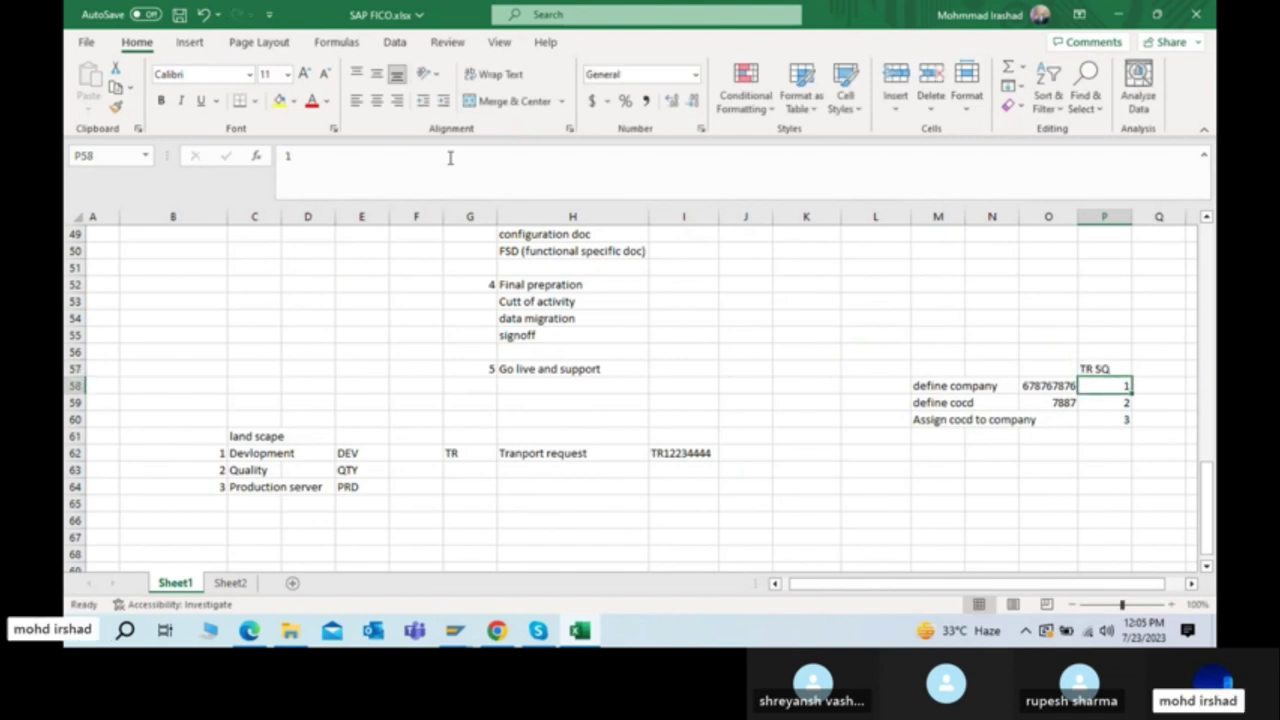
# Step: Review the DEV and QTY system entries and the TR number for define company
pyautogui.click(352, 455)
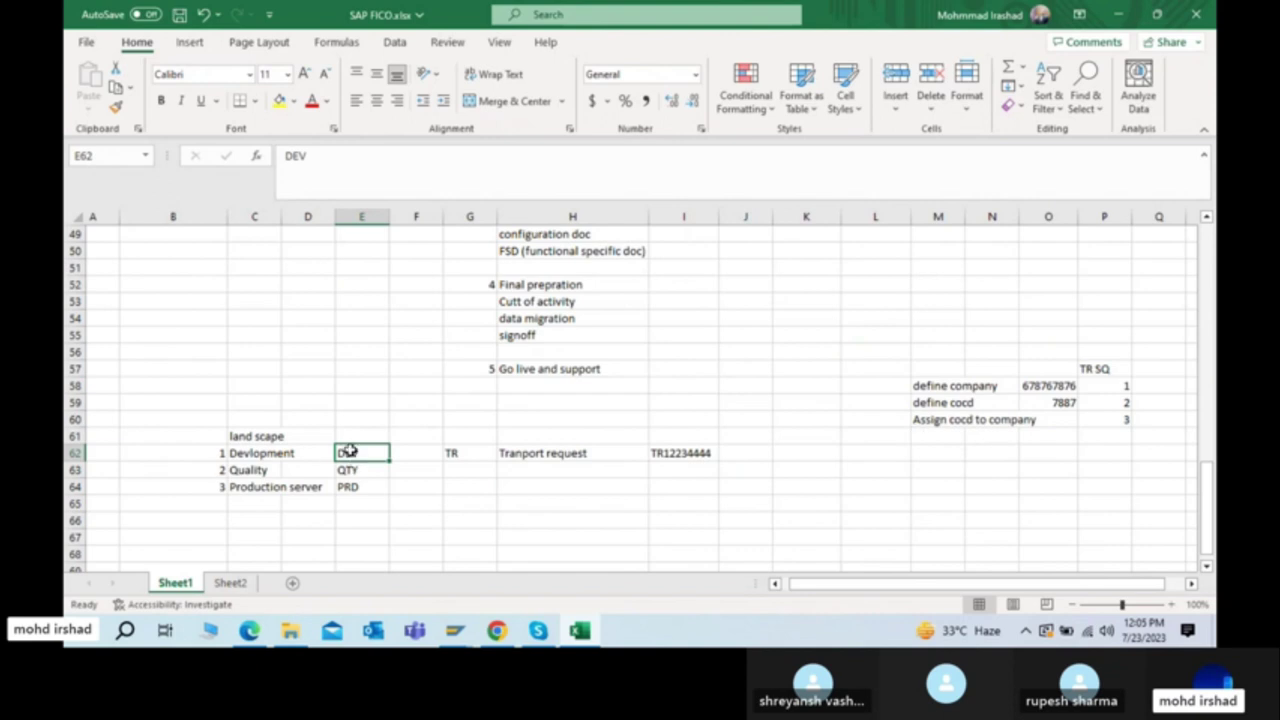
pyautogui.click(348, 468)
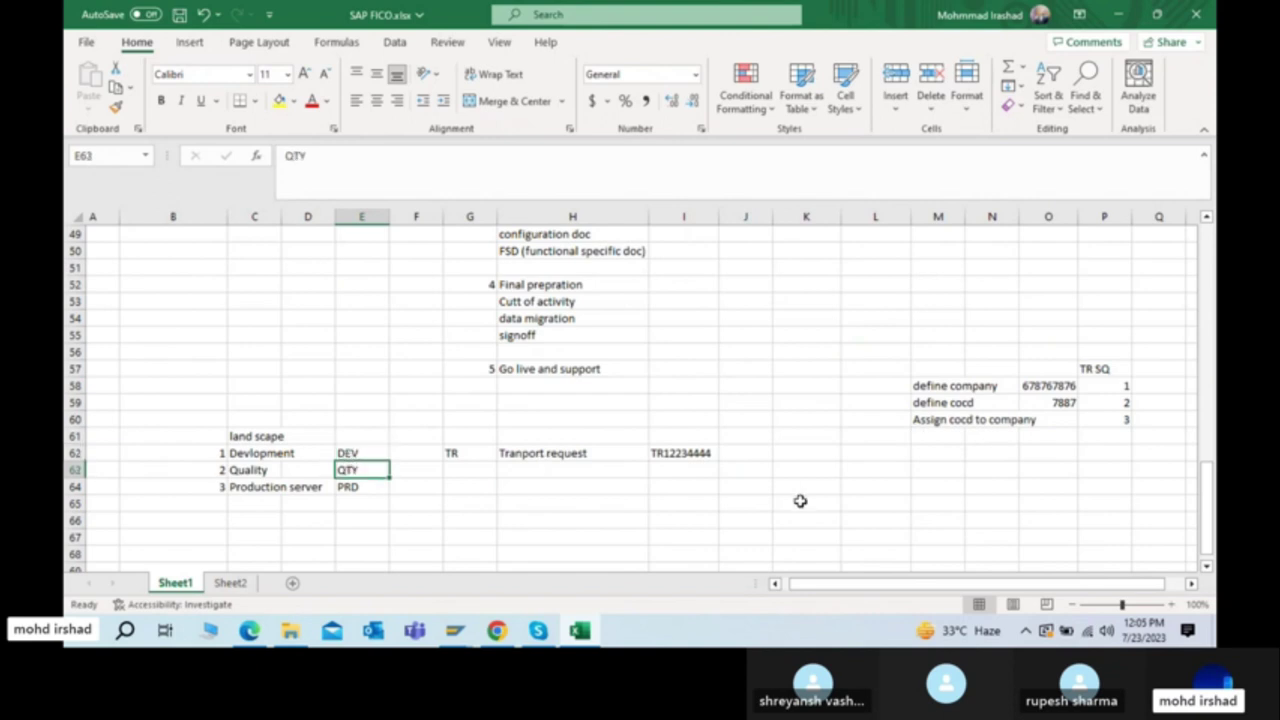
pyautogui.click(926, 487)
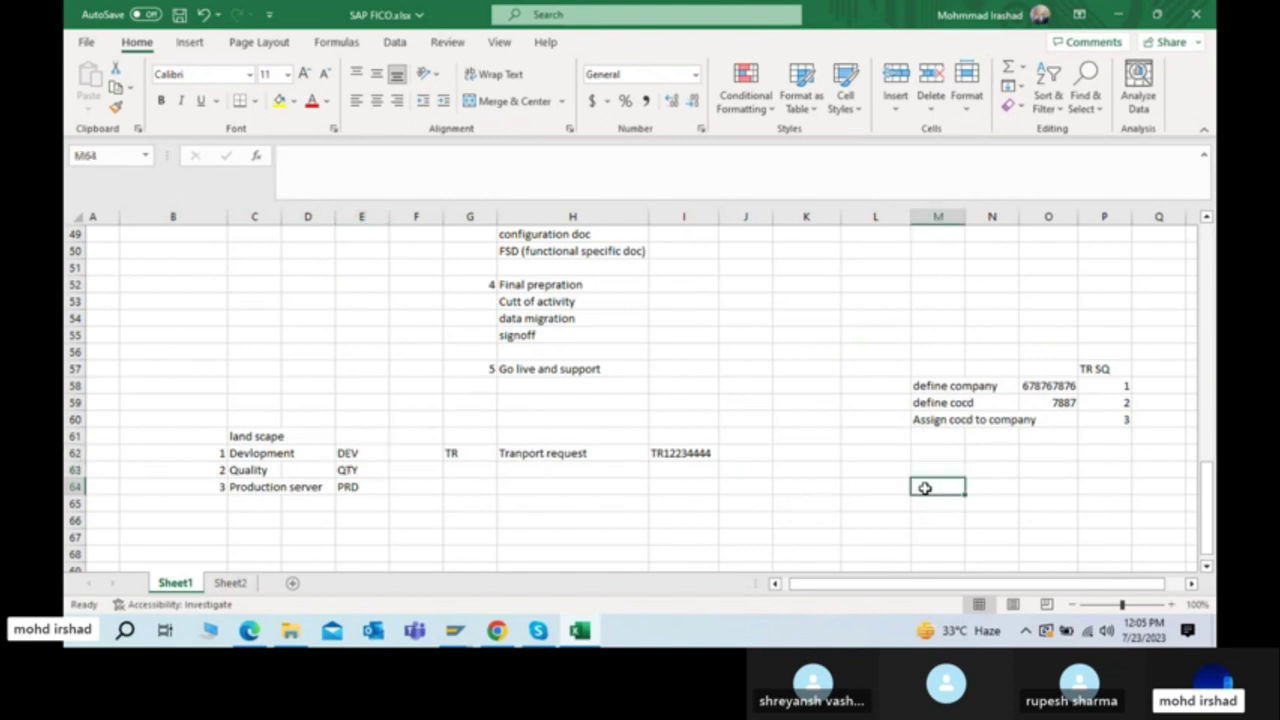
pyautogui.click(1122, 386)
pyautogui.press('Left')
pyautogui.press('Right')
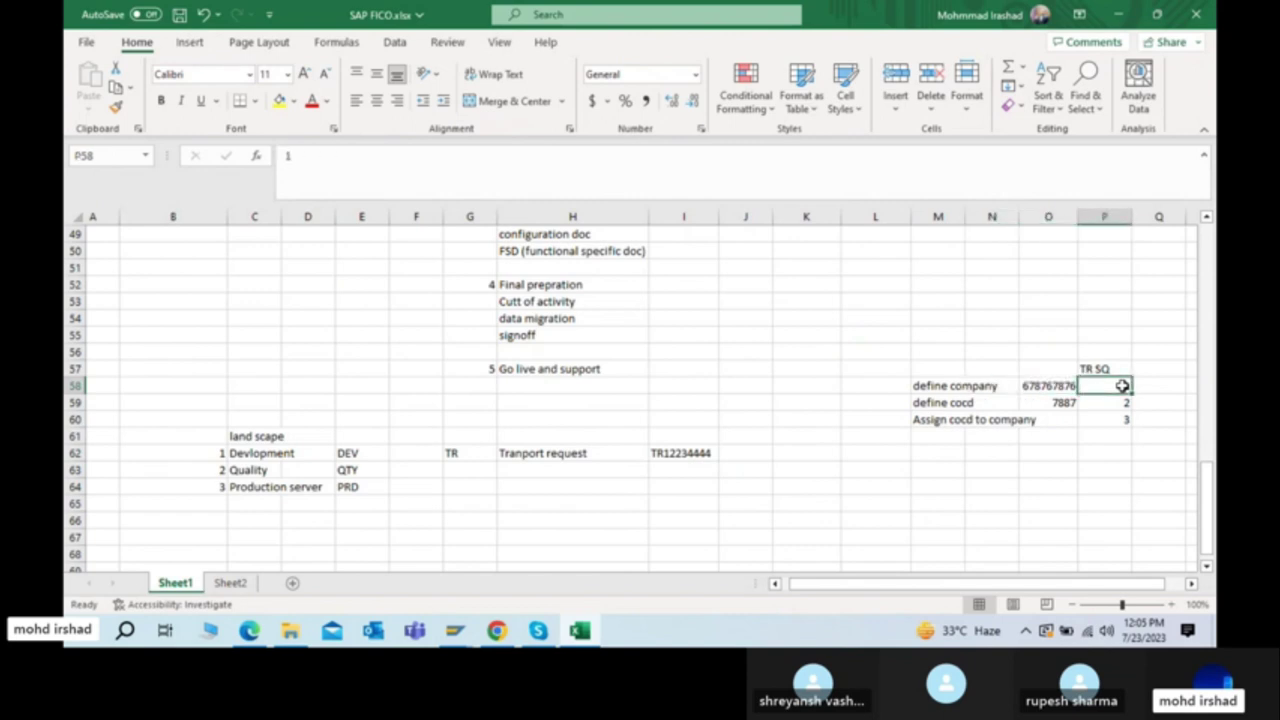
# Step: Check the TR numbers beside sequences 2 and 3 for define cocd and Assign cocd to company
pyautogui.press('Down')
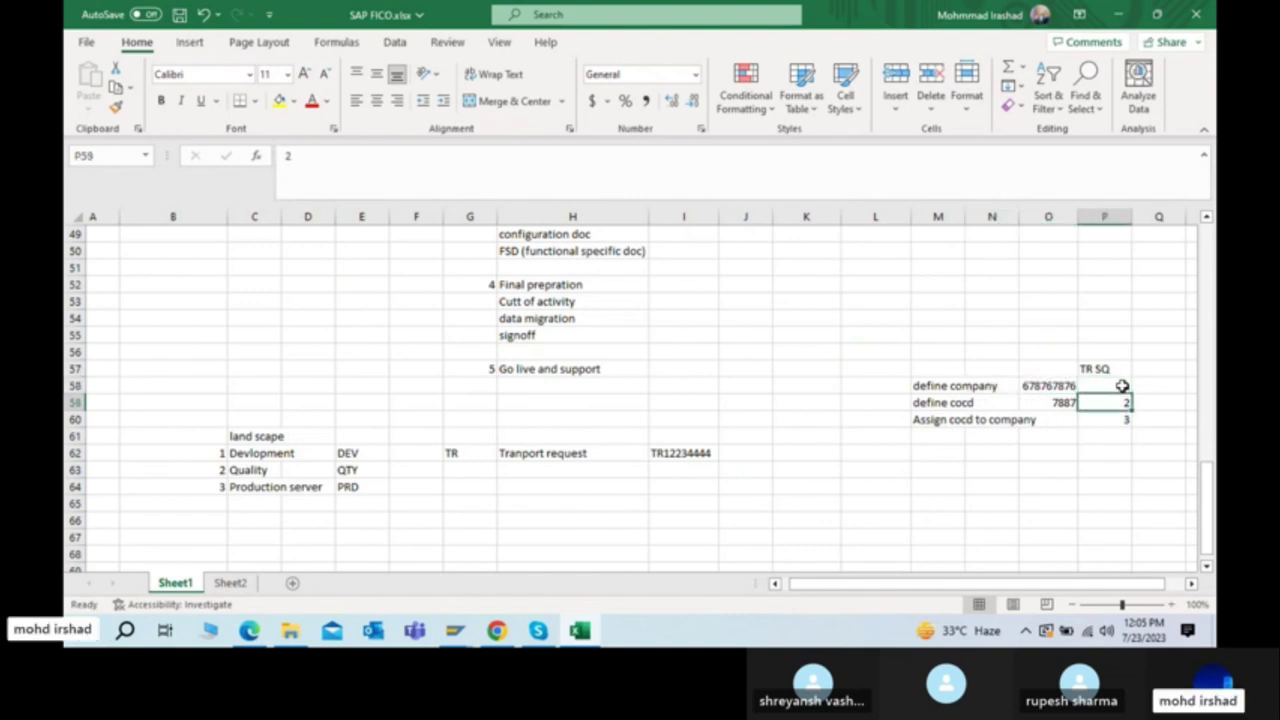
pyautogui.press('Left')
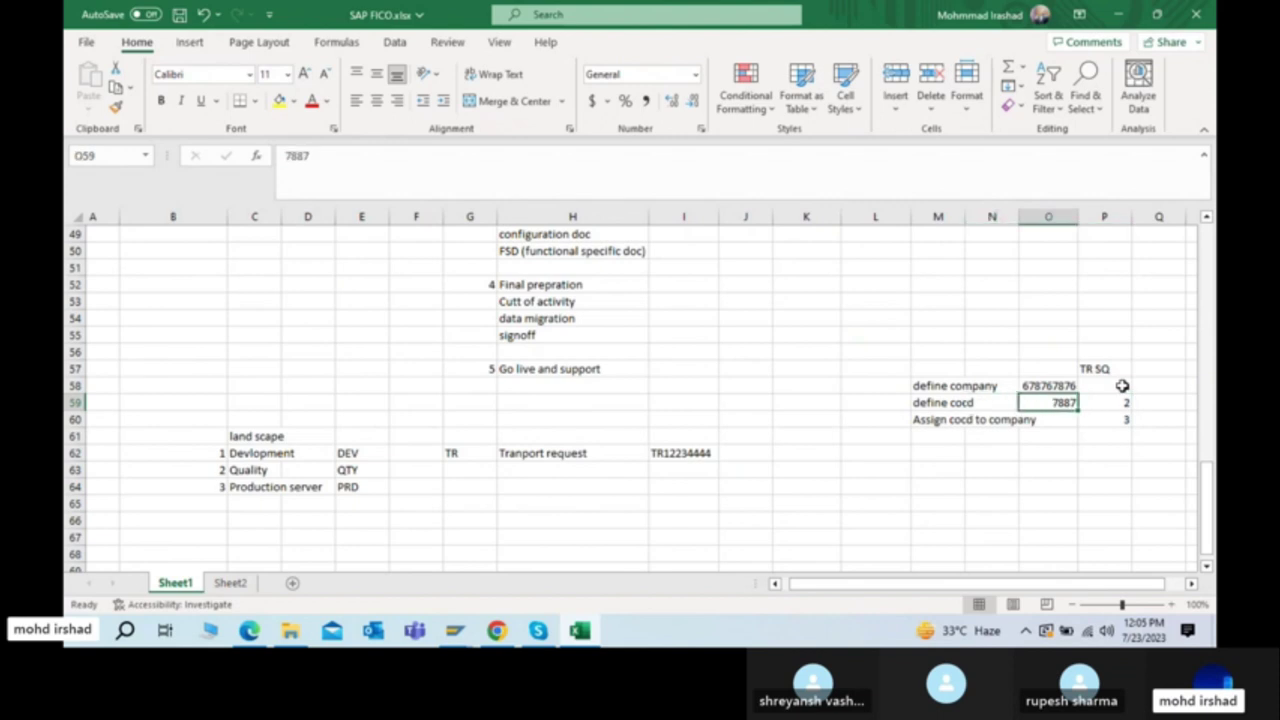
pyautogui.press('Right')
pyautogui.press('Down')
pyautogui.press('Left')
pyautogui.press('Left')
pyautogui.press('Left')
pyautogui.press('Right')
pyautogui.press('Right')
pyautogui.press('Right')
pyautogui.press('Right')
pyautogui.press('Right')
pyautogui.press('Right')
pyautogui.press('Right')
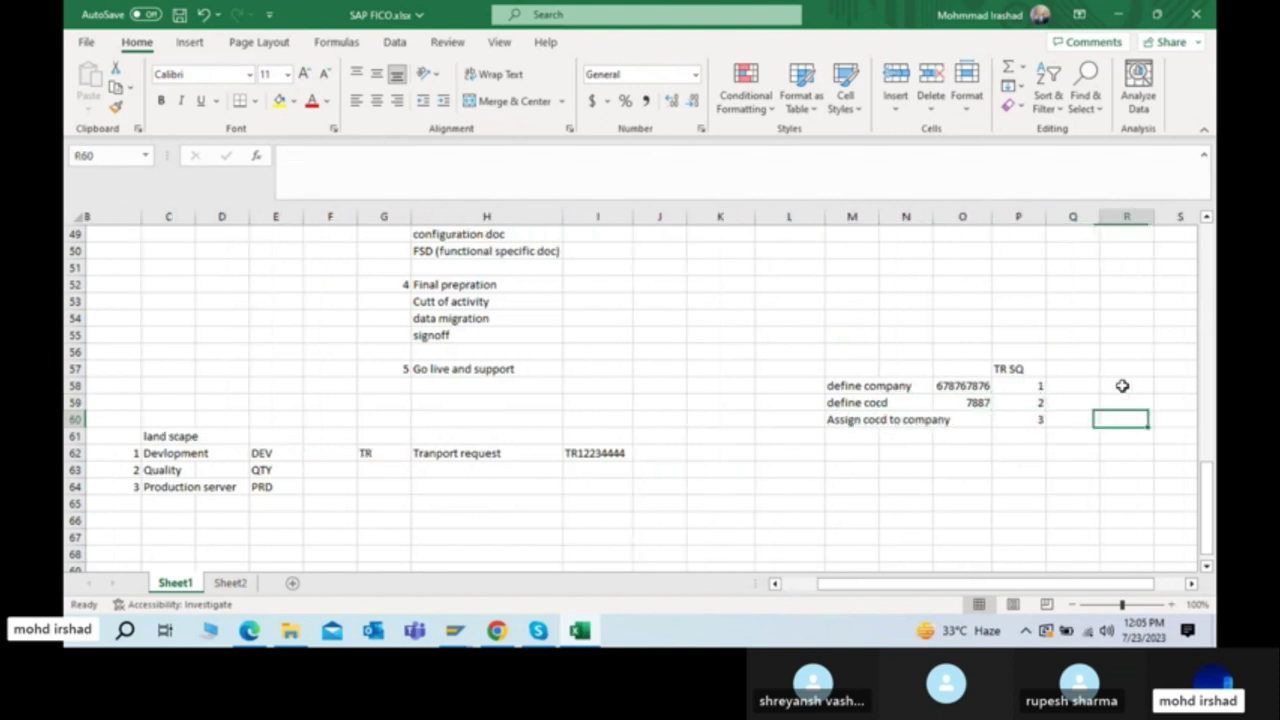
pyautogui.press('Right')
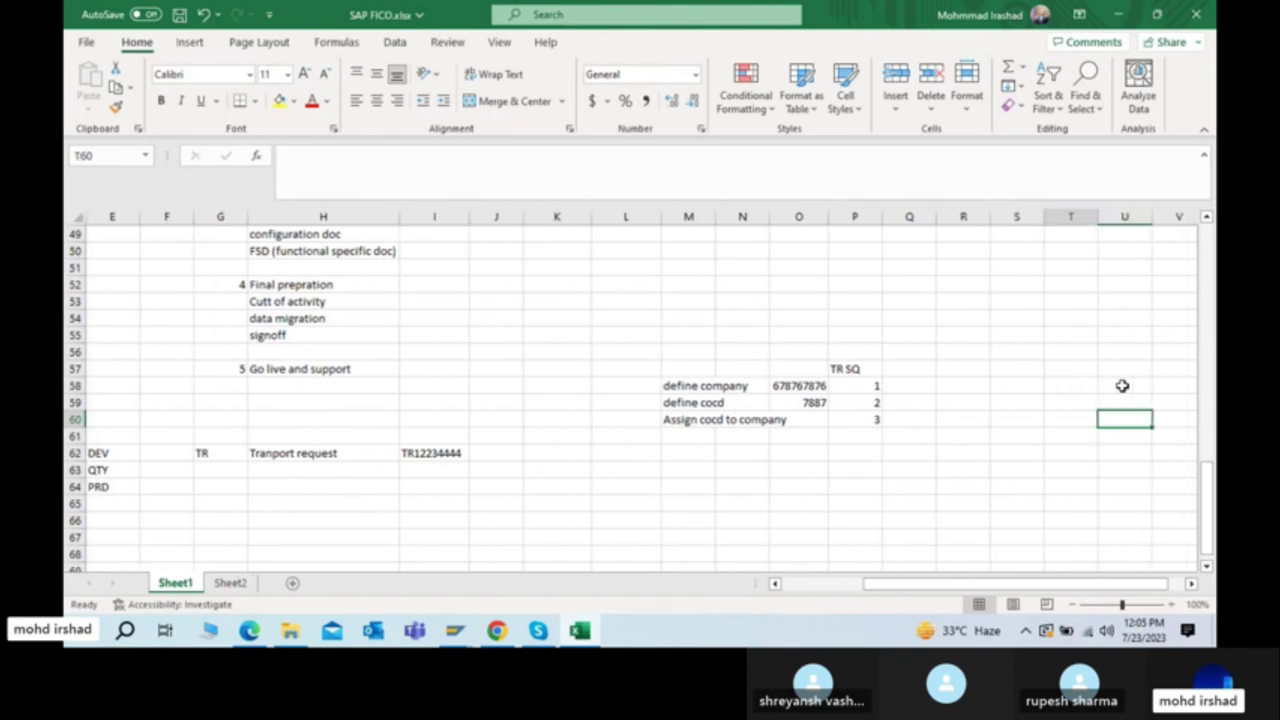
# Step: Enter 1 and 2 in column S beside the configuration step rows
pyautogui.press('Left')
pyautogui.press('Left')
pyautogui.press('Up')
pyautogui.press('Up')
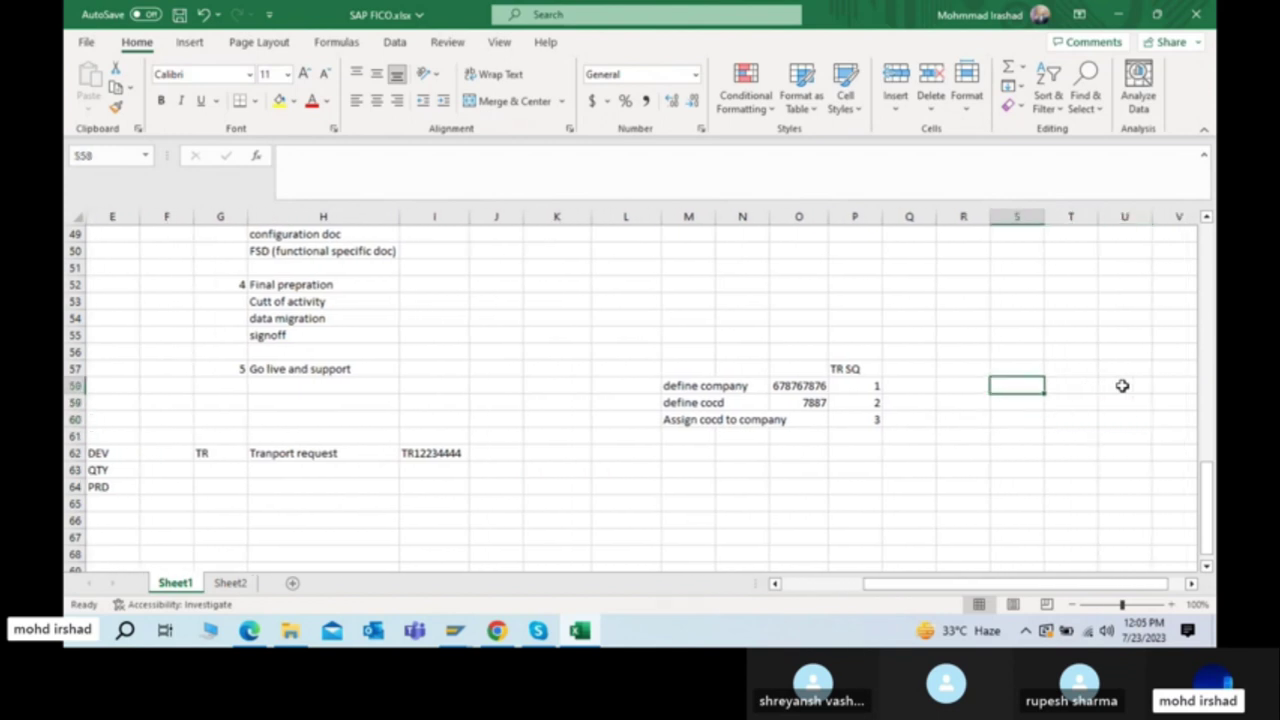
pyautogui.write('1')
pyautogui.press('Return')
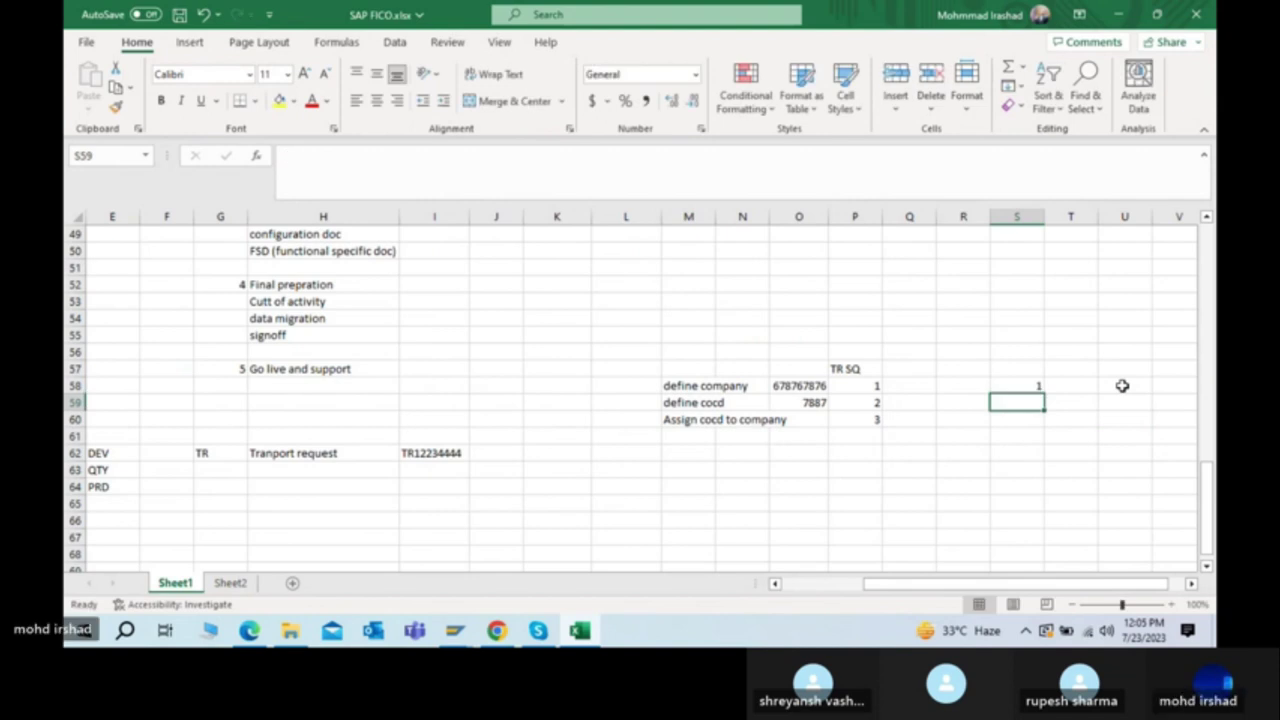
pyautogui.press('Down')
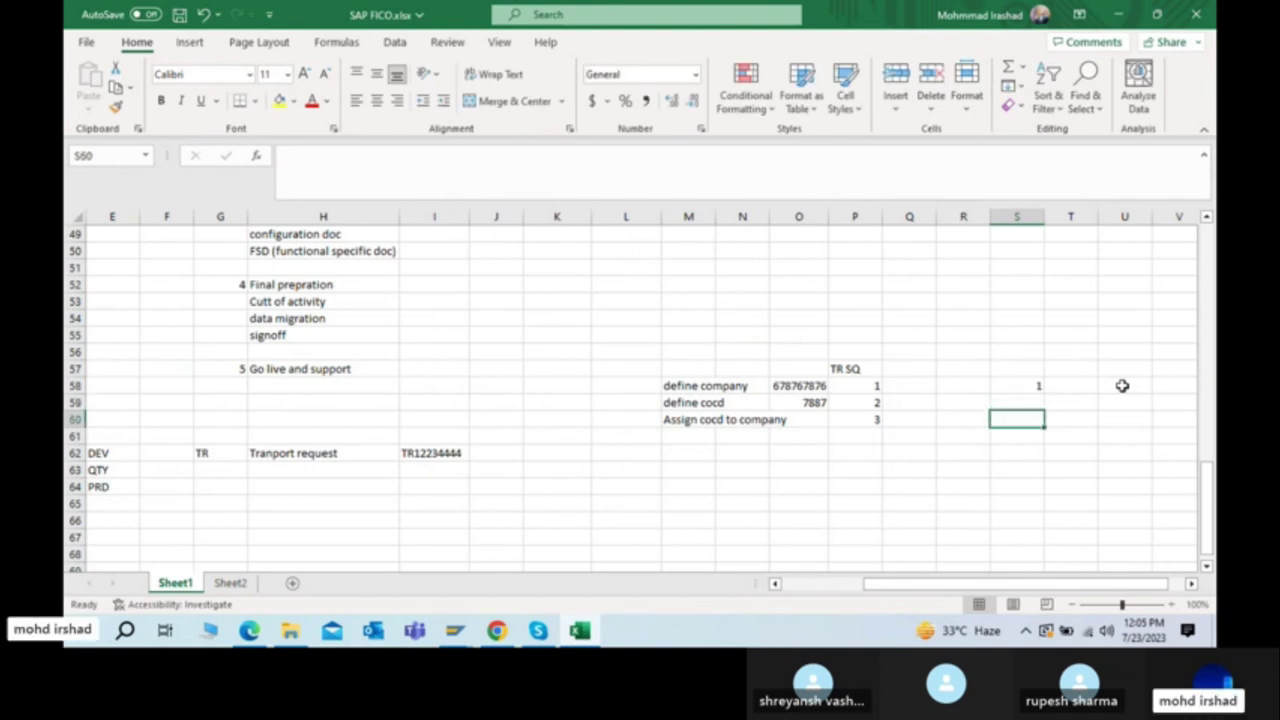
pyautogui.write('2')
pyautogui.press('Return')
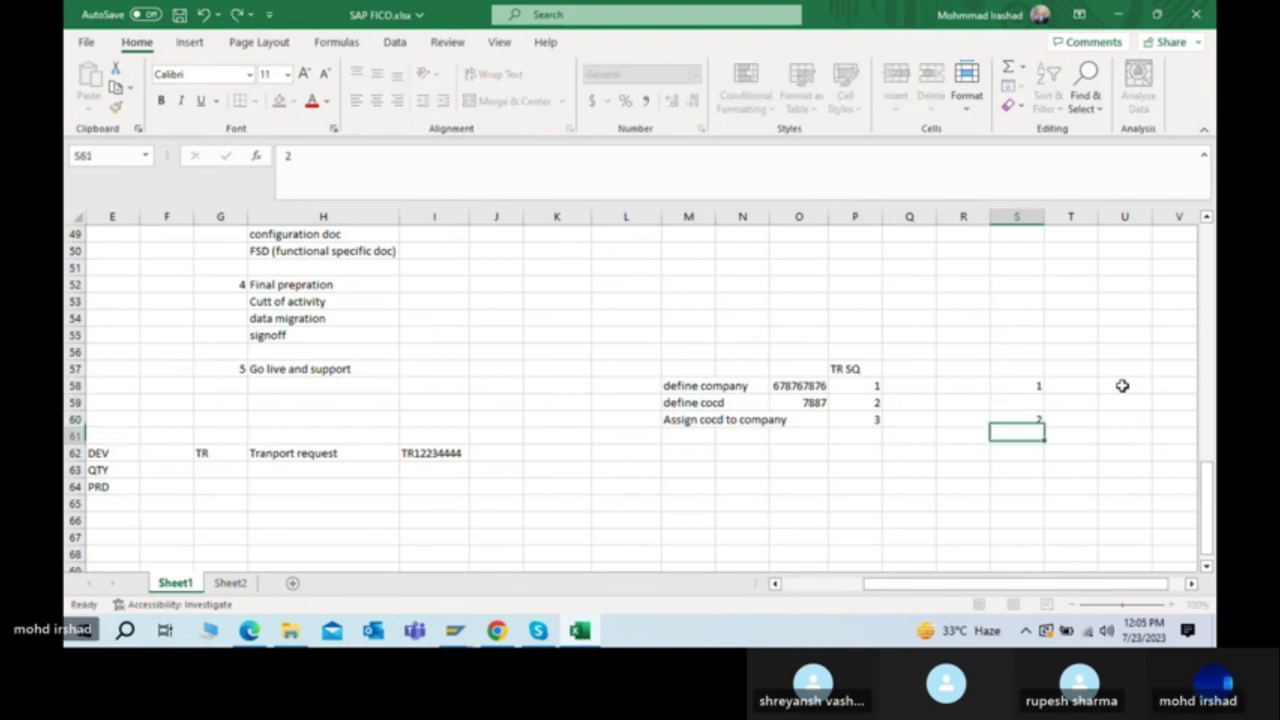
# Step: Review the define company row, its TR number and the cell beside define cocd
pyautogui.press('Up')
pyautogui.press('Up')
pyautogui.press('Up')
pyautogui.press('Left')
pyautogui.press('Left')
pyautogui.press('Left')
pyautogui.press('Left')
pyautogui.press('Left')
pyautogui.press('Left')
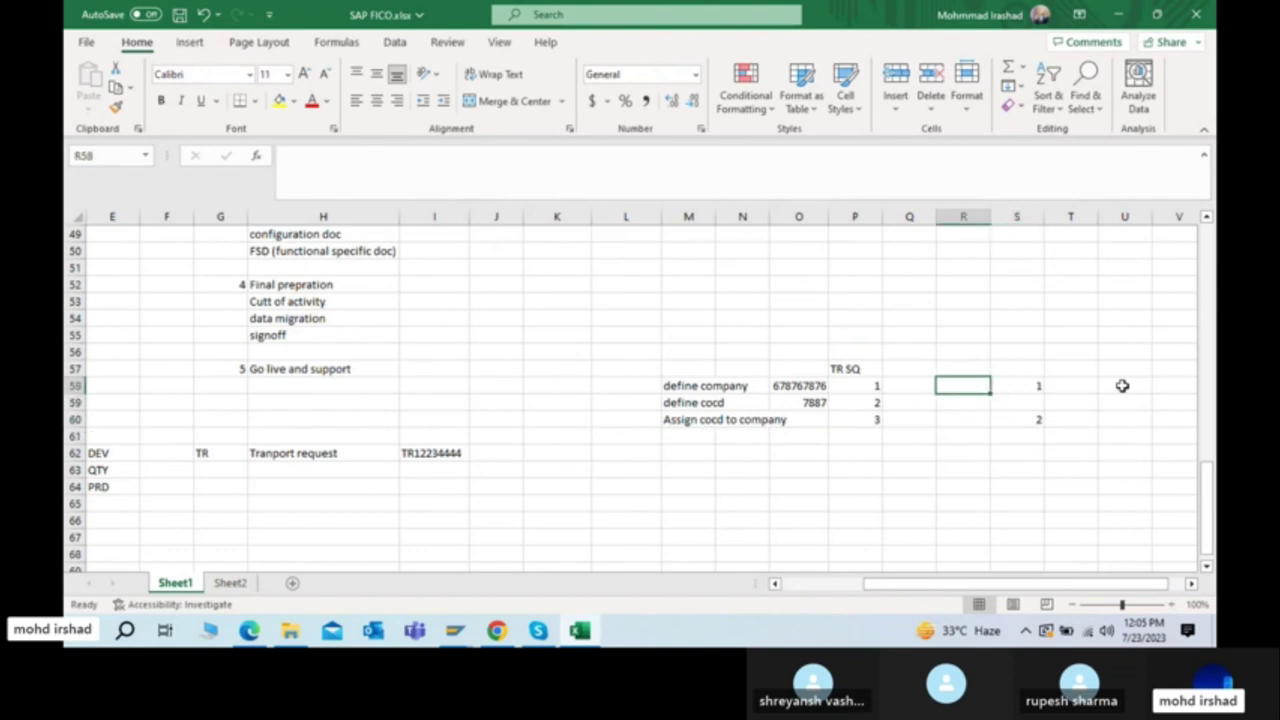
pyautogui.press('Right')
pyautogui.press('Right')
pyautogui.press('Left')
pyautogui.press('Left')
pyautogui.press('Left')
pyautogui.press('Down')
pyautogui.press('Down')
pyautogui.press('Right')
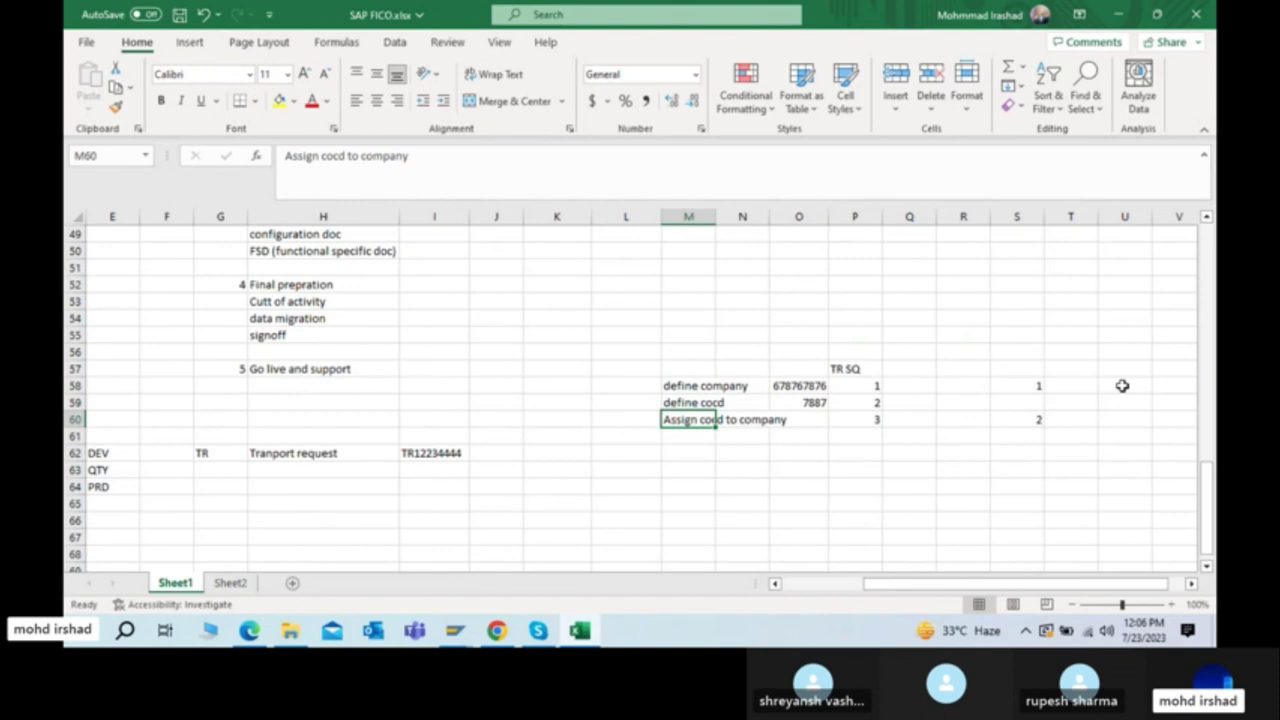
pyautogui.press('Up')
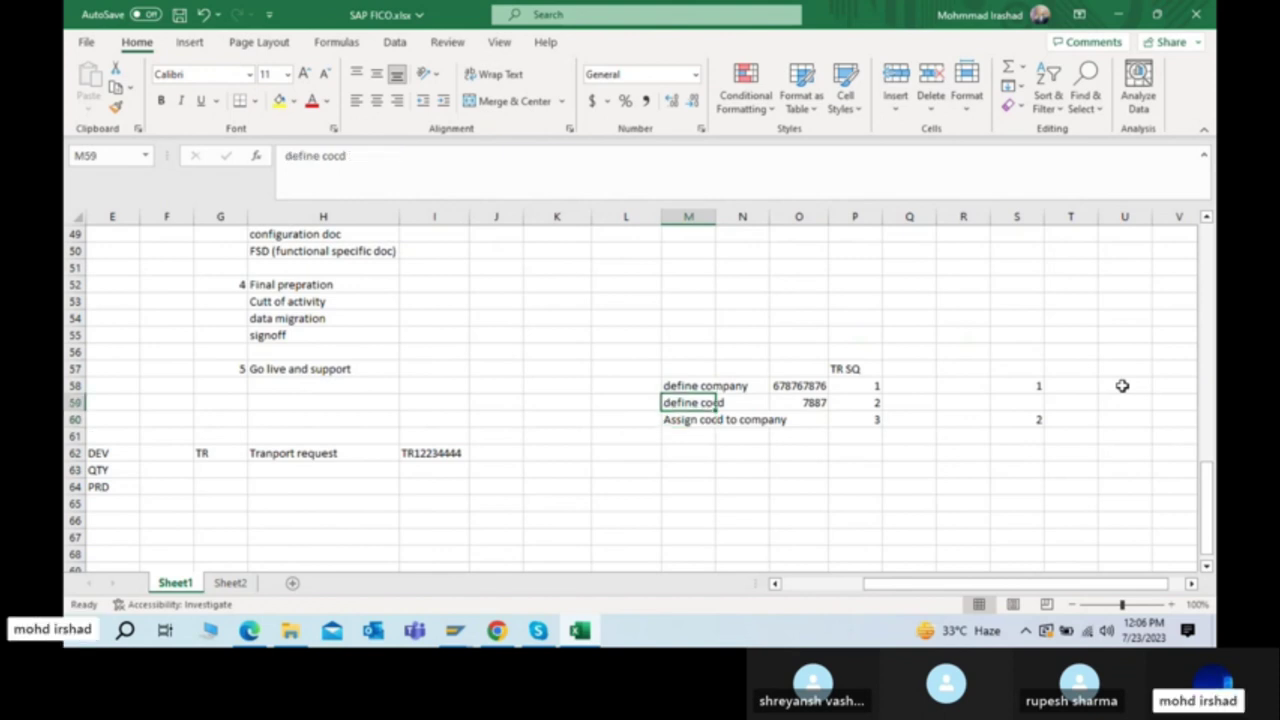
pyautogui.press('Right')
# Step: Move between the define company and define cocd steps, ending in column S of row 59
pyautogui.press('Left')
pyautogui.press('Right')
pyautogui.press('Right')
pyautogui.press('Right')
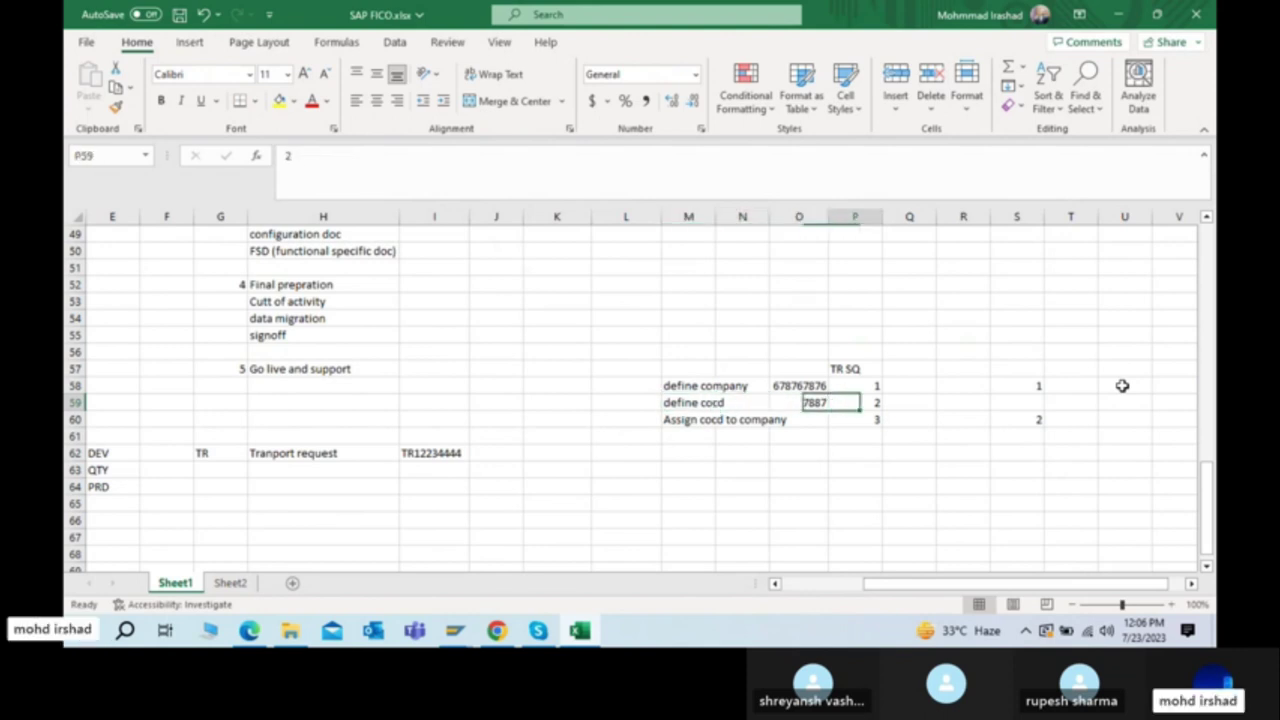
pyautogui.press('Left')
pyautogui.press('Left')
pyautogui.press('Left')
pyautogui.press('Left')
pyautogui.press('Right')
pyautogui.press('Up')
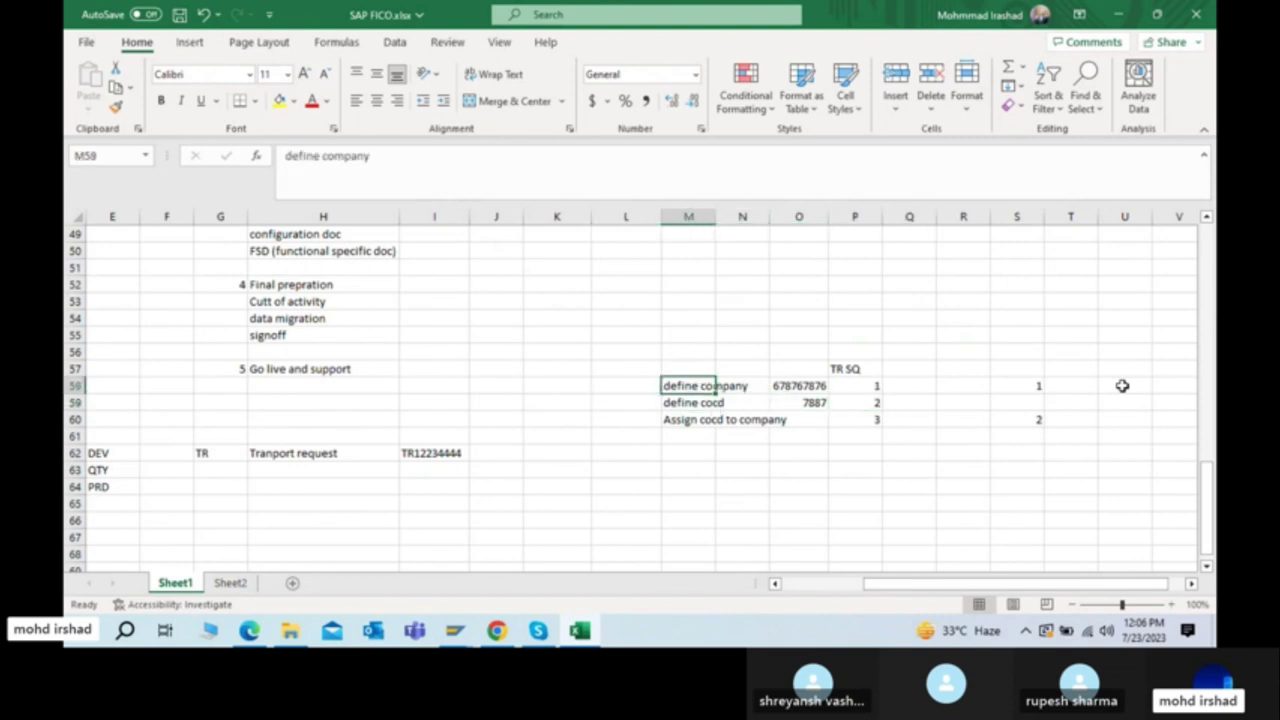
pyautogui.press('Down')
pyautogui.press('Down')
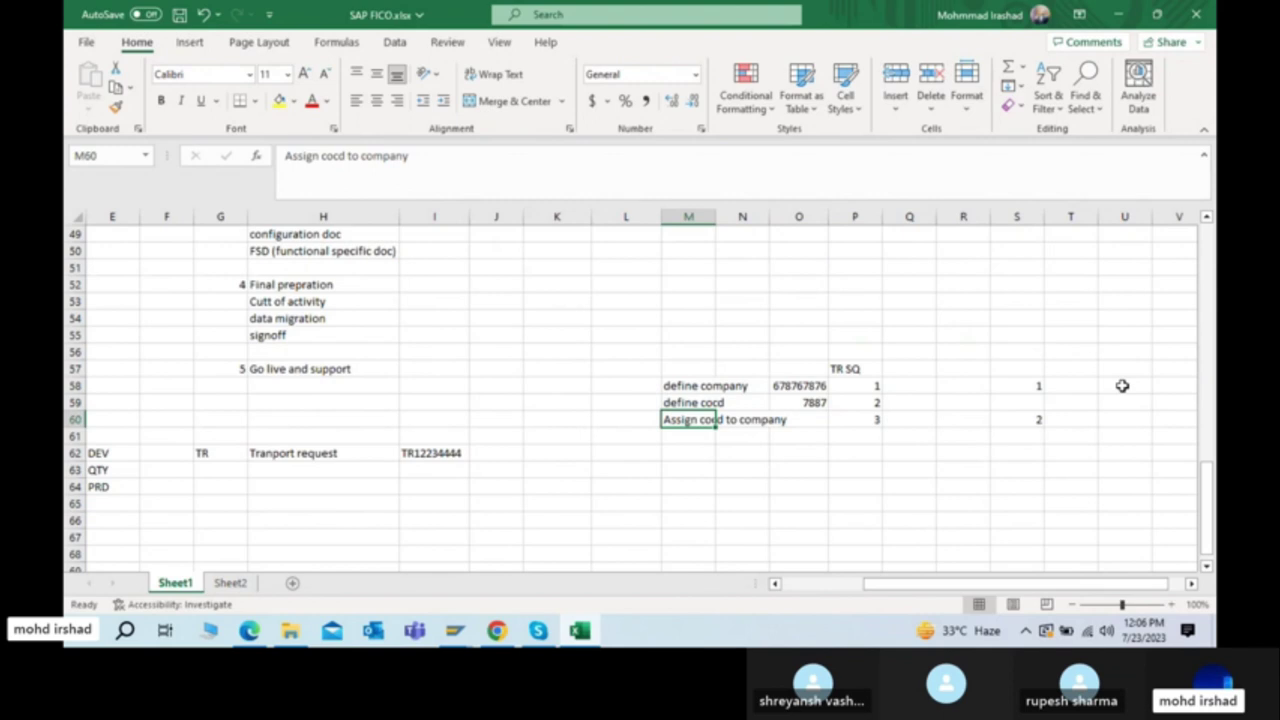
pyautogui.press('Up')
pyautogui.press('Right')
pyautogui.press('Right')
pyautogui.press('Right')
pyautogui.press('Right')
pyautogui.press('Right')
pyautogui.press('Right')
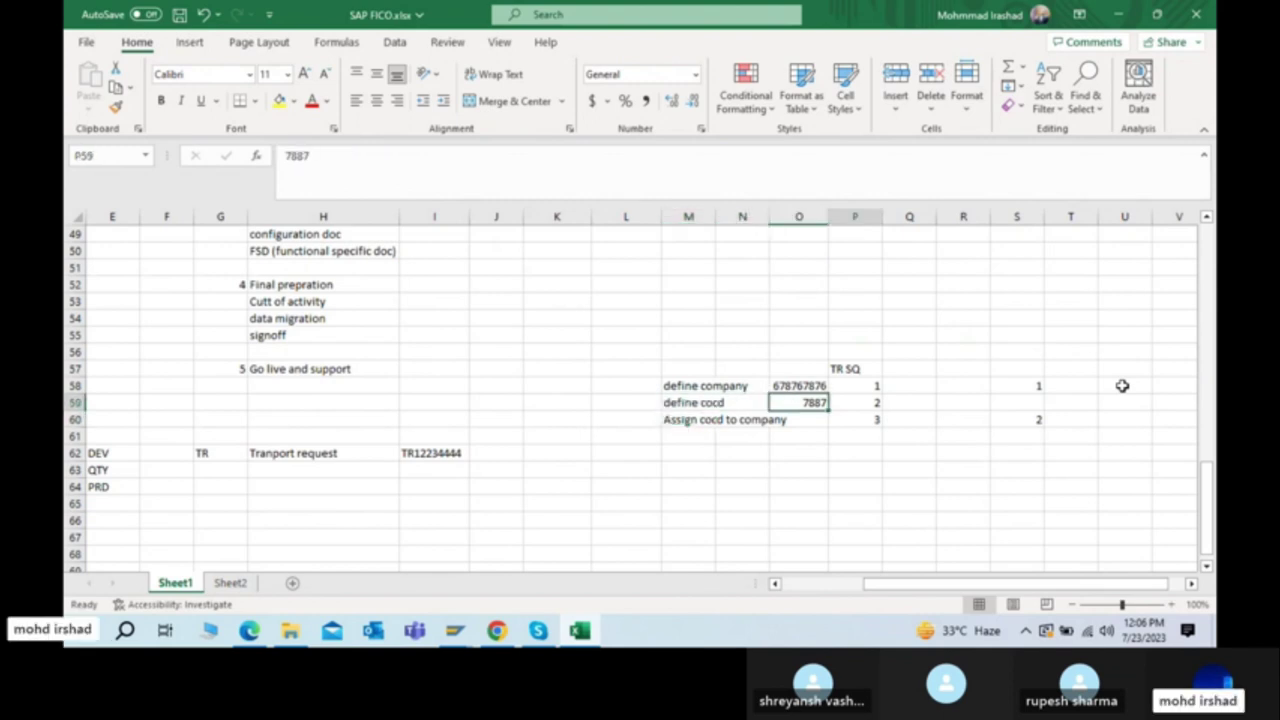
# Step: Clear the stray 1 and 2 values from S58:S60, leaving TR SQ 1–3 intact
pyautogui.press('Up')
pyautogui.hotkey('shift', 'Down')
pyautogui.hotkey('shift', 'Down')
pyautogui.press('Delete')
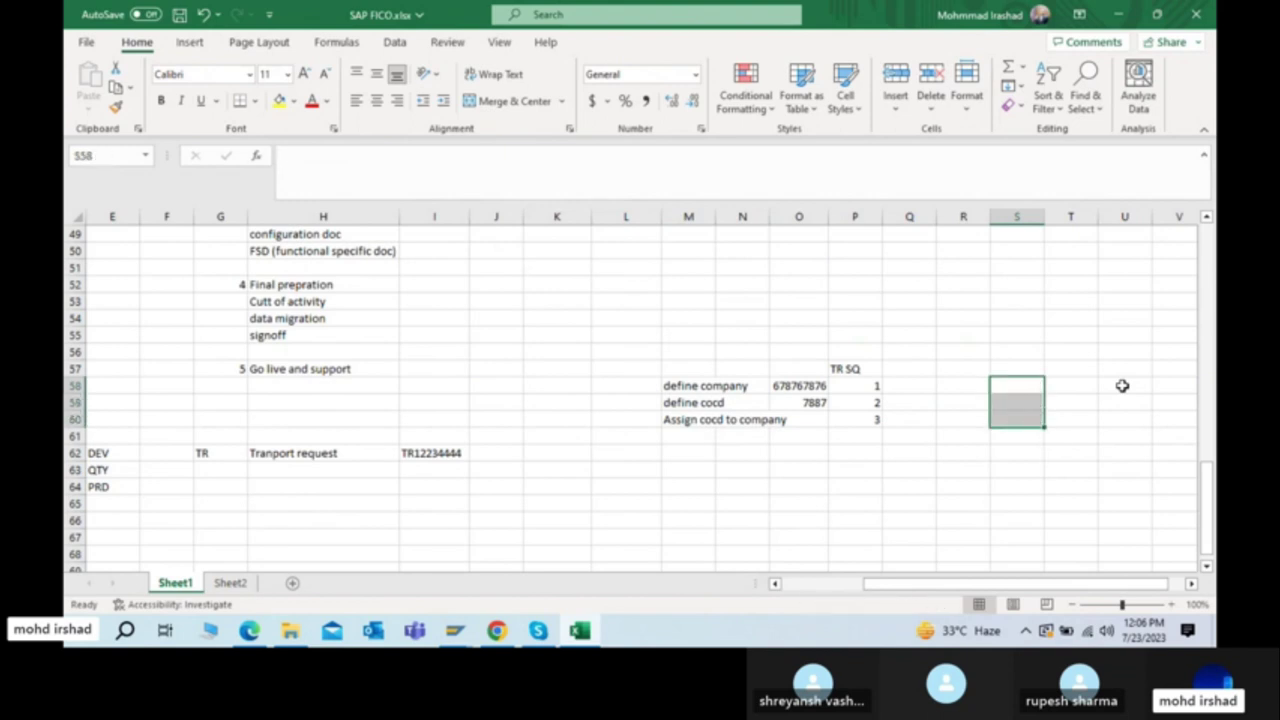
pyautogui.press('Left')
pyautogui.press('Left')
pyautogui.press('Left')
pyautogui.hotkey('shift', 'Down')
pyautogui.hotkey('shift', 'Down')
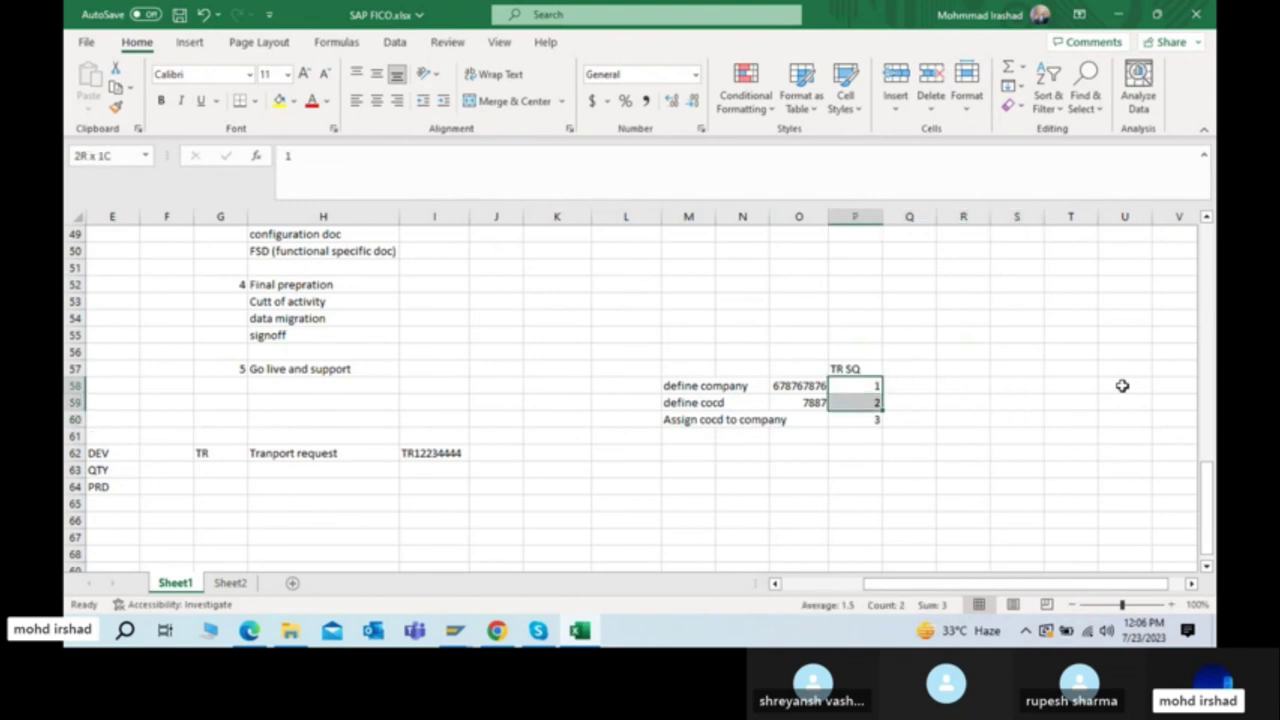
pyautogui.press('Right')
pyautogui.press('Down')
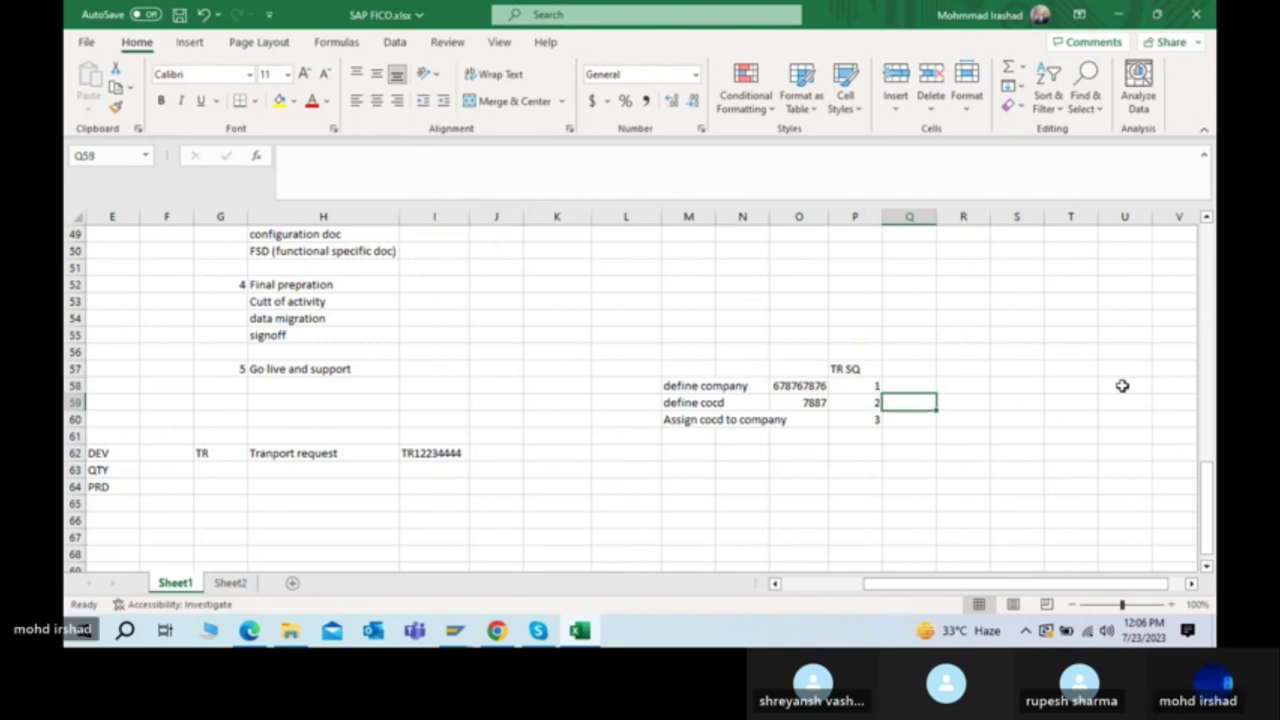
# Step: Label the define cocd step 'common' in Q59
pyautogui.write('common')
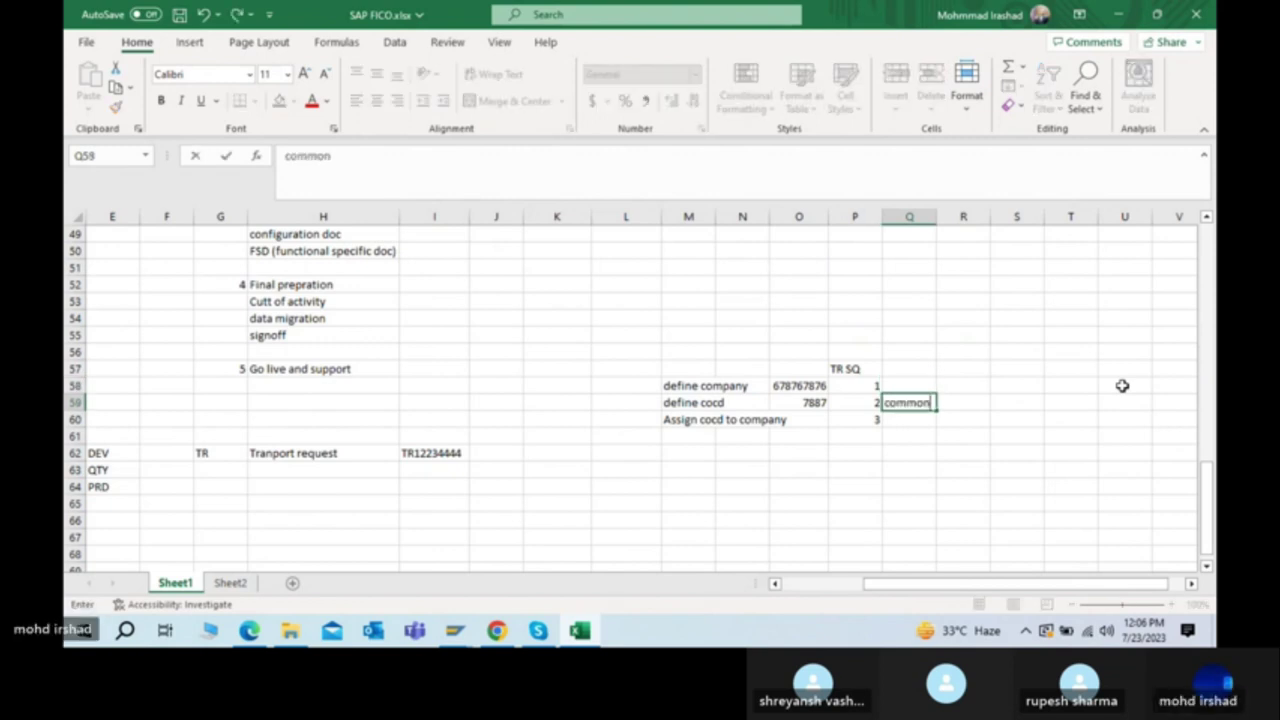
pyautogui.press('Return')
pyautogui.press('Up')
pyautogui.press('Up')
pyautogui.press('Down')
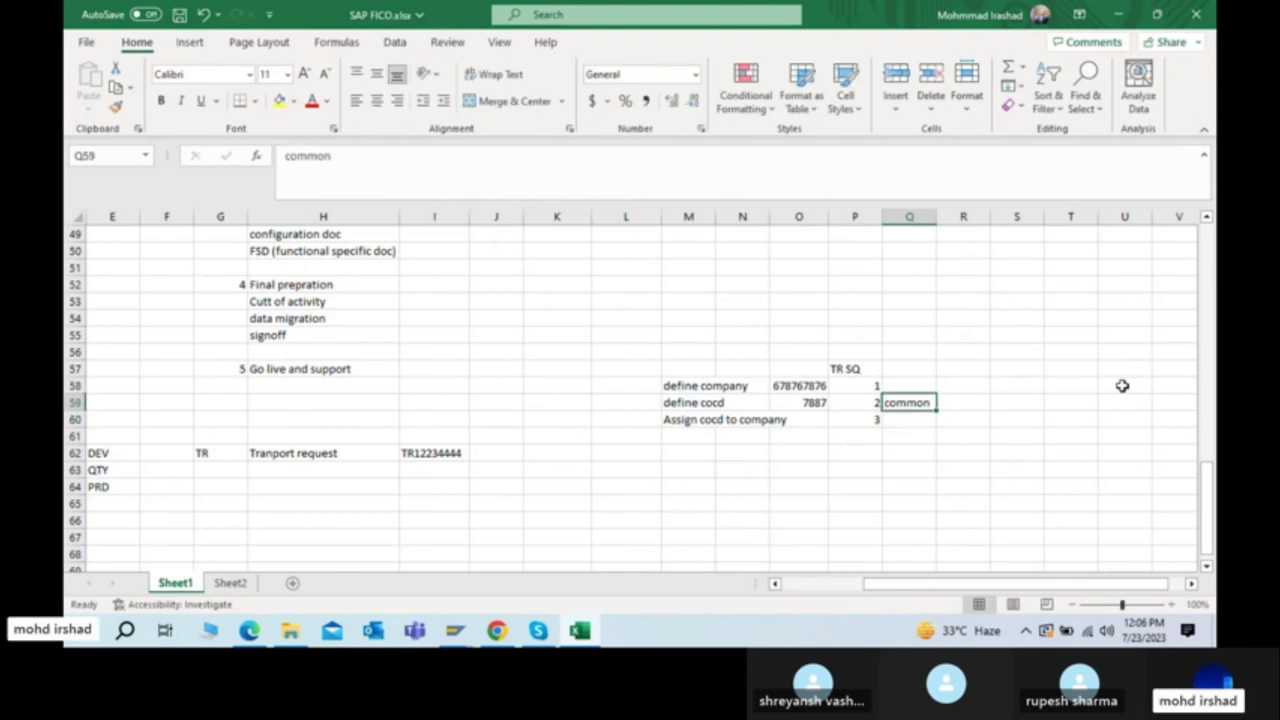
pyautogui.press('Left')
pyautogui.press('Left')
pyautogui.press('Right')
pyautogui.press('Left')
pyautogui.press('Down')
pyautogui.press('Down')
pyautogui.press('Left')
pyautogui.press('Left')
# Step: Type placeholder entries sdf, 3rq, dfa and daf in the rows below the steps
pyautogui.write('sdf')
pyautogui.press('Return')
pyautogui.write('3rq')
pyautogui.press('Return')
pyautogui.write('dfa')
pyautogui.press('Return')
pyautogui.write('daf')
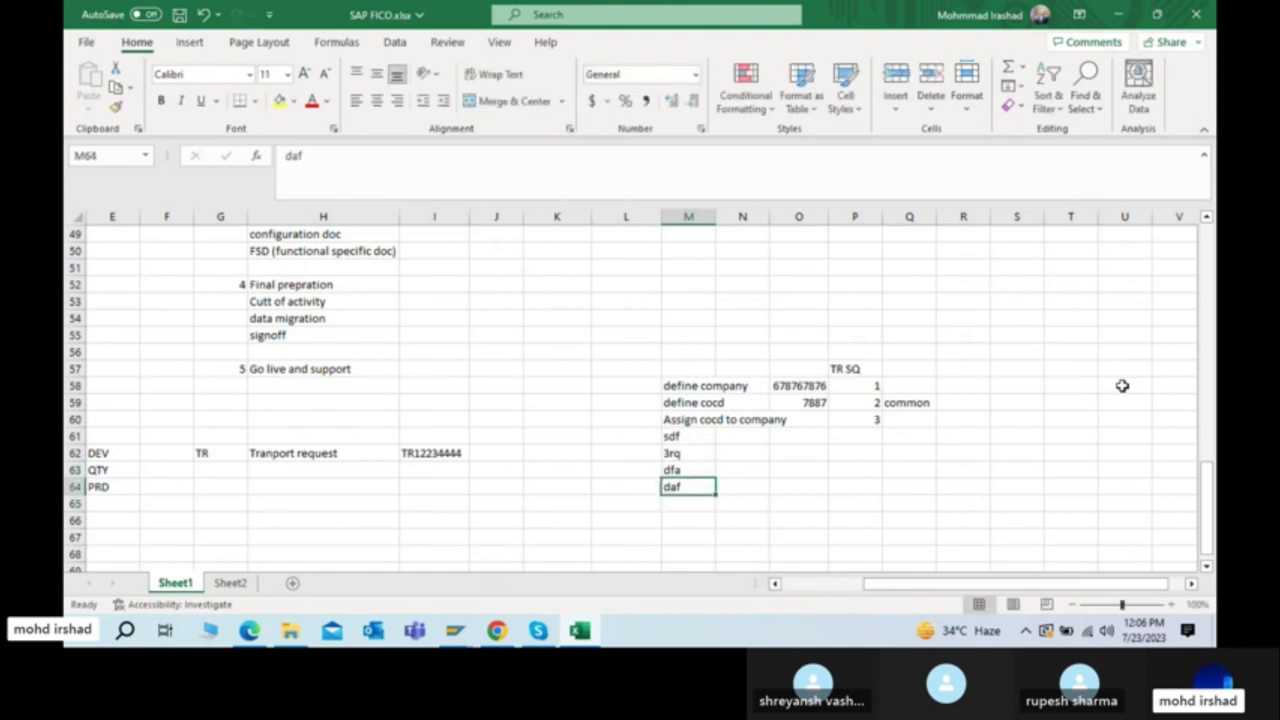
pyautogui.press('Up')
pyautogui.press('Up')
# Step: Copy 'common' and paste it down column Q through row 64
pyautogui.press('Right')
pyautogui.press('Right')
pyautogui.press('Right')
pyautogui.press('Right')
pyautogui.press('Up')
pyautogui.press('Up')
pyautogui.hotkey('shift', 'Up')
pyautogui.hotkey('ctrl', 'c')
pyautogui.hotkey('shift', 'Down')
pyautogui.hotkey('shift', 'Down')
pyautogui.hotkey('shift', 'Down')
pyautogui.hotkey('shift', 'Down')
pyautogui.hotkey('shift', 'Down')
pyautogui.hotkey('shift', 'Up')
pyautogui.hotkey('ctrl', 'v')
# Step: Return to the SAP company code entry window
pyautogui.hotkey('shift', 'Up')
pyautogui.hotkey('shift', 'Up')
pyautogui.hotkey('shift', 'Up')
pyautogui.hotkey('shift', 'Up')
pyautogui.hotkey('shift', 'Up')
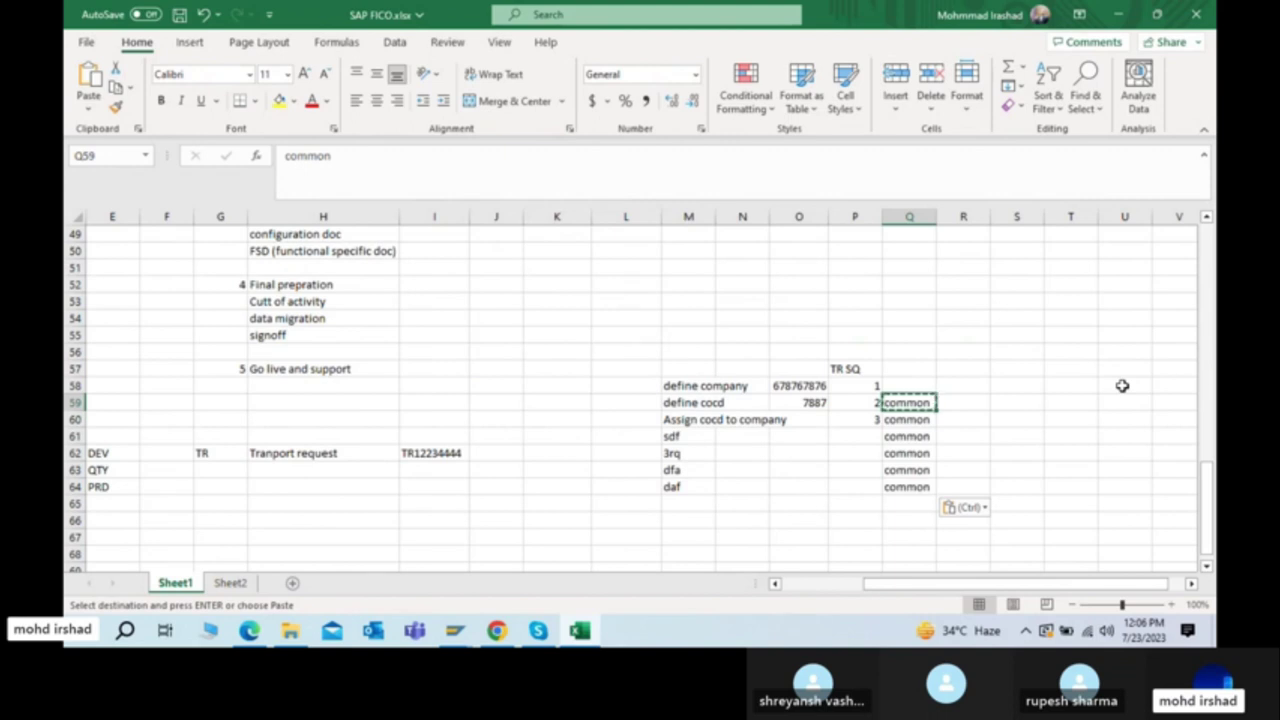
pyautogui.press('Down')
pyautogui.press('Down')
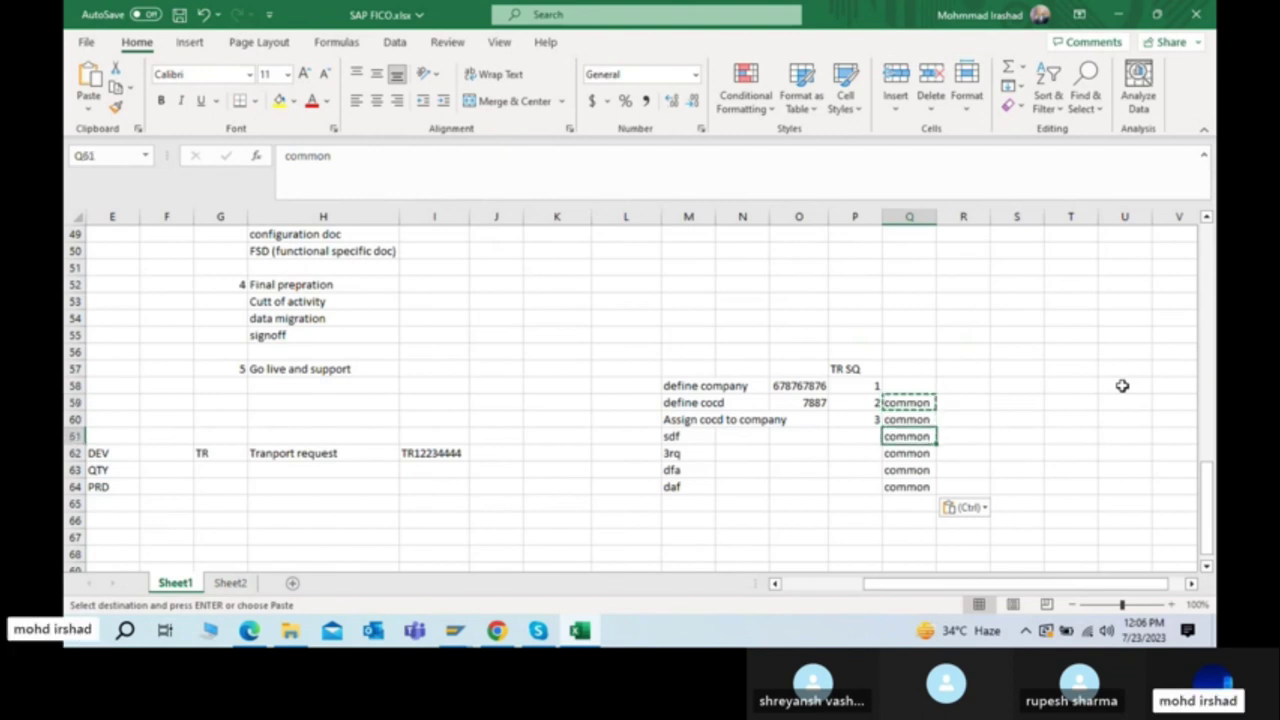
pyautogui.press('Left')
pyautogui.press('Left')
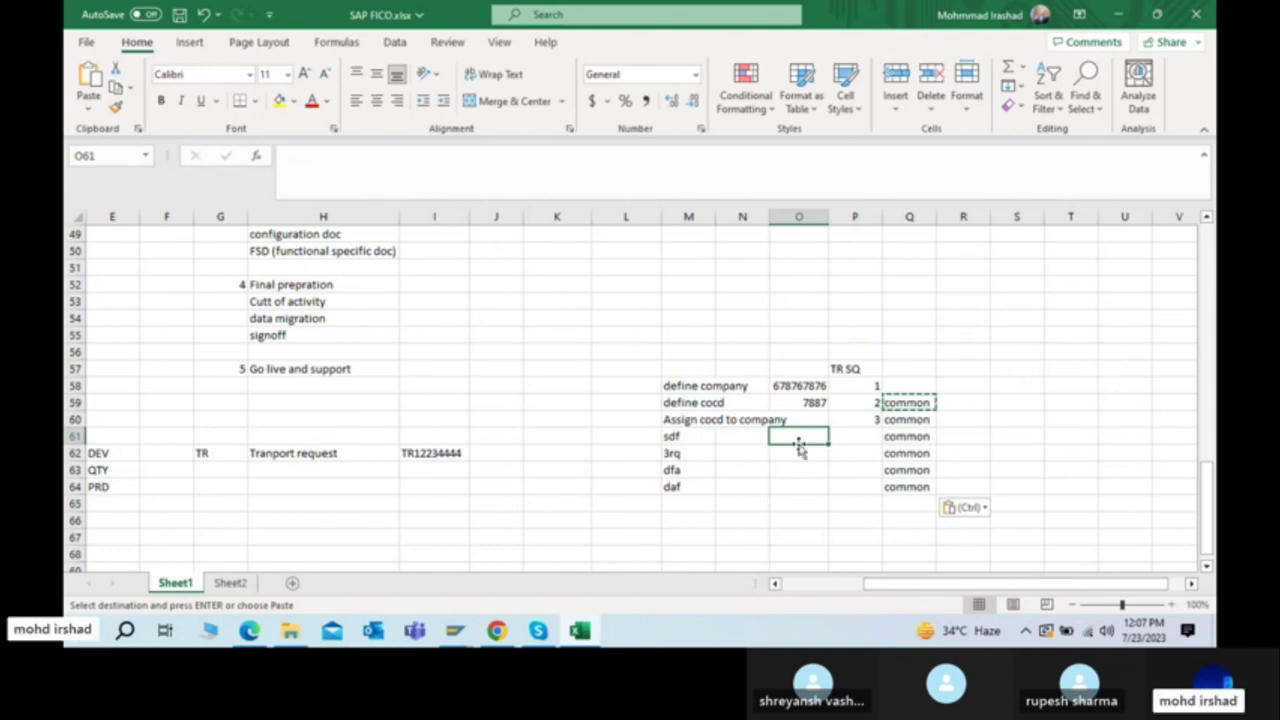
pyautogui.hotkey('alt', 'Tab')
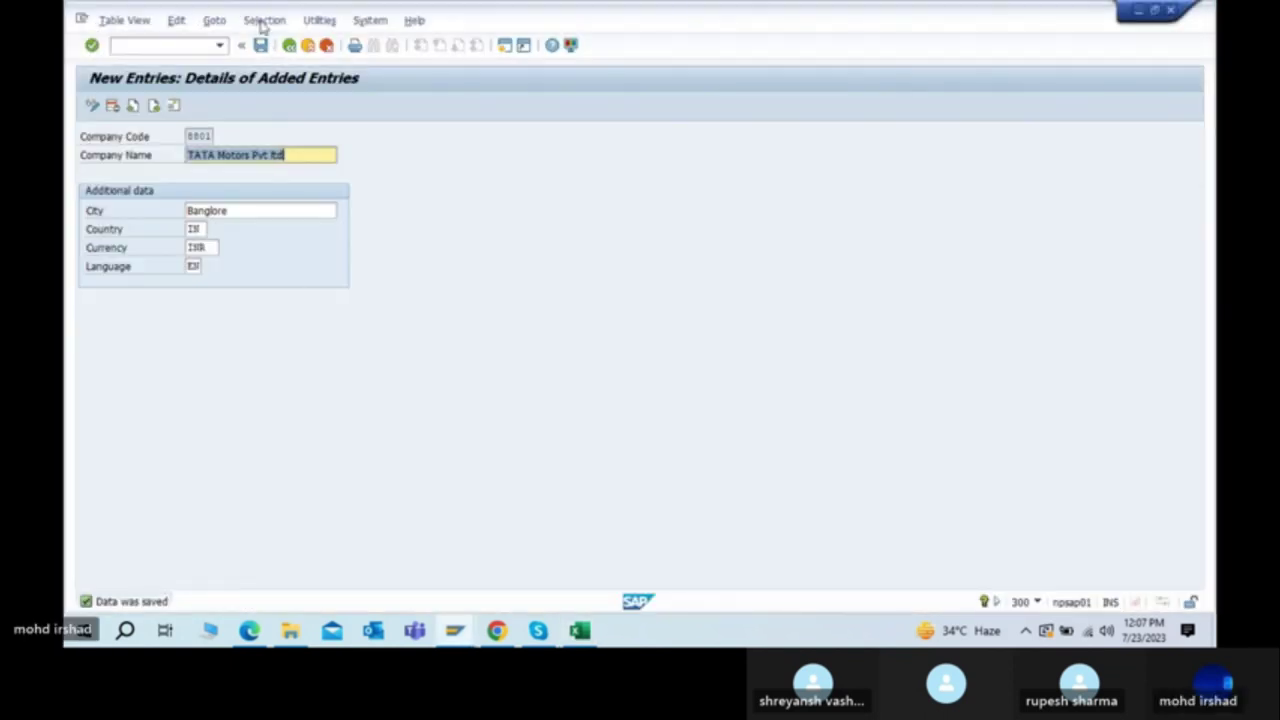
# Step: Save company code 8801 and back out through the overview and Display IMG
pyautogui.click(261, 46)
pyautogui.click(288, 46)
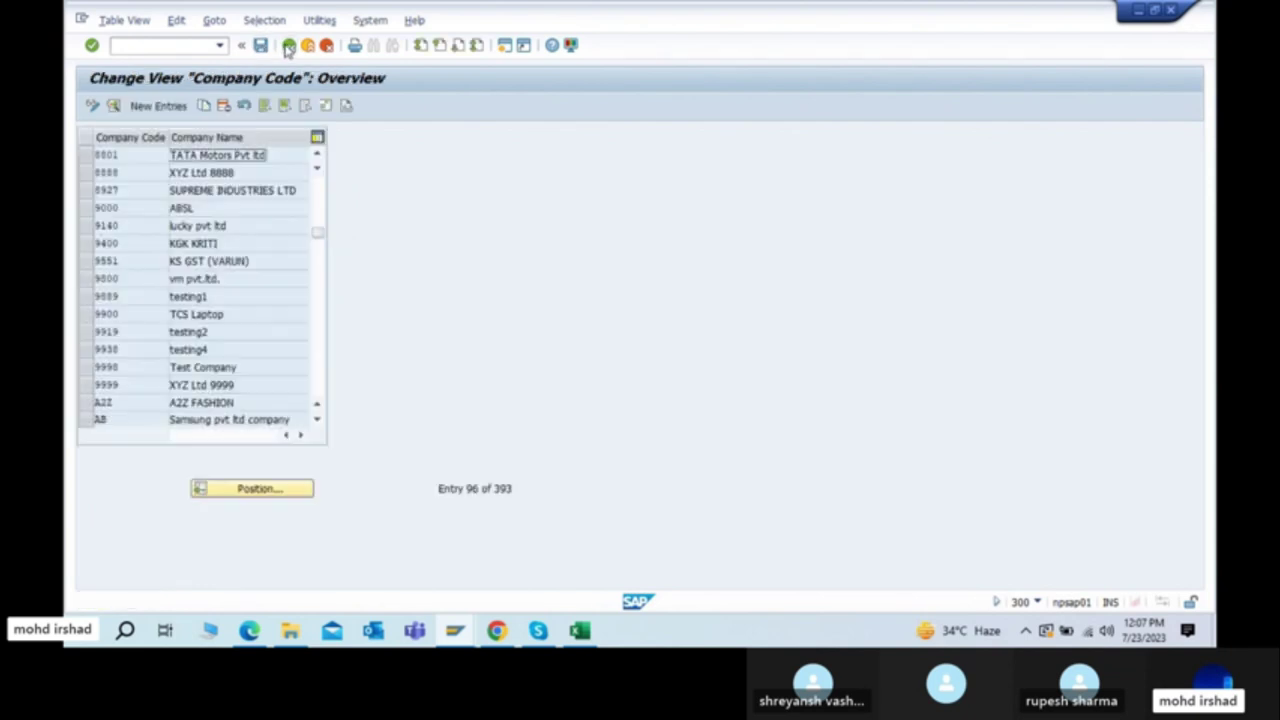
pyautogui.click(287, 47)
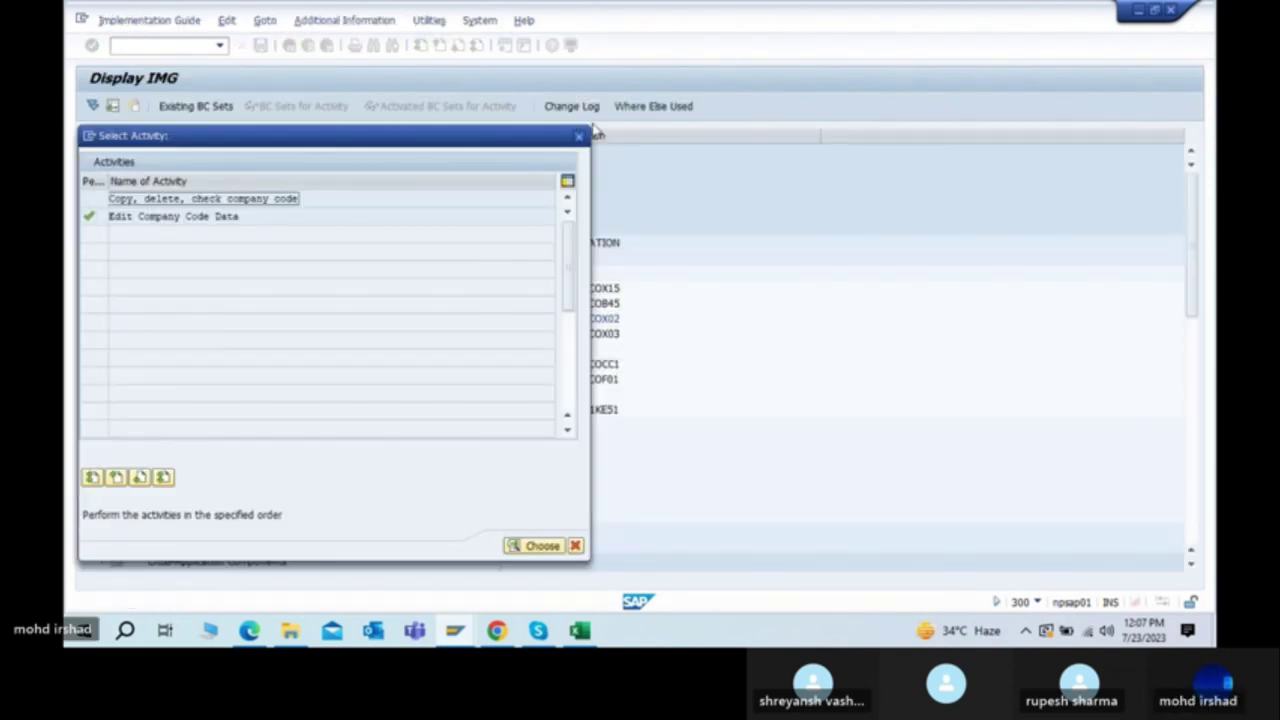
pyautogui.click(579, 136)
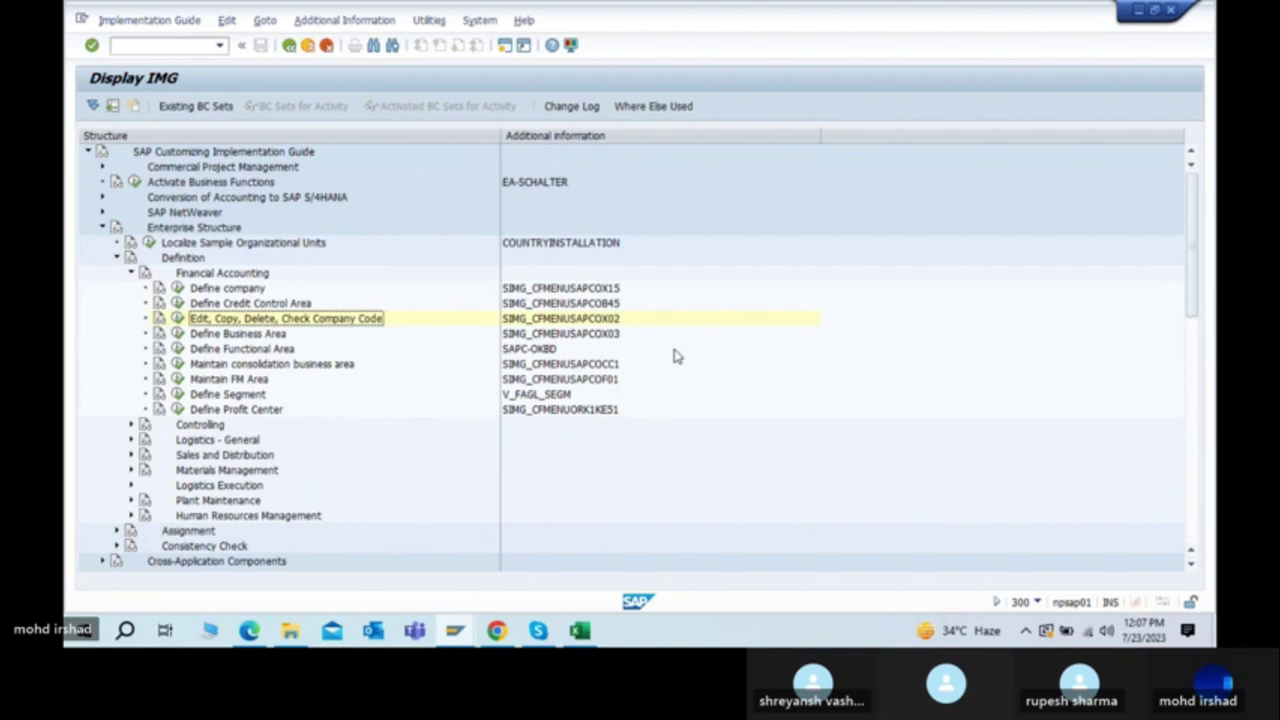
# Step: Switch windows to SAP Easy Access, then toward the PDF steps document
pyautogui.hotkey('alt', 'Tab')
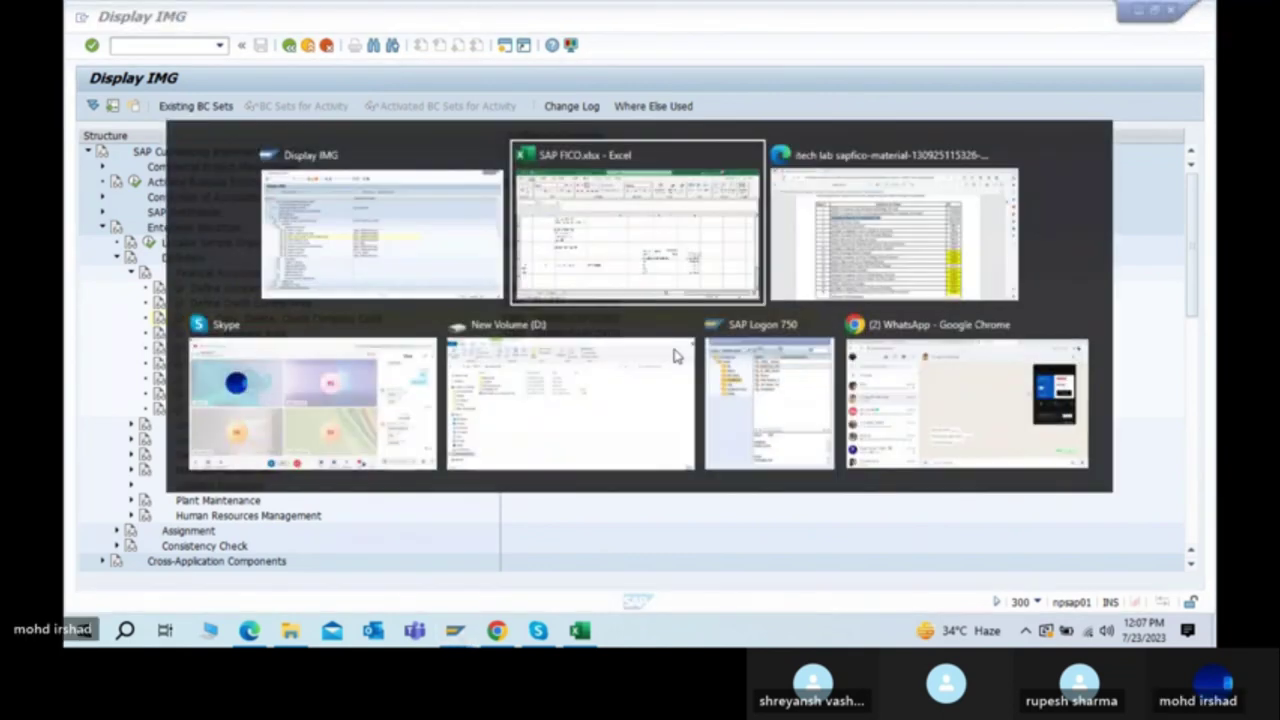
pyautogui.click(391, 220)
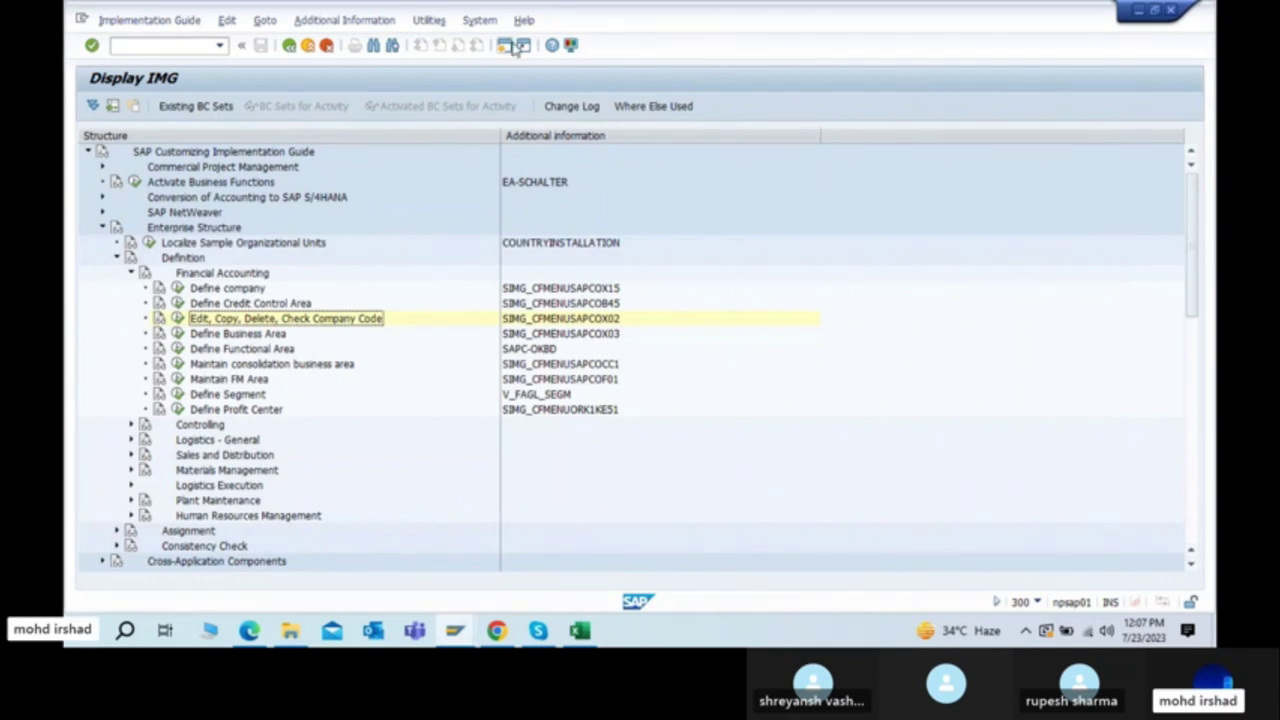
pyautogui.hotkey('alt', 'Tab')
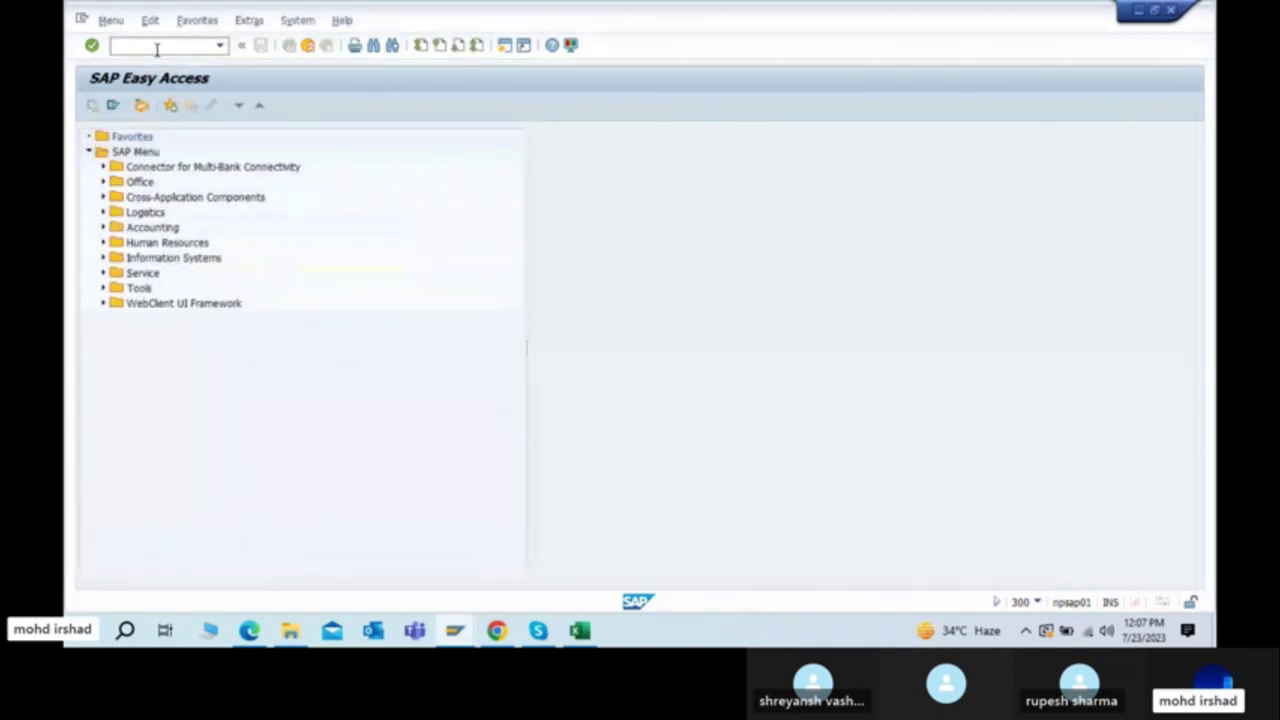
pyautogui.hotkey('alt', 'Tab')
pyautogui.press('Tab')
pyautogui.press('Tab')
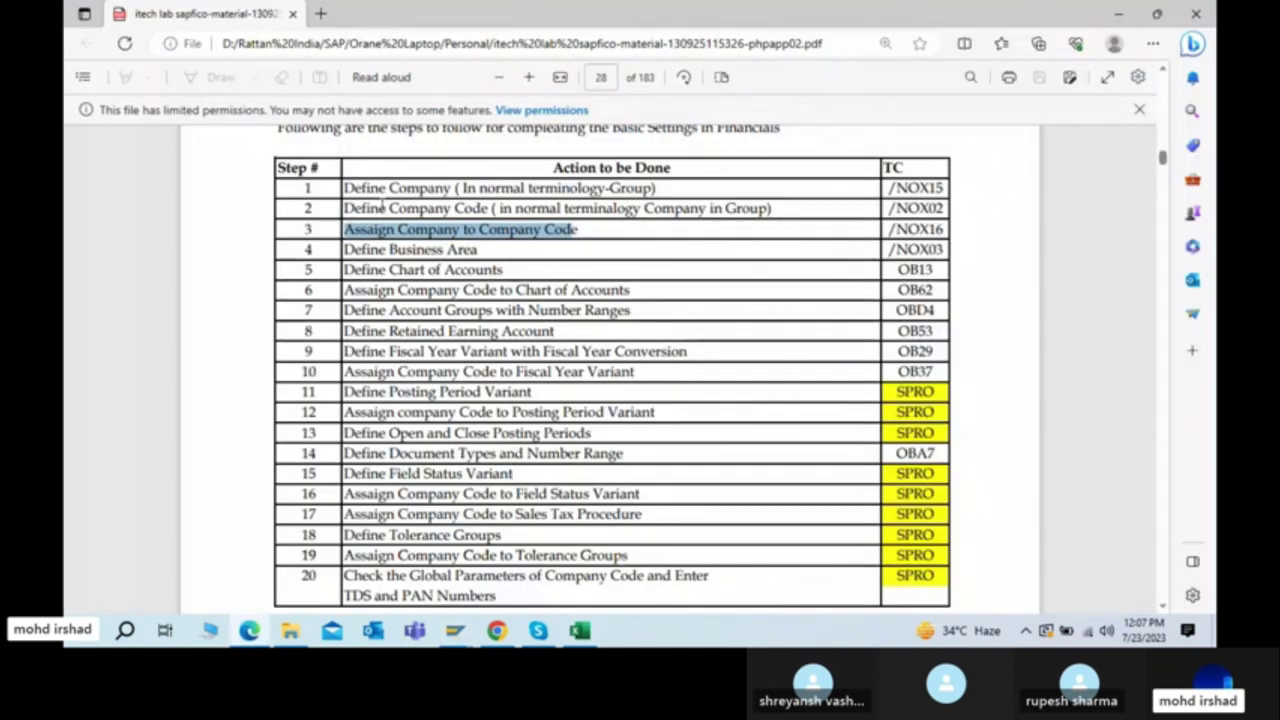
# Step: Highlight Define Company (/NOX15) in the PDF's 20-step table, then deselect it
pyautogui.moveTo(349, 188); pyautogui.dragTo(456, 190)
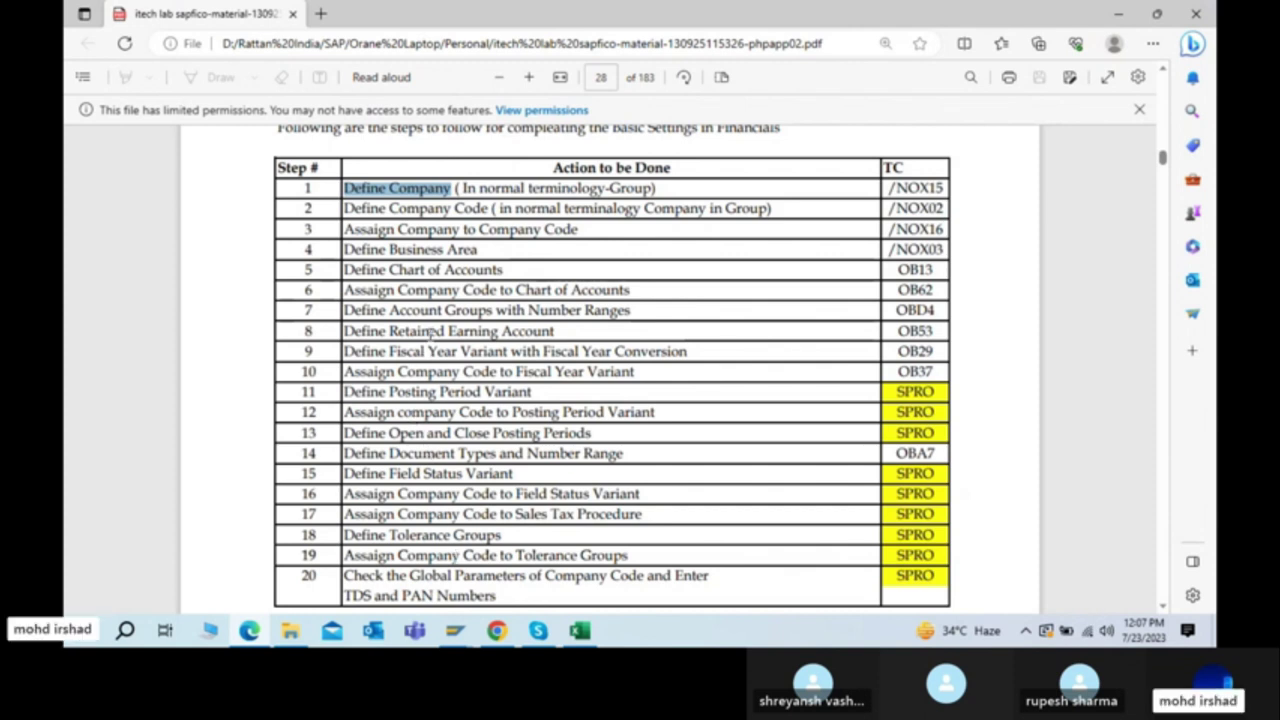
pyautogui.click(346, 188)
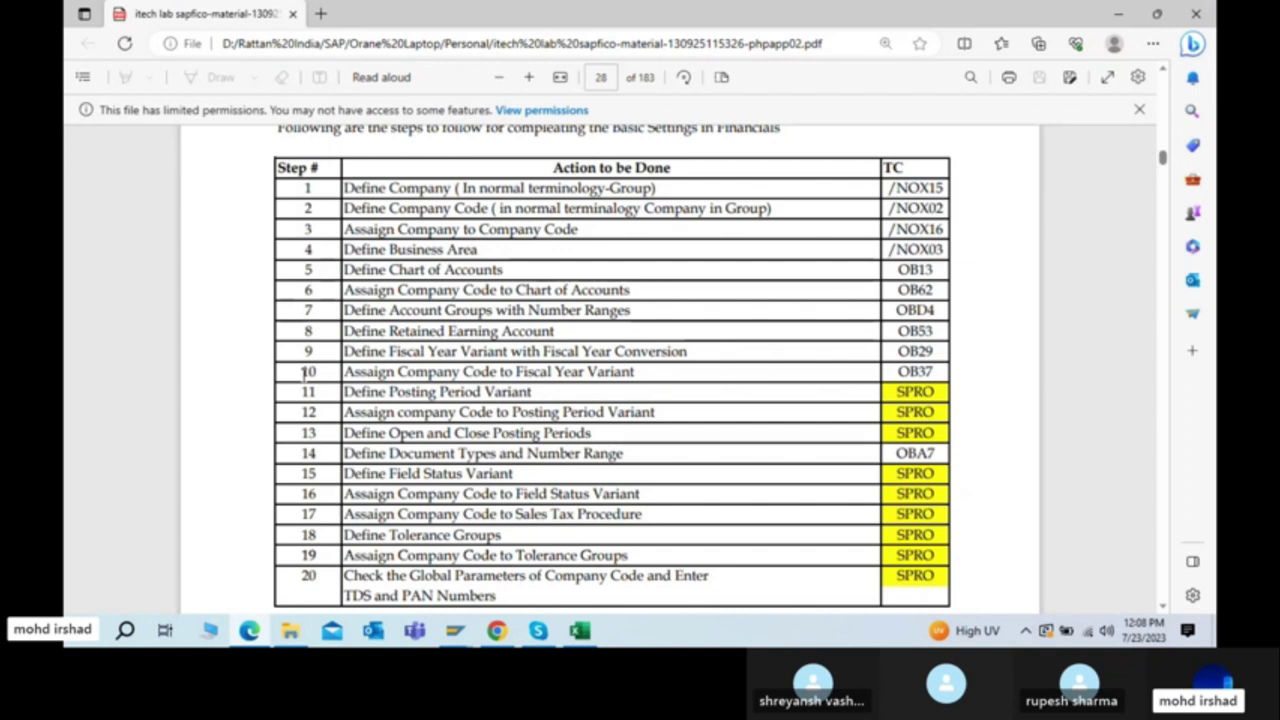
# Step: Skim the 20-step financial basic-settings table in the PDF, then return to SAP Easy Access
pyautogui.moveTo(310, 170); pyautogui.dragTo(310, 580)
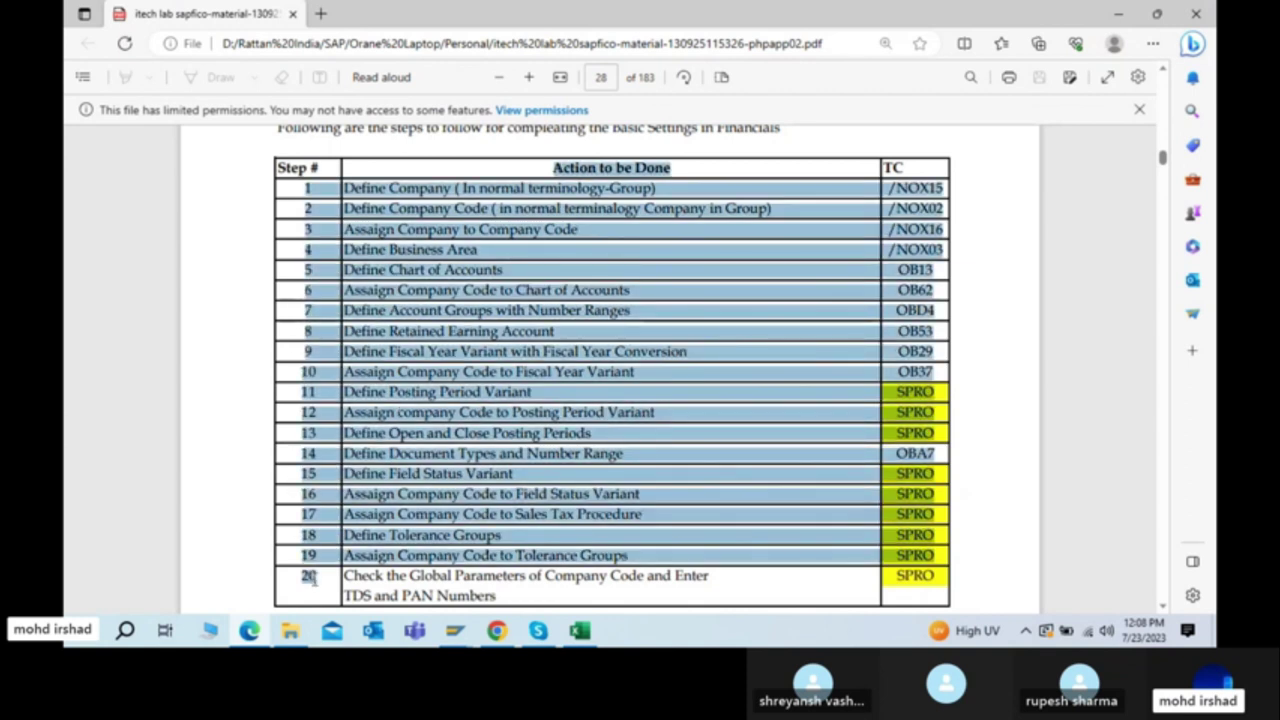
pyautogui.click(448, 414)
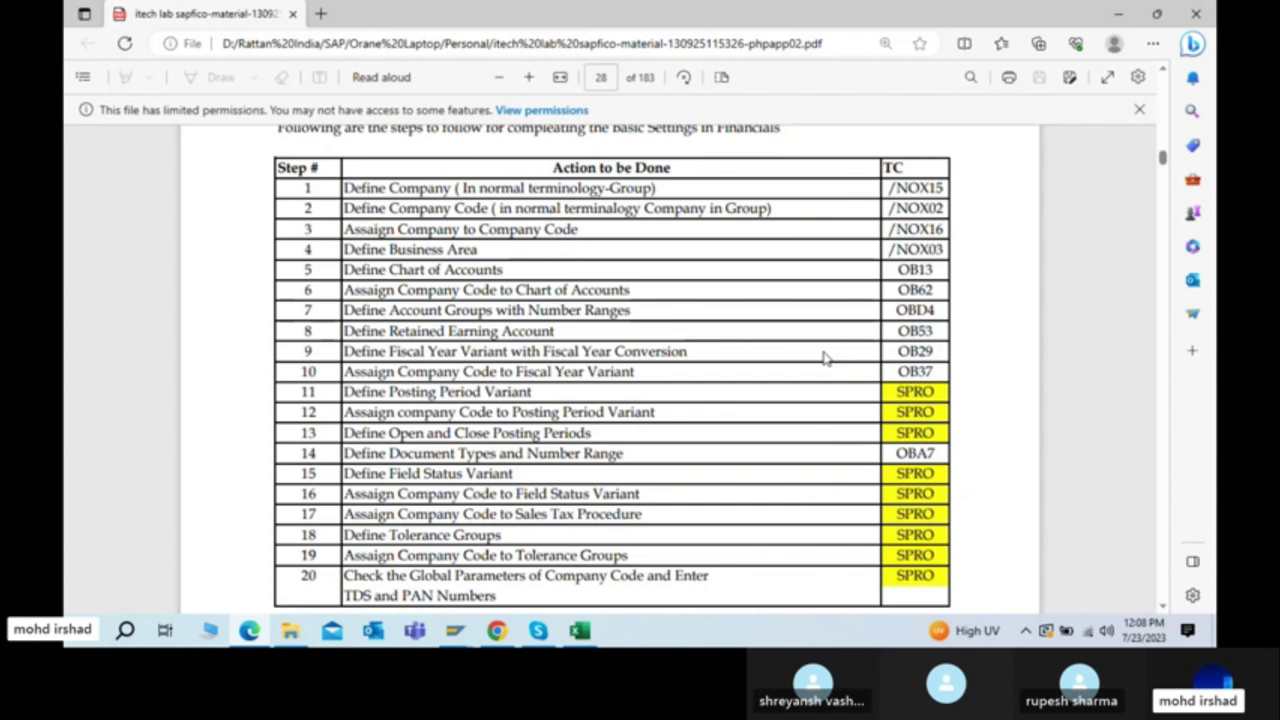
pyautogui.hotkey('alt', 'Tab')
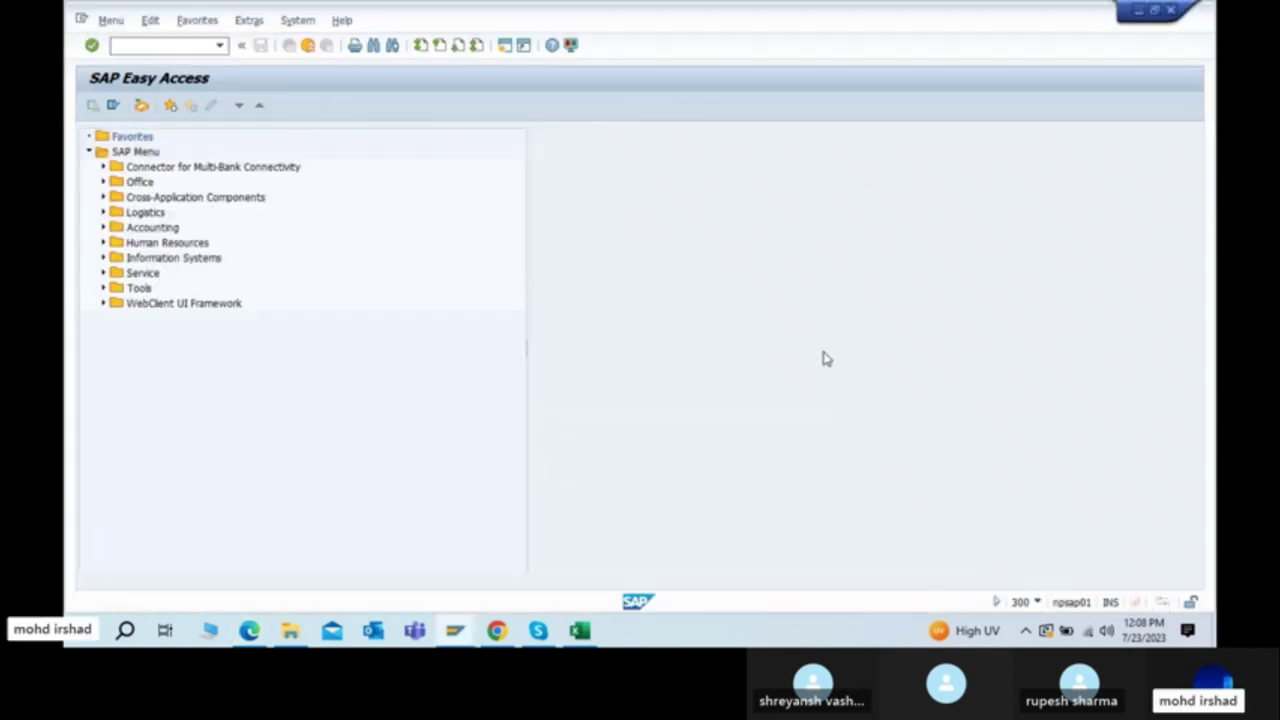
# Step: Move from user maintenance (SU01) to the Transport Organizer SE10 and check the system details
pyautogui.click(151, 40)
pyautogui.write('su01')
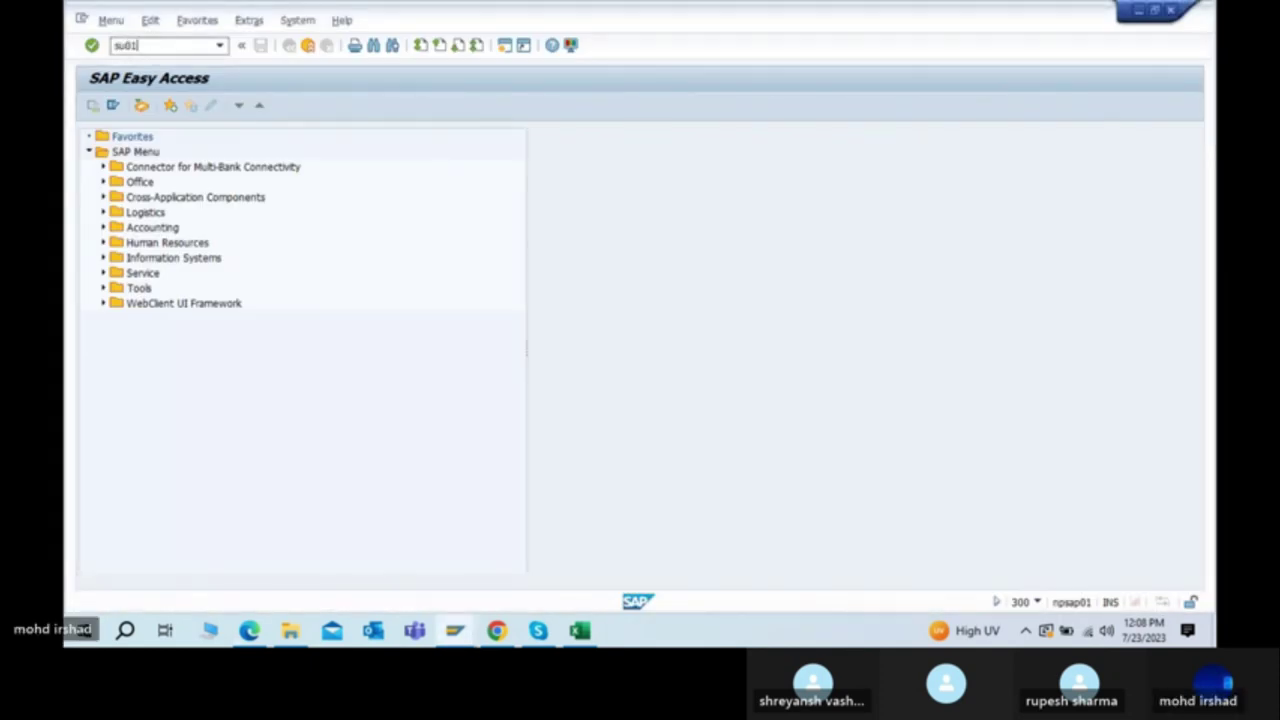
pyautogui.press('Return')
pyautogui.click(127, 48)
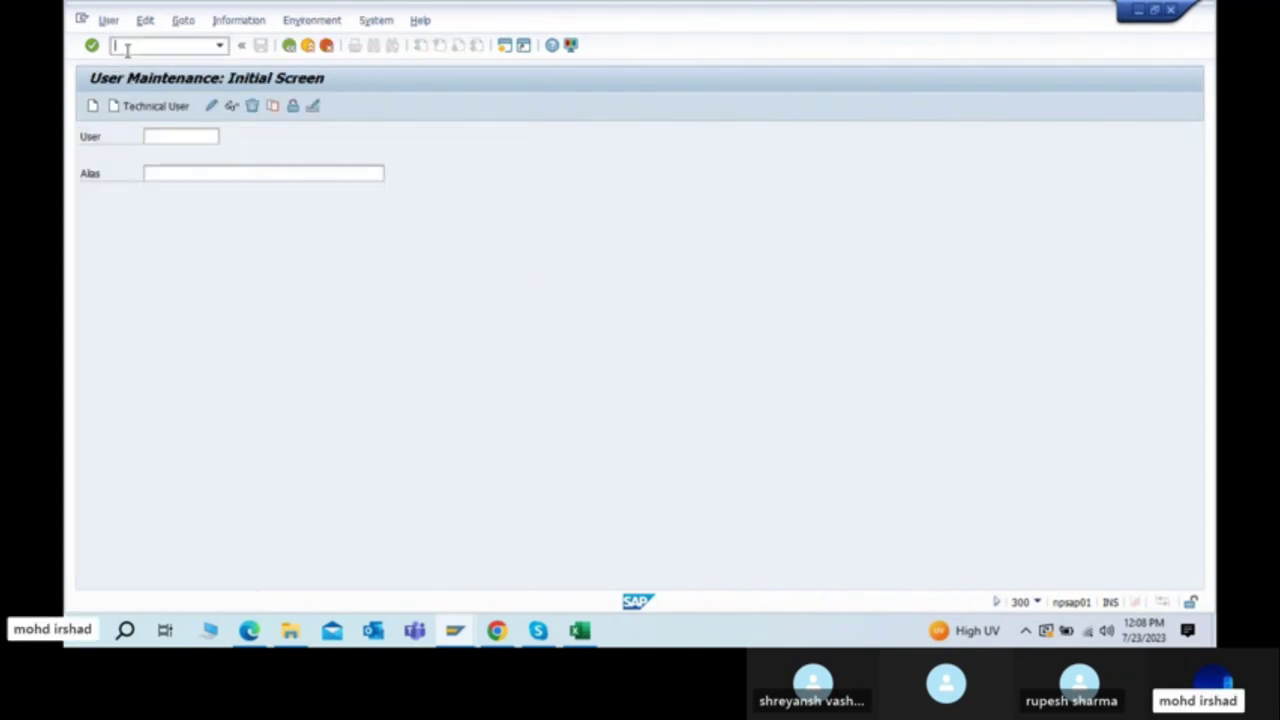
pyautogui.write('10')
pyautogui.press('Return')
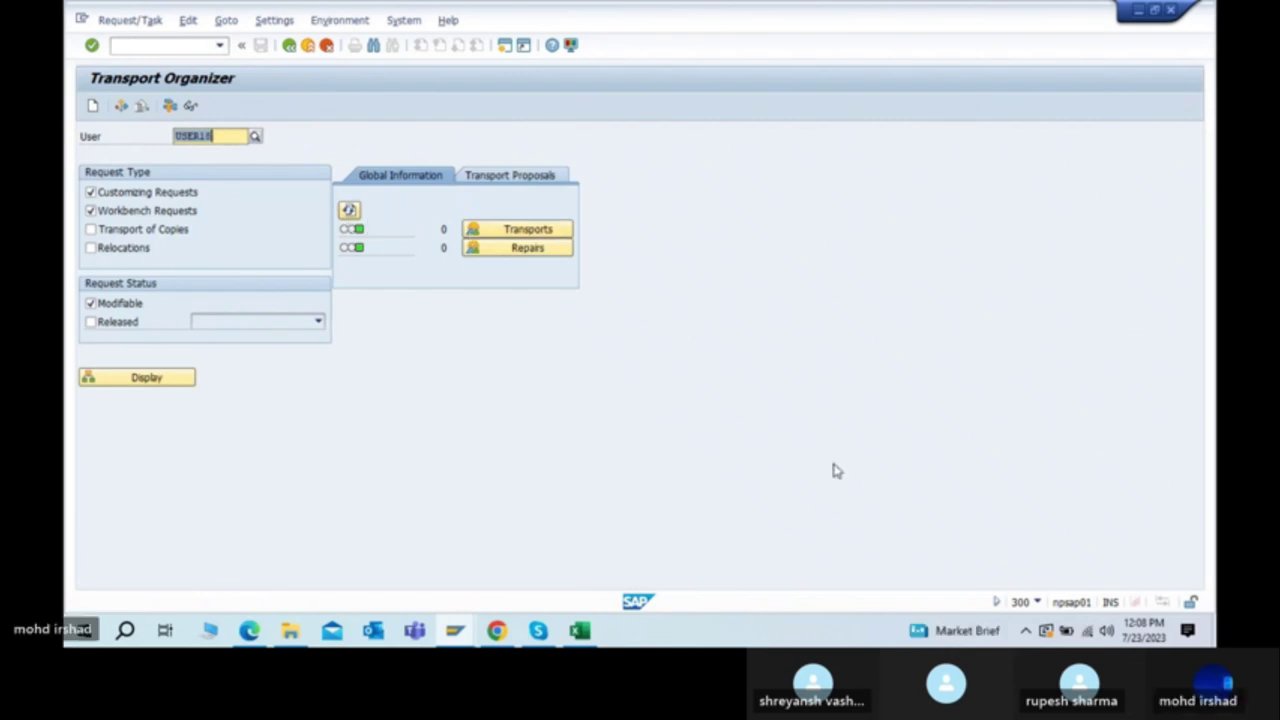
pyautogui.click(1037, 602)
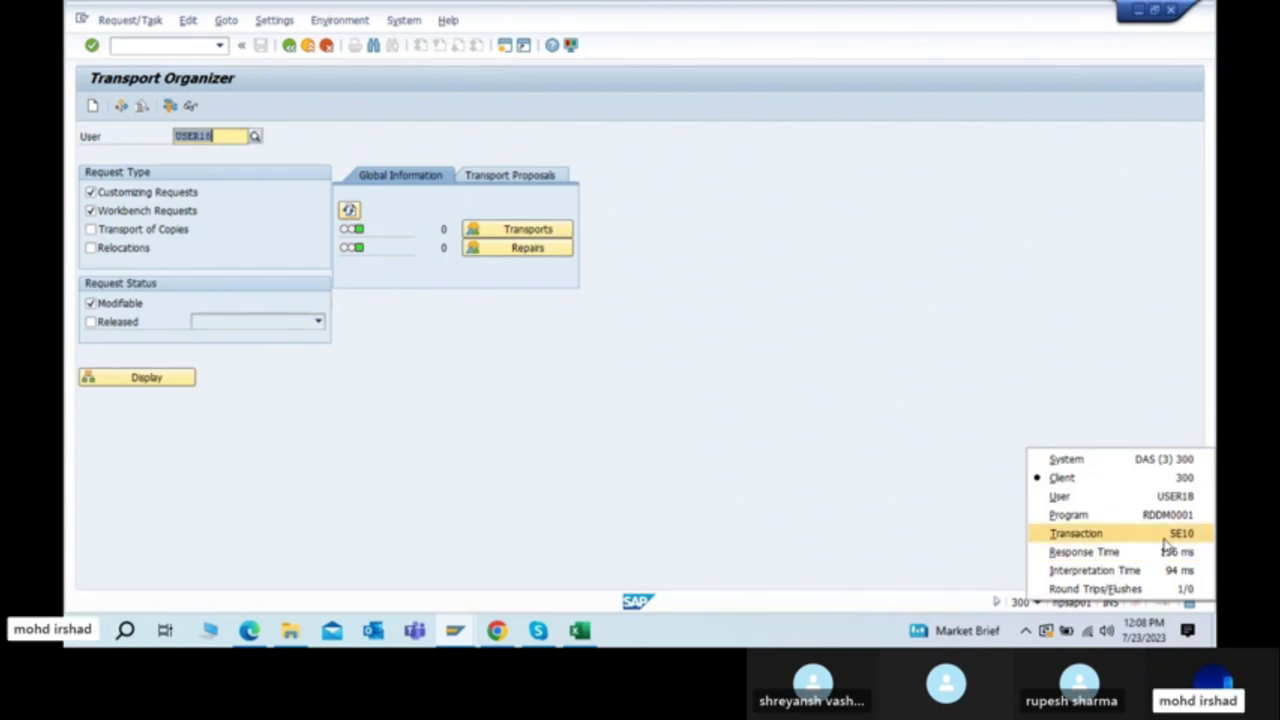
pyautogui.click(531, 391)
# Step: Reopen the Transport Organizer (SE09) and display the user's modifiable customizing requests
pyautogui.click(164, 46)
pyautogui.write('/nse01')
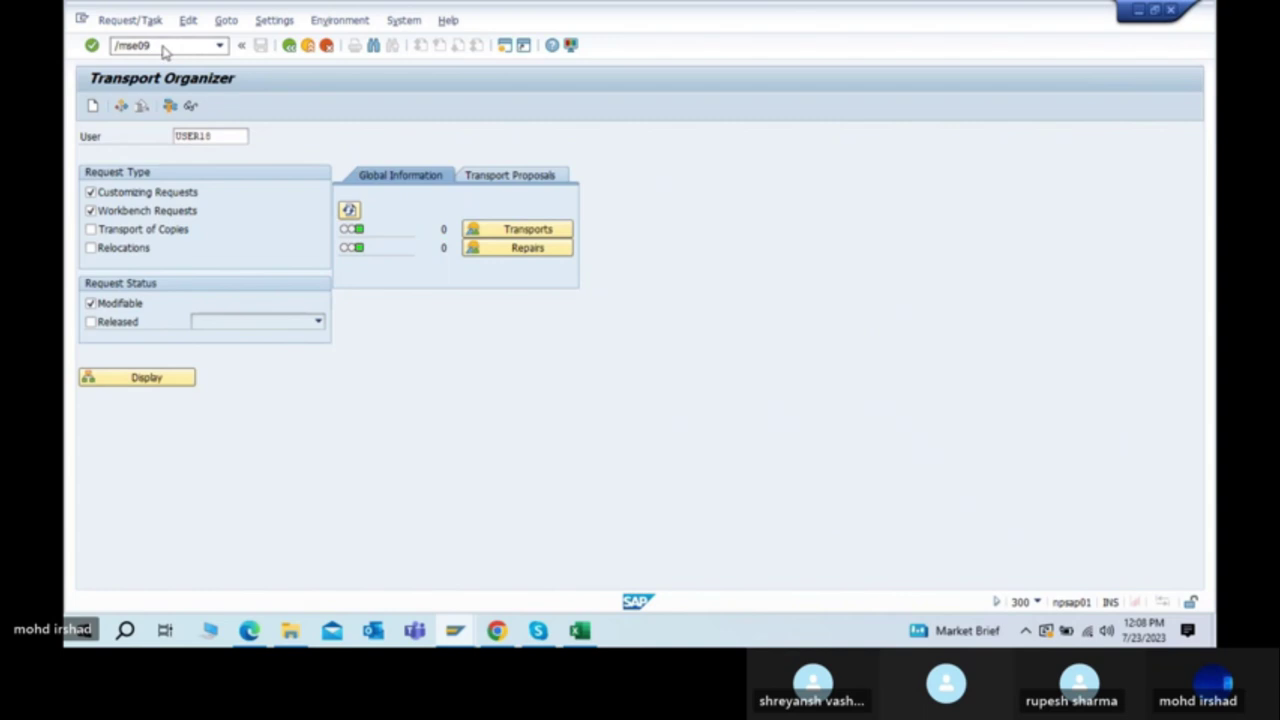
pyautogui.press('Return')
pyautogui.click(164, 46)
pyautogui.write('/')
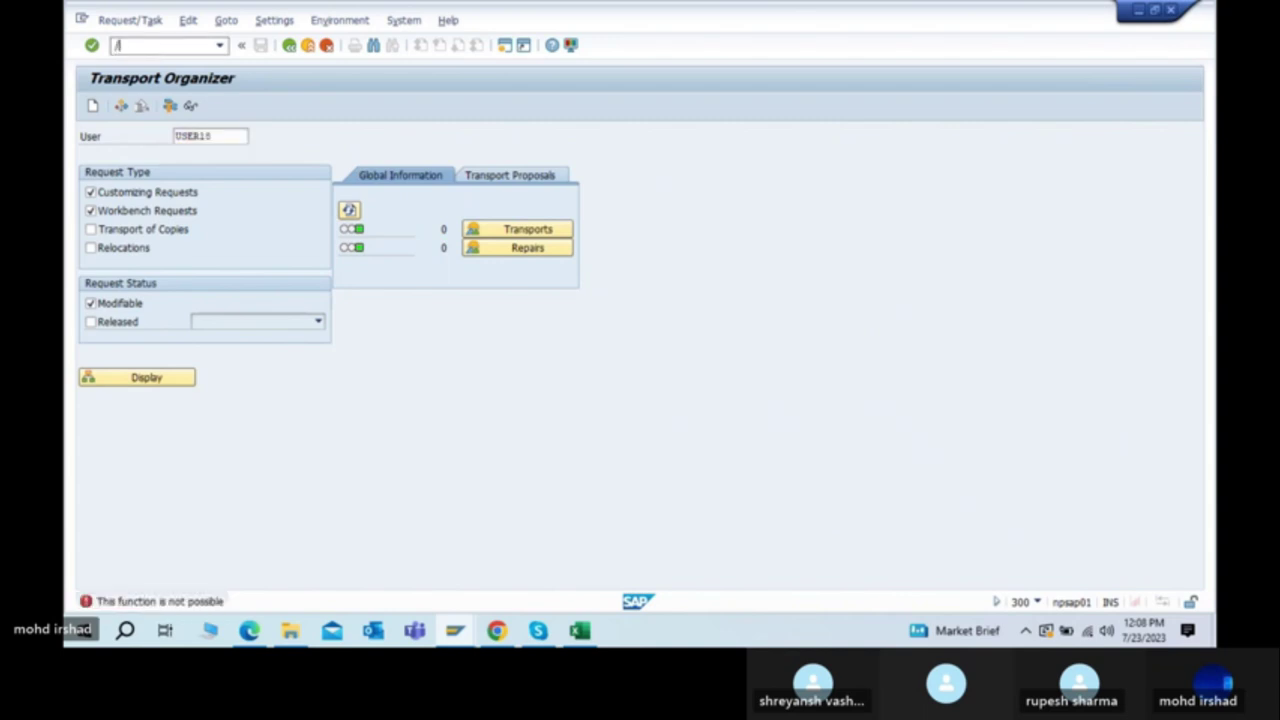
pyautogui.write('nse01')
pyautogui.press('Return')
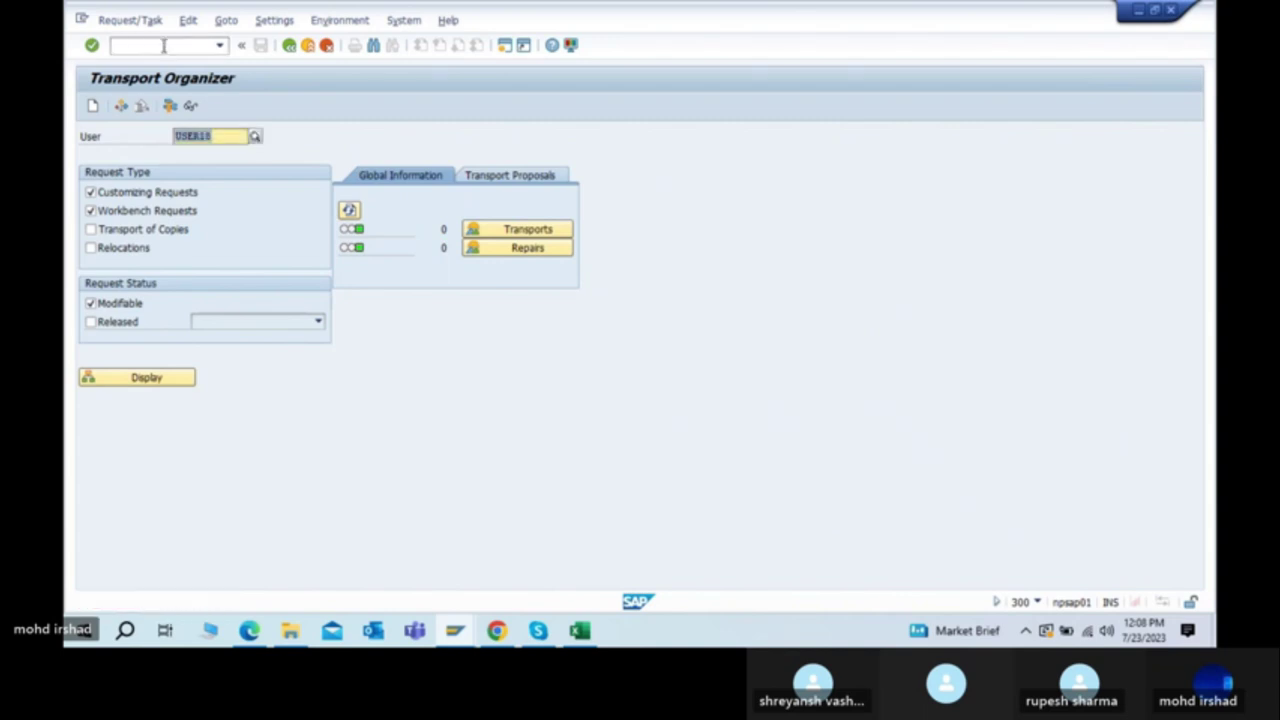
pyautogui.click(1037, 602)
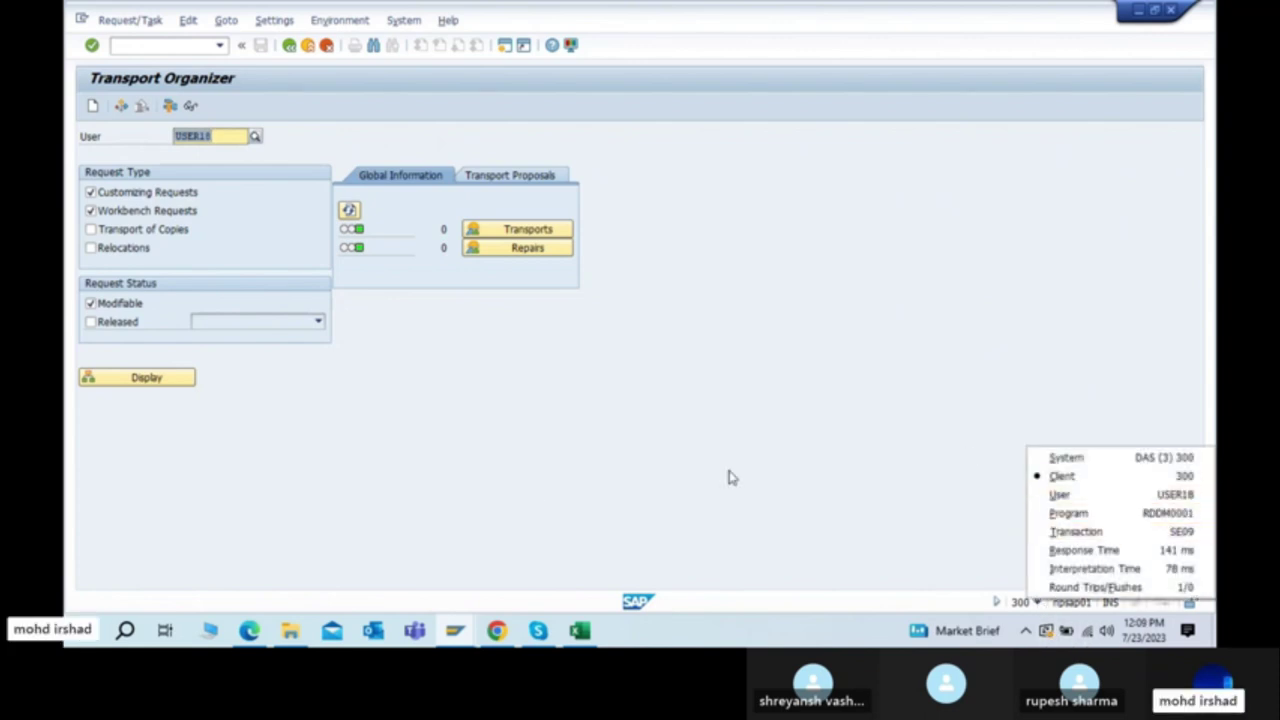
pyautogui.click(537, 490)
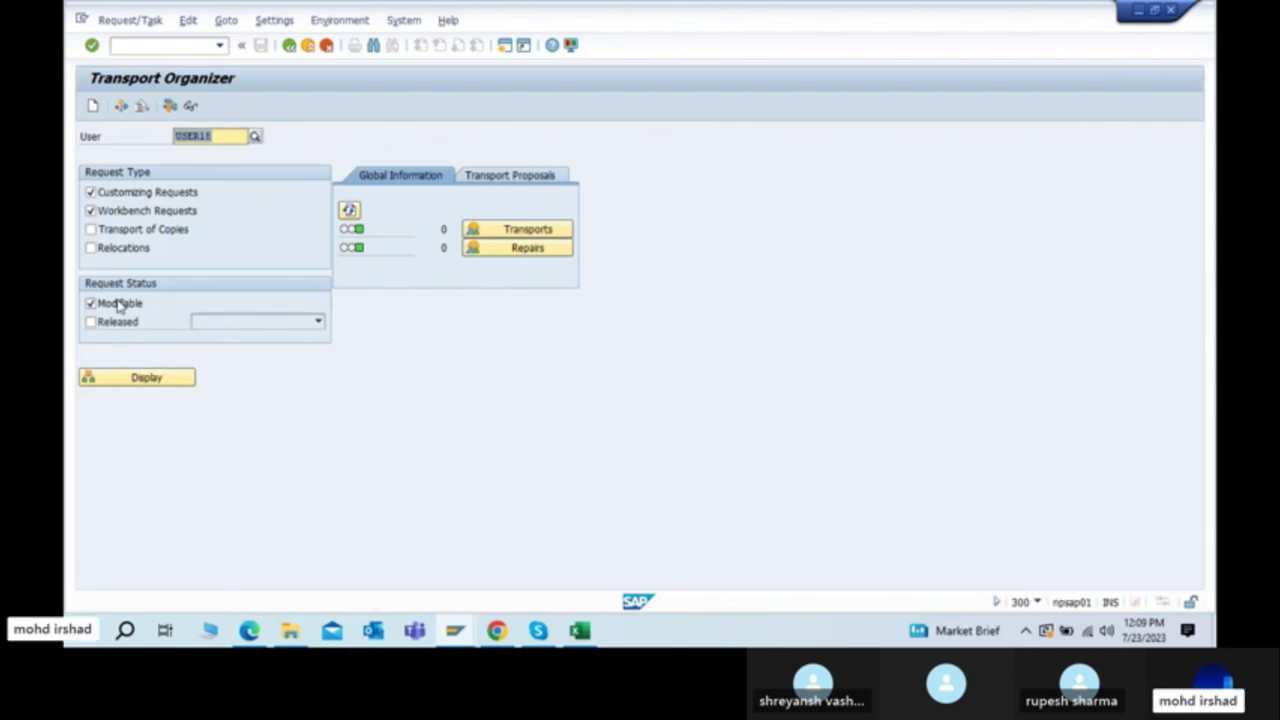
pyautogui.click(218, 140)
pyautogui.click(163, 377)
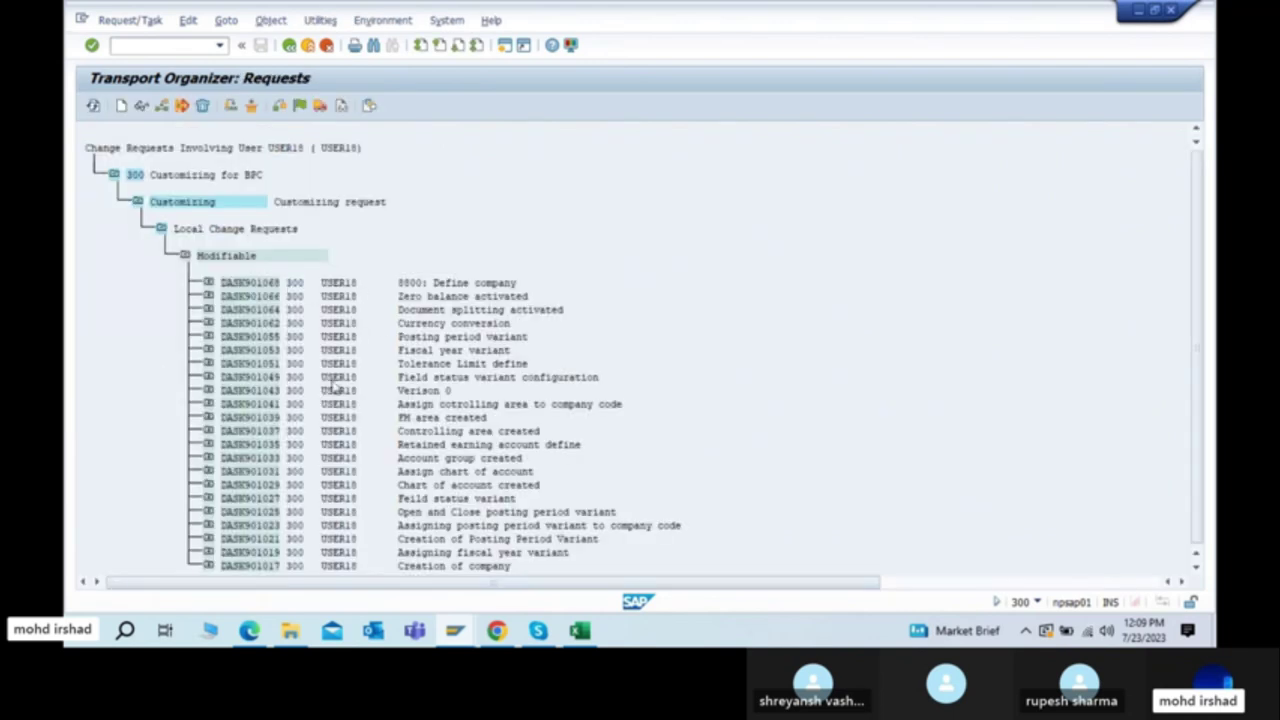
# Step: Change the 8800 request's short description to '8800: TATA motors COMMON TR' and save it
pyautogui.hscroll(2, 350, 551)
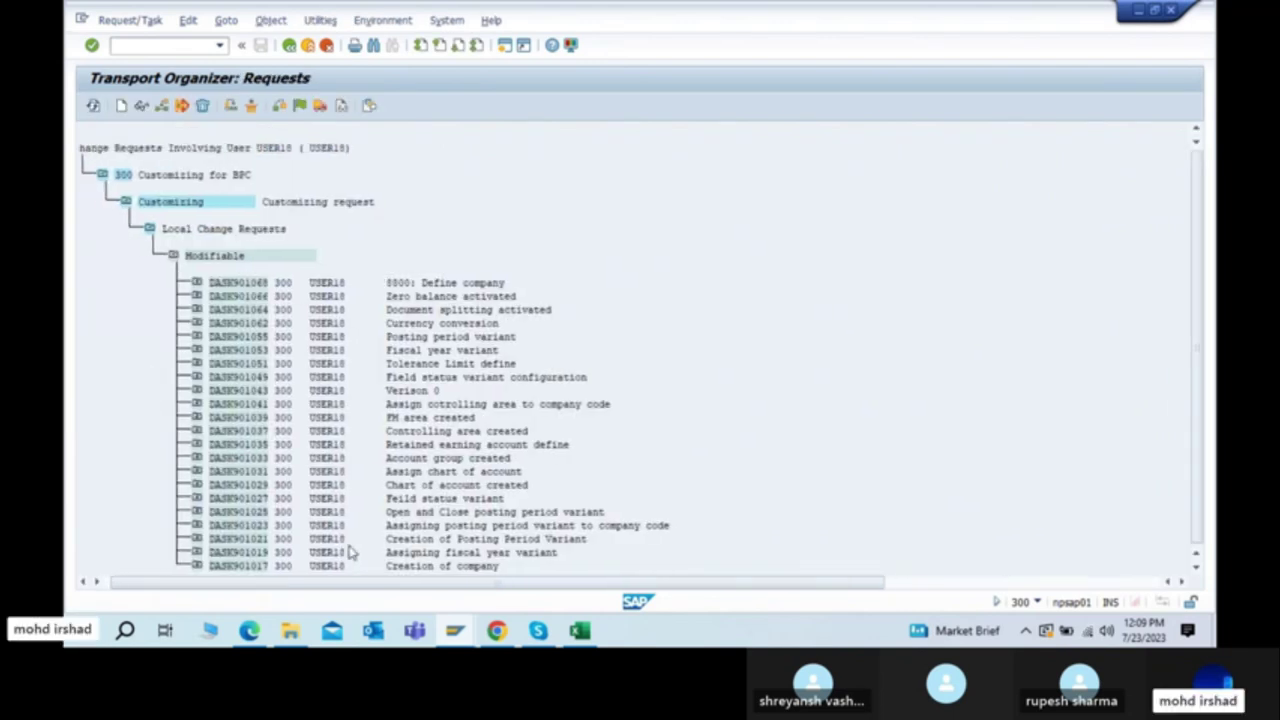
pyautogui.hscroll(-2, 350, 551)
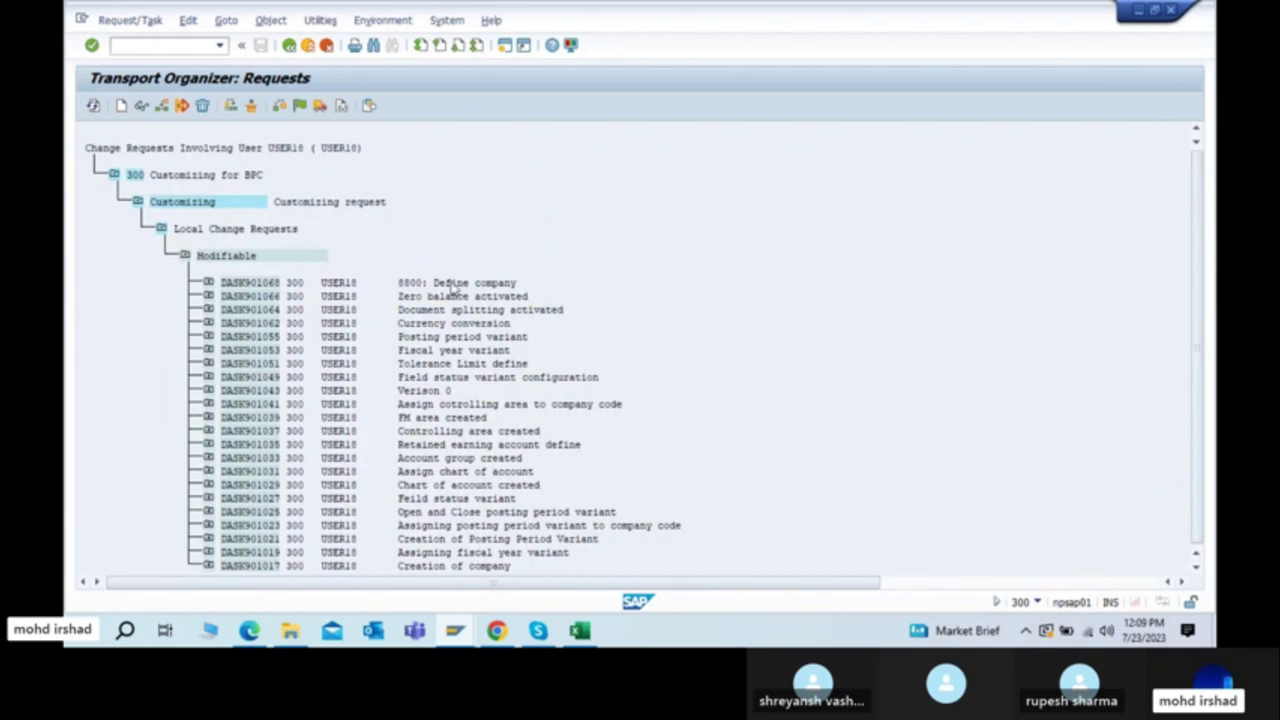
pyautogui.doubleClick(420, 284)
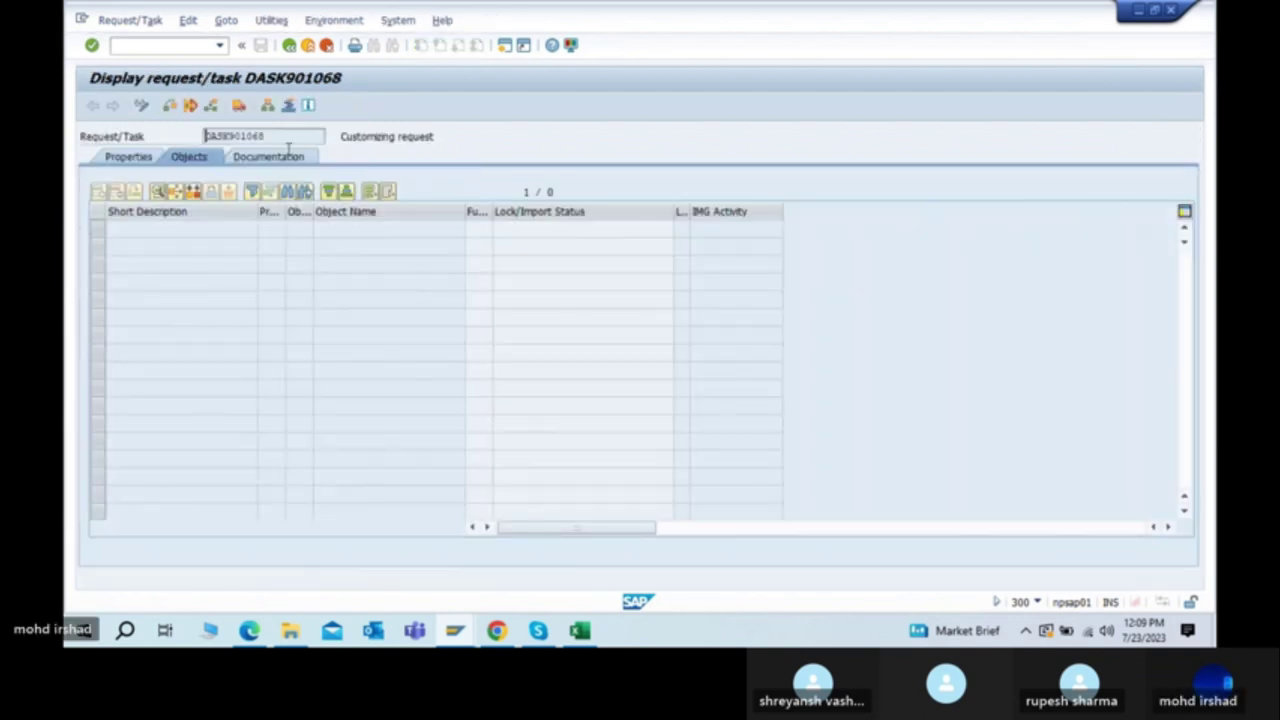
pyautogui.click(130, 157)
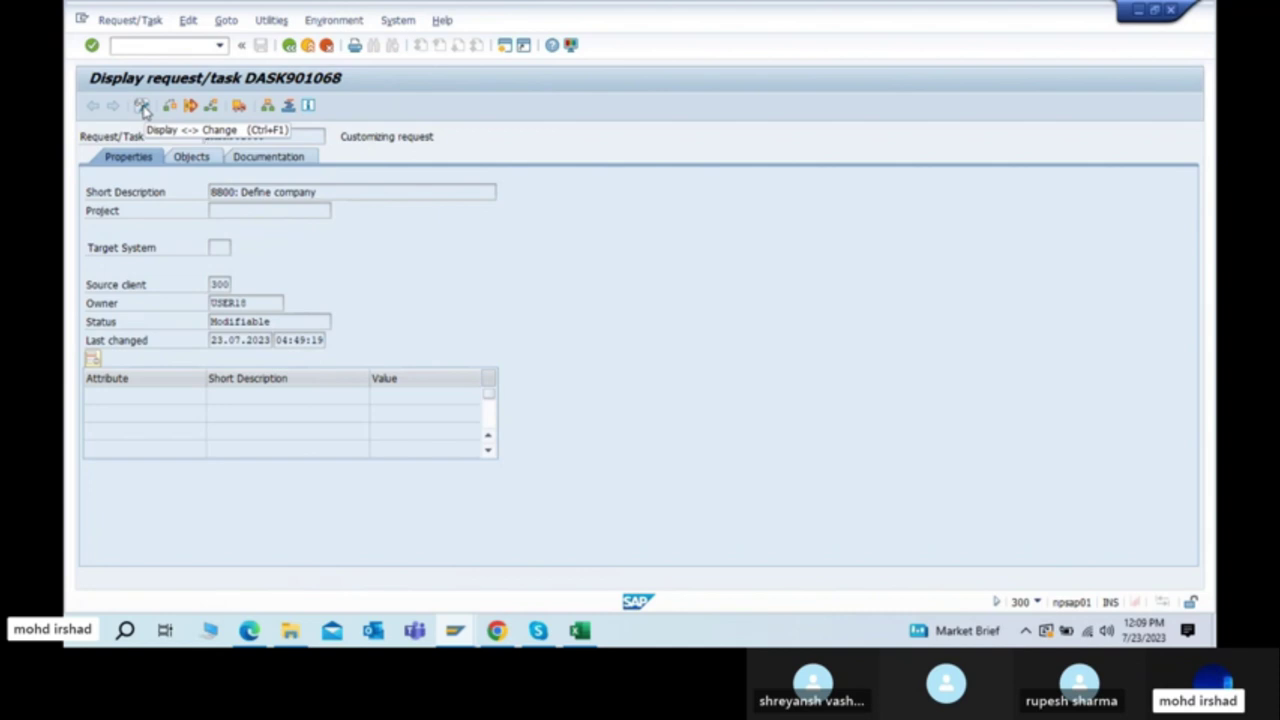
pyautogui.click(142, 107)
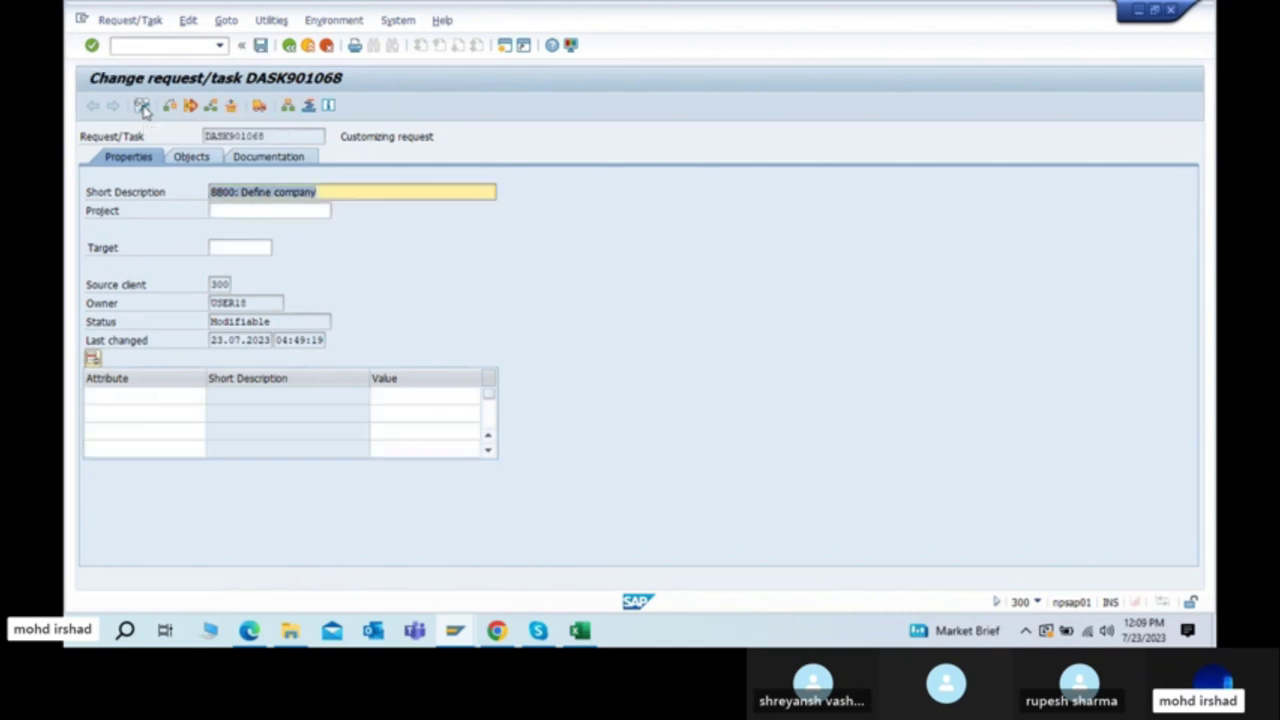
pyautogui.click(361, 192)
pyautogui.press('BackSpace')
pyautogui.press('BackSpace')
pyautogui.press('BackSpace')
pyautogui.press('BackSpace')
pyautogui.press('BackSpace')
pyautogui.press('BackSpace')
pyautogui.press('BackSpace')
pyautogui.press('BackSpace')
pyautogui.press('BackSpace')
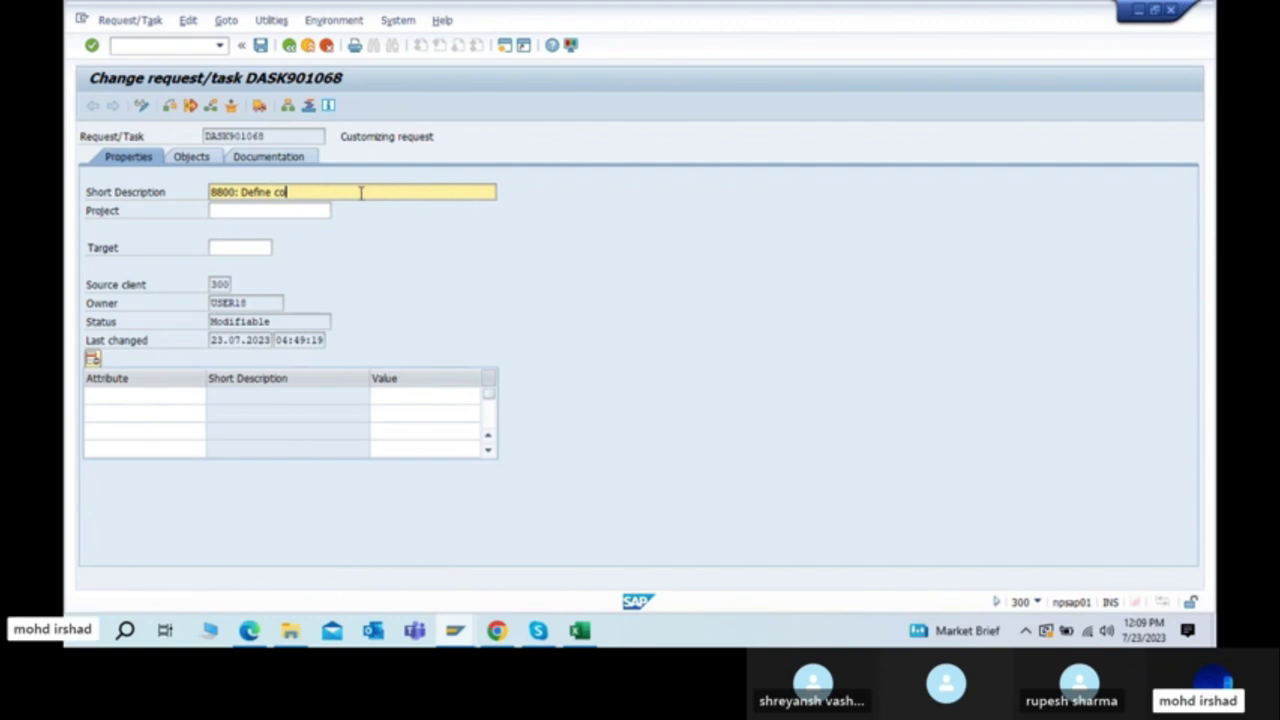
pyautogui.press('BackSpace')
pyautogui.press('BackSpace')
pyautogui.press('BackSpace')
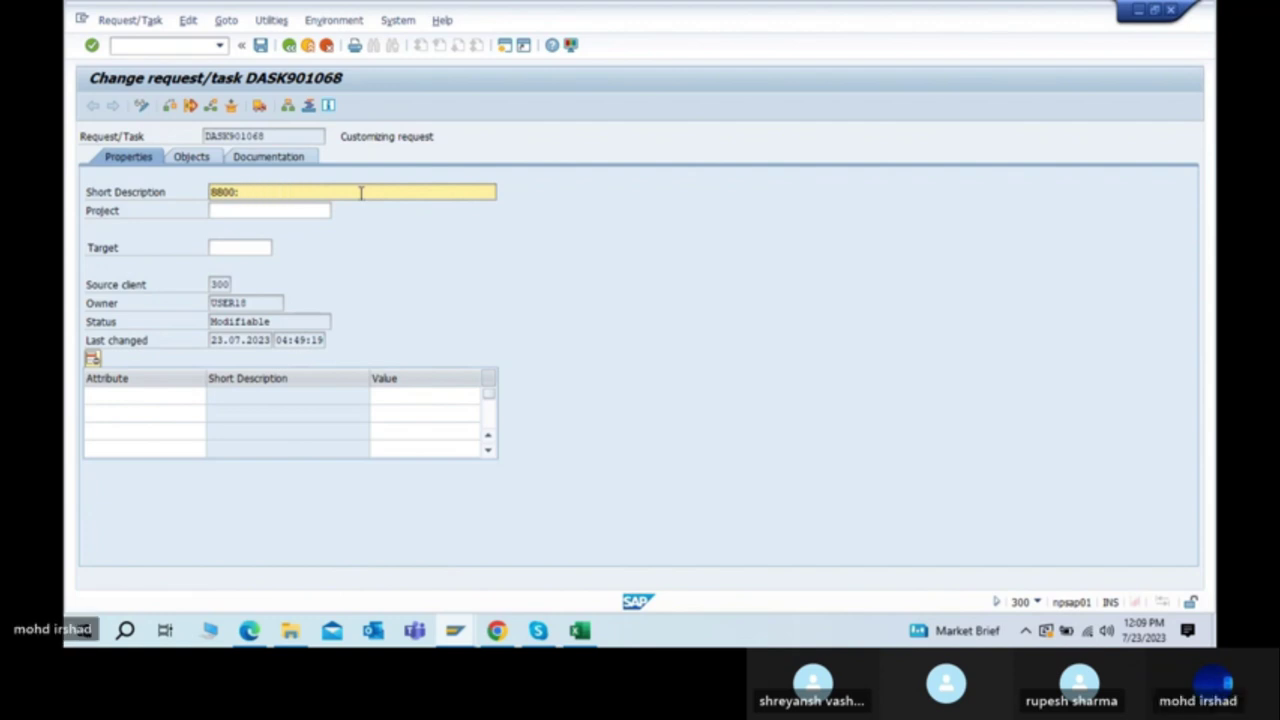
pyautogui.write('TATA motors CO')
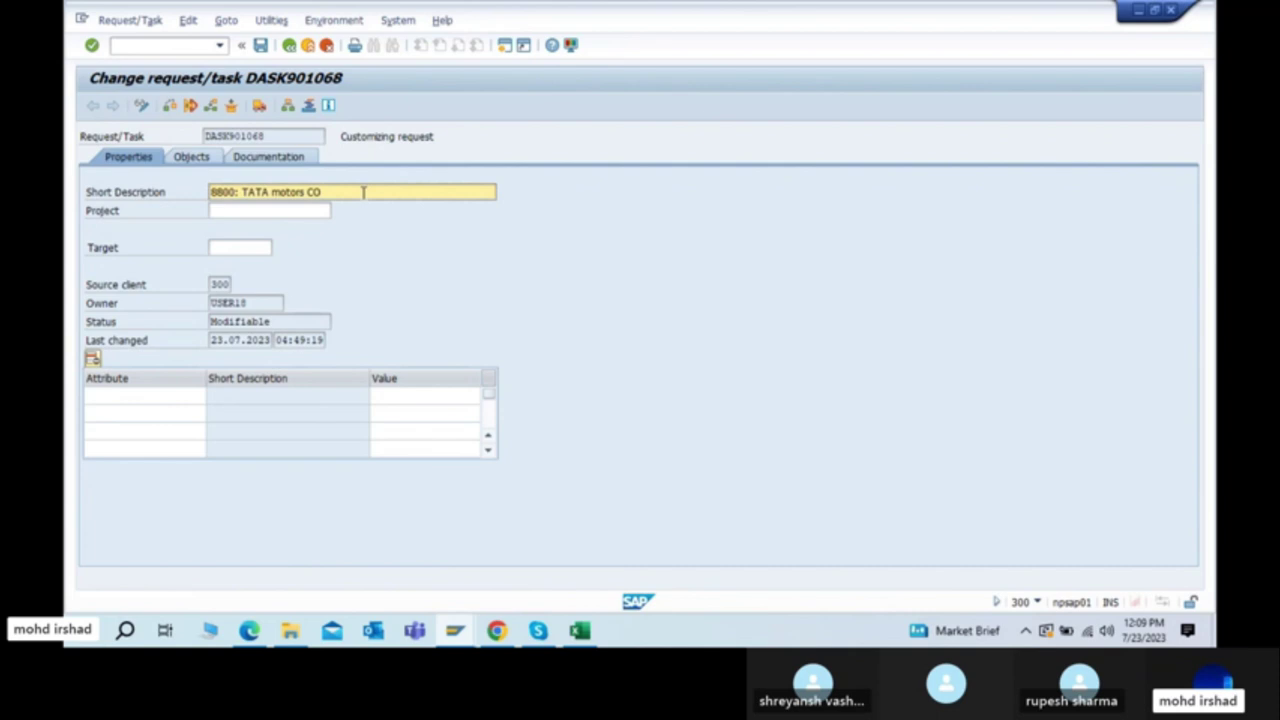
pyautogui.write('MMON TR')
pyautogui.hotkey('ctrl', 'a')
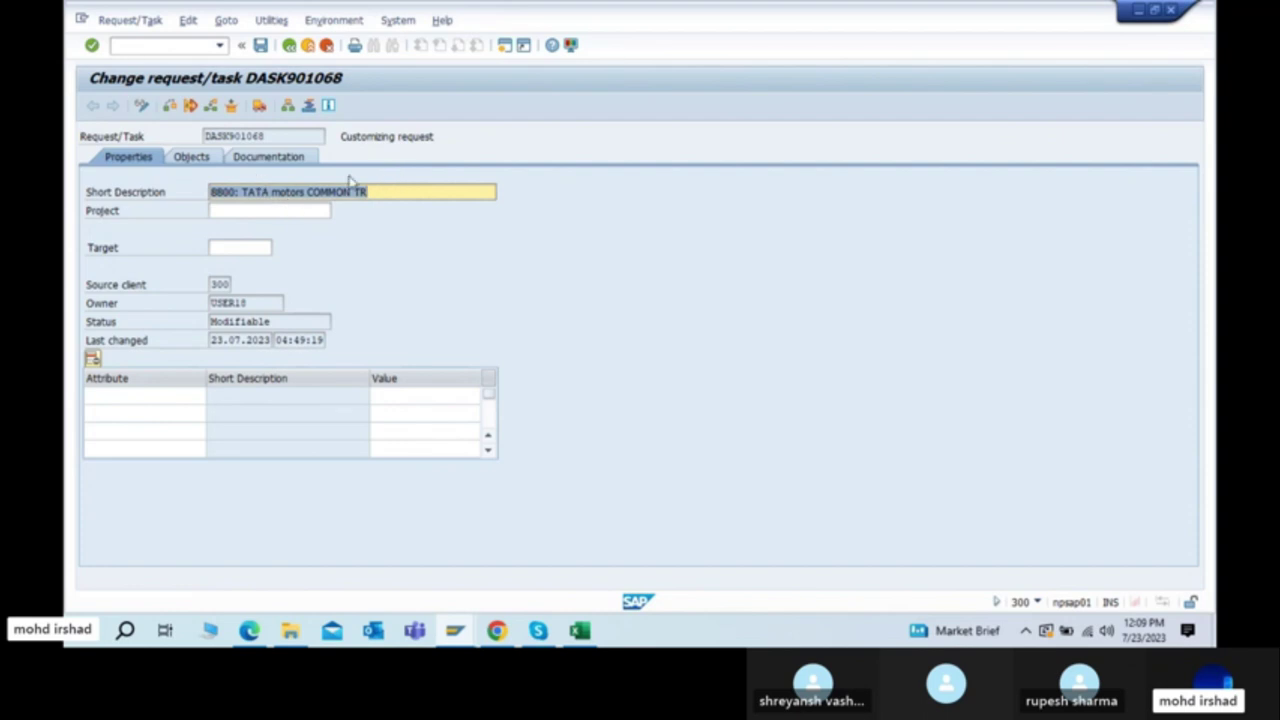
pyautogui.click(259, 46)
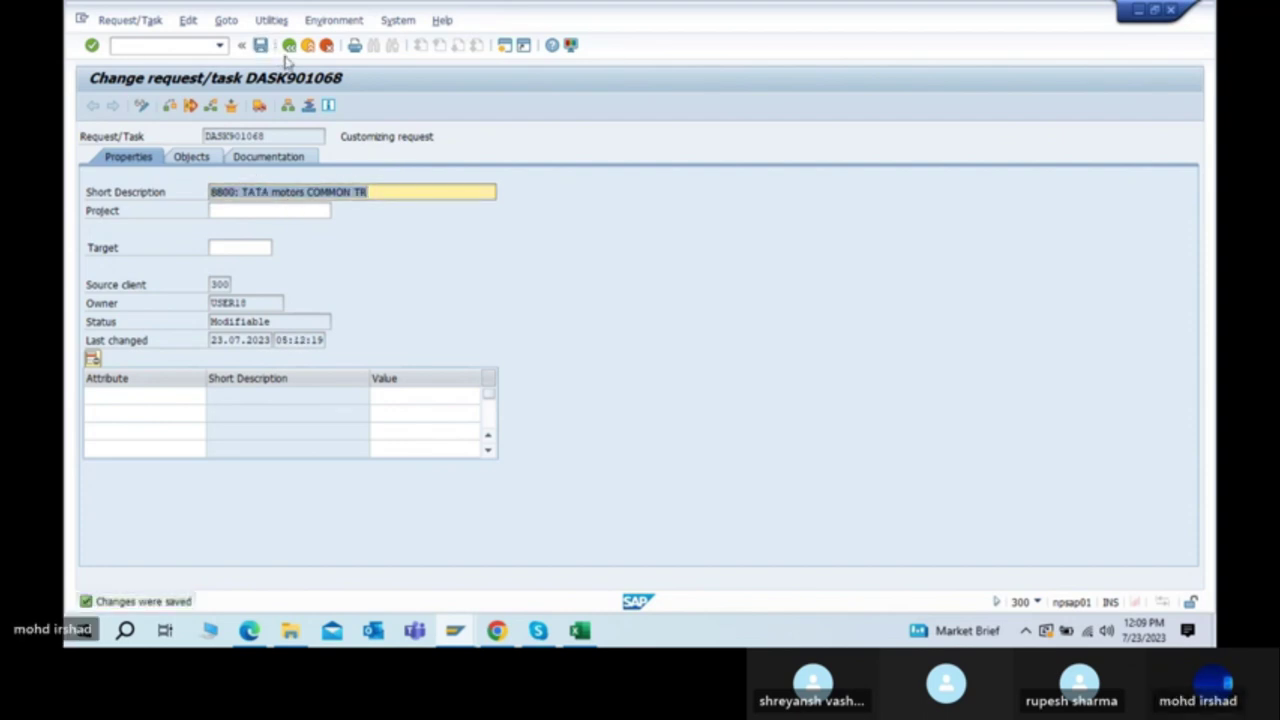
# Step: Back out to SAP Easy Access and return to the steps PDF in Edge
pyautogui.click(288, 45)
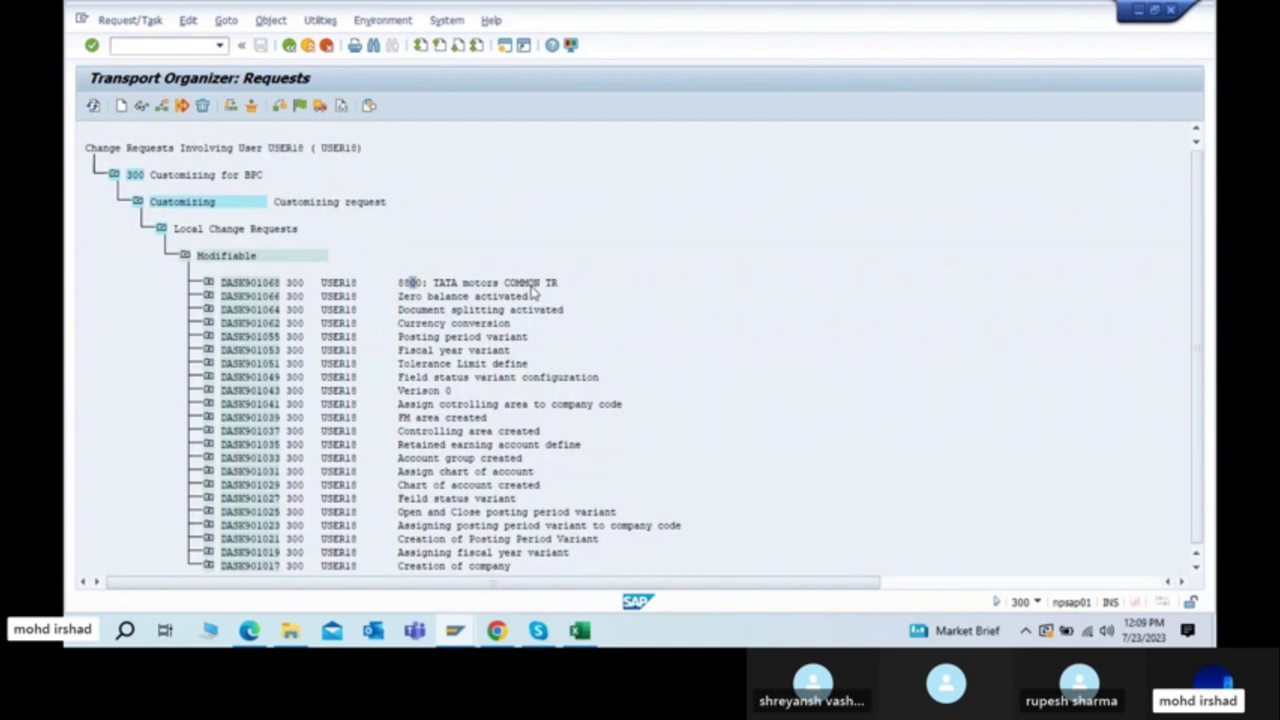
pyautogui.click(289, 46)
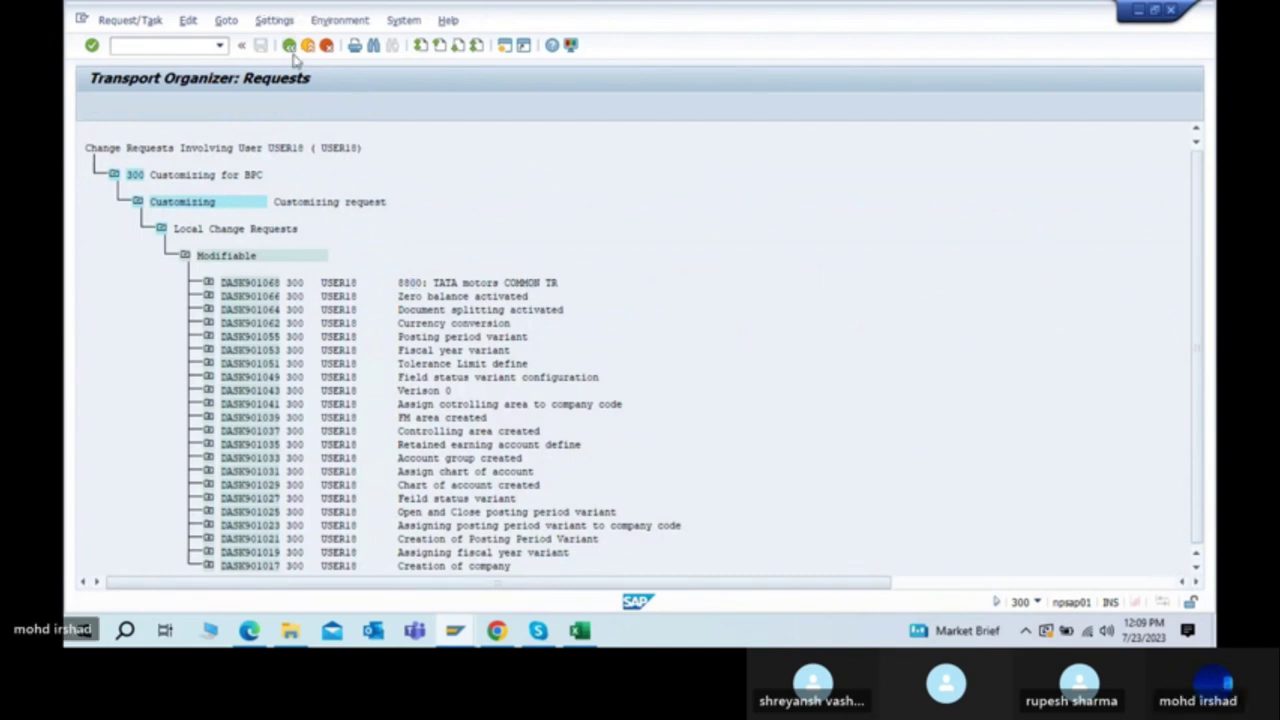
pyautogui.click(288, 46)
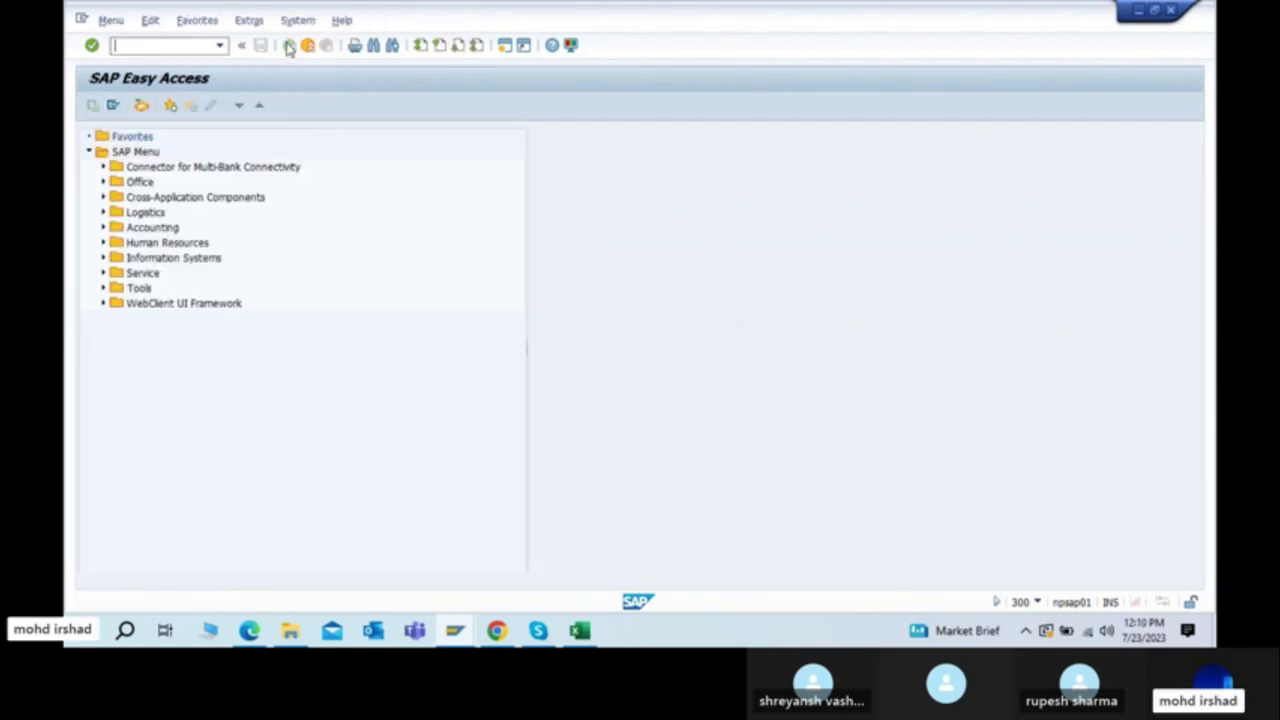
pyautogui.hotkey('alt', 'Tab')
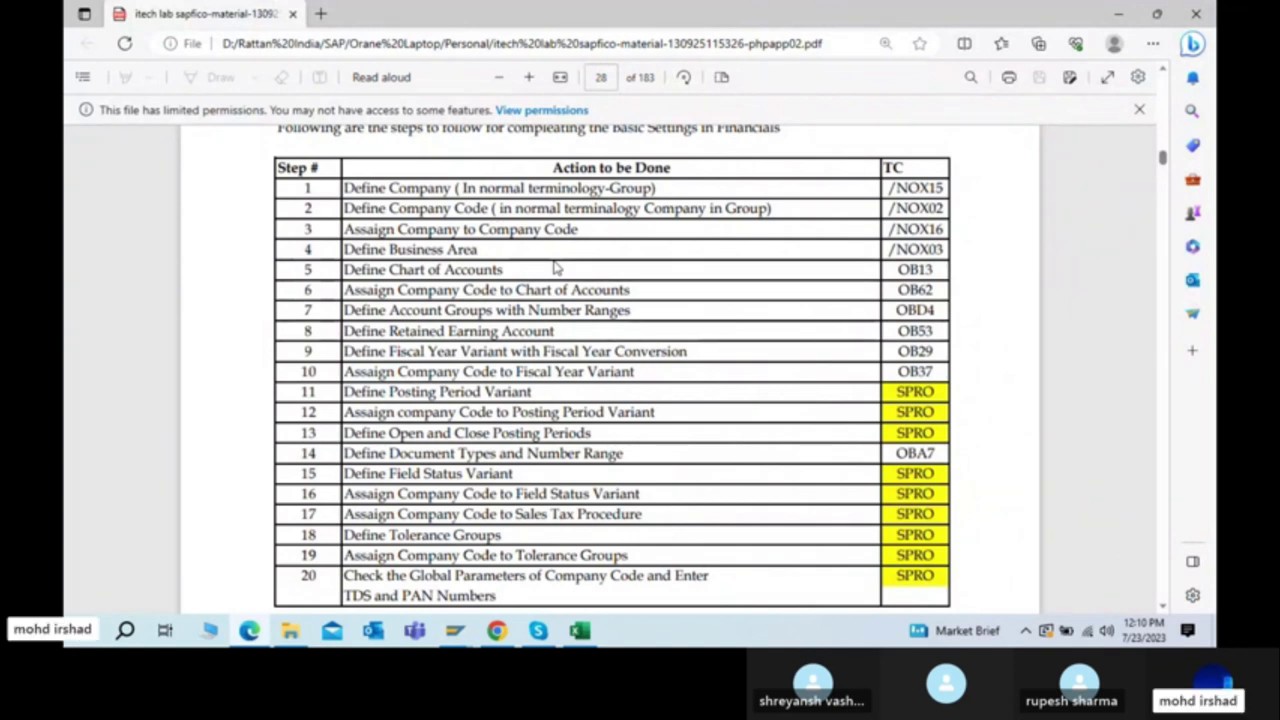
# Step: Highlight step 3, Assign Company to Company Code, in the PDF table, then return to SAP
pyautogui.moveTo(357, 228); pyautogui.dragTo(737, 234)
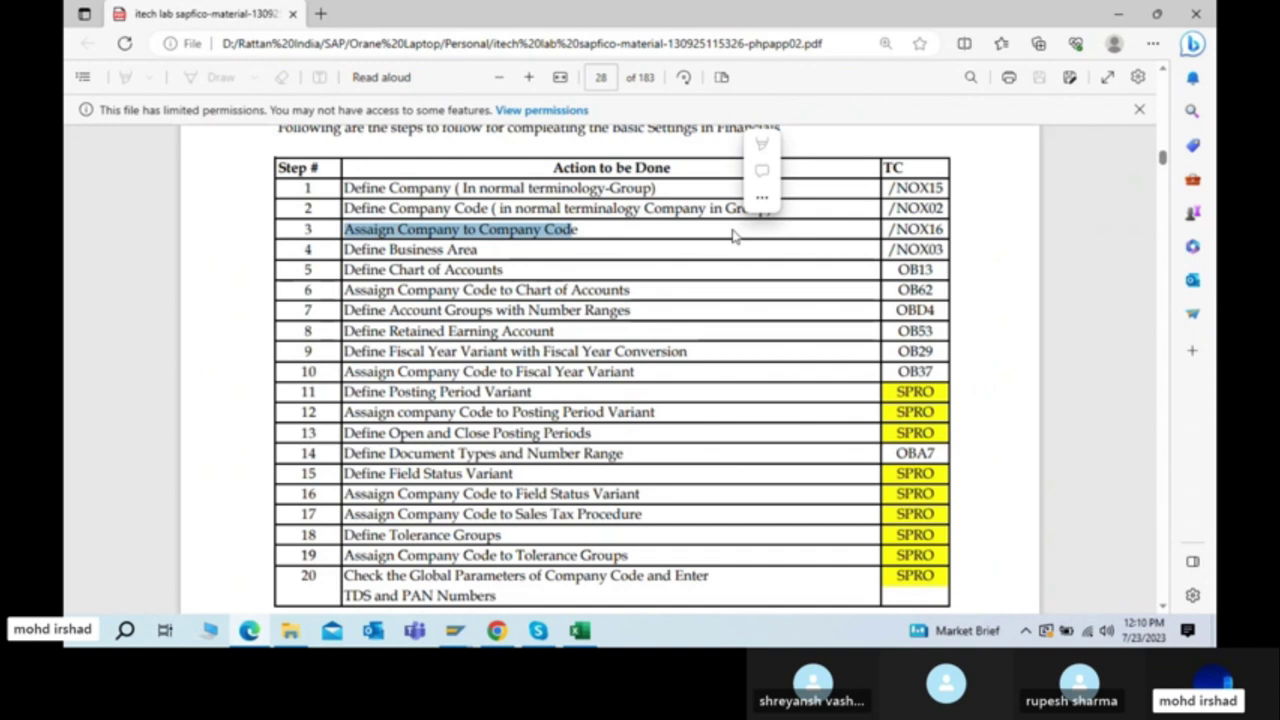
pyautogui.hotkey('alt', 'Tab')
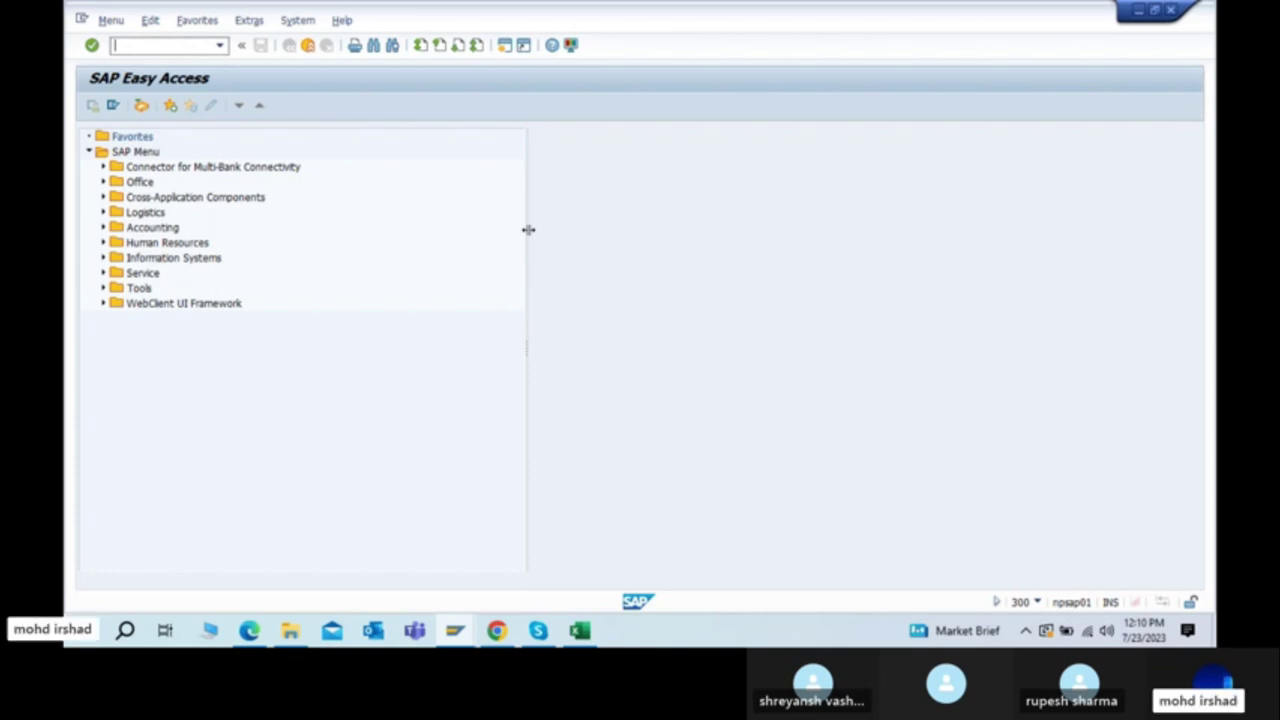
# Step: Run SPRO and open Enterprise Structure > Assignment > Financial Accounting > Assign company code to company
pyautogui.write('spro')
pyautogui.press('Return')
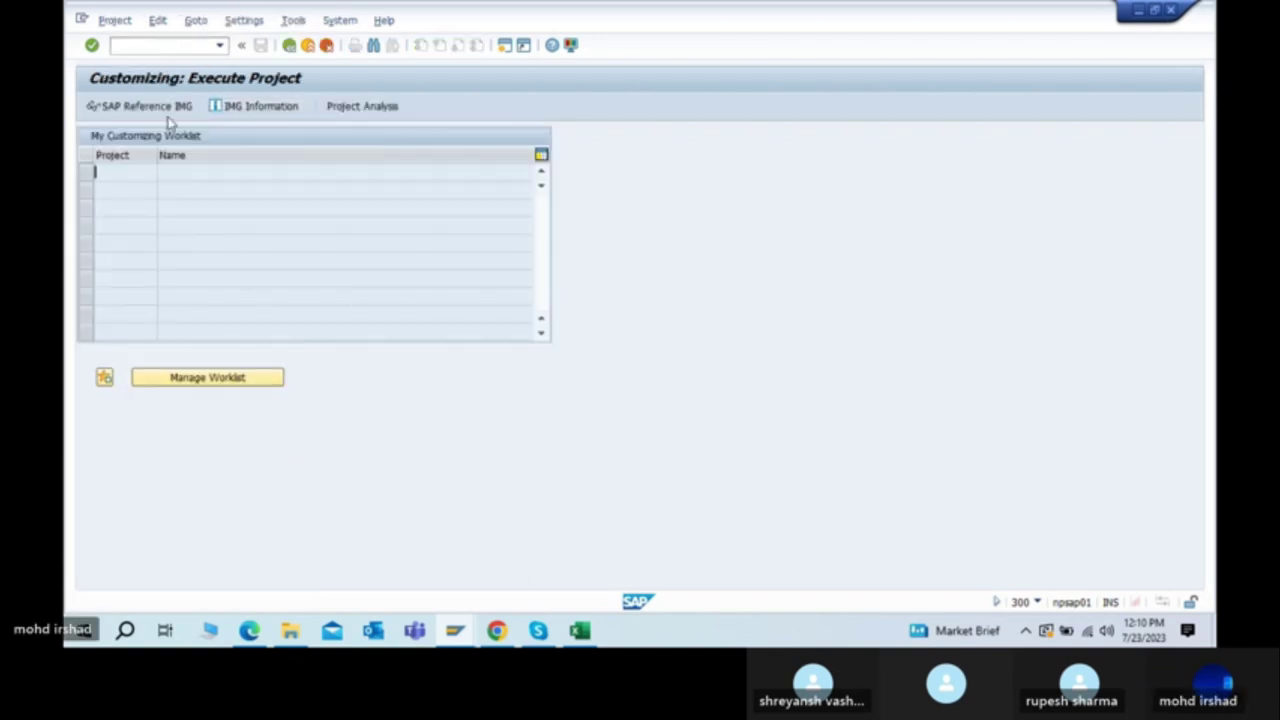
pyautogui.click(145, 106)
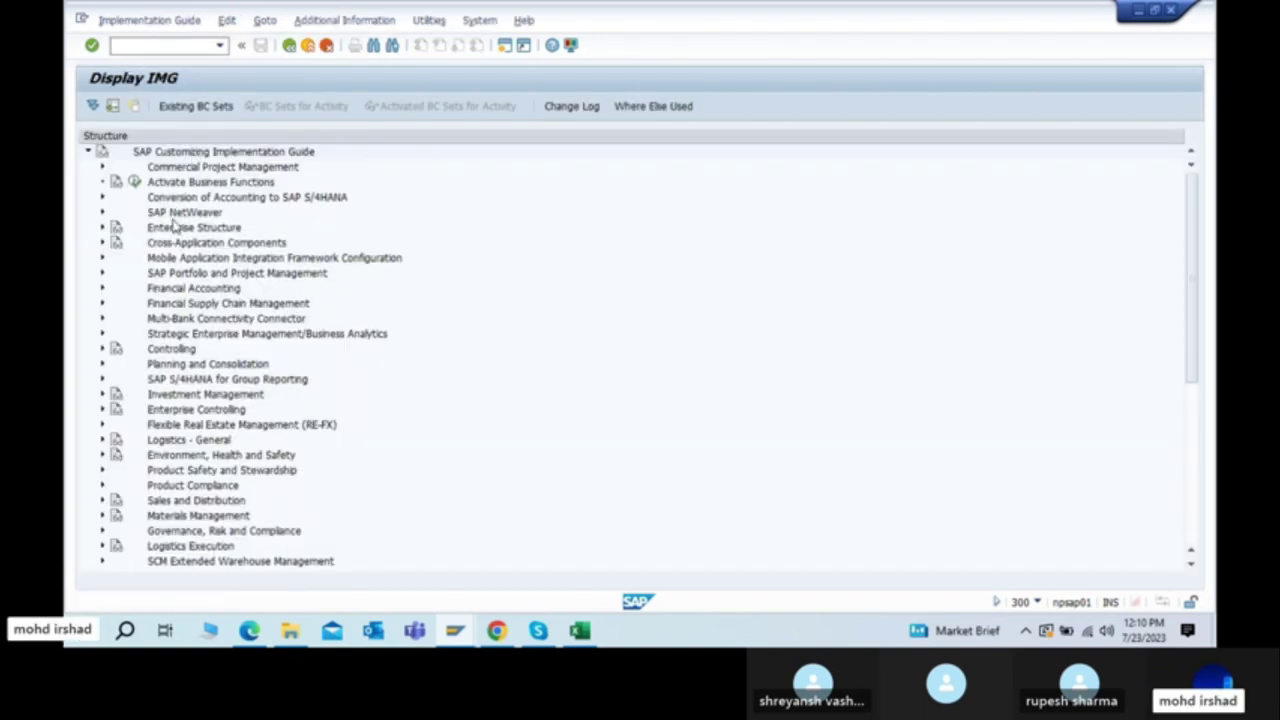
pyautogui.click(175, 229)
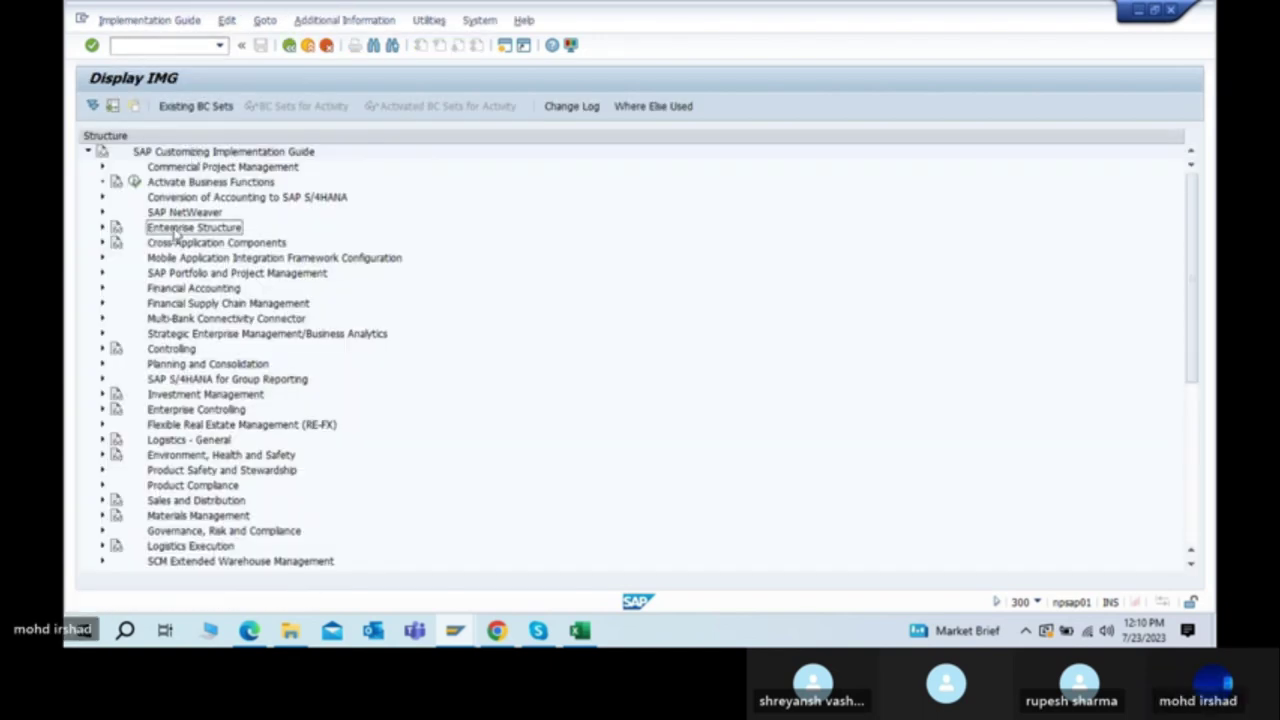
pyautogui.click(101, 229)
pyautogui.click(167, 262)
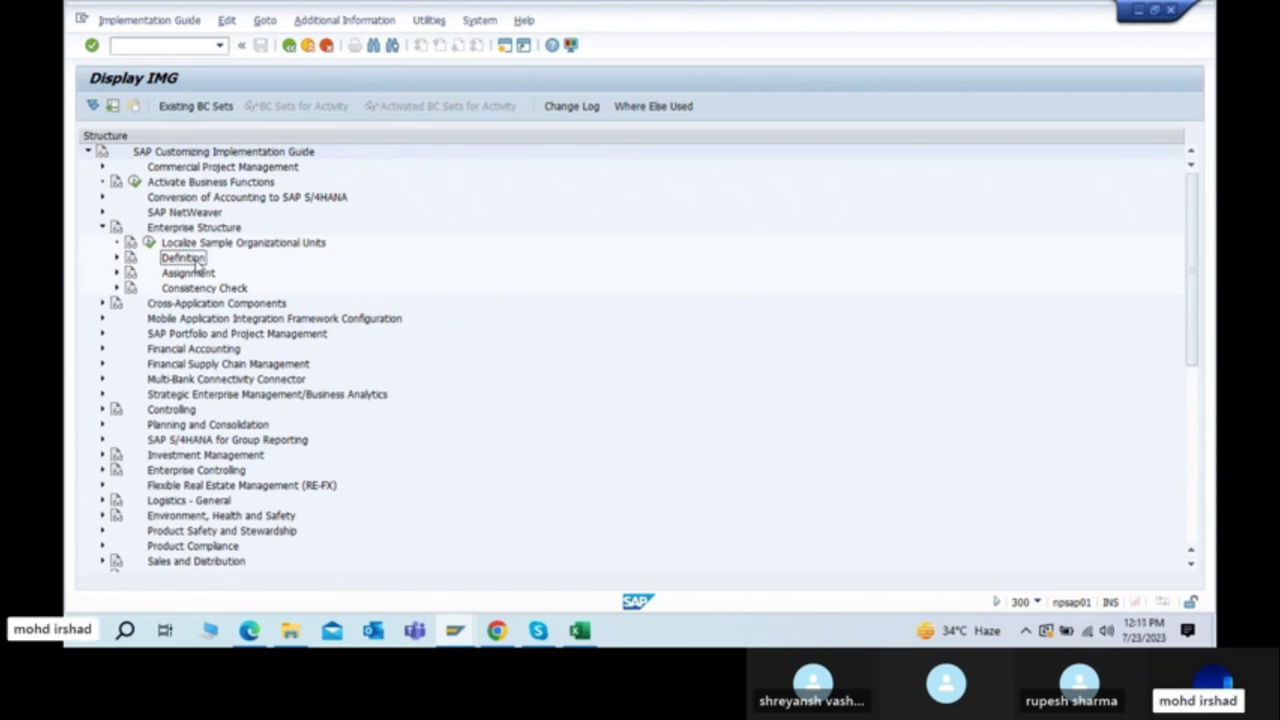
pyautogui.click(196, 274)
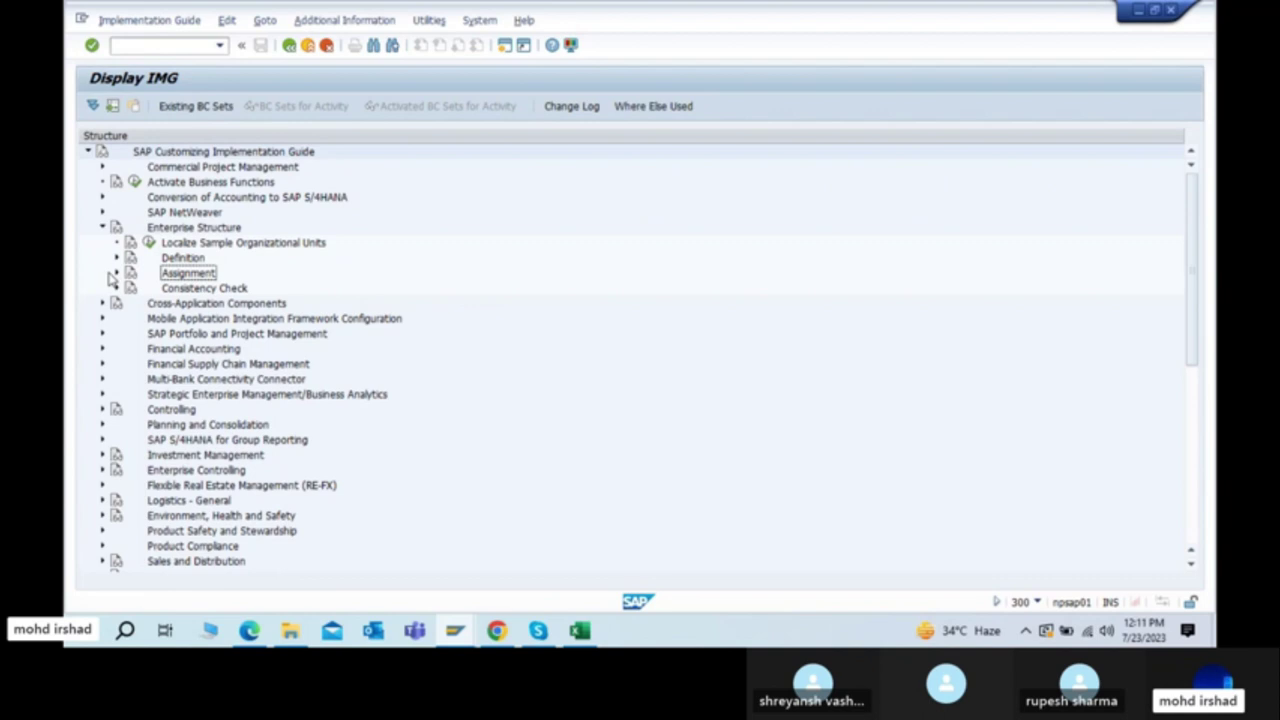
pyautogui.click(116, 273)
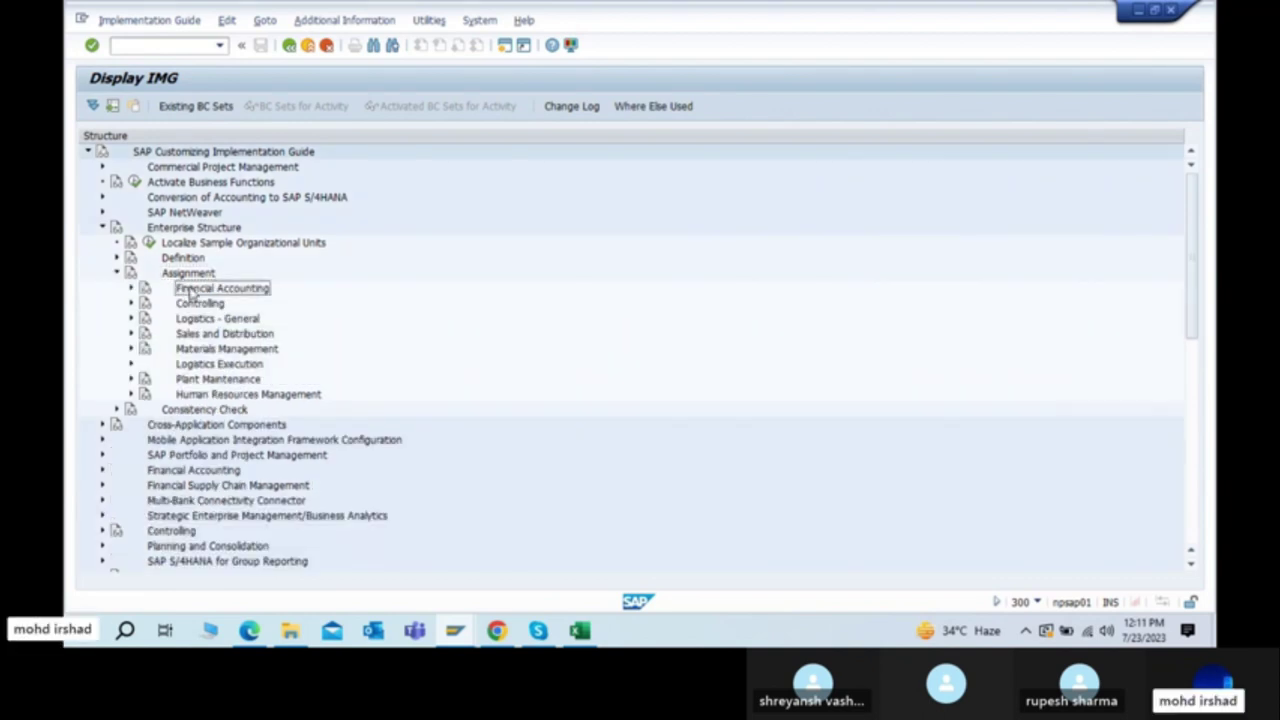
pyautogui.click(130, 289)
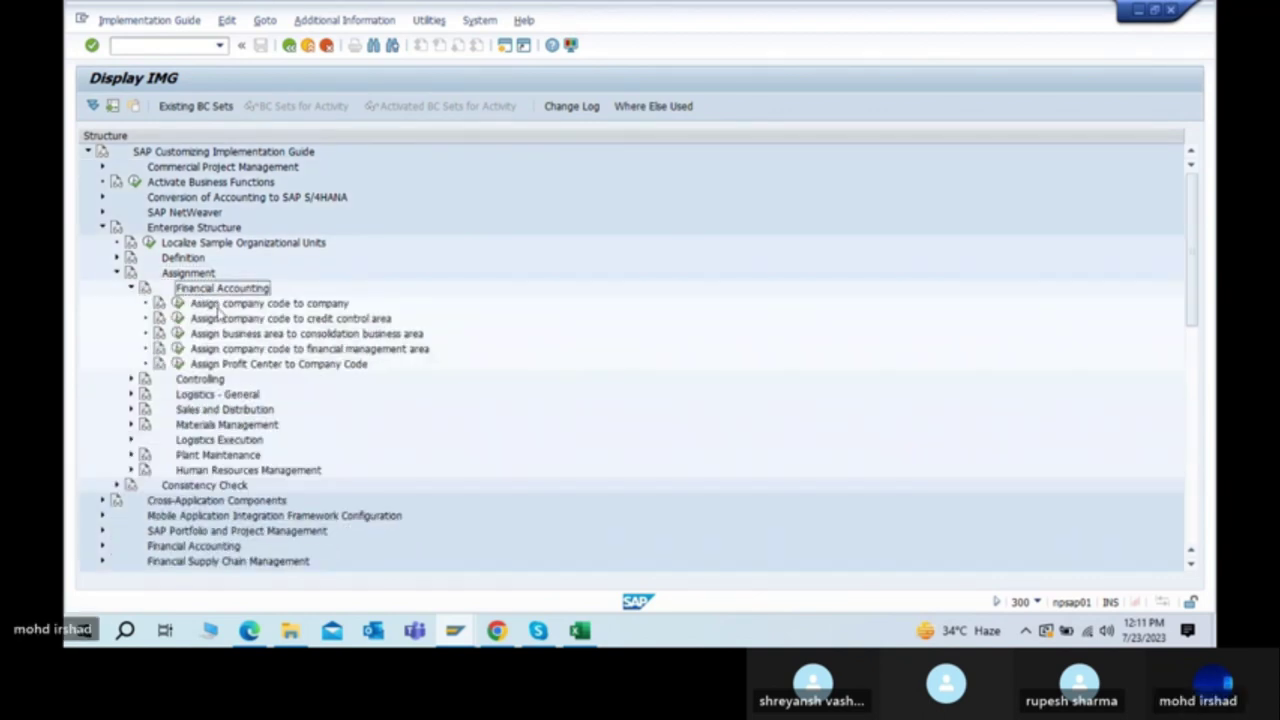
pyautogui.click(240, 305)
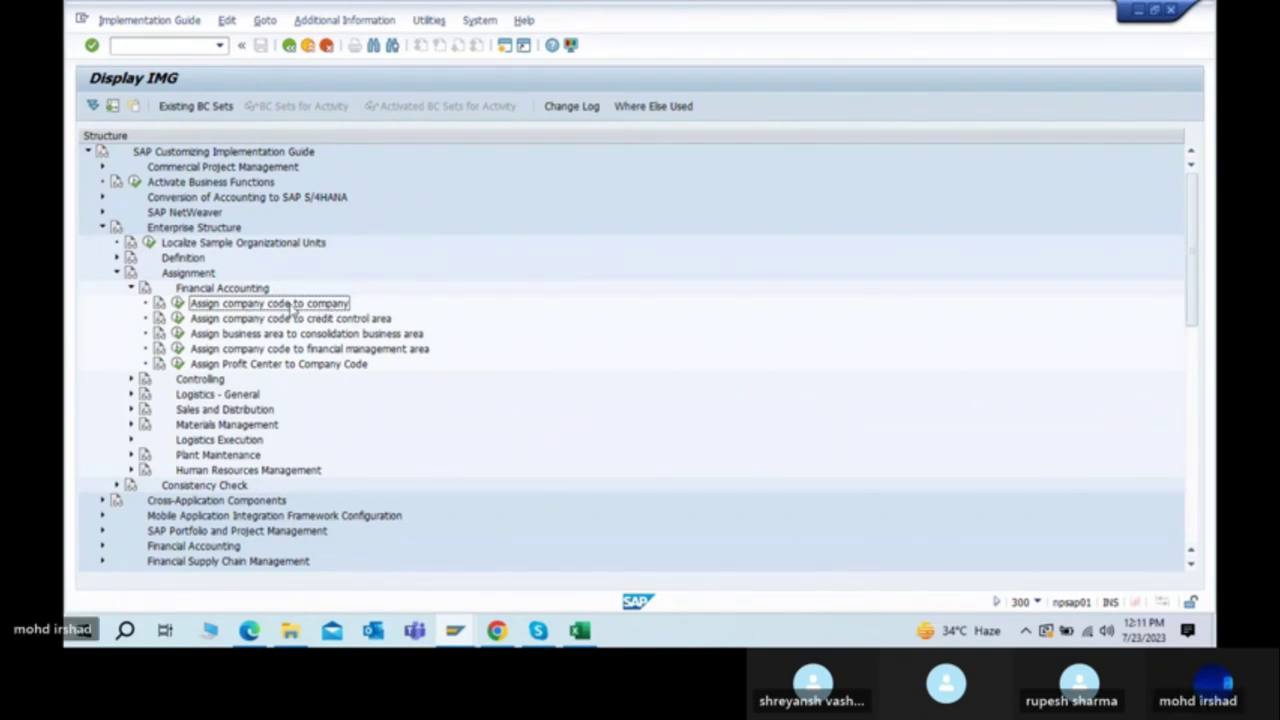
pyautogui.click(177, 304)
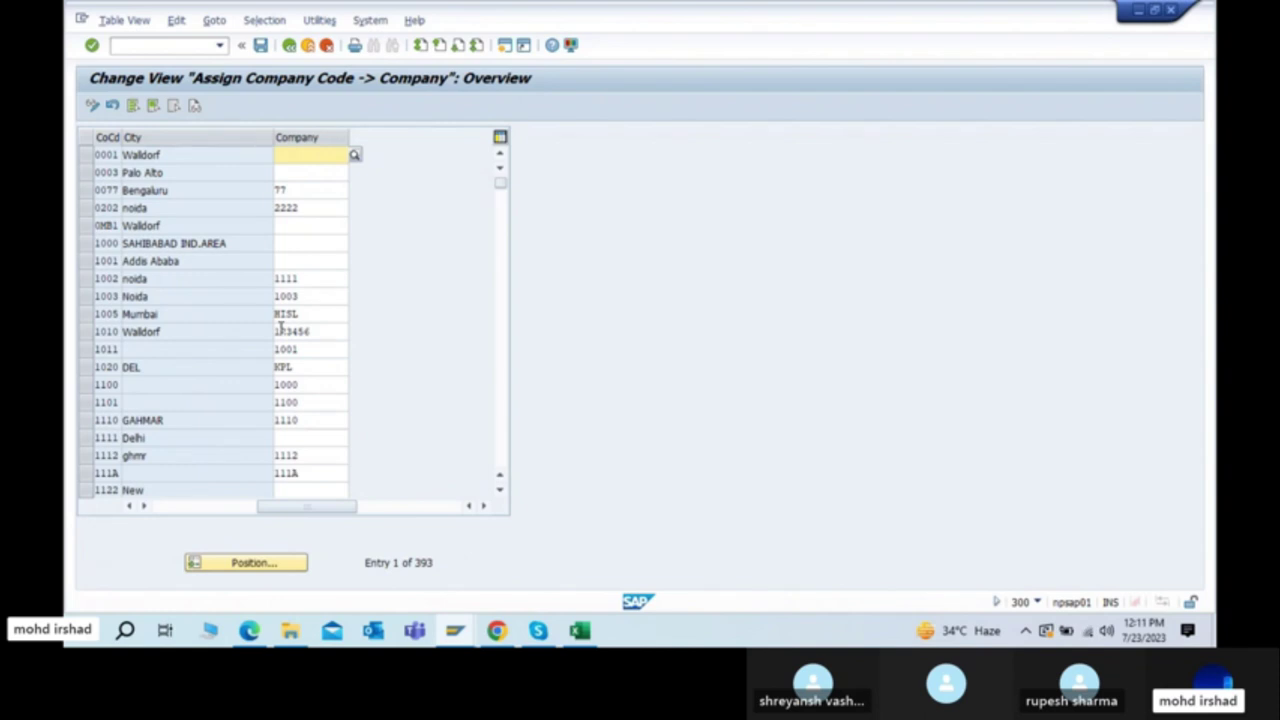
# Step: Open the Position dialog and cross-check step 2 in the steps PDF
pyautogui.click(252, 566)
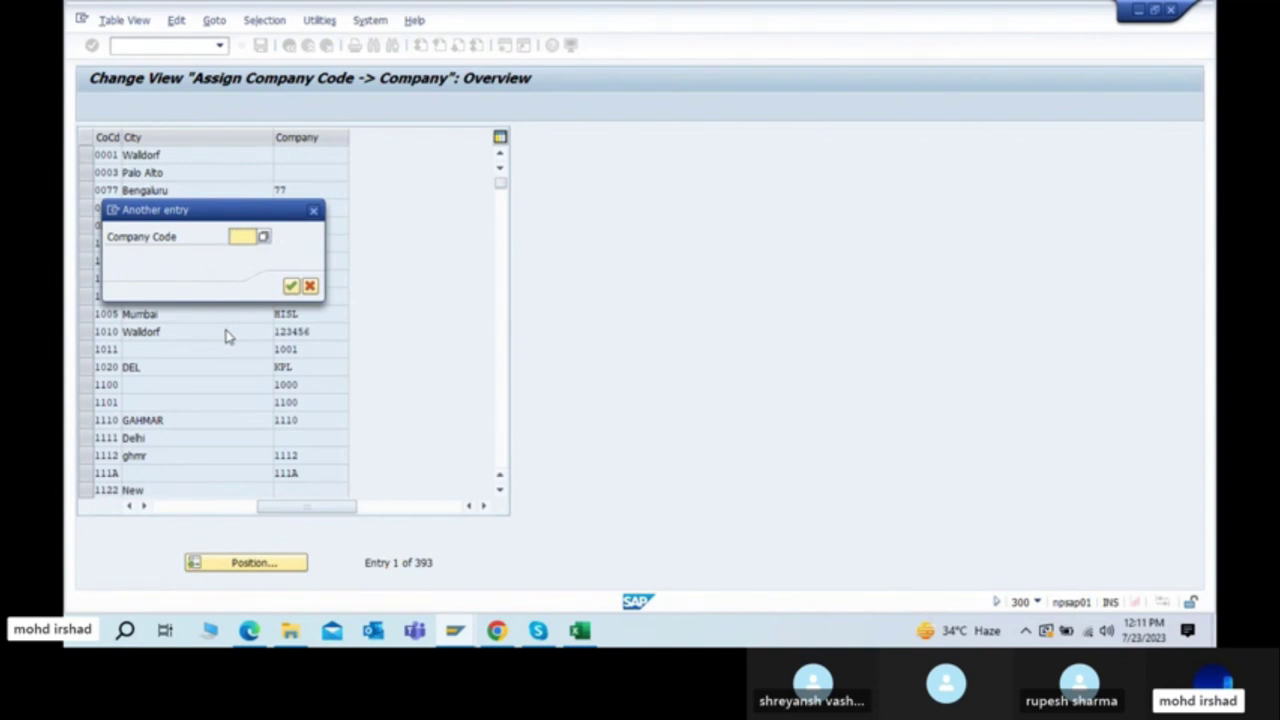
pyautogui.hotkey('alt', 'Tab')
pyautogui.hotkey('alt', 'Tab')
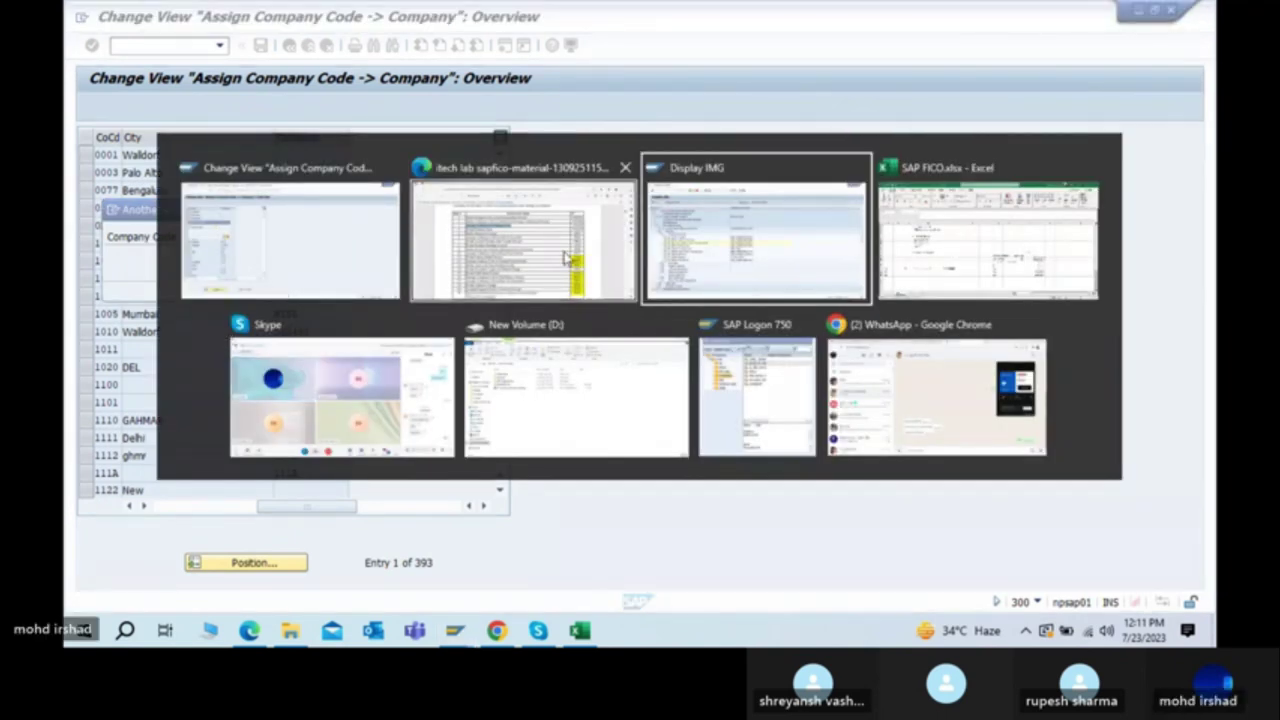
pyautogui.click(566, 259)
pyautogui.hotkey('alt', 'Tab')
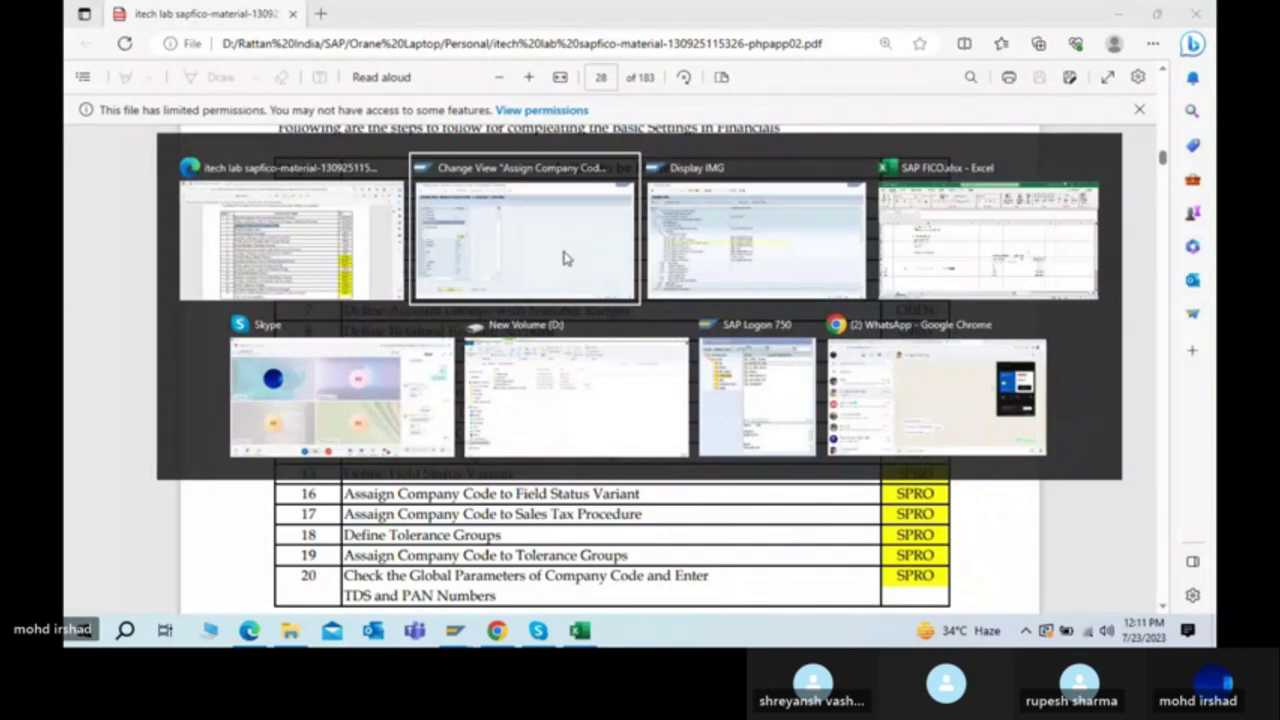
pyautogui.click(566, 259)
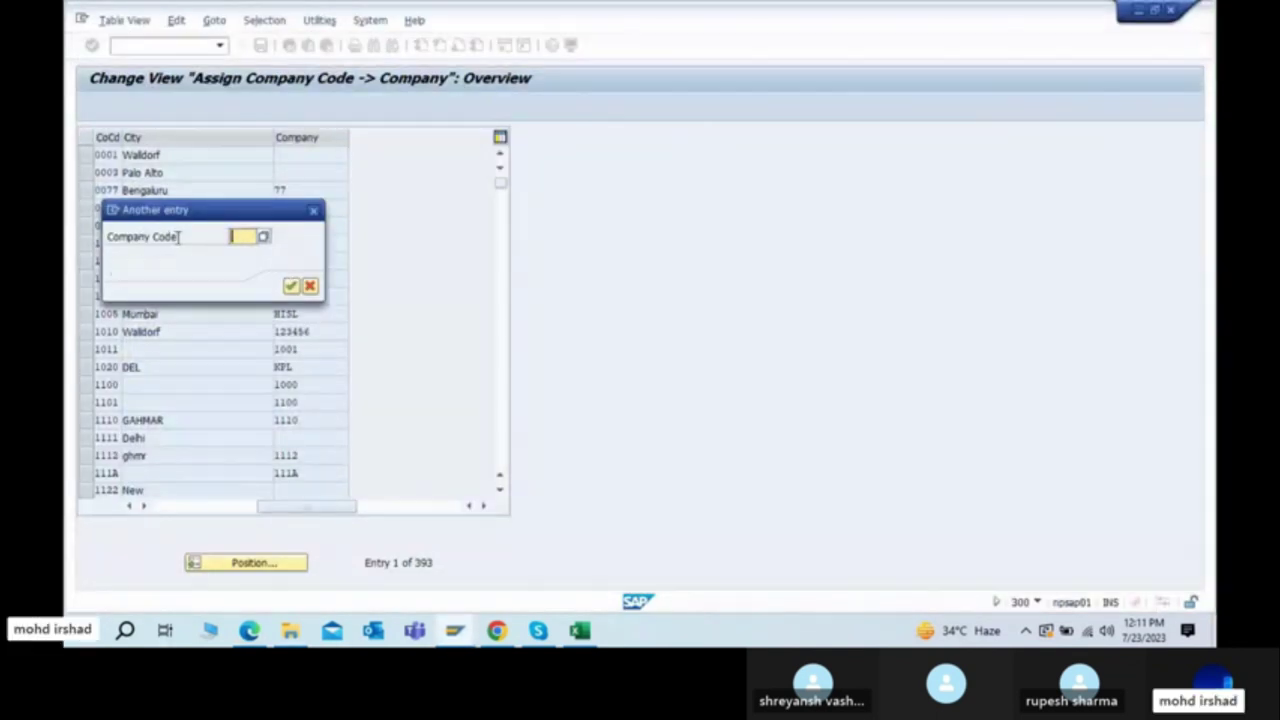
pyautogui.hotkey('alt', 'Tab')
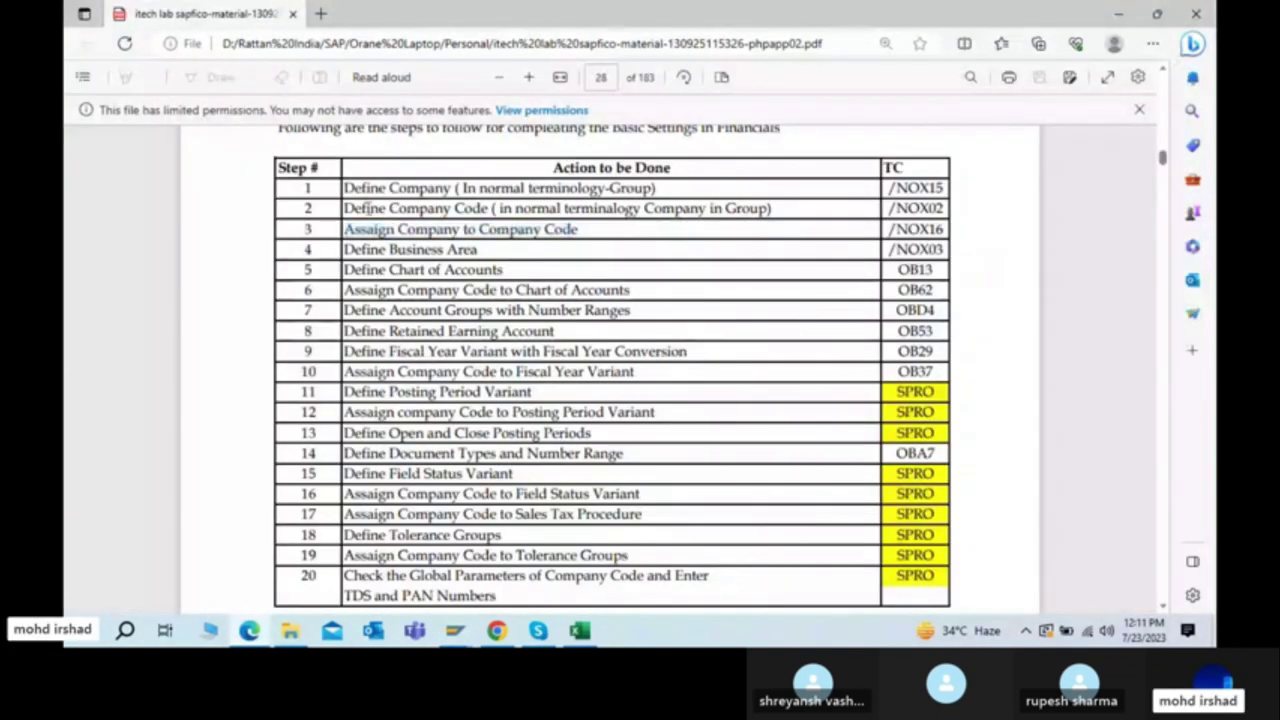
pyautogui.moveTo(366, 207); pyautogui.dragTo(502, 208)
pyautogui.hotkey('alt', 'Tab')
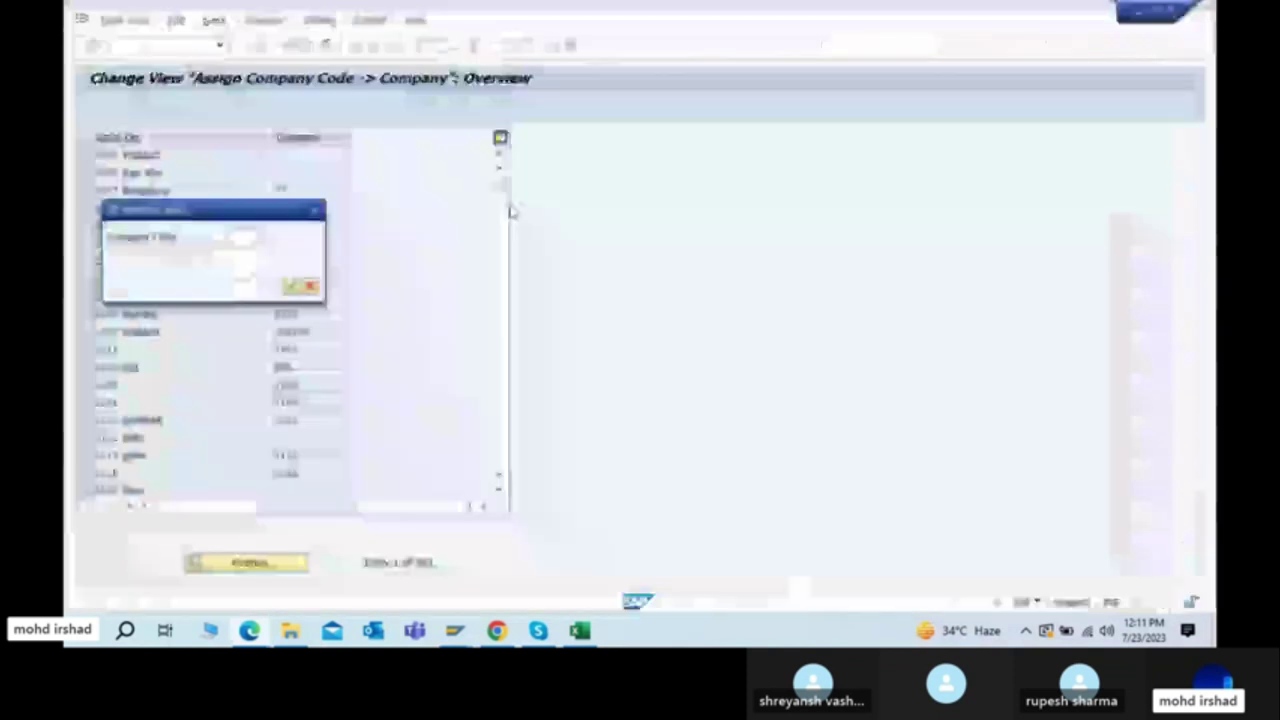
# Step: Position on company code 8801 and assign it company 8800 TATA from the search help
pyautogui.click(240, 236)
pyautogui.write('8801')
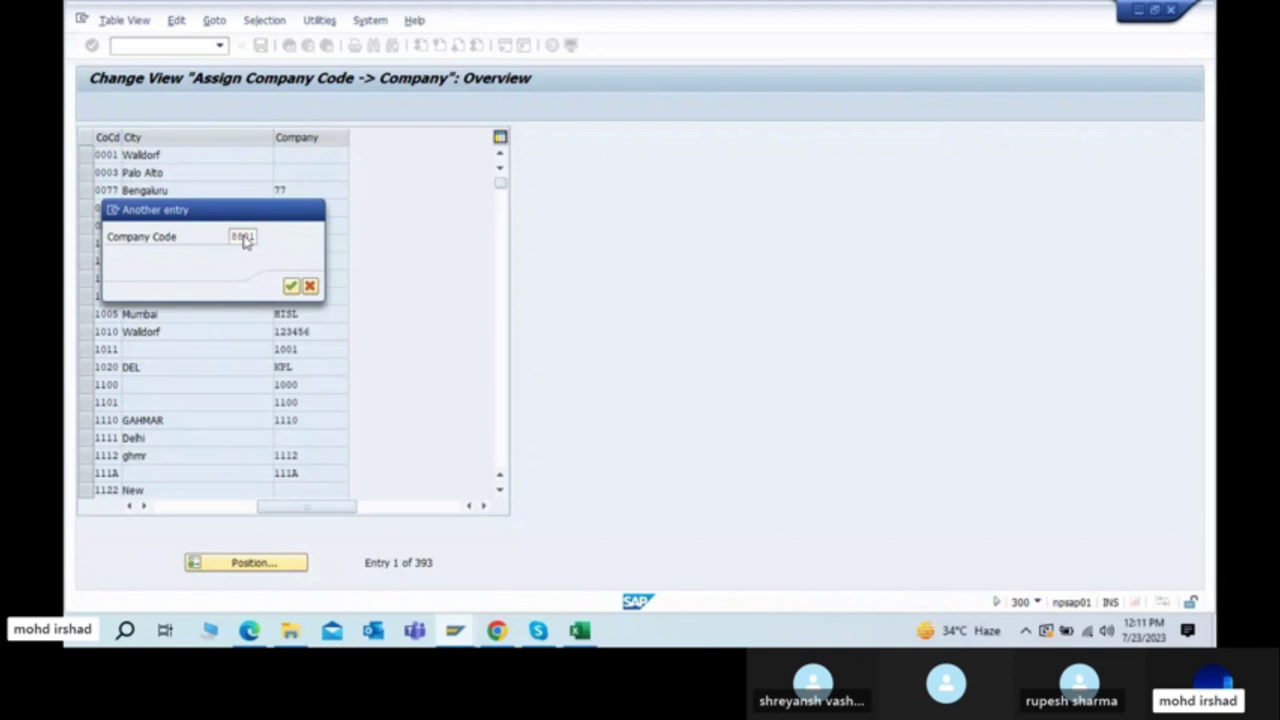
pyautogui.press('Return')
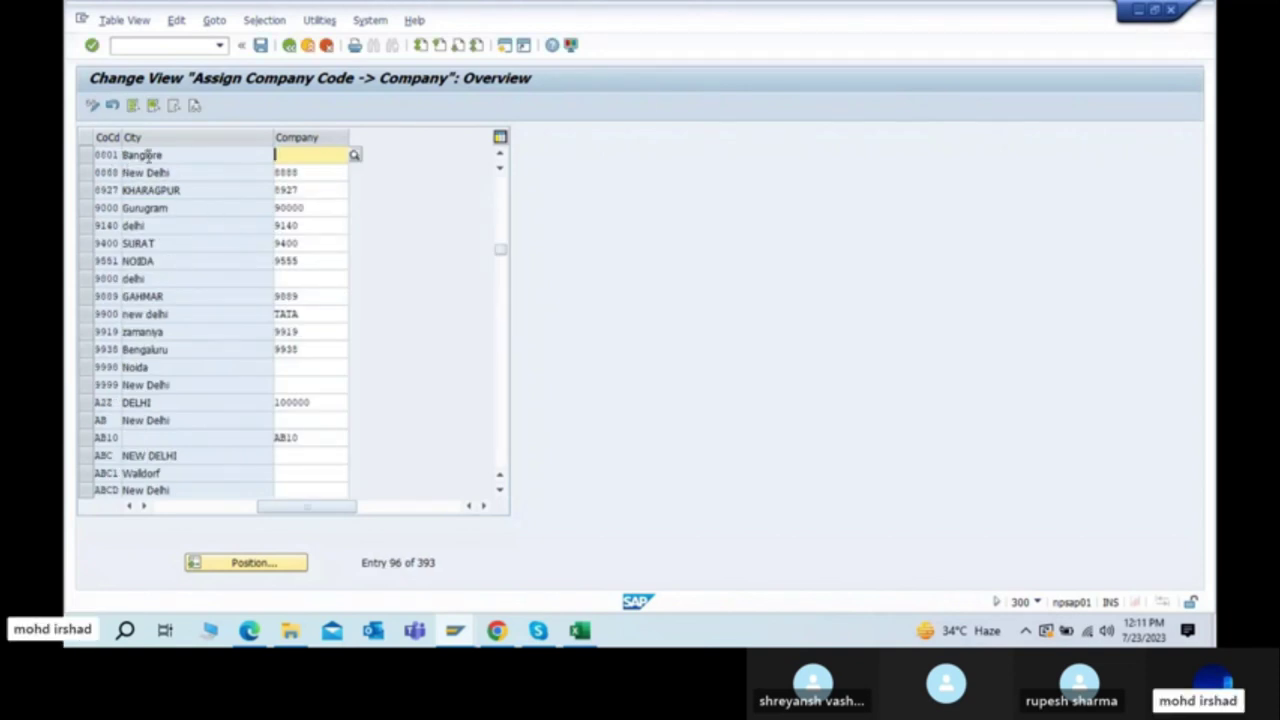
pyautogui.click(150, 155)
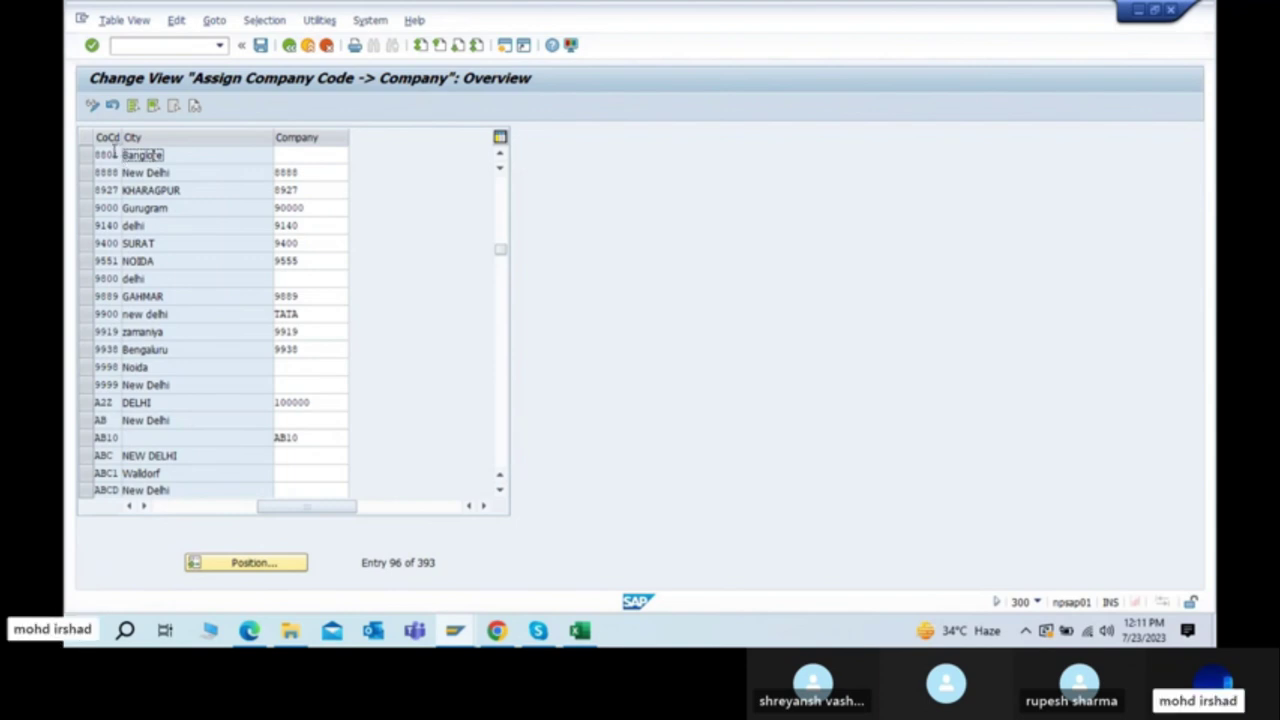
pyautogui.click(308, 155)
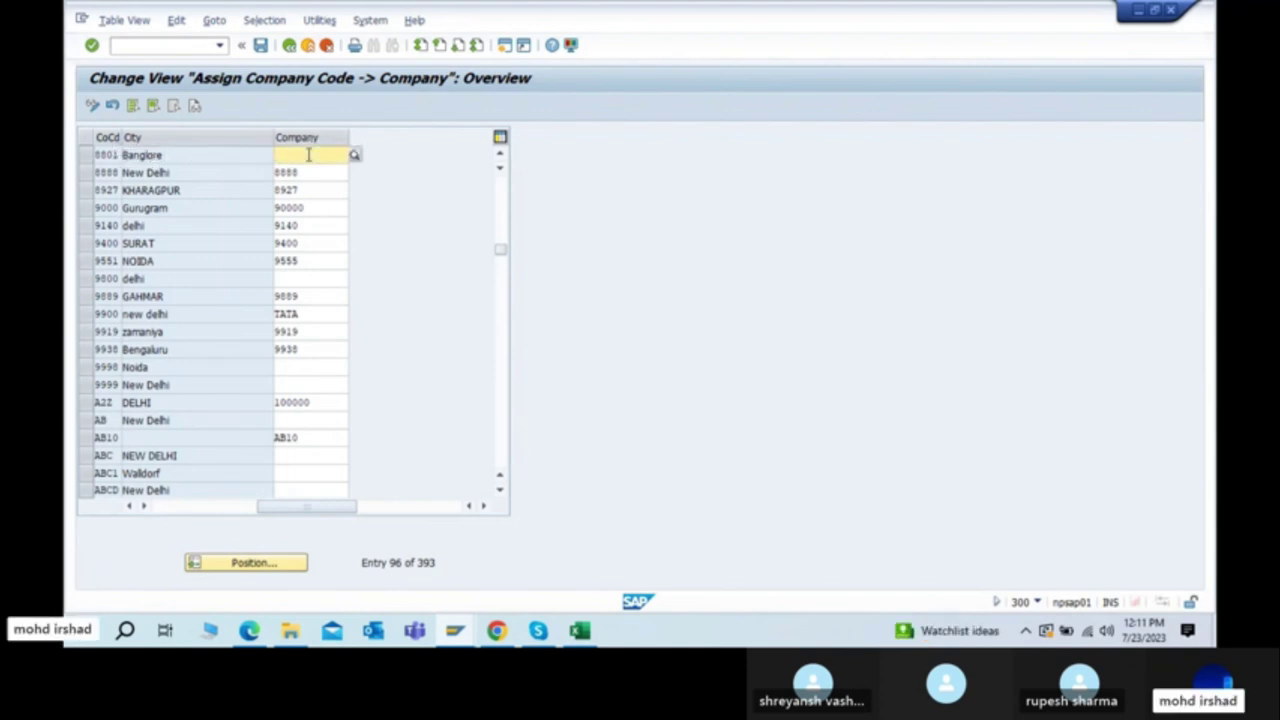
pyautogui.click(355, 157)
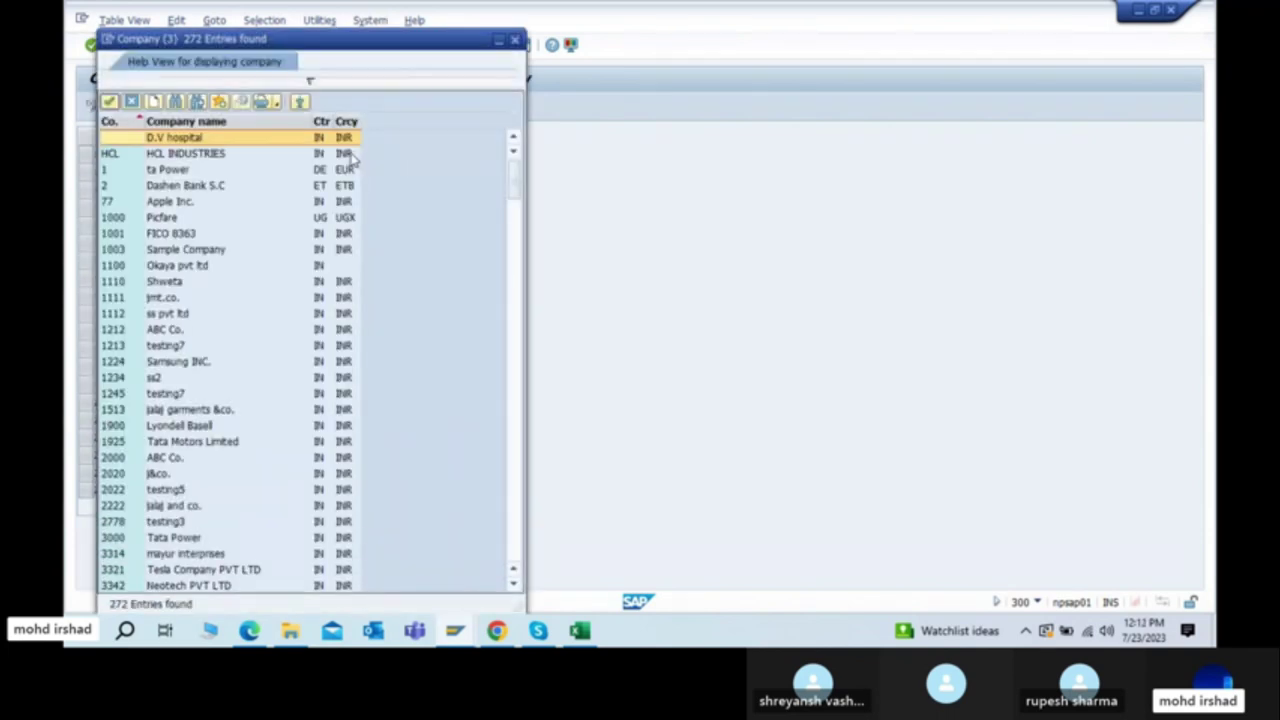
pyautogui.click(310, 80)
pyautogui.write('8800')
pyautogui.press('Return')
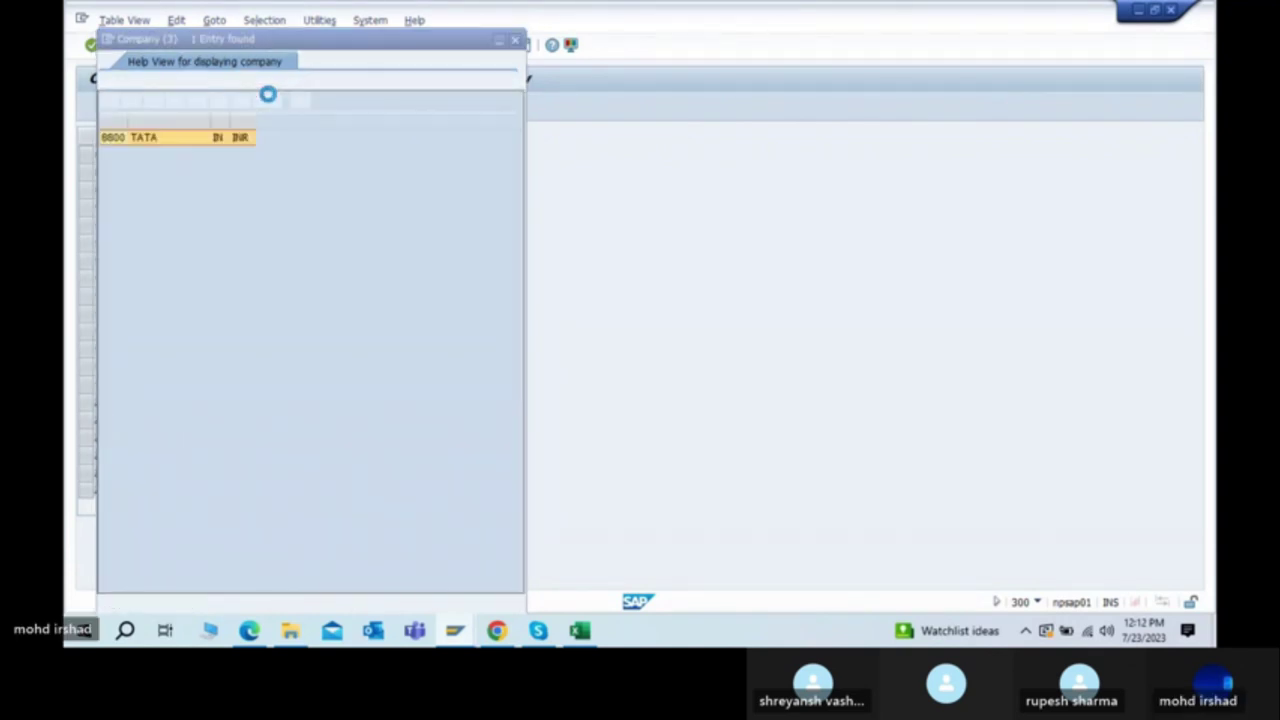
pyautogui.doubleClick(143, 140)
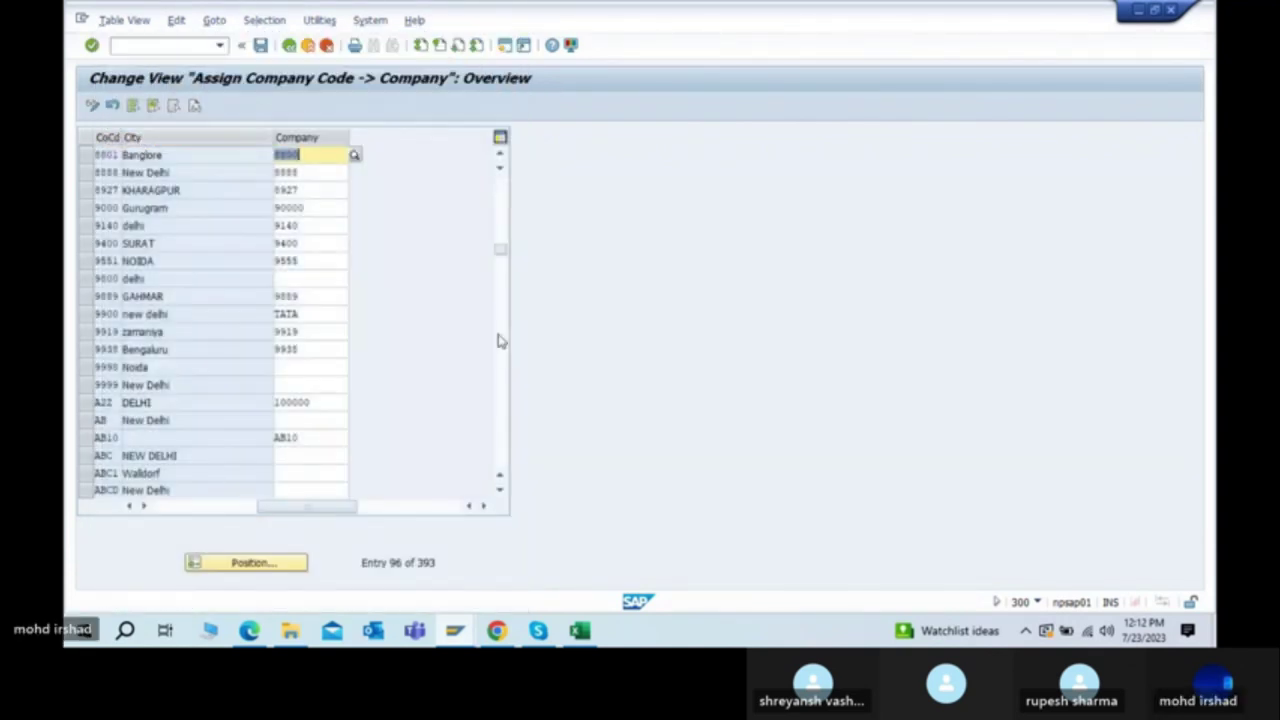
# Step: In Sheet2 of SAP FICO.xlsx, enter 8801 in cell J12 under TATA motors, cancelling an accidental move
pyautogui.click(580, 632)
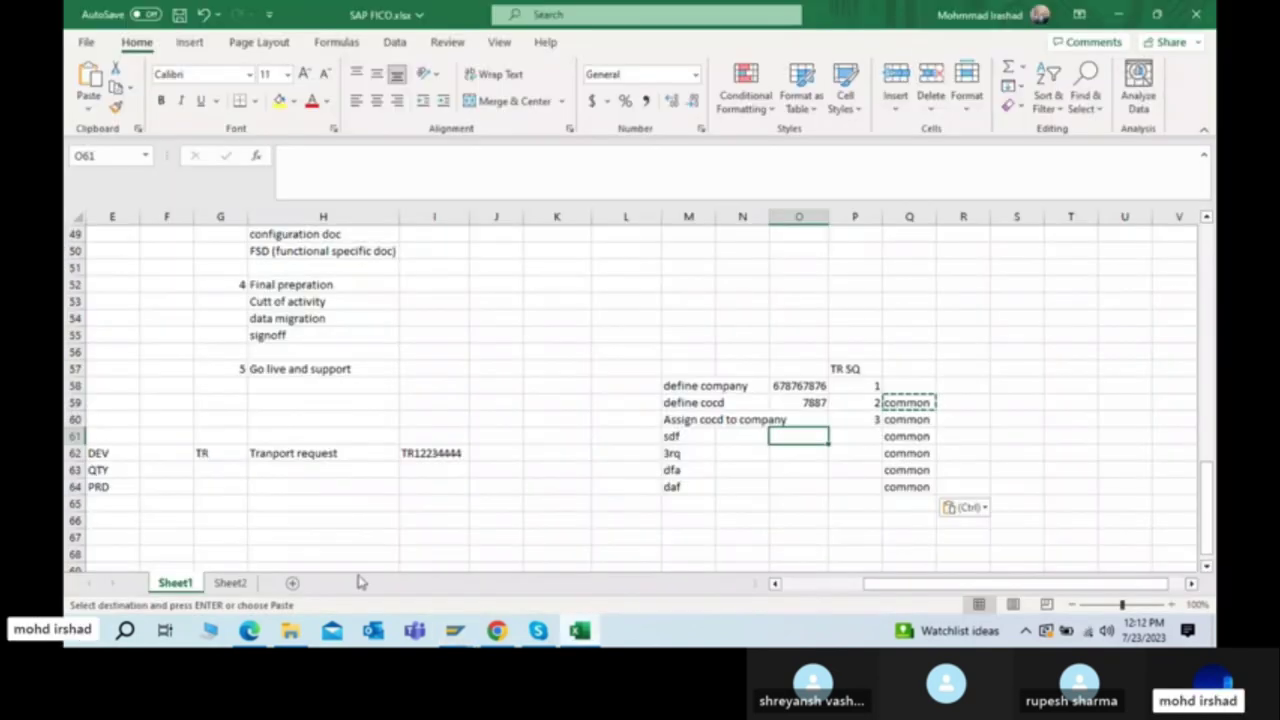
pyautogui.click(229, 582)
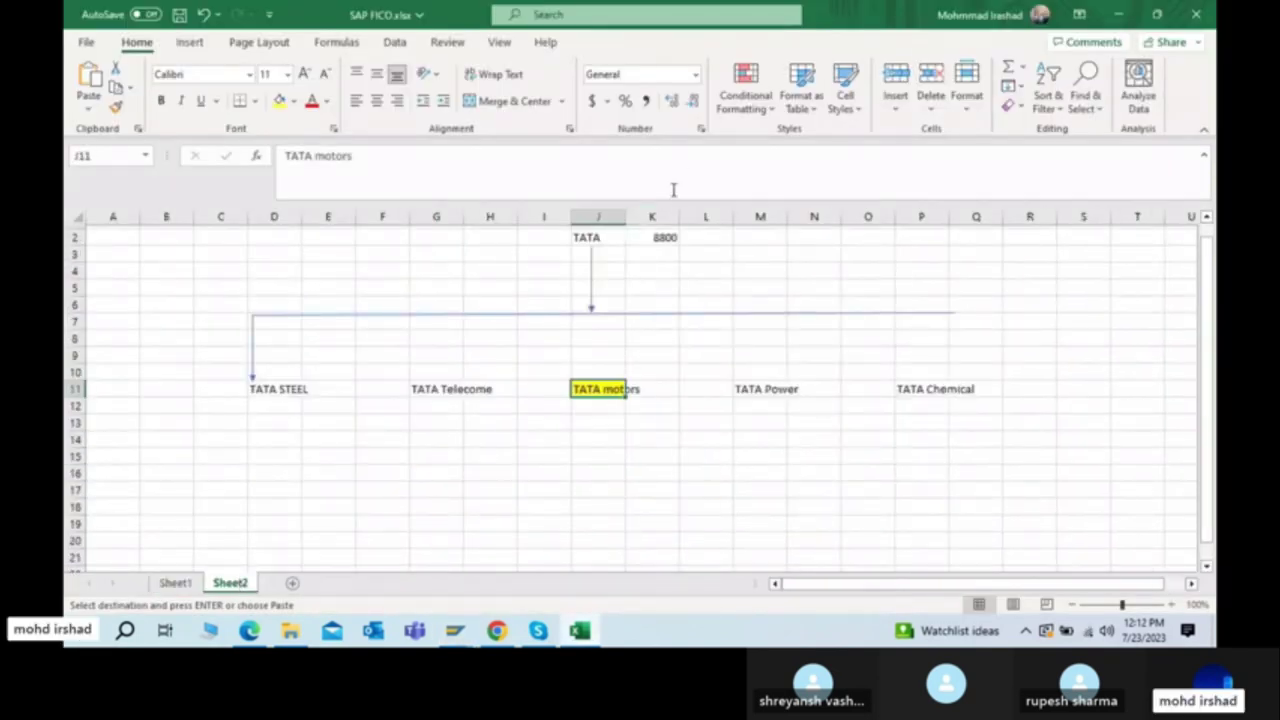
pyautogui.click(673, 239)
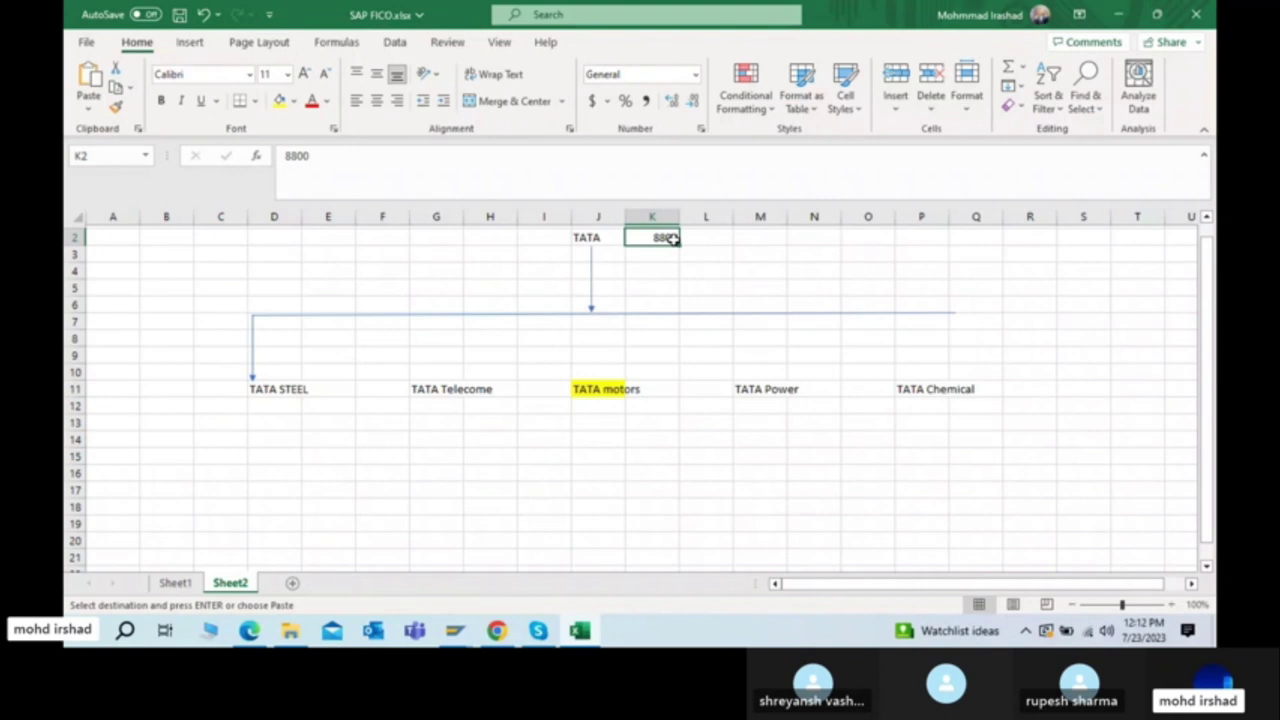
pyautogui.click(606, 405)
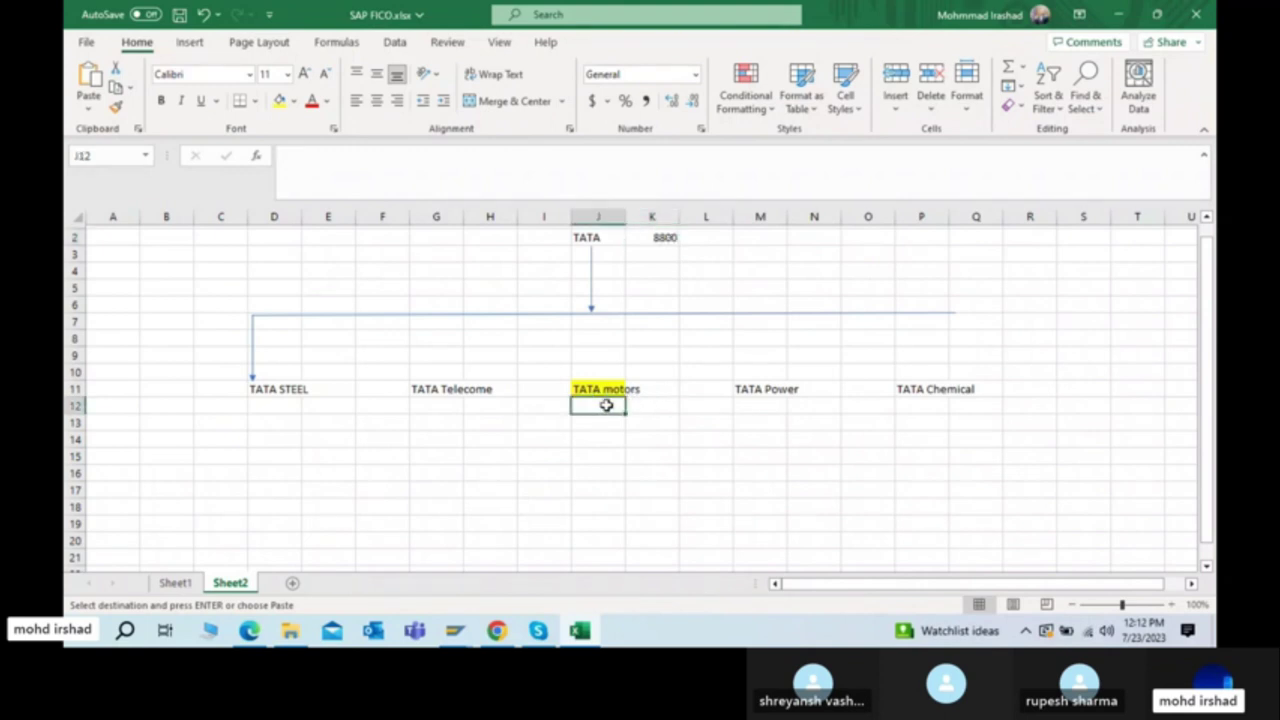
pyautogui.write('8801')
pyautogui.press('Return')
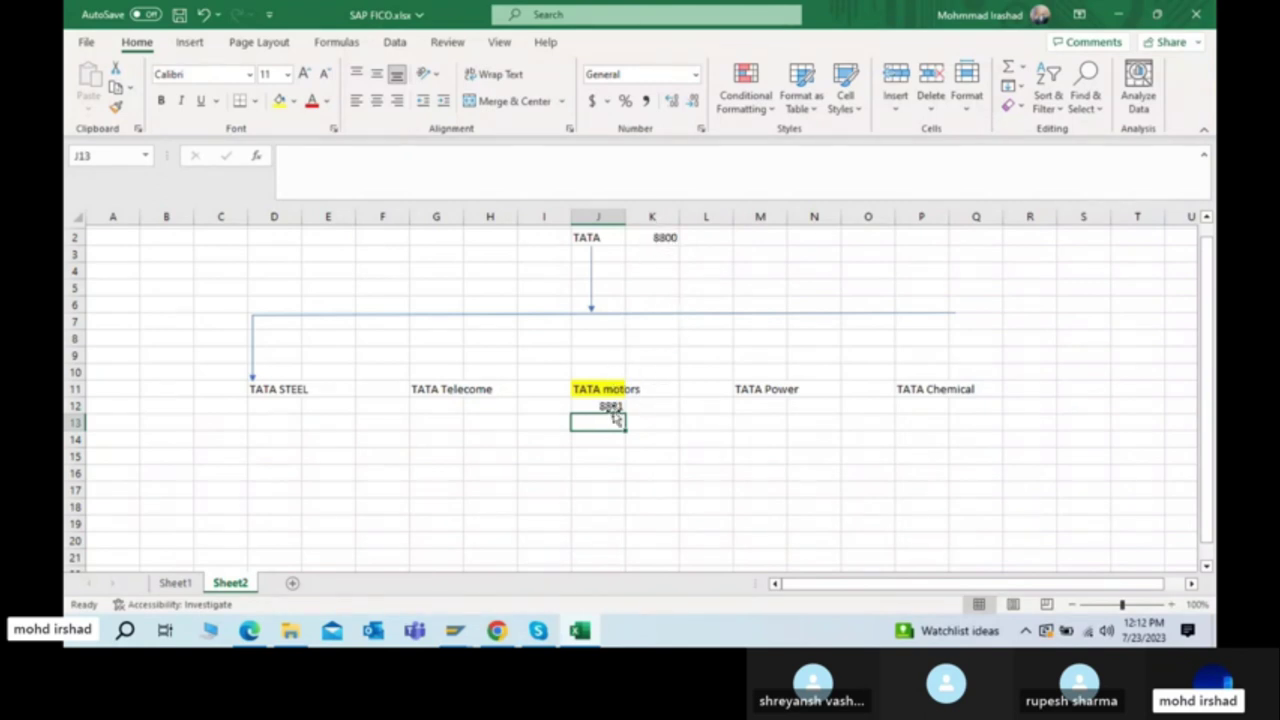
pyautogui.click(614, 410)
pyautogui.moveTo(614, 418); pyautogui.dragTo(614, 424)
pyautogui.click(671, 364)
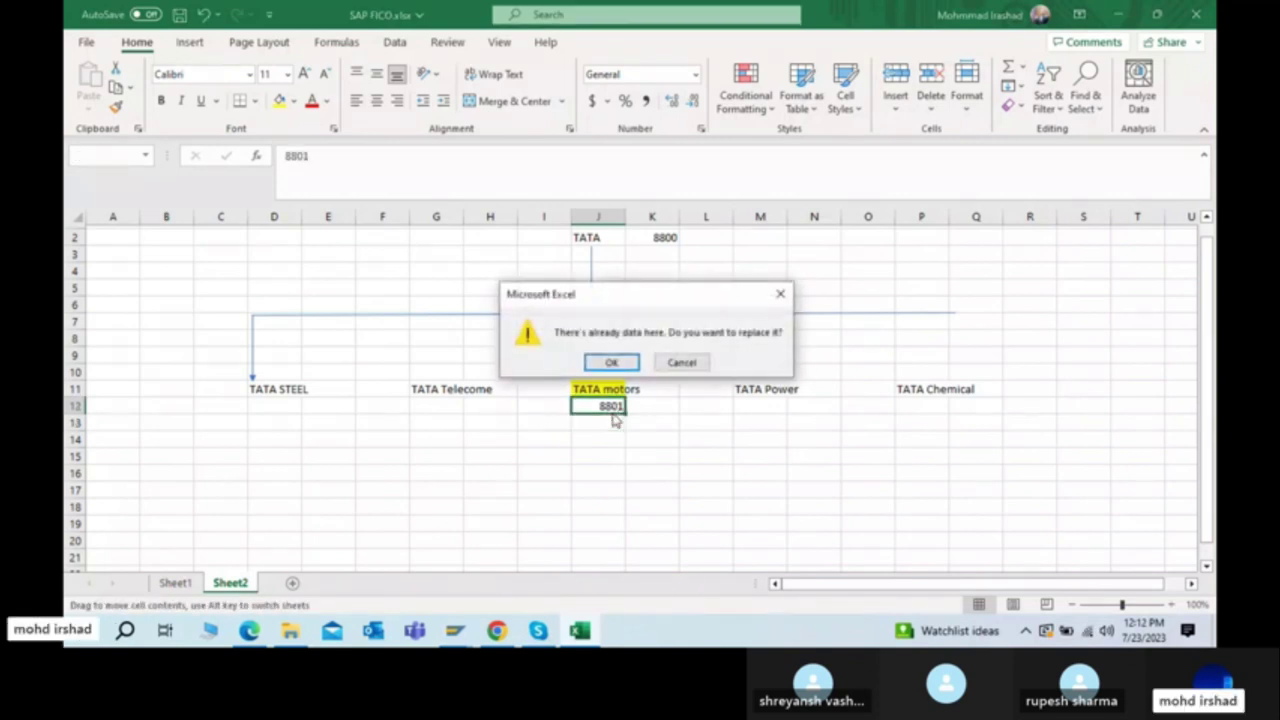
pyautogui.click(680, 362)
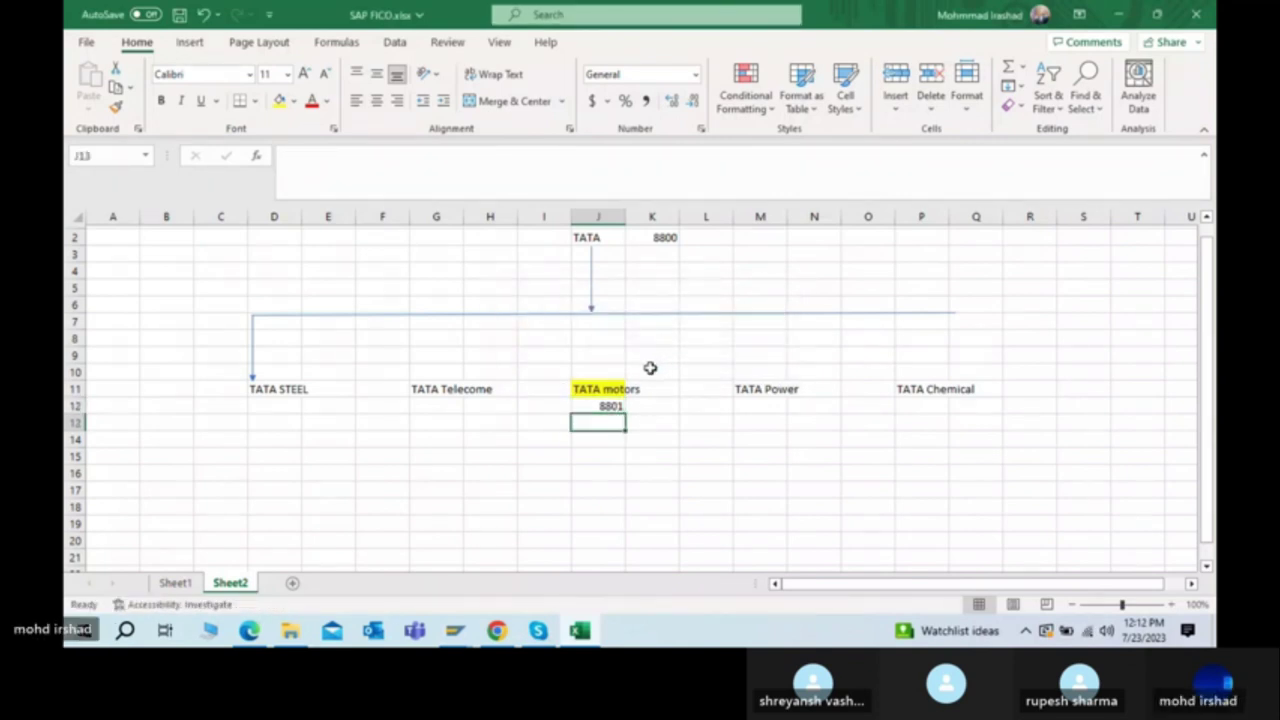
pyautogui.click(650, 369)
pyautogui.click(605, 406)
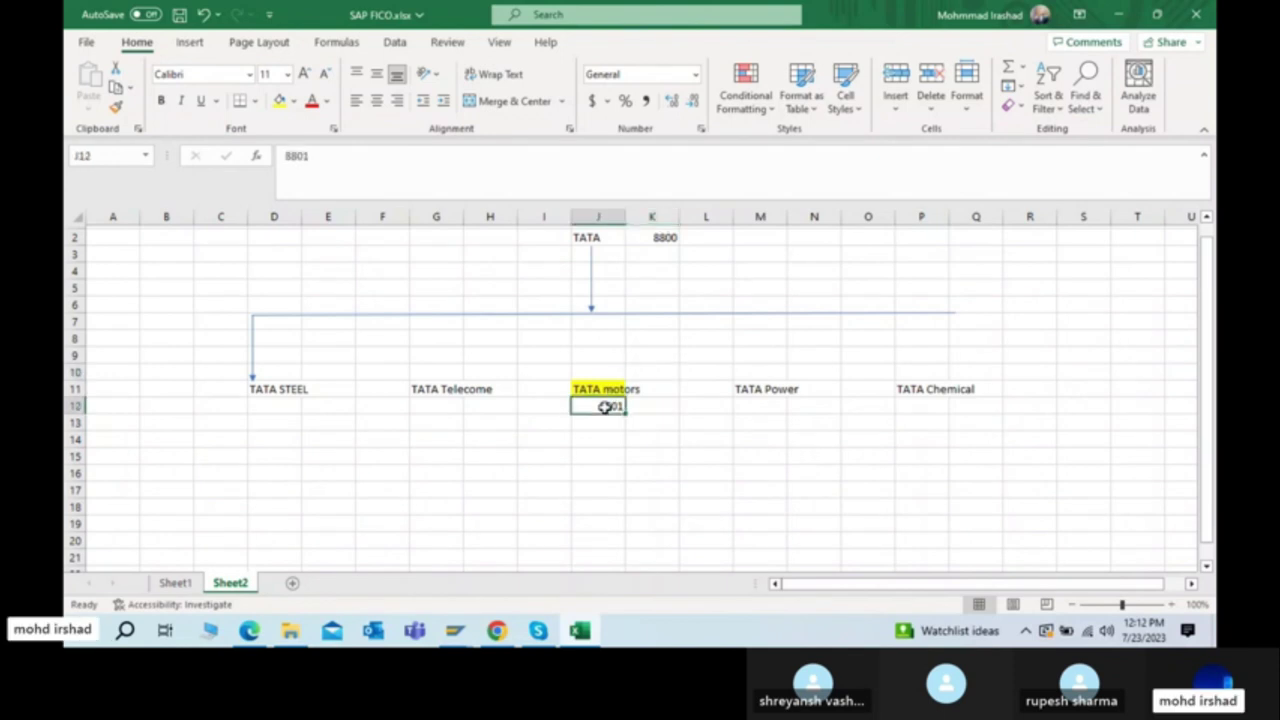
# Step: Duplicate the arrow under TATA and position the copy down onto TATA motors
pyautogui.click(597, 238)
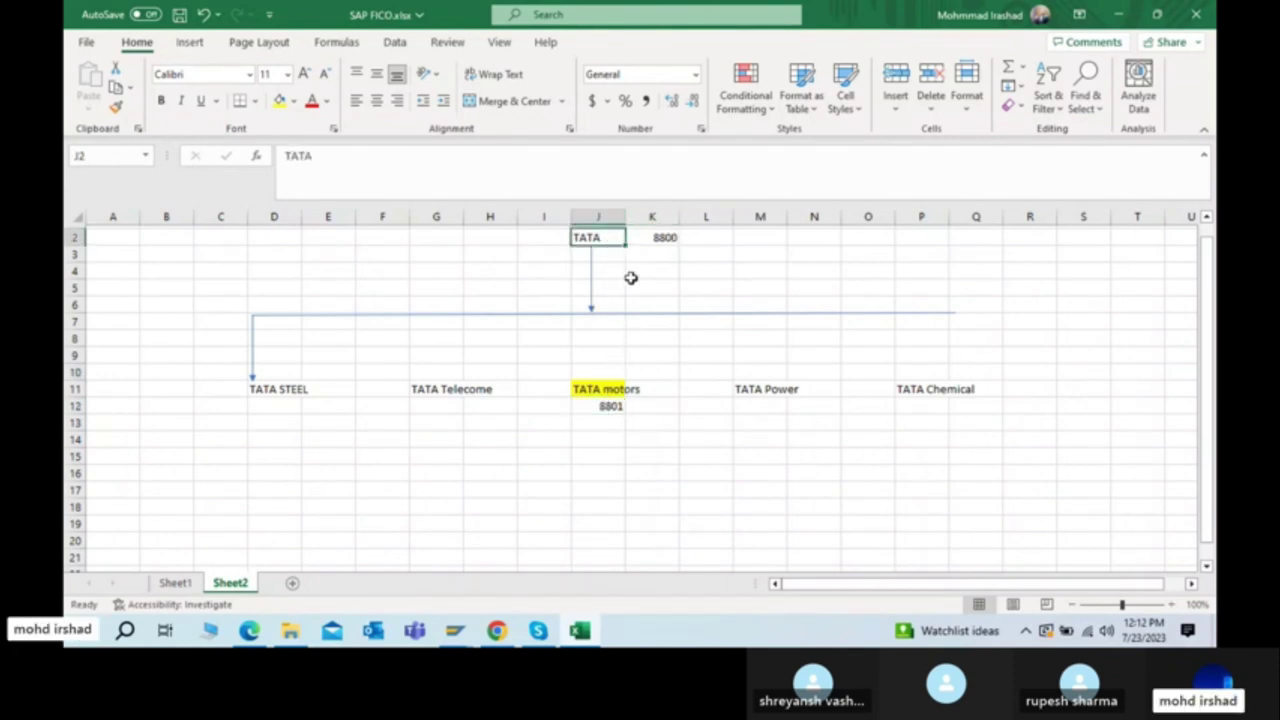
pyautogui.click(189, 44)
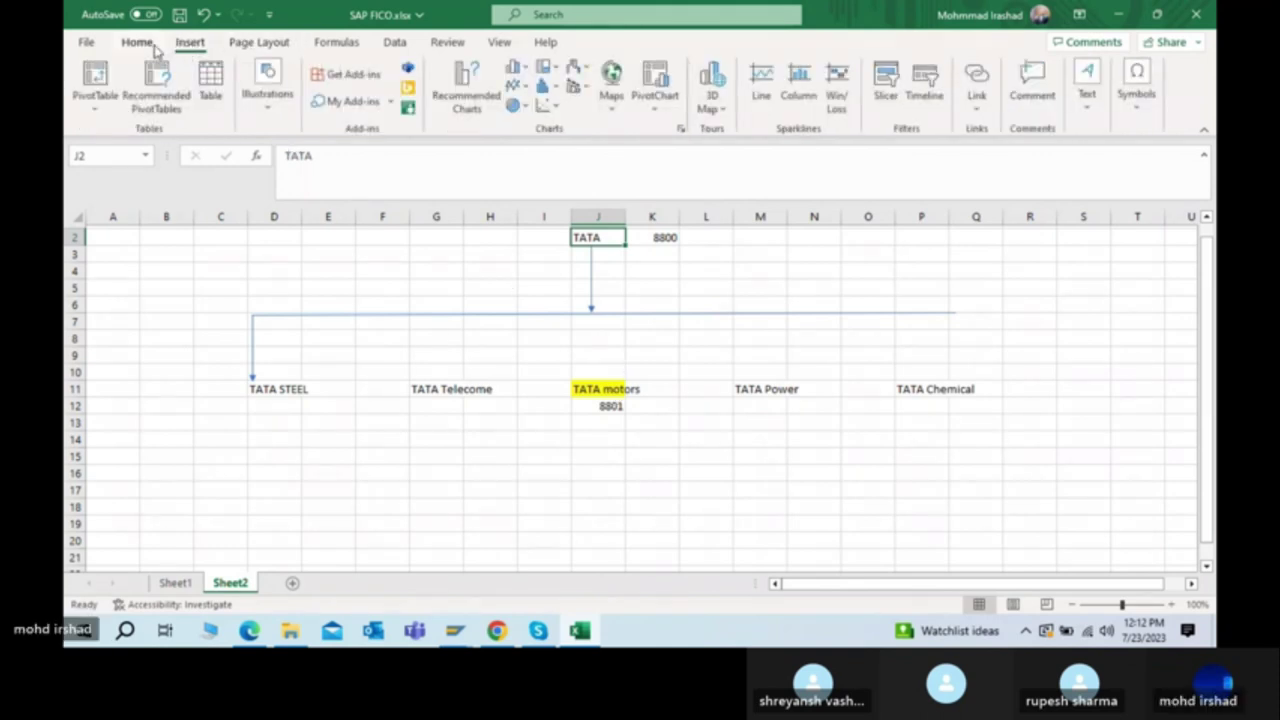
pyautogui.click(137, 43)
pyautogui.click(591, 287)
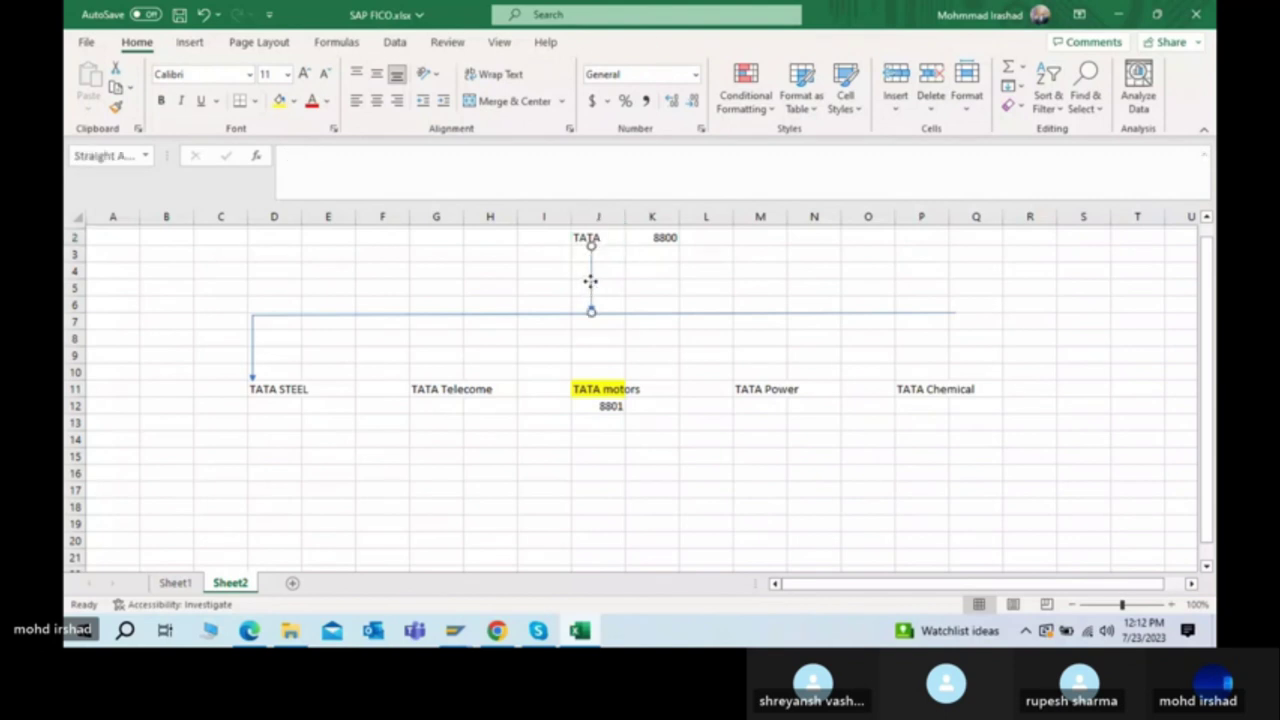
pyautogui.hotkey('ctrl', 'c')
pyautogui.hotkey('ctrl', 'v')
pyautogui.press('Down')
pyautogui.press('Down')
pyautogui.press('Down')
pyautogui.press('Down')
pyautogui.press('Down')
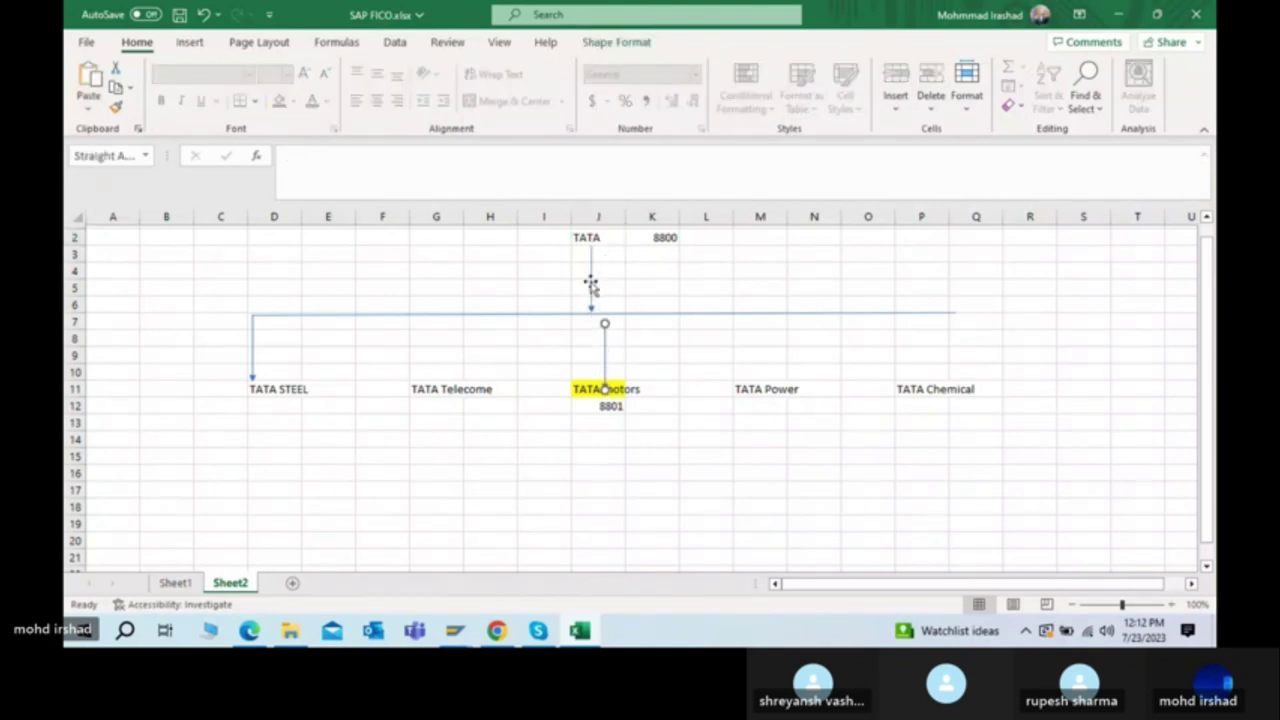
pyautogui.press('Up')
pyautogui.press('Up')
pyautogui.press('Up')
pyautogui.click(652, 318)
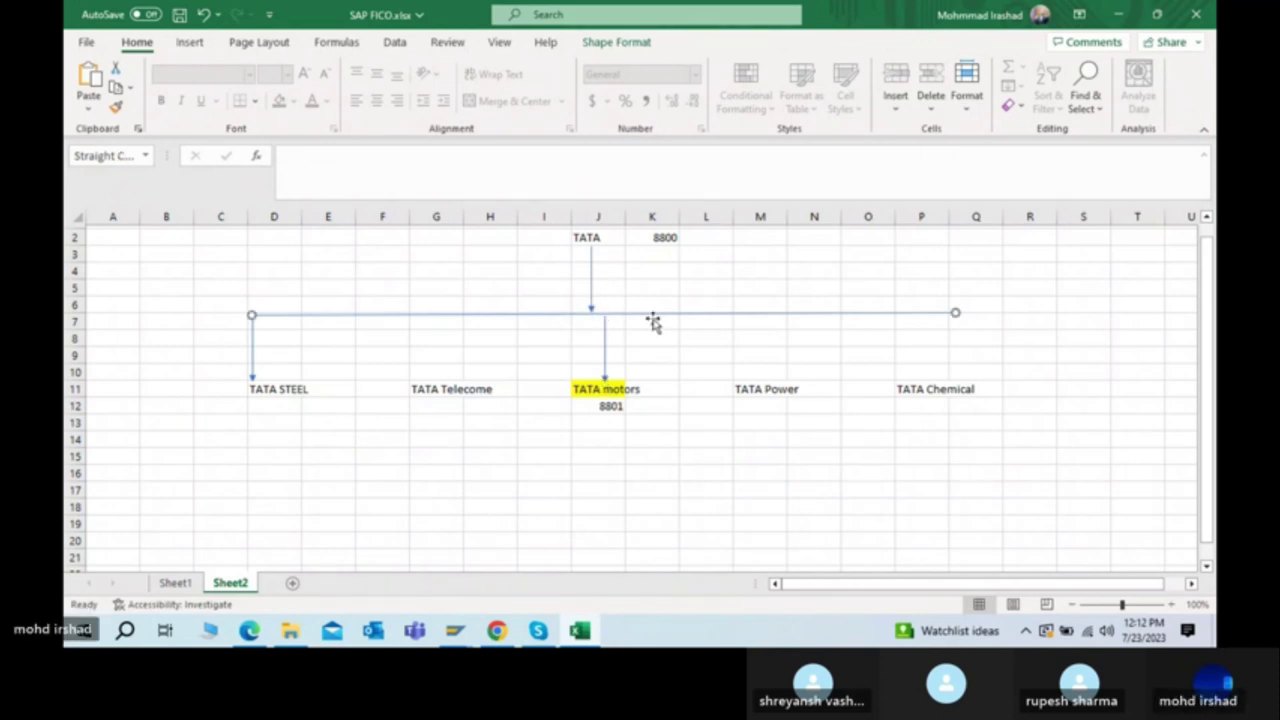
pyautogui.hotkey('alt', 'Tab')
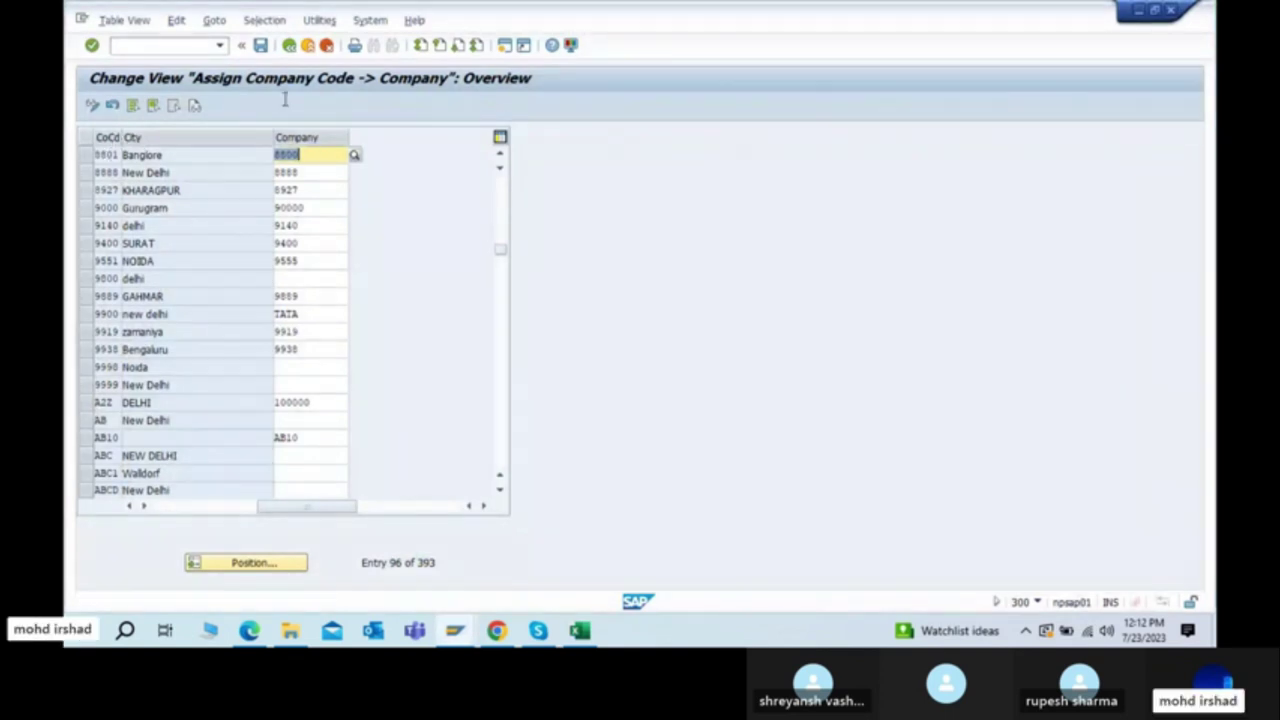
# Step: Save the 8801-to-8800 assignment under the '8800: TATA motors COMMON TR' request
pyautogui.click(260, 45)
pyautogui.moveTo(363, 182); pyautogui.dragTo(731, 166)
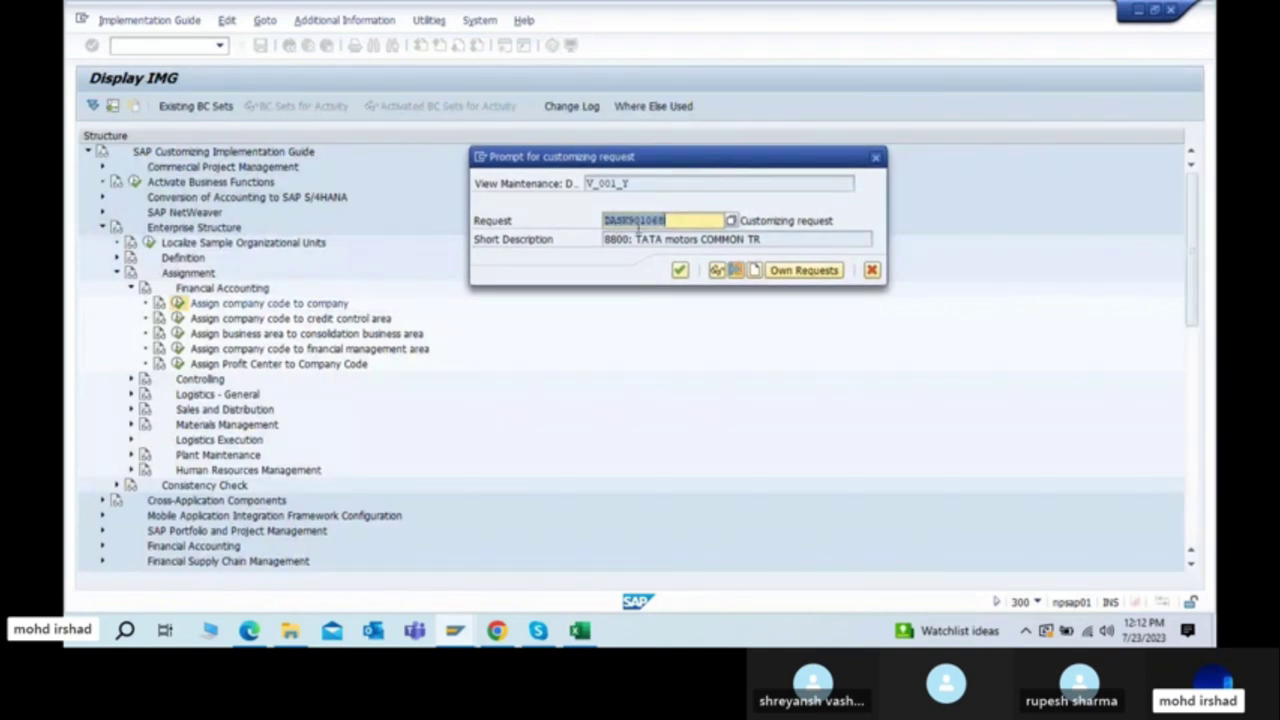
pyautogui.click(668, 221)
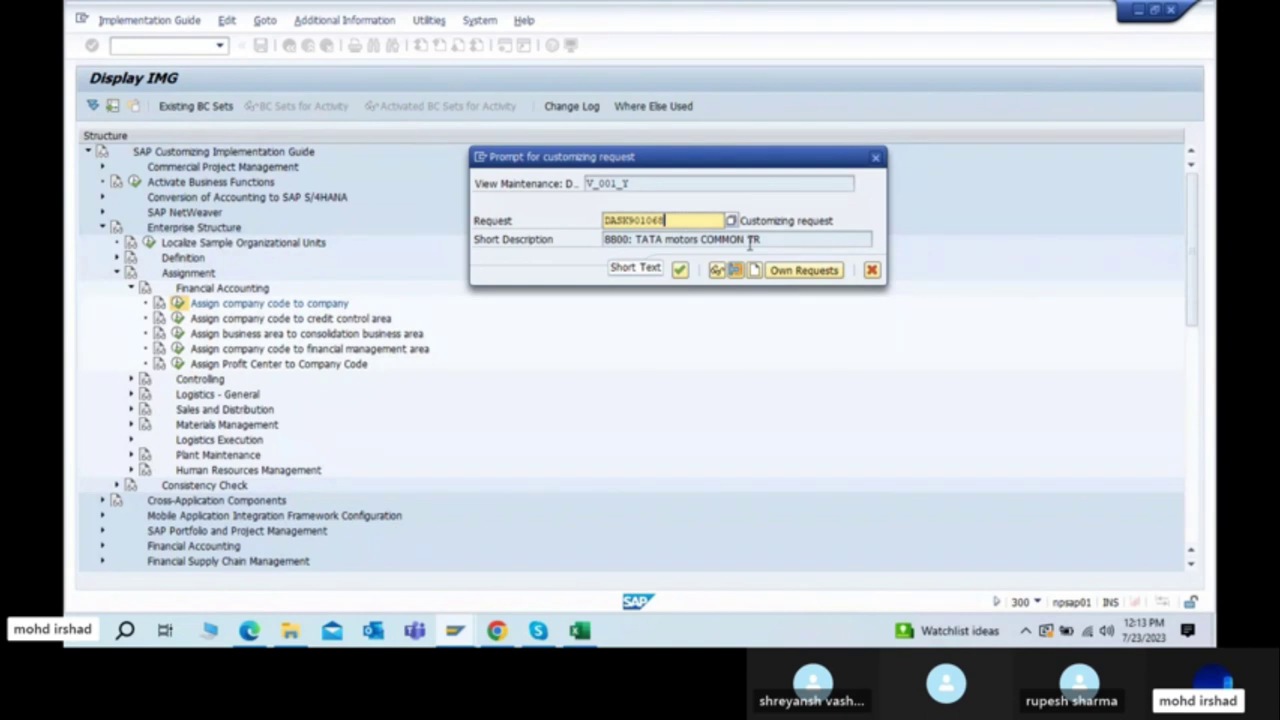
pyautogui.hotkey('alt', 'Tab')
pyautogui.hotkey('alt', 'Tab')
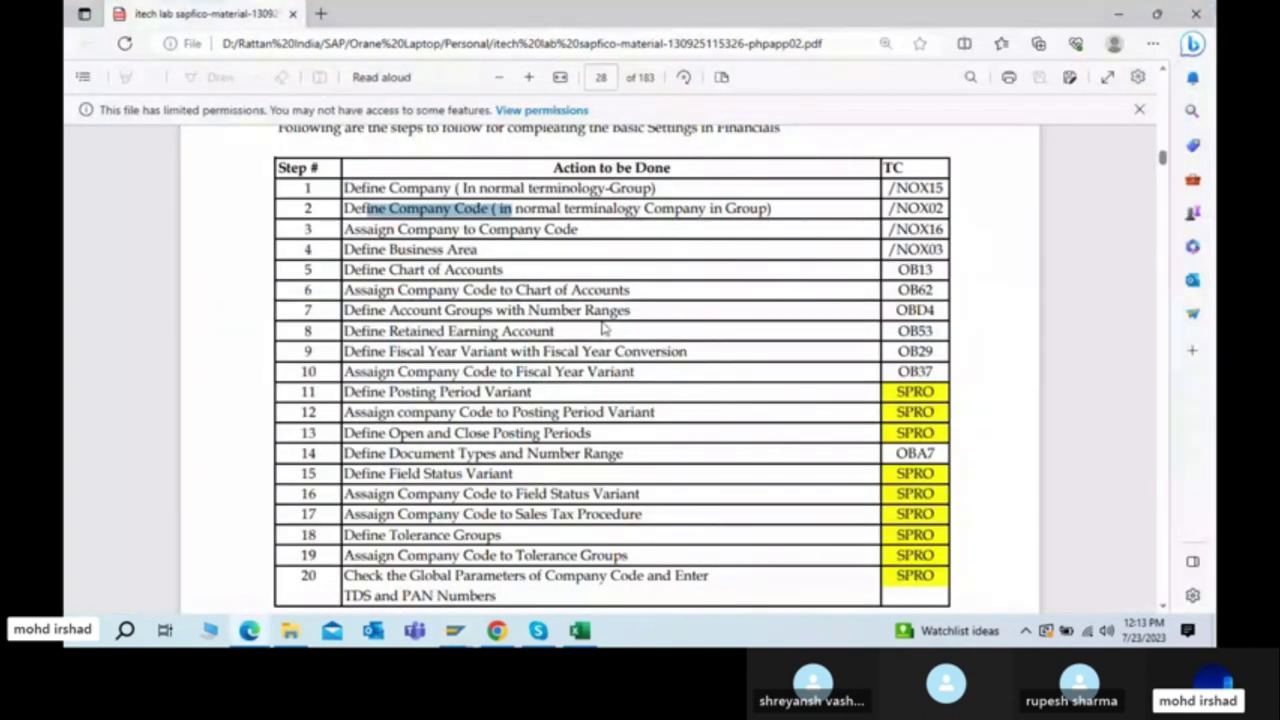
pyautogui.hotkey('alt', 'Tab')
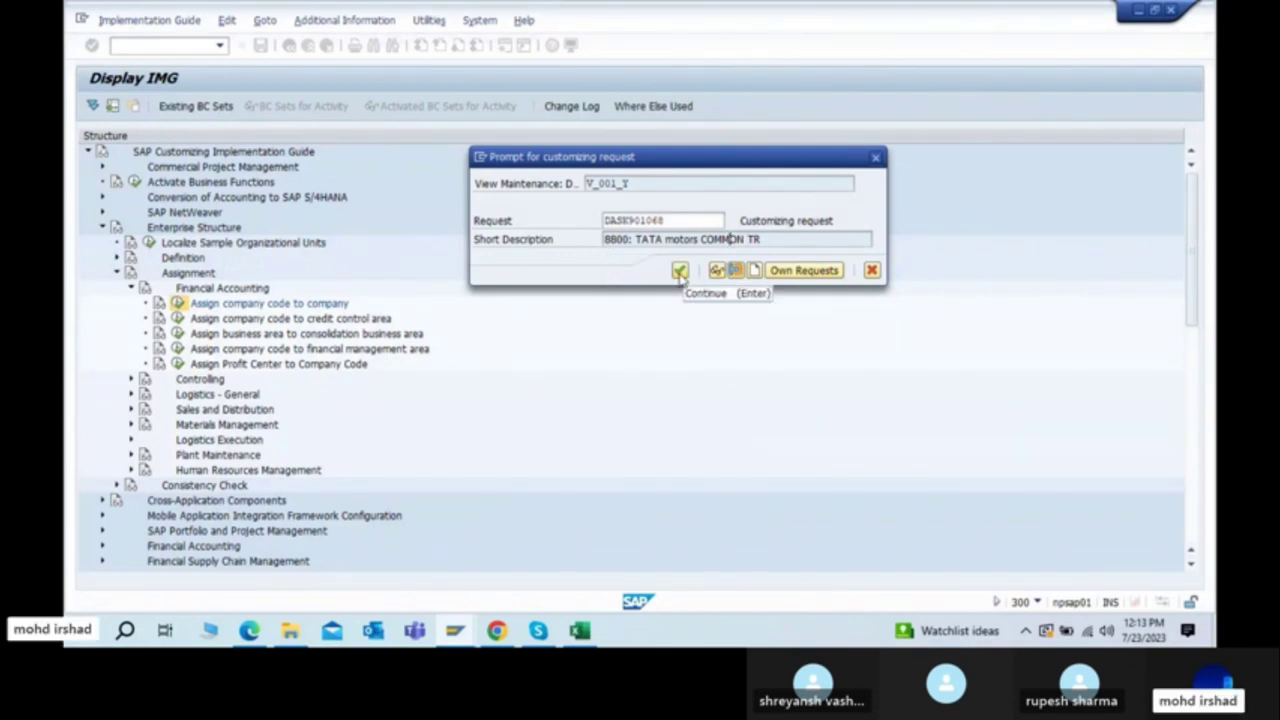
pyautogui.click(679, 272)
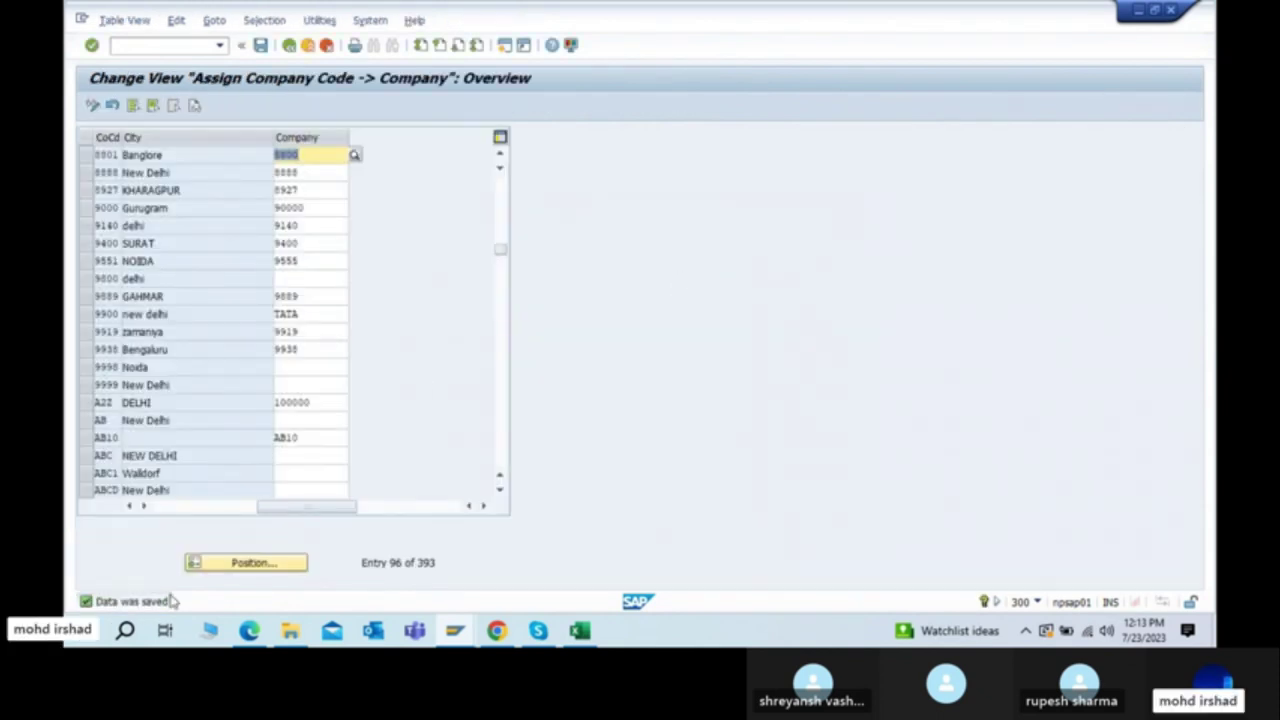
pyautogui.click(260, 47)
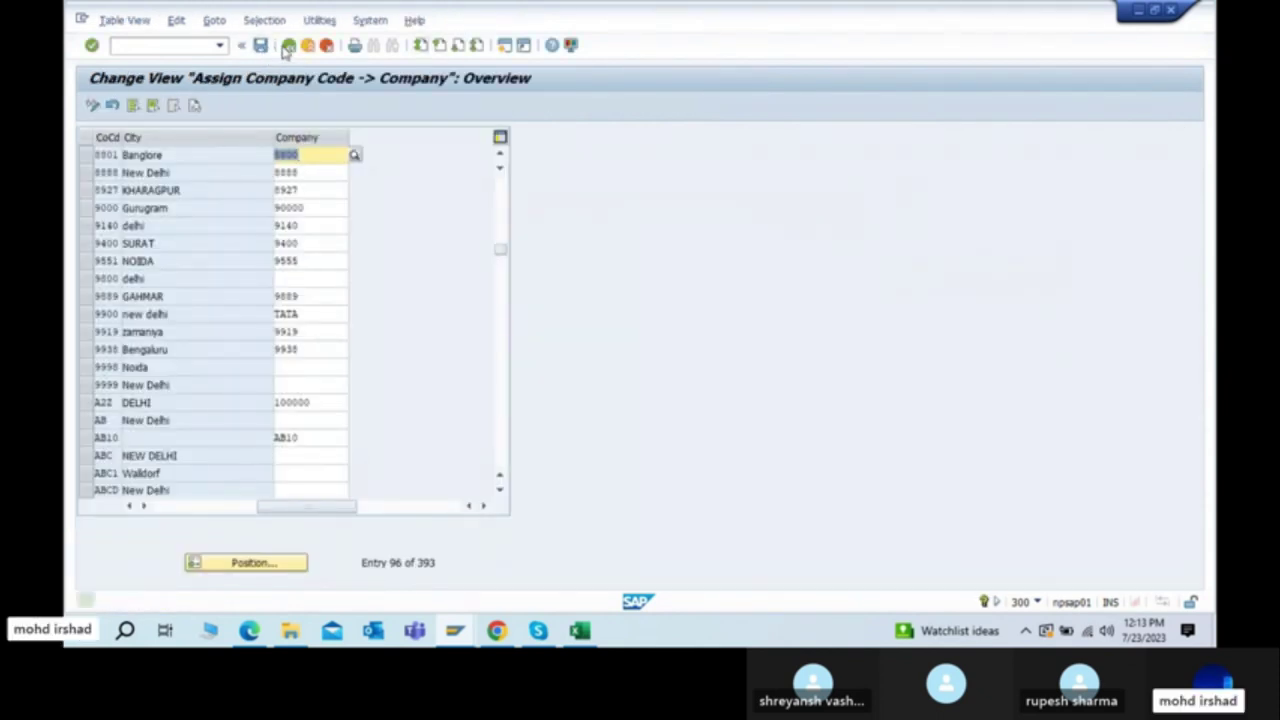
# Step: Leave the assignment overview and check step 4, Define Business Area (/NOX03), in the PDF
pyautogui.click(289, 46)
pyautogui.hotkey('alt', 'Tab')
pyautogui.press('Tab')
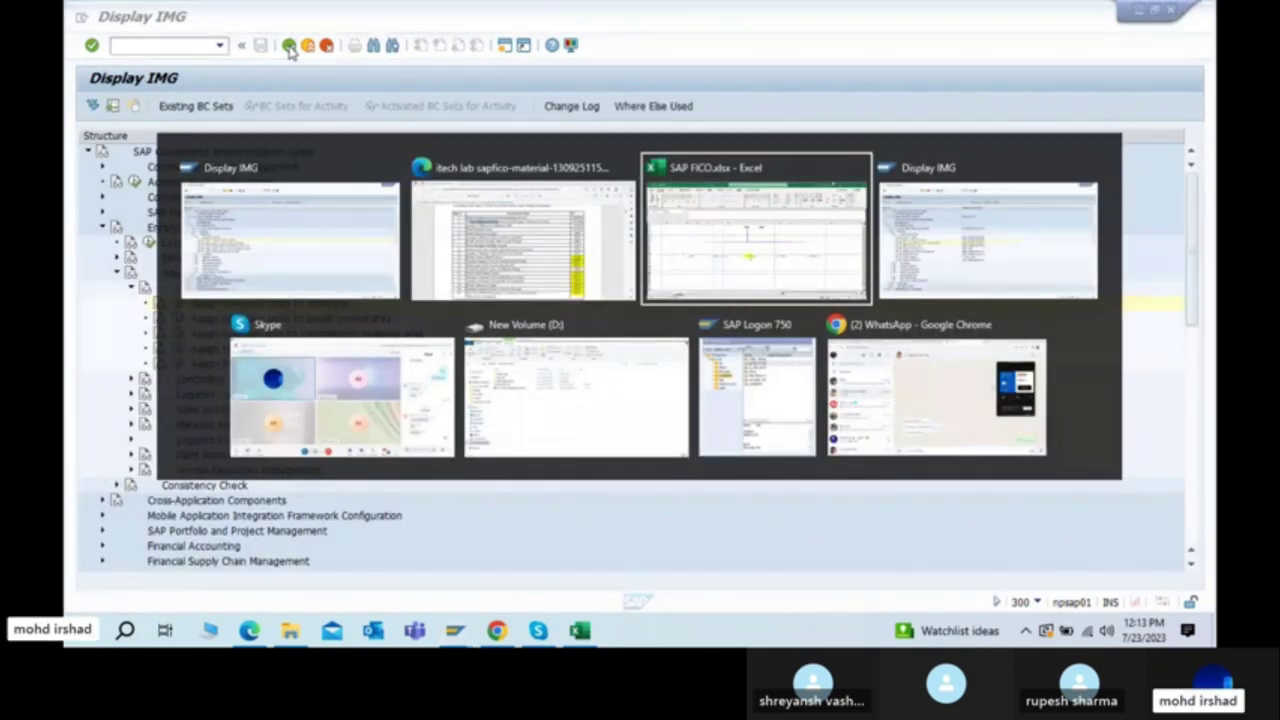
pyautogui.click(430, 248)
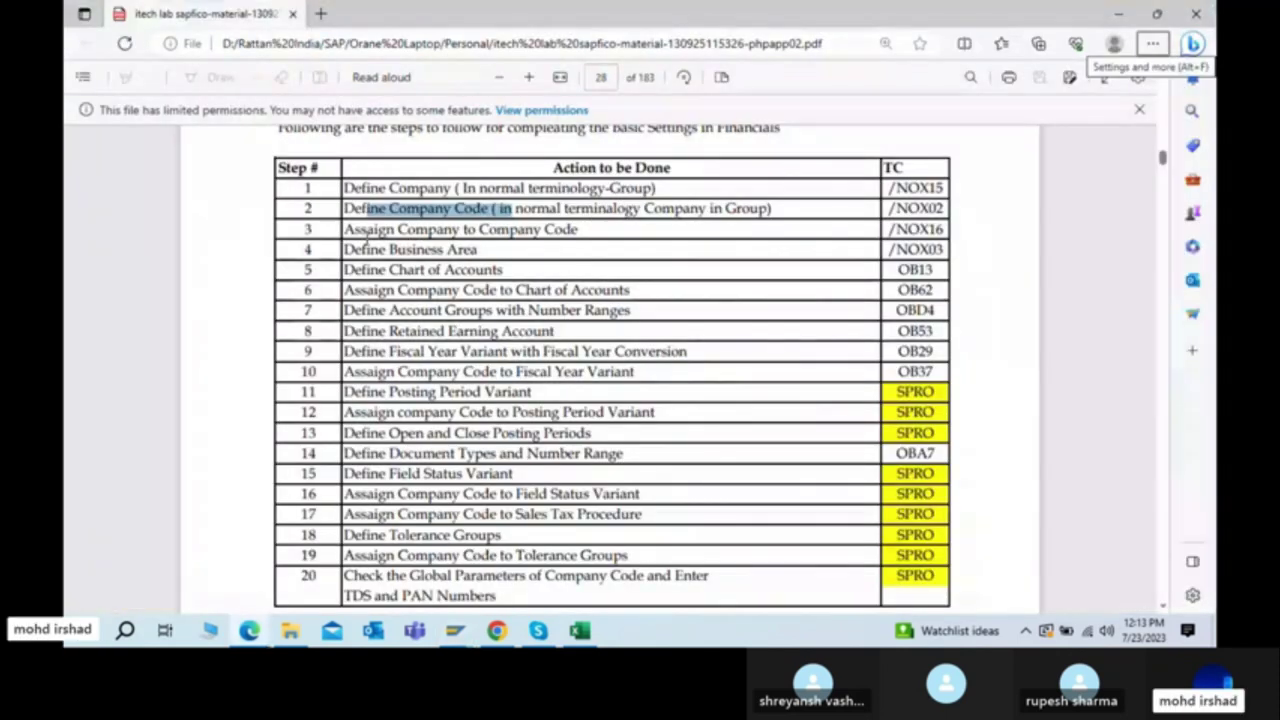
pyautogui.moveTo(362, 230); pyautogui.dragTo(590, 238)
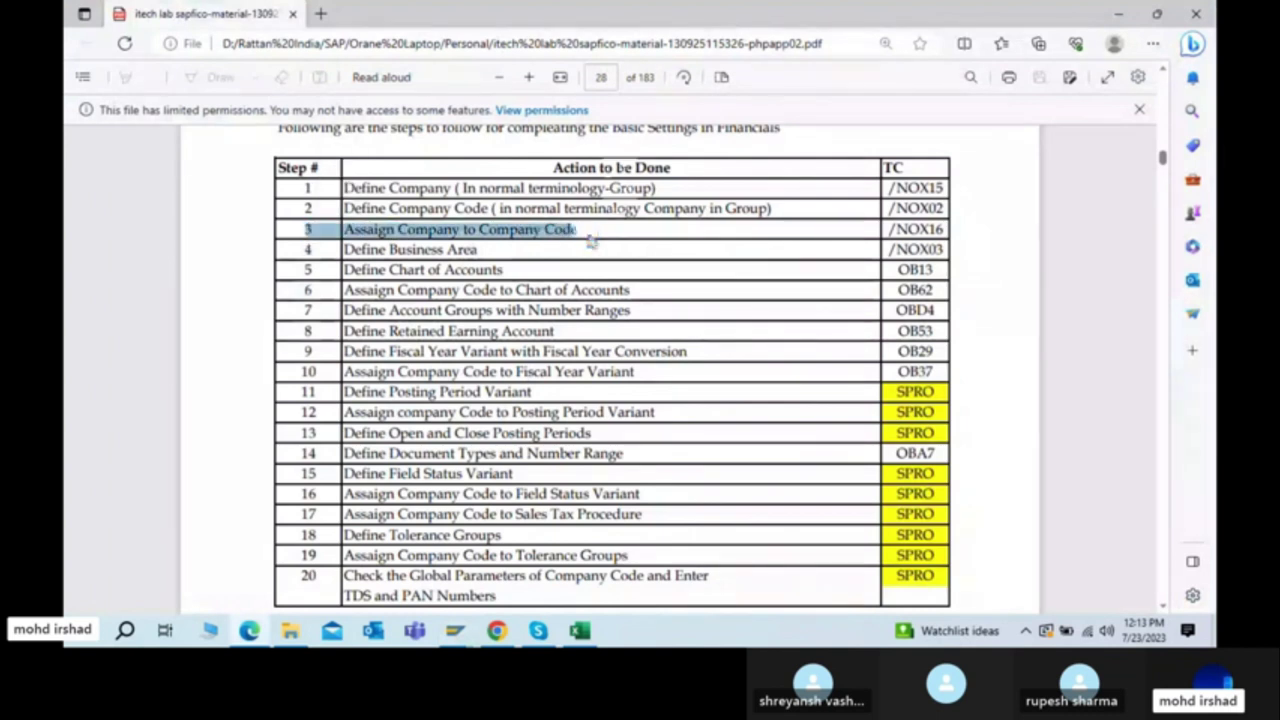
pyautogui.click(418, 252)
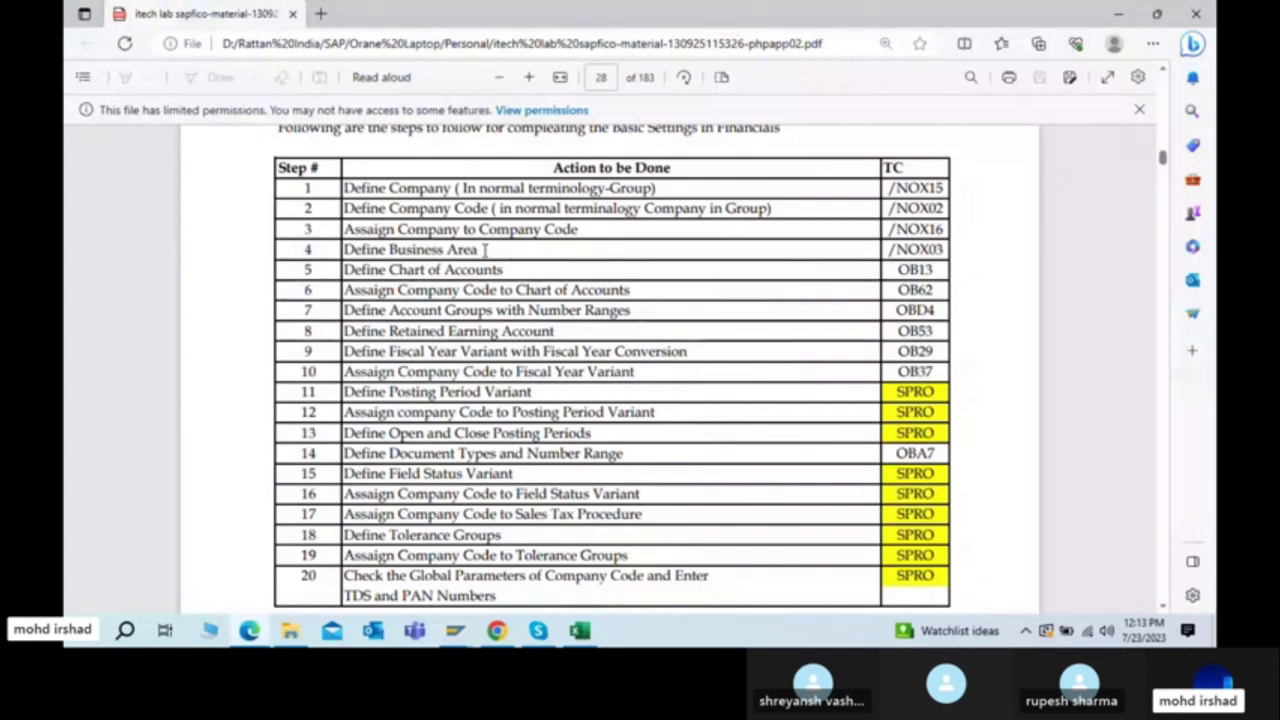
pyautogui.hotkey('alt', 'Tab')
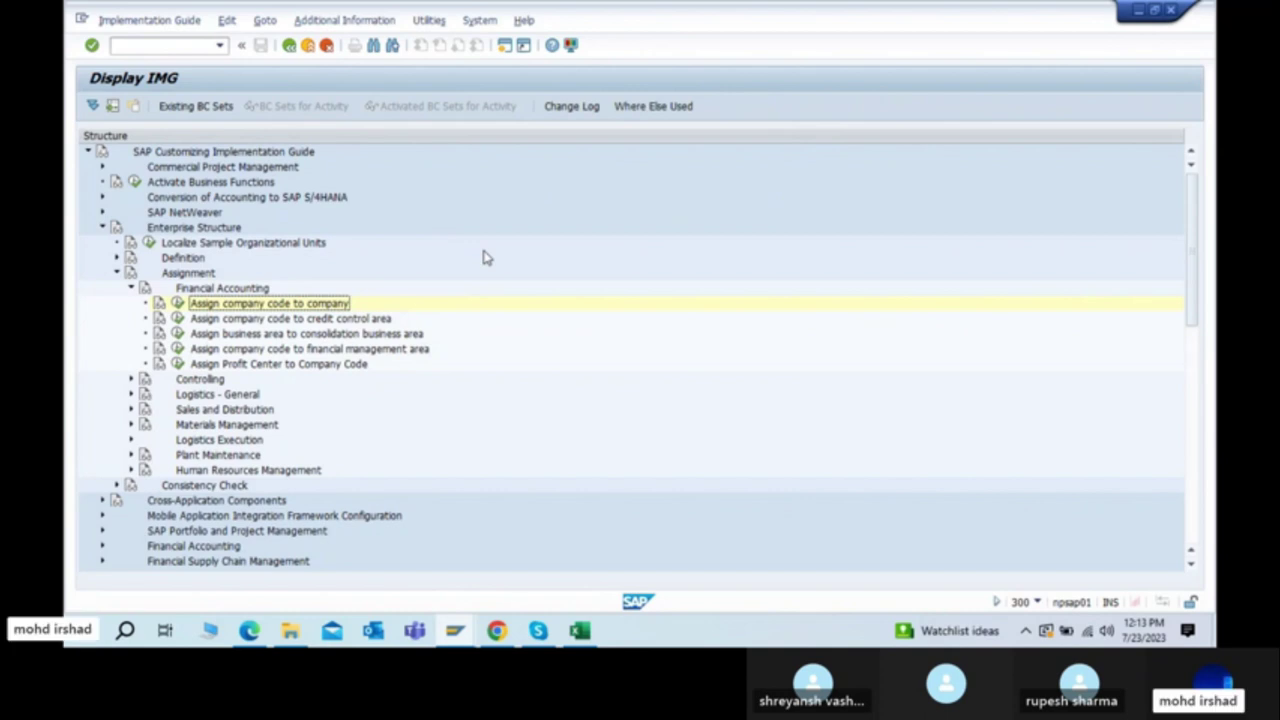
pyautogui.hotkey('alt', 'Tab')
pyautogui.hotkey('alt', 'Tab')
pyautogui.press('Tab')
pyautogui.click(584, 240)
pyautogui.click(603, 378)
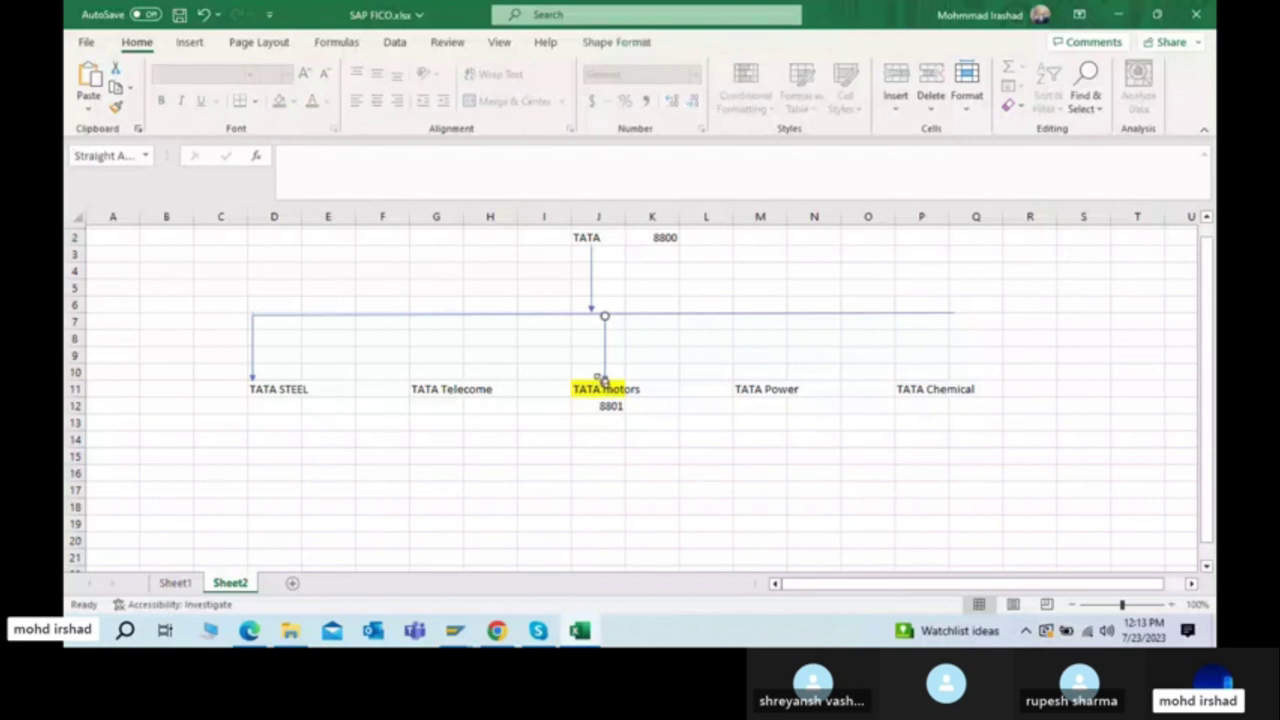
pyautogui.click(601, 386)
pyautogui.scroll(-1, 603, 391)
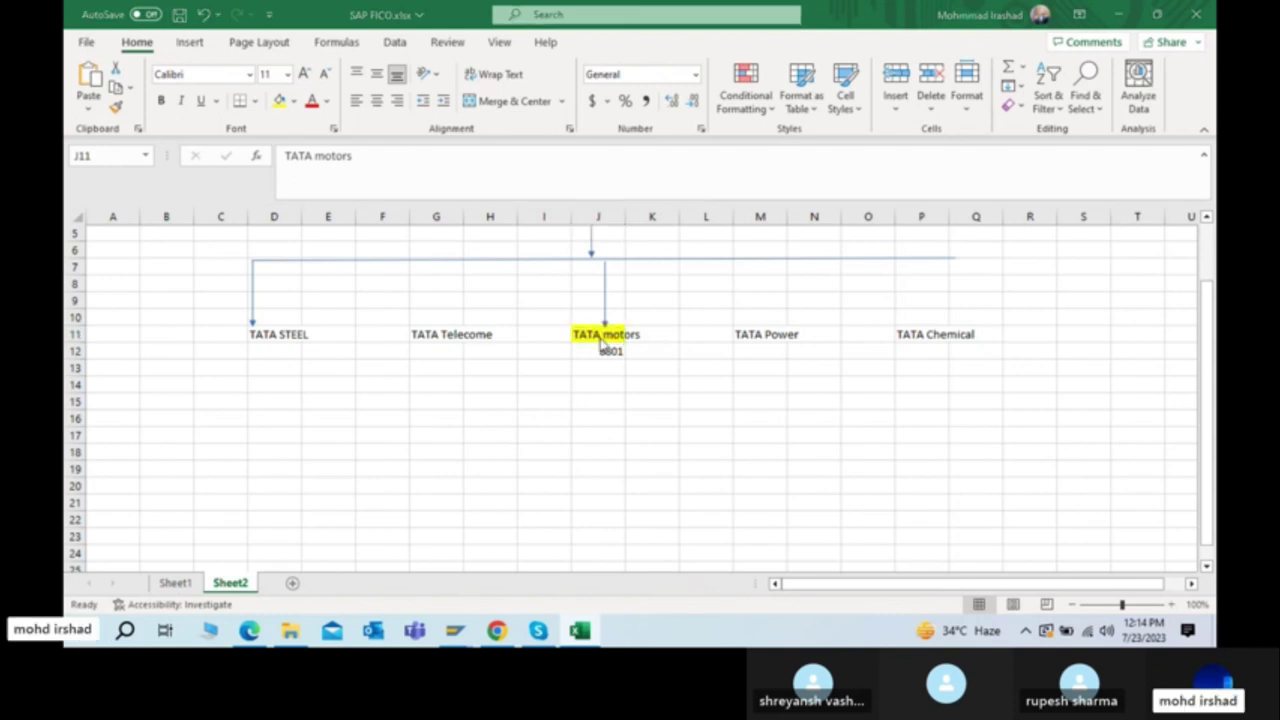
pyautogui.hotkey('alt', 'Tab')
pyautogui.hotkey('alt', 'Tab')
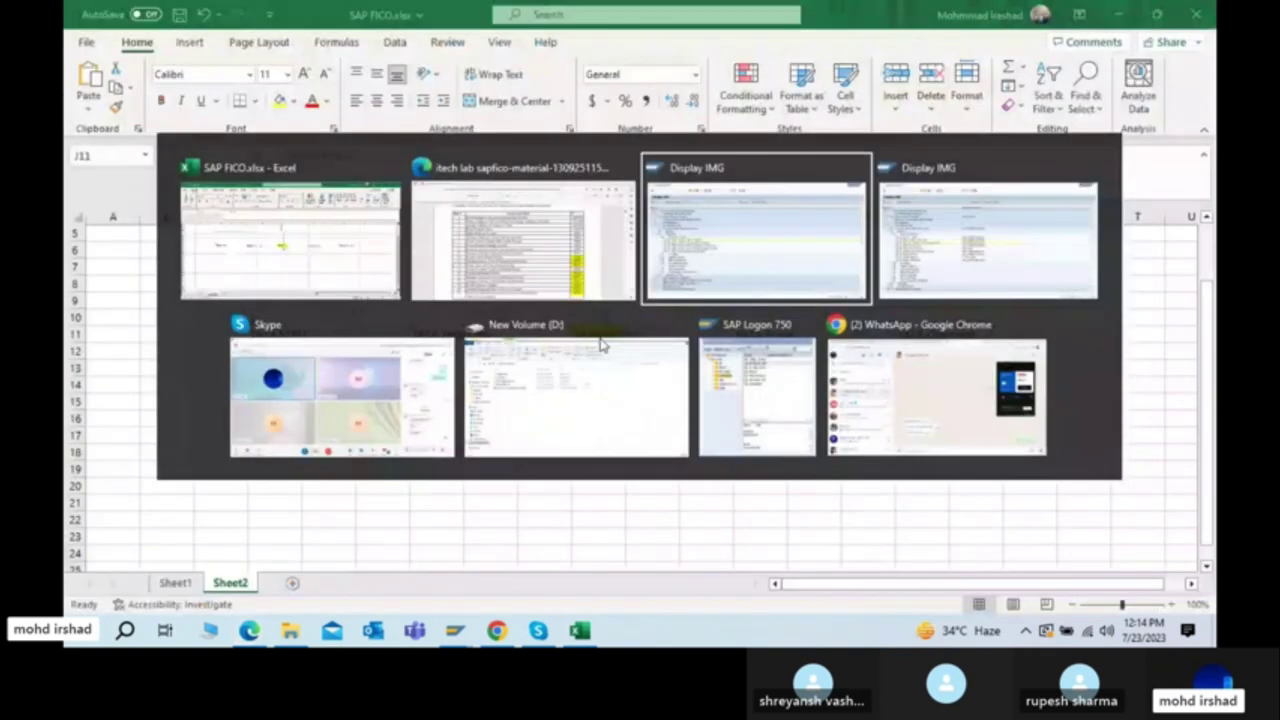
pyautogui.hotkey('alt', 'Tab')
pyautogui.hotkey('alt', 'Tab')
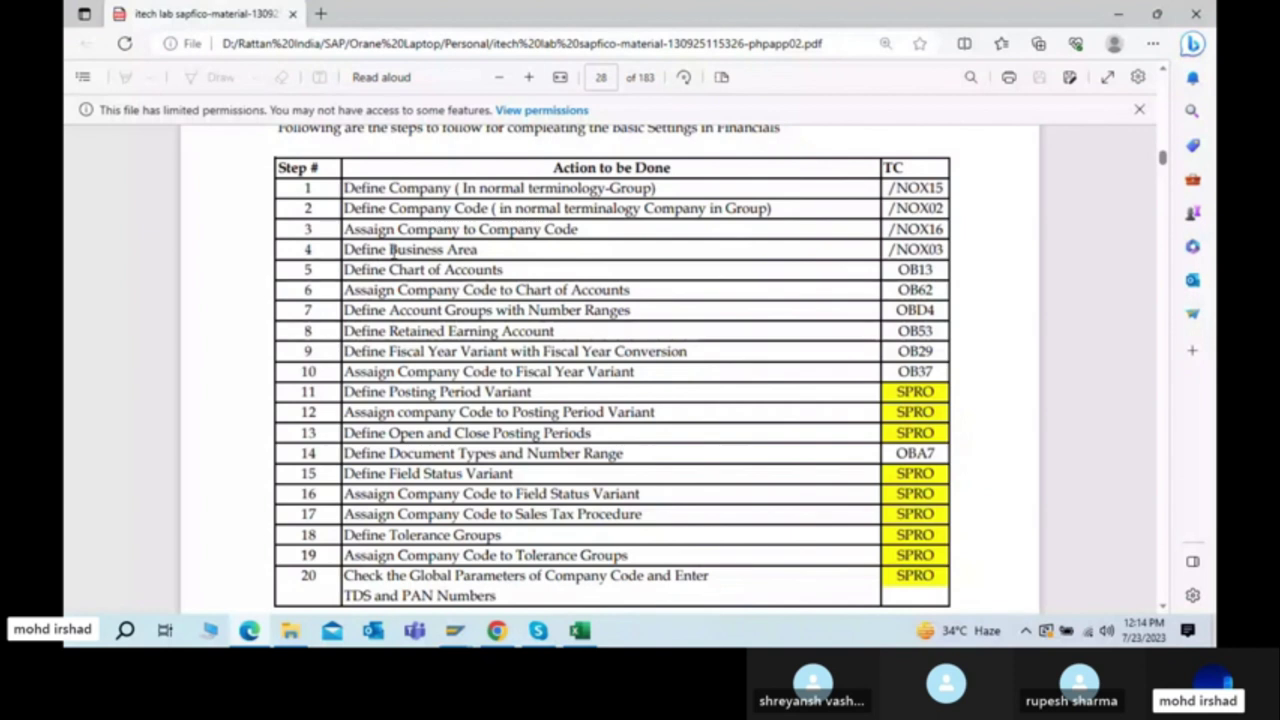
# Step: Return to SAP and restart the implementation guide with /n followed by SPRO
pyautogui.hotkey('alt', 'Tab')
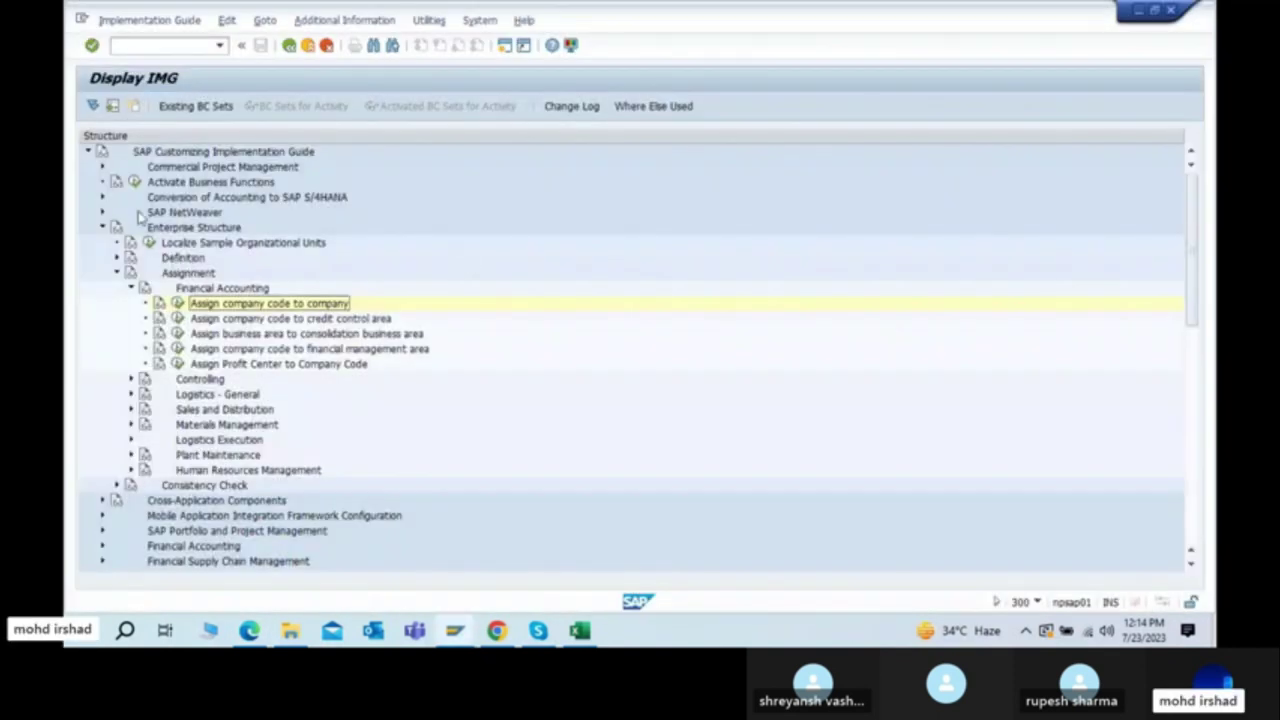
pyautogui.click(155, 46)
pyautogui.write('/n')
pyautogui.press('Return')
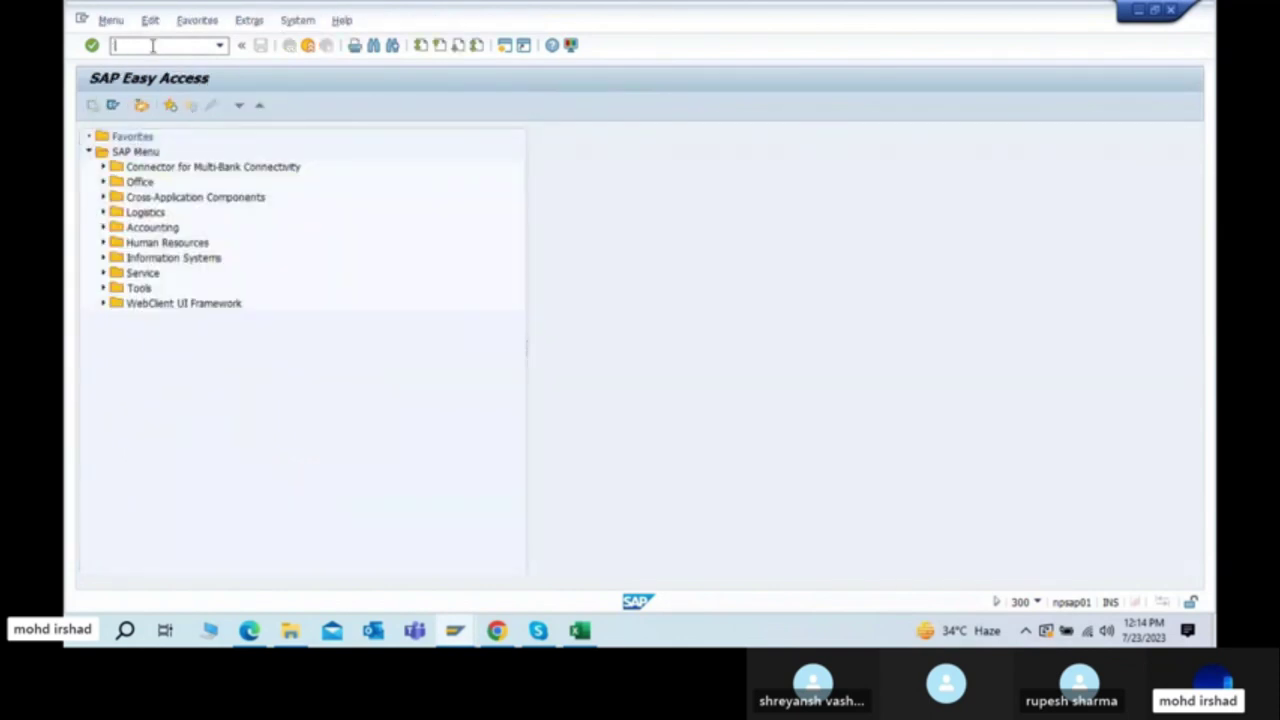
pyautogui.write('spro')
pyautogui.press('Return')
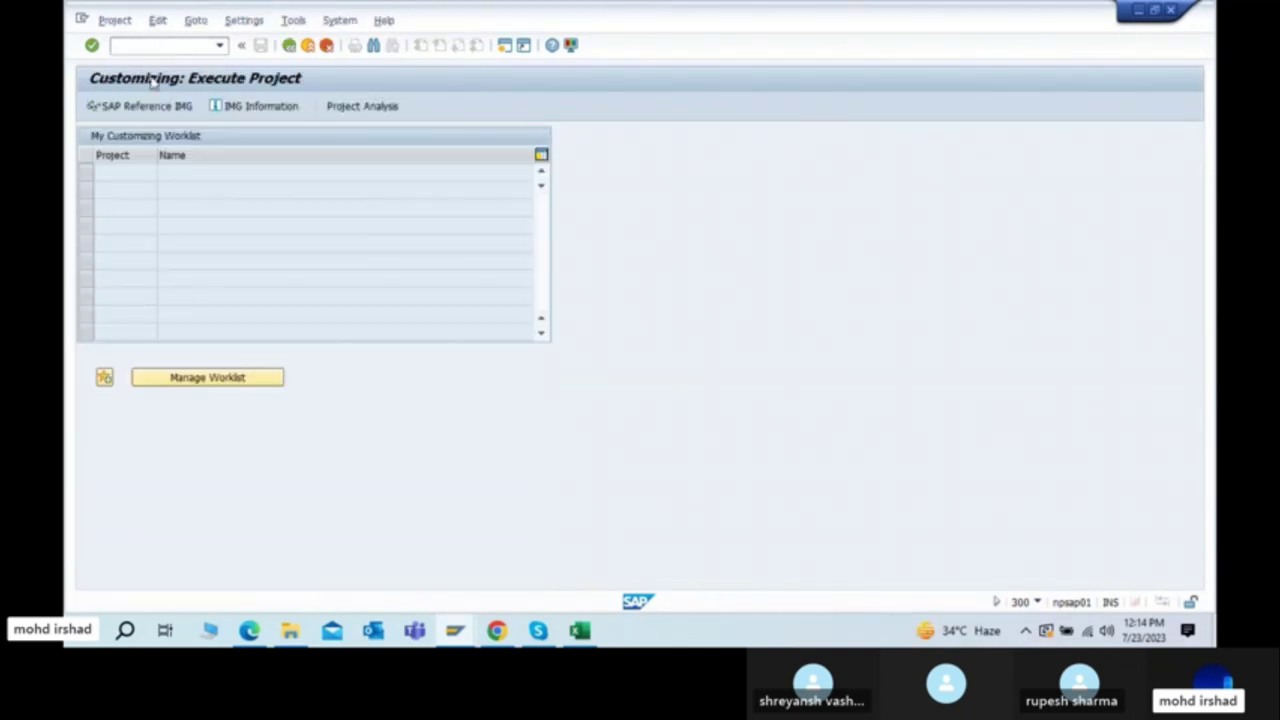
# Step: Expand Enterprise Structure > Definition > Financial Accounting and run Define Business Area
pyautogui.click(133, 105)
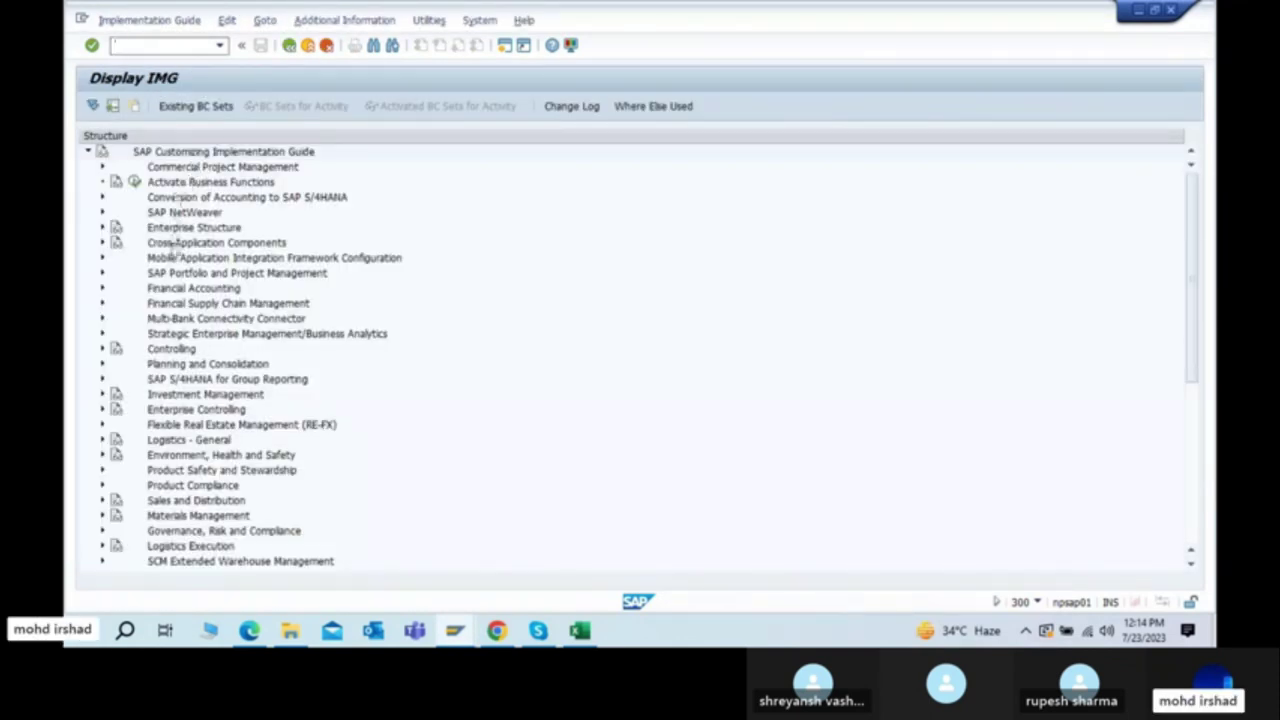
pyautogui.click(172, 231)
pyautogui.doubleClick(172, 231)
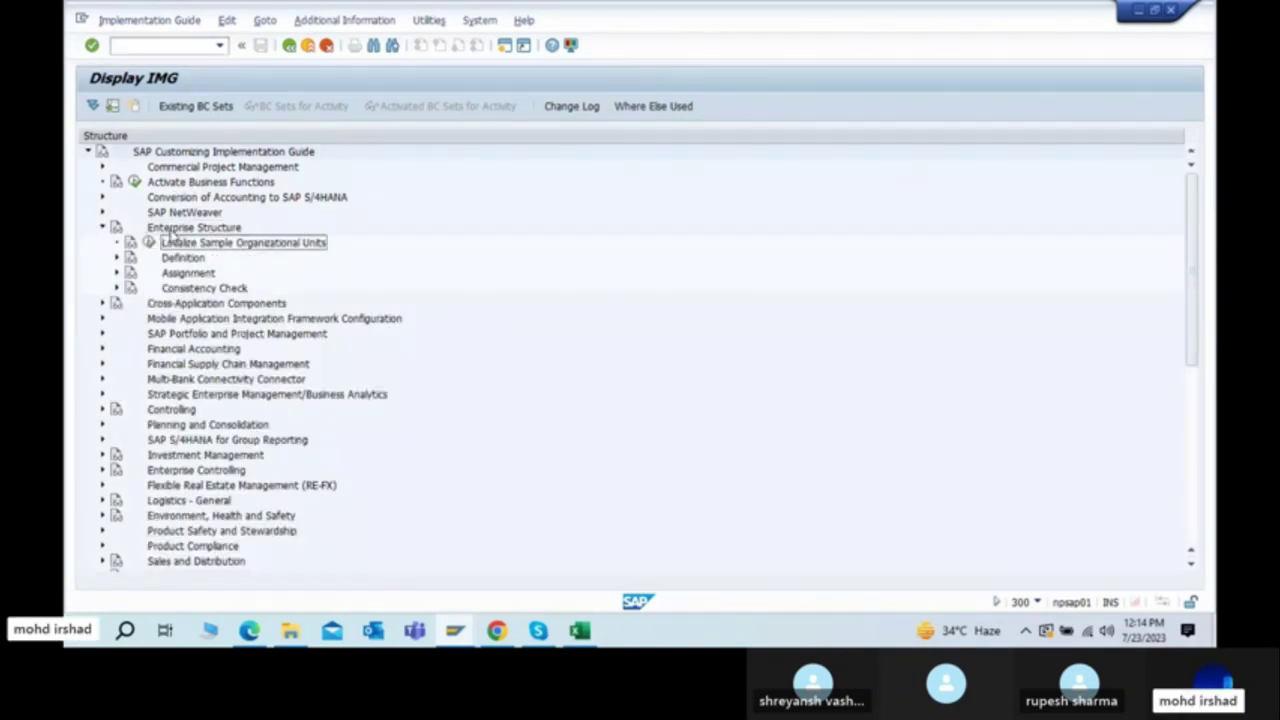
pyautogui.press('Right')
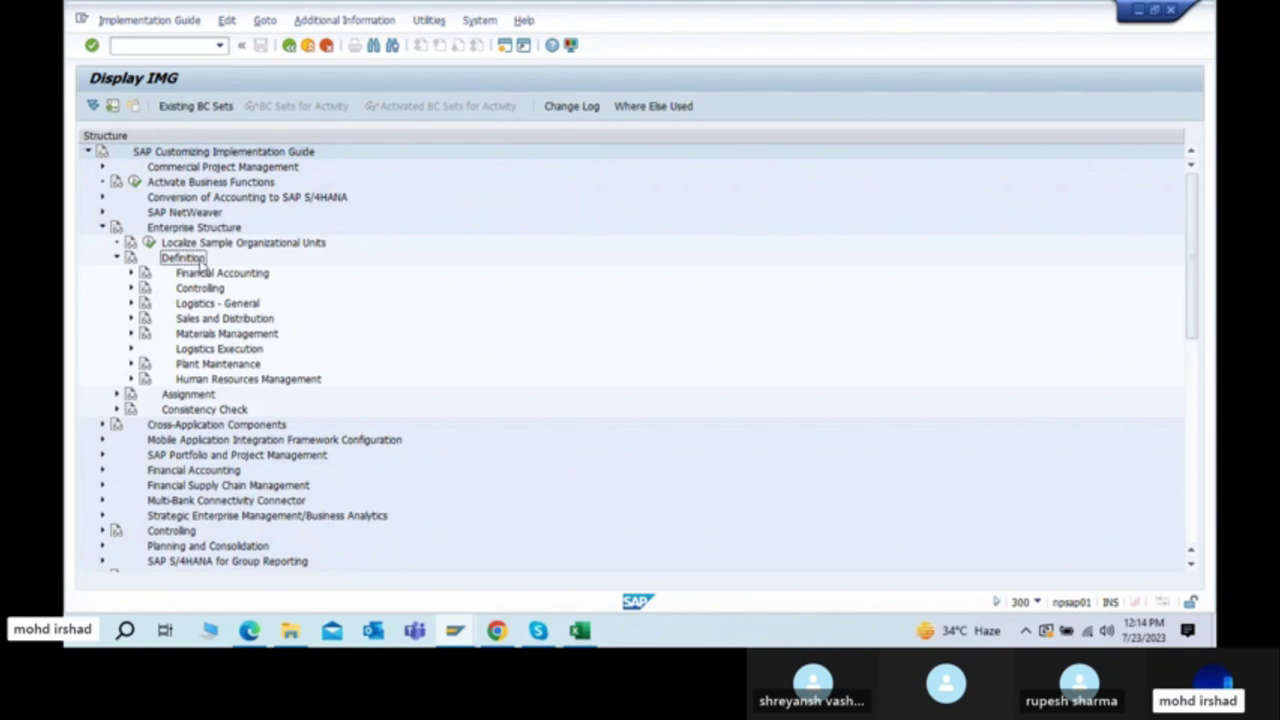
pyautogui.click(188, 273)
pyautogui.click(130, 273)
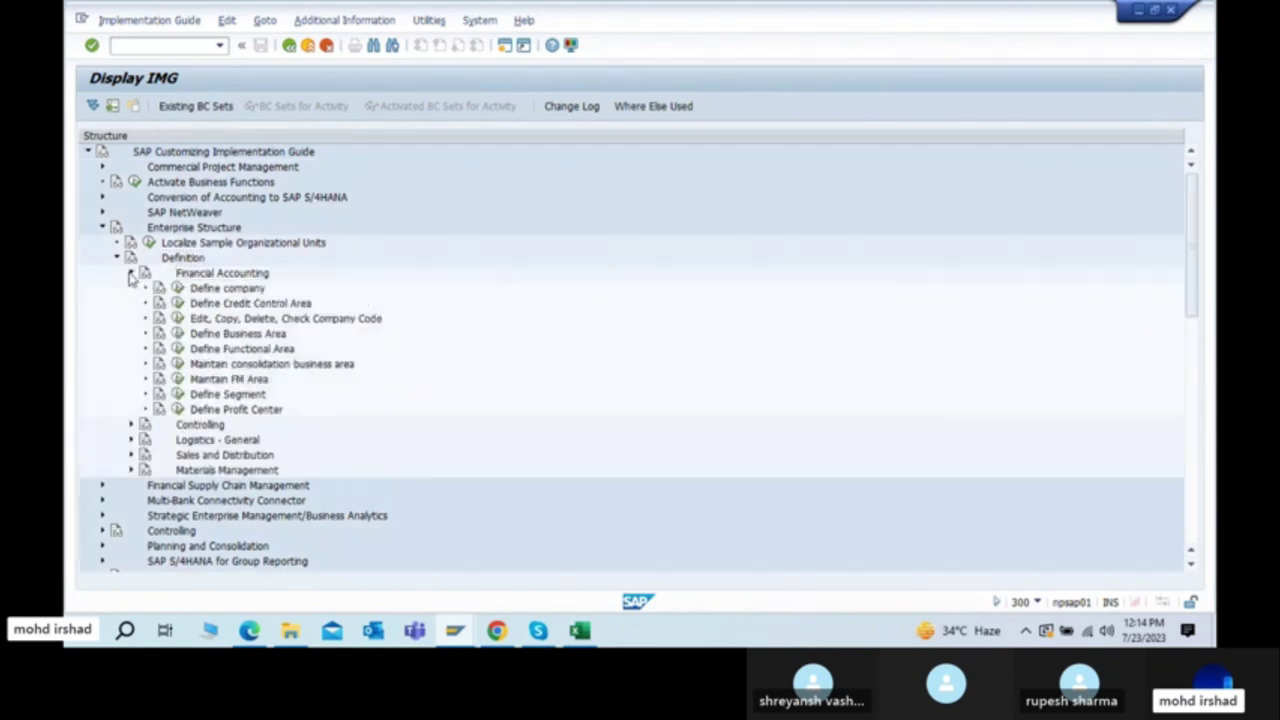
pyautogui.click(214, 337)
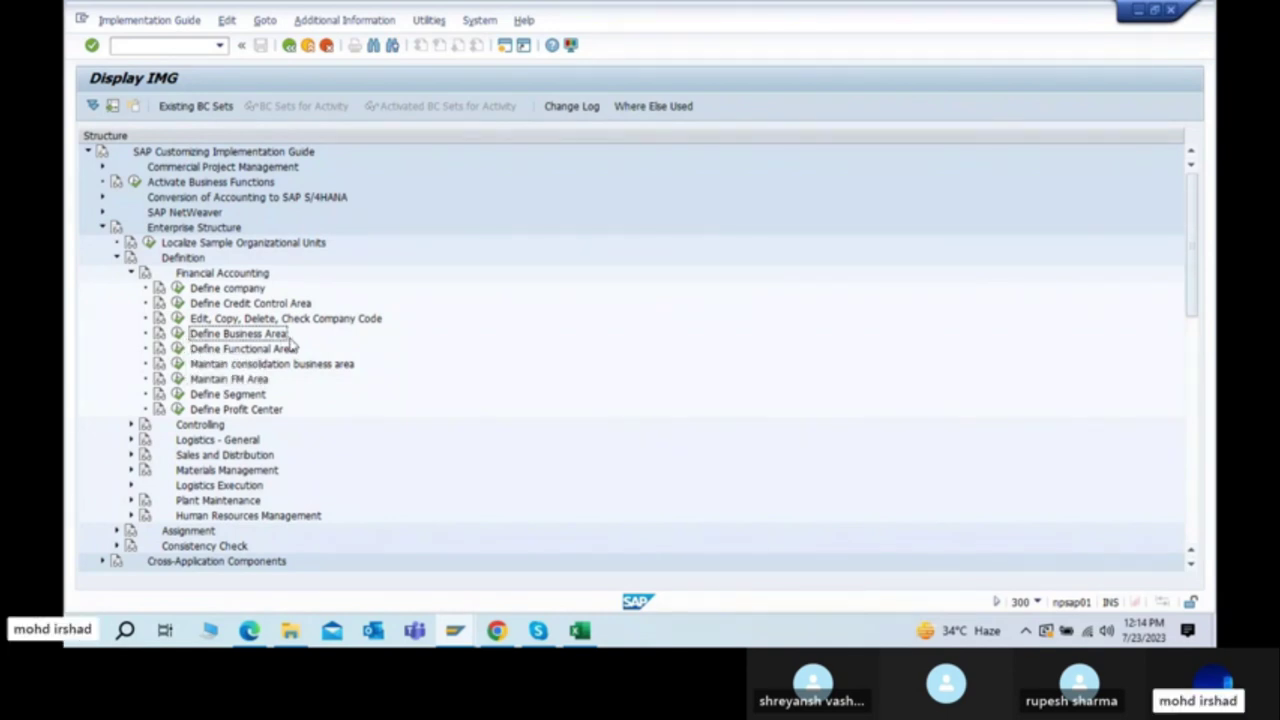
pyautogui.click(177, 333)
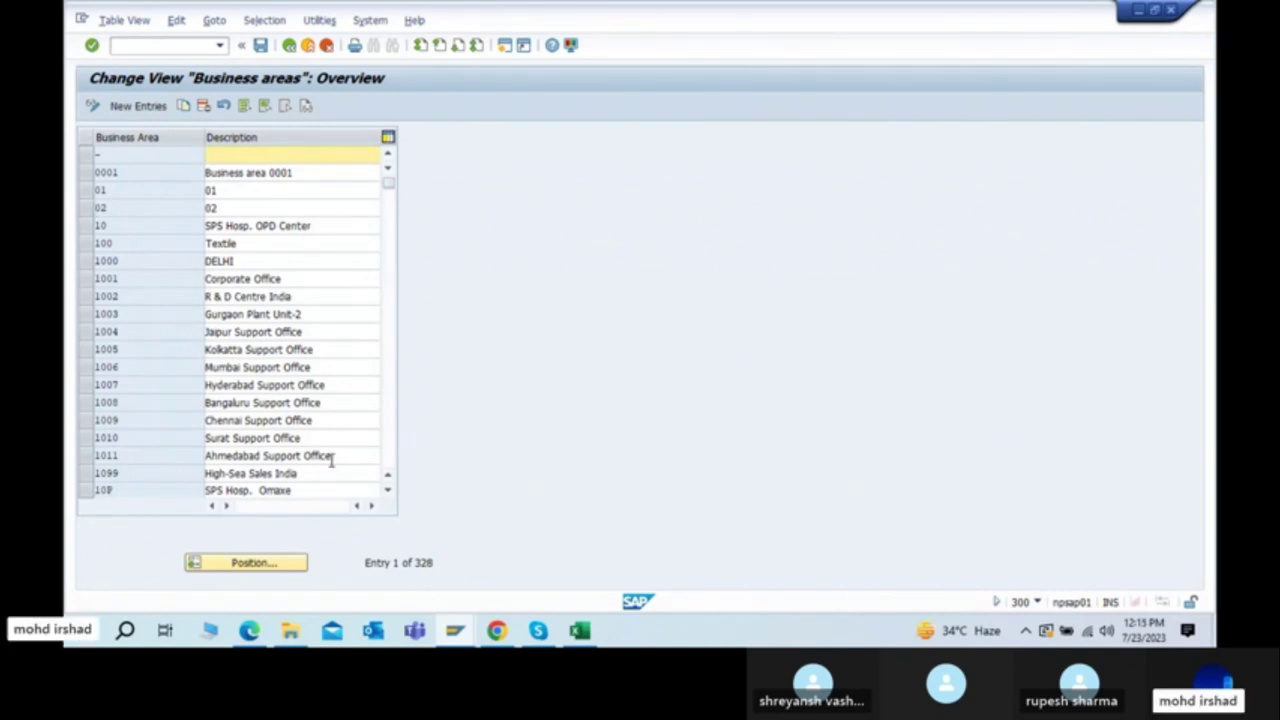
# Step: Add a new business area entry TLND described as 'TATA Lucknow depot'
pyautogui.click(139, 108)
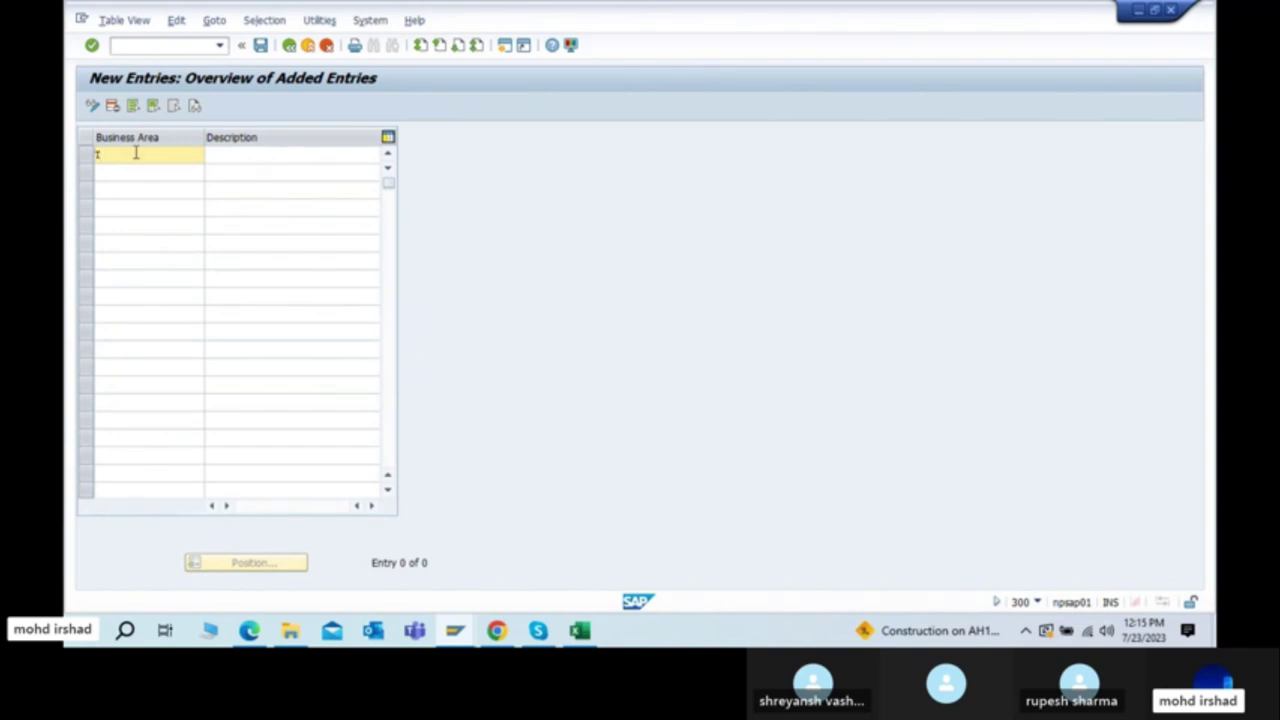
pyautogui.write('lnd')
pyautogui.press('Tab')
pyautogui.write('TATA')
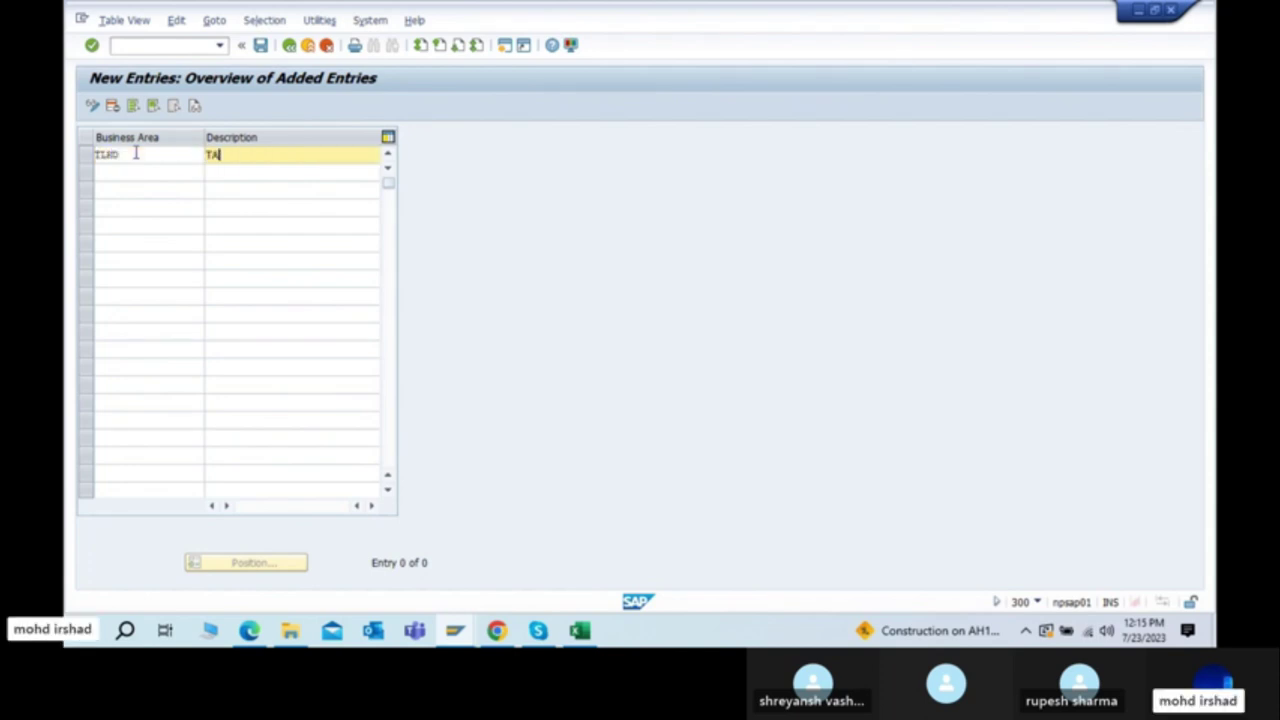
pyautogui.write(' Lucknow depot')
pyautogui.press('Return')
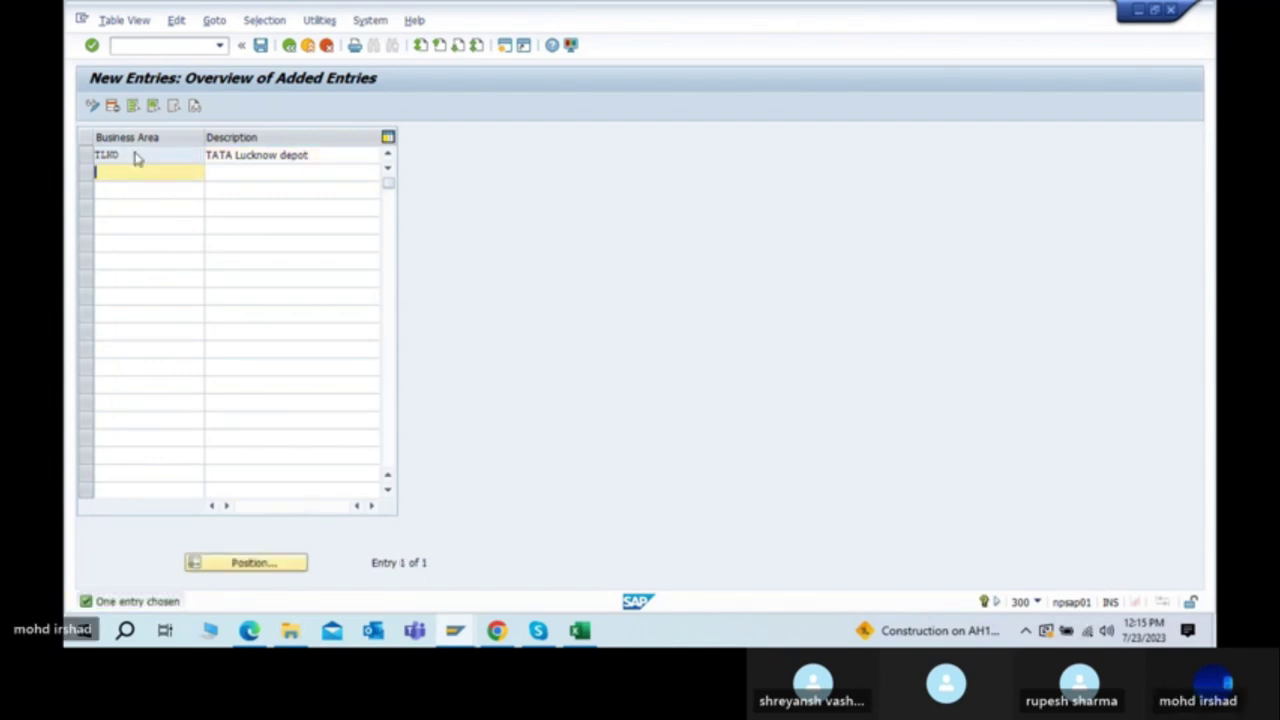
# Step: Add business area TDEL with description 'TATA Delhi Depot'
pyautogui.write('TDEL')
pyautogui.press('Tab')
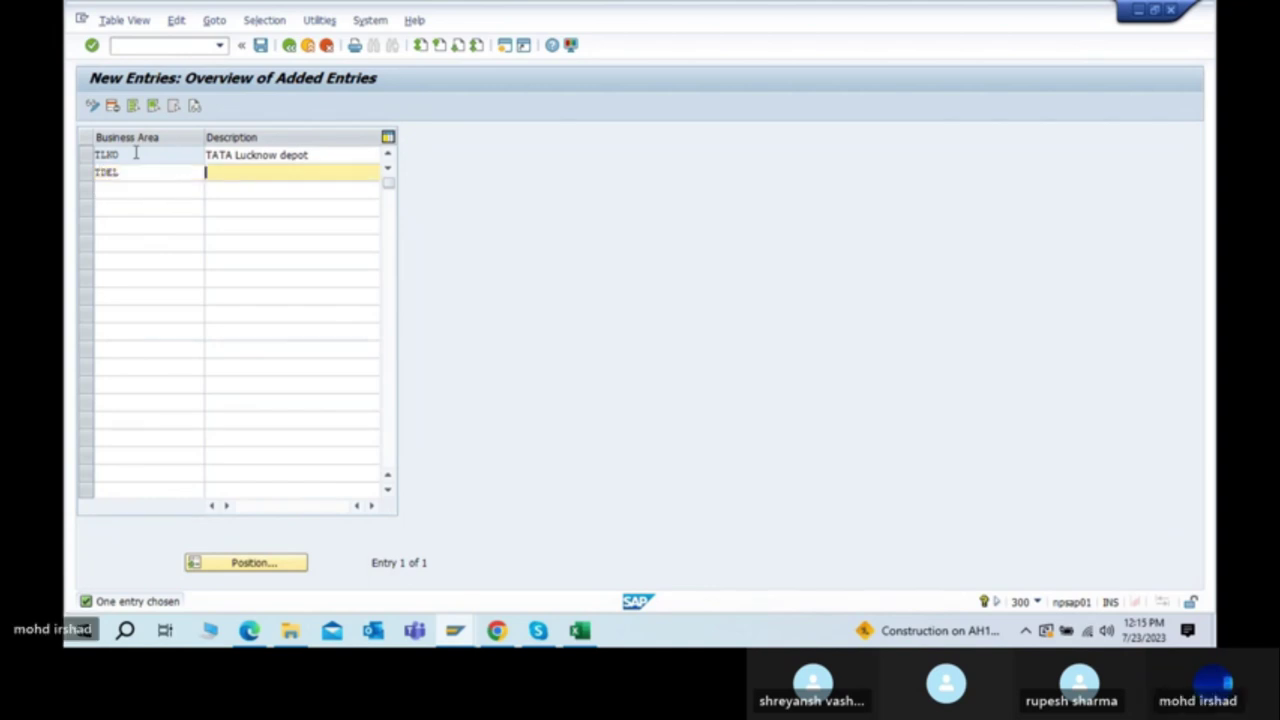
pyautogui.write('TATADelhi')
pyautogui.press('BackSpace')
pyautogui.press('BackSpace')
pyautogui.press('BackSpace')
pyautogui.press('BackSpace')
pyautogui.press('BackSpace')
pyautogui.write('Delhi')
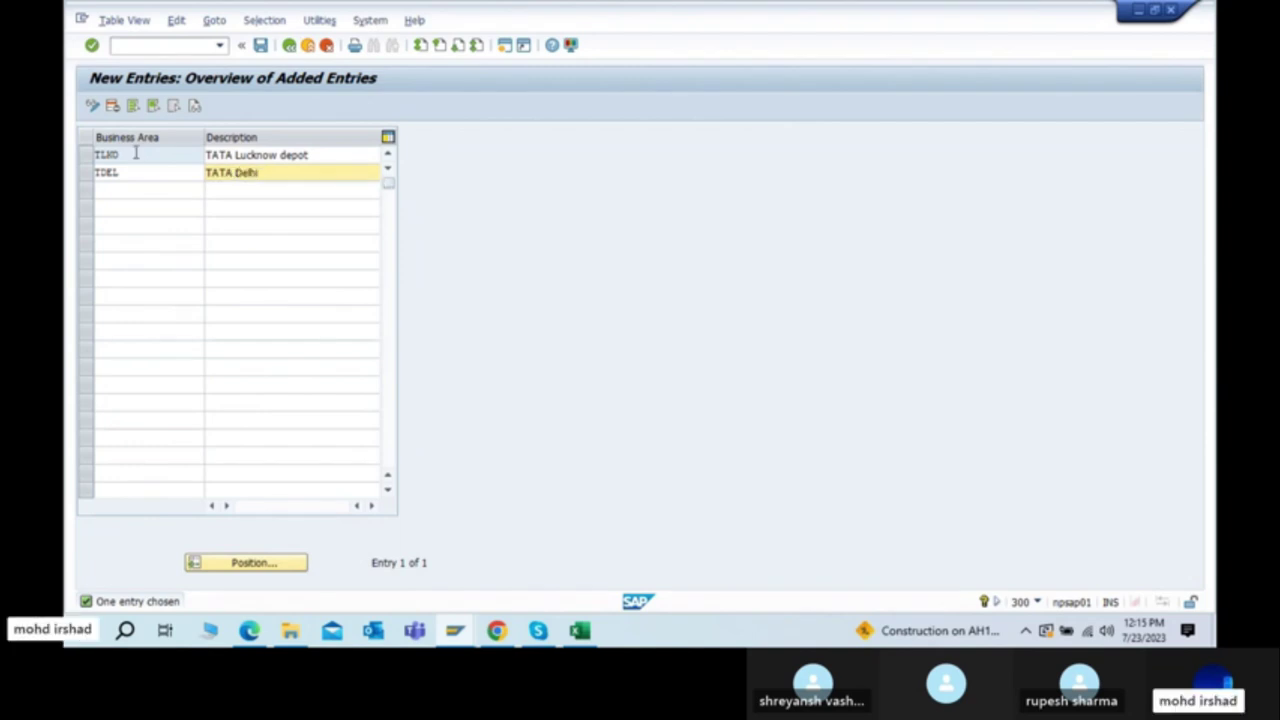
pyautogui.write(' Deopot')
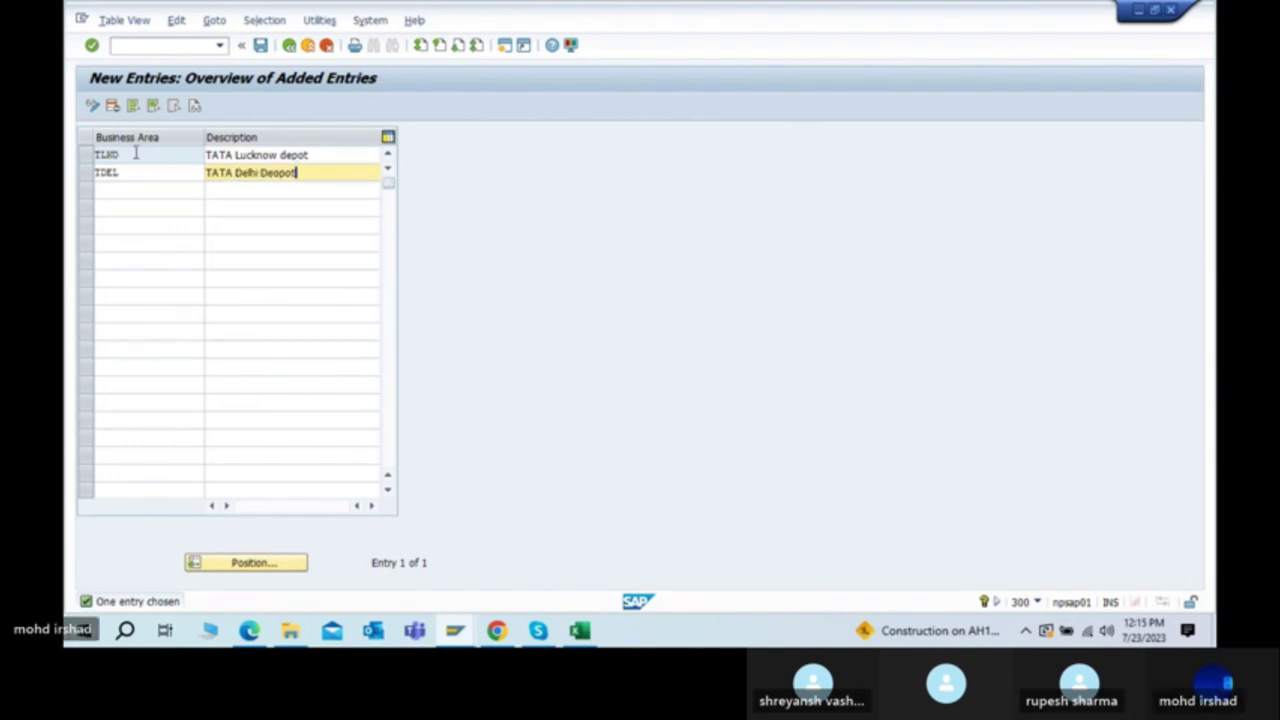
pyautogui.press('BackSpace')
pyautogui.press('BackSpace')
pyautogui.write('ot')
pyautogui.press('Return')
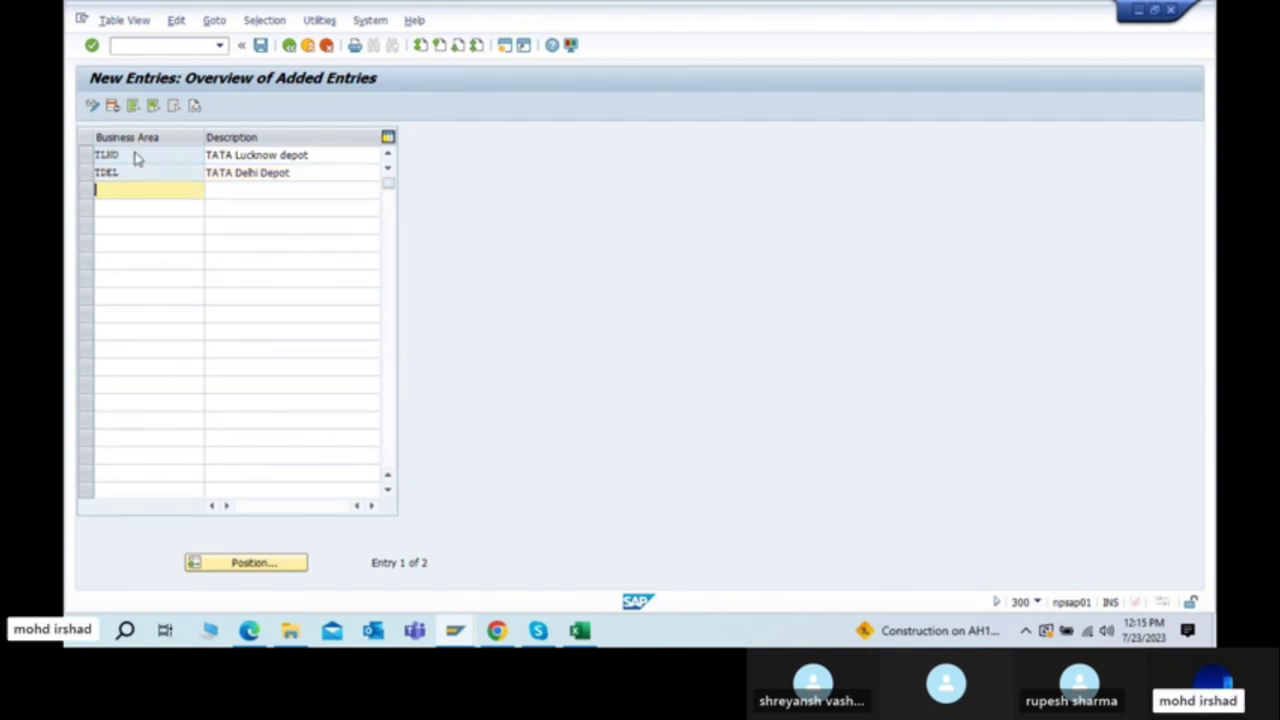
# Step: Add business area TGOA with description 'TATA GOA Depot'
pyautogui.write('T')
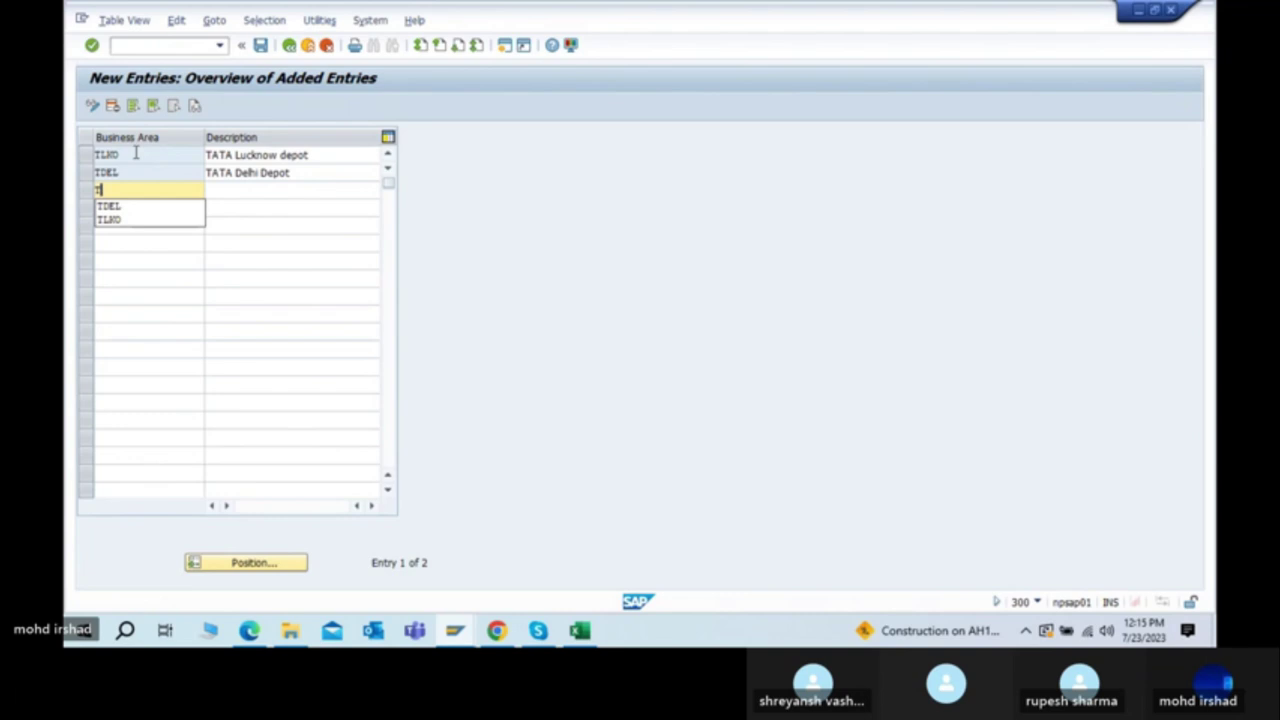
pyautogui.write('GOA')
pyautogui.press('Tab')
pyautogui.write('TATA')
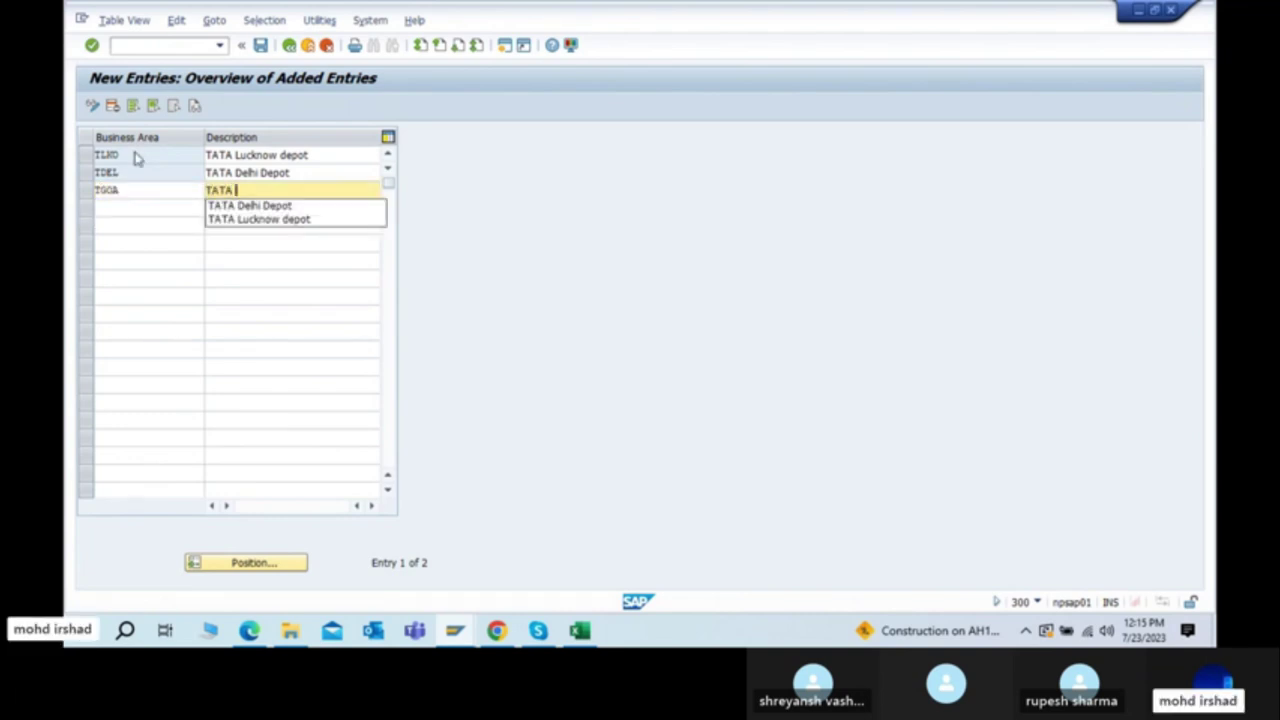
pyautogui.write(' GOAD')
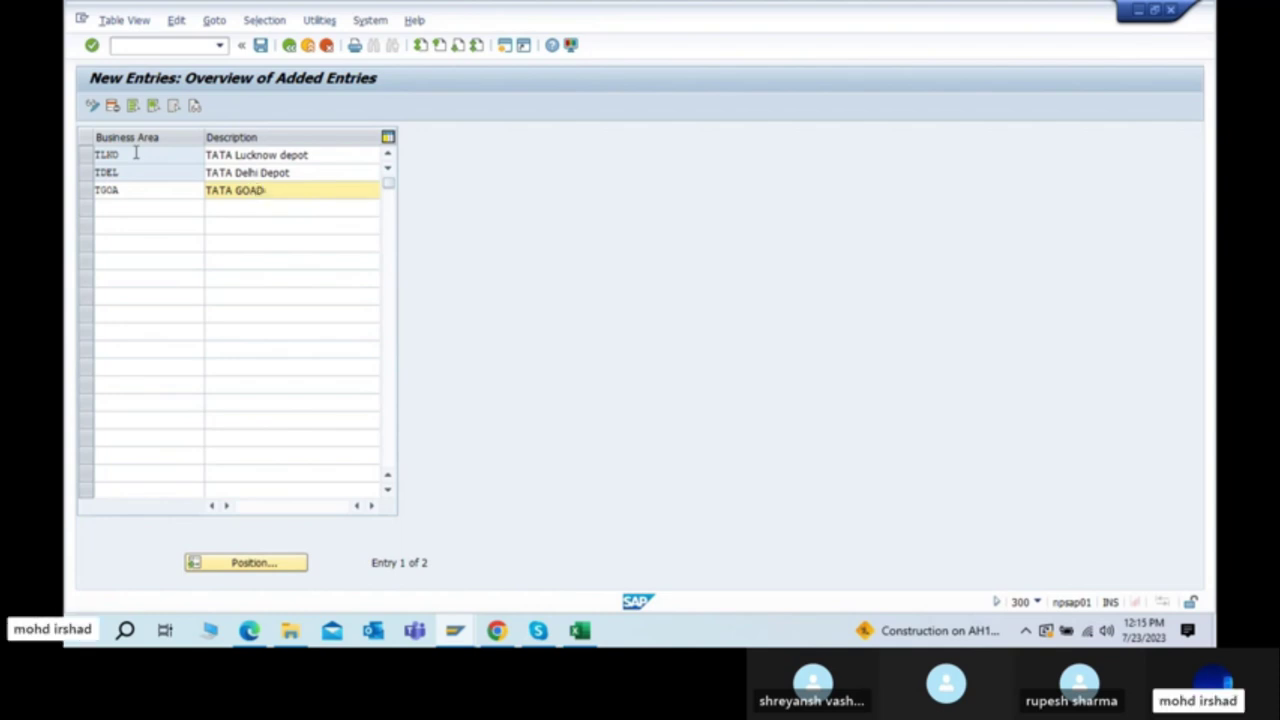
pyautogui.write('ep')
pyautogui.press('BackSpace')
pyautogui.press('BackSpace')
pyautogui.press('BackSpace')
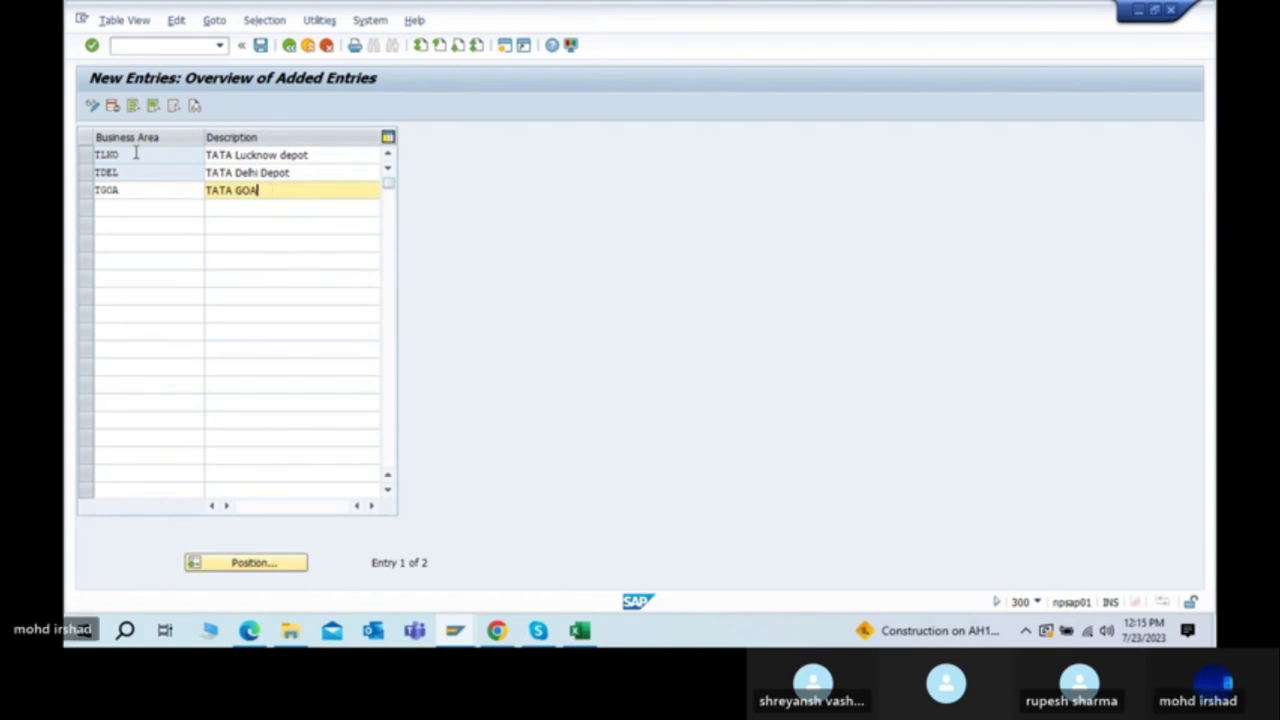
pyautogui.write('Depo')
pyautogui.press('Return')
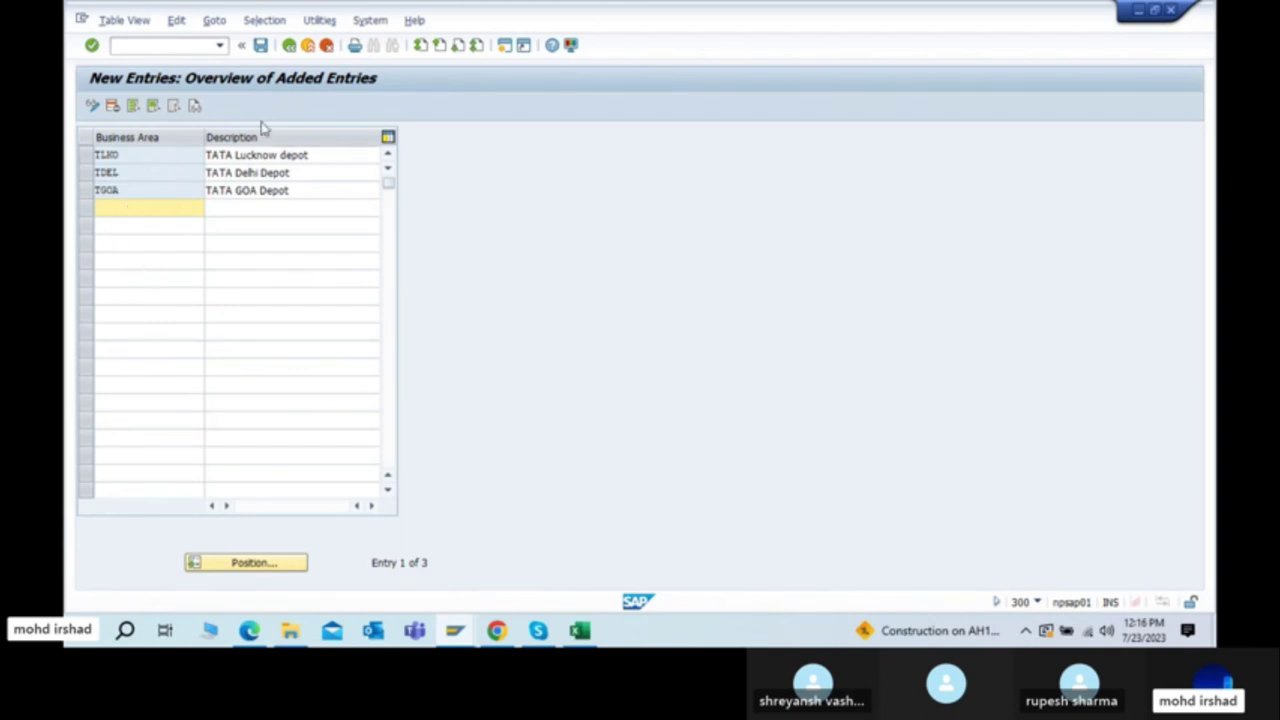
# Step: Save the TLND, TDEL and TGOA entries under the 8800: TATA motors COMMON TR request
pyautogui.click(261, 47)
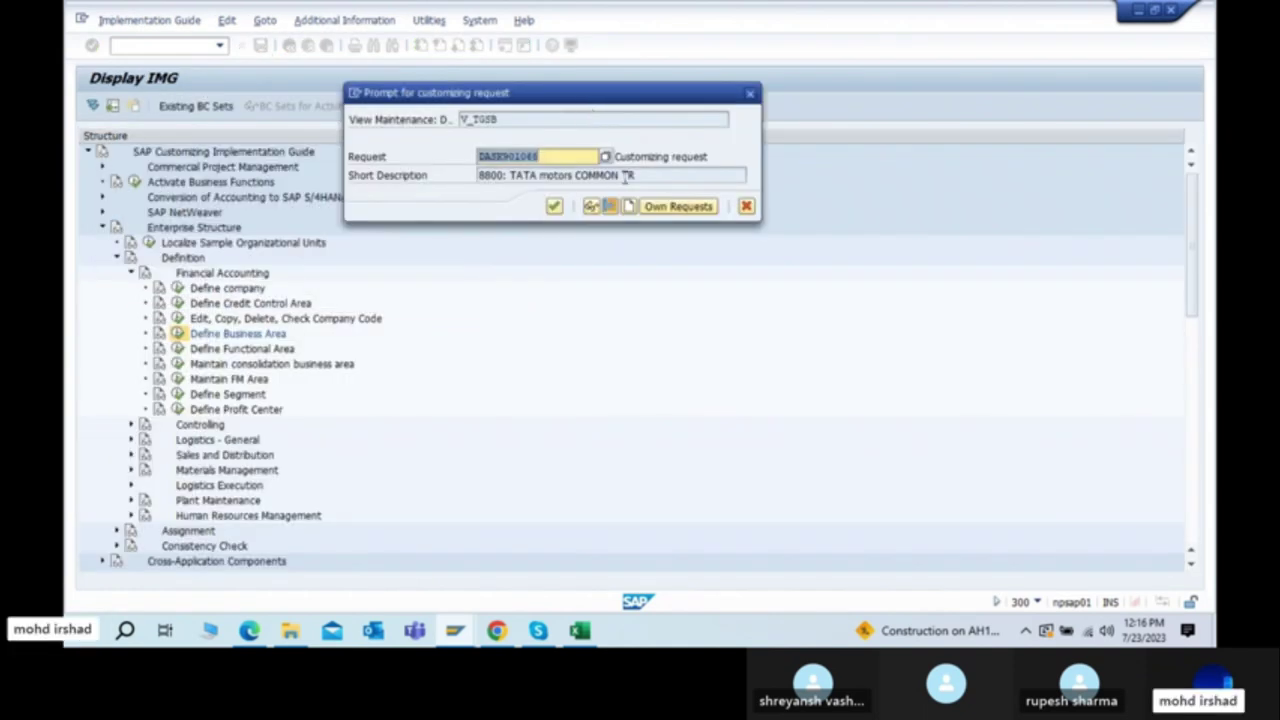
pyautogui.click(556, 207)
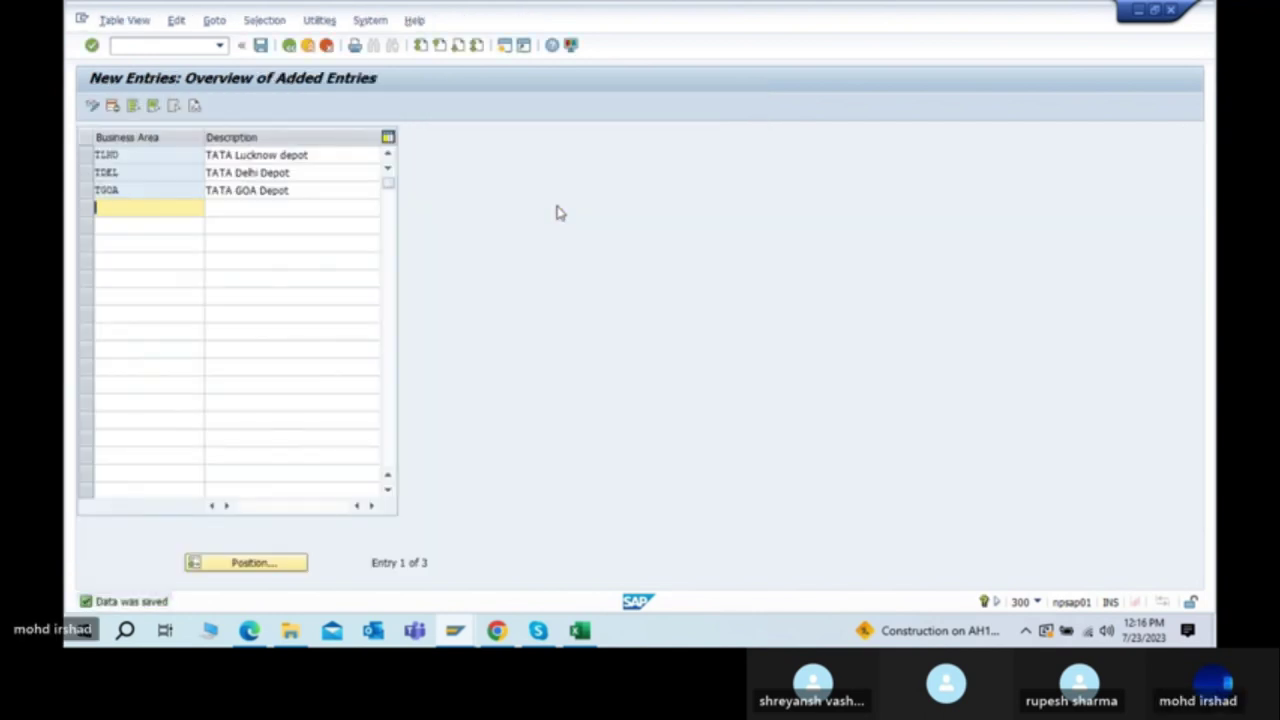
# Step: In the steps PDF, highlight row 4 'Define Business Area', then row 5 'Define Chart of Accounts'
pyautogui.hotkey('alt', 'Tab')
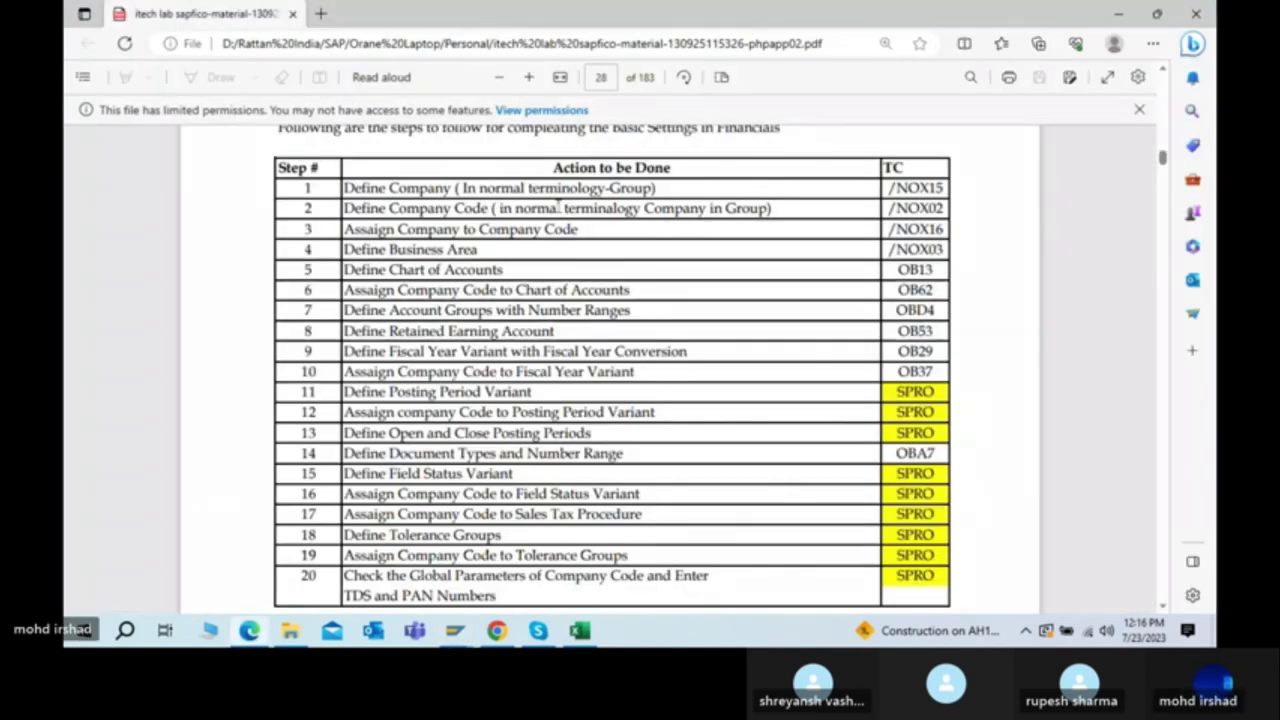
pyautogui.moveTo(347, 249); pyautogui.dragTo(838, 251)
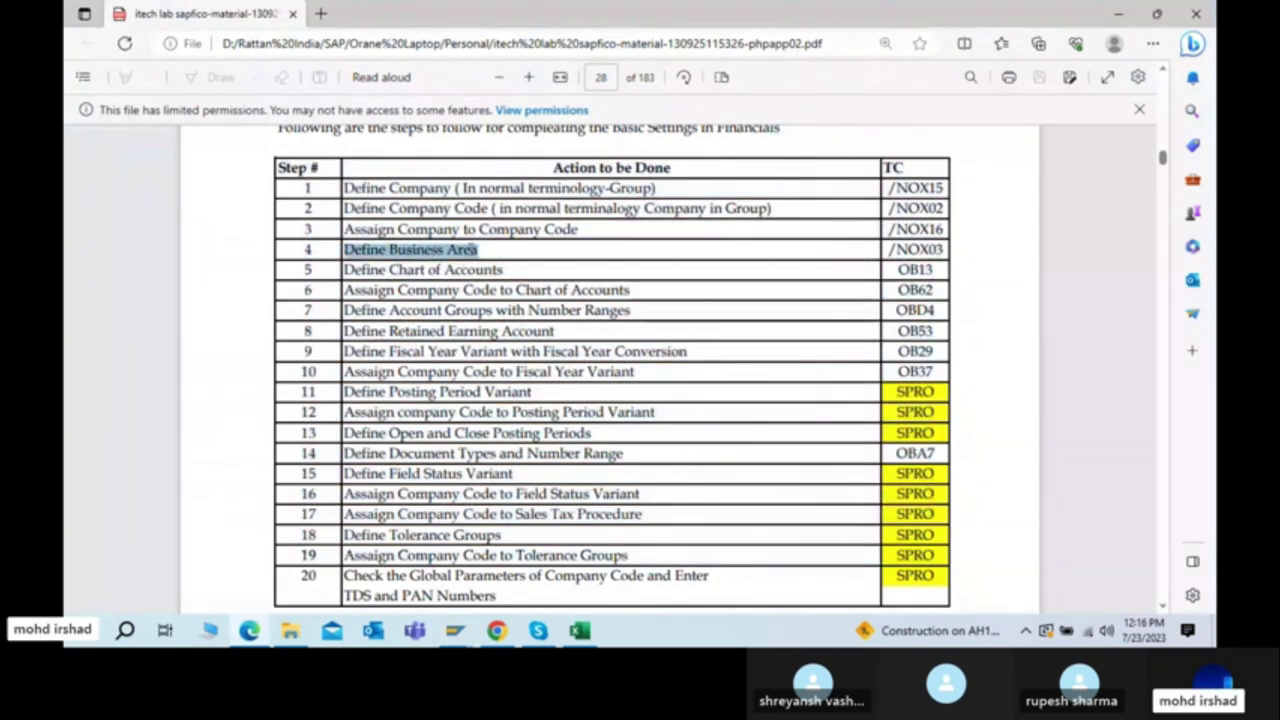
pyautogui.click(473, 250)
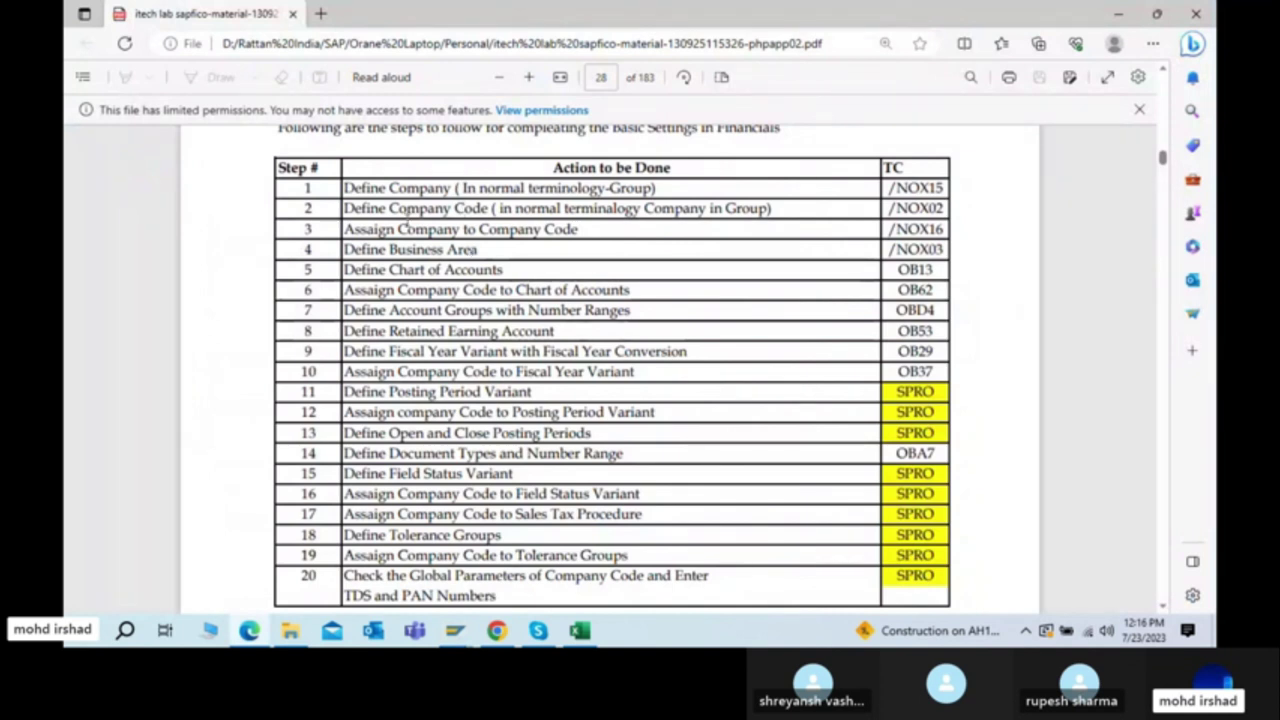
pyautogui.moveTo(368, 248); pyautogui.dragTo(490, 258)
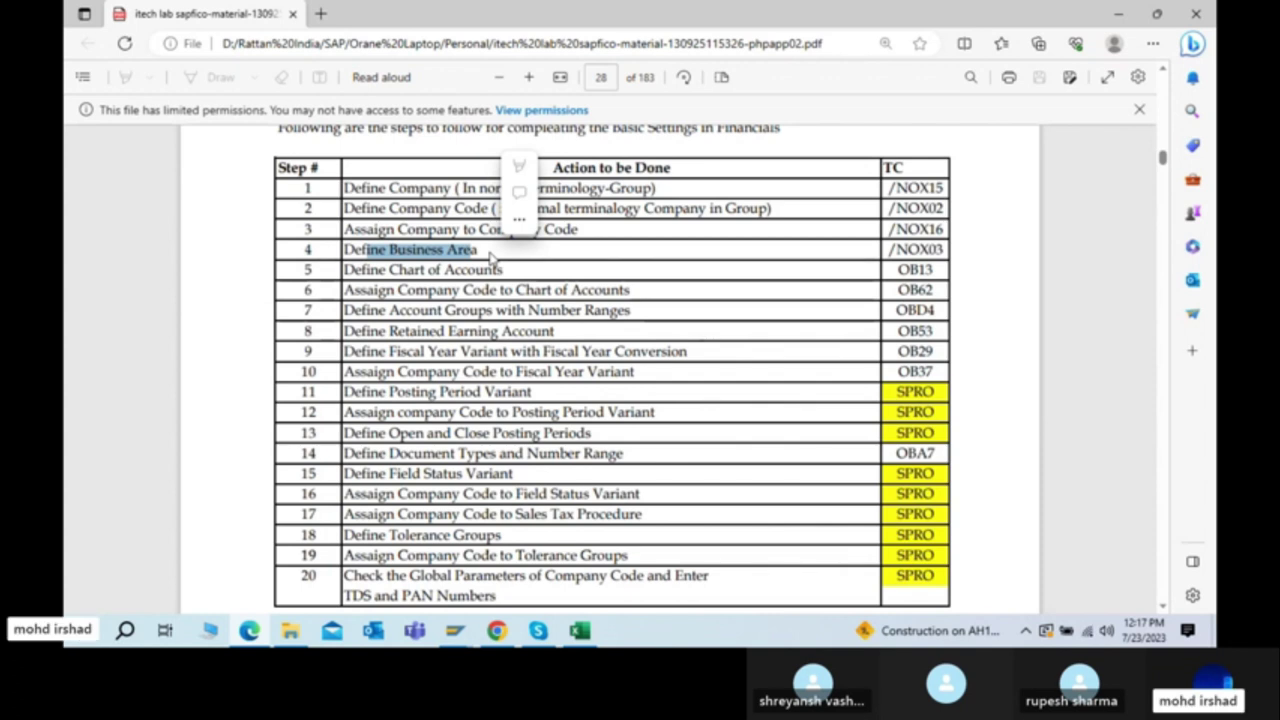
pyautogui.click(484, 250)
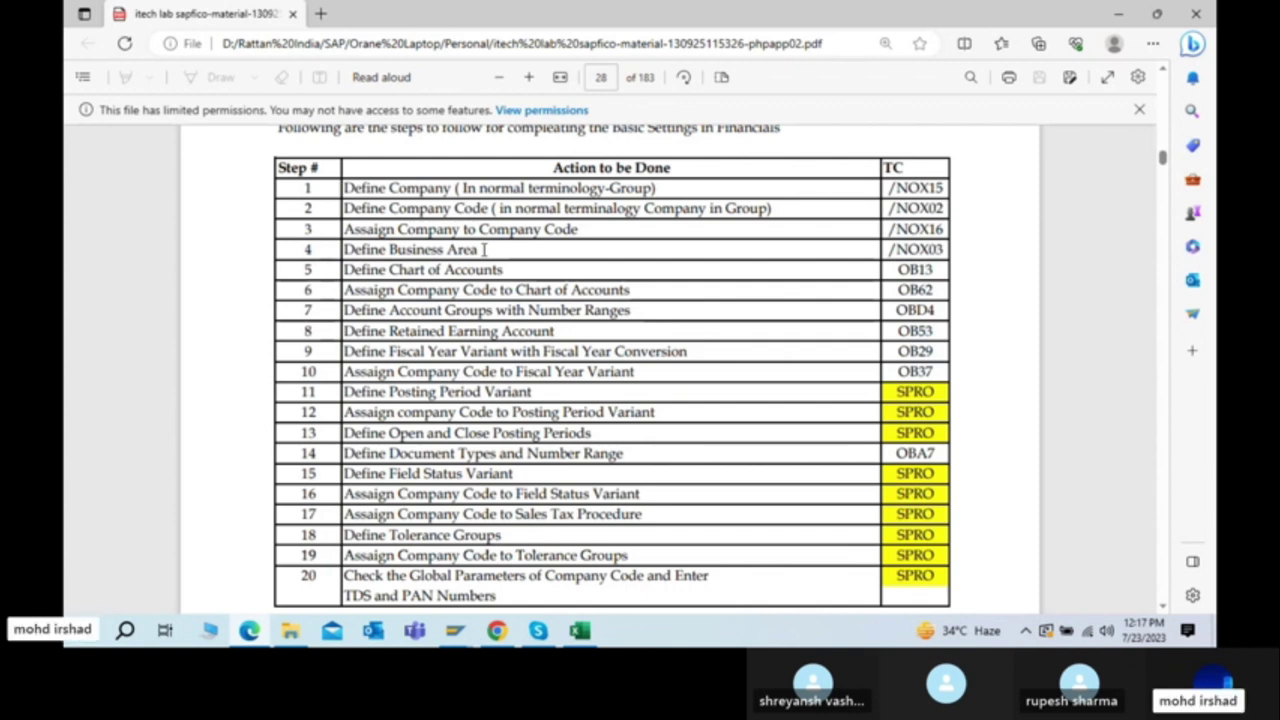
pyautogui.moveTo(437, 249); pyautogui.dragTo(484, 252)
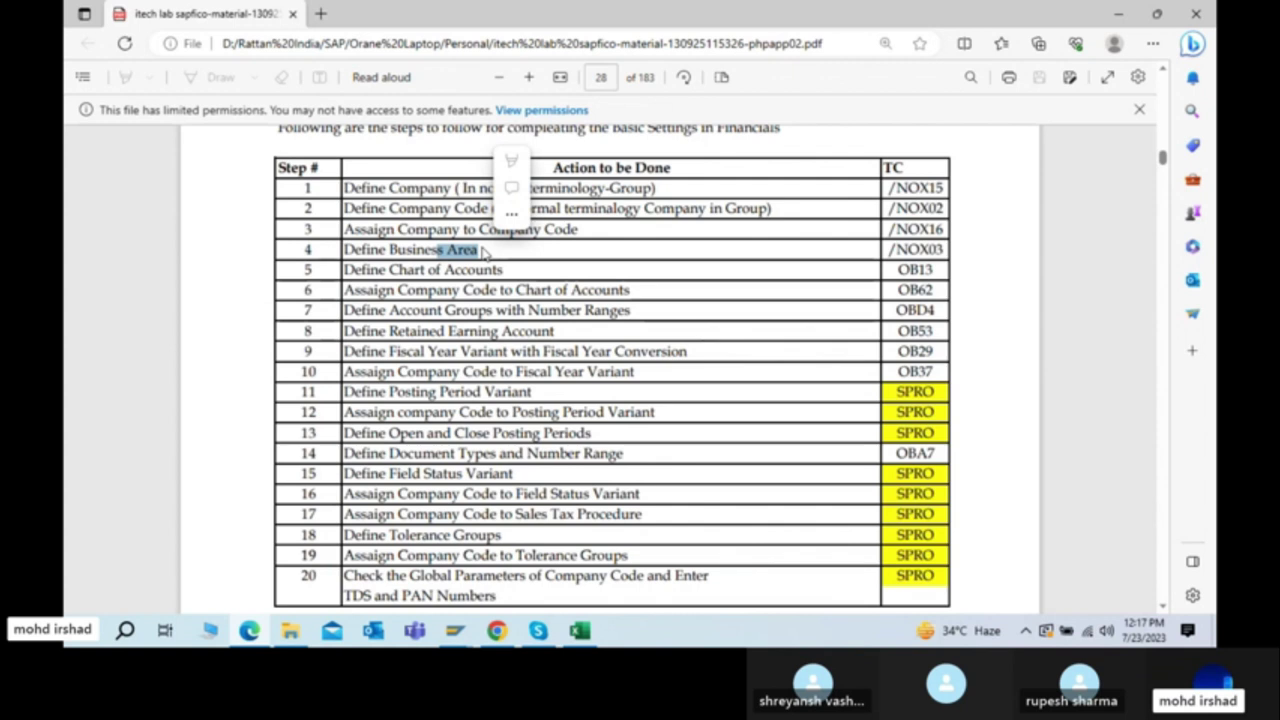
pyautogui.click(445, 229)
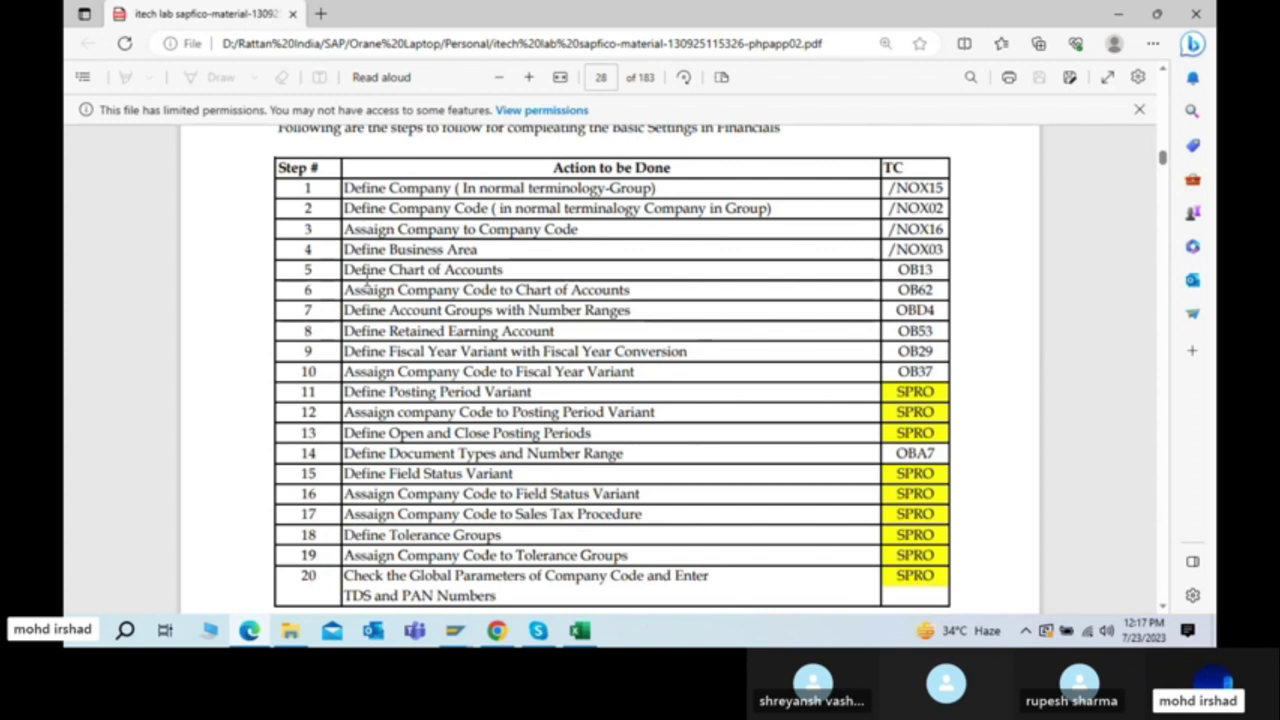
pyautogui.moveTo(353, 270); pyautogui.dragTo(553, 271)
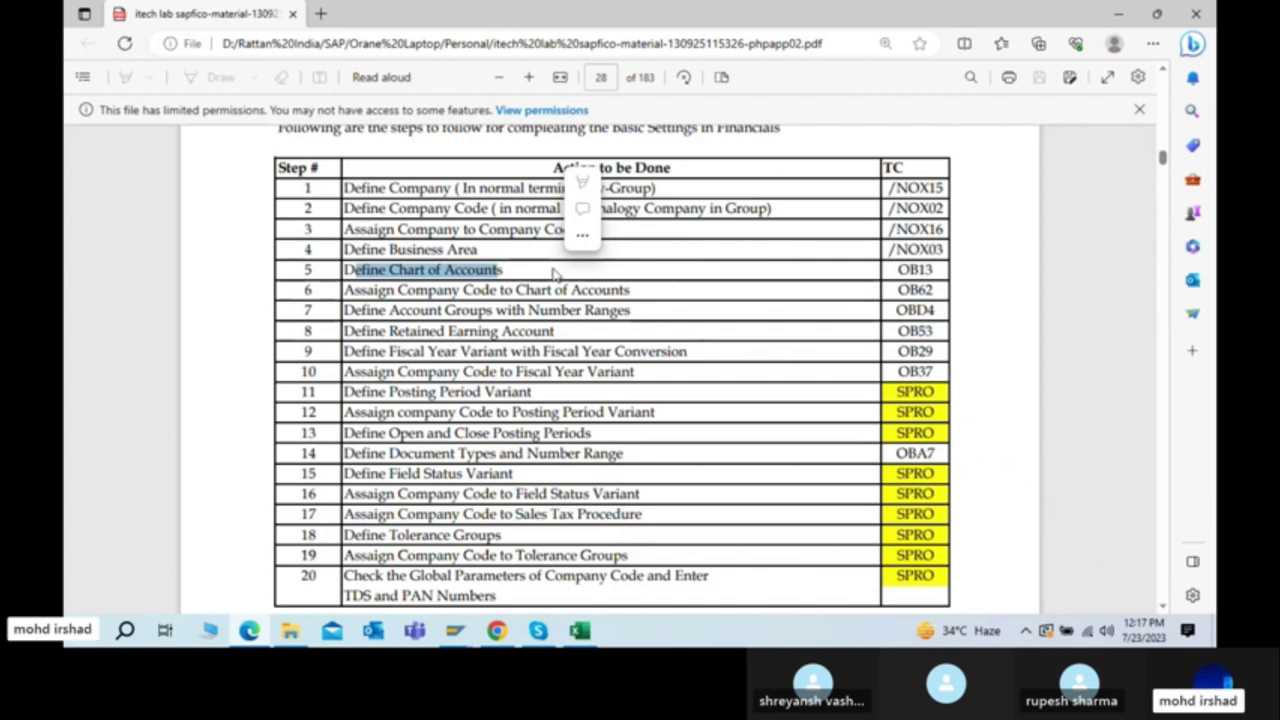
pyautogui.hotkey('alt', 'Tab')
pyautogui.hotkey('alt', 'Tab')
pyautogui.hotkey('alt', 'Tab')
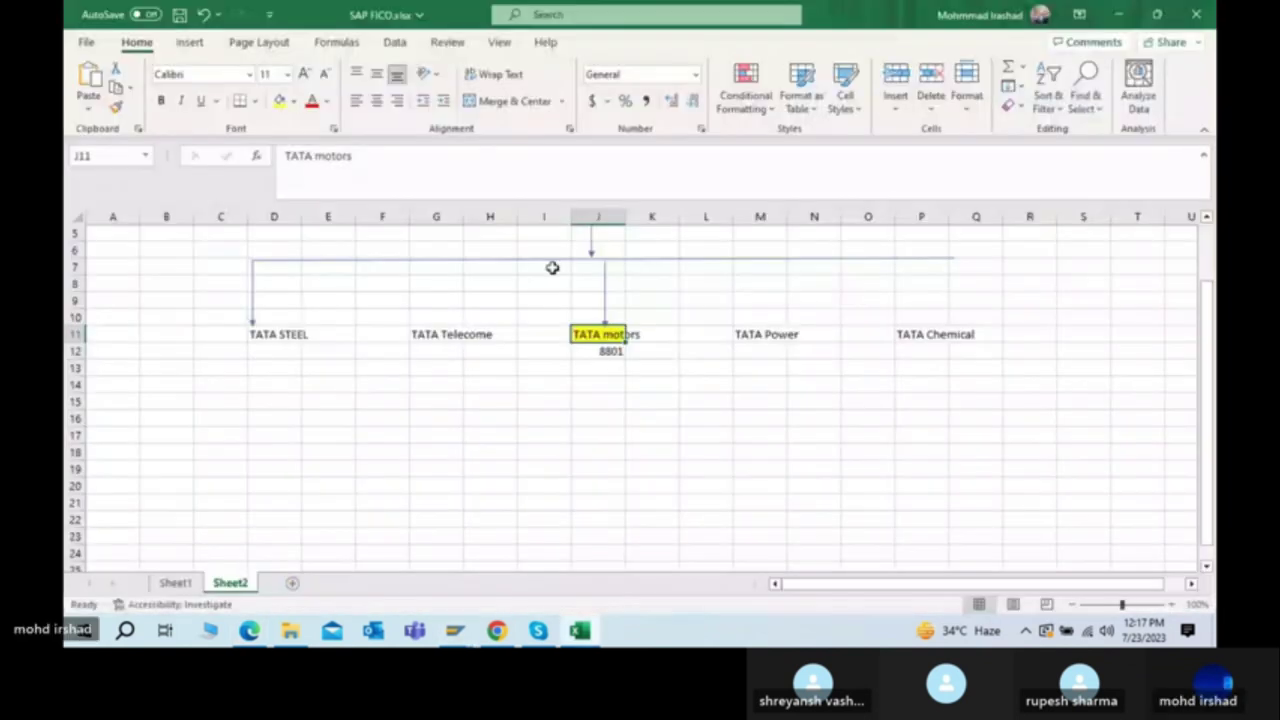
# Step: Switch to Sheet1 of the SAP FICO workbook and find the end of the notes
pyautogui.click(614, 384)
pyautogui.scroll(-4, 616, 386)
pyautogui.scroll(6, 616, 386)
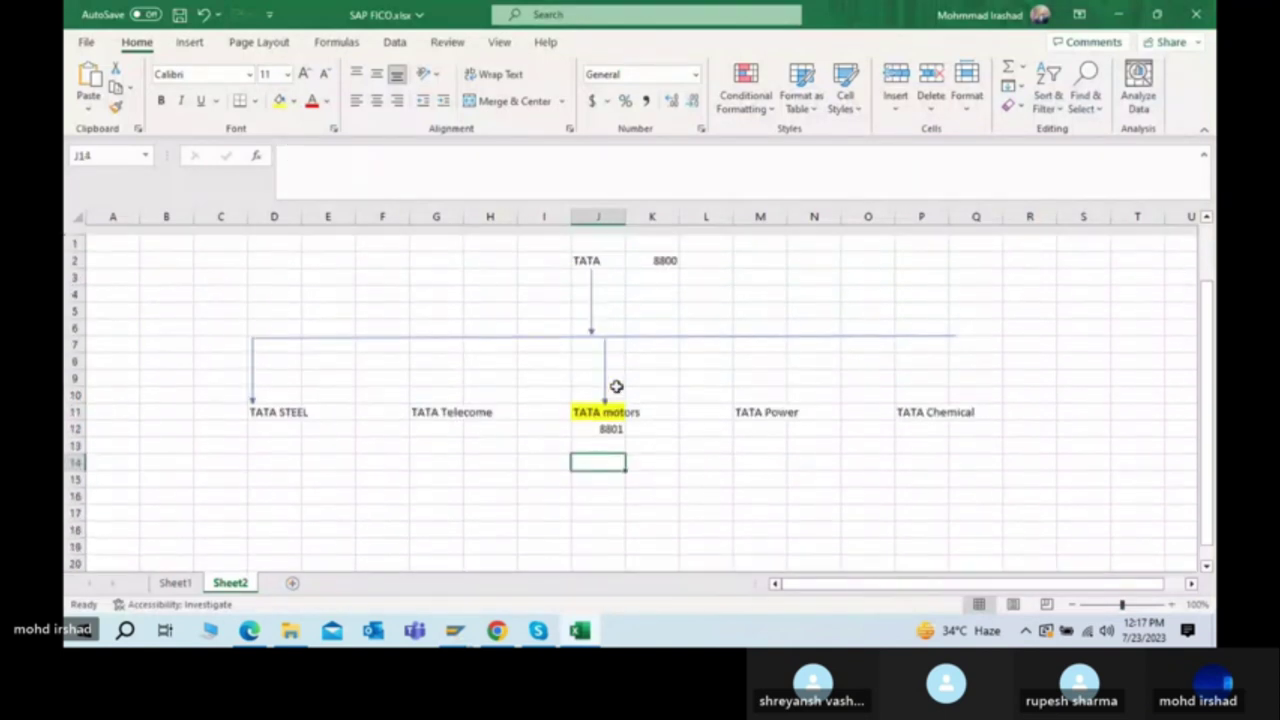
pyautogui.click(178, 585)
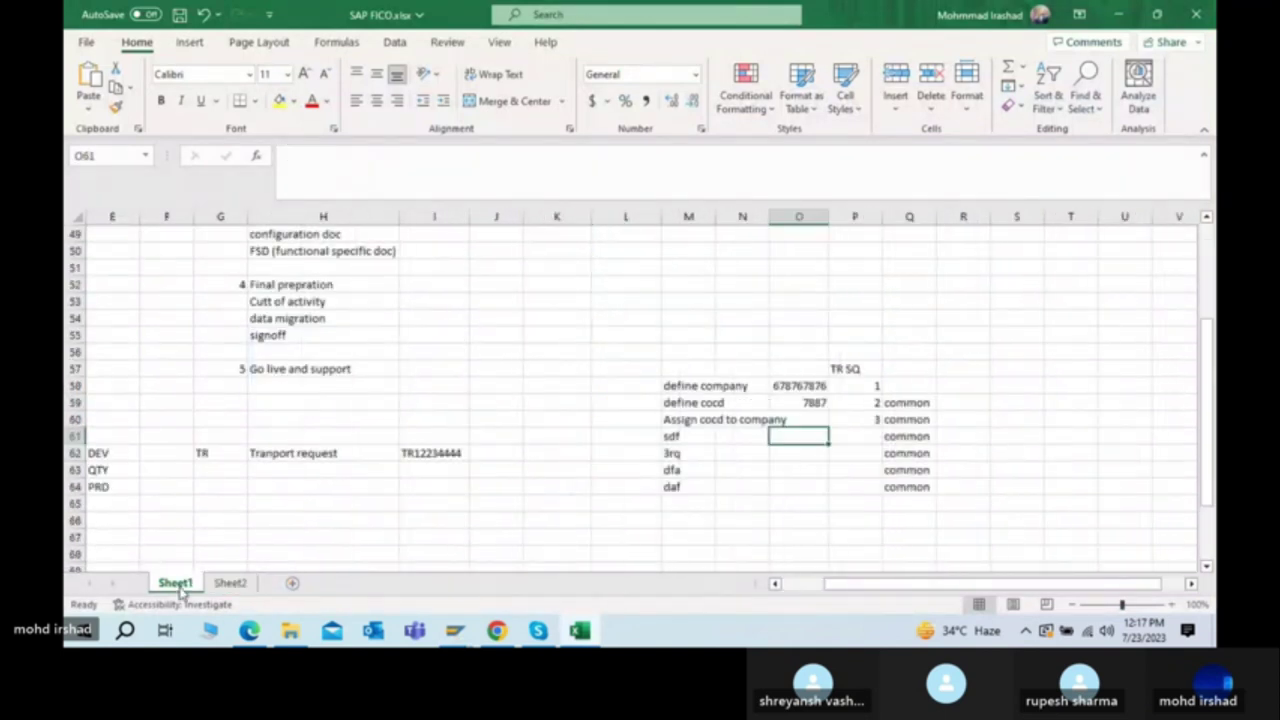
pyautogui.scroll(-6, 563, 477)
pyautogui.click(397, 401)
pyautogui.press('Left')
pyautogui.press('Home')
pyautogui.press('Up')
pyautogui.press('Up')
pyautogui.press('Up')
pyautogui.press('Up')
pyautogui.press('Up')
pyautogui.press('Up')
pyautogui.press('Up')
pyautogui.press('Up')
pyautogui.press('Up')
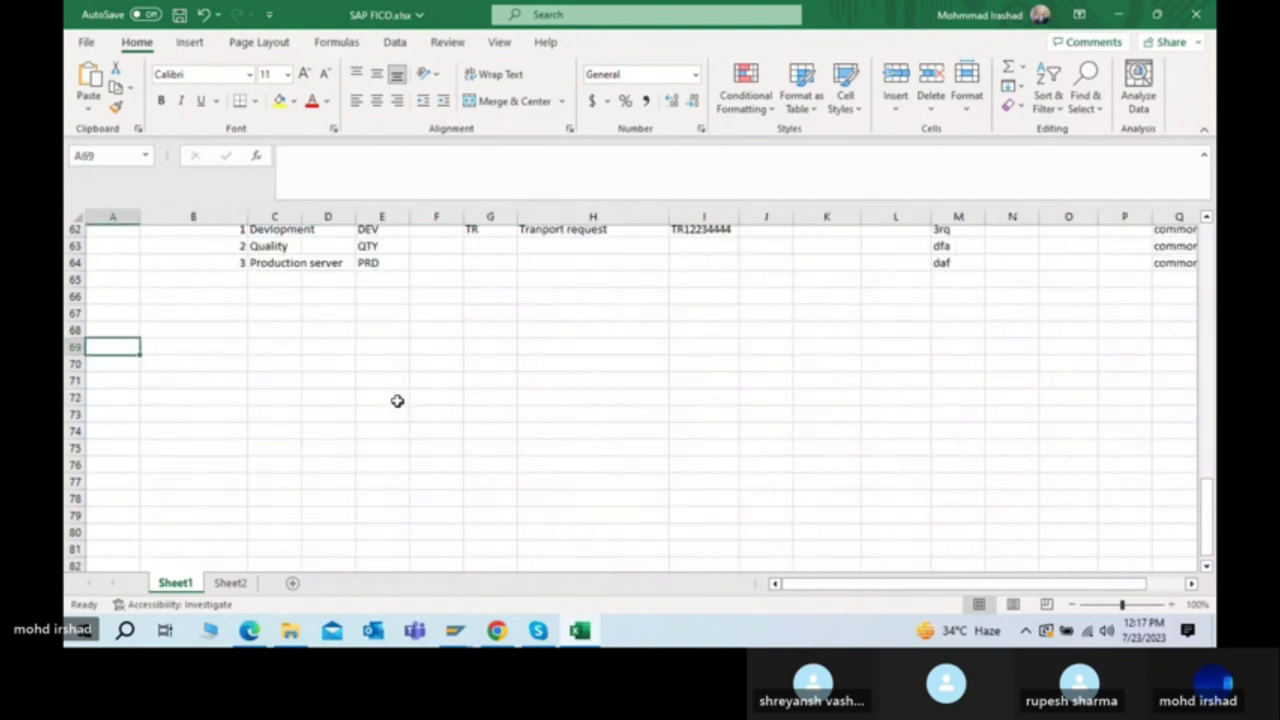
pyautogui.scroll(3, 397, 401)
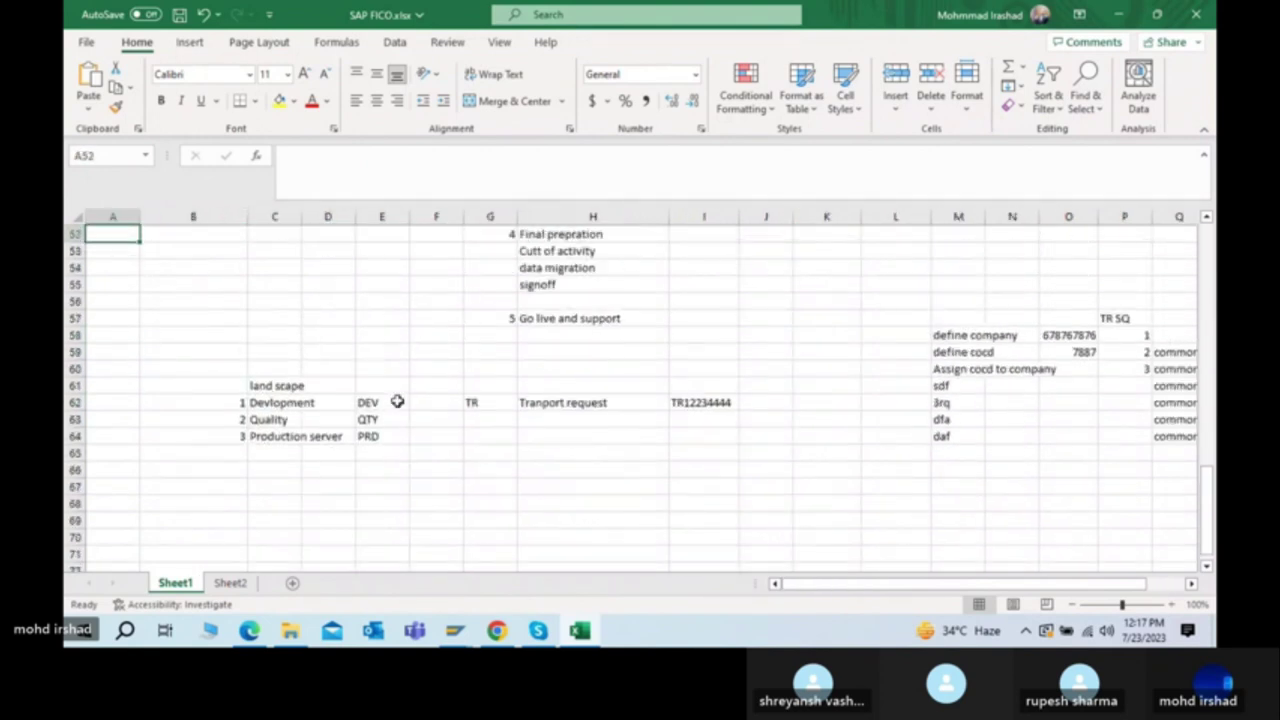
# Step: Type 'Chart of account' into cell C69 below the landscape server list
pyautogui.click(523, 490)
pyautogui.scroll(-5, 523, 490)
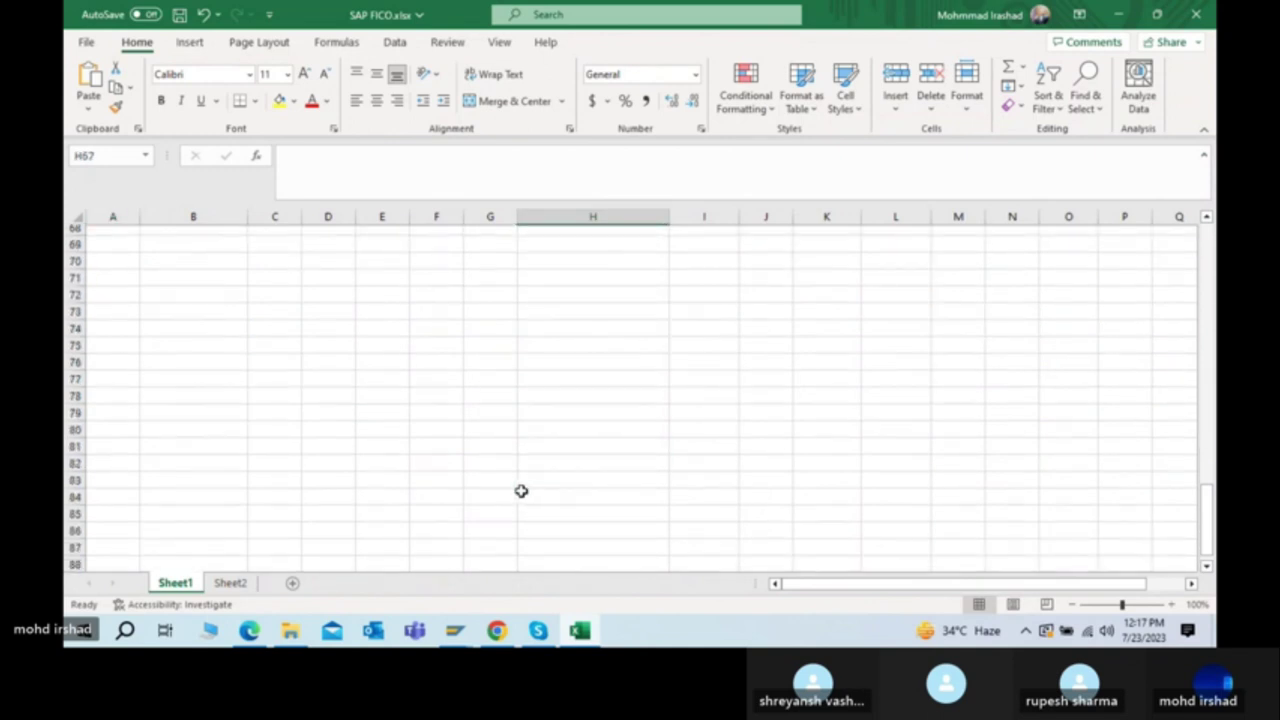
pyautogui.click(420, 476)
pyautogui.scroll(2, 420, 477)
pyautogui.click(289, 357)
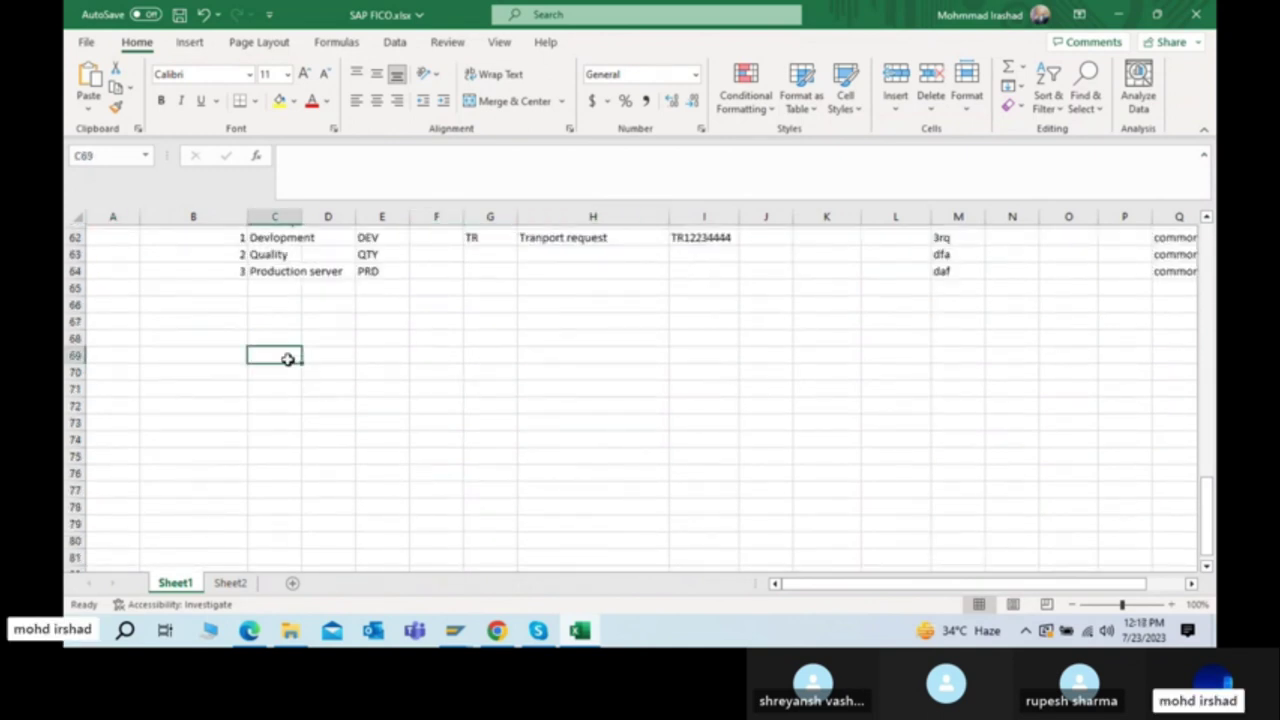
pyautogui.write('Char ot')
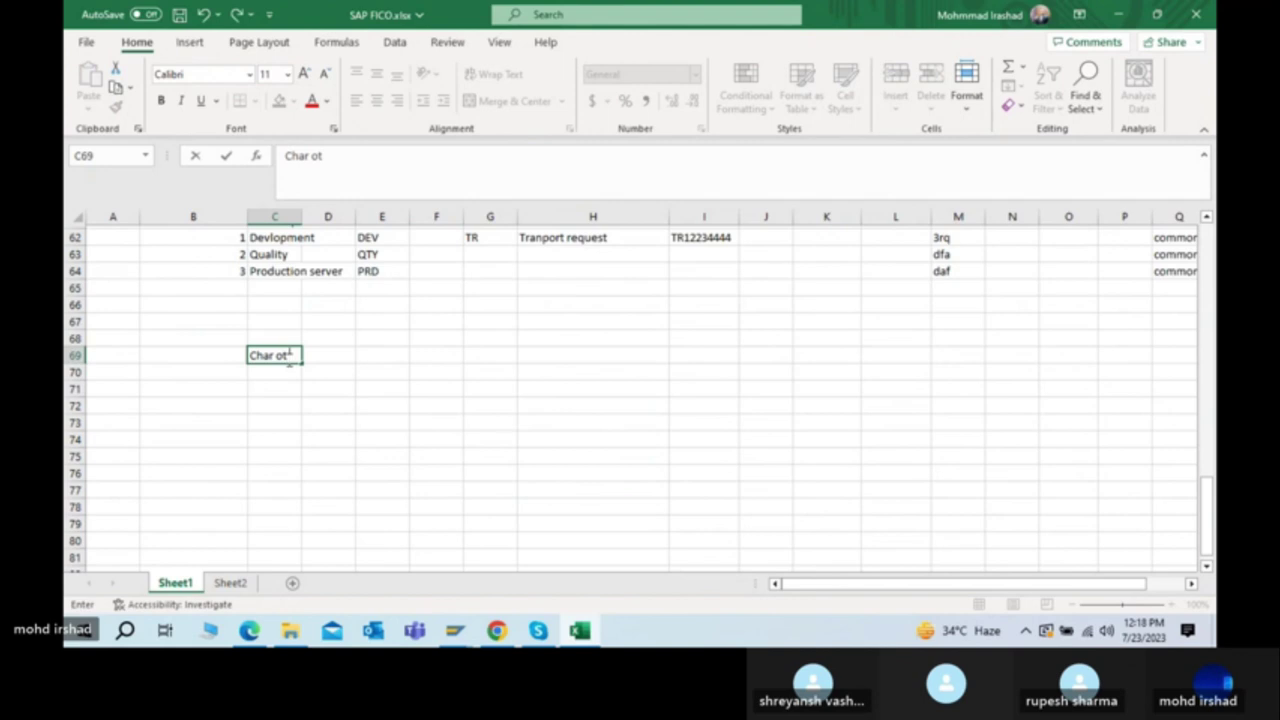
pyautogui.press('BackSpace')
pyautogui.press('BackSpace')
pyautogui.press('BackSpace')
pyautogui.write('t of account')
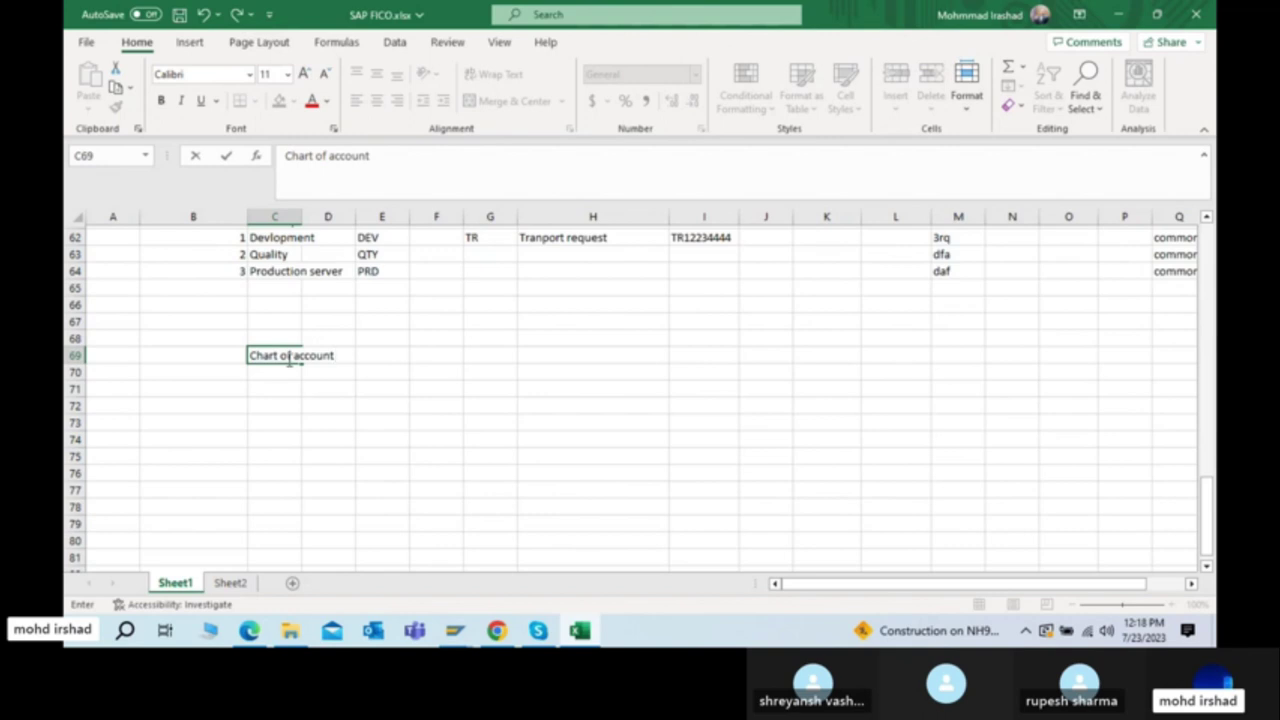
pyautogui.hotkey('alt', 'Tab')
pyautogui.press('Tab')
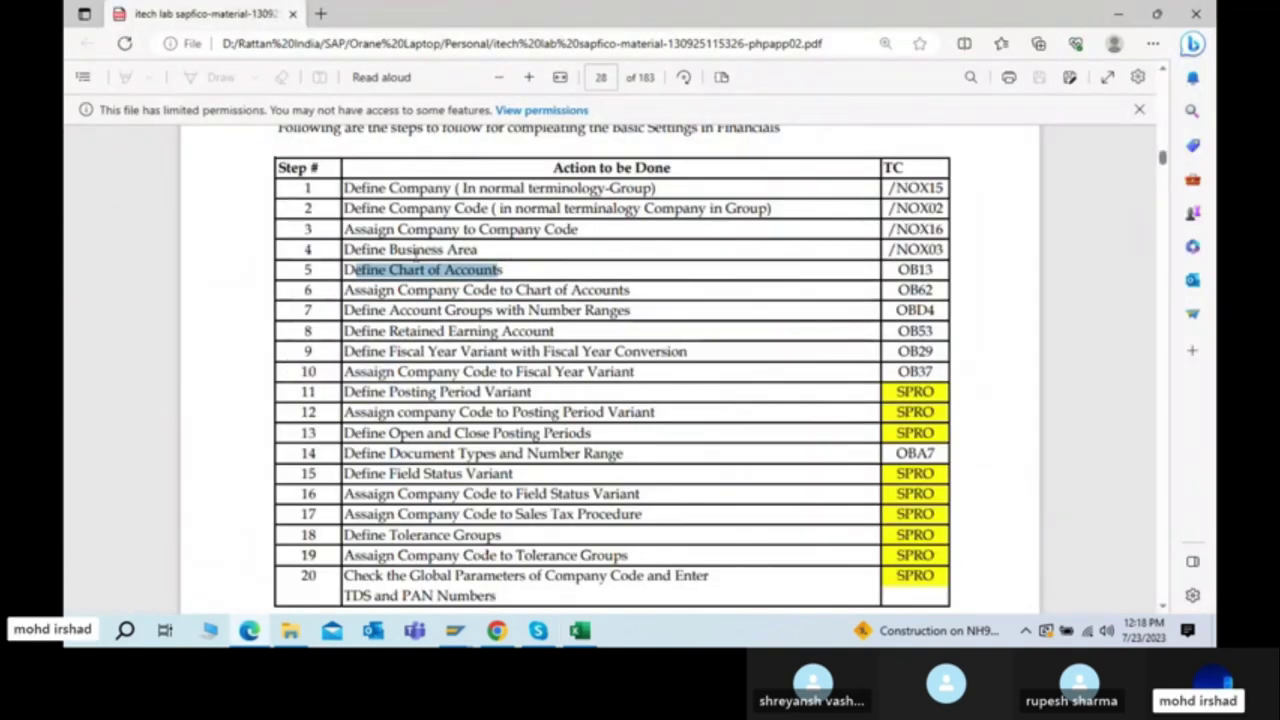
# Step: Scroll the course PDF from the start down to the Chart of Accounts pages 8–10
pyautogui.scroll(20, 422, 252)
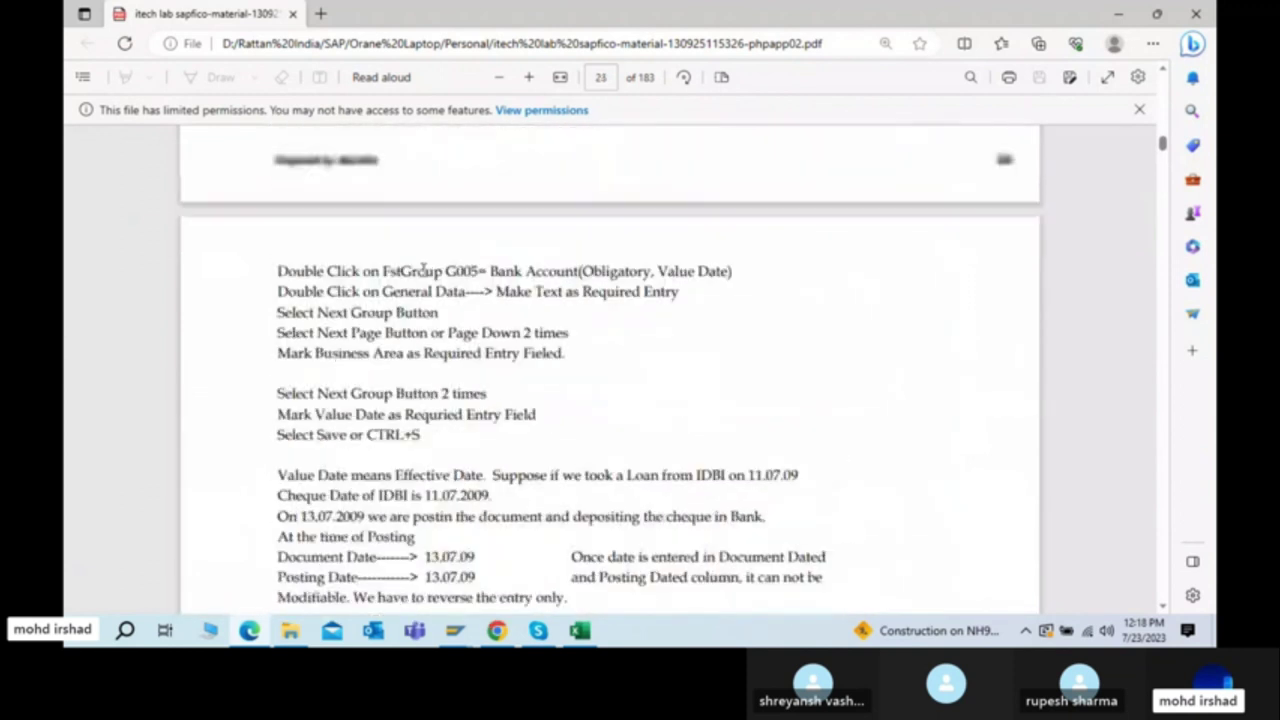
pyautogui.scroll(20, 424, 270)
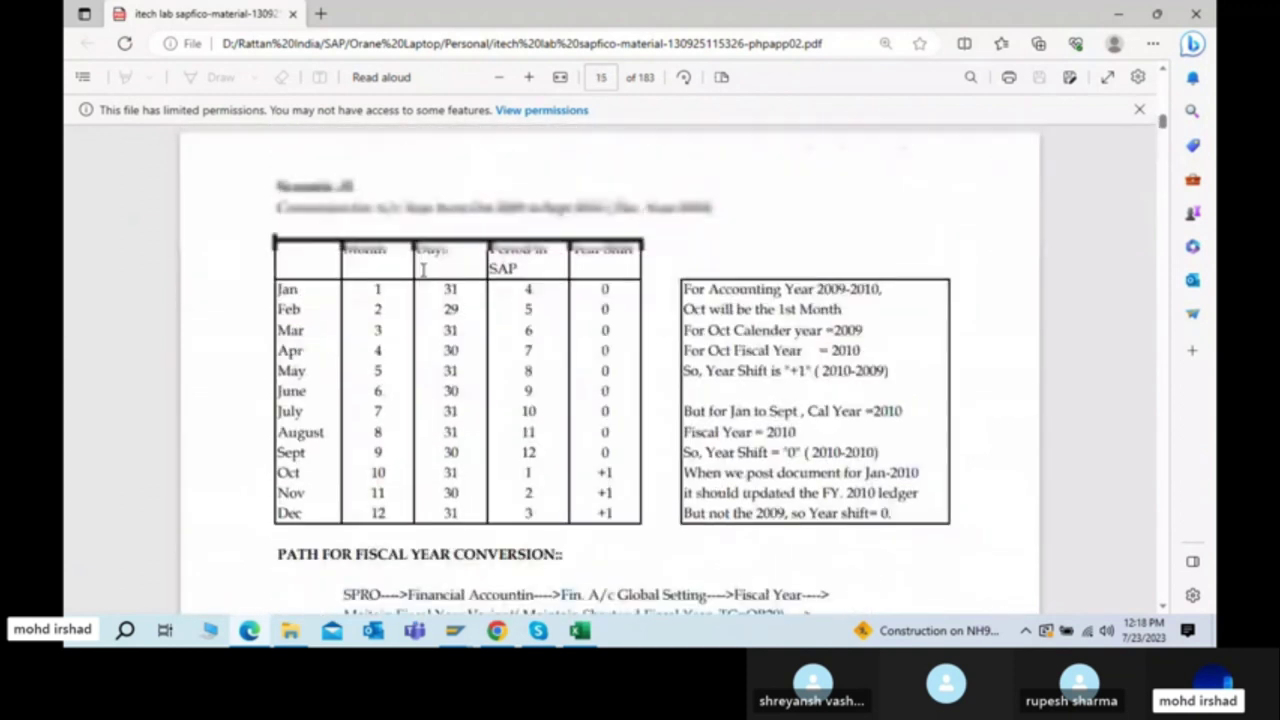
pyautogui.scroll(20, 424, 270)
pyautogui.scroll(20, 424, 270)
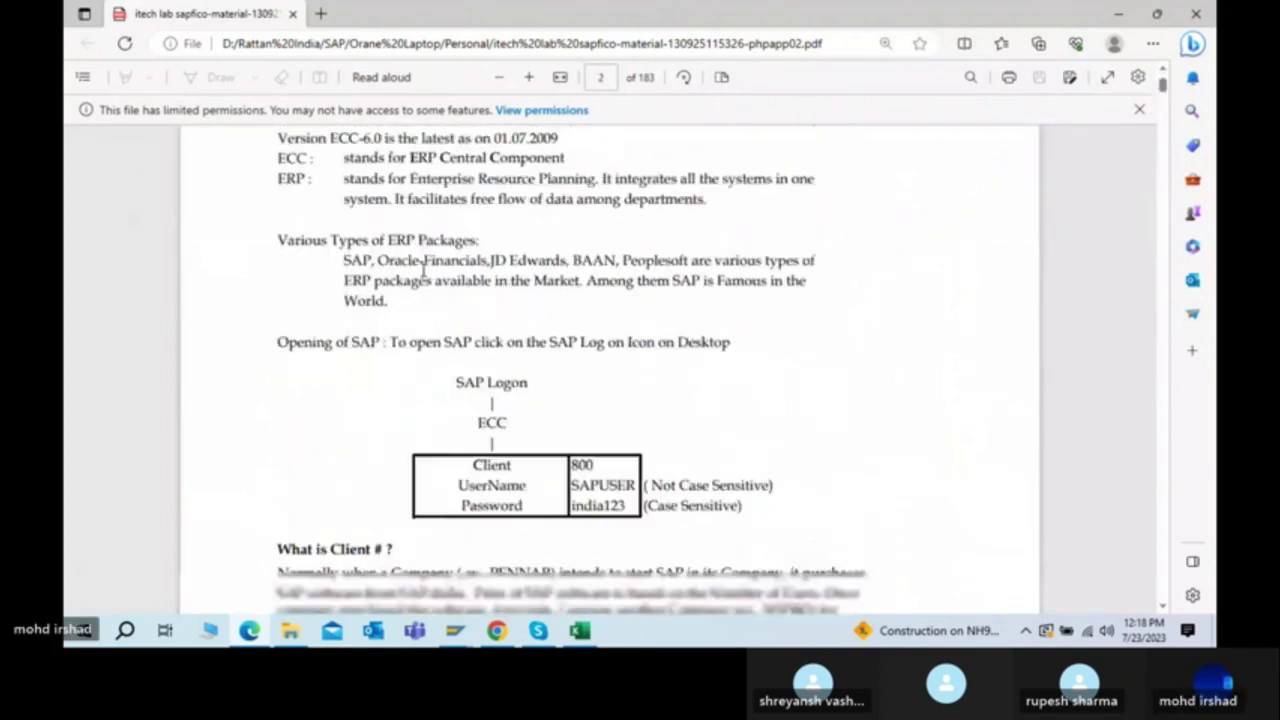
pyautogui.scroll(-10, 424, 268)
pyautogui.scroll(-10, 424, 270)
pyautogui.scroll(-10, 423, 270)
pyautogui.scroll(-10, 423, 270)
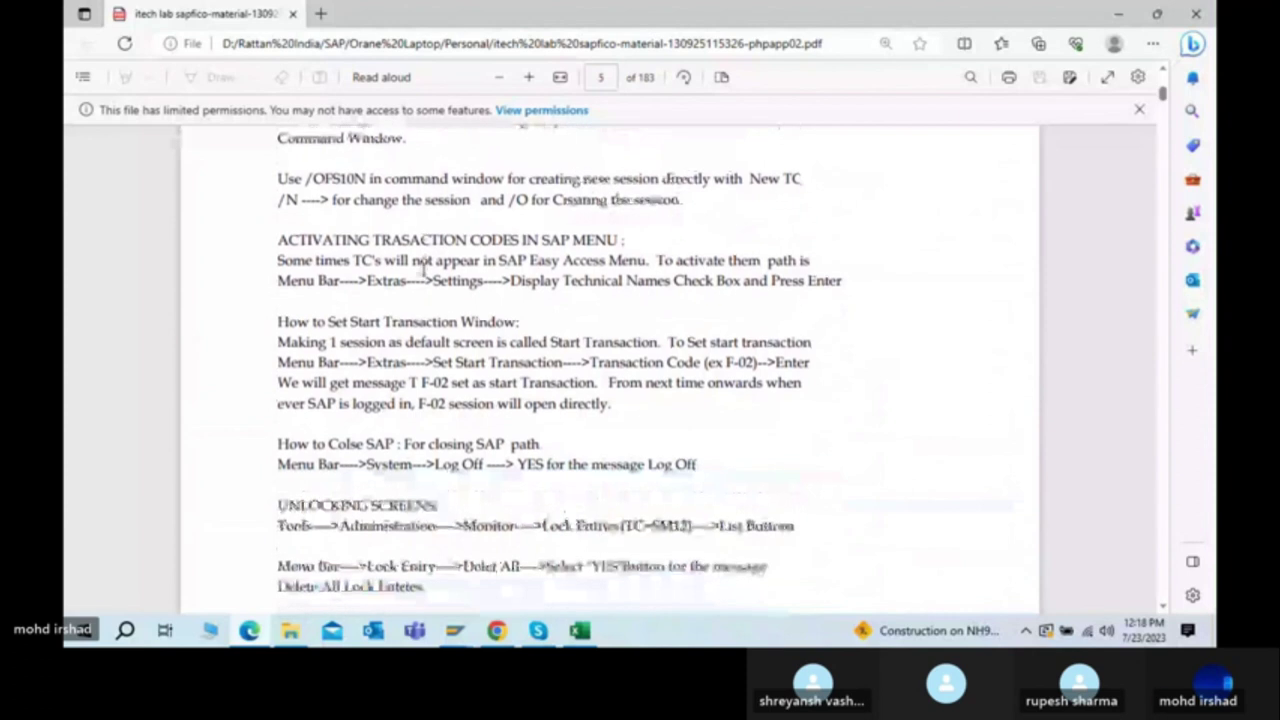
pyautogui.scroll(-5, 424, 265)
pyautogui.scroll(-10, 424, 270)
pyautogui.scroll(-10, 423, 270)
pyautogui.scroll(-10, 423, 270)
pyautogui.scroll(-6, 423, 270)
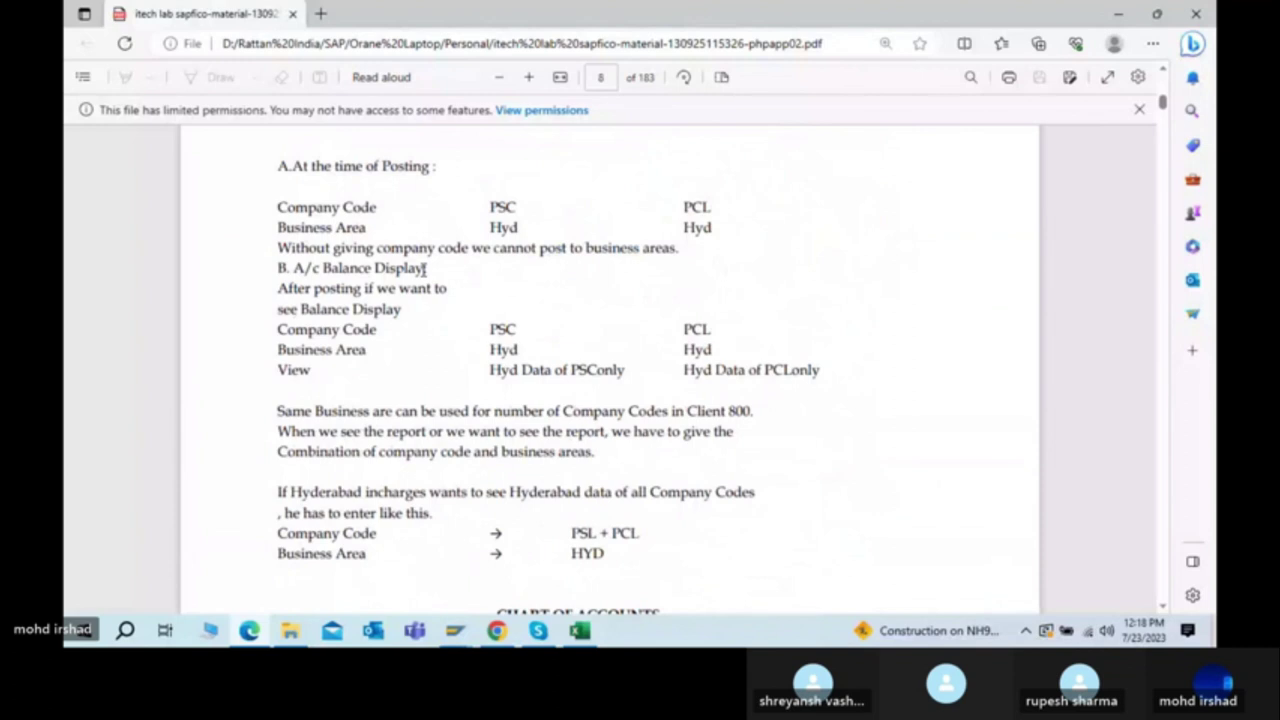
pyautogui.scroll(-6, 423, 270)
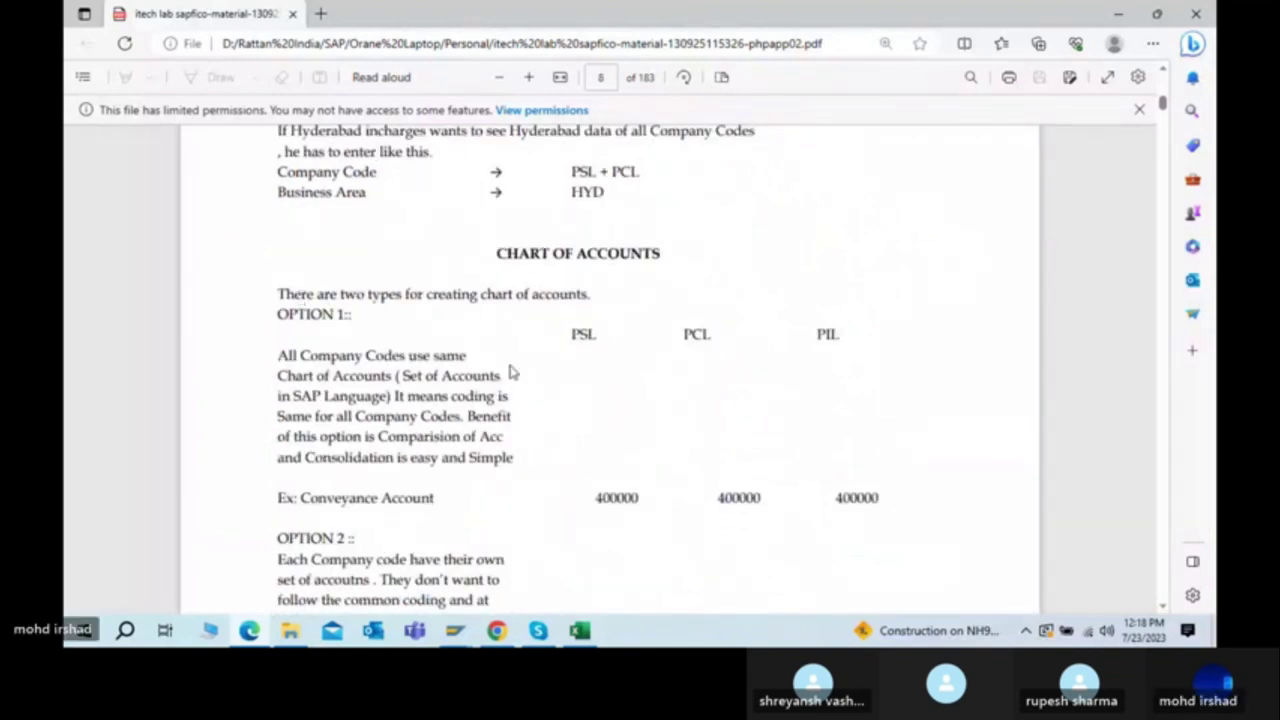
pyautogui.scroll(-4, 500, 372)
pyautogui.scroll(-12, 487, 372)
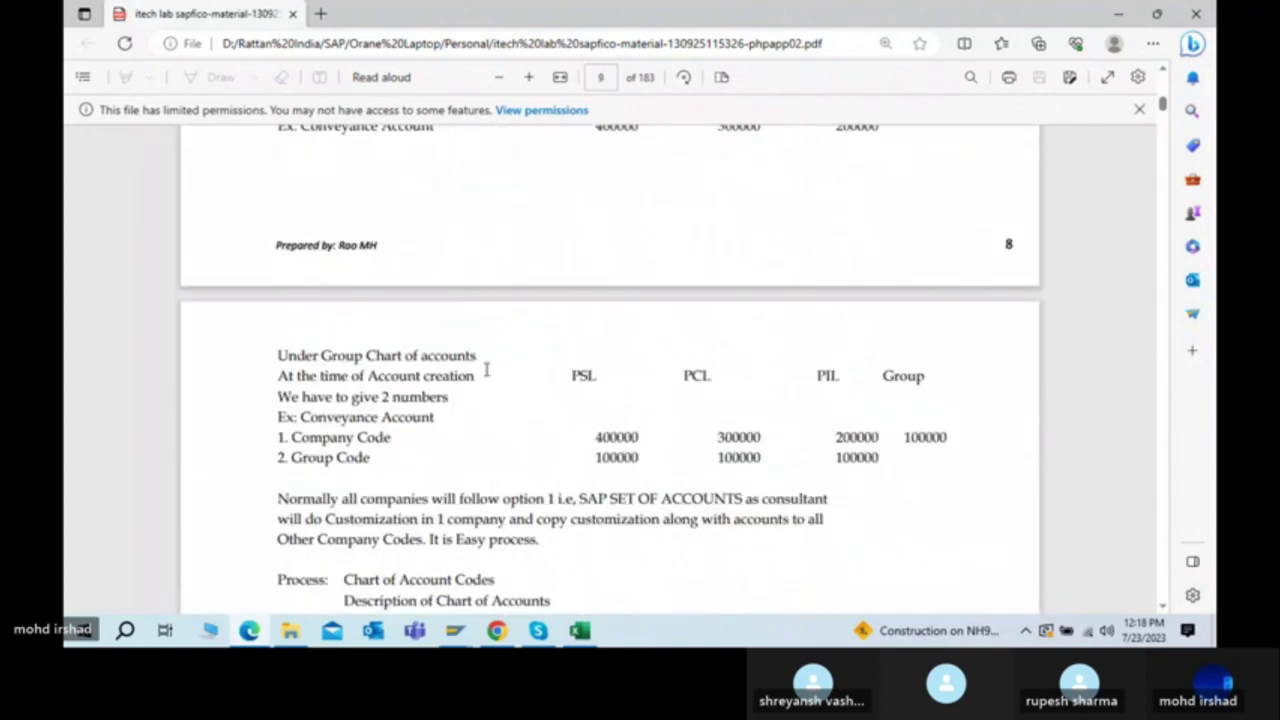
pyautogui.scroll(-6, 487, 372)
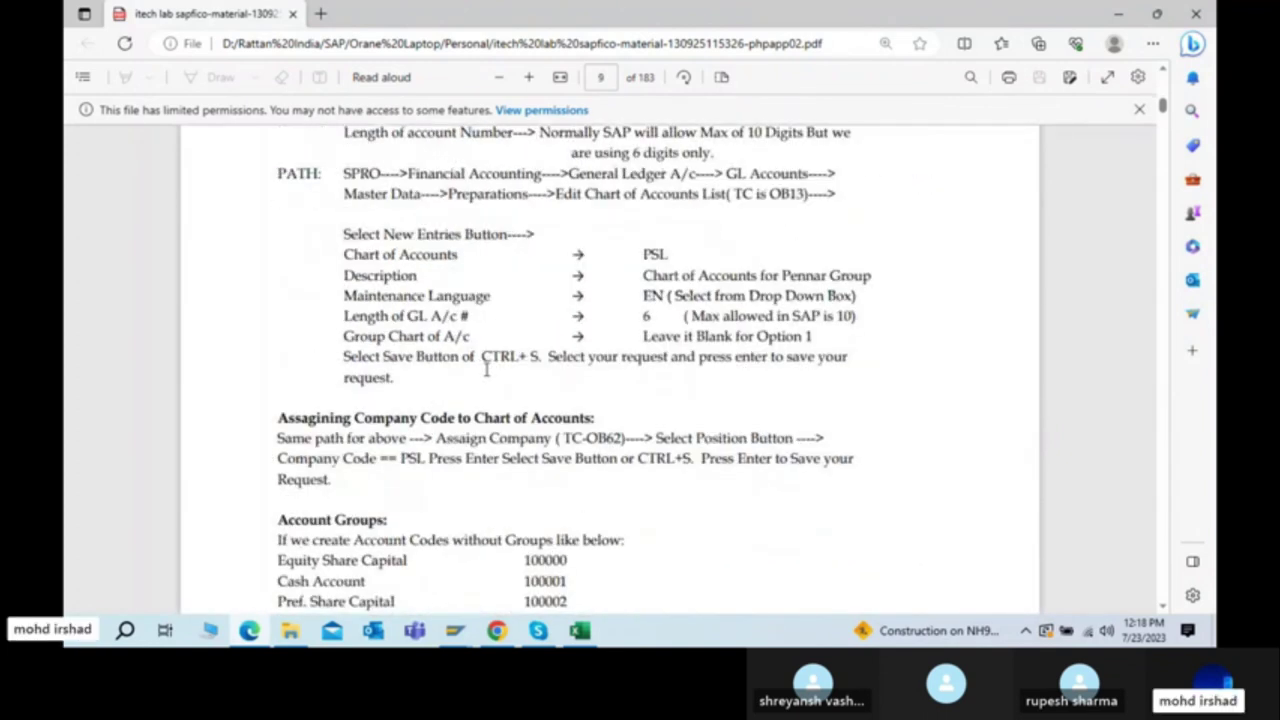
pyautogui.scroll(-8, 487, 370)
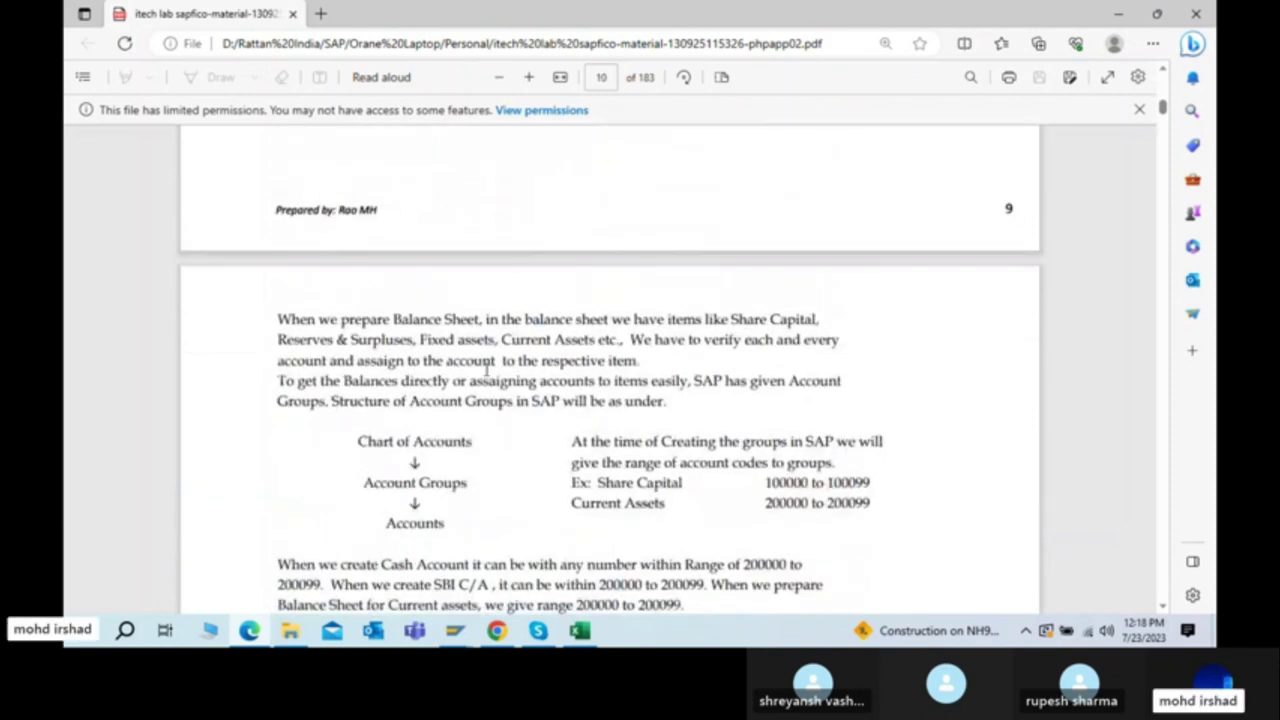
pyautogui.scroll(-5, 487, 370)
pyautogui.scroll(-3, 487, 370)
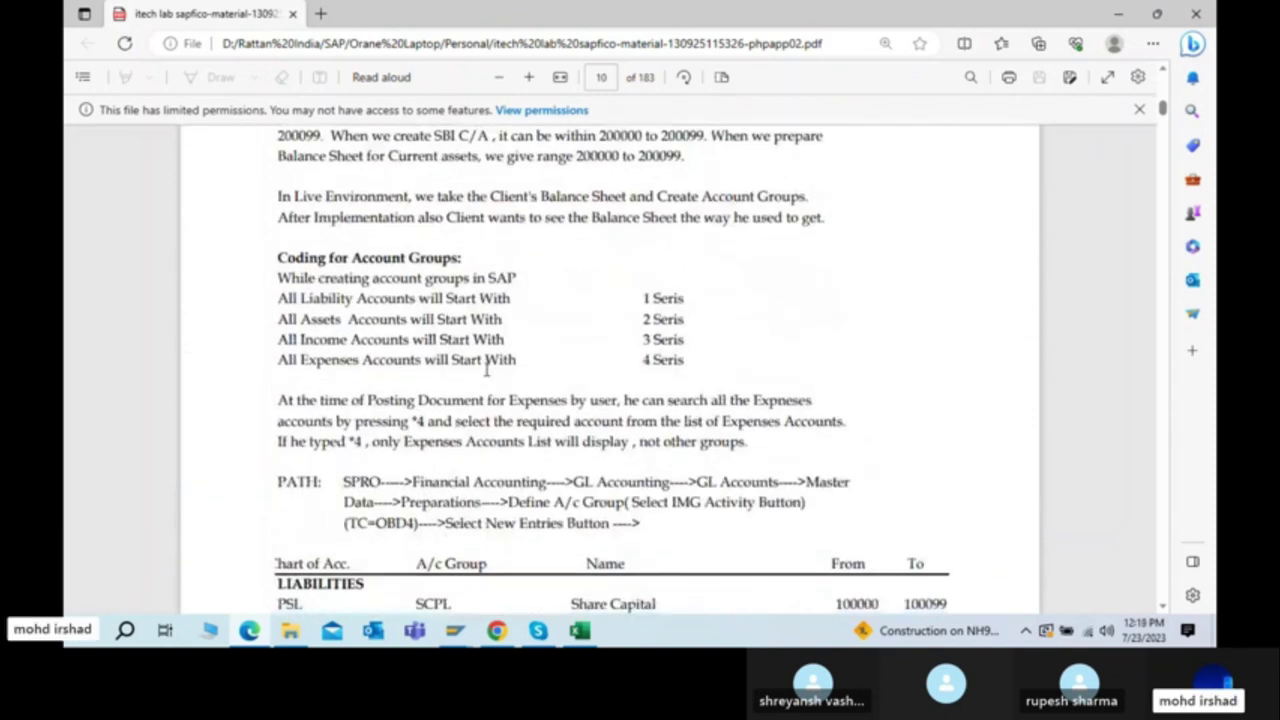
pyautogui.scroll(8, 487, 370)
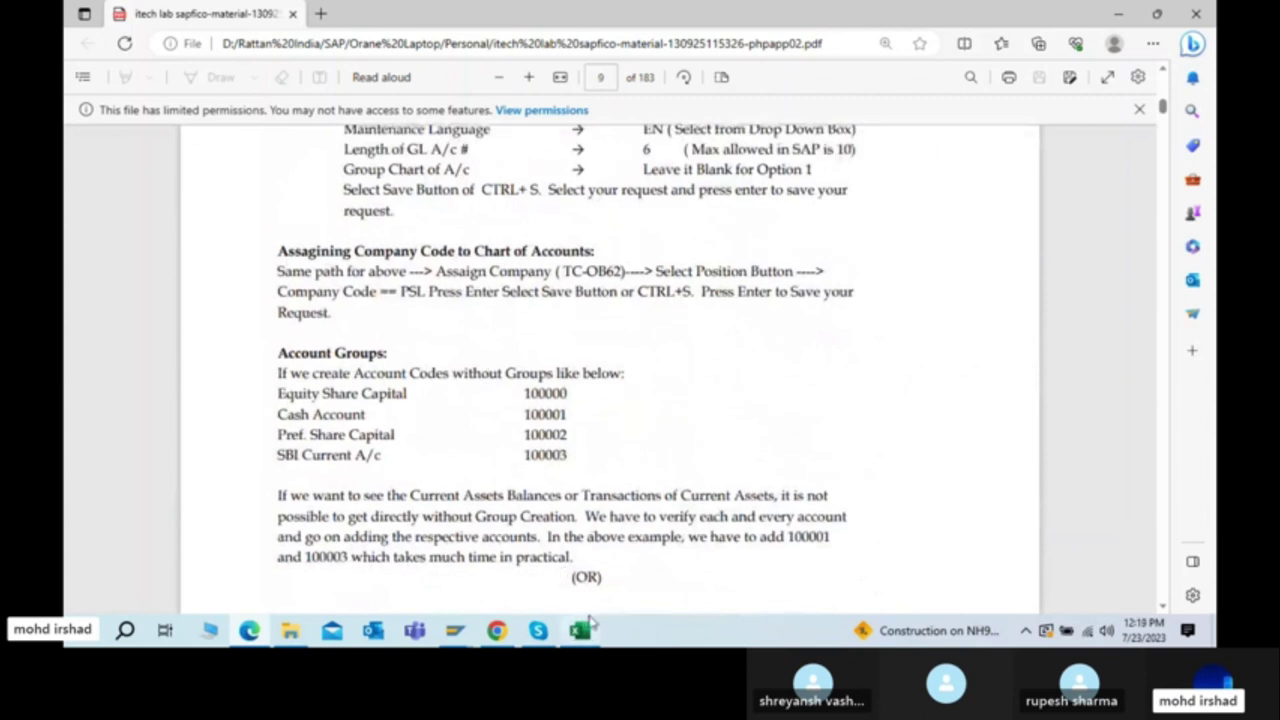
pyautogui.click(580, 631)
pyautogui.click(580, 631)
# Step: Commit the 'Chart of account' entry in C69 and bring up the Skype call window
pyautogui.click(580, 631)
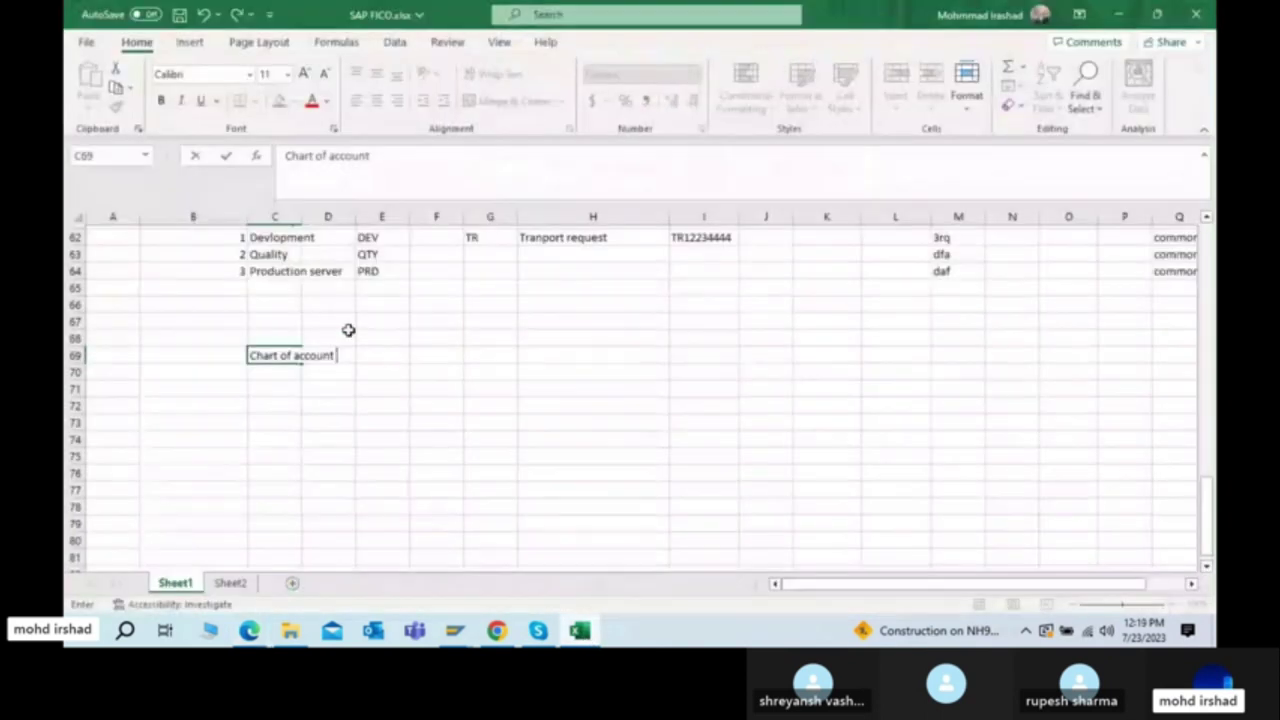
pyautogui.click(386, 355)
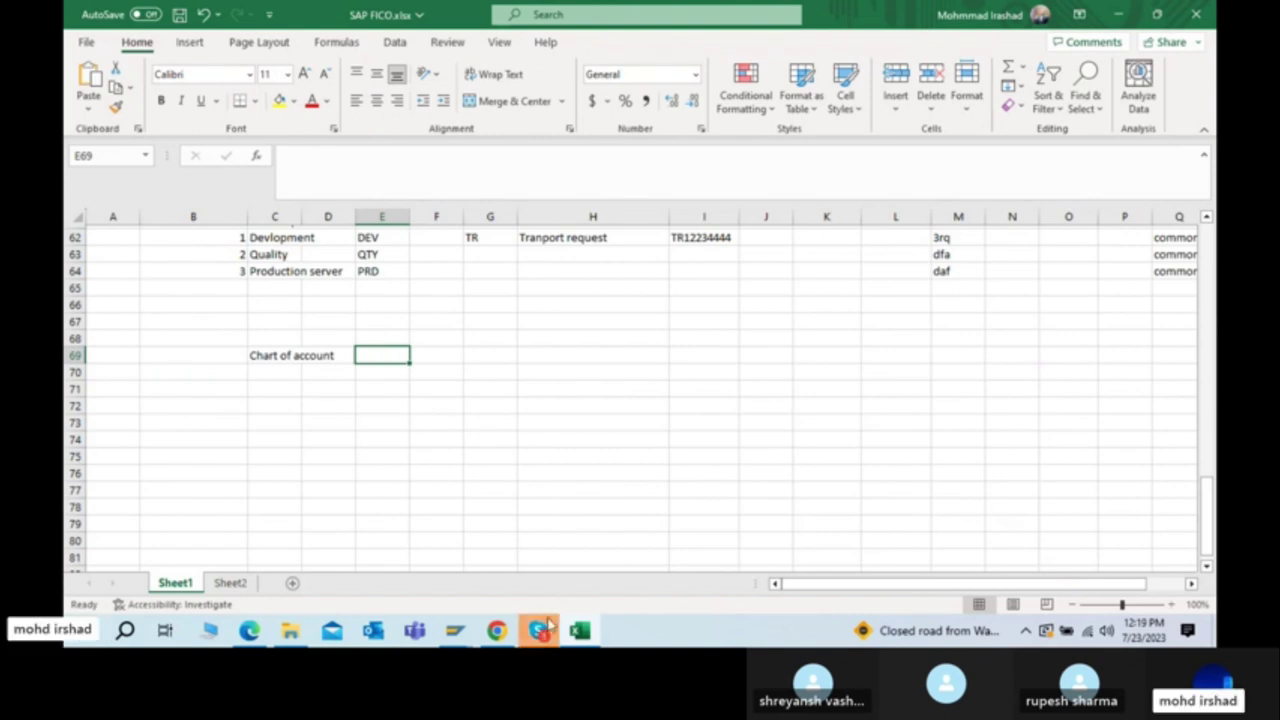
pyautogui.click(539, 630)
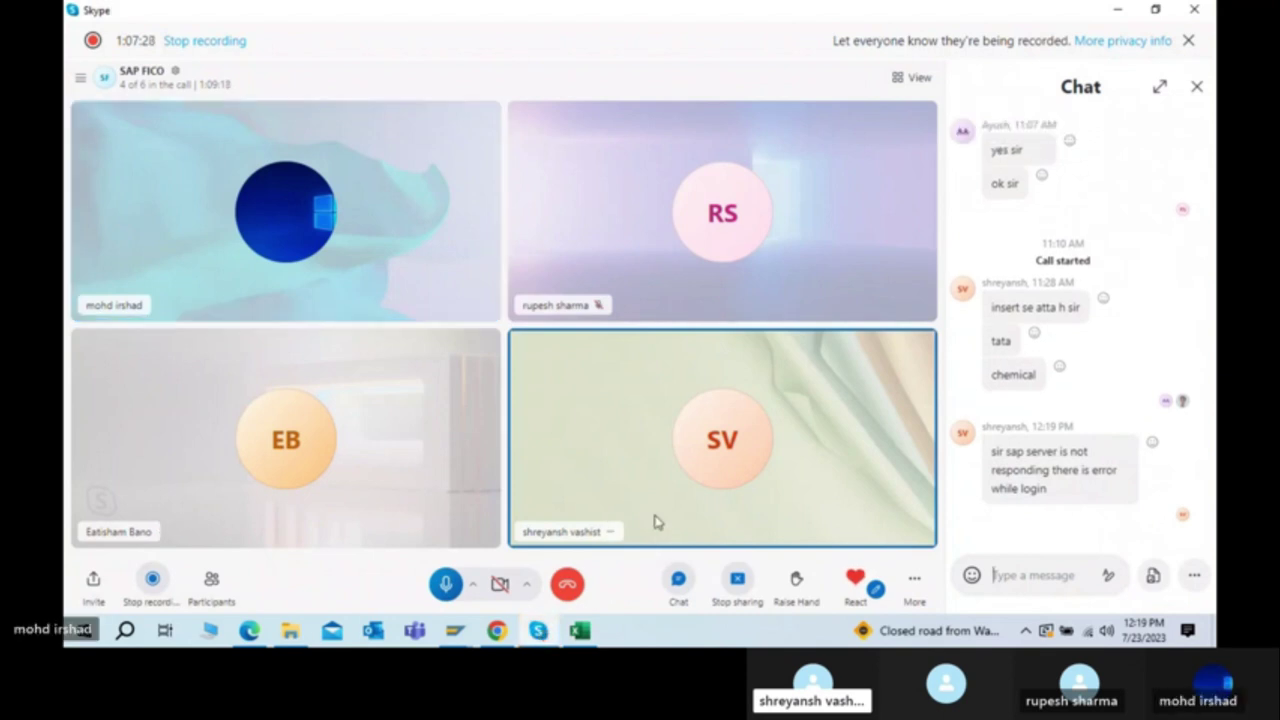